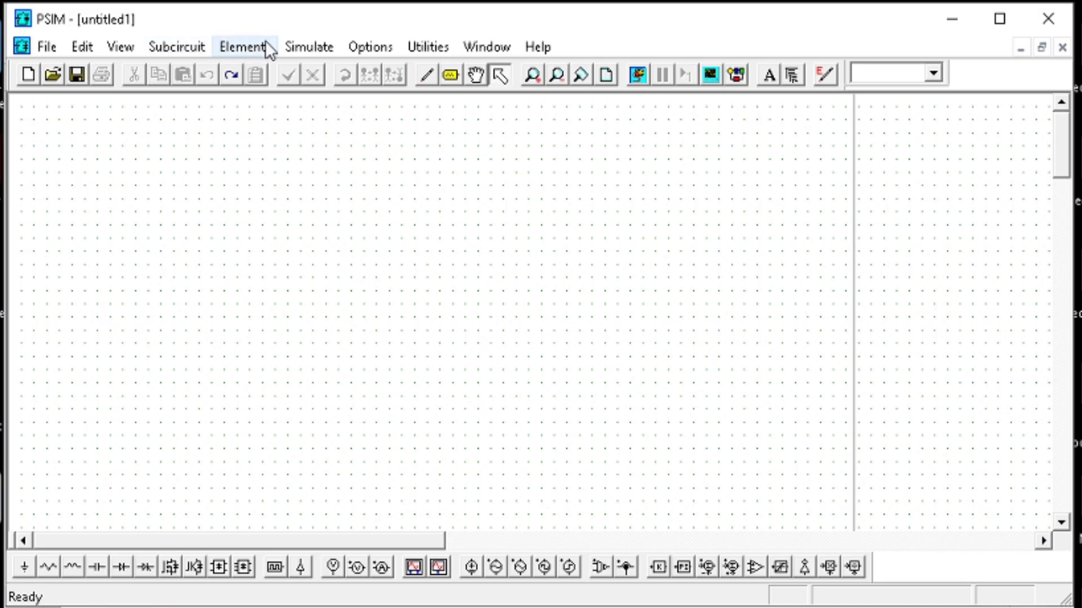
- Add a Simulation Control element to the empty schematic and set its time step to 100u and total time to 100m
{"action": "left_click", "coordinate": [265, 47]}
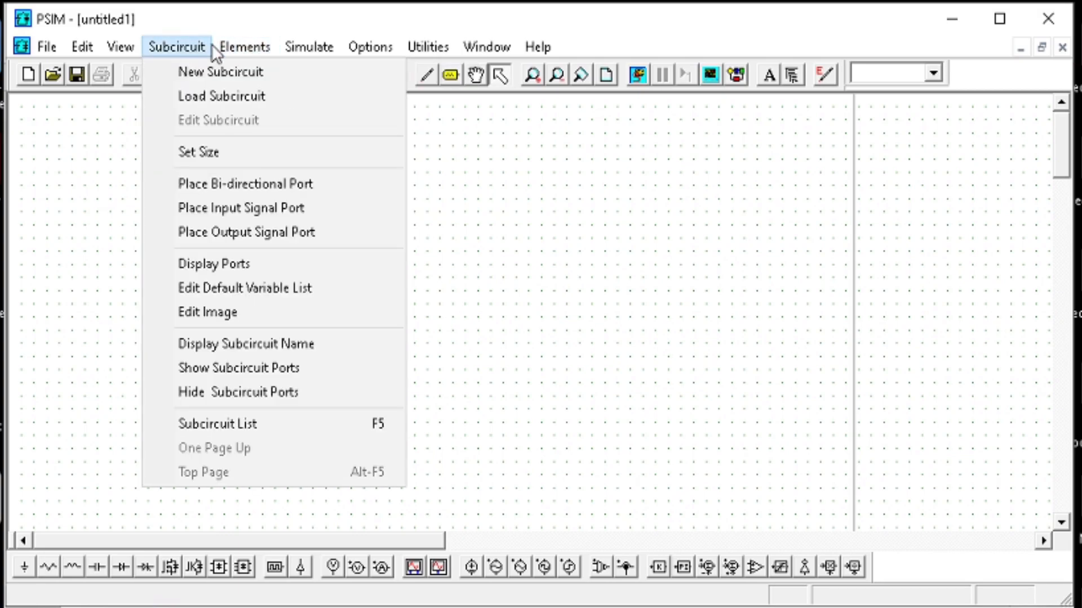
{"action": "left_click", "coordinate": [316, 71]}
{"action": "double_click", "coordinate": [60, 140]}
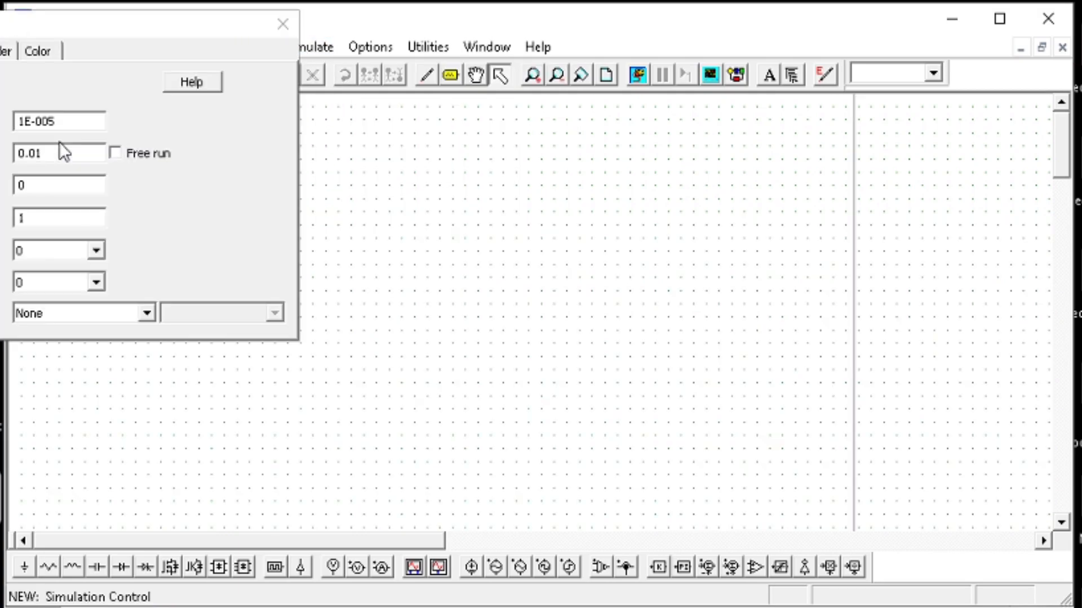
{"action": "left_click", "coordinate": [79, 121]}
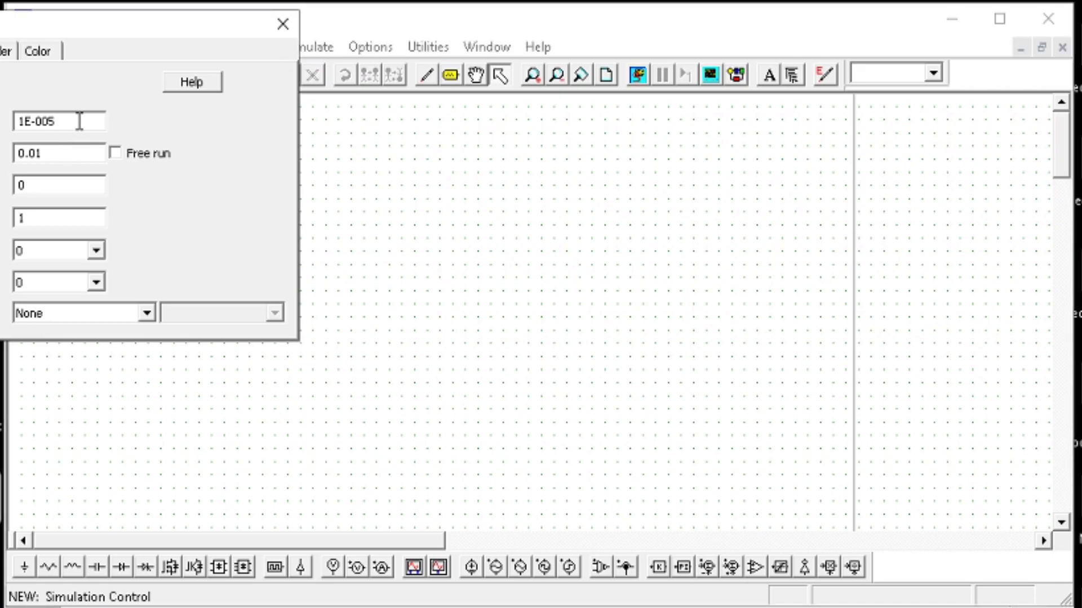
{"action": "key", "text": "BackSpace"}
{"action": "key", "text": "BackSpace"}
{"action": "key", "text": "BackSpace"}
{"action": "key", "text": "BackSpace"}
{"action": "left_click_drag", "start_coordinate": [97, 20], "coordinate": [296, 67]}
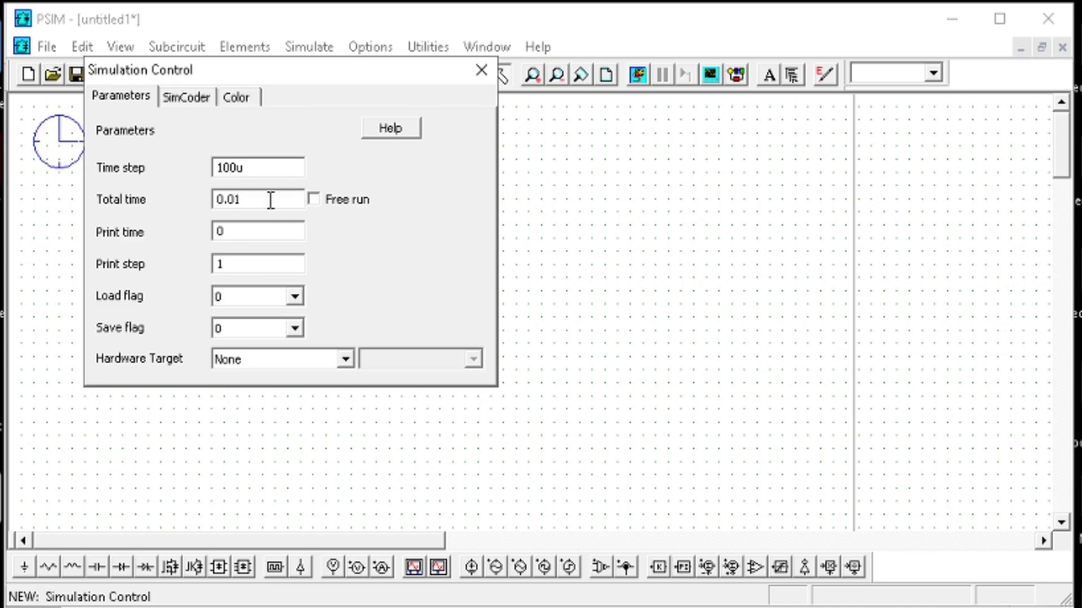
{"action": "type", "text": "100m"}
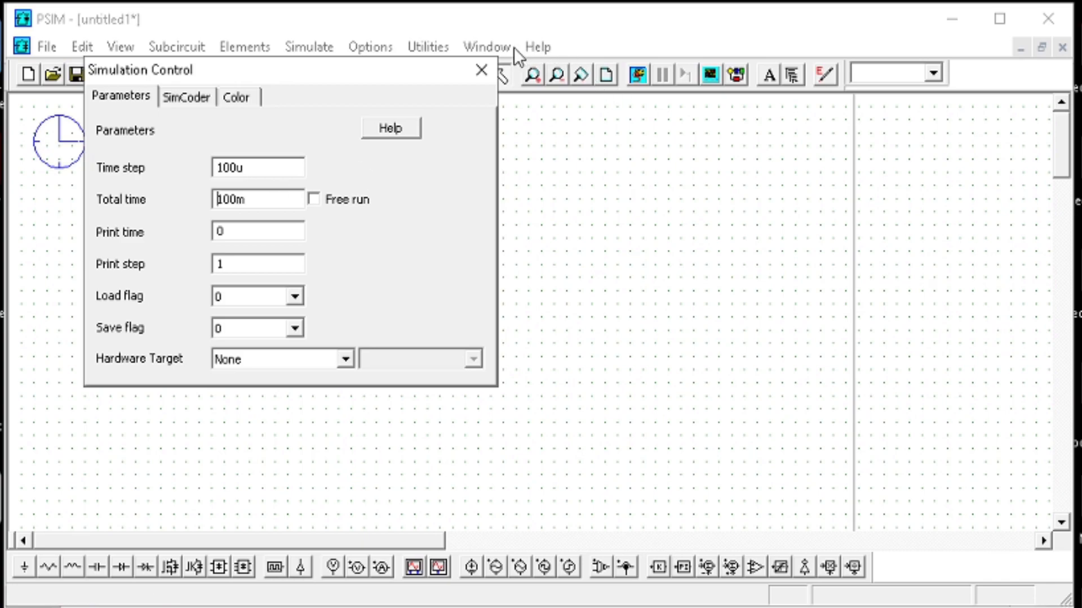
{"action": "left_click", "coordinate": [481, 70]}
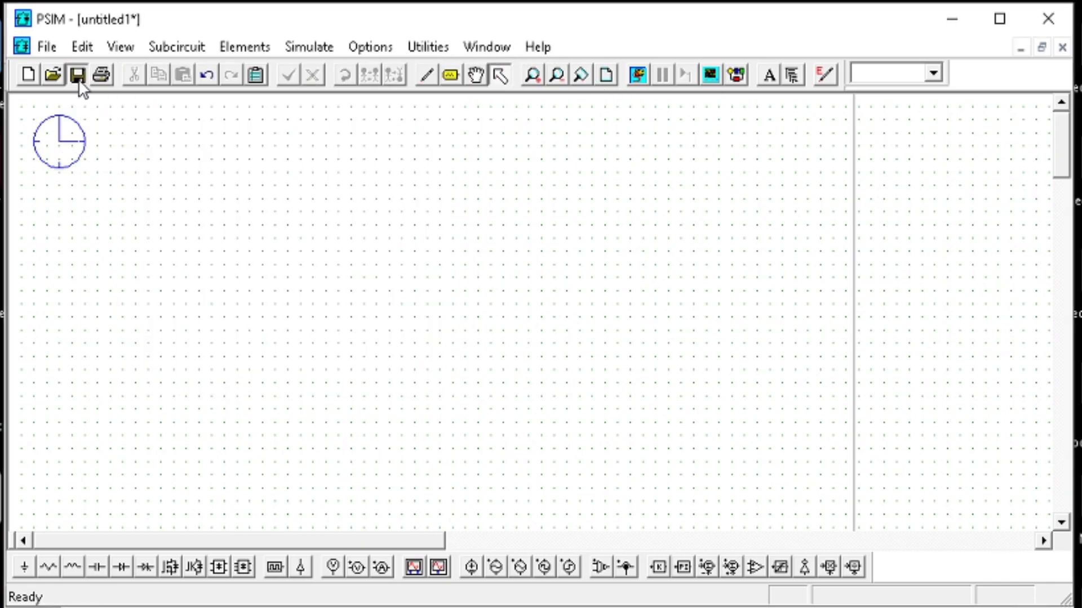
- Save the schematic as PLL.psimsch in the Conversores folder
{"action": "left_click", "coordinate": [77, 76]}
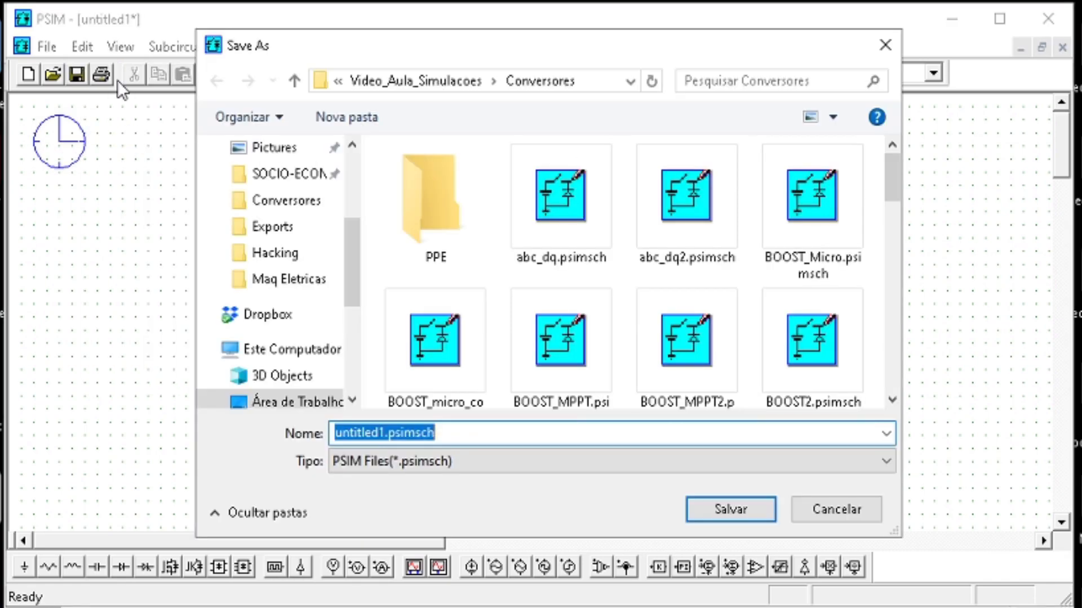
{"action": "left_click", "coordinate": [529, 430]}
{"action": "key", "text": "ctrl+a"}
{"action": "type", "text": "PLL.psimsch"}
{"action": "key", "text": "Return"}
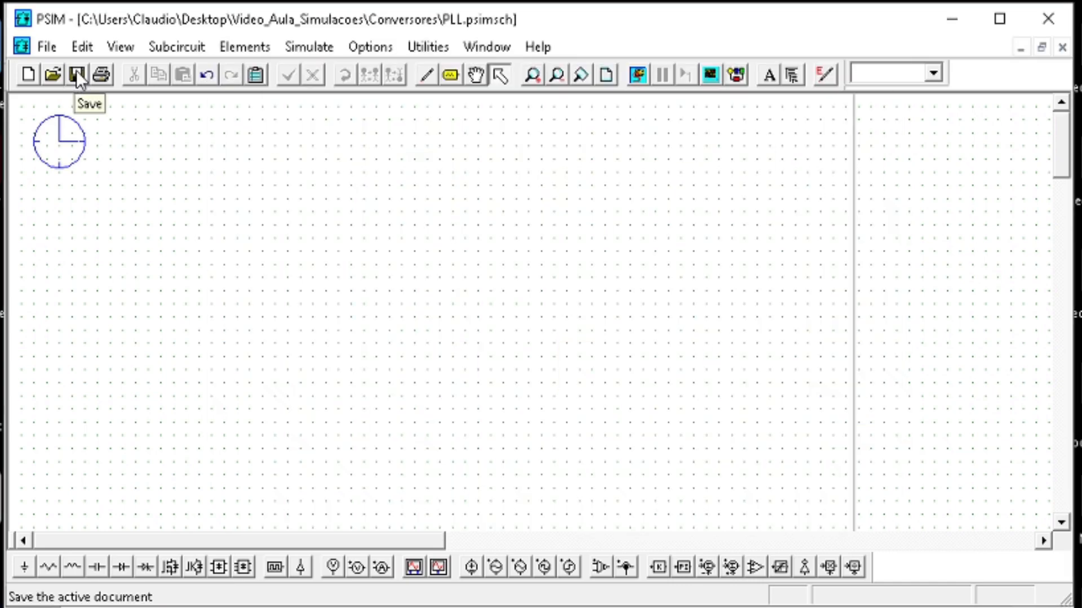
- Place one Constant source block below and to the right of the simulation control clock
{"action": "left_click", "coordinate": [244, 49]}
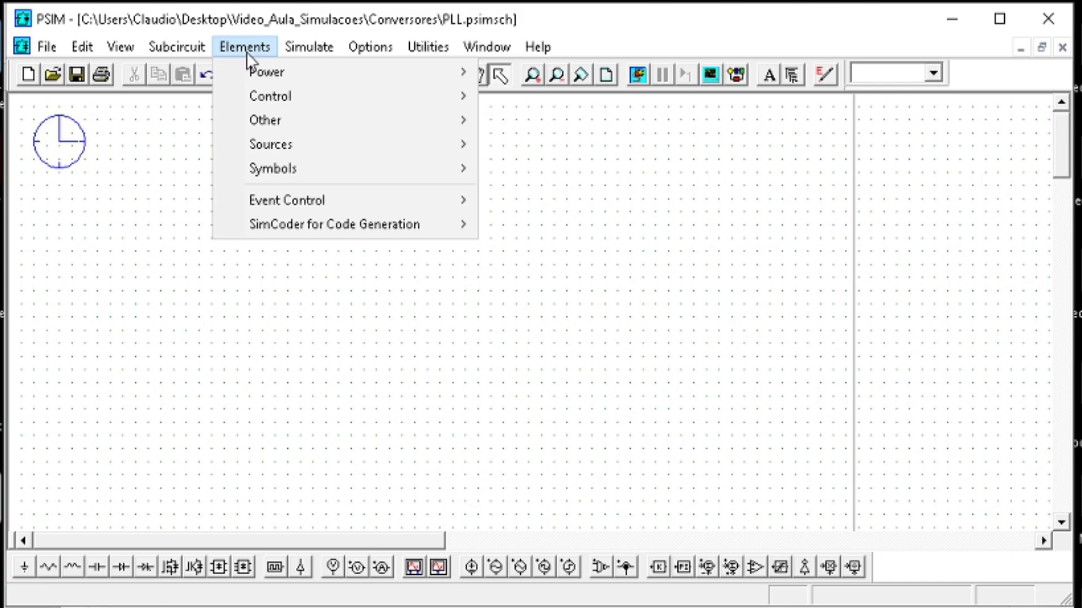
{"action": "mouse_move", "coordinate": [293, 150]}
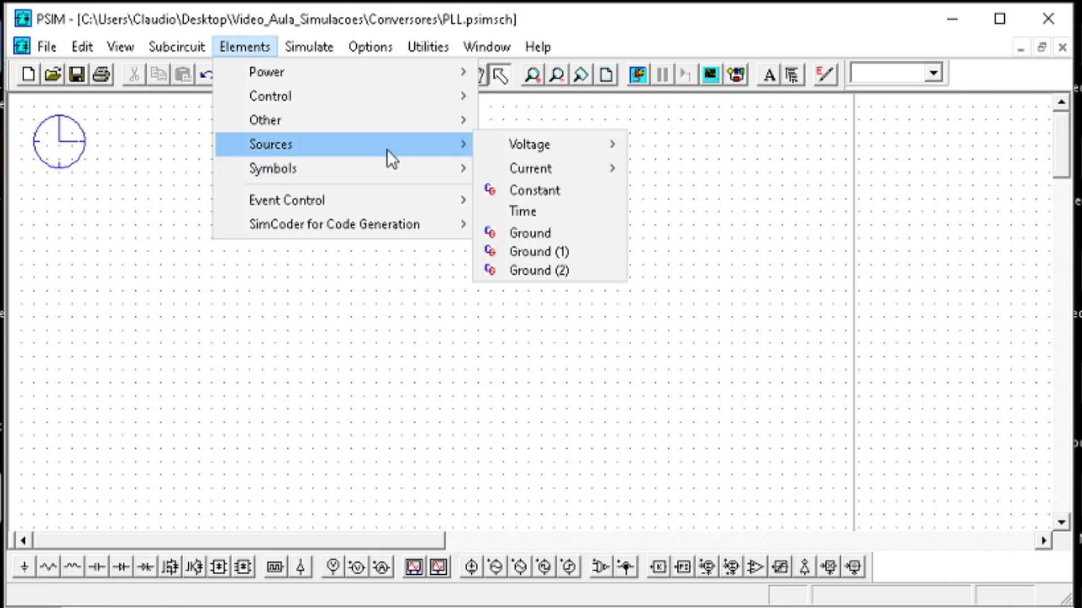
{"action": "mouse_move", "coordinate": [532, 152]}
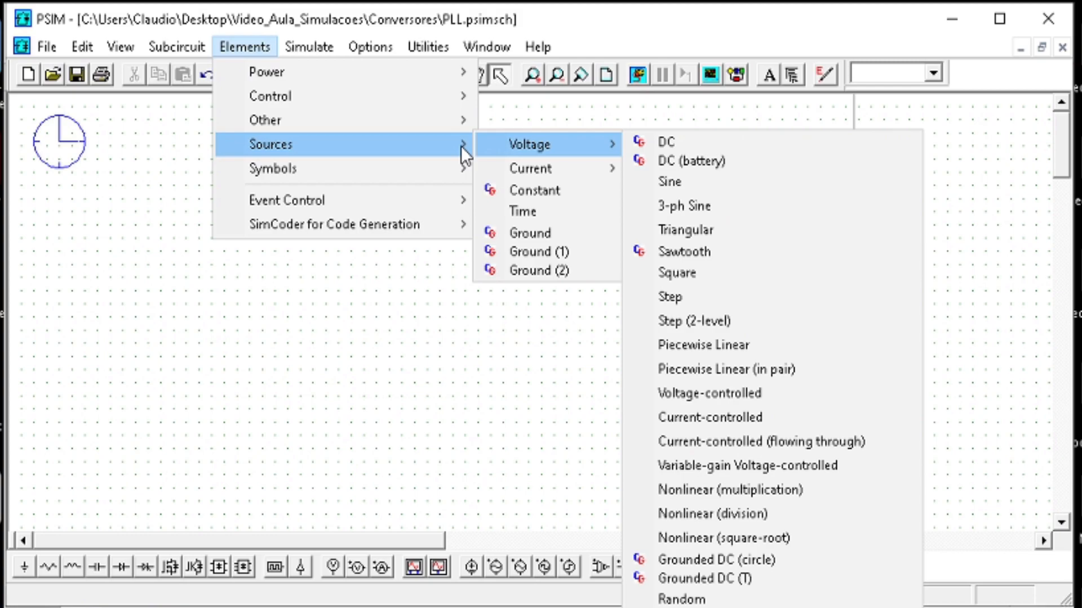
{"action": "left_click", "coordinate": [528, 191]}
{"action": "left_click", "coordinate": [143, 265]}
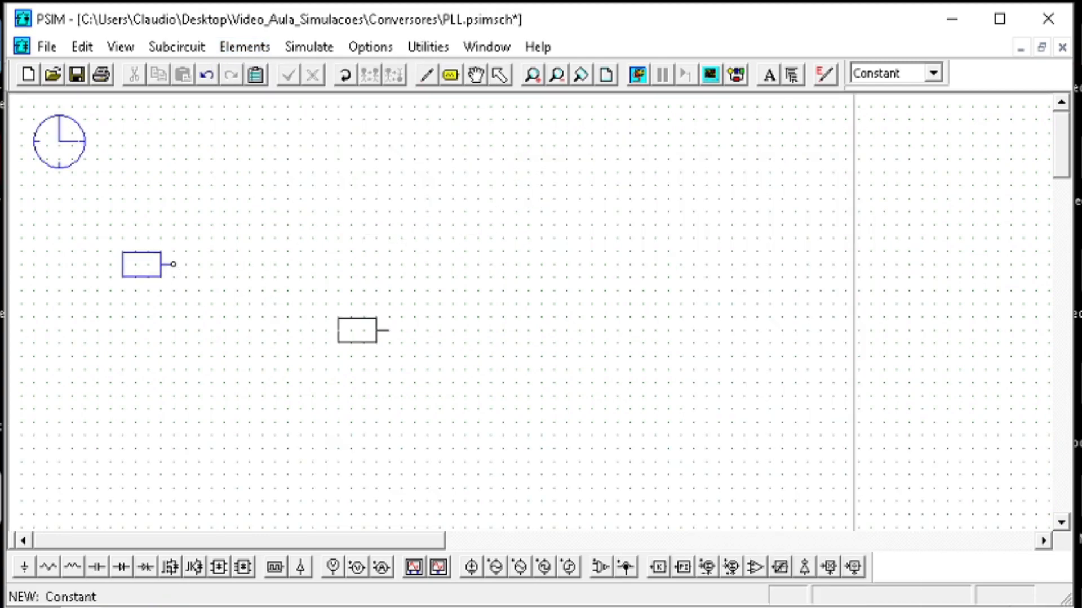
{"action": "key", "text": "Escape"}
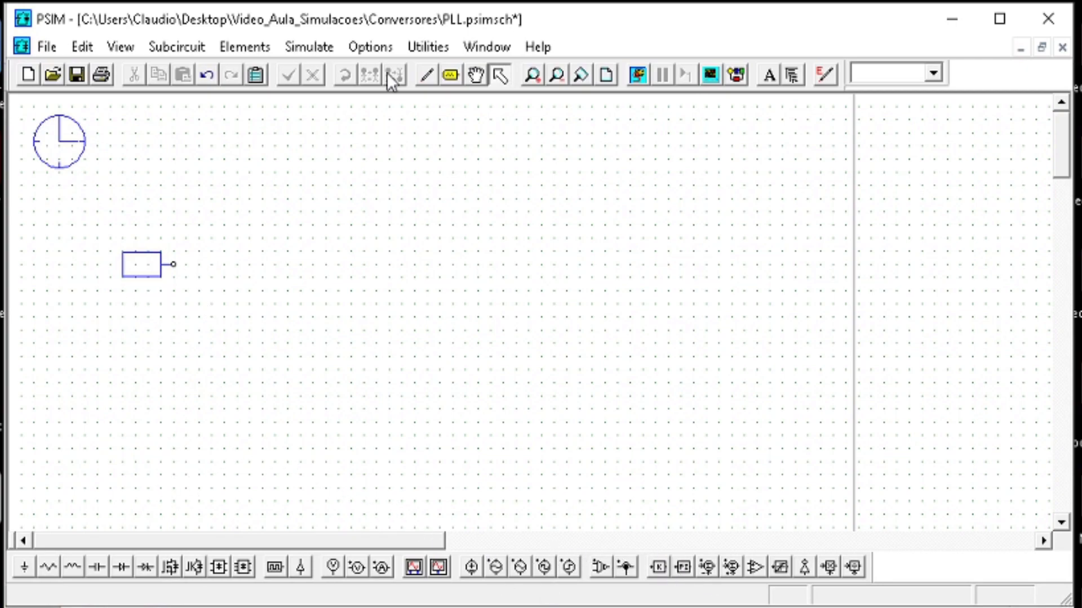
- Place an External Resetable Integrator to the right of the constant block, leaving room for another block between them
{"action": "left_click", "coordinate": [244, 45]}
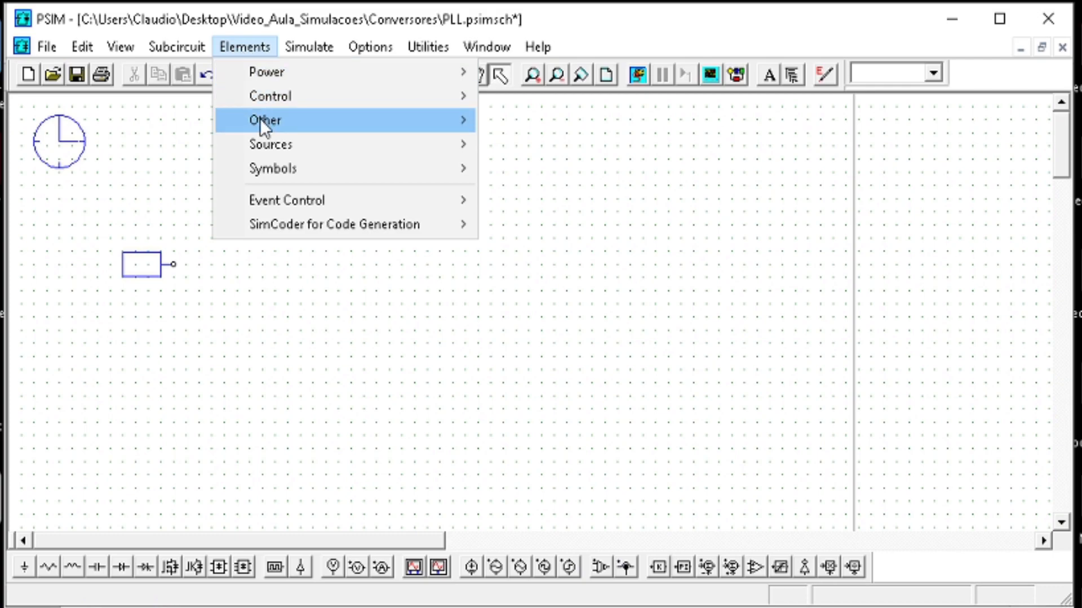
{"action": "mouse_move", "coordinate": [280, 95]}
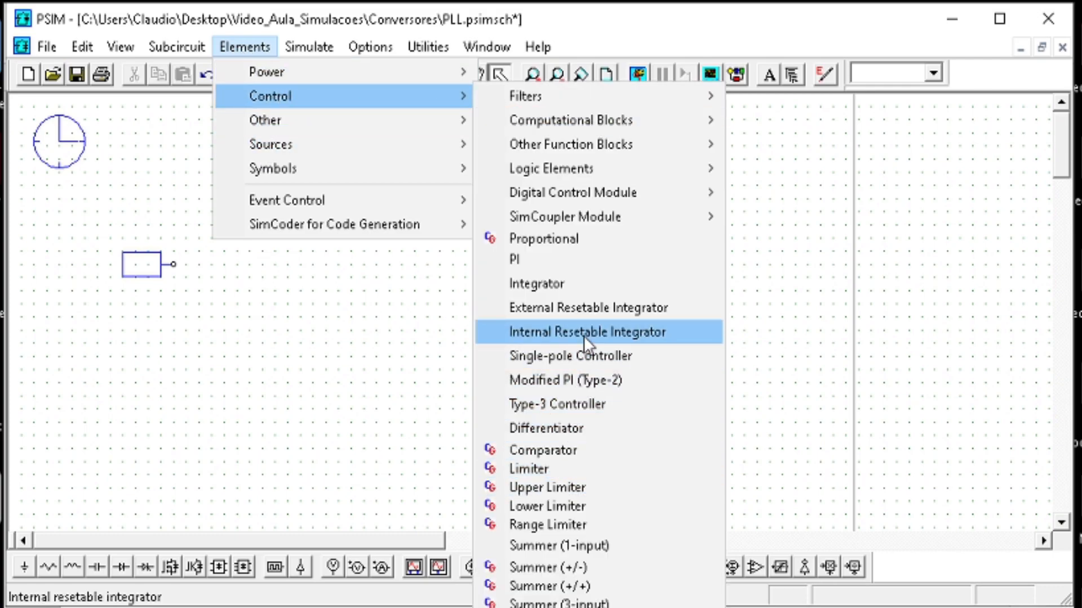
{"action": "left_click", "coordinate": [585, 307]}
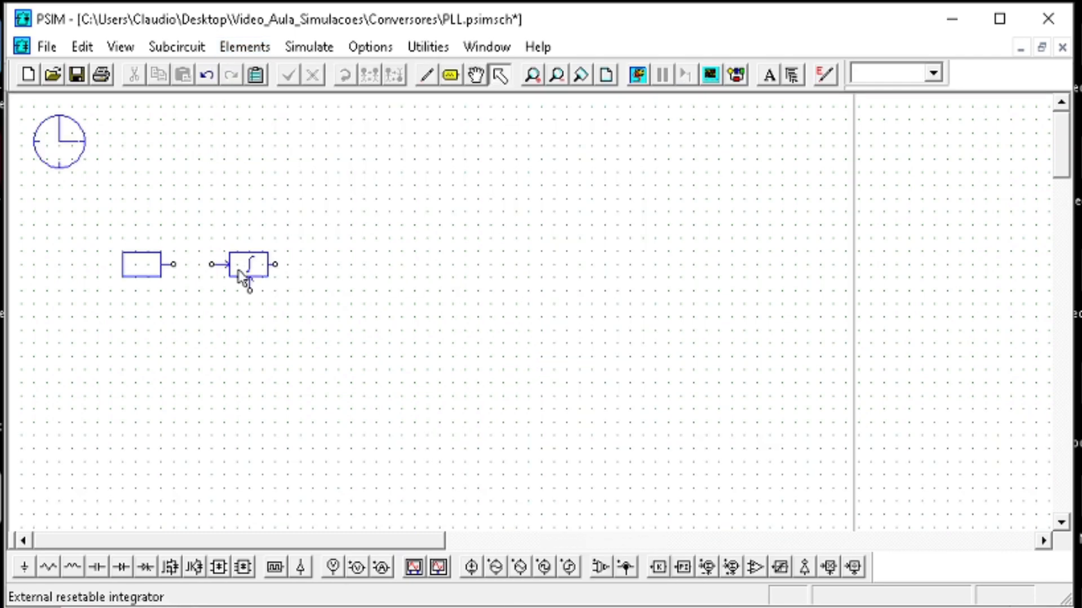
{"action": "left_click", "coordinate": [246, 264]}
{"action": "left_click_drag", "start_coordinate": [246, 264], "coordinate": [299, 272]}
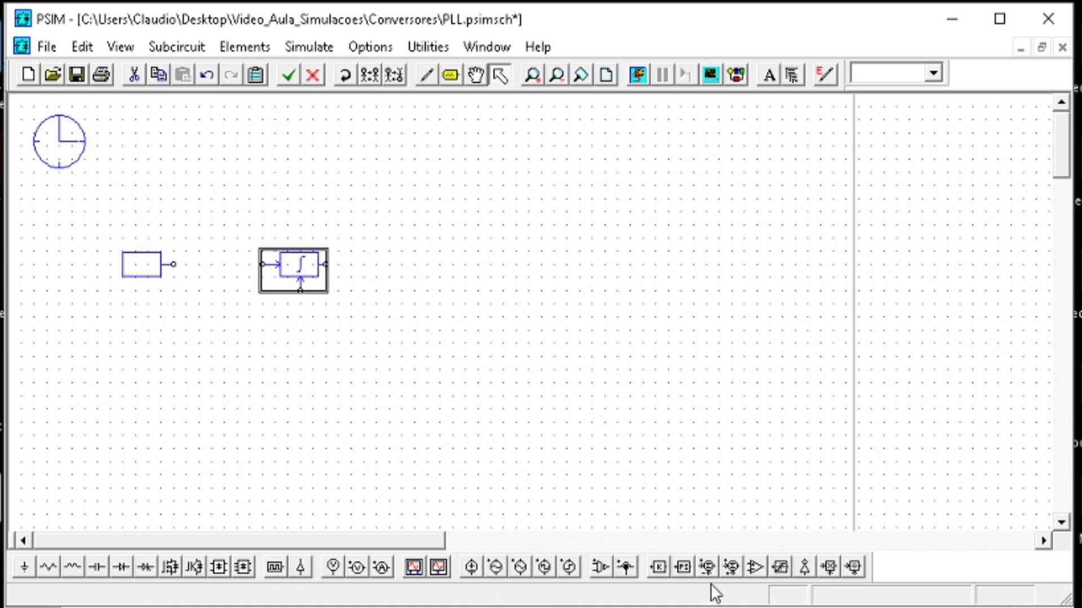
- Insert a Proportional block directly before the integrator and wire the constant's output to its input
{"action": "left_click", "coordinate": [658, 566]}
{"action": "left_click", "coordinate": [229, 264]}
{"action": "left_click", "coordinate": [427, 75]}
{"action": "left_click_drag", "start_coordinate": [199, 264], "coordinate": [173, 264]}
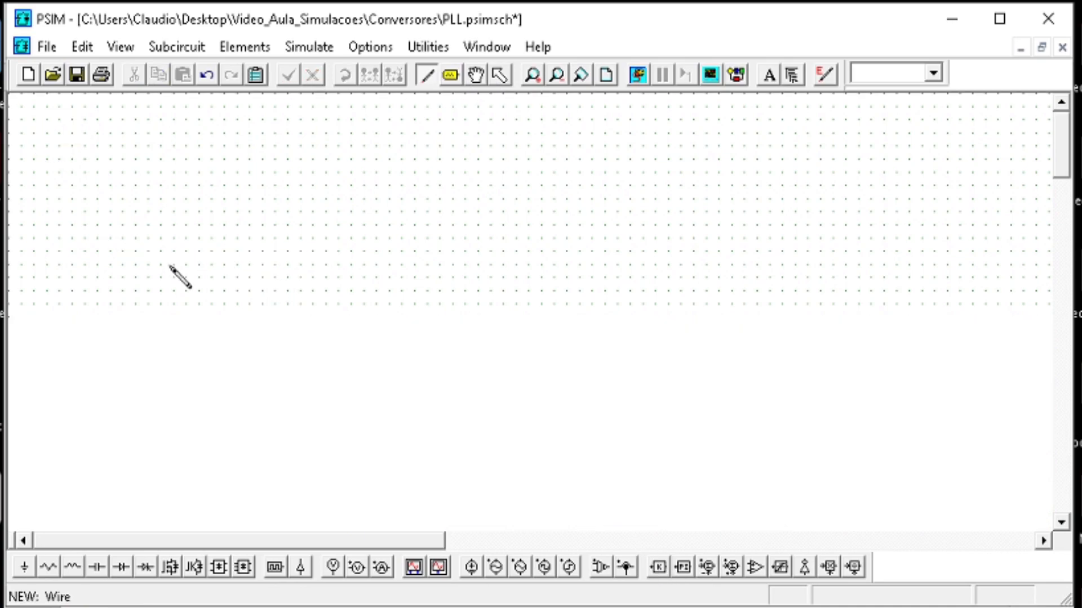
{"action": "key", "text": "Escape"}
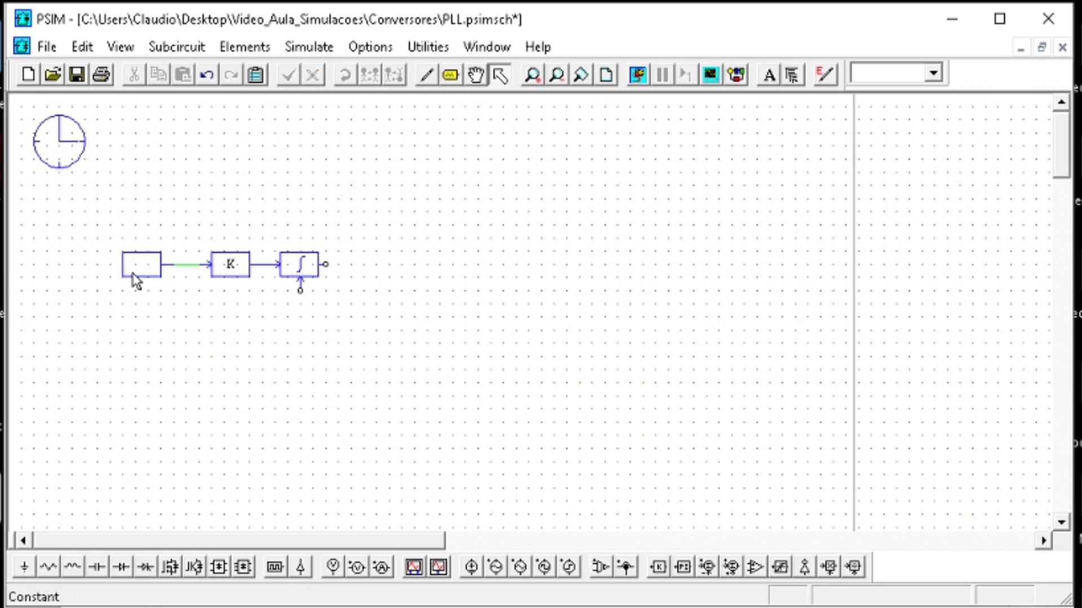
- Name the constant source Frequencia and set its value to 60
{"action": "double_click", "coordinate": [136, 276]}
{"action": "double_click", "coordinate": [383, 183]}
{"action": "type", "text": "Frequencia"}
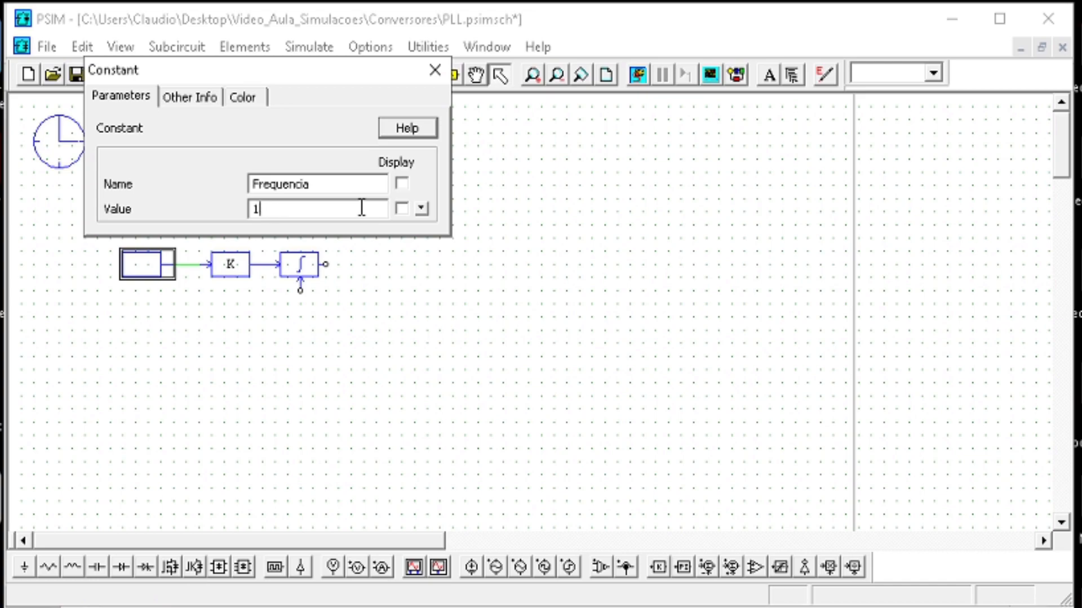
{"action": "key", "text": "BackSpace"}
{"action": "type", "text": "60"}
{"action": "left_click", "coordinate": [434, 70]}
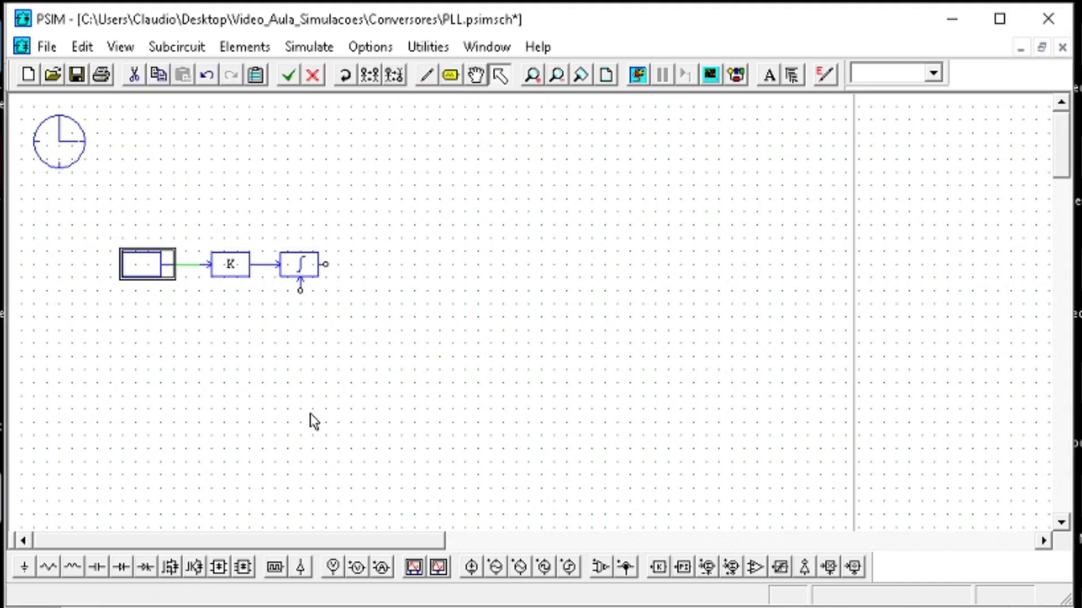
{"action": "left_click", "coordinate": [332, 214]}
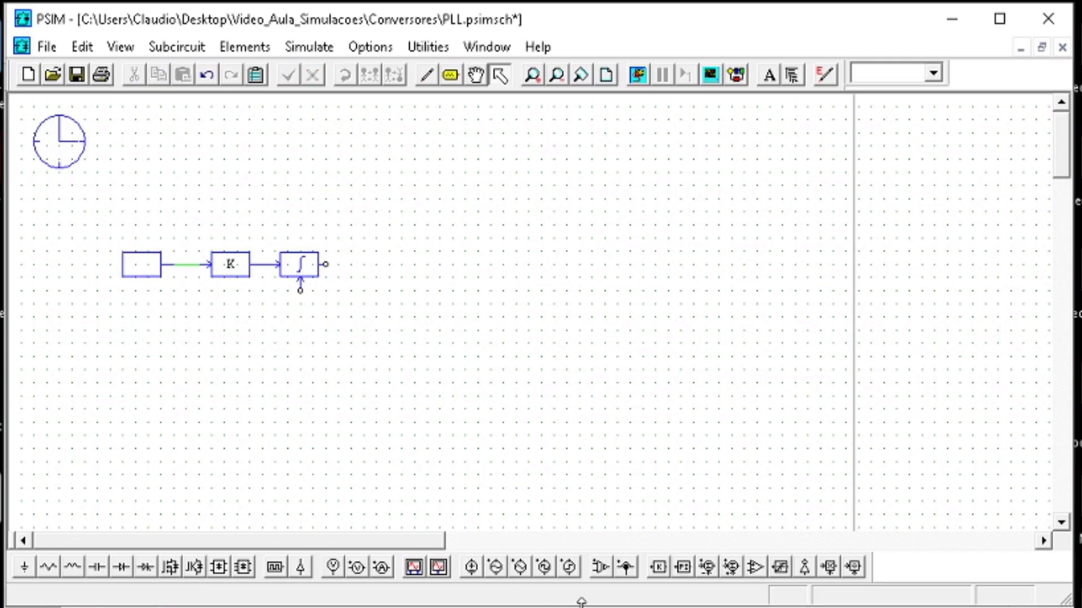
- Place a comparator below the integrator, mirrored so that its output faces left
{"action": "left_click", "coordinate": [754, 573]}
{"action": "left_click", "coordinate": [215, 357]}
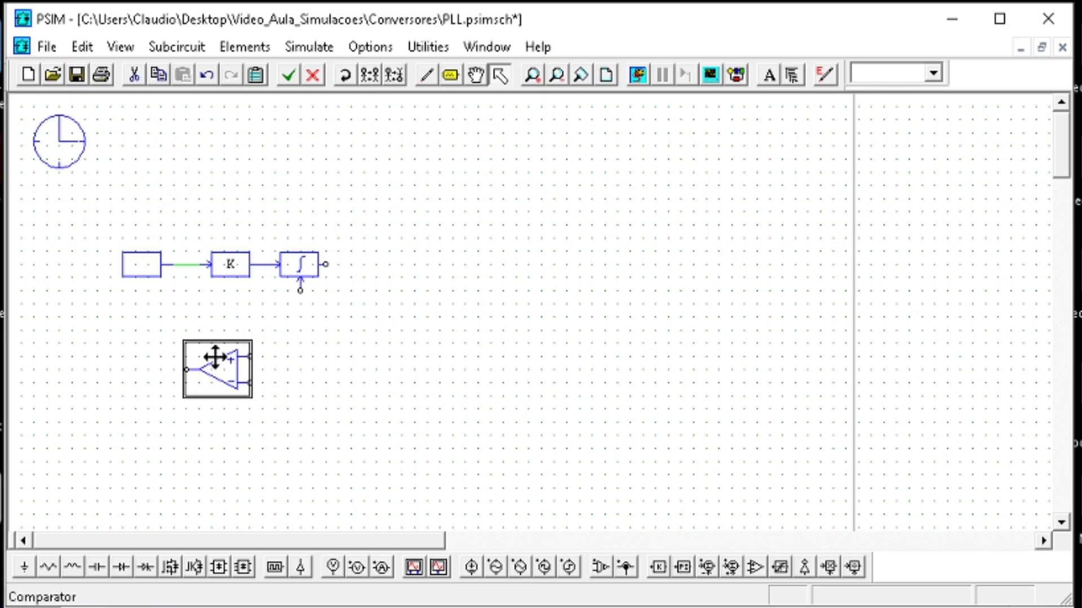
{"action": "left_click_drag", "start_coordinate": [220, 366], "coordinate": [271, 314]}
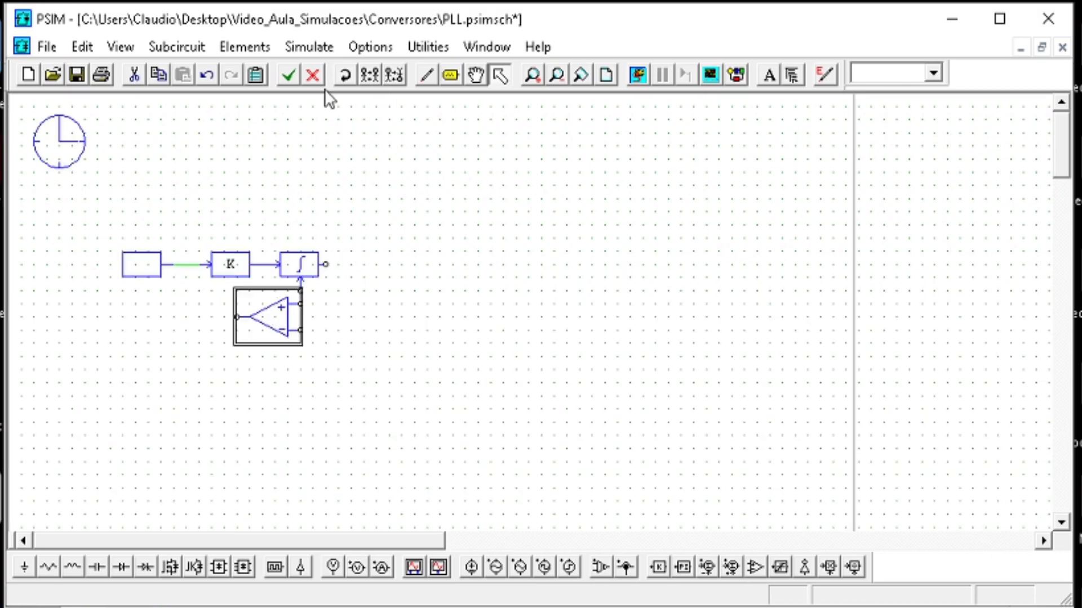
- Reposition the comparator and wire the integrator's output to its positive input and its output to the integrator's reset
{"action": "left_click", "coordinate": [426, 75]}
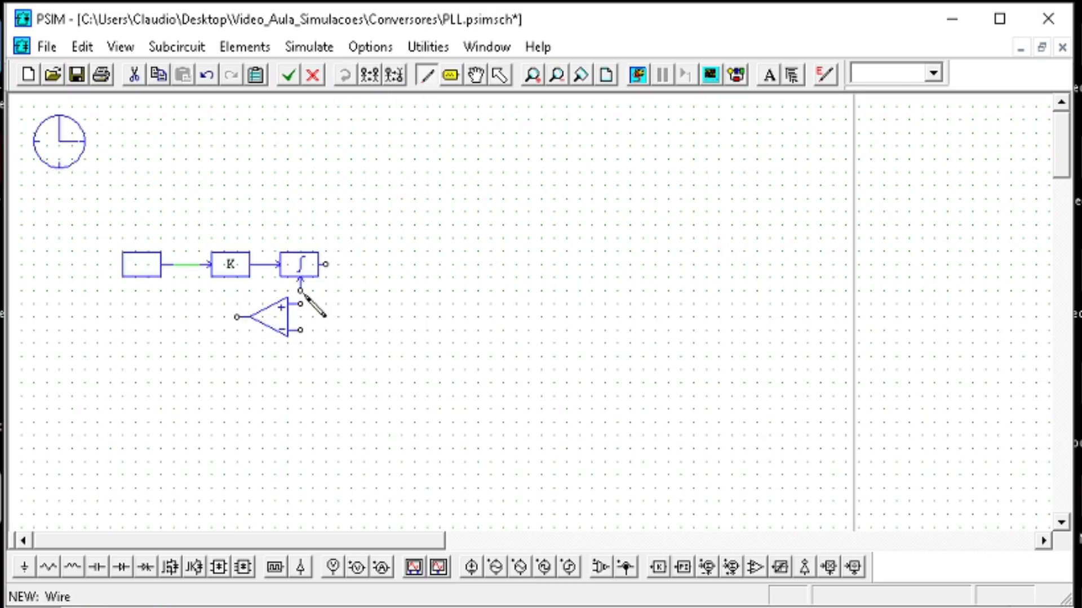
{"action": "key", "text": "Escape"}
{"action": "left_click_drag", "start_coordinate": [276, 313], "coordinate": [300, 277]}
{"action": "left_click", "coordinate": [427, 75]}
{"action": "key", "text": "Escape"}
- Duplicate the Frequencia constant, flip the copy horizontally and attach it to the comparator's negative input
{"action": "left_click", "coordinate": [164, 263]}
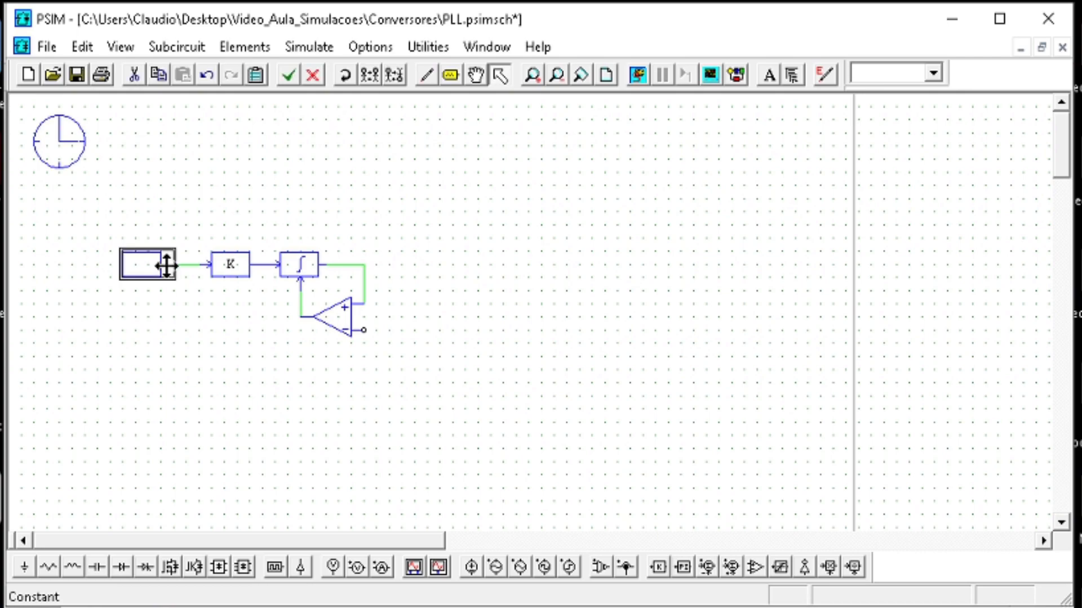
{"action": "key", "text": "ctrl+c"}
{"action": "key", "text": "ctrl+v"}
{"action": "left_click", "coordinate": [421, 338]}
{"action": "left_click", "coordinate": [416, 342]}
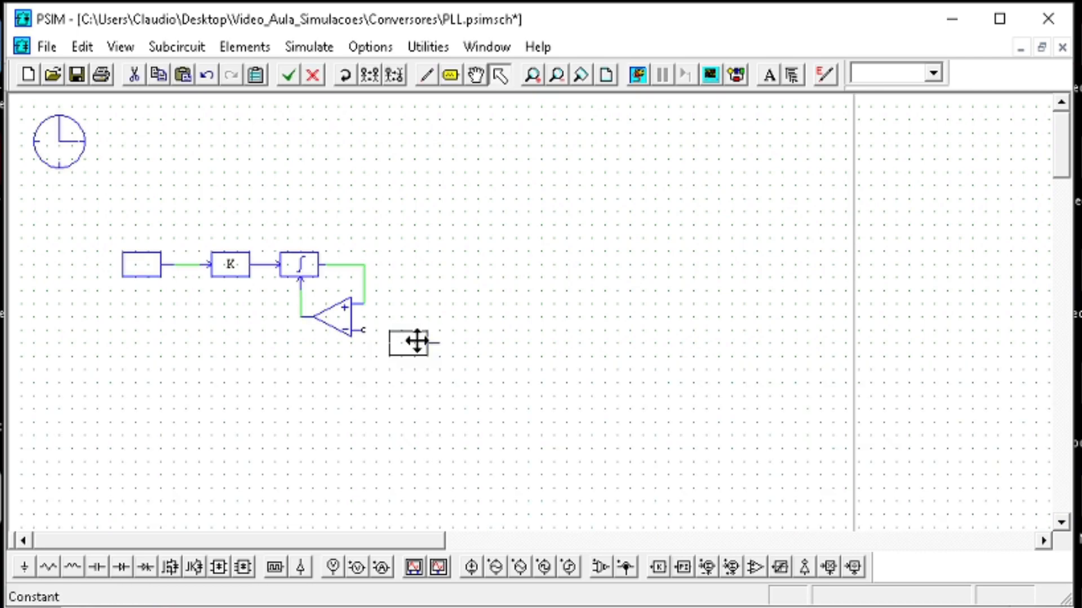
{"action": "left_click", "coordinate": [372, 76]}
{"action": "left_click_drag", "start_coordinate": [431, 343], "coordinate": [405, 331]}
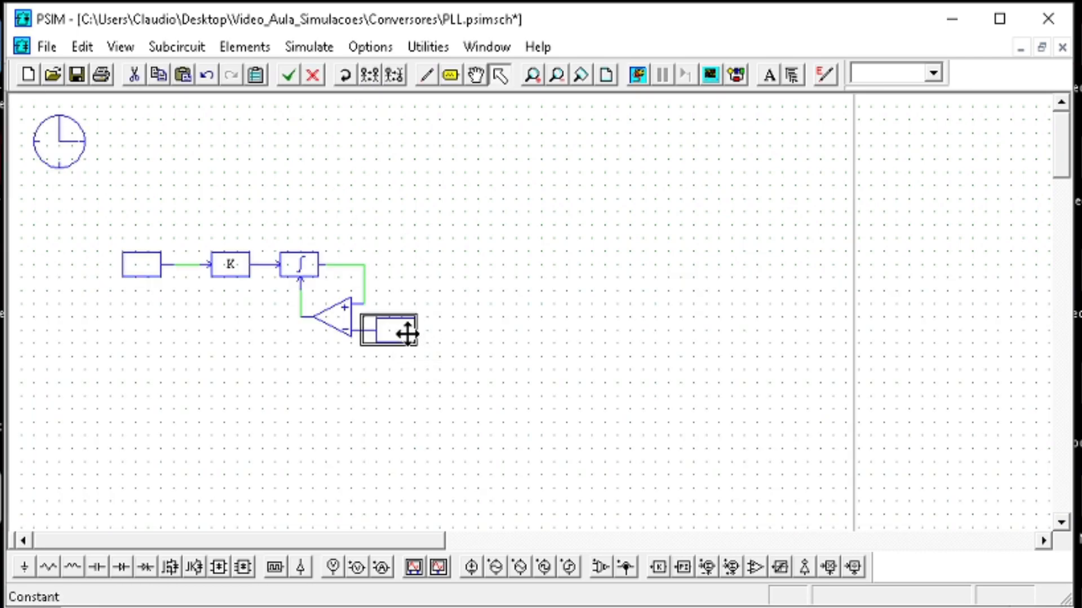
- Set the value of the constant at the comparator's negative input to 360
{"action": "double_click", "coordinate": [406, 330]}
{"action": "double_click", "coordinate": [281, 208]}
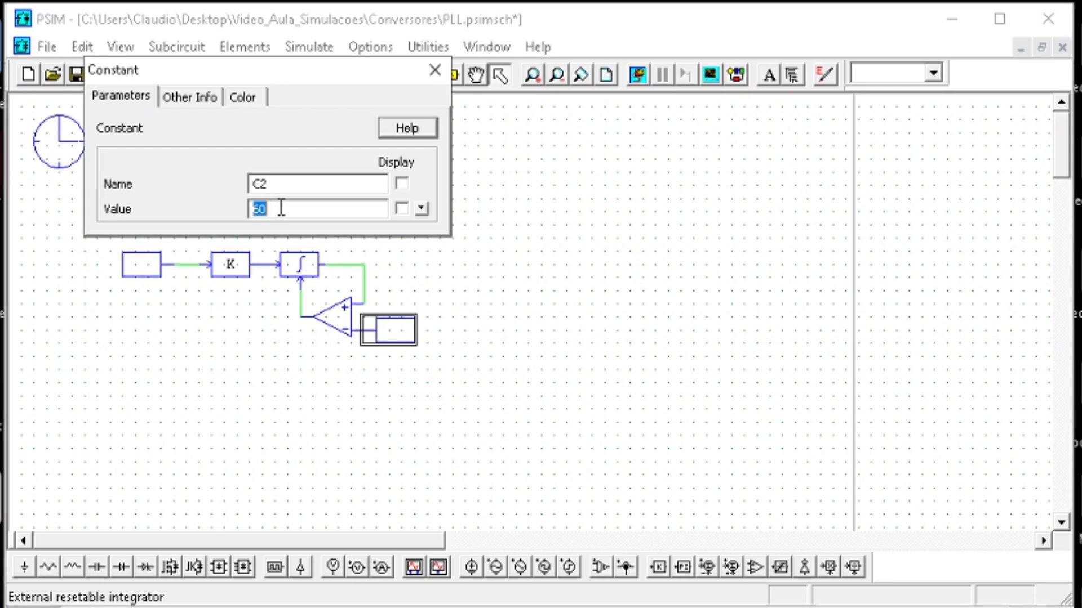
{"action": "type", "text": "360"}
{"action": "left_click", "coordinate": [435, 70]}
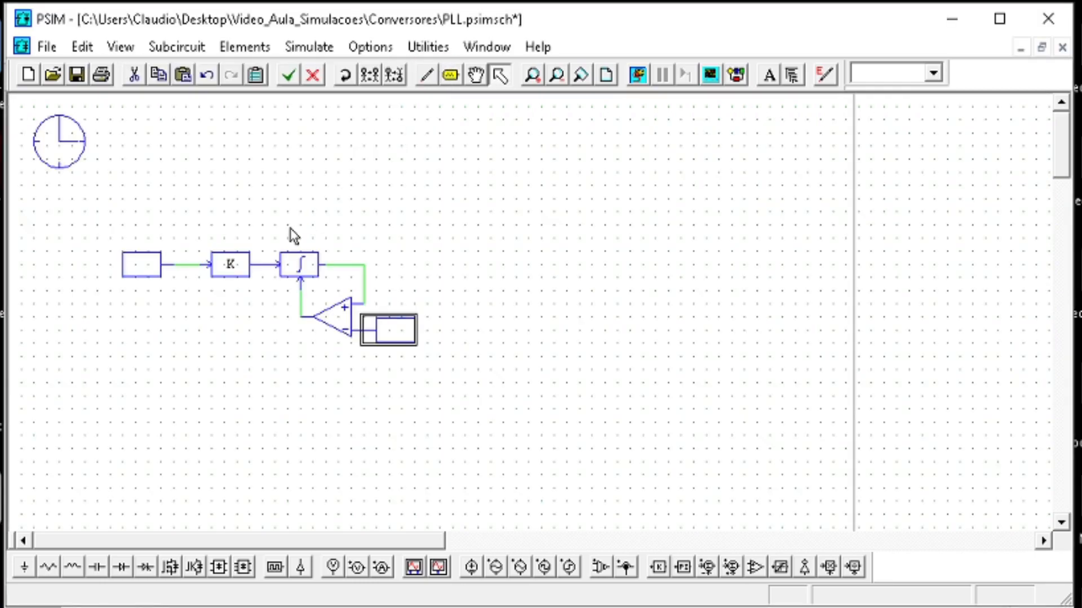
- Set the gain of the proportional block K to 36
{"action": "double_click", "coordinate": [227, 263]}
{"action": "left_click", "coordinate": [358, 209]}
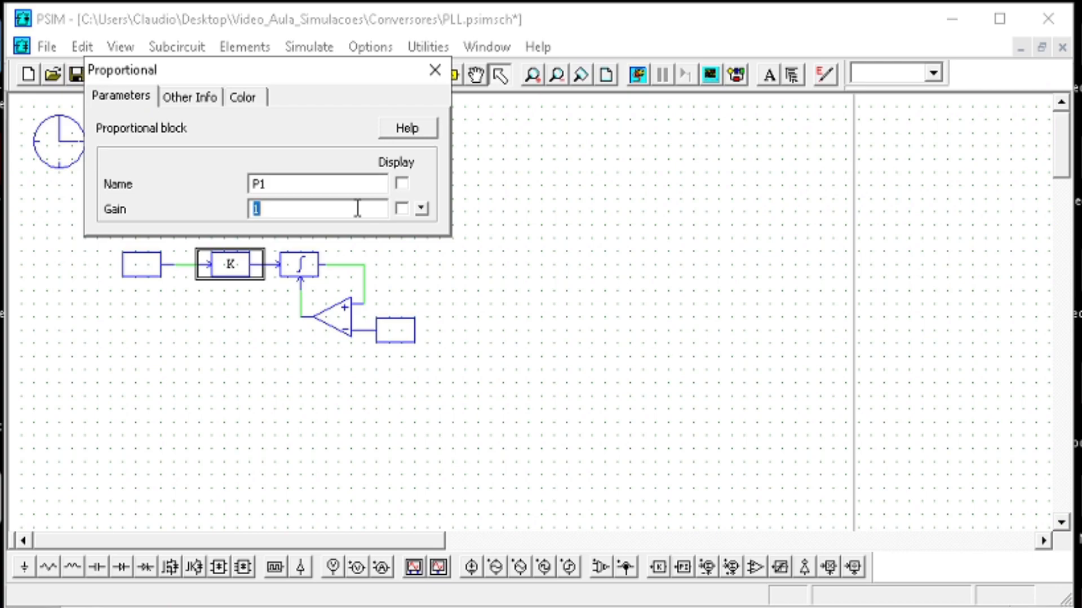
{"action": "type", "text": "36"}
{"action": "left_click", "coordinate": [436, 68]}
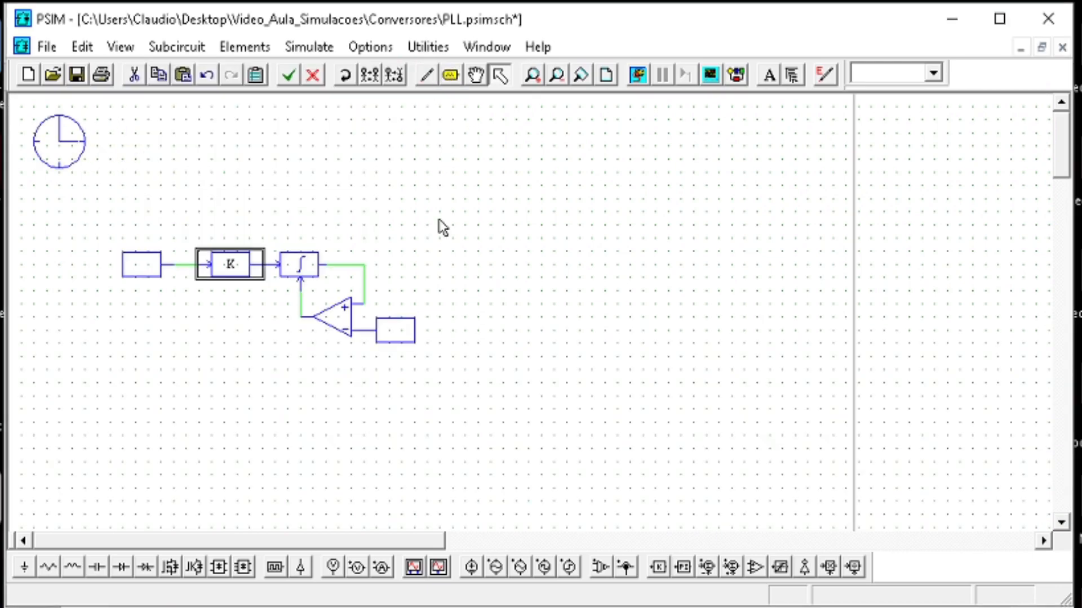
- Place a node-to-ground voltage probe on the integrator's output and name it Ref_Fase
{"action": "left_click", "coordinate": [332, 567]}
{"action": "double_click", "coordinate": [363, 240]}
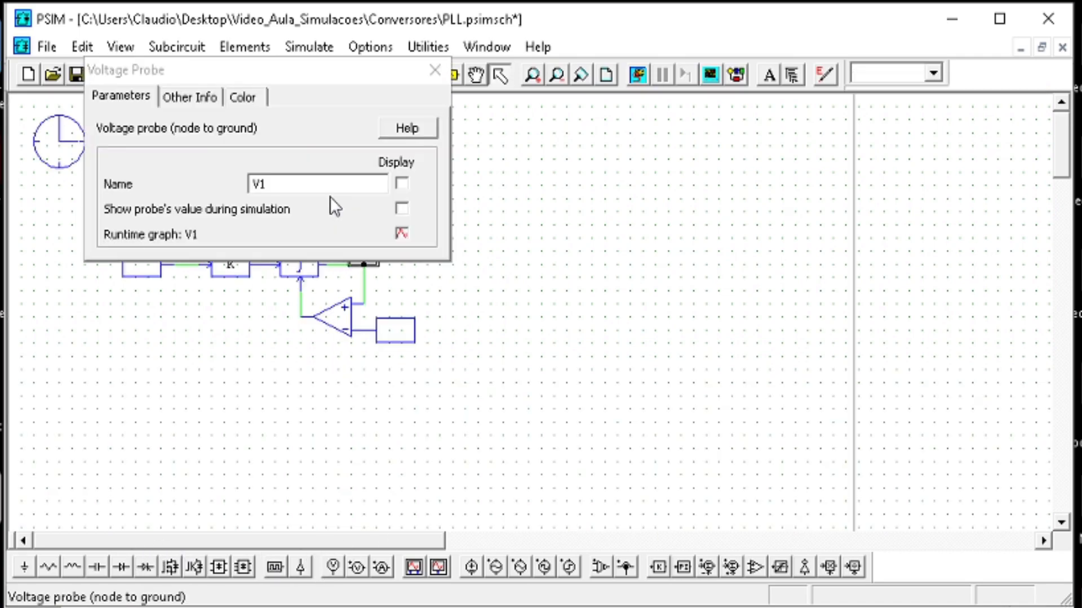
{"action": "double_click", "coordinate": [331, 183]}
{"action": "type", "text": "Fase"}
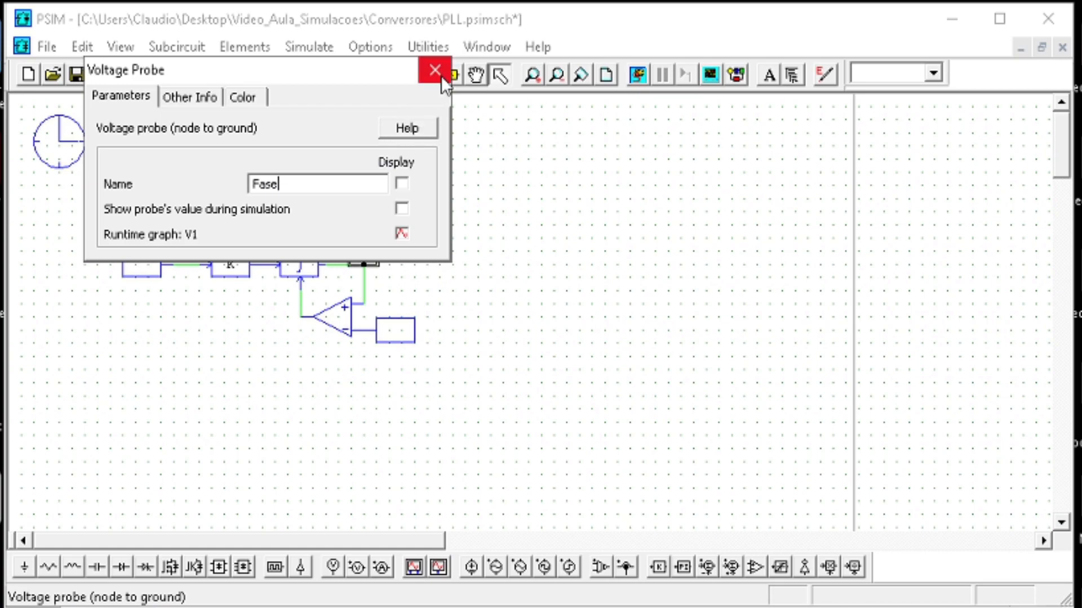
{"action": "key", "text": "BackSpace"}
{"action": "type", "text": "Ref"}
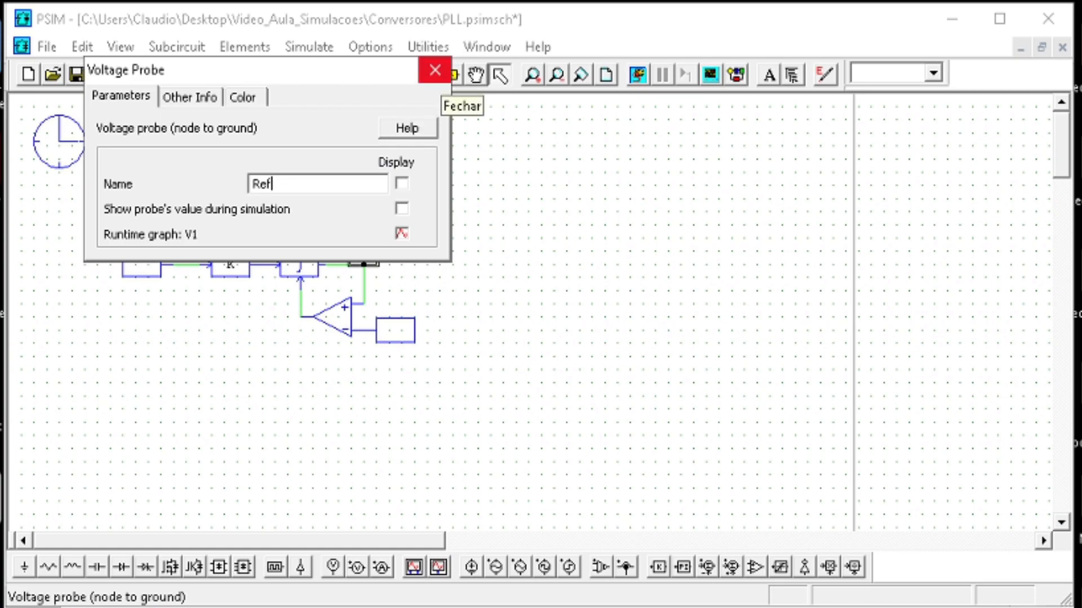
{"action": "left_click", "coordinate": [443, 80]}
- Run the simulation and inspect the Ref_Fase waveform in an enlarged plot before returning to the schematic
{"action": "left_click", "coordinate": [638, 76]}
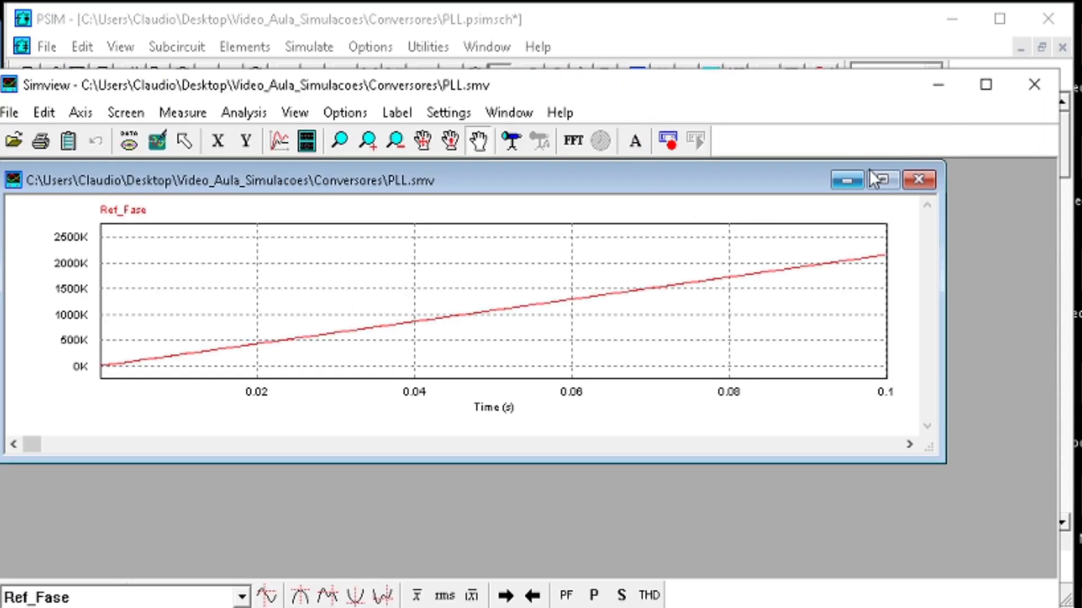
{"action": "left_click", "coordinate": [884, 180]}
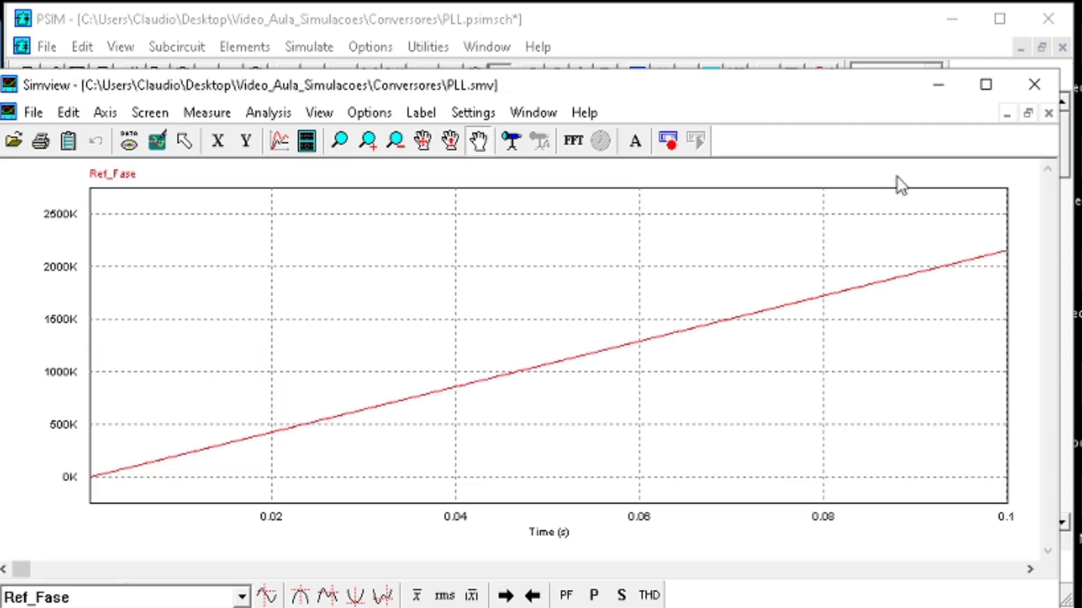
{"action": "left_click", "coordinate": [937, 86]}
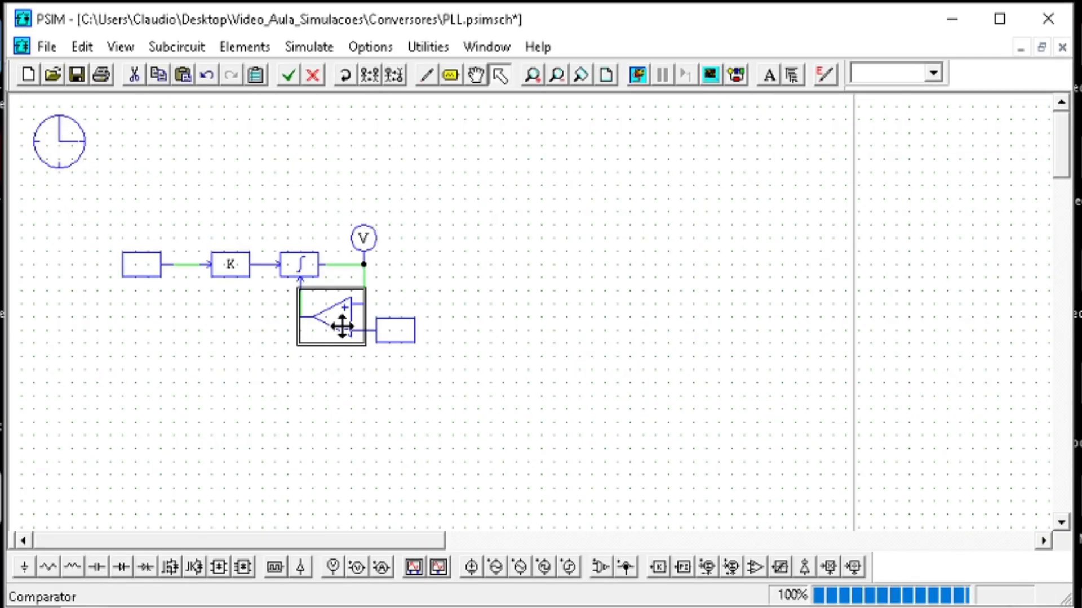
- Set the time constant of the external resettable integrator to 1
{"action": "double_click", "coordinate": [299, 264]}
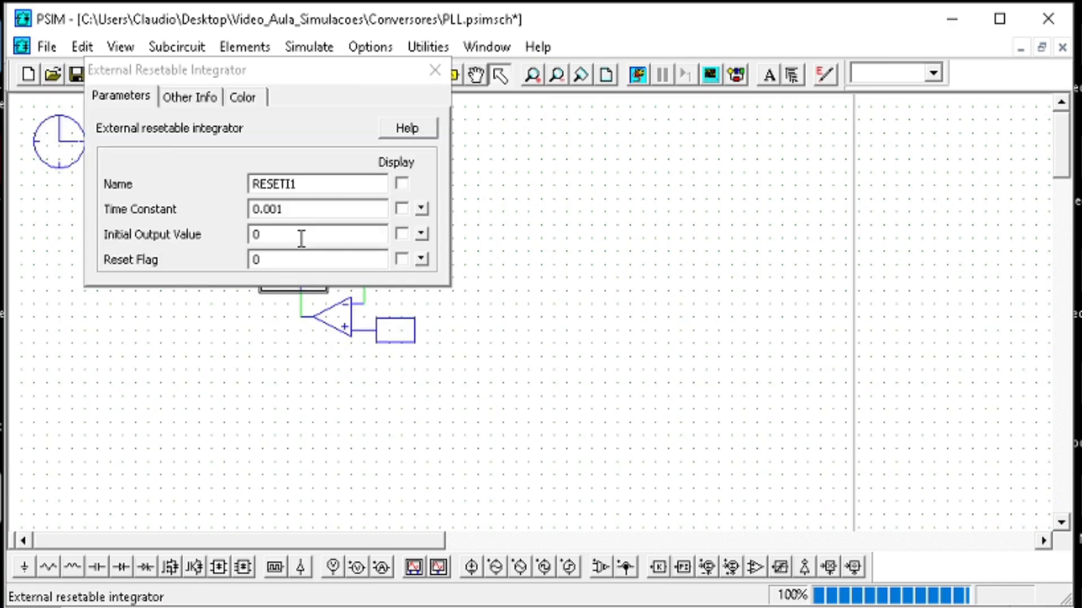
{"action": "left_click_drag", "start_coordinate": [309, 209], "coordinate": [248, 209]}
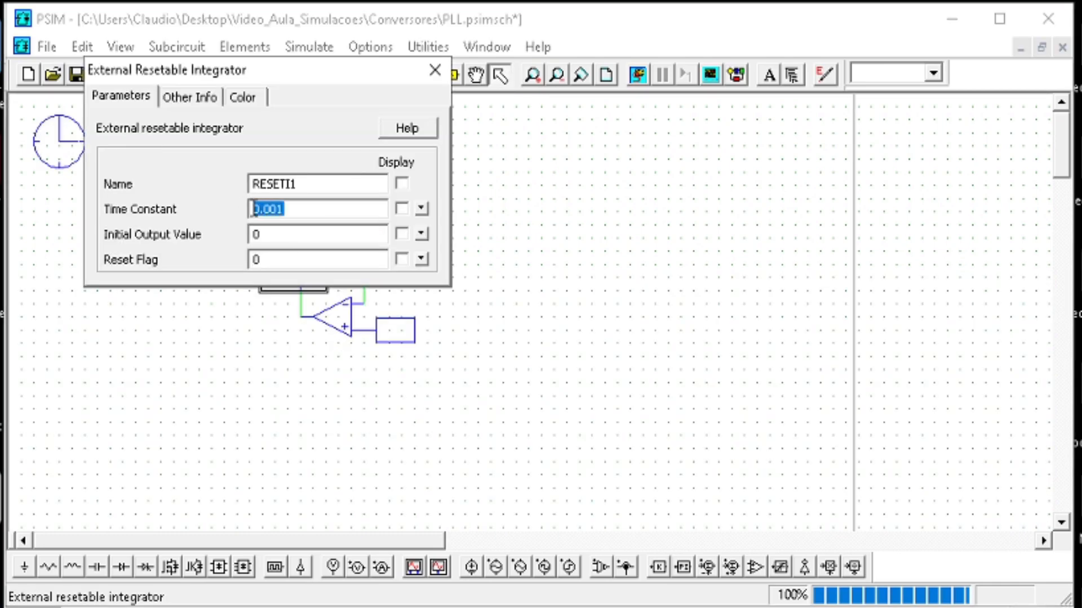
{"action": "type", "text": "1"}
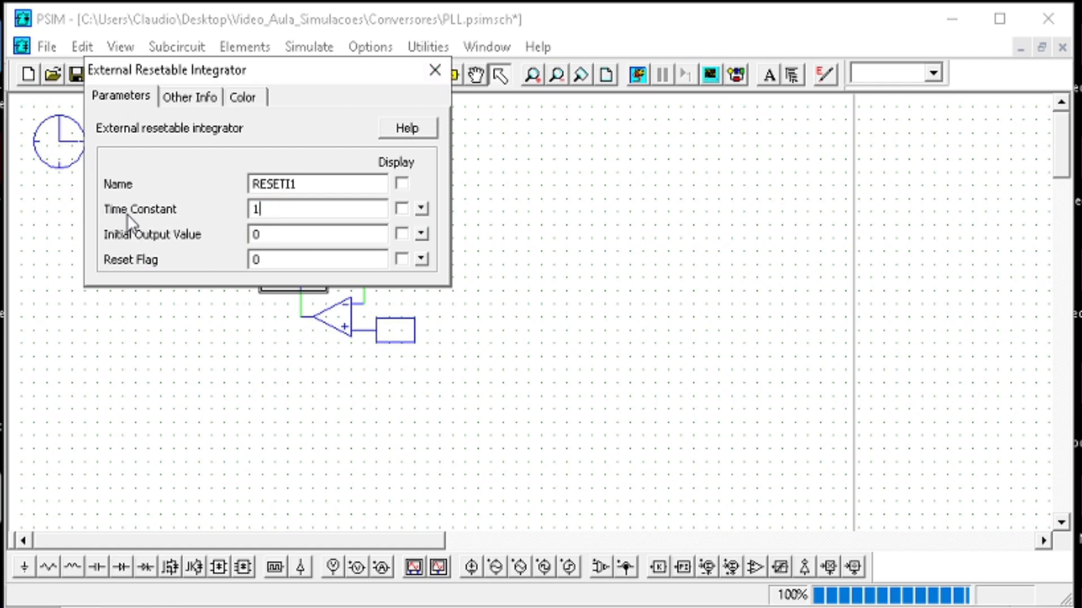
{"action": "left_click", "coordinate": [426, 74]}
- Save the schematic and run the simulation
{"action": "left_click", "coordinate": [77, 74]}
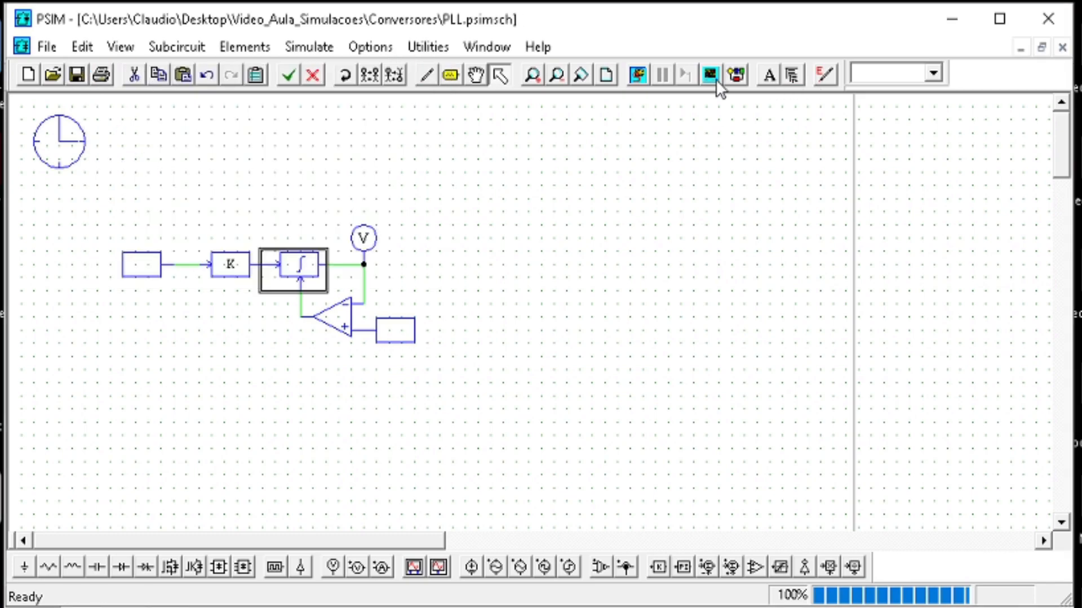
{"action": "left_click", "coordinate": [634, 74]}
{"action": "key", "text": "alt+Tab"}
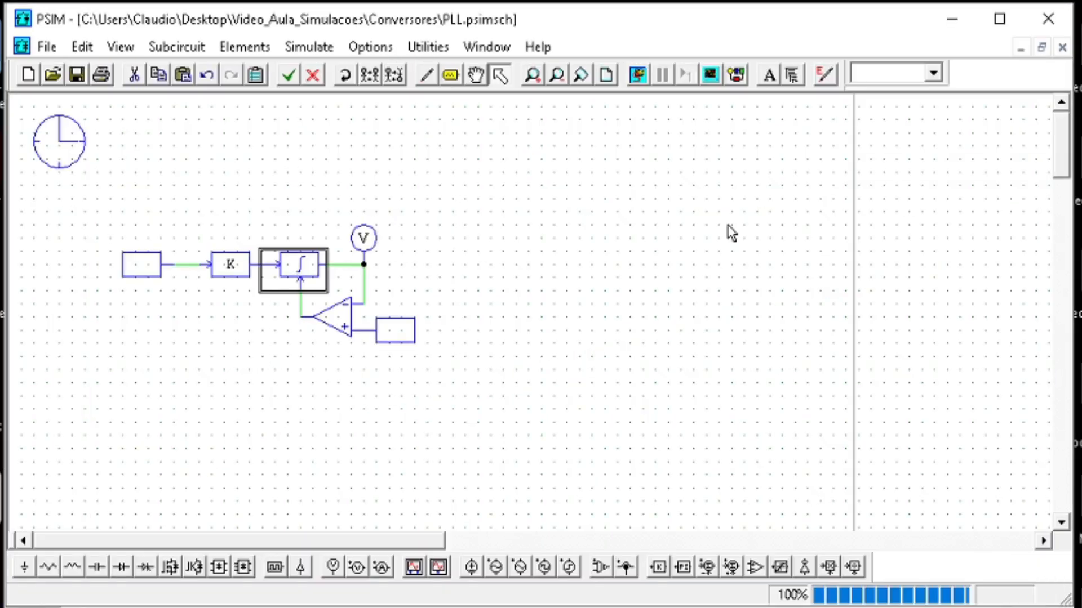
- Flip the comparator vertically so its positive input connects to the integrator's output
{"action": "left_click", "coordinate": [584, 354]}
{"action": "left_click", "coordinate": [338, 316]}
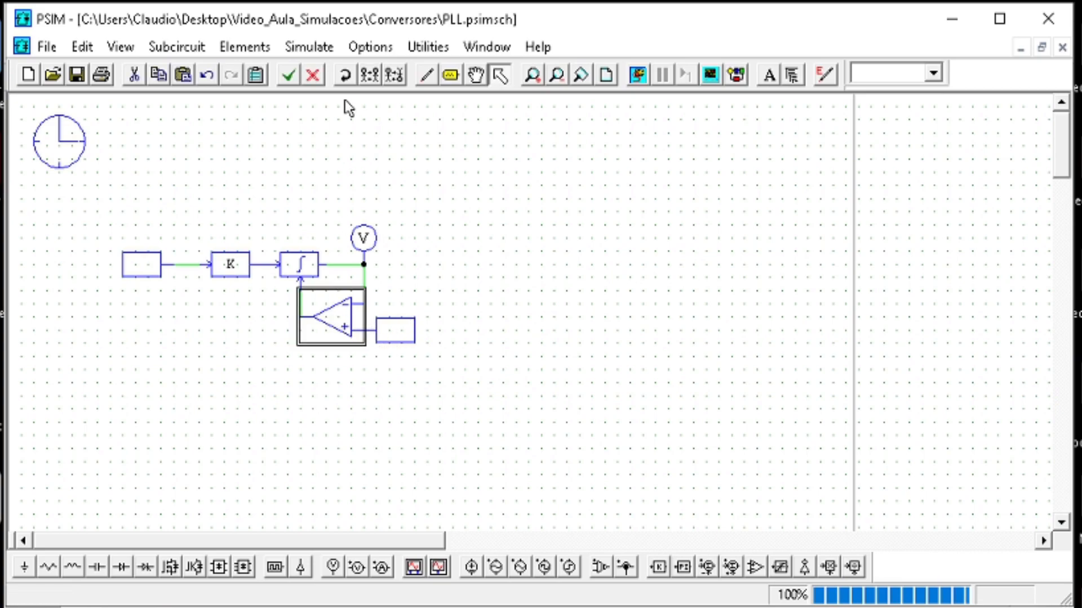
{"action": "left_click", "coordinate": [395, 74]}
- Run the simulation and examine the Ref_Fase waveform, zooming in on its first reset before restoring the full view
{"action": "left_click", "coordinate": [647, 78]}
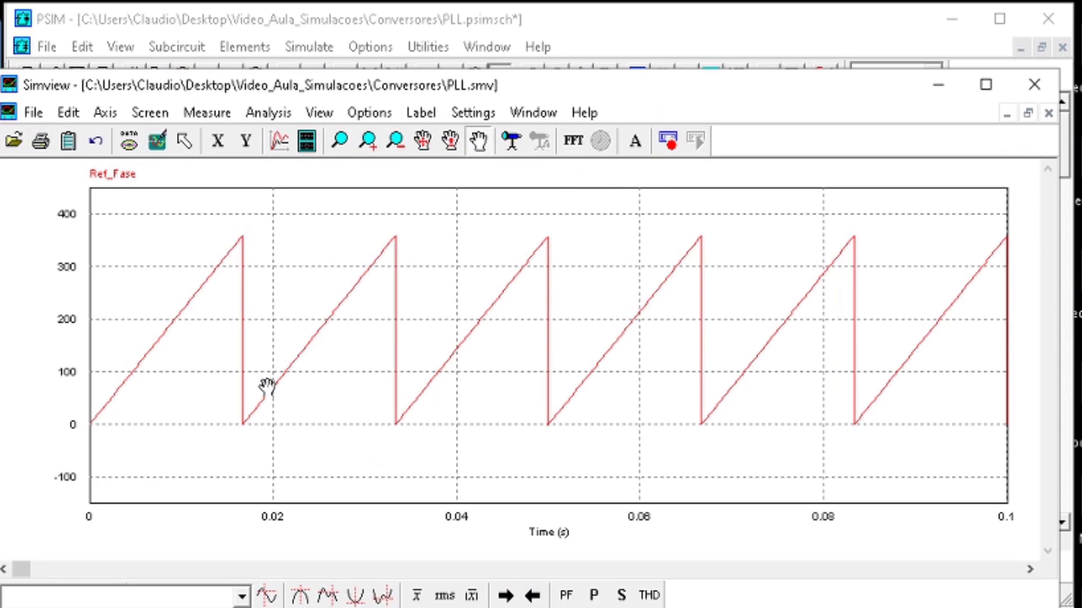
{"action": "left_click_drag", "start_coordinate": [307, 91], "coordinate": [325, 50]}
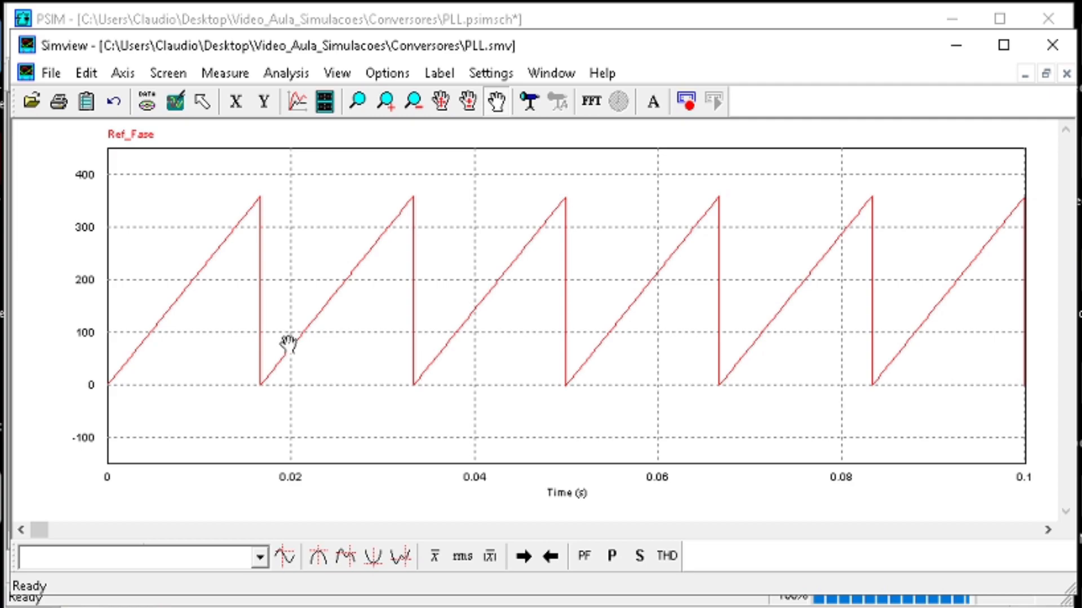
{"action": "left_click", "coordinate": [358, 101]}
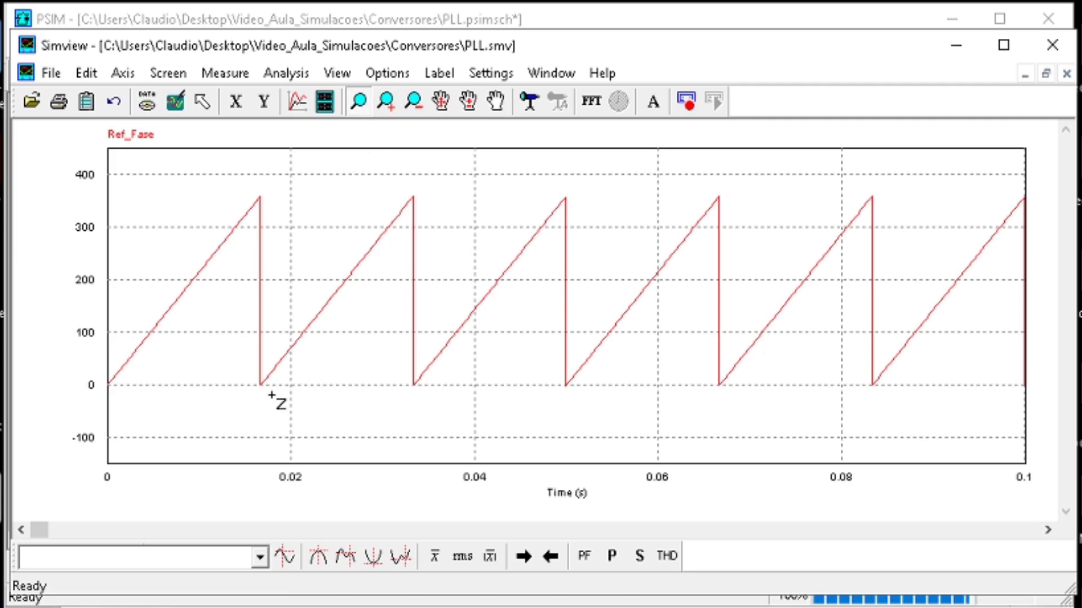
{"action": "left_click_drag", "start_coordinate": [277, 404], "coordinate": [249, 370]}
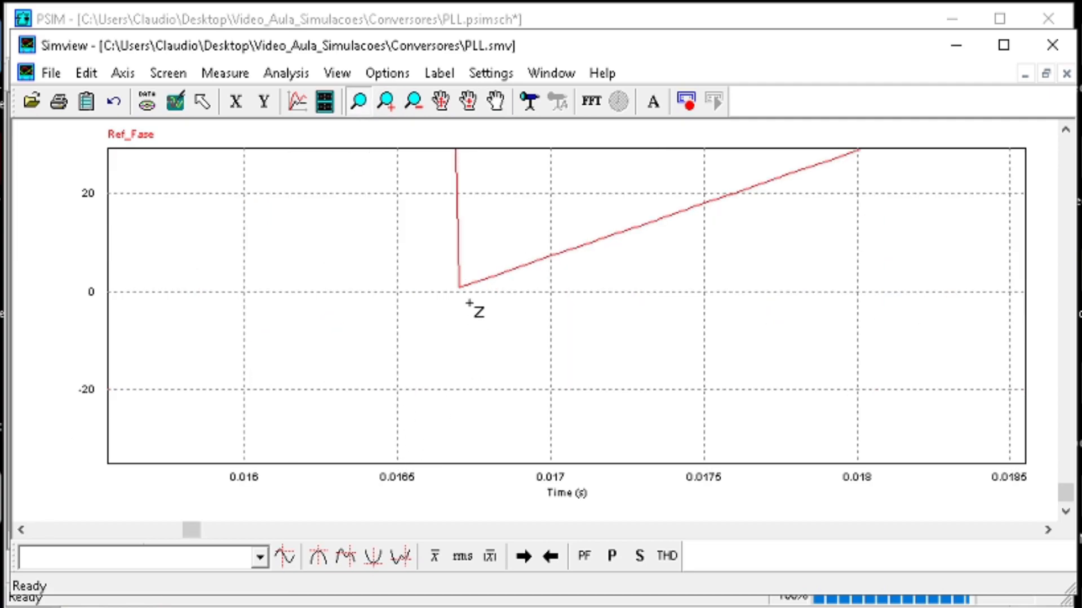
{"action": "left_click", "coordinate": [176, 102]}
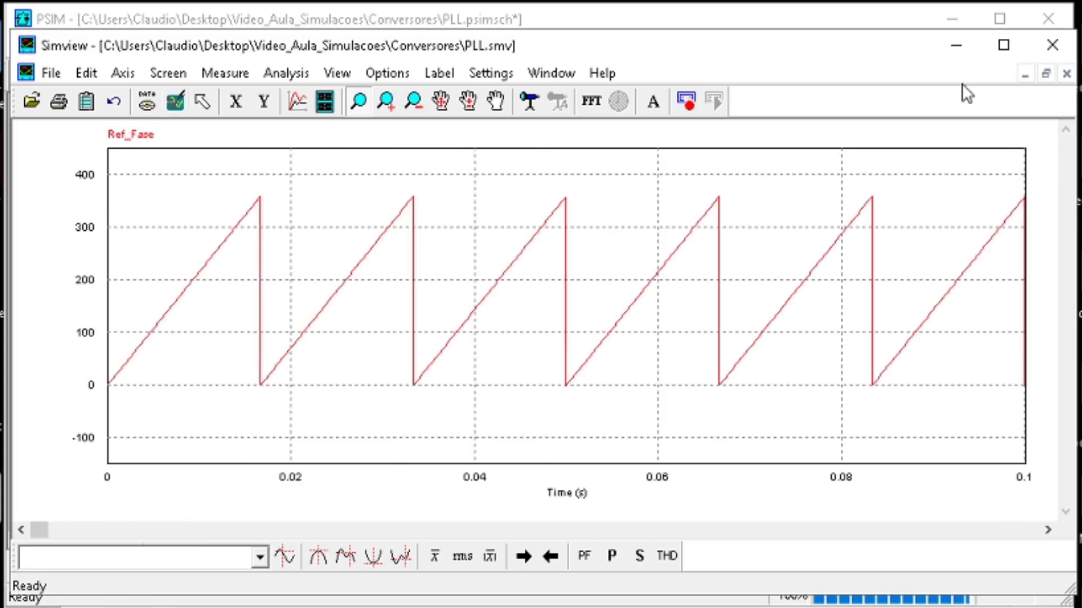
{"action": "left_click", "coordinate": [956, 47]}
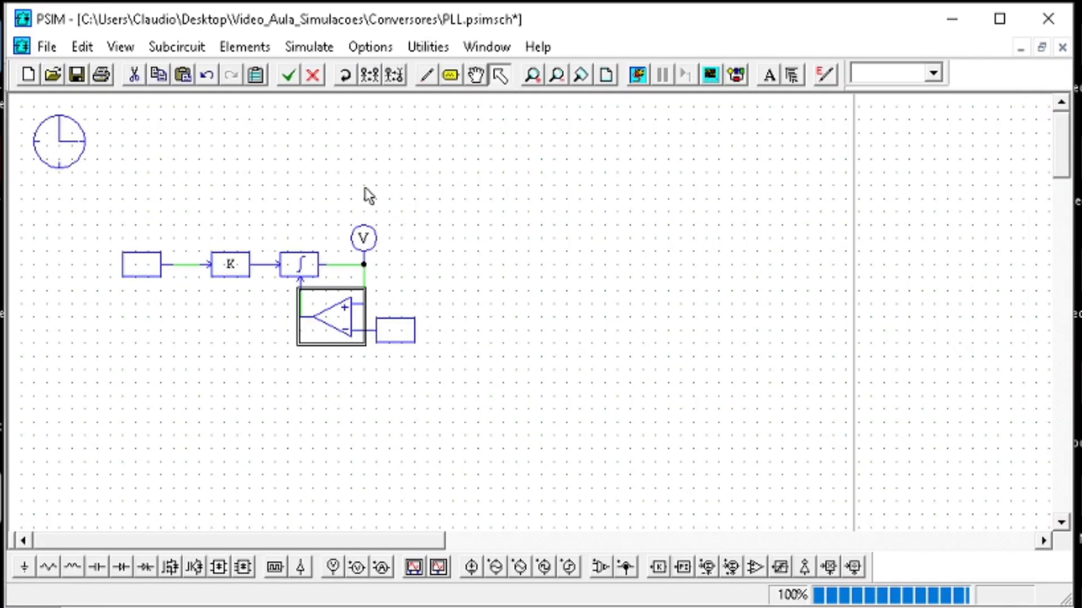
- Place a Sine function block to the right of the integrator and wire the integrator's output to its input
{"action": "left_click", "coordinate": [208, 47]}
{"action": "mouse_move", "coordinate": [234, 44]}
{"action": "mouse_move", "coordinate": [356, 137]}
{"action": "mouse_move", "coordinate": [366, 95]}
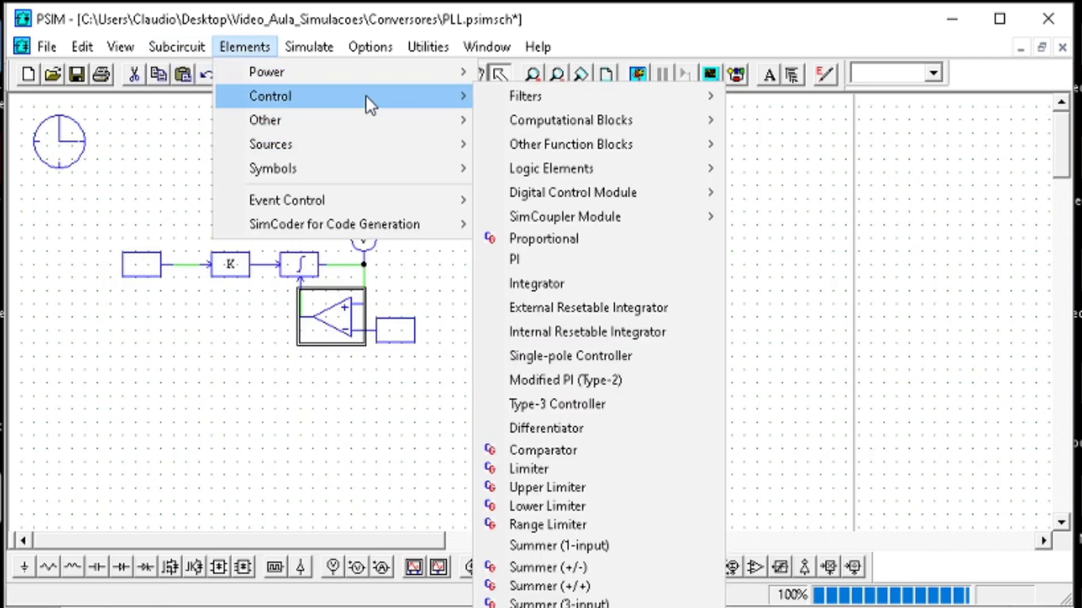
{"action": "mouse_move", "coordinate": [654, 120]}
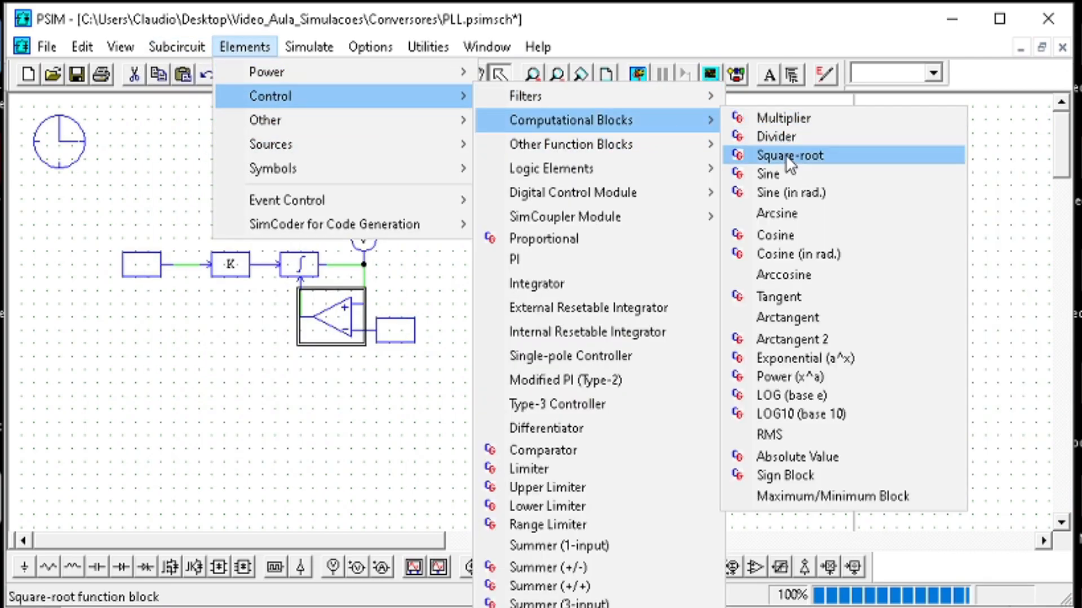
{"action": "left_click", "coordinate": [783, 173]}
{"action": "left_click", "coordinate": [420, 263]}
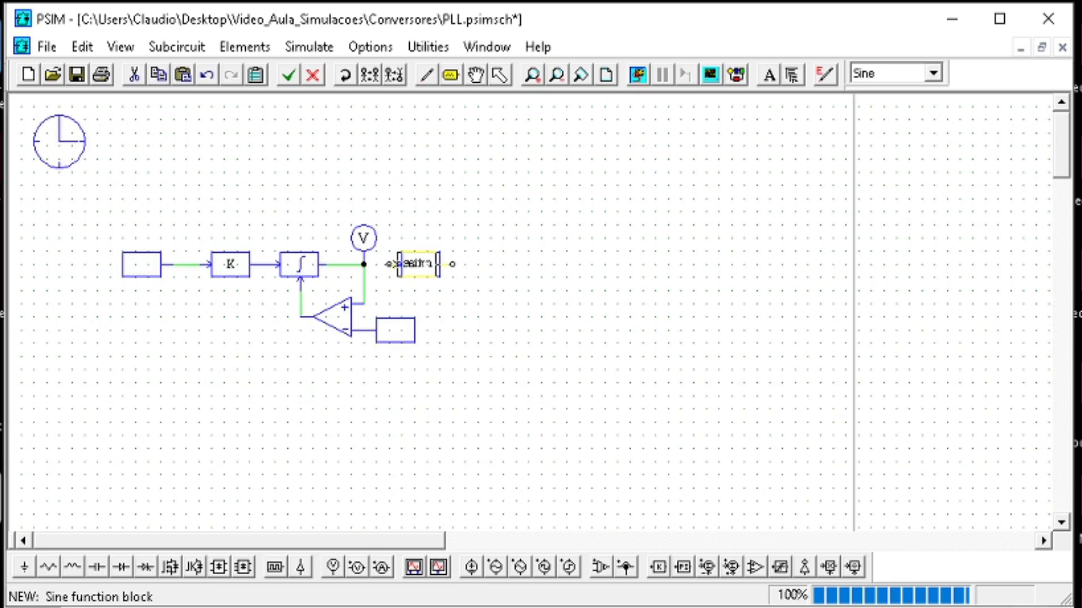
{"action": "key", "text": "ctrl+w"}
{"action": "left_click", "coordinate": [363, 264]}
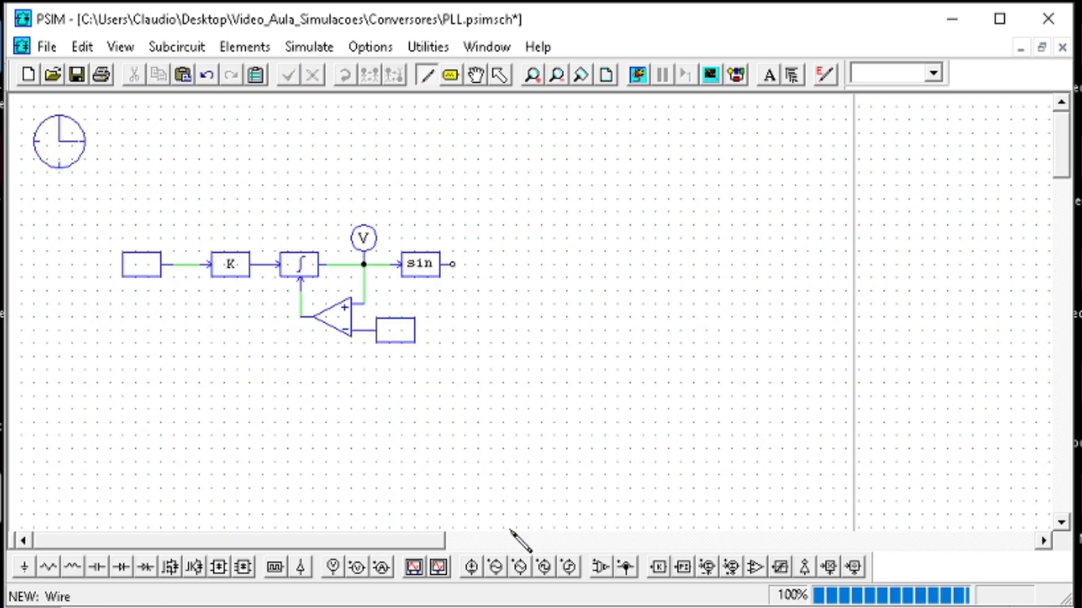
- Place a node-to-ground voltage probe on the sine block's output and name it Senoide
{"action": "left_click", "coordinate": [333, 567]}
{"action": "left_click", "coordinate": [452, 240]}
{"action": "double_click", "coordinate": [453, 240]}
{"action": "type", "text": "V"}
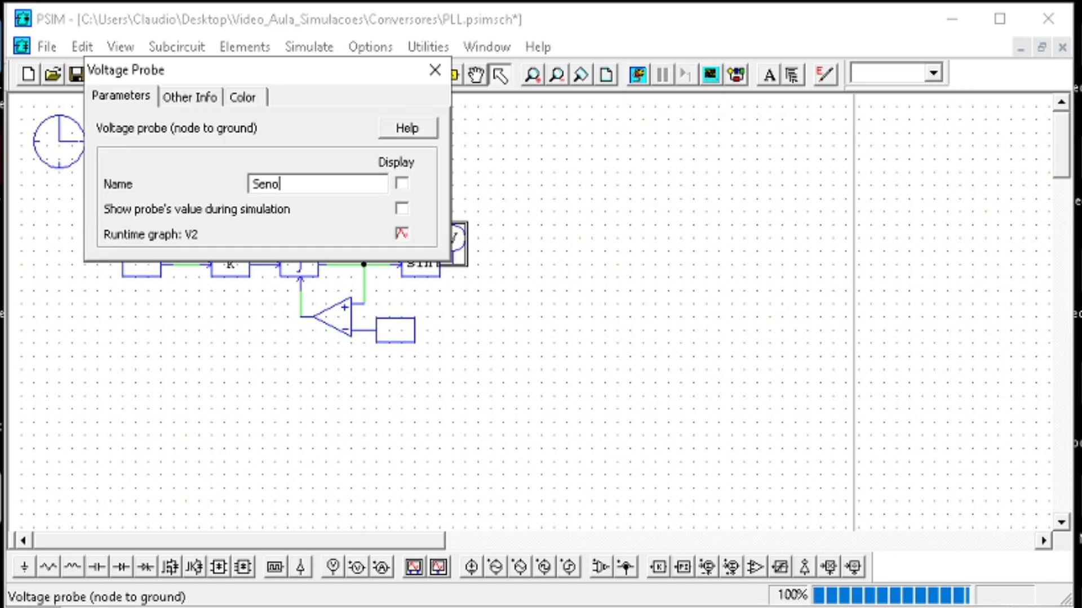
{"action": "key", "text": "Return"}
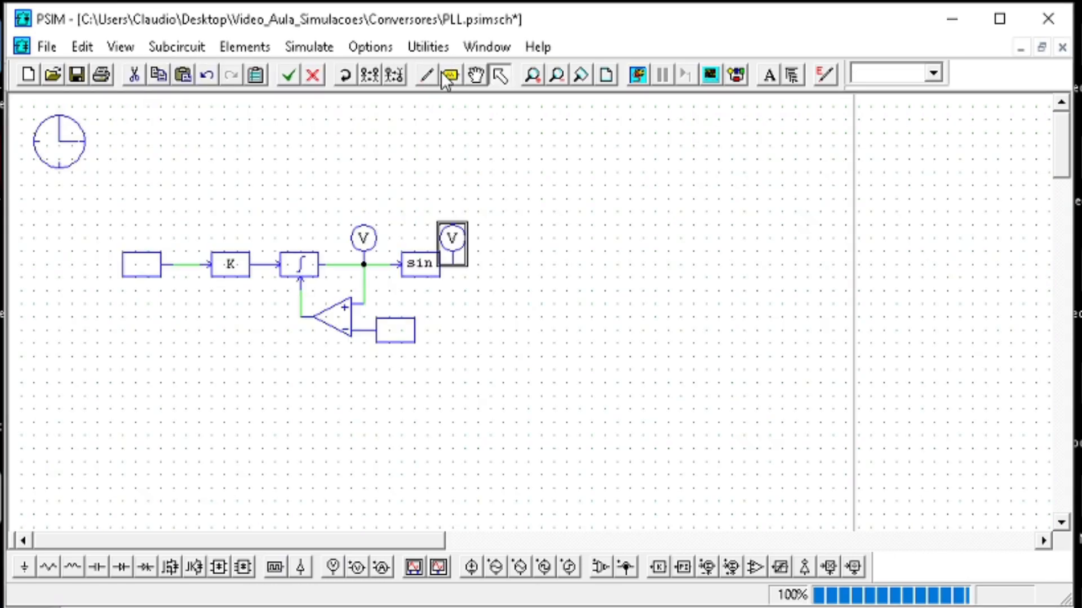
- Run the simulation and plot Senoide on a separate screen below Ref_Fase to compare the waveforms
{"action": "left_click", "coordinate": [637, 75]}
{"action": "left_click", "coordinate": [316, 220]}
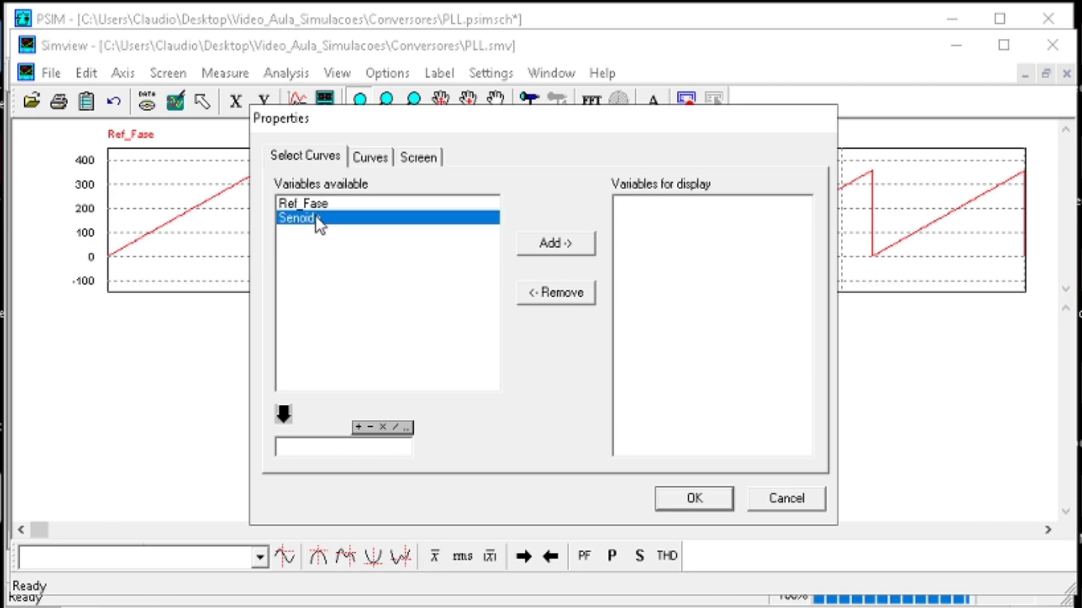
{"action": "left_click", "coordinate": [542, 247]}
{"action": "left_click", "coordinate": [684, 499]}
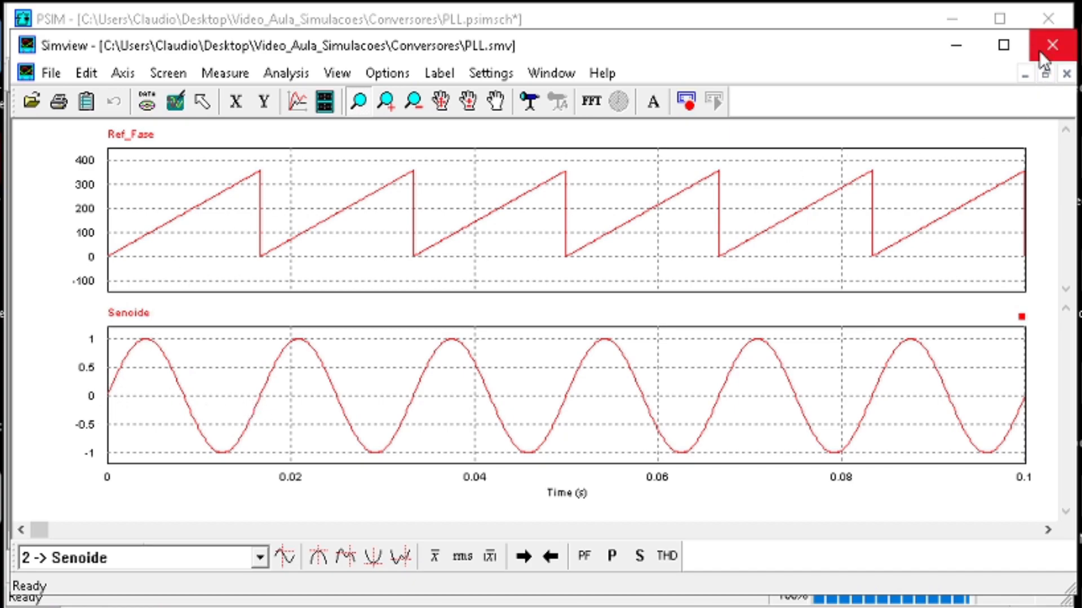
{"action": "left_click", "coordinate": [958, 44]}
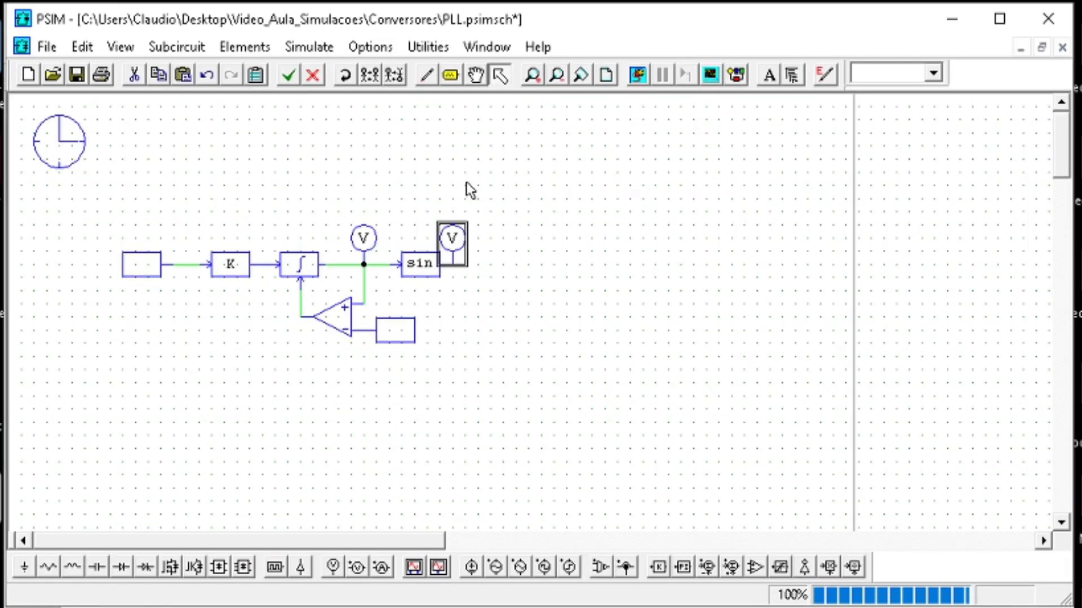
- Delete the sine block's voltage probe and move the sine block farther right, level with the integrator
{"action": "key", "text": "Delete"}
{"action": "left_click_drag", "start_coordinate": [489, 304], "coordinate": [521, 214]}
{"action": "left_click", "coordinate": [496, 254]}
{"action": "left_click", "coordinate": [491, 248]}
{"action": "left_click", "coordinate": [417, 247]}
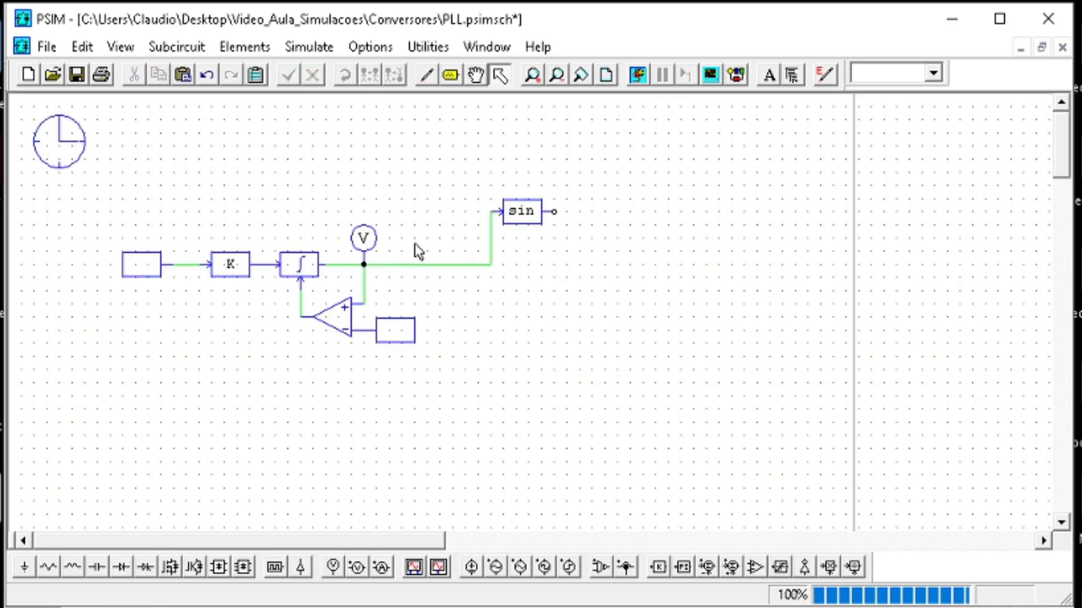
{"action": "left_click", "coordinate": [490, 244]}
{"action": "left_click_drag", "start_coordinate": [418, 242], "coordinate": [418, 241]}
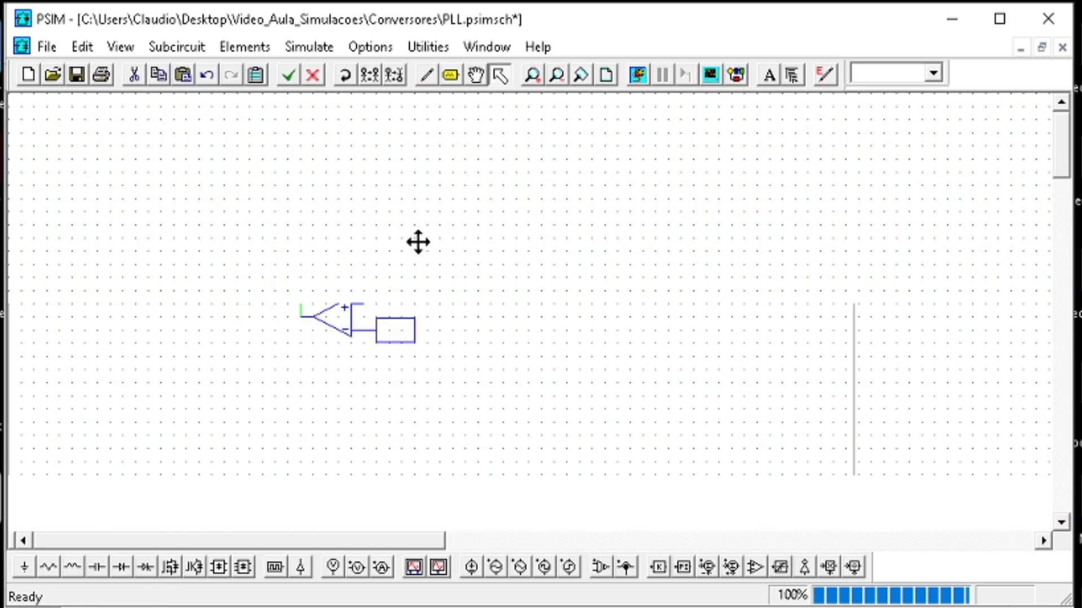
{"action": "mouse_move", "coordinate": [522, 219]}
{"action": "left_mouse_down"}
{"action": "mouse_move", "coordinate": [533, 261]}
{"action": "mouse_move", "coordinate": [565, 263]}
{"action": "left_mouse_up"}
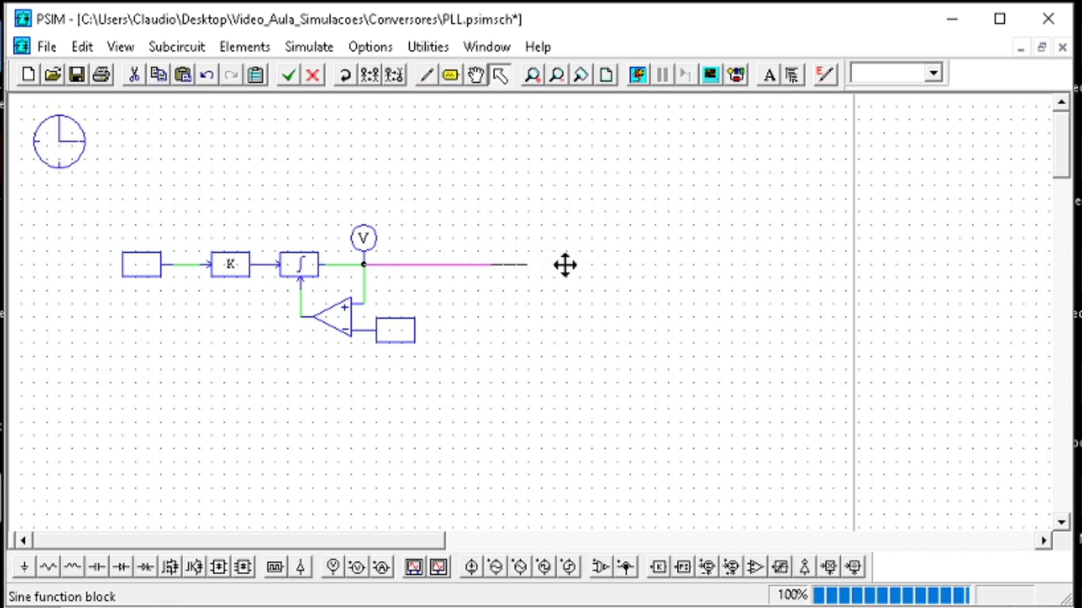
{"action": "left_click", "coordinate": [527, 432]}
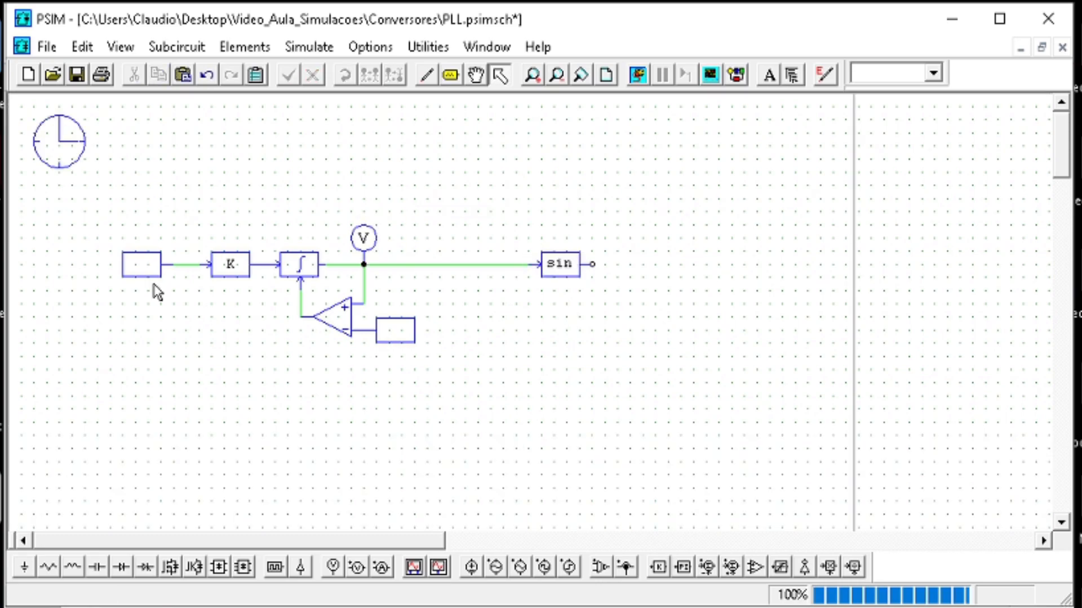
- Delete the wire between the integrator's output node and the sine block
{"action": "left_click", "coordinate": [560, 265]}
{"action": "left_click_drag", "start_coordinate": [560, 268], "coordinate": [508, 267]}
{"action": "key", "text": "Delete"}
- Copy the sine block and place two duplicates in a column beneath it
{"action": "left_click", "coordinate": [539, 264]}
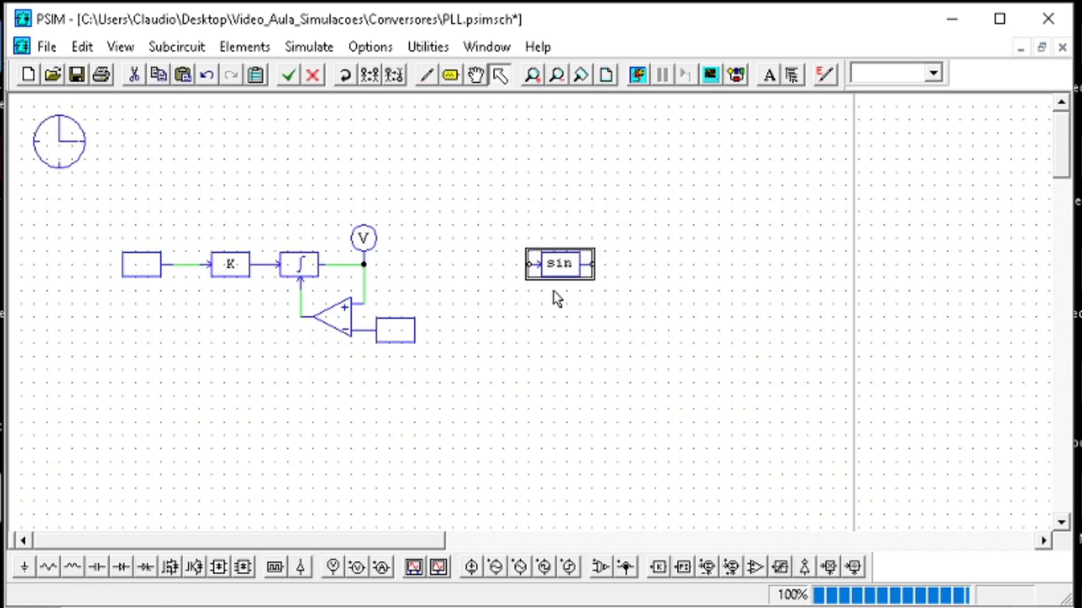
{"action": "key", "text": "ctrl+c"}
{"action": "key", "text": "ctrl+v"}
{"action": "left_click", "coordinate": [559, 329]}
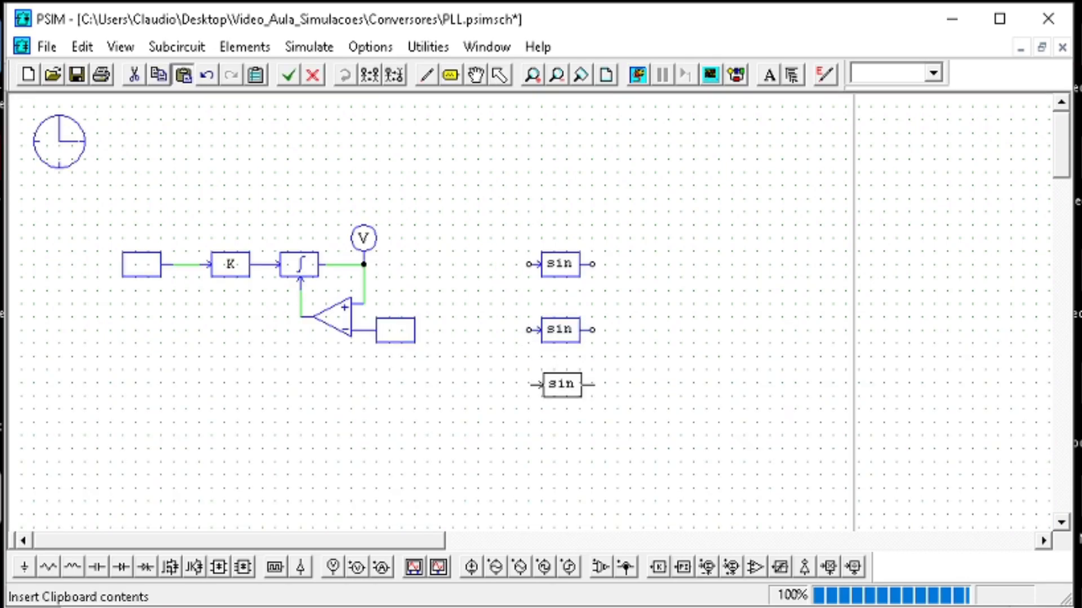
{"action": "left_click", "coordinate": [561, 407]}
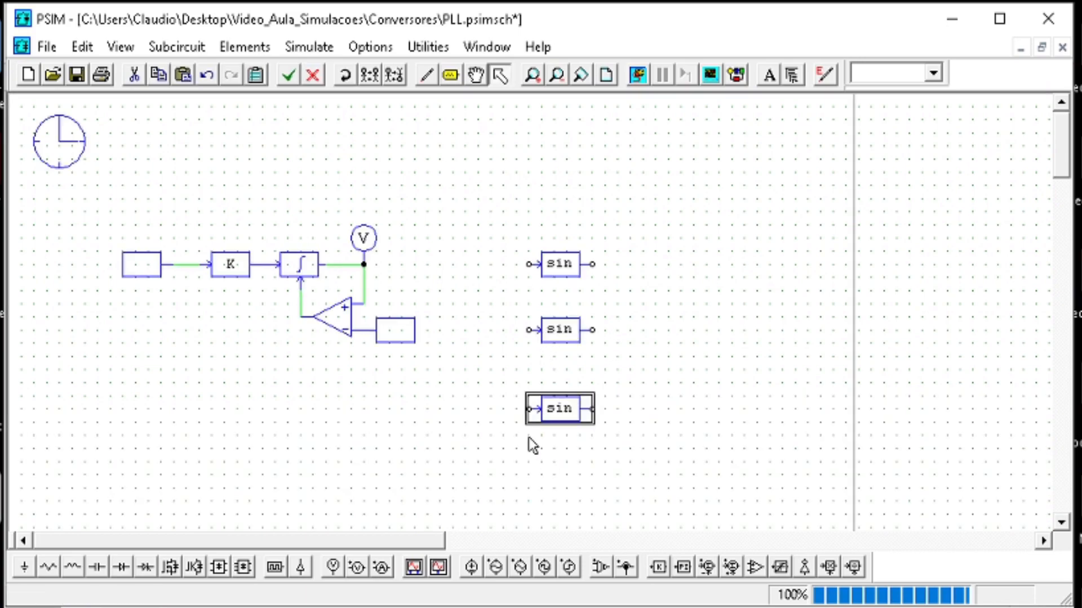
- Place a +/+ summer at the middle sine block's input and a +/- summer at the lowest sine block's input
{"action": "left_click", "coordinate": [731, 567]}
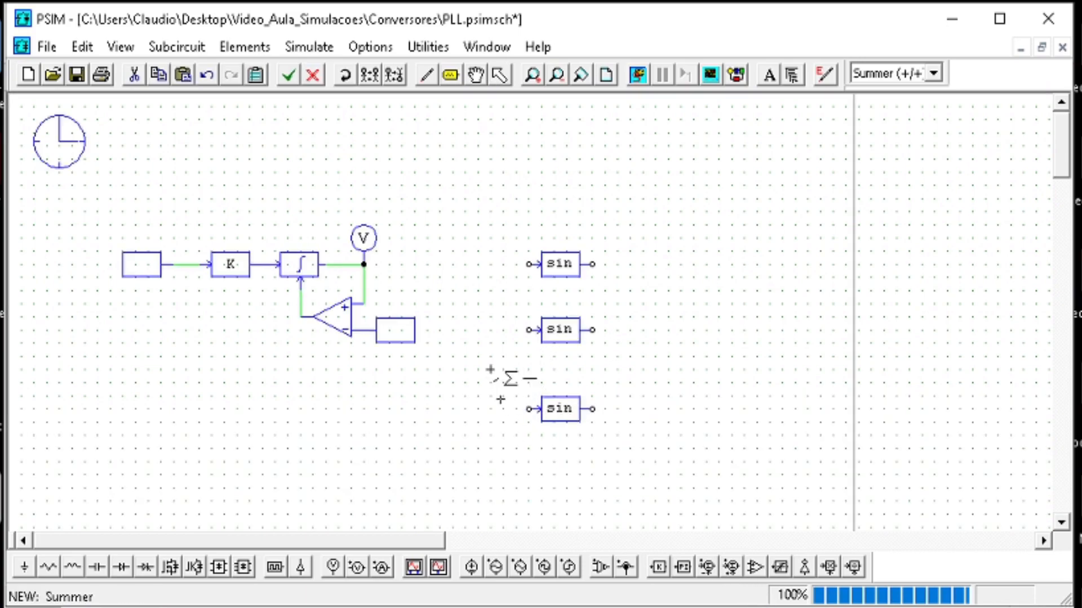
{"action": "left_click", "coordinate": [503, 330]}
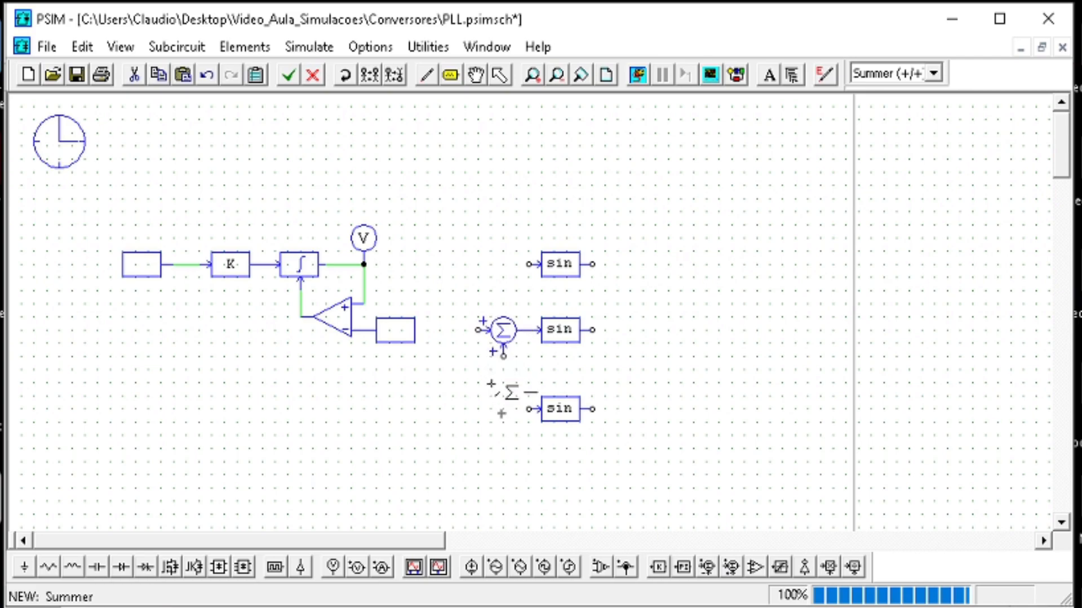
{"action": "key", "text": "Escape"}
{"action": "left_click", "coordinate": [708, 566]}
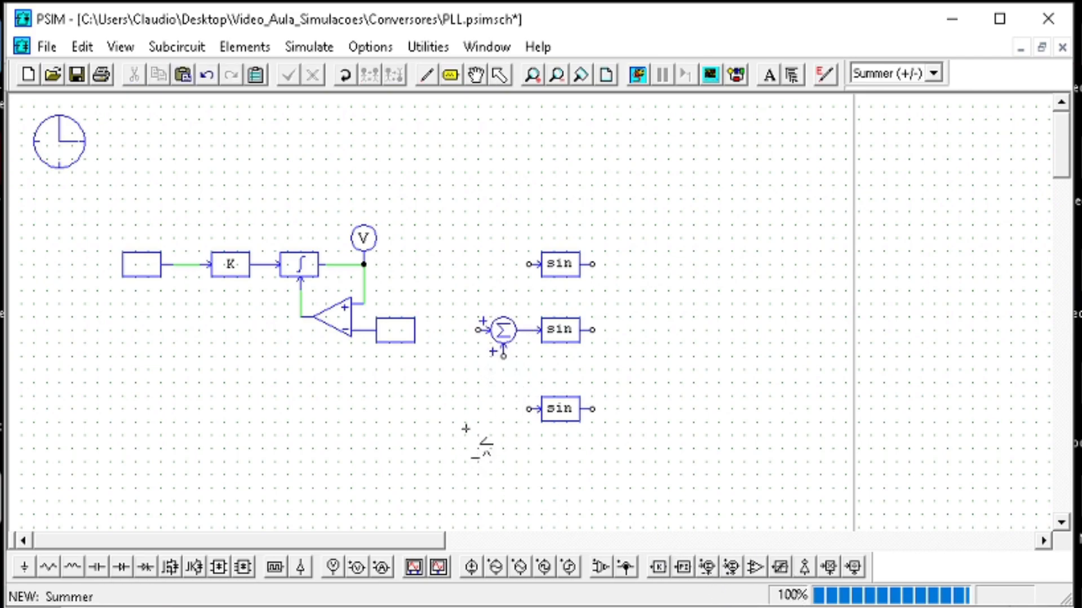
{"action": "left_click", "coordinate": [503, 409]}
{"action": "key", "text": "Escape"}
- Rearrange the sine column so the +/- summer row sits level with the integrator, the +/+ row beneath it and the plain sine block above
{"action": "left_click_drag", "start_coordinate": [501, 331], "coordinate": [484, 396]}
{"action": "left_click_drag", "start_coordinate": [484, 396], "coordinate": [528, 488]}
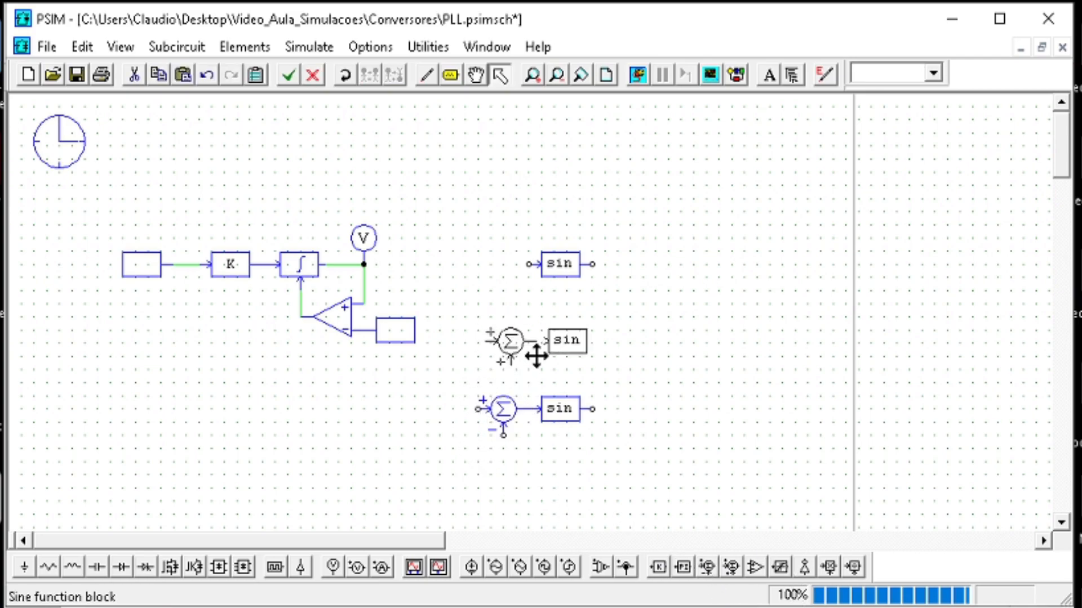
{"action": "left_click_drag", "start_coordinate": [653, 523], "coordinate": [462, 383]}
{"action": "left_click_drag", "start_coordinate": [514, 409], "coordinate": [515, 339]}
{"action": "left_click_drag", "start_coordinate": [681, 522], "coordinate": [462, 237]}
{"action": "left_click_drag", "start_coordinate": [529, 303], "coordinate": [526, 225]}
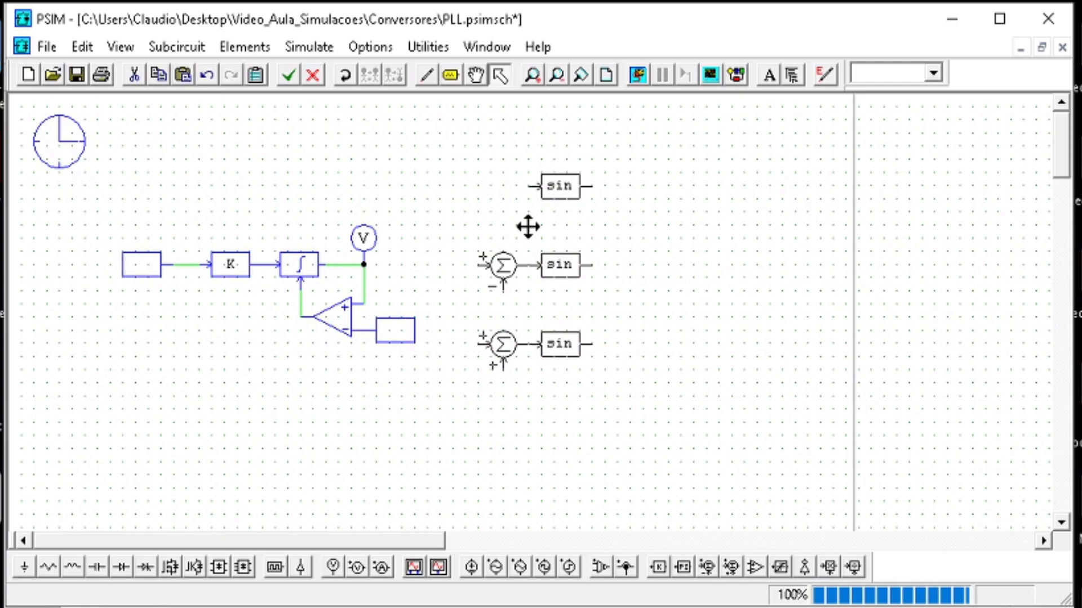
{"action": "left_click", "coordinate": [769, 416]}
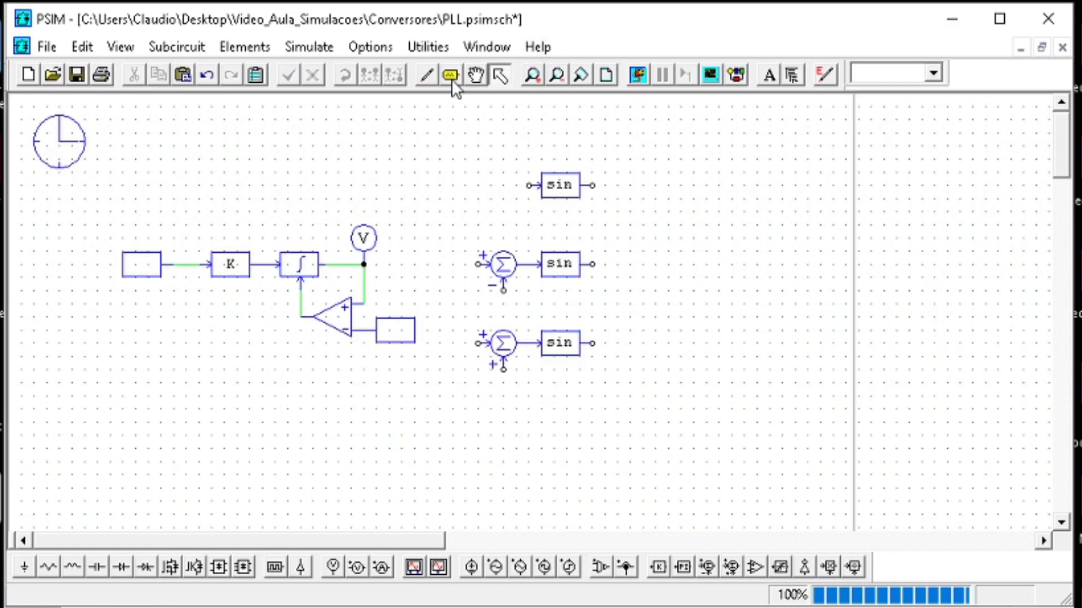
- Wire the integrator's output node to the upper sine block's input and to the horizontal + inputs of both summers
{"action": "left_click", "coordinate": [427, 75]}
{"action": "mouse_move", "coordinate": [529, 184]}
{"action": "left_mouse_down"}
{"action": "mouse_move", "coordinate": [472, 203]}
{"action": "mouse_move", "coordinate": [478, 264]}
{"action": "left_mouse_up"}
{"action": "left_click_drag", "start_coordinate": [478, 343], "coordinate": [478, 264]}
{"action": "mouse_move", "coordinate": [363, 265]}
{"action": "left_mouse_down"}
{"action": "mouse_move", "coordinate": [454, 255]}
{"action": "mouse_move", "coordinate": [485, 271]}
{"action": "mouse_move", "coordinate": [477, 264]}
{"action": "left_mouse_up"}
{"action": "key", "text": "Escape"}
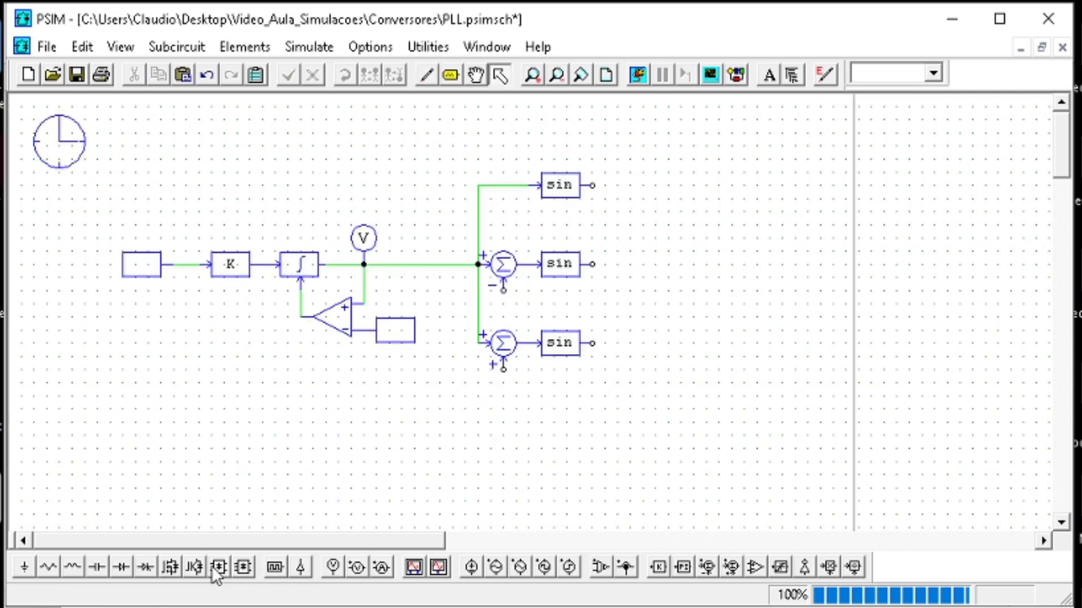
- Duplicate the comparator's constant beside the summers, flip the lower summer, and wire the copy to both summers' facing inputs
{"action": "left_click", "coordinate": [399, 330]}
{"action": "key", "text": "space"}
{"action": "left_click", "coordinate": [466, 371]}
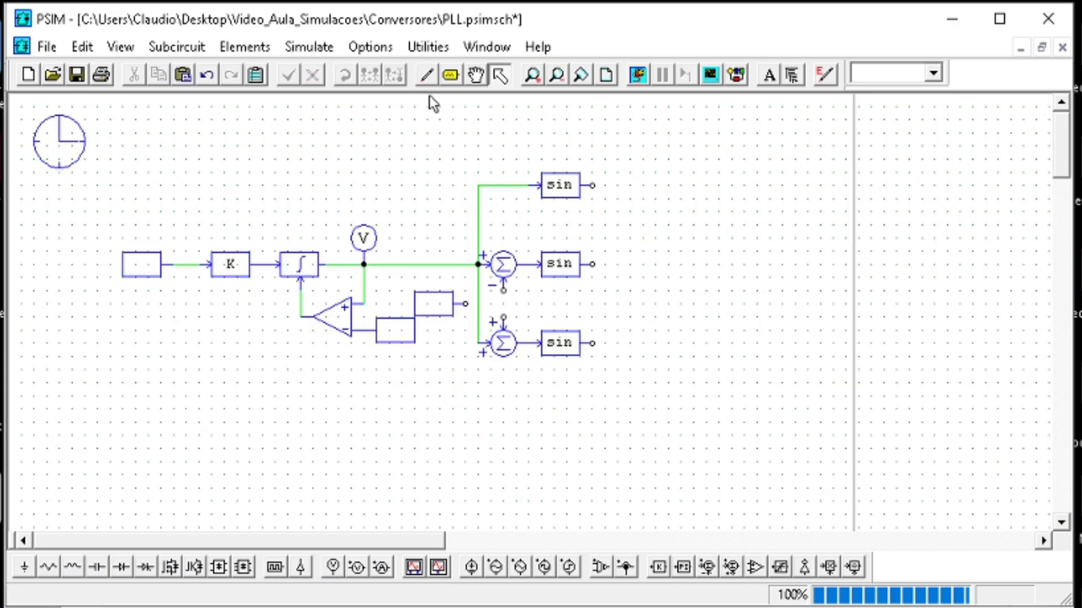
{"action": "left_click", "coordinate": [426, 74]}
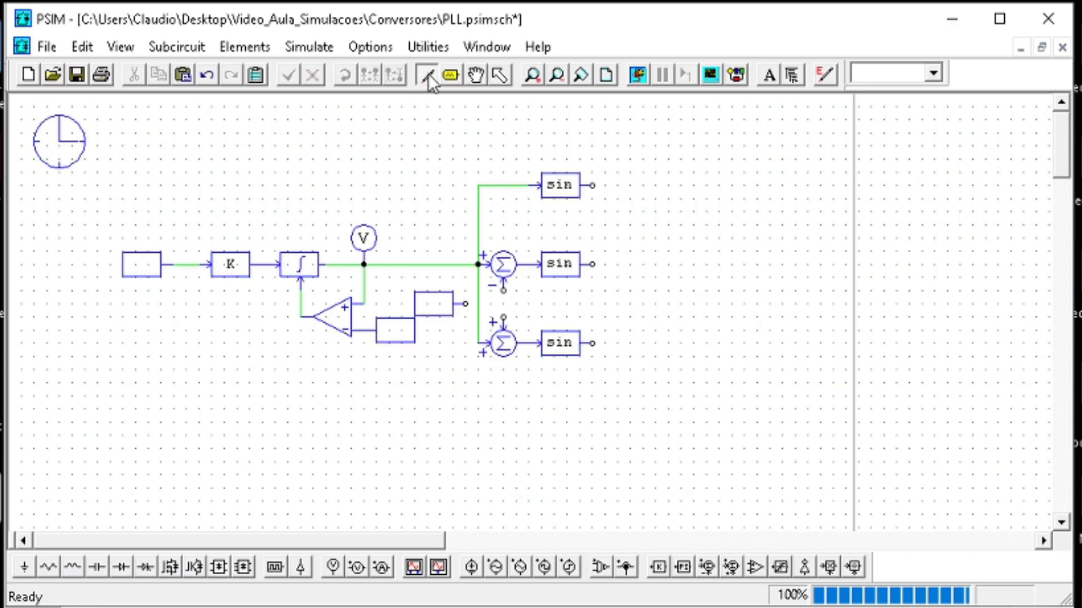
{"action": "left_click_drag", "start_coordinate": [465, 304], "coordinate": [503, 304]}
{"action": "key", "text": "Escape"}
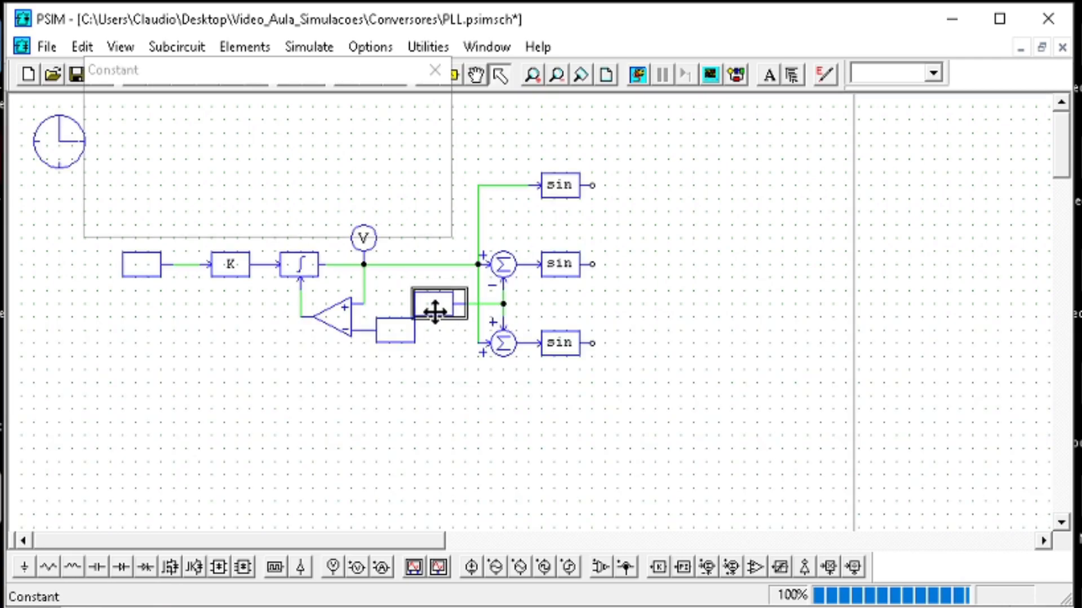
- Edit the value of the constant feeding the two summers
{"action": "double_click", "coordinate": [434, 305]}
{"action": "left_click", "coordinate": [325, 209]}
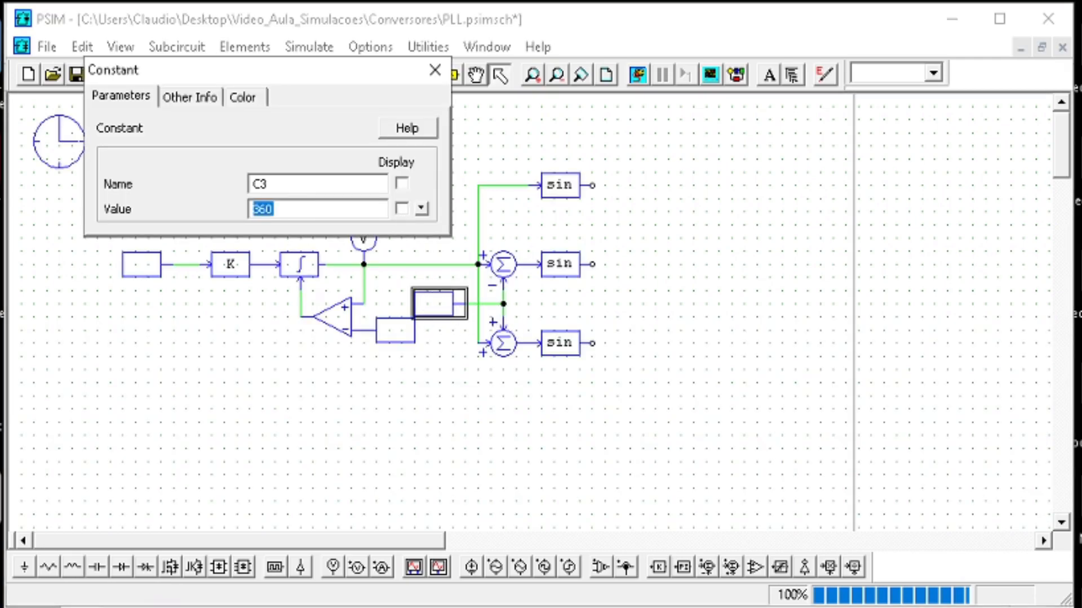
{"action": "key", "text": "Return"}
{"action": "left_click", "coordinate": [496, 418]}
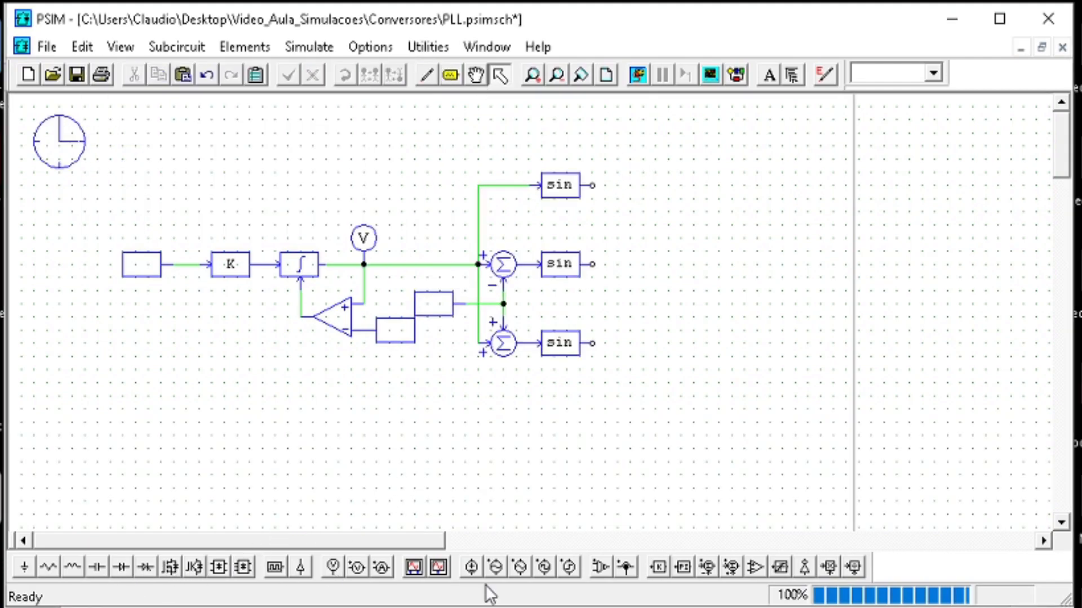
- Attach voltage probes to the outputs of the three sine blocks
{"action": "left_click", "coordinate": [333, 566]}
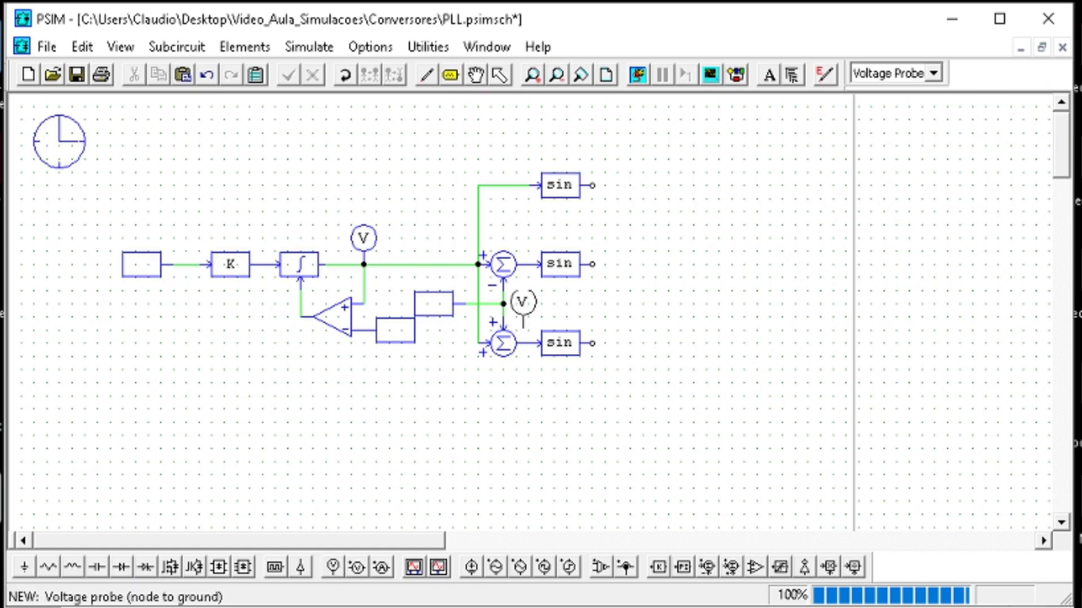
{"action": "left_click", "coordinate": [592, 185]}
{"action": "left_click", "coordinate": [592, 264]}
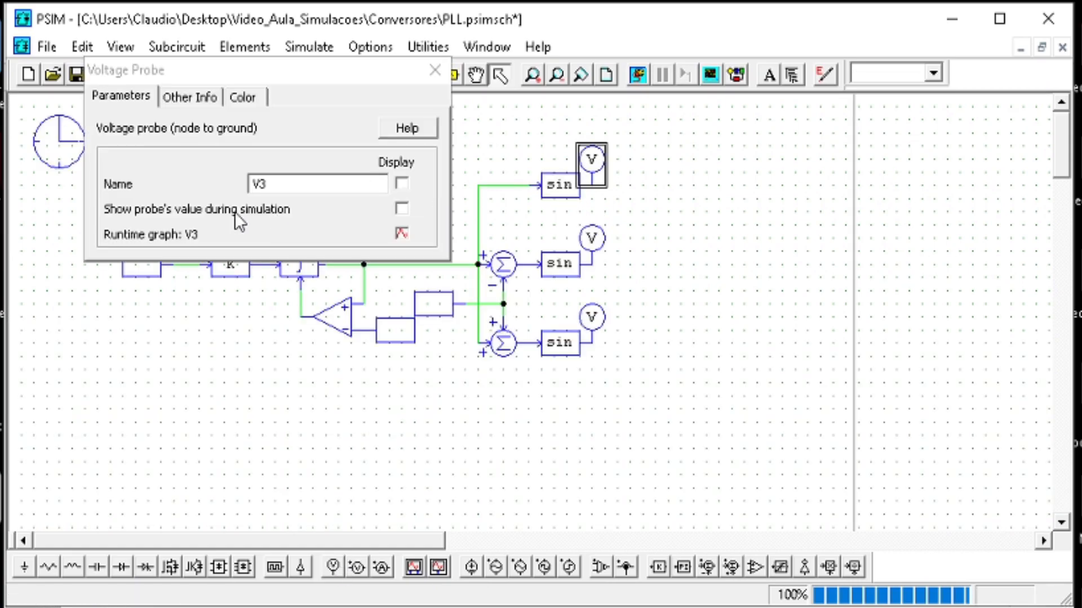
- Name the three sine output probes a, b and c from the upper block to the lower one
{"action": "left_click", "coordinate": [280, 173]}
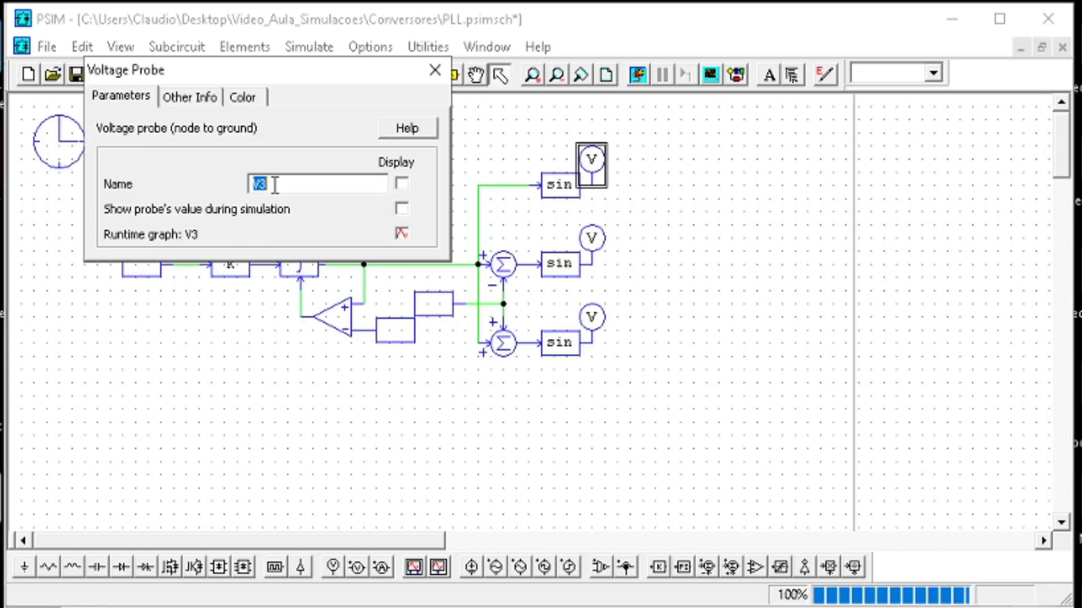
{"action": "left_click", "coordinate": [432, 67]}
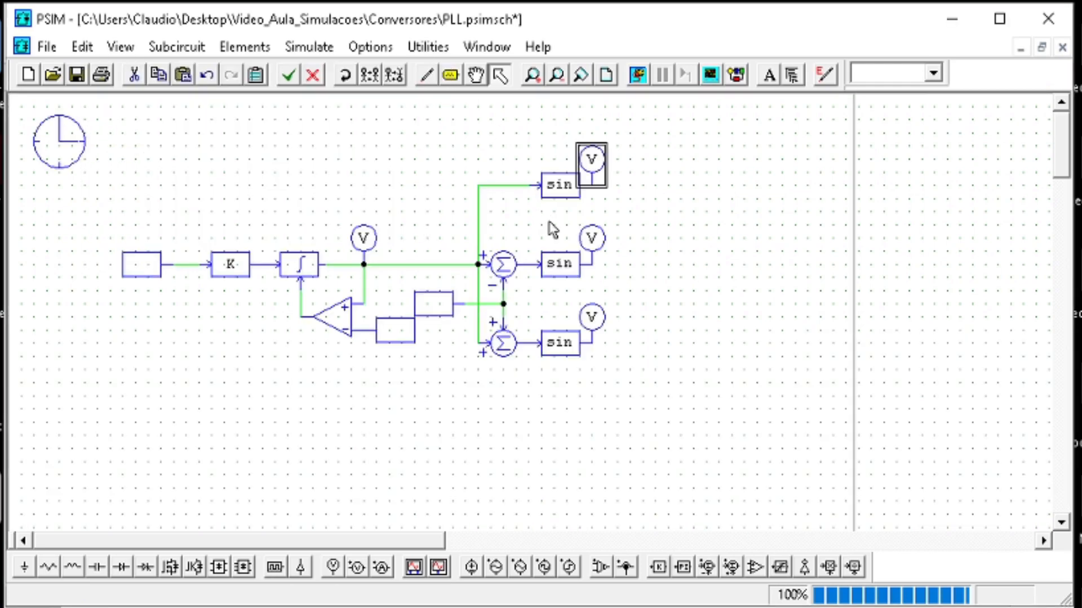
{"action": "double_click", "coordinate": [592, 237]}
{"action": "type", "text": "d"}
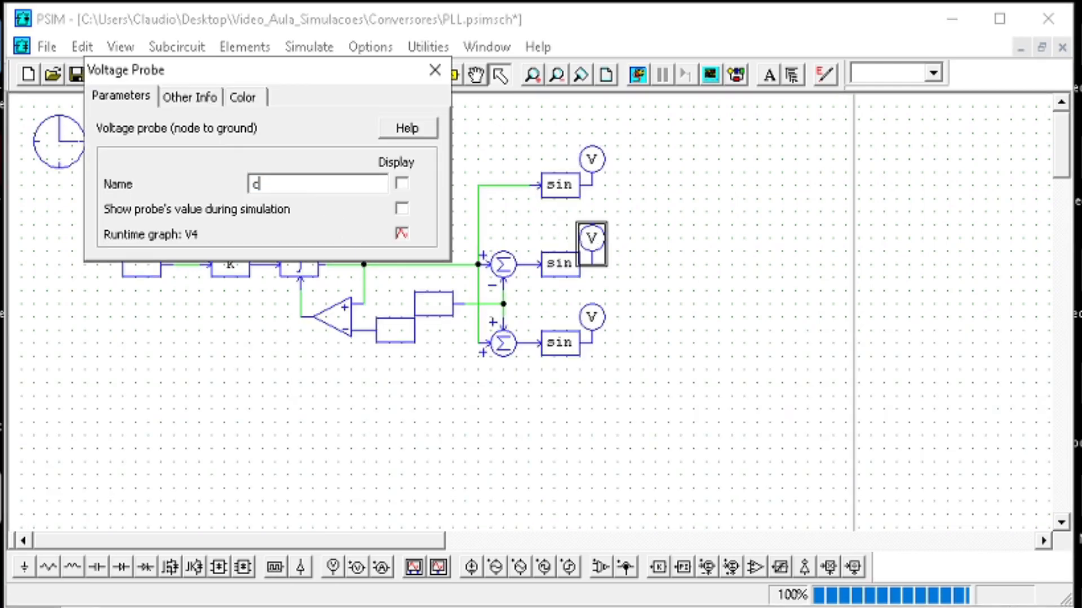
{"action": "key", "text": "BackSpace"}
{"action": "type", "text": "b"}
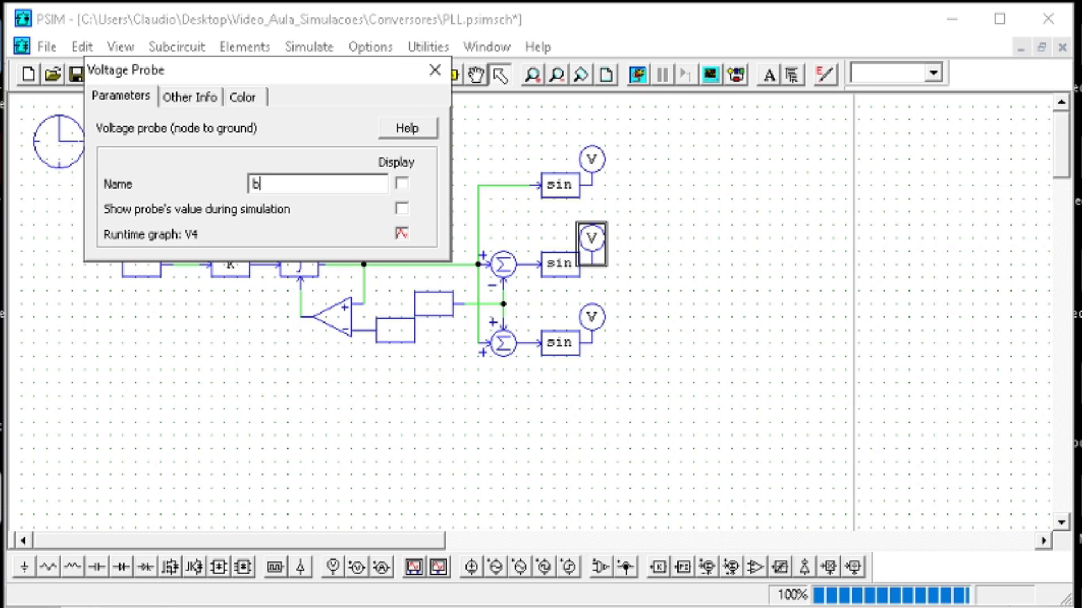
{"action": "left_click", "coordinate": [439, 73]}
{"action": "double_click", "coordinate": [593, 315]}
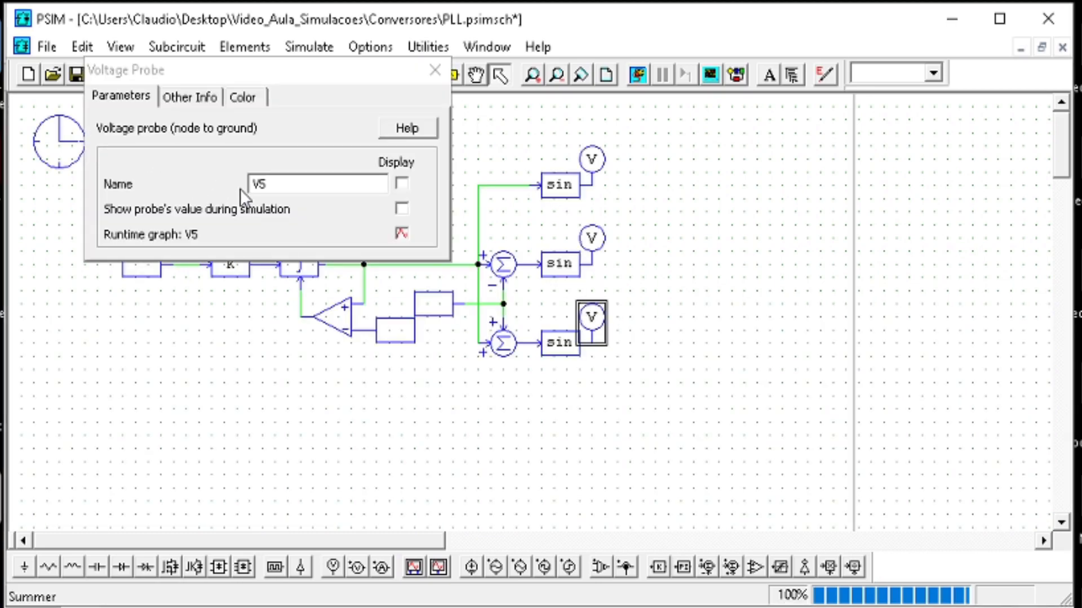
{"action": "left_click", "coordinate": [435, 69]}
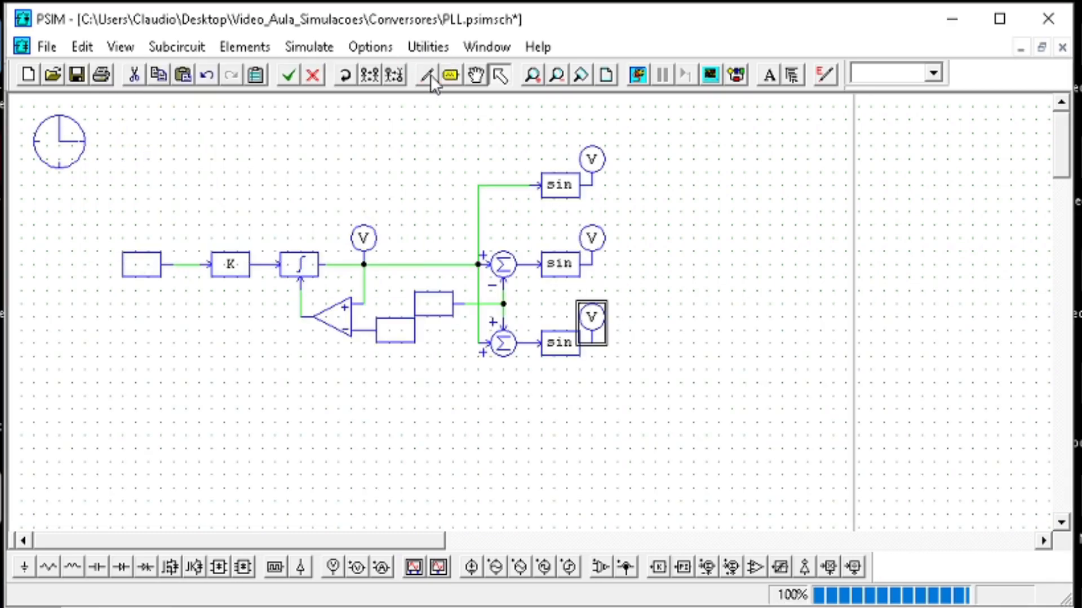
- Save the schematic, run the simulation, and plot a, b and c together on a separate screen below Ref_Fase
{"action": "left_click", "coordinate": [79, 75]}
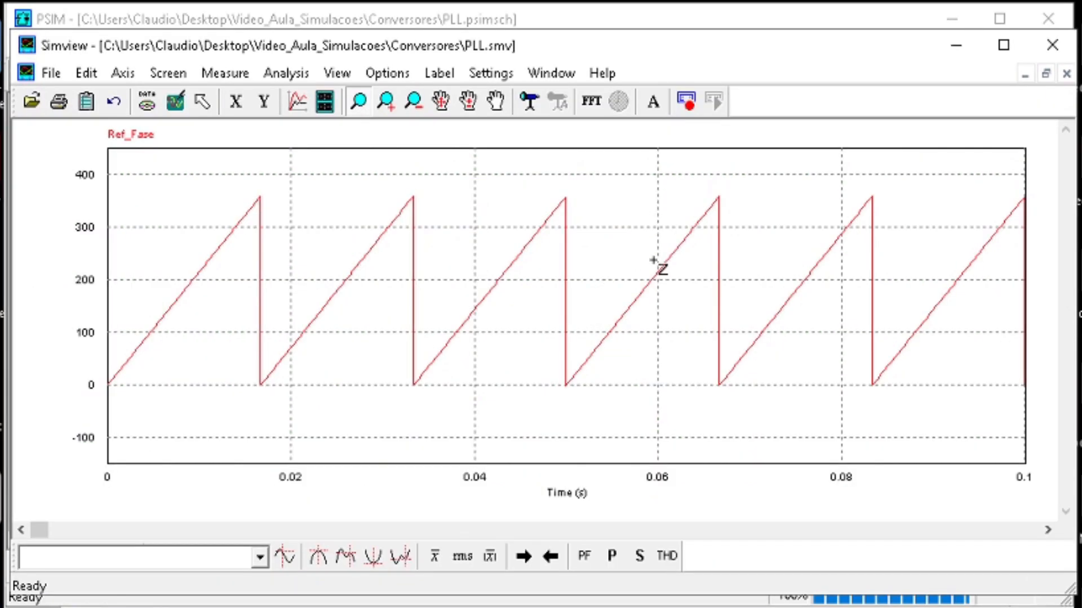
{"action": "left_click", "coordinate": [326, 104]}
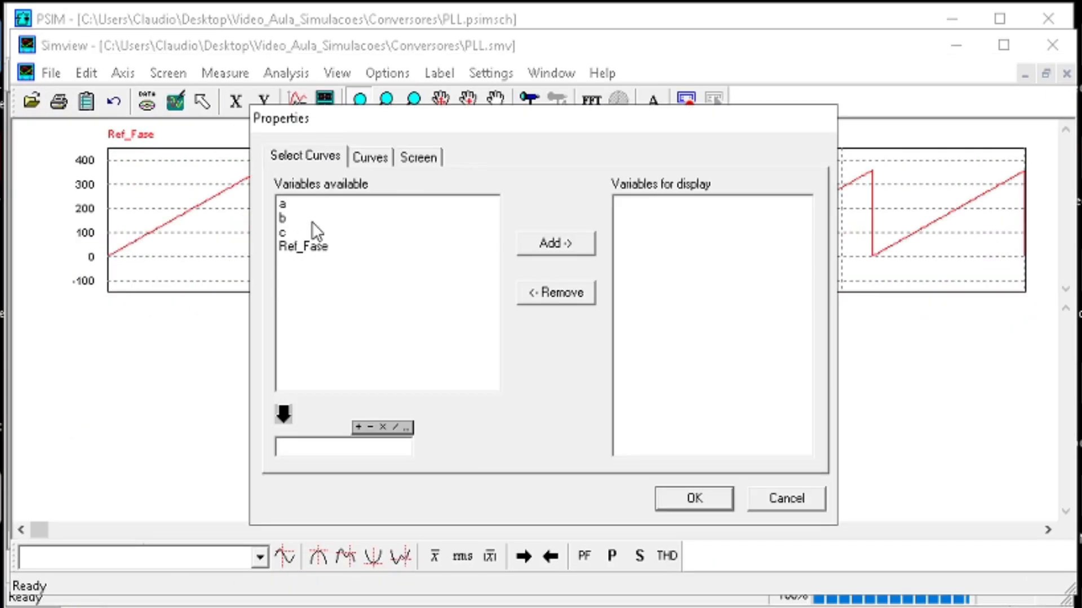
{"action": "left_click_drag", "start_coordinate": [288, 210], "coordinate": [288, 232]}
{"action": "left_click", "coordinate": [555, 244]}
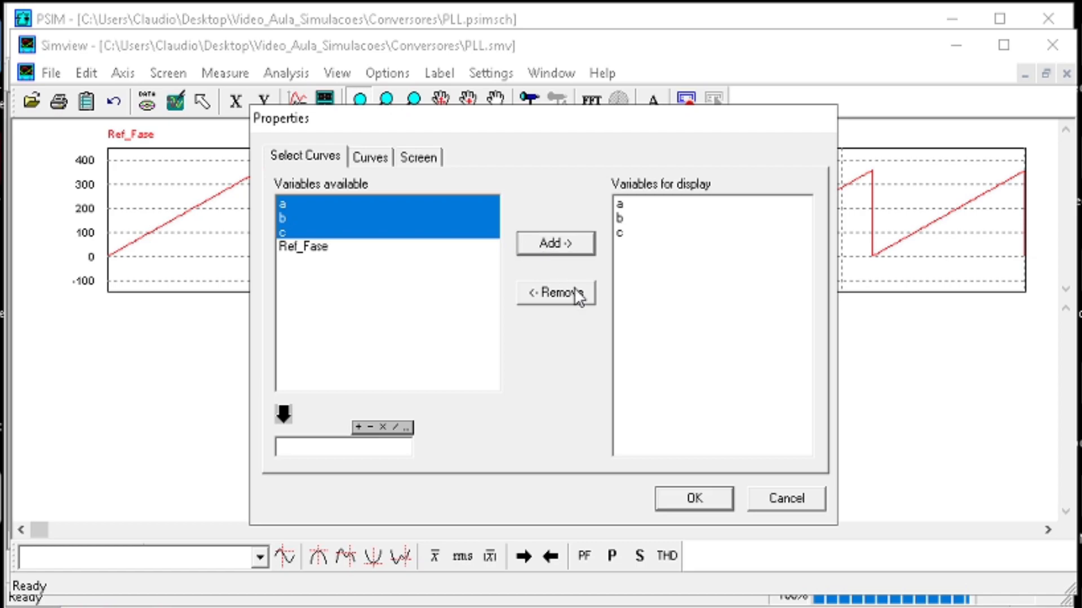
{"action": "left_click", "coordinate": [693, 500]}
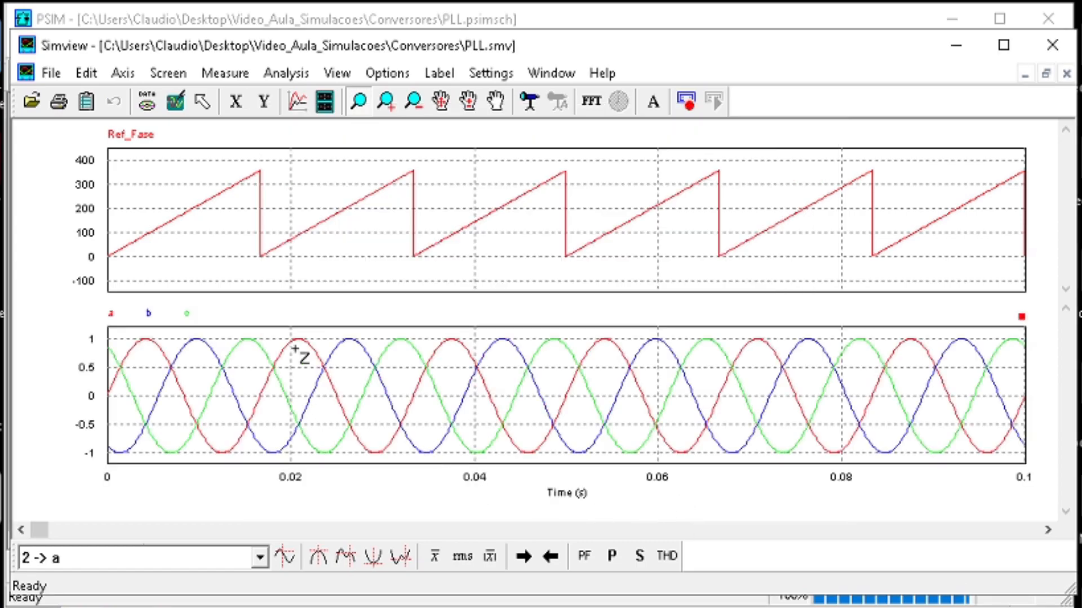
- Return to the PSIM schematic and delete the voltage probes from the three sine outputs
{"action": "left_click", "coordinate": [956, 45]}
{"action": "left_click_drag", "start_coordinate": [643, 362], "coordinate": [570, 129]}
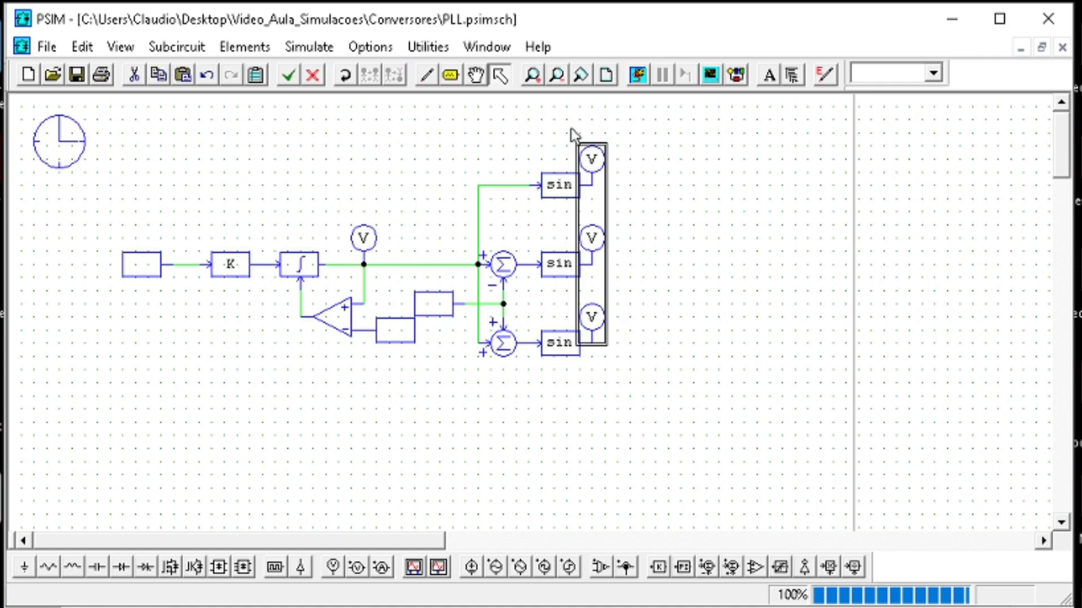
{"action": "key", "text": "Delete"}
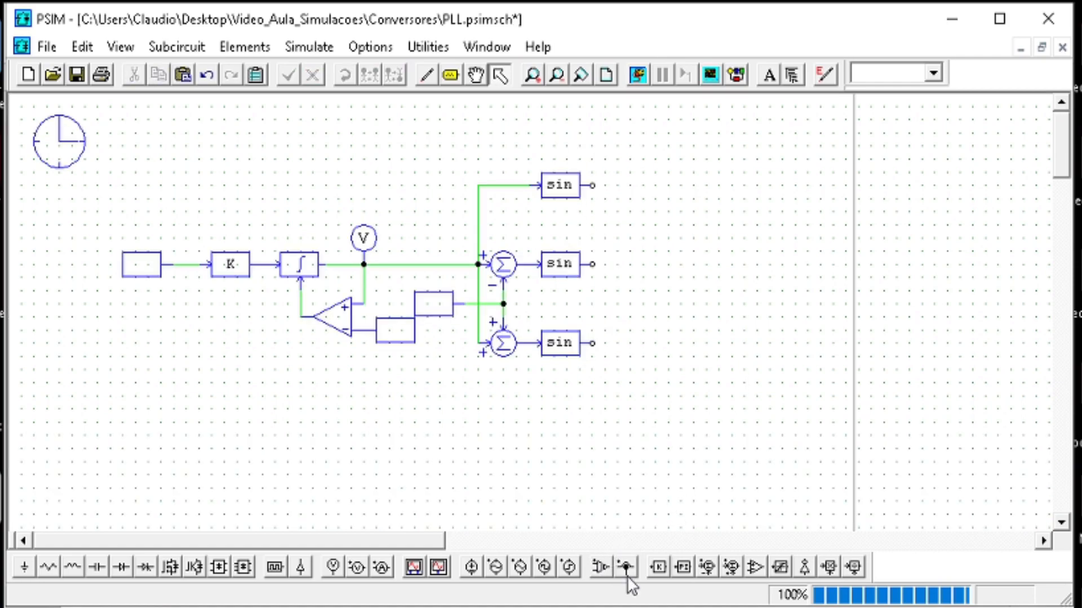
- Place a multiplier directly at the upper sine block's output
{"action": "left_click", "coordinate": [667, 570]}
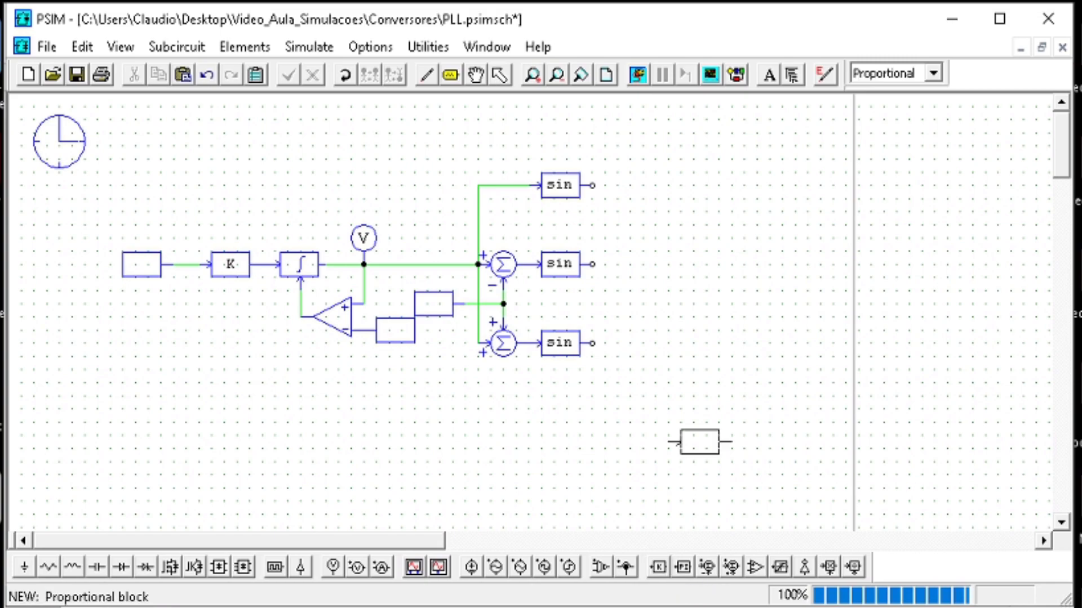
{"action": "key", "text": "Escape"}
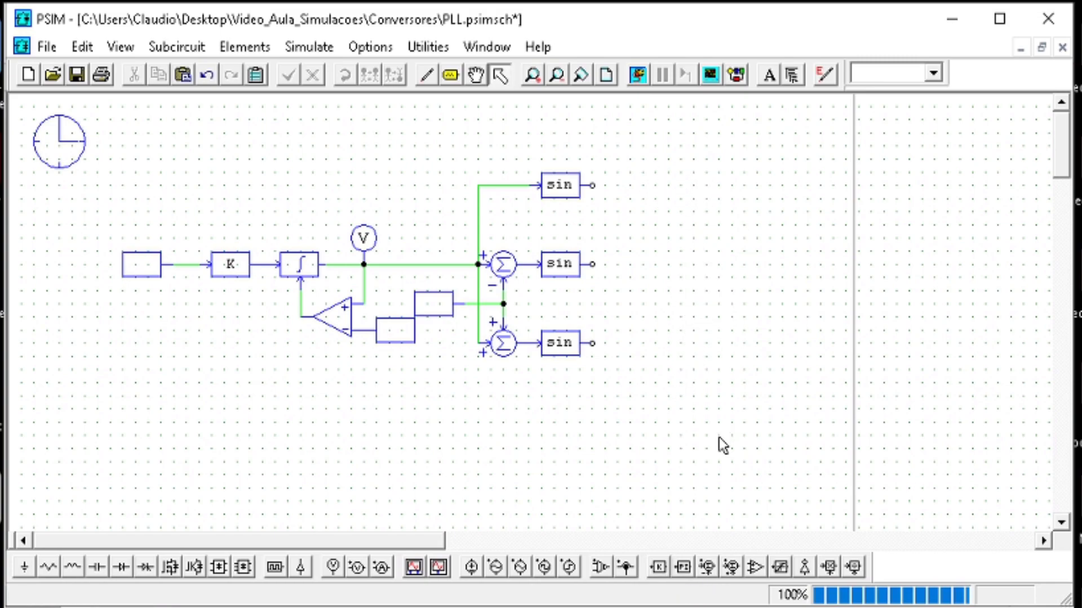
{"action": "left_click", "coordinate": [829, 567]}
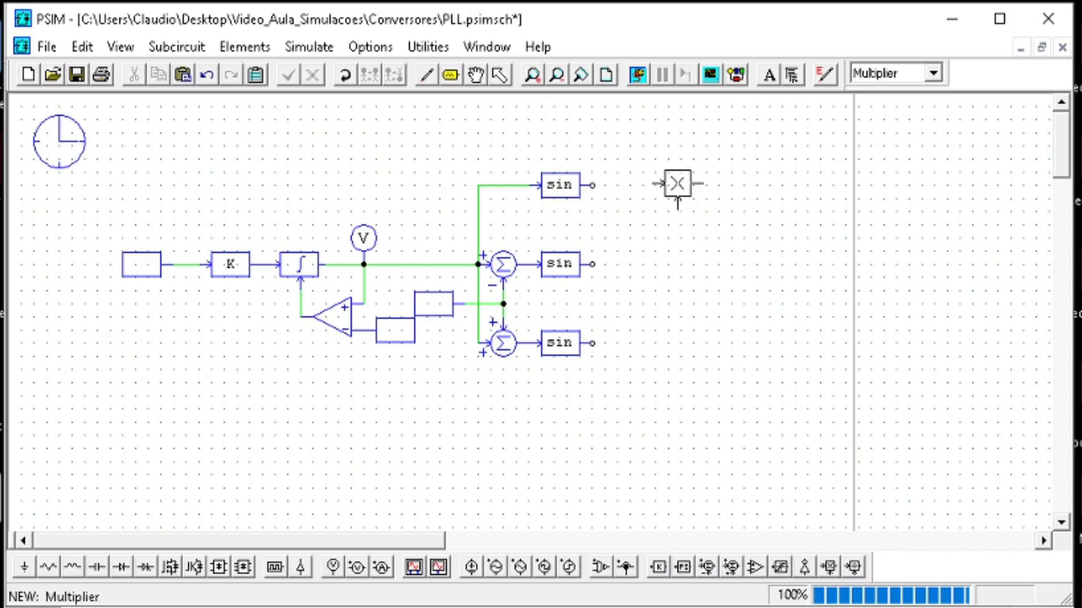
{"action": "left_click", "coordinate": [654, 186]}
{"action": "left_click_drag", "start_coordinate": [654, 186], "coordinate": [604, 186]}
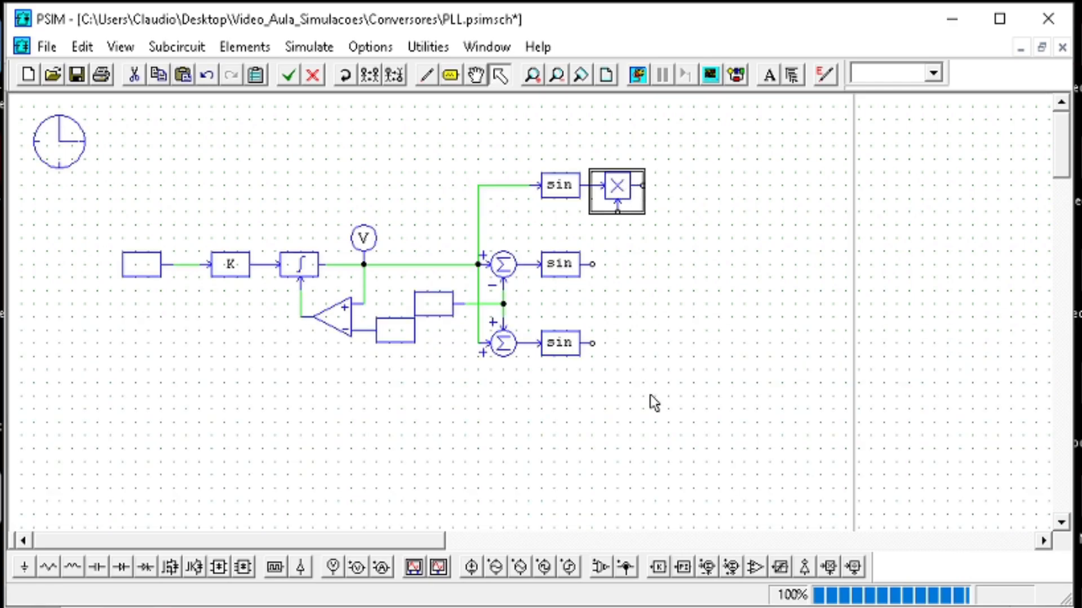
- Copy the multiplier and place duplicates at the outputs of the middle and lower sine blocks
{"action": "key", "text": "ctrl+c"}
{"action": "key", "text": "ctrl+v"}
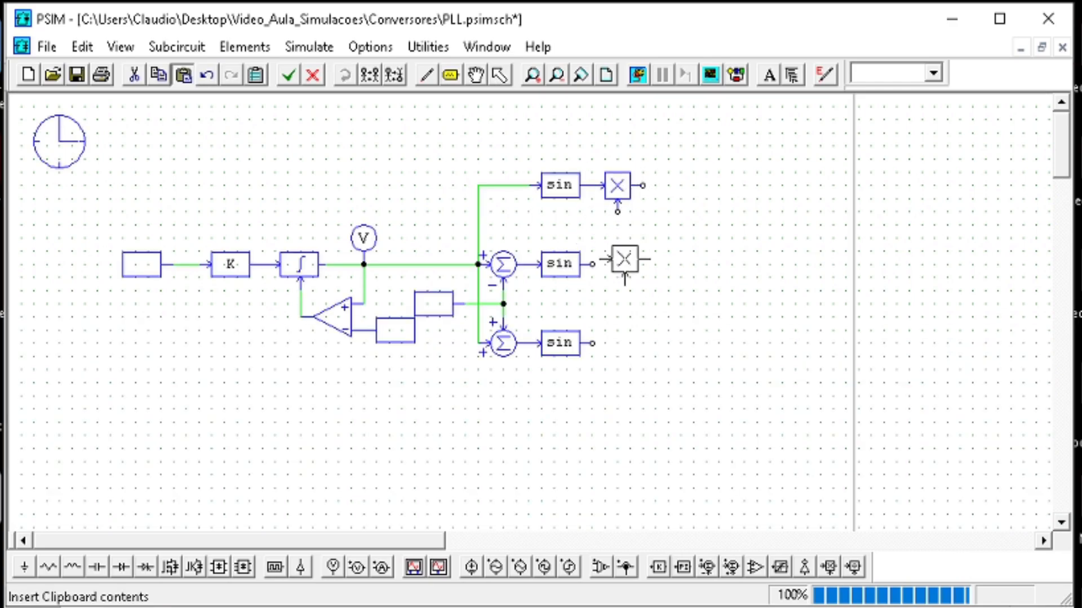
{"action": "left_click", "coordinate": [618, 265]}
{"action": "key", "text": "ctrl+v"}
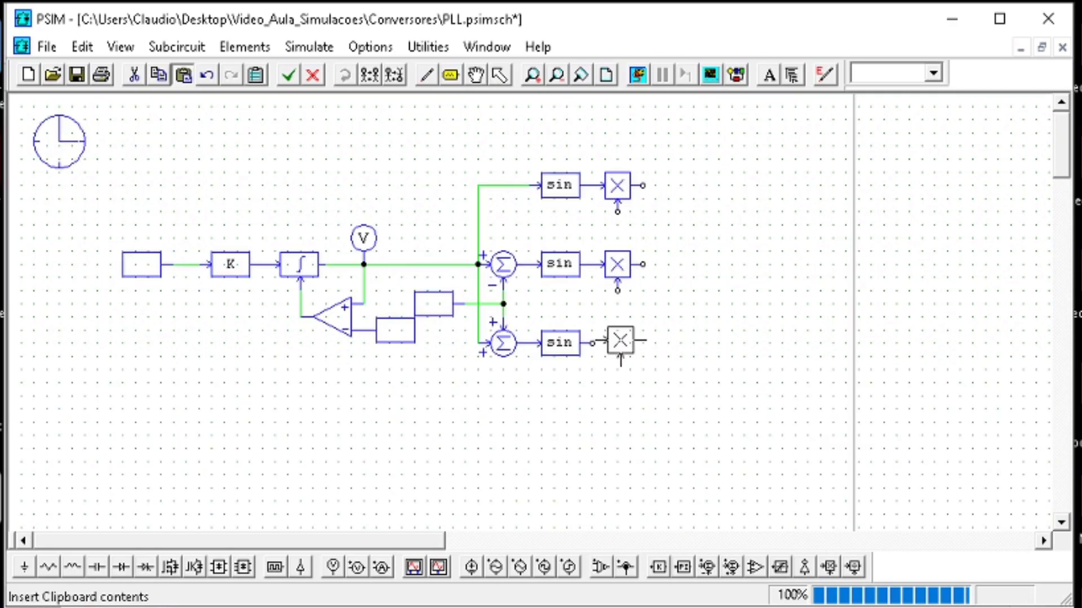
{"action": "left_click", "coordinate": [617, 343]}
{"action": "left_click", "coordinate": [640, 414]}
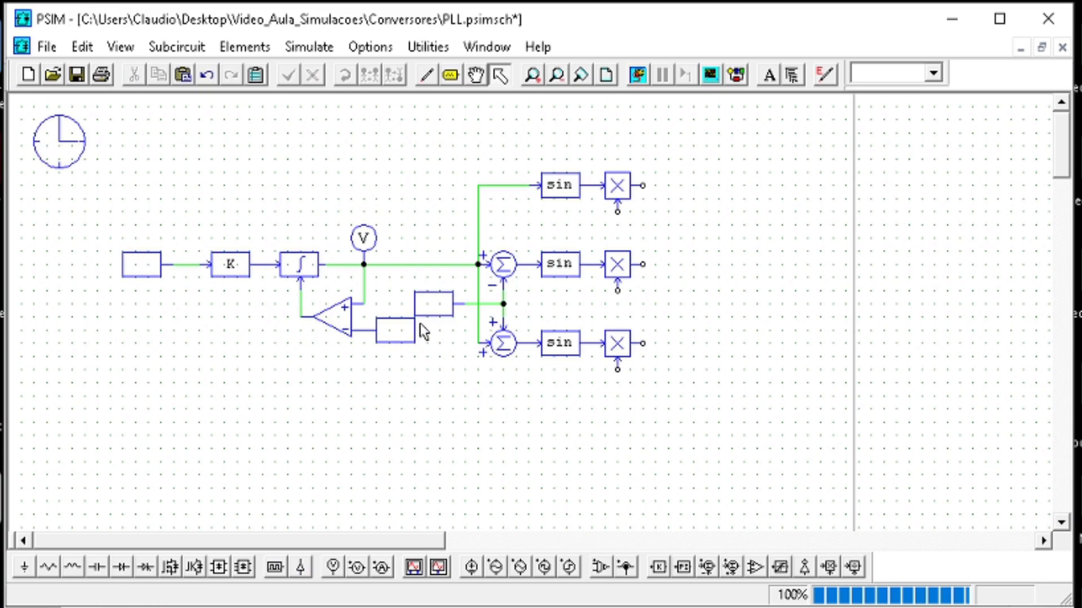
- Shift the summers, sine blocks, multipliers and their constant slightly to the right, away from the comparator's constant
{"action": "left_click", "coordinate": [442, 304]}
{"action": "left_click_drag", "start_coordinate": [724, 391], "coordinate": [411, 151]}
{"action": "left_click_drag", "start_coordinate": [535, 250], "coordinate": [567, 251]}
{"action": "left_click", "coordinate": [800, 393]}
- Copy the summers' constant and place the duplicate beneath the lower sine block
{"action": "left_click", "coordinate": [473, 309]}
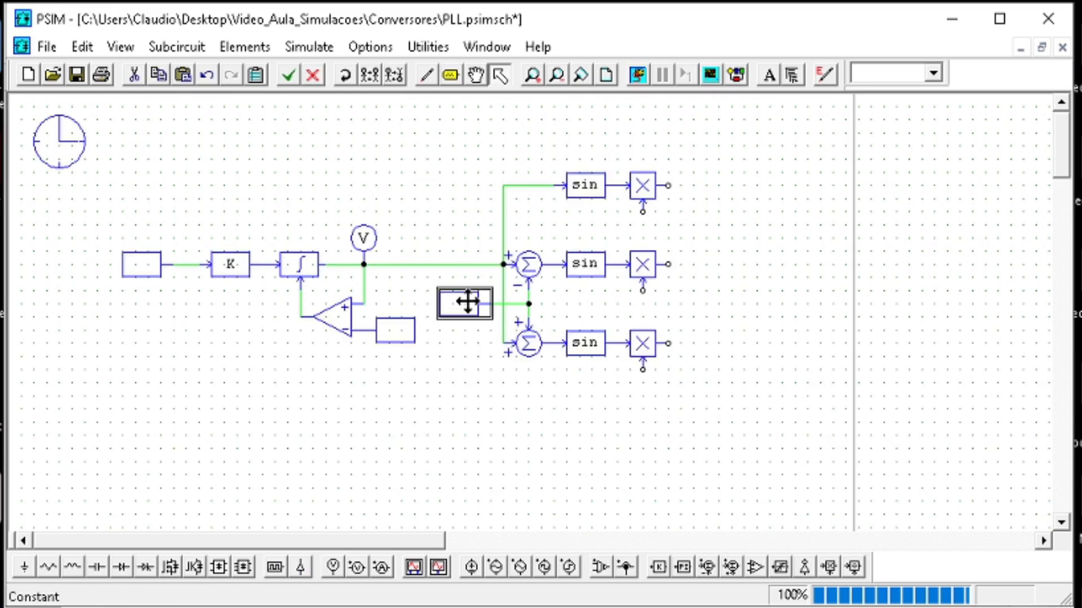
{"action": "key", "text": "ctrl+c"}
{"action": "key", "text": "ctrl+v"}
{"action": "left_click", "coordinate": [586, 383]}
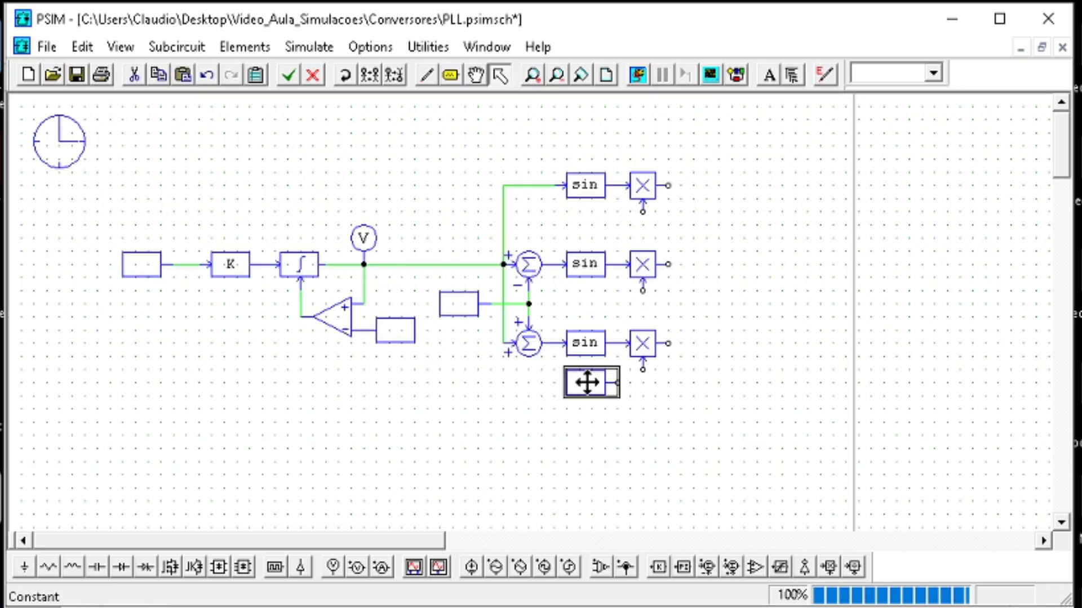
- Wire the constant beneath the lower sine block to the scaling inputs of all three multipliers
{"action": "left_click", "coordinate": [427, 75]}
{"action": "left_click_drag", "start_coordinate": [613, 381], "coordinate": [643, 357]}
{"action": "left_click_drag", "start_coordinate": [643, 291], "coordinate": [642, 357]}
{"action": "left_click_drag", "start_coordinate": [643, 211], "coordinate": [642, 290]}
{"action": "key", "text": "Escape"}
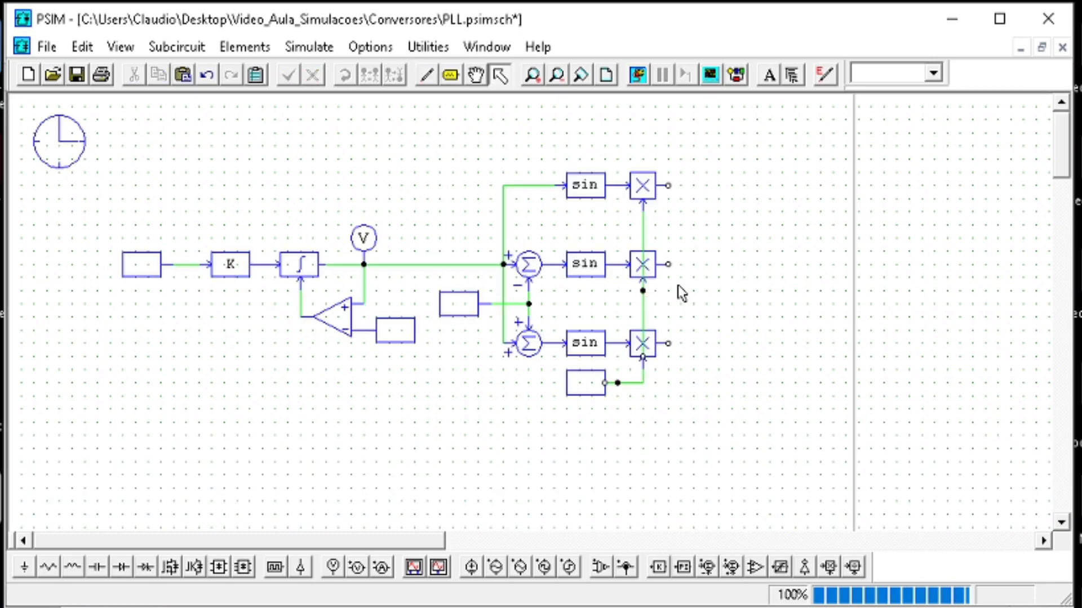
- Move the source constant directly against the gain block's input and save the schematic
{"action": "left_click_drag", "start_coordinate": [137, 263], "coordinate": [163, 265]}
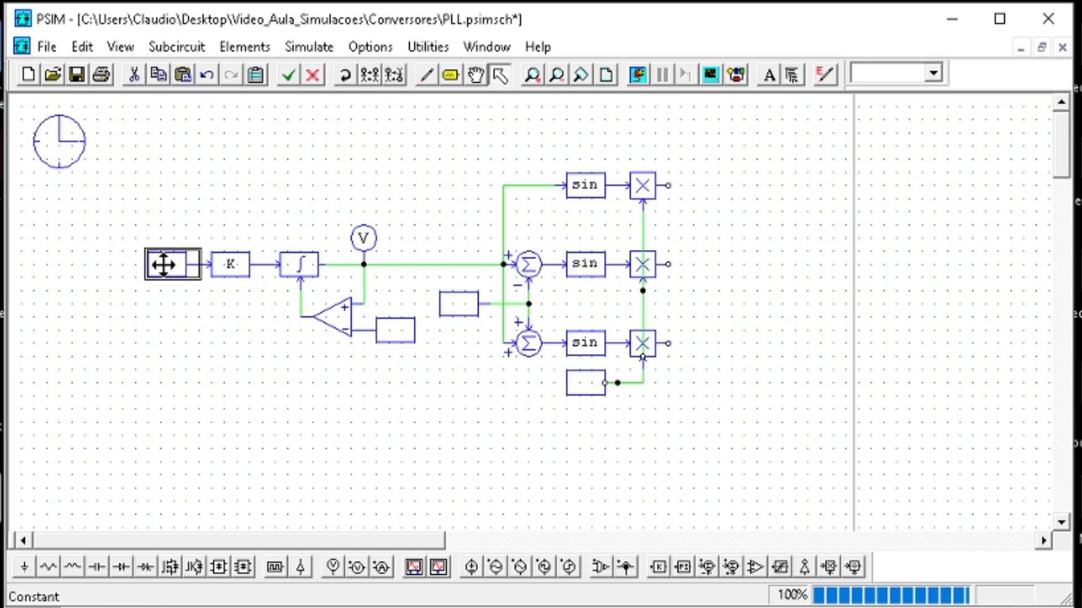
{"action": "left_click", "coordinate": [211, 331]}
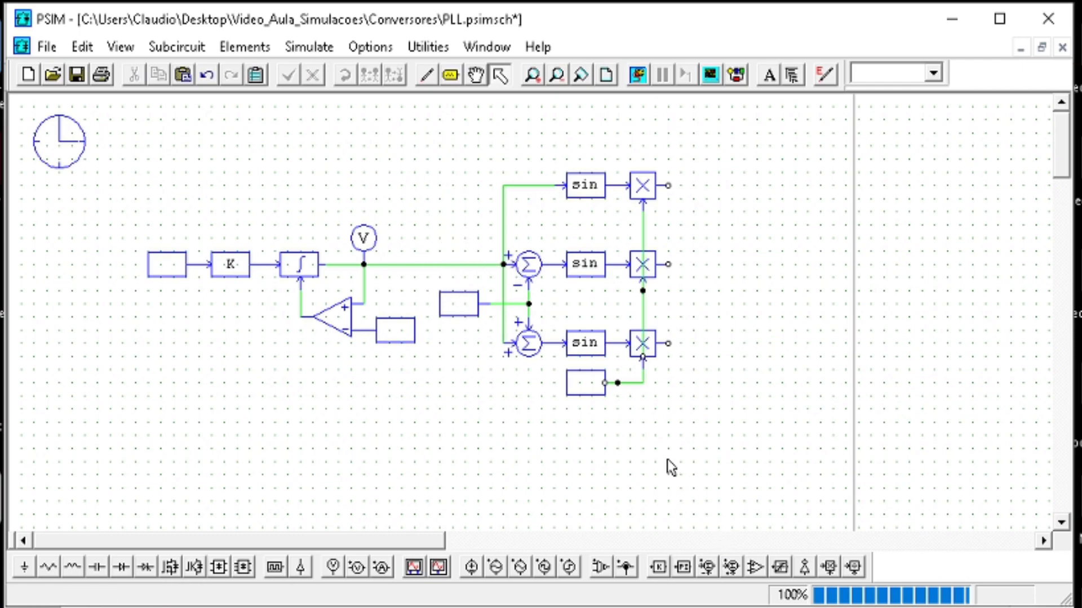
{"action": "left_click", "coordinate": [77, 74]}
- Clean up the wiring between the lower constant and the lower multiplier by deleting the stray overlapping wire
{"action": "left_click", "coordinate": [643, 345]}
{"action": "left_click_drag", "start_coordinate": [659, 344], "coordinate": [685, 344]}
{"action": "left_click", "coordinate": [642, 350]}
{"action": "key", "text": "ctrl+z"}
{"action": "left_click", "coordinate": [643, 321]}
{"action": "key", "text": "Delete"}
- Place a voltage probe at the upper multiplier's output and copy it to the middle and lower multiplier outputs
{"action": "left_click", "coordinate": [668, 179]}
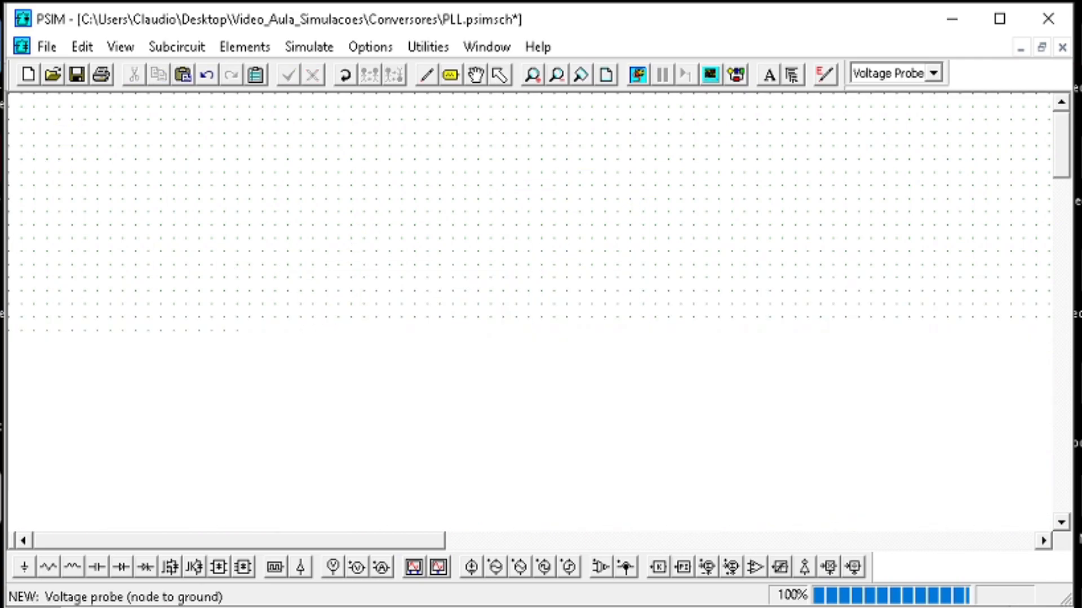
{"action": "key", "text": "Escape"}
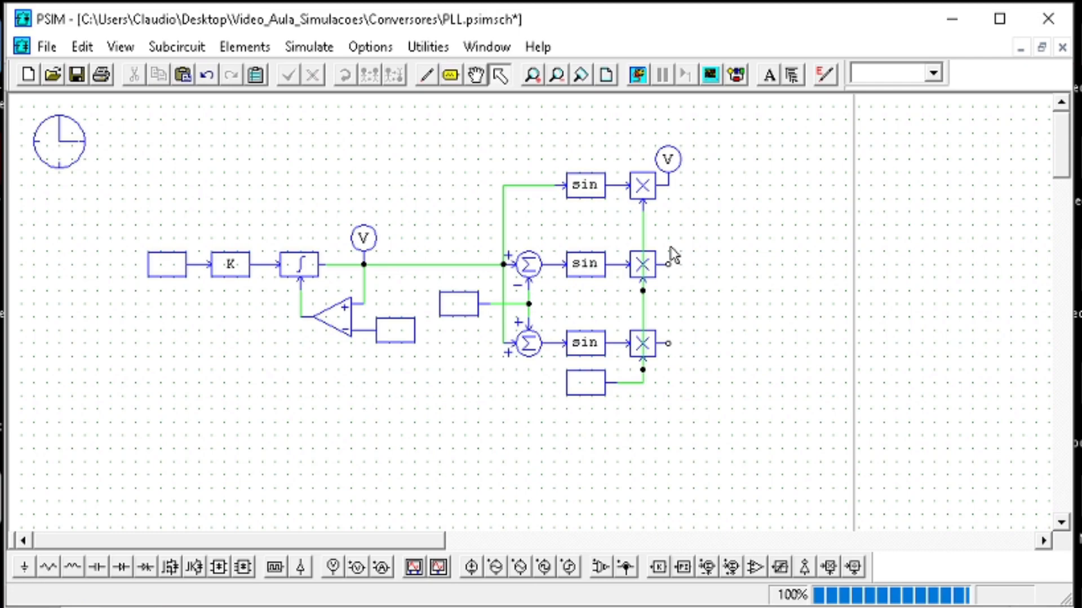
{"action": "left_click", "coordinate": [669, 160]}
{"action": "key", "text": "ctrl+c"}
{"action": "key", "text": "ctrl+v"}
{"action": "left_click", "coordinate": [669, 251]}
{"action": "key", "text": "ctrl+v"}
{"action": "left_click", "coordinate": [668, 330]}
- Name the voltage probes on the upper, middle and lower multiplier outputs a, b and c
{"action": "left_click", "coordinate": [678, 167]}
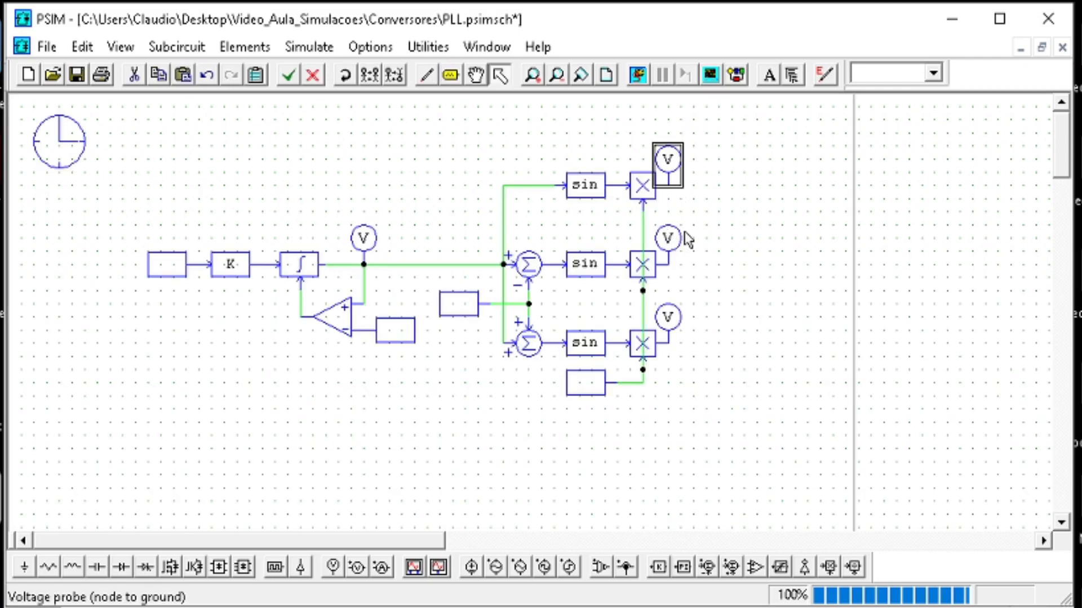
{"action": "left_click", "coordinate": [684, 229]}
{"action": "double_click", "coordinate": [671, 239]}
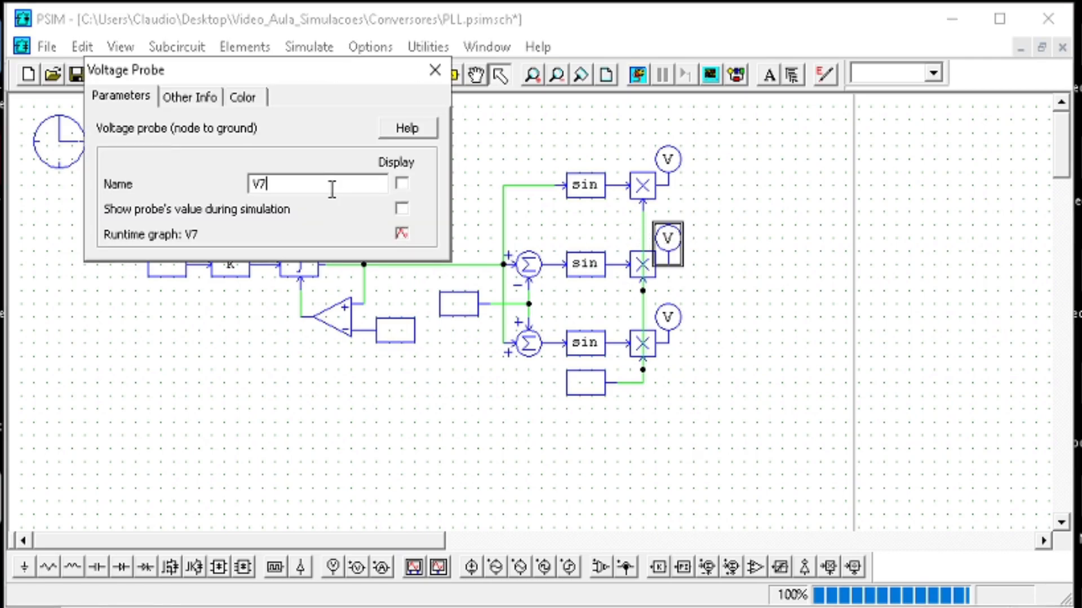
{"action": "left_click", "coordinate": [434, 71]}
{"action": "double_click", "coordinate": [668, 317]}
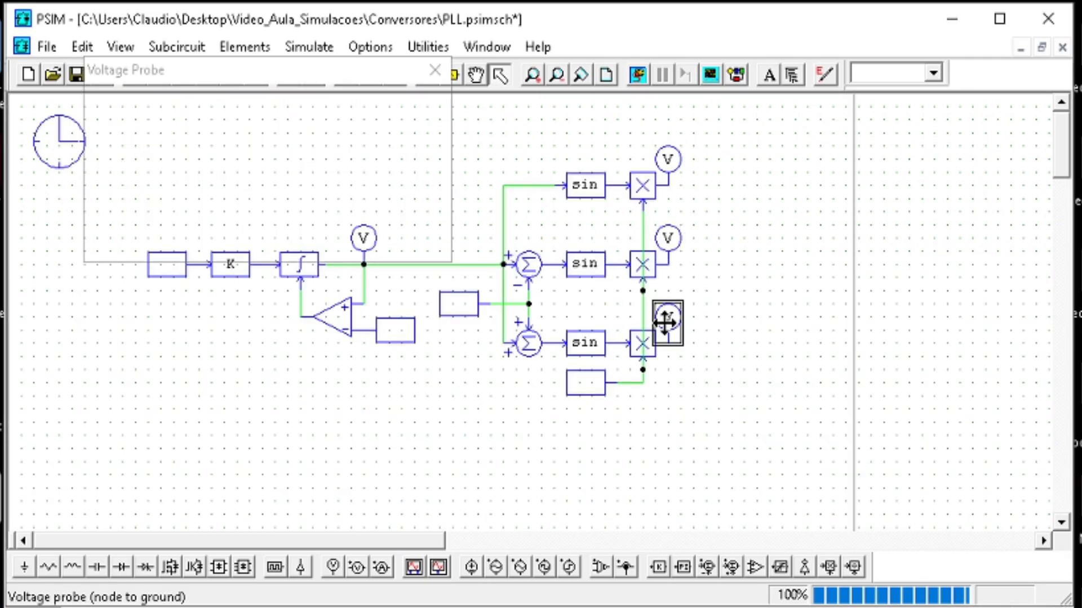
{"action": "double_click", "coordinate": [322, 190]}
{"action": "type", "text": "c"}
{"action": "left_click", "coordinate": [435, 70]}
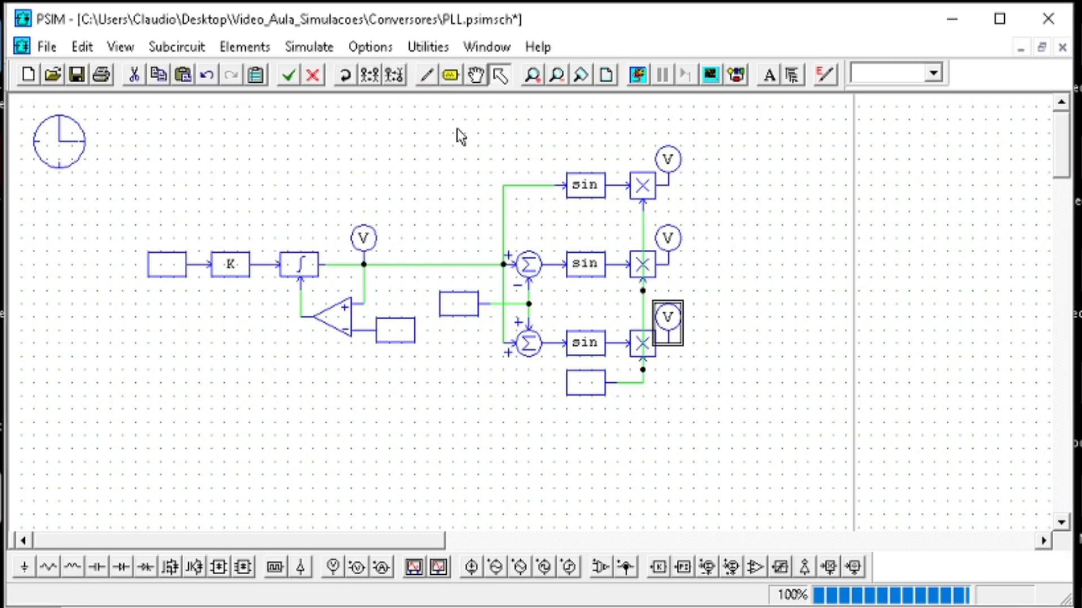
- Change the value of the multipliers' constant and view the simulated phase reference and three sine signals
{"action": "double_click", "coordinate": [570, 382]}
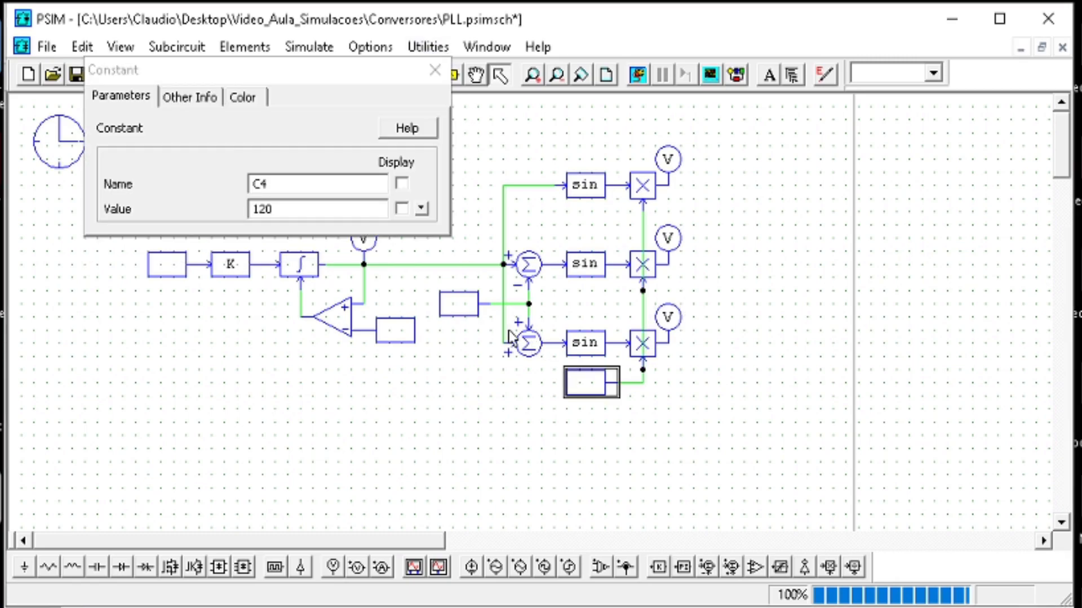
{"action": "double_click", "coordinate": [361, 217]}
{"action": "type", "text": "6"}
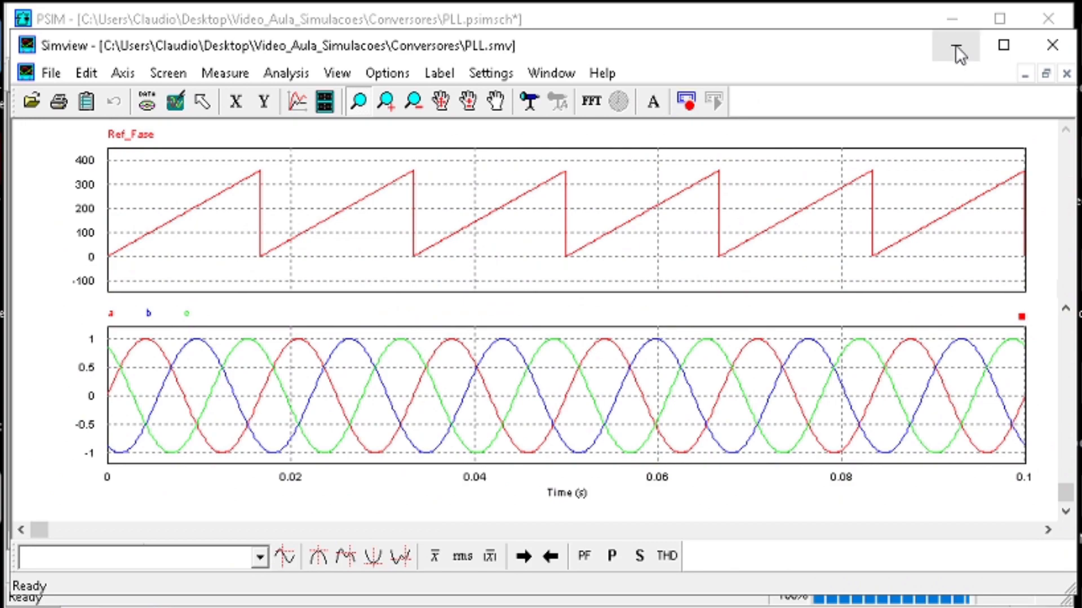
{"action": "left_click", "coordinate": [954, 46]}
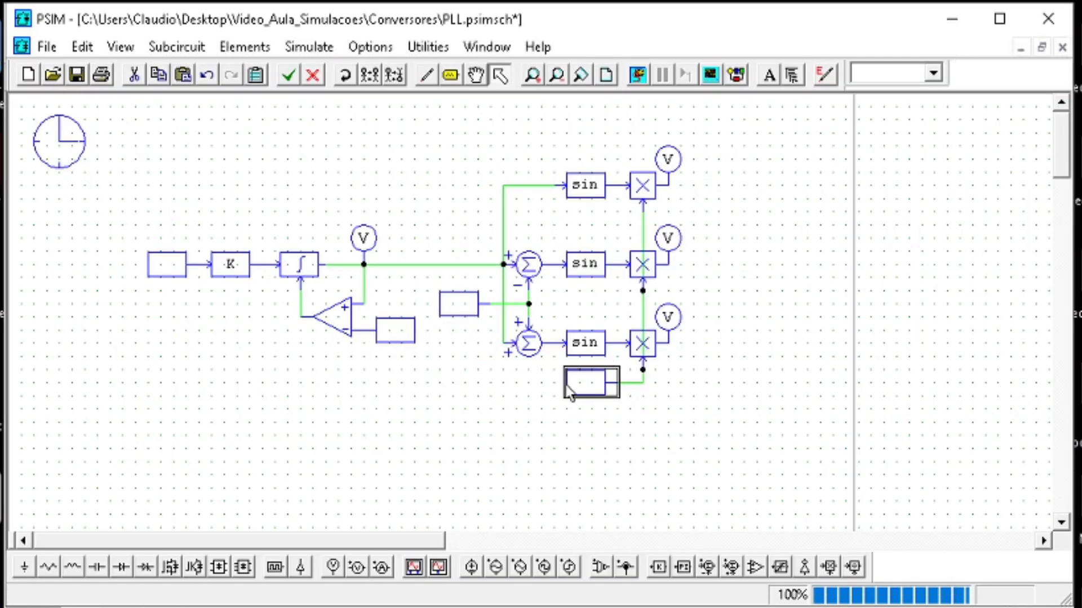
- Delete the constant that feeds the three multipliers
{"action": "scroll", "coordinate": [567, 385], "scroll_direction": "down", "scroll_amount": 1}
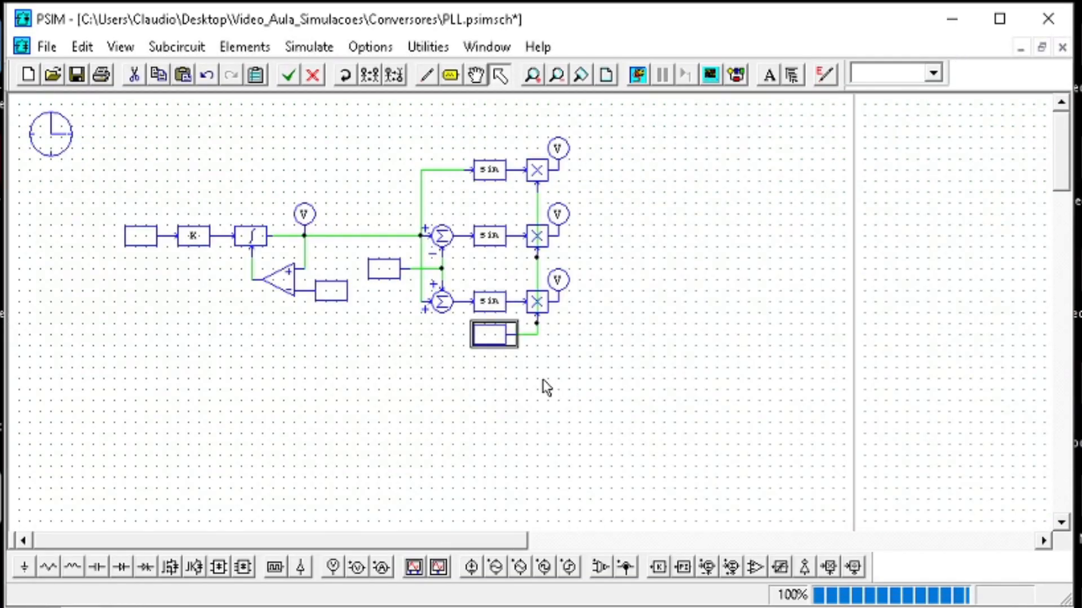
{"action": "left_click", "coordinate": [120, 46]}
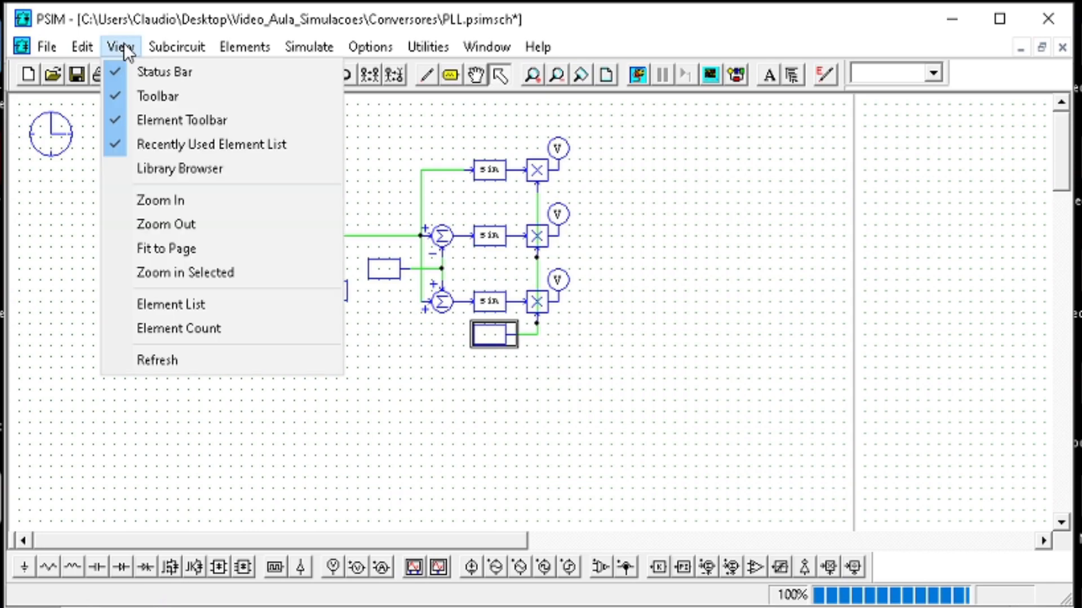
{"action": "left_click", "coordinate": [152, 197]}
{"action": "scroll", "coordinate": [331, 546], "scroll_direction": "left", "scroll_amount": 3}
{"action": "scroll", "coordinate": [607, 445], "scroll_direction": "up", "scroll_amount": 2}
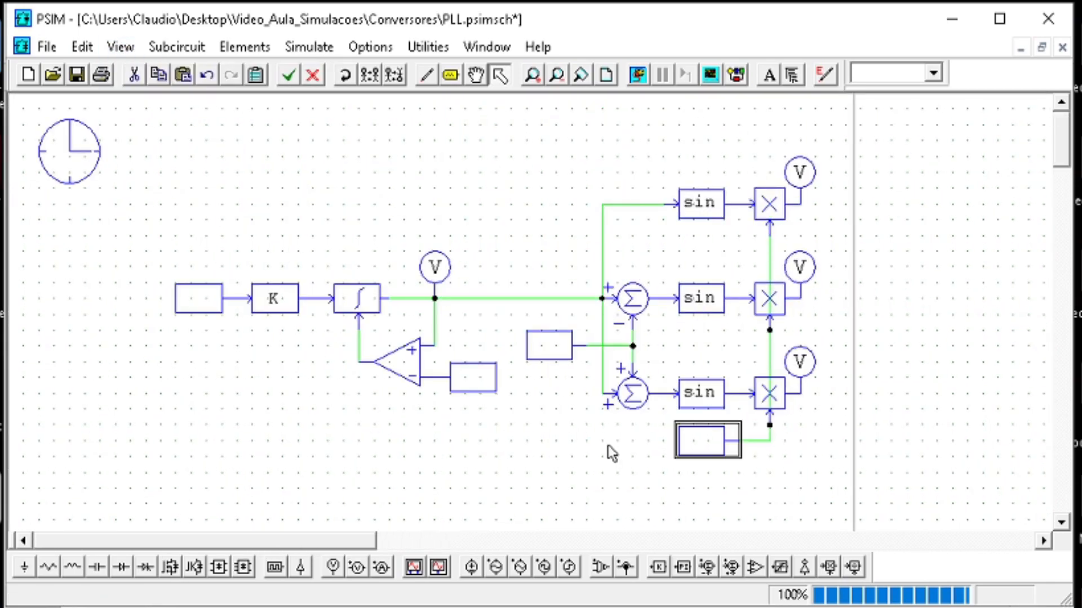
{"action": "key", "text": "Delete"}
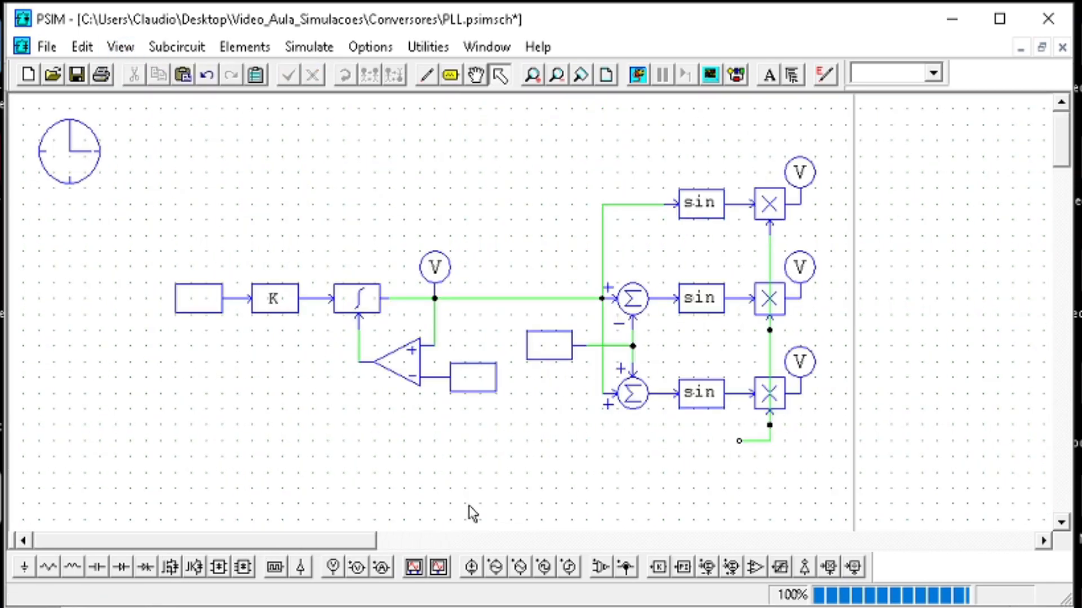
- Place a triangular-wave voltage source at the multipliers' open wire end and ground its lower terminal
{"action": "left_click", "coordinate": [496, 568]}
{"action": "left_click", "coordinate": [542, 568]}
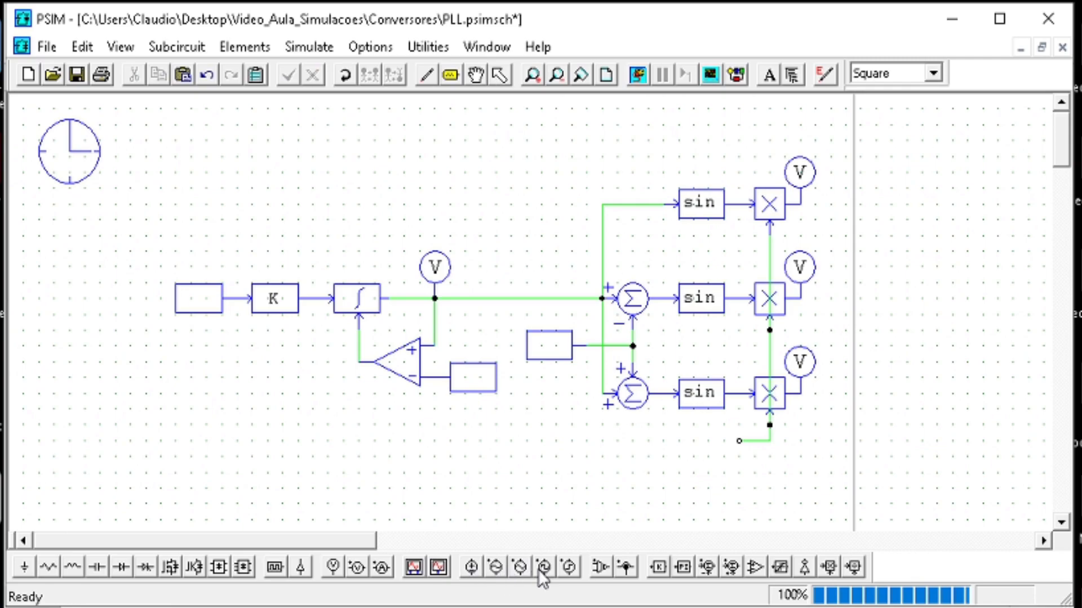
{"action": "left_click", "coordinate": [520, 567]}
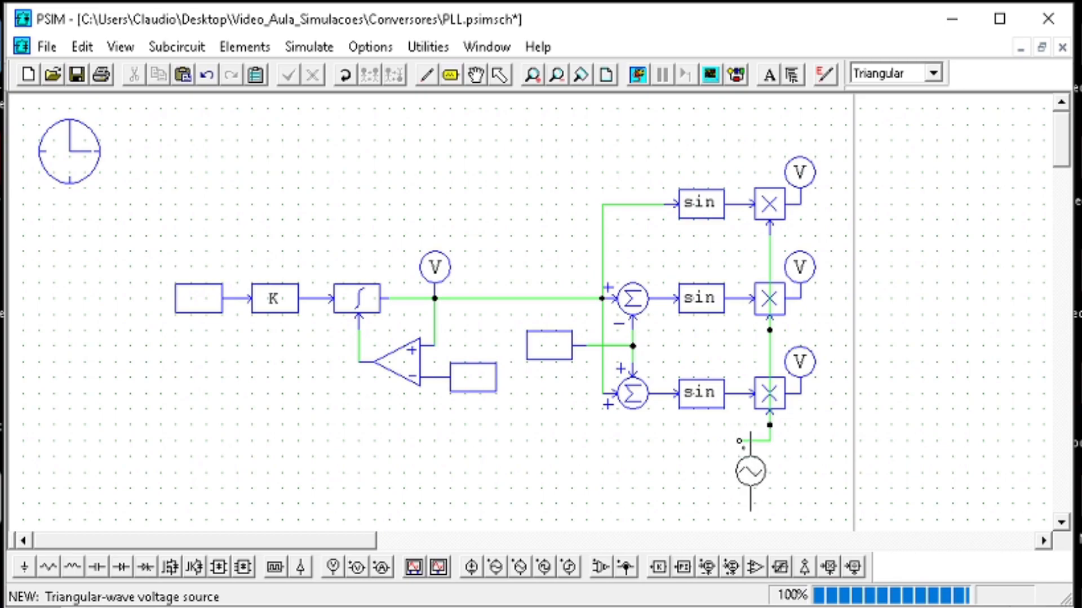
{"action": "scroll", "coordinate": [783, 478], "scroll_direction": "down", "scroll_amount": 3}
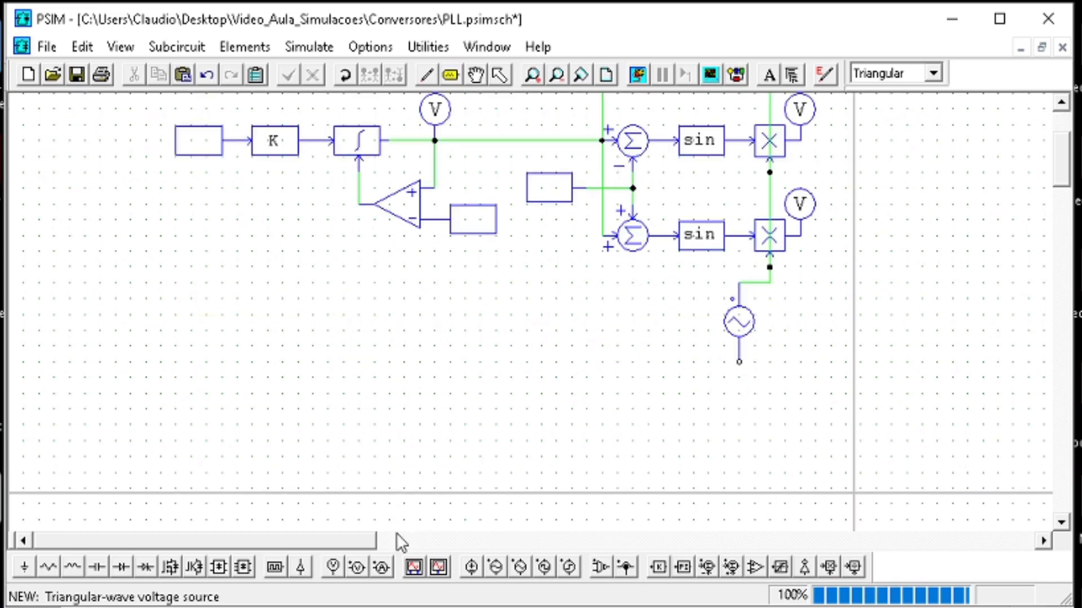
{"action": "key", "text": "Escape"}
{"action": "left_click", "coordinate": [39, 568]}
{"action": "left_click", "coordinate": [739, 375]}
{"action": "key", "text": "Escape"}
- Set the triangular source's peak-to-peak voltage to 0.4, frequency to 6 Hz and DC offset to 0.8
{"action": "double_click", "coordinate": [738, 322]}
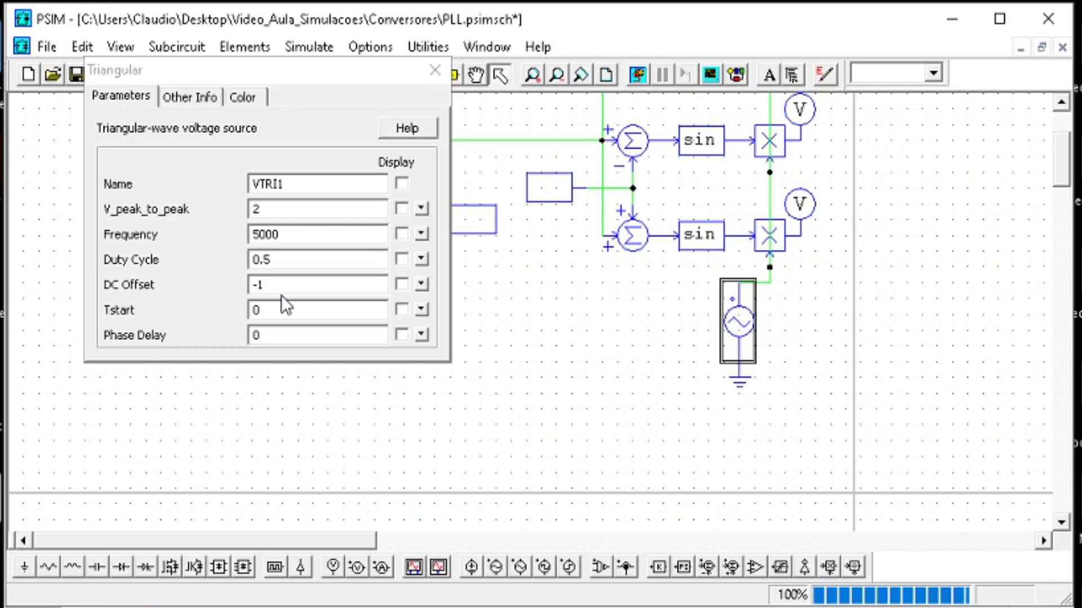
{"action": "left_click", "coordinate": [222, 290]}
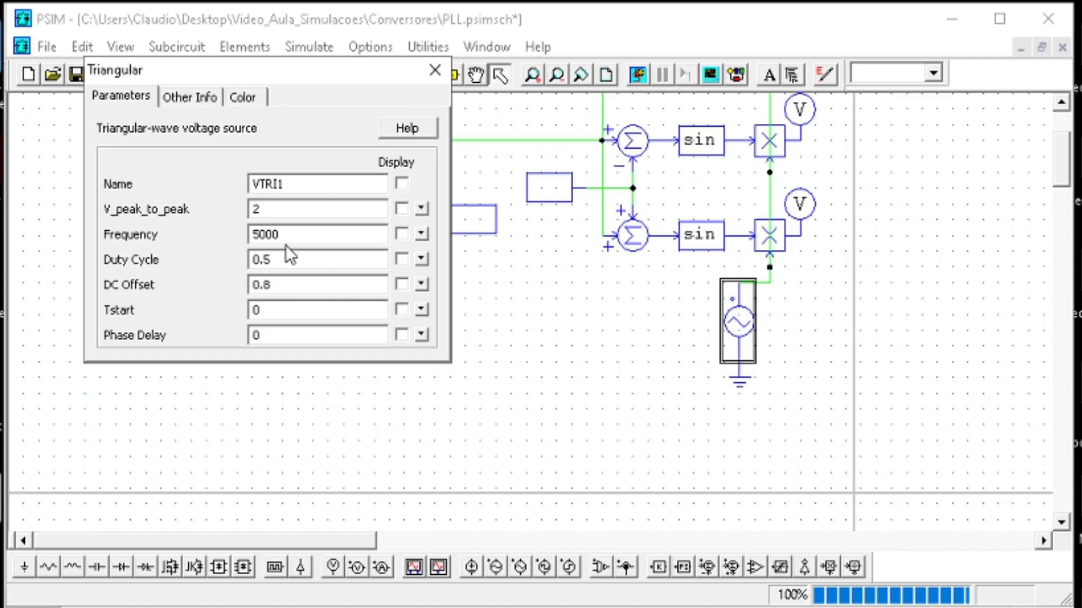
{"action": "double_click", "coordinate": [284, 212]}
{"action": "double_click", "coordinate": [285, 234]}
{"action": "type", "text": "0.4"}
{"action": "left_click", "coordinate": [433, 71]}
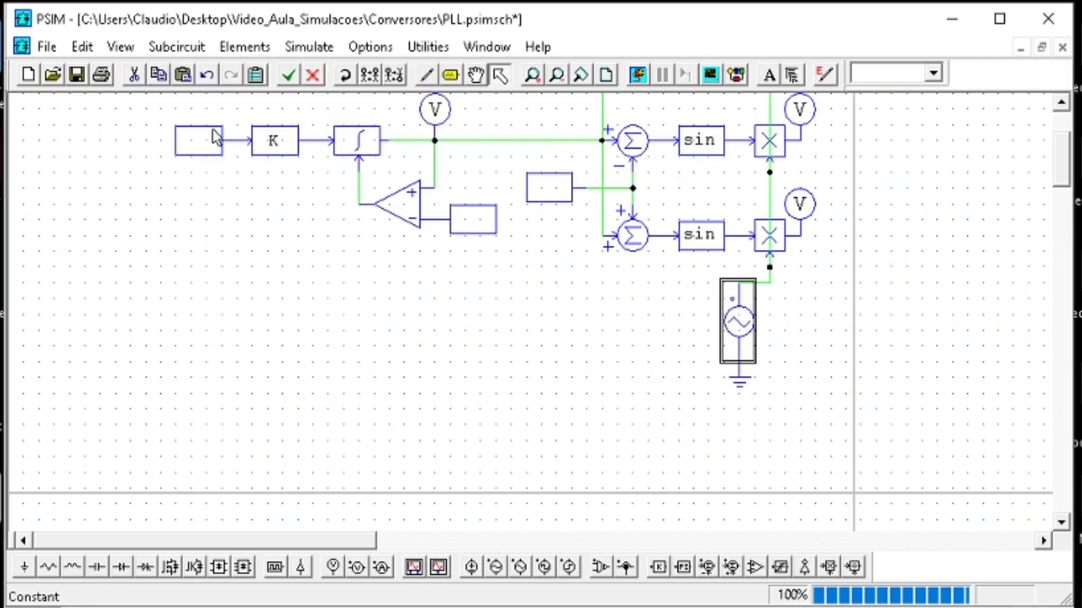
- Save the schematic and run the simulation to view the amplitude-modulated phase signals
{"action": "left_click", "coordinate": [77, 74]}
{"action": "key", "text": "F8"}
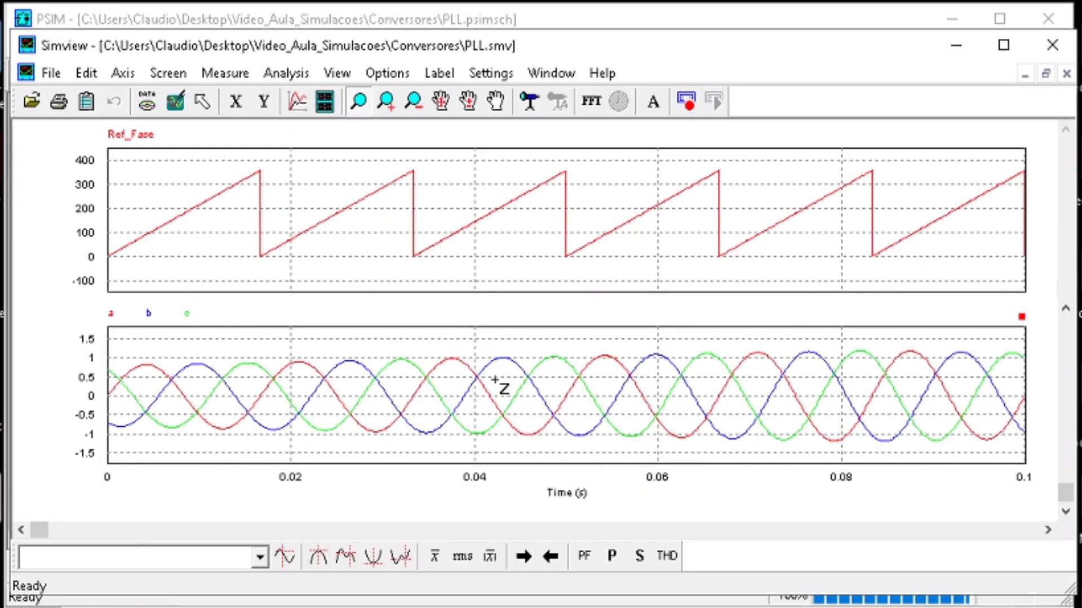
{"action": "key", "text": "alt+Tab"}
- Paste a voltage probe onto the triangular source's output and name it amplitude
{"action": "key", "text": "ctrl+v"}
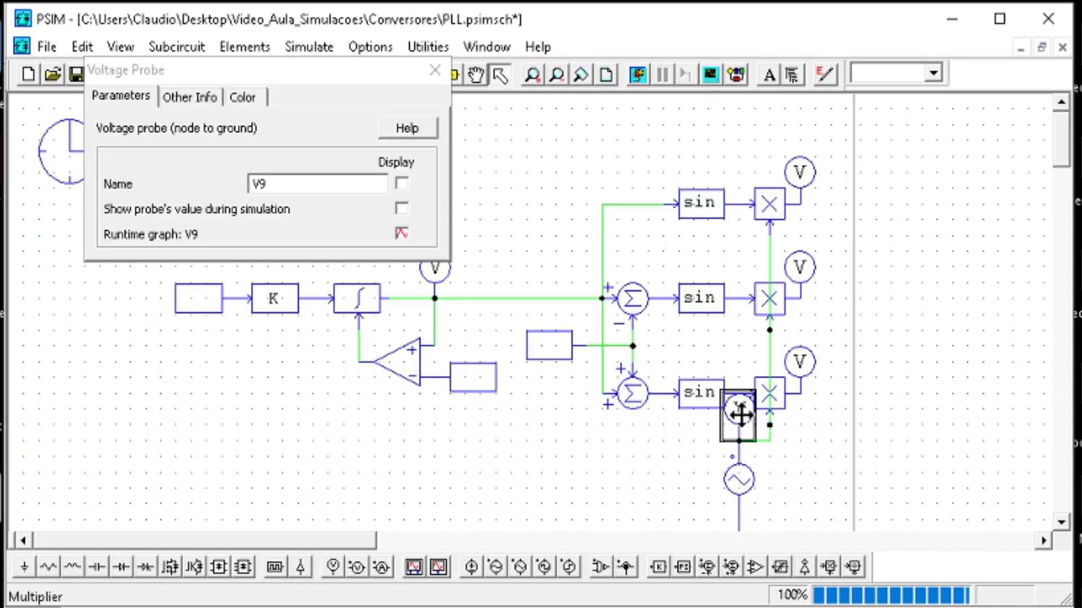
{"action": "left_click", "coordinate": [300, 189]}
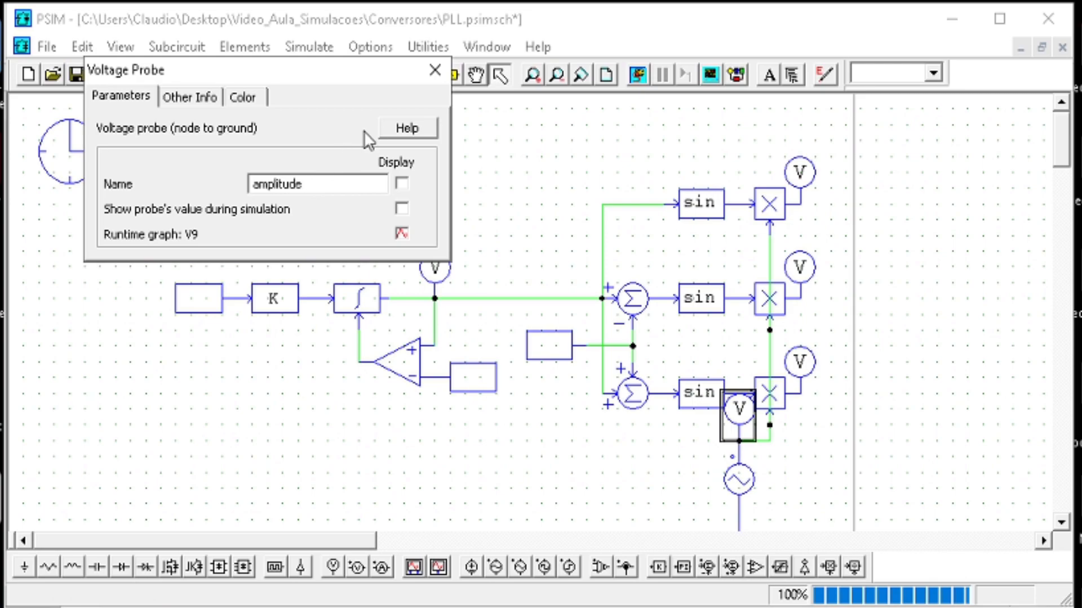
{"action": "left_click", "coordinate": [425, 74]}
- Rerun the simulation and add the amplitude curve to the plot of signals a, b and c
{"action": "left_click", "coordinate": [640, 76]}
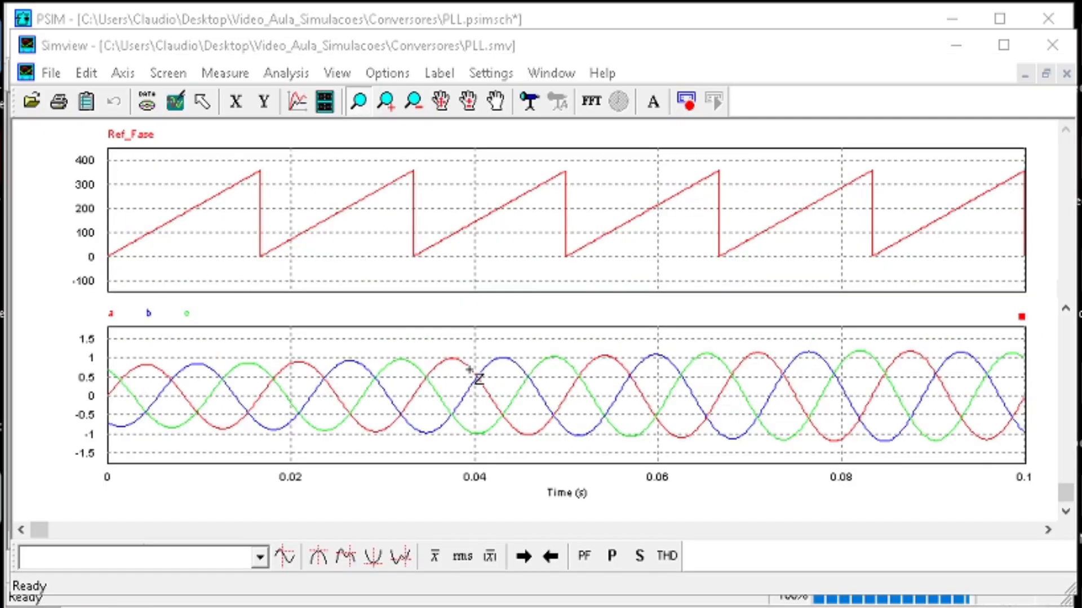
{"action": "double_click", "coordinate": [471, 371]}
{"action": "double_click", "coordinate": [312, 216]}
{"action": "key", "text": "Return"}
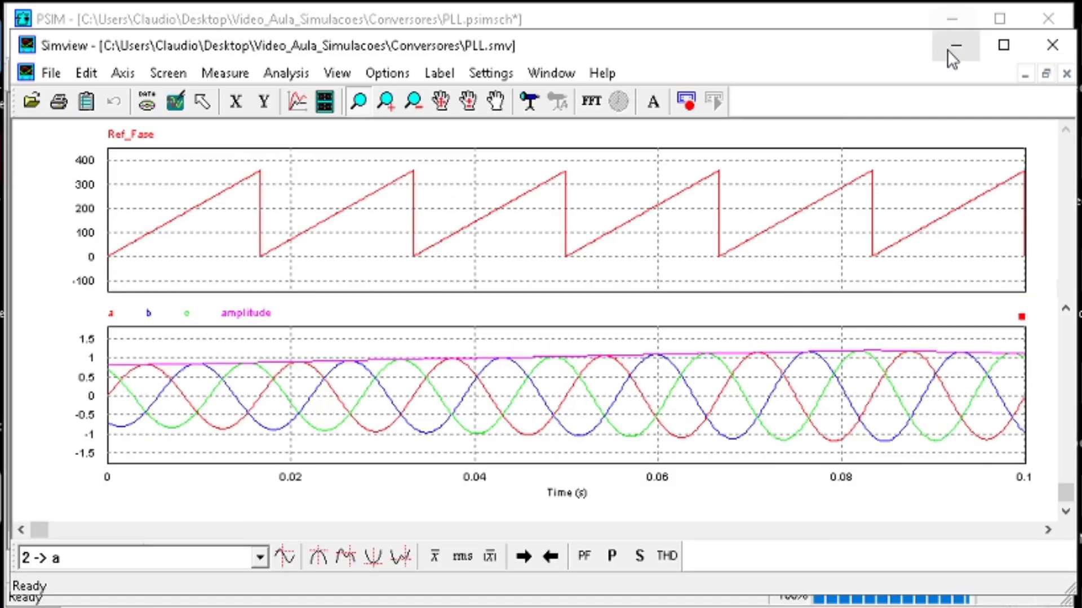
{"action": "left_click", "coordinate": [956, 46]}
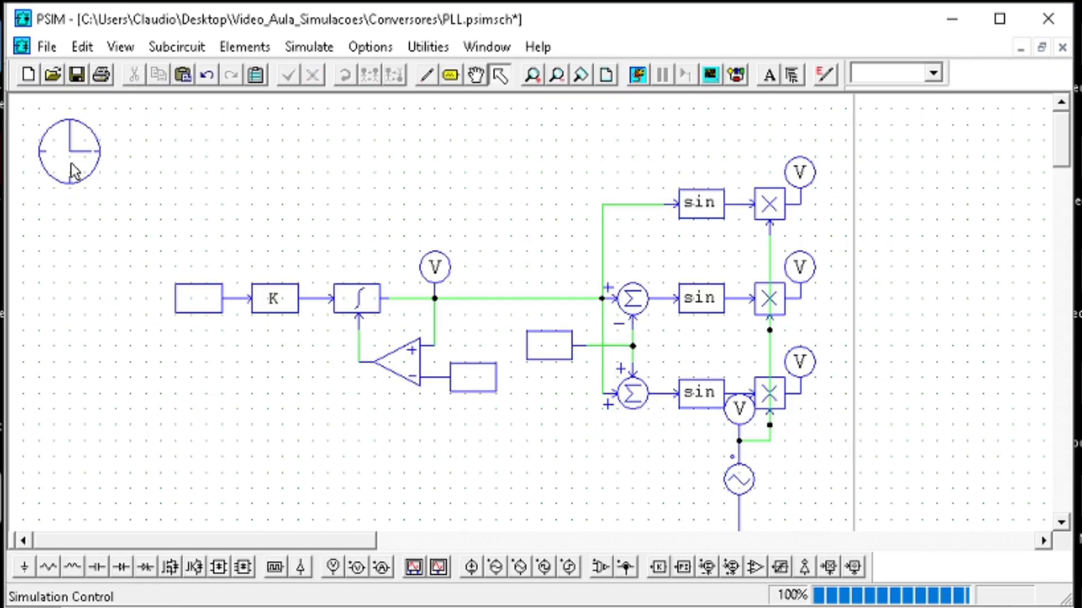
- Set the simulation's total time to 1 s
{"action": "double_click", "coordinate": [72, 168]}
{"action": "left_click_drag", "start_coordinate": [248, 200], "coordinate": [140, 204]}
{"action": "type", "text": "1"}
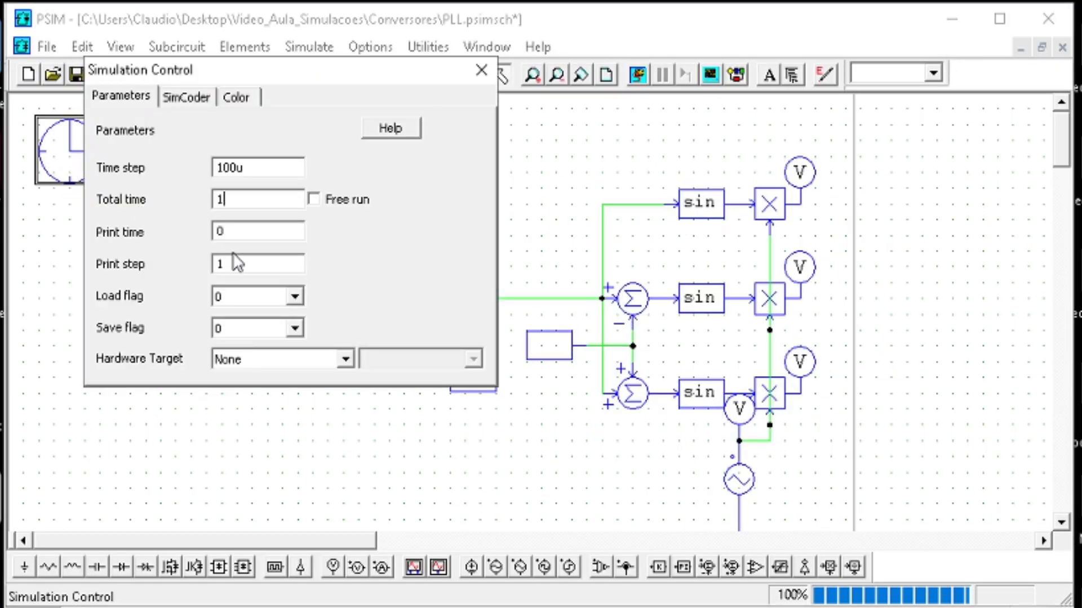
{"action": "left_click", "coordinate": [482, 70]}
- Rerun the simulation and zoom the lower plot to examine the phase signals against the amplitude curve
{"action": "left_click", "coordinate": [637, 75]}
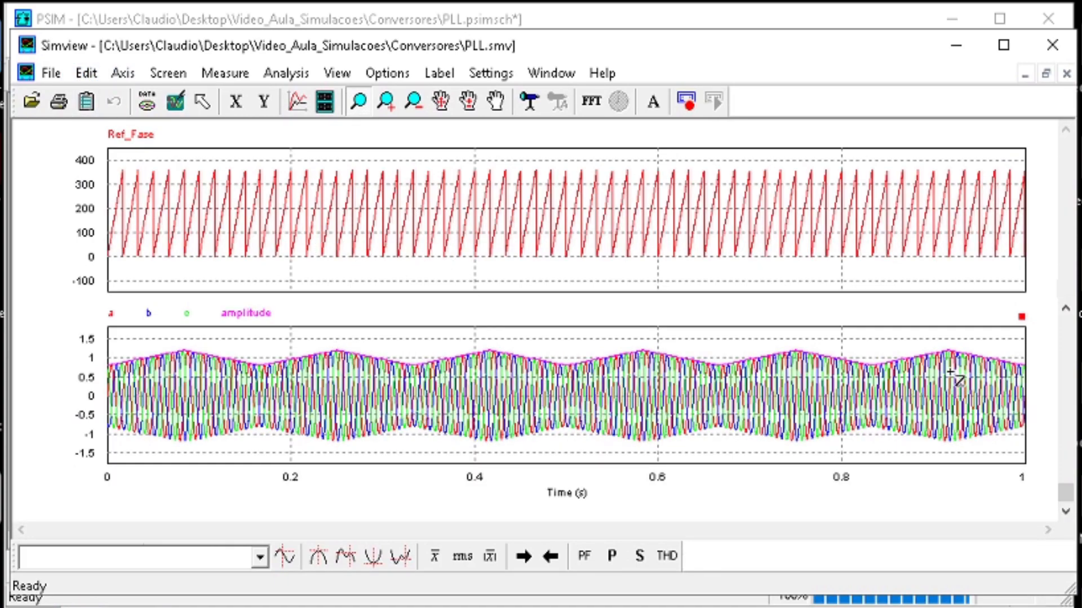
{"action": "left_click_drag", "start_coordinate": [1014, 459], "coordinate": [99, 348]}
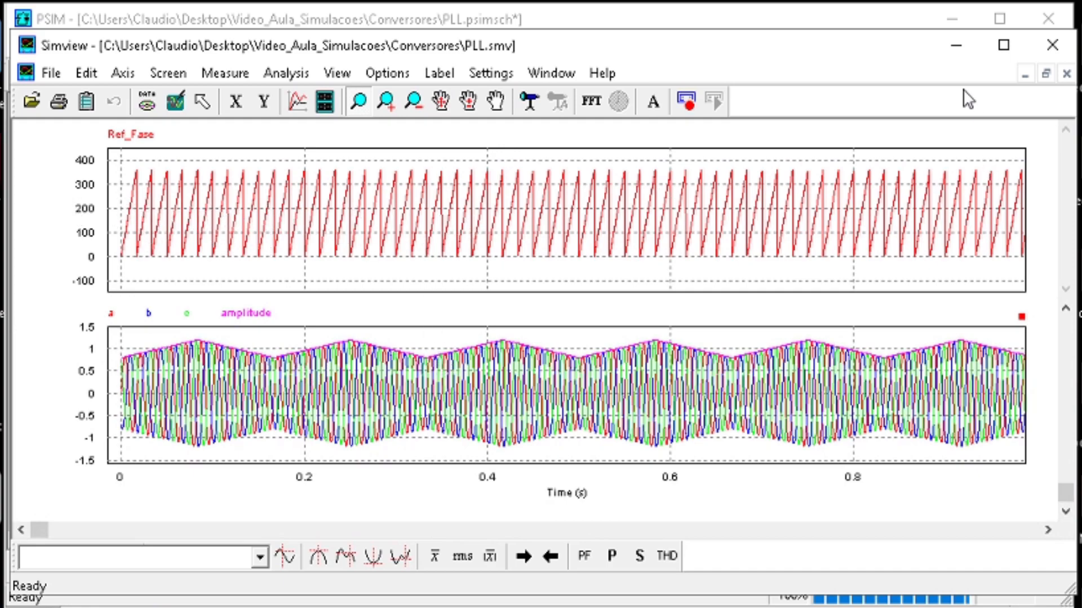
{"action": "left_click", "coordinate": [948, 48]}
- Place a DC voltage source beside the triangular source and ground its lower terminal
{"action": "scroll", "coordinate": [898, 350], "scroll_direction": "down", "scroll_amount": 3}
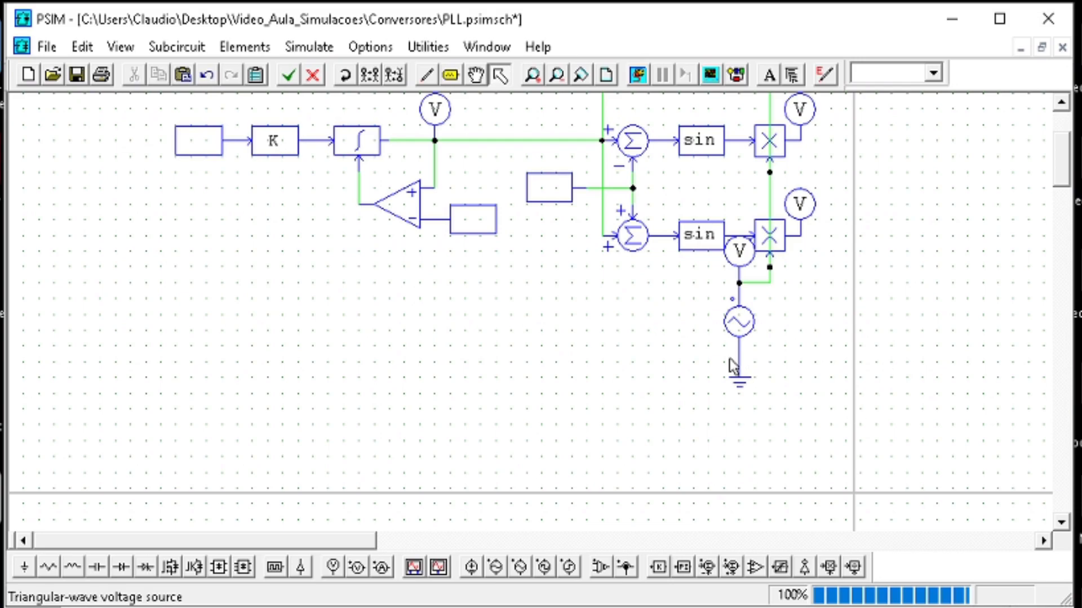
{"action": "left_click", "coordinate": [470, 567]}
{"action": "left_click", "coordinate": [678, 322]}
{"action": "key", "text": "Escape"}
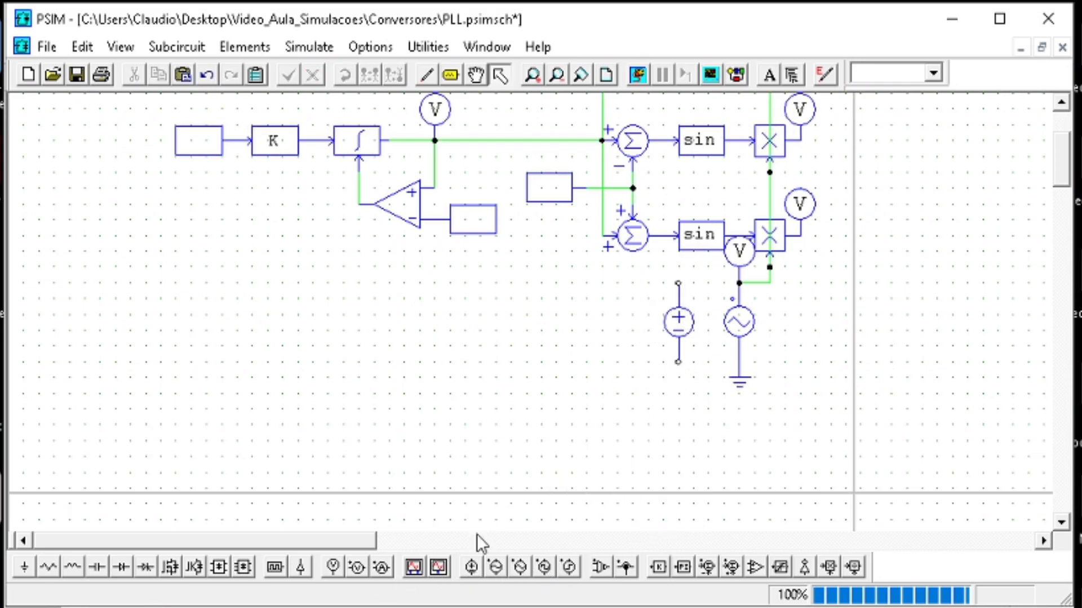
{"action": "left_click", "coordinate": [27, 572]}
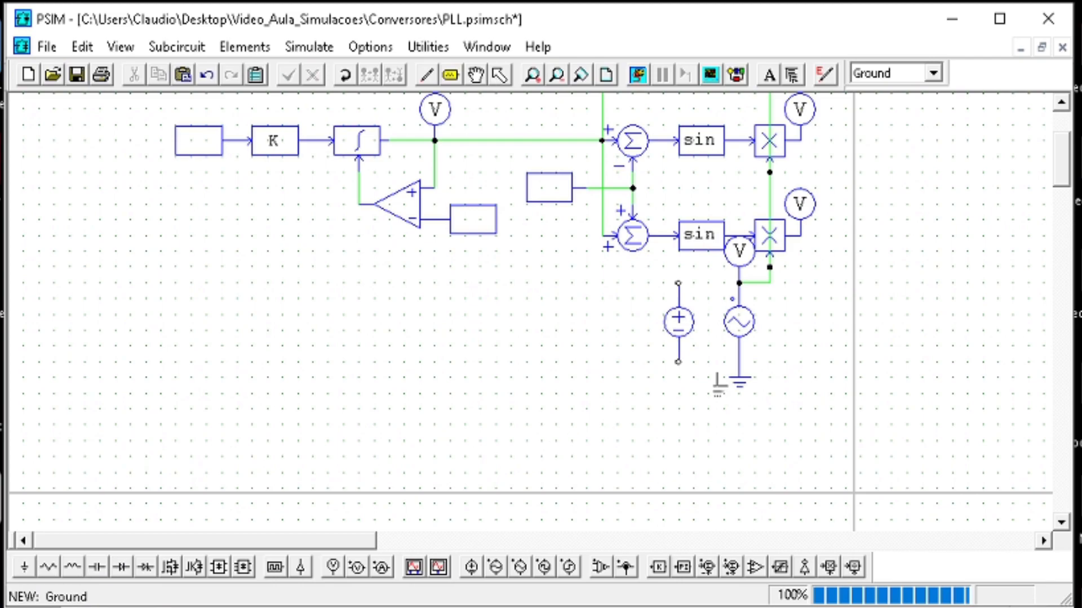
{"action": "left_click", "coordinate": [678, 376]}
{"action": "key", "text": "Escape"}
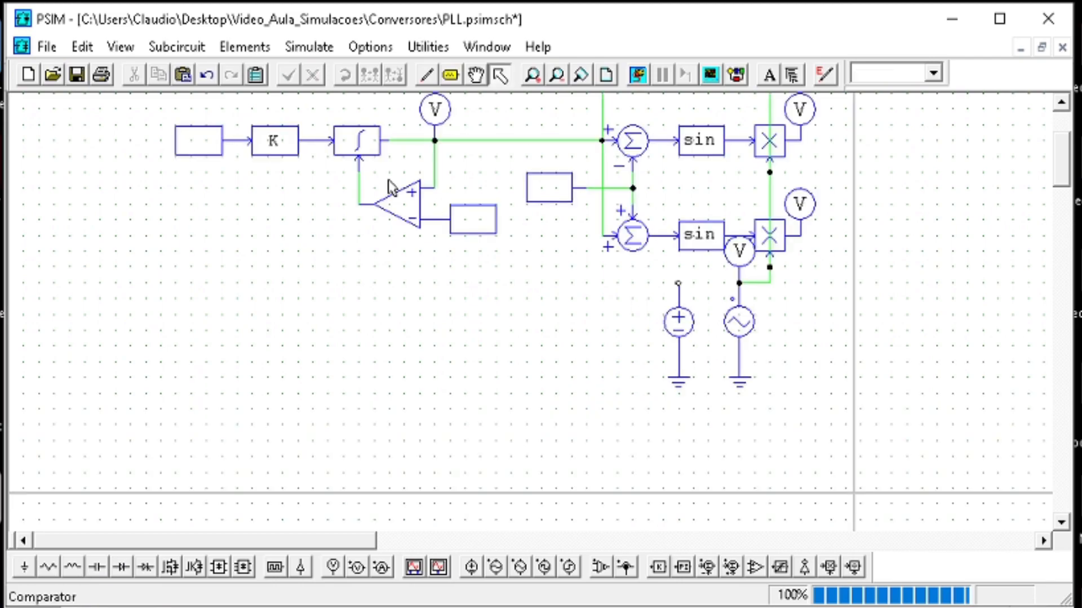
- Wire the DC voltage source to the multipliers' amplitude line and disable the triangular source together with its ground
{"action": "left_click", "coordinate": [426, 74]}
{"action": "left_click_drag", "start_coordinate": [678, 284], "coordinate": [739, 283]}
{"action": "key", "text": "Escape"}
{"action": "left_click_drag", "start_coordinate": [700, 399], "coordinate": [661, 279]}
{"action": "left_click_drag", "start_coordinate": [765, 393], "coordinate": [720, 276]}
{"action": "right_click", "coordinate": [734, 320]}
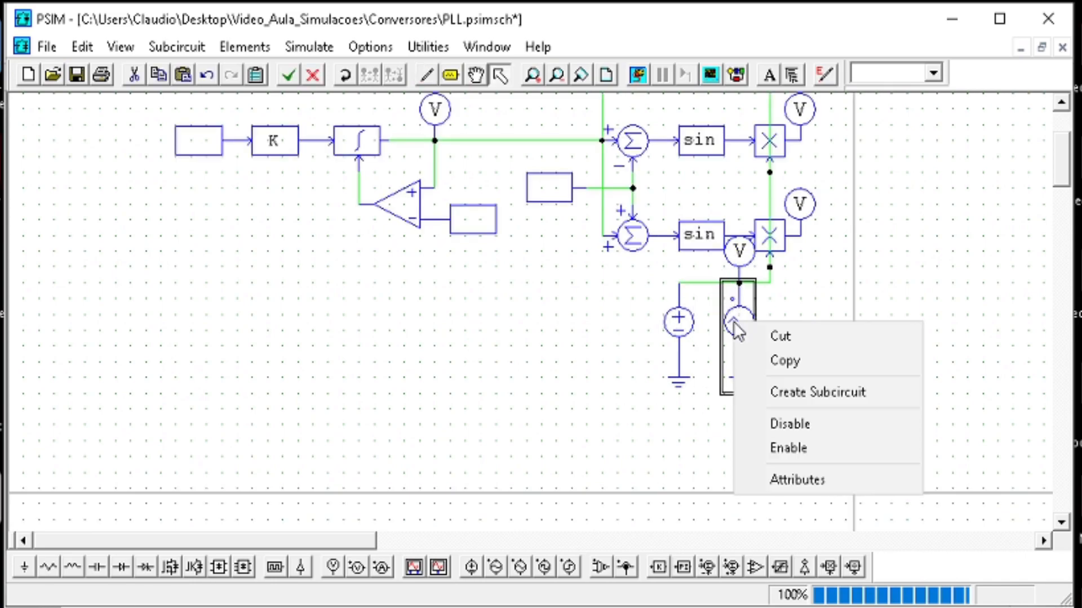
{"action": "left_click", "coordinate": [796, 424]}
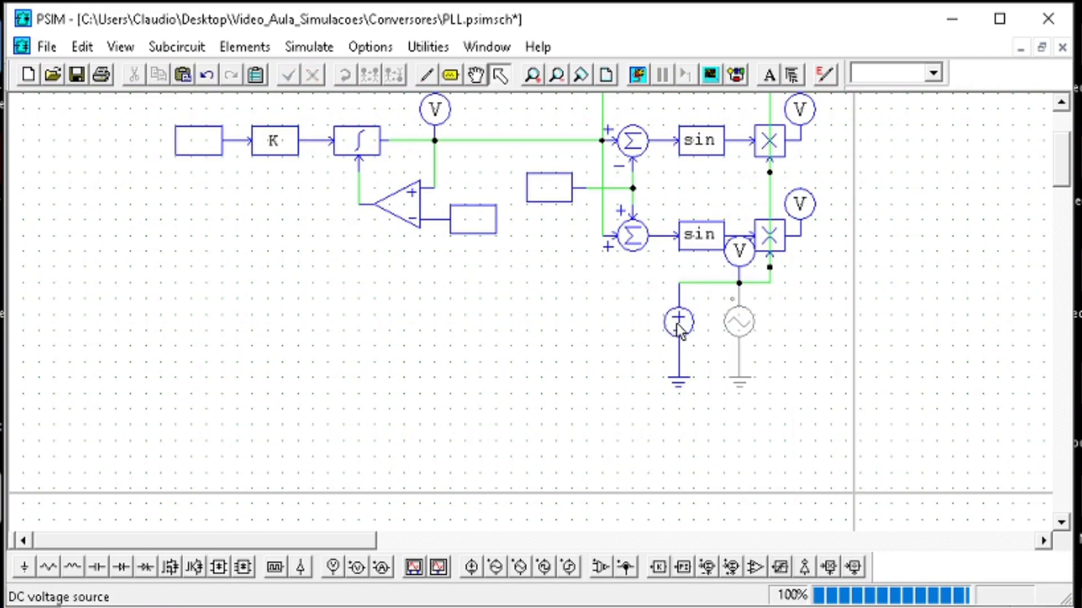
- Set the DC source's amplitude to 1 and rerun the simulation to check the phase signals
{"action": "double_click", "coordinate": [677, 326]}
{"action": "left_click", "coordinate": [327, 215]}
{"action": "type", "text": "1"}
{"action": "left_click", "coordinate": [435, 70]}
{"action": "left_click", "coordinate": [635, 75]}
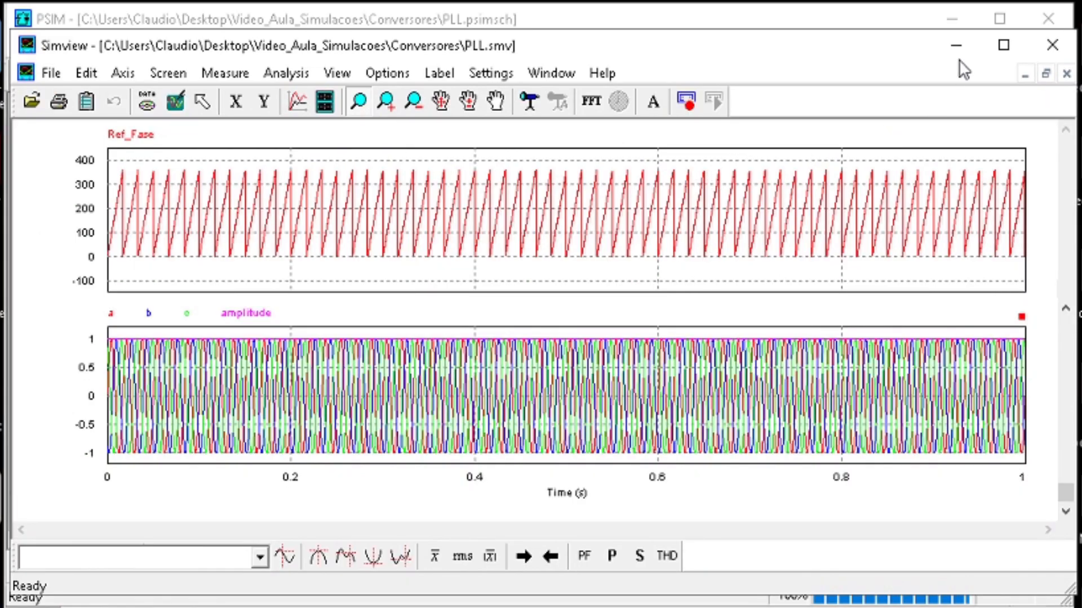
{"action": "left_click", "coordinate": [956, 45]}
- Replace the constant block feeding the gain K with a copy of the wired DC and triangular source pair
{"action": "left_click_drag", "start_coordinate": [787, 408], "coordinate": [633, 275]}
{"action": "key", "text": "ctrl+c"}
{"action": "key", "text": "ctrl+v"}
{"action": "left_click", "coordinate": [223, 170]}
{"action": "left_click", "coordinate": [219, 140]}
{"action": "key", "text": "Delete"}
{"action": "left_click_drag", "start_coordinate": [254, 291], "coordinate": [96, 151]}
{"action": "left_click_drag", "start_coordinate": [176, 207], "coordinate": [191, 173]}
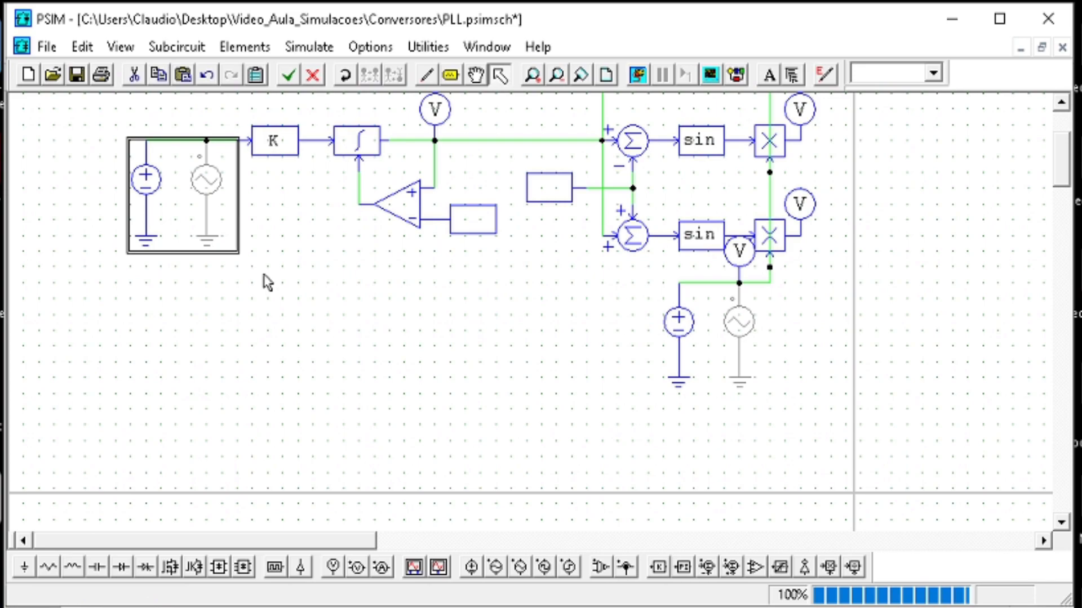
- Move the copied source pair away from the gain K to make room on its input wire
{"action": "left_click", "coordinate": [260, 280]}
{"action": "left_click_drag", "start_coordinate": [207, 187], "coordinate": [144, 187]}
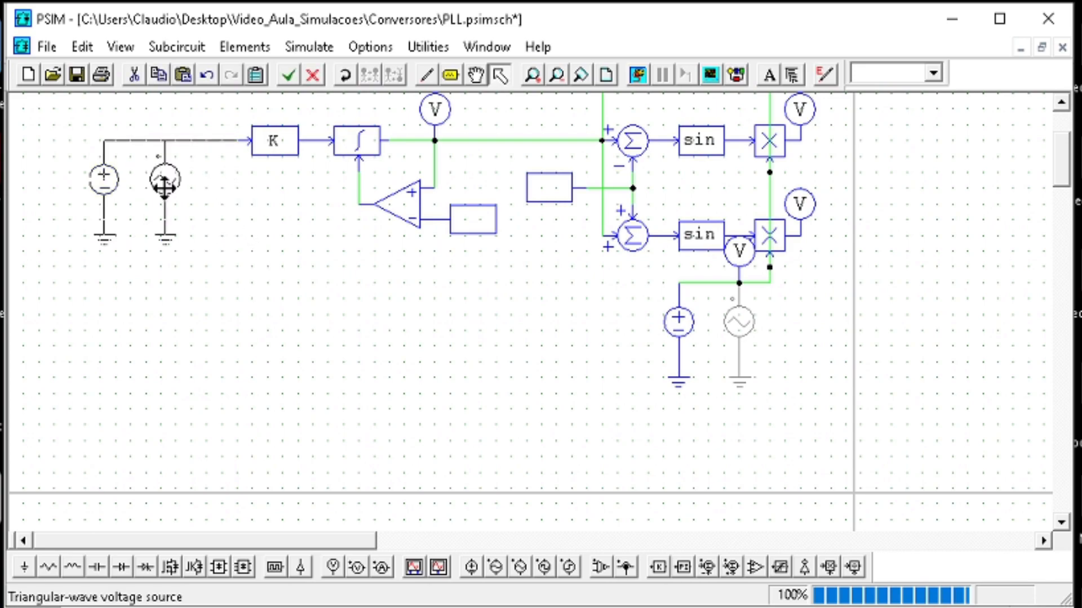
{"action": "left_click", "coordinate": [239, 239]}
- Try to insert a copy of the gain block K on the wire between the copied sources and the existing gain
{"action": "left_click", "coordinate": [277, 141]}
{"action": "key", "text": "ctrl+c"}
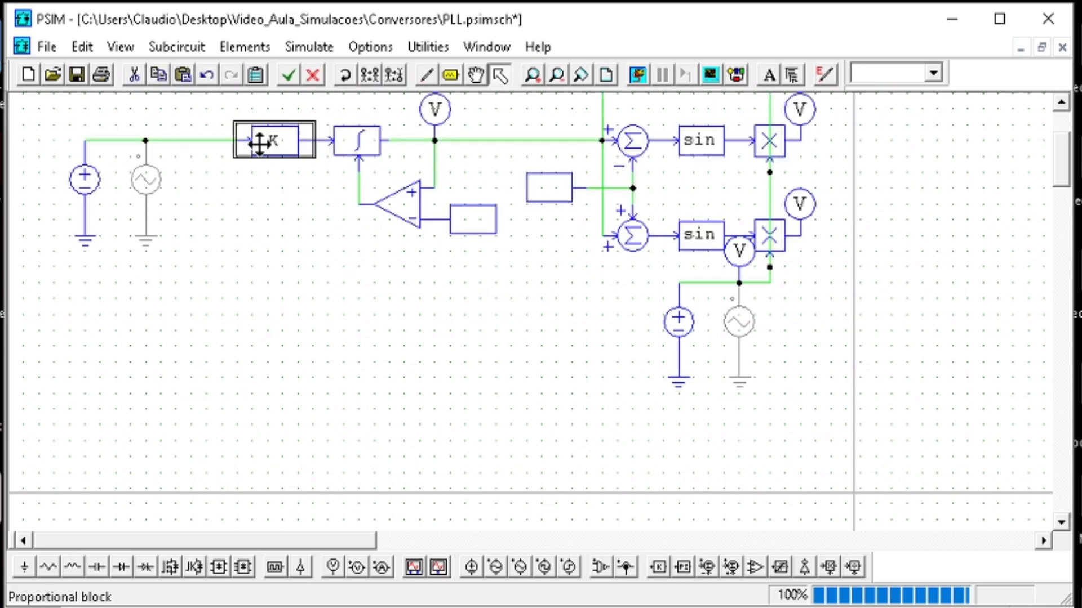
{"action": "key", "text": "ctrl+v"}
{"action": "left_click", "coordinate": [195, 140]}
{"action": "left_click", "coordinate": [284, 262]}
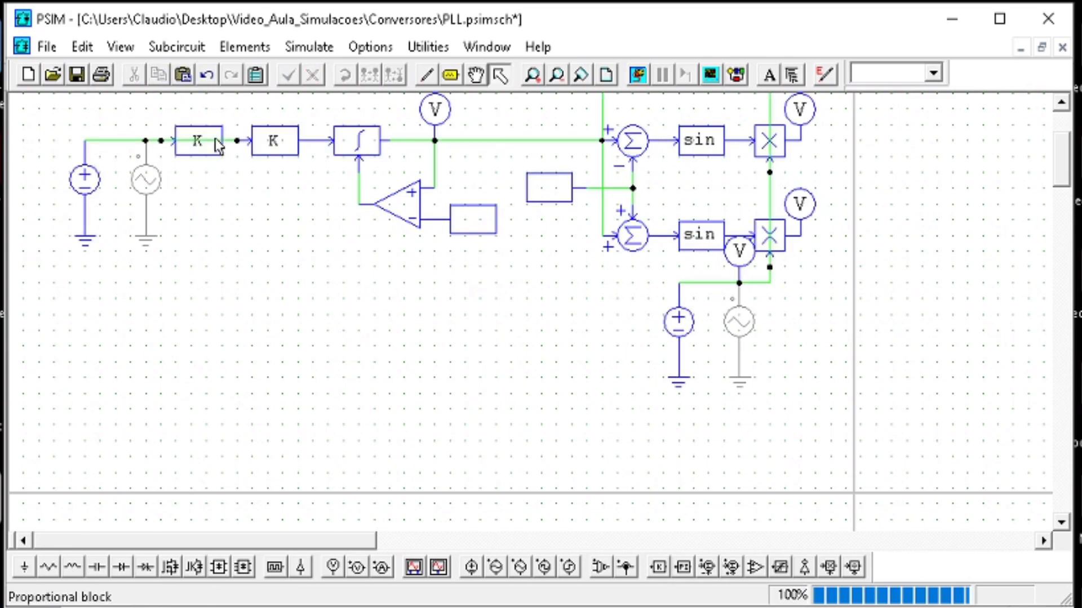
- Shift the copied sources farther out and insert a duplicate gain block K in the wire before the existing gain
{"action": "left_click_drag", "start_coordinate": [208, 266], "coordinate": [36, 136]}
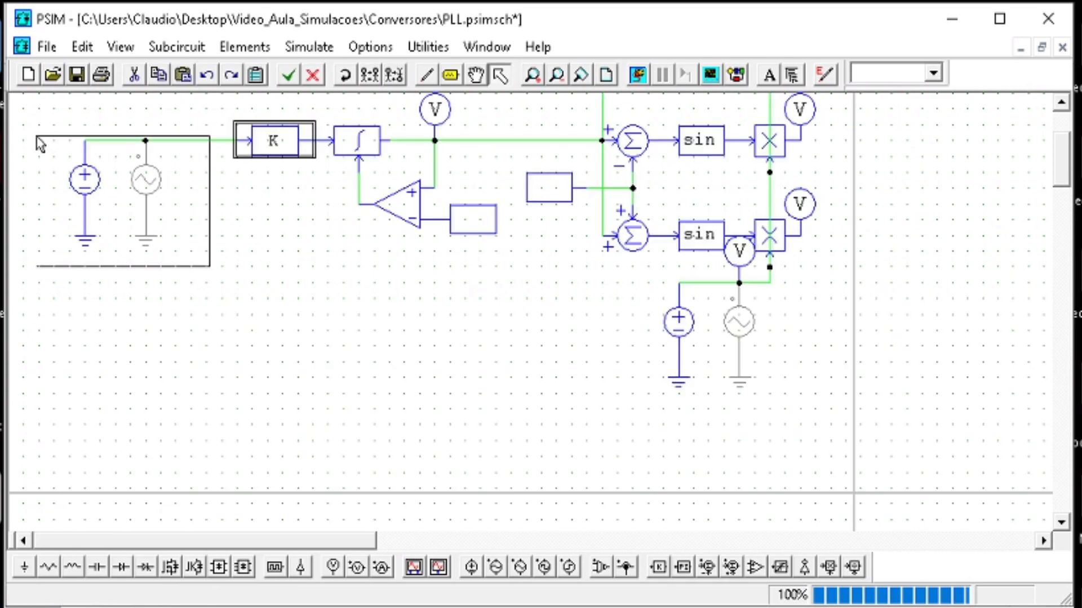
{"action": "left_click_drag", "start_coordinate": [118, 205], "coordinate": [88, 203]}
{"action": "left_click", "coordinate": [273, 141]}
{"action": "key", "text": "ctrl+c"}
{"action": "key", "text": "ctrl+v"}
{"action": "left_click", "coordinate": [172, 141]}
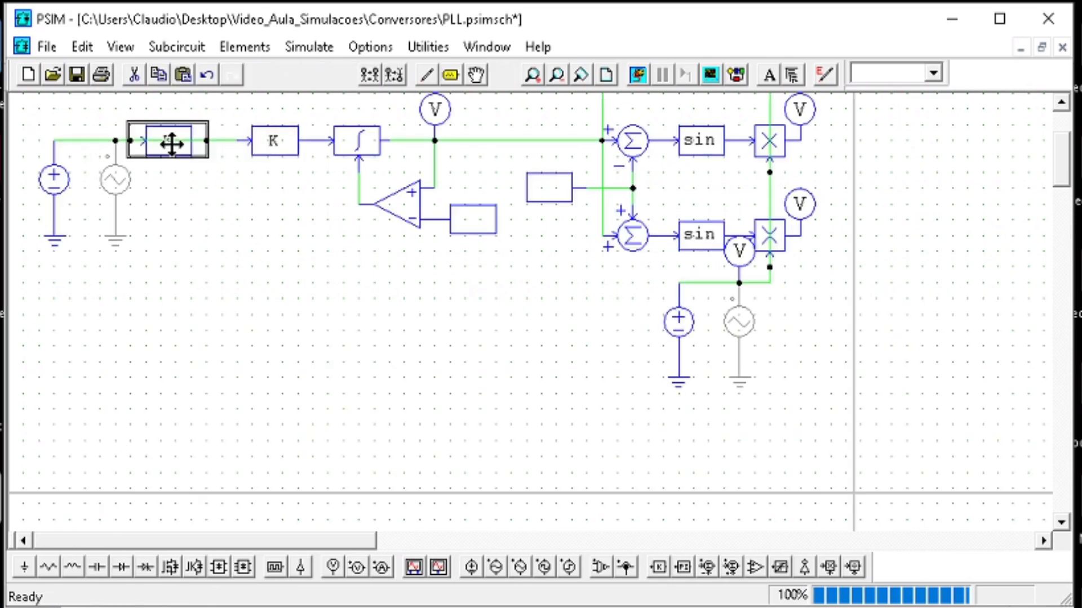
{"action": "left_click", "coordinate": [174, 209]}
{"action": "left_click", "coordinate": [172, 146]}
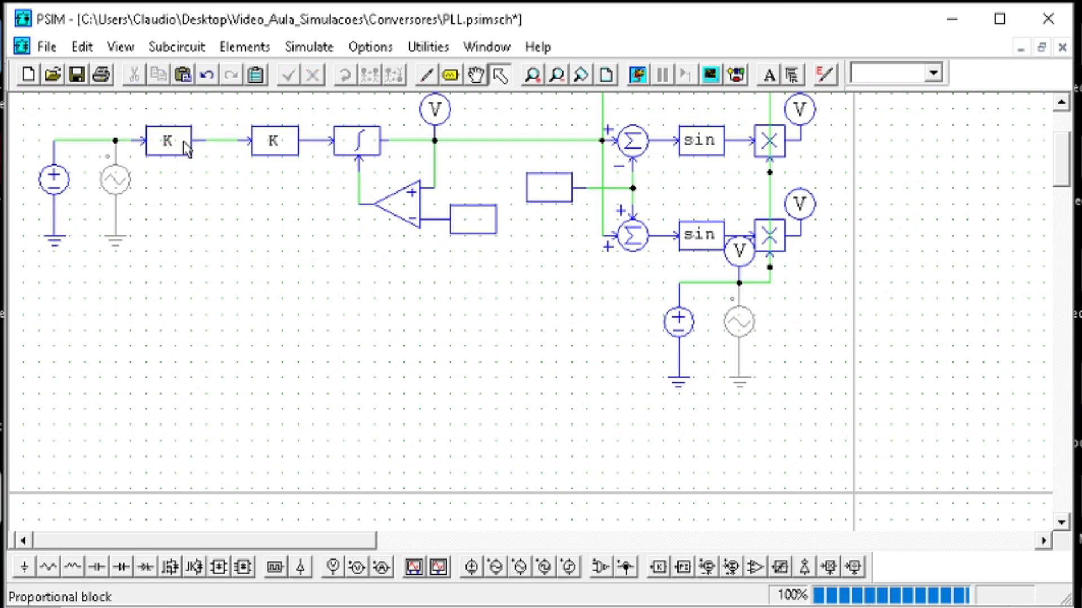
- Set the gain of the duplicated K block to 60
{"action": "double_click", "coordinate": [186, 145]}
{"action": "left_click", "coordinate": [285, 207]}
{"action": "type", "text": "60"}
{"action": "key", "text": "Return"}
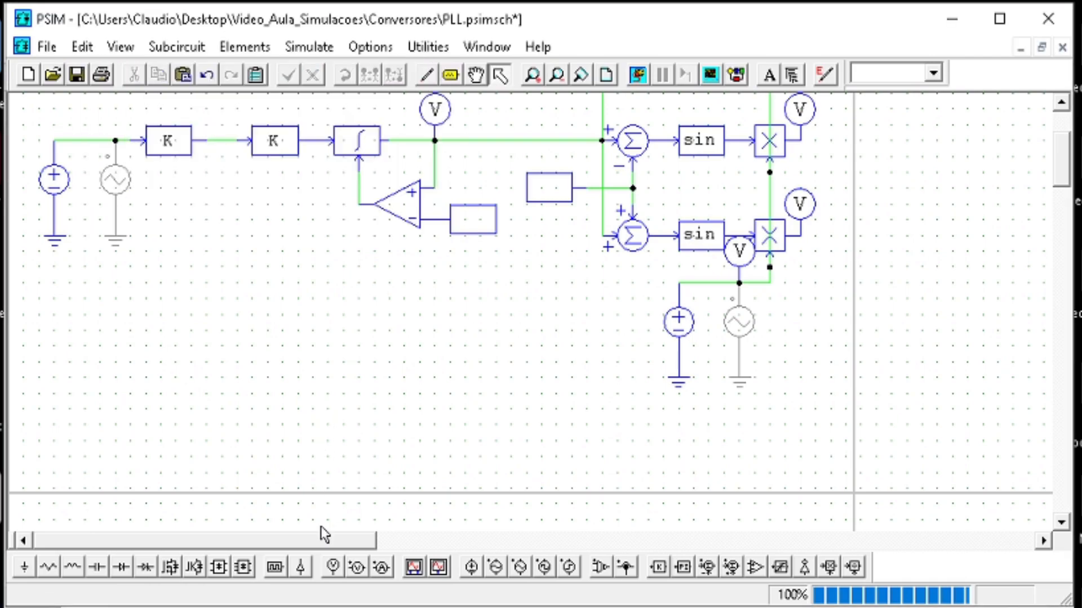
- Add a voltage probe named Ref_Freq between the two gain blocks and save the schematic
{"action": "left_click", "coordinate": [332, 566]}
{"action": "left_click", "coordinate": [206, 140]}
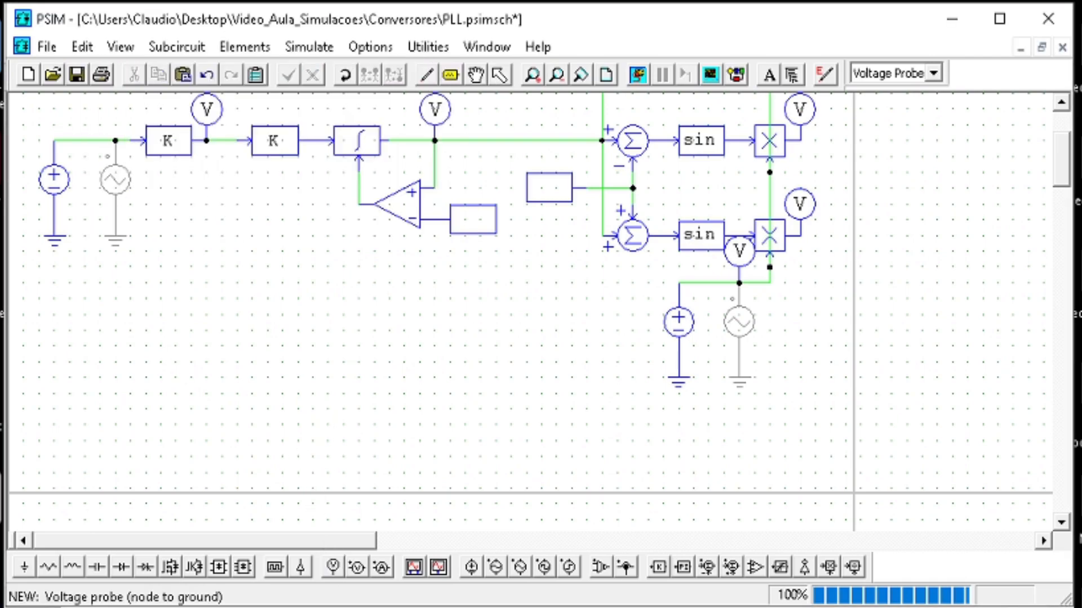
{"action": "key", "text": "Escape"}
{"action": "left_click", "coordinate": [204, 120]}
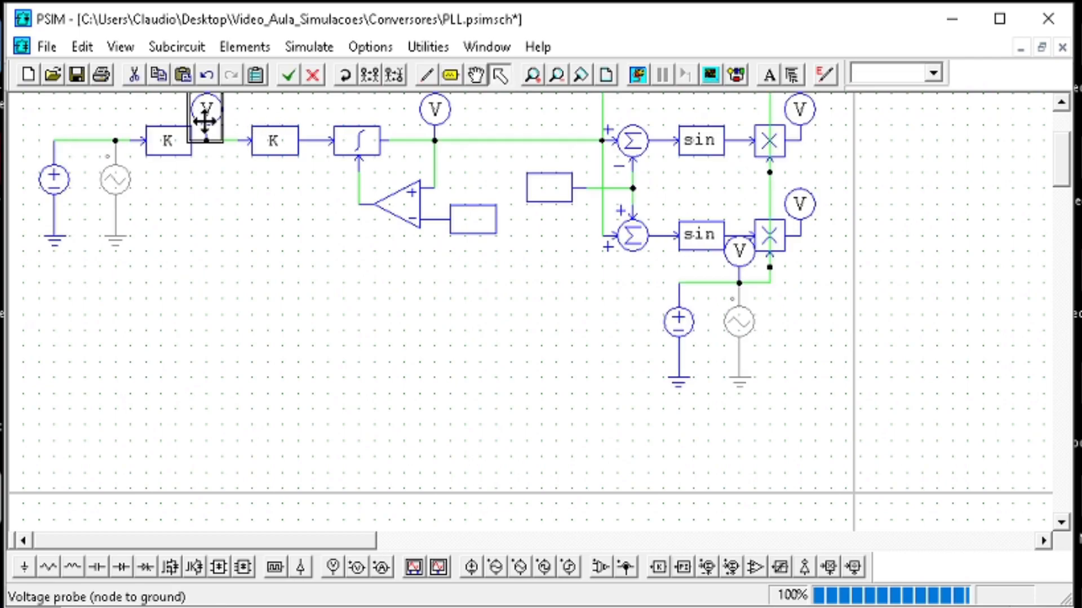
{"action": "double_click", "coordinate": [205, 120]}
{"action": "double_click", "coordinate": [276, 181]}
{"action": "type", "text": "Ref_Freq"}
{"action": "left_click", "coordinate": [435, 68]}
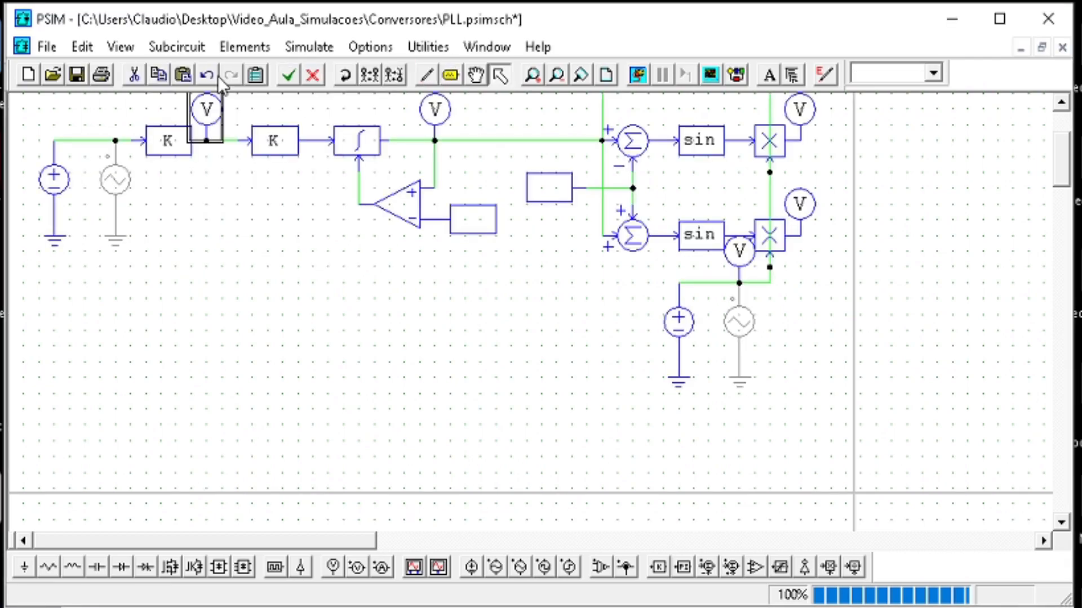
{"action": "left_click", "coordinate": [77, 73]}
- Disable the DC source at the frequency input, enable the triangular source beside it, and save
{"action": "left_click_drag", "start_coordinate": [83, 263], "coordinate": [25, 129]}
{"action": "right_click", "coordinate": [43, 184]}
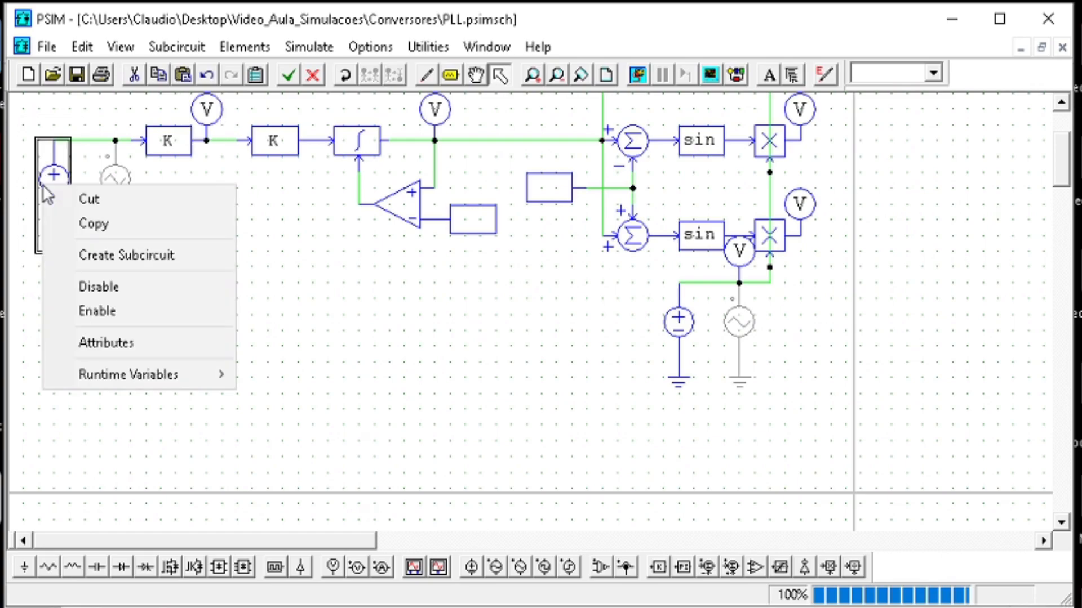
{"action": "left_click", "coordinate": [137, 297]}
{"action": "left_click", "coordinate": [115, 179]}
{"action": "right_click", "coordinate": [119, 184]}
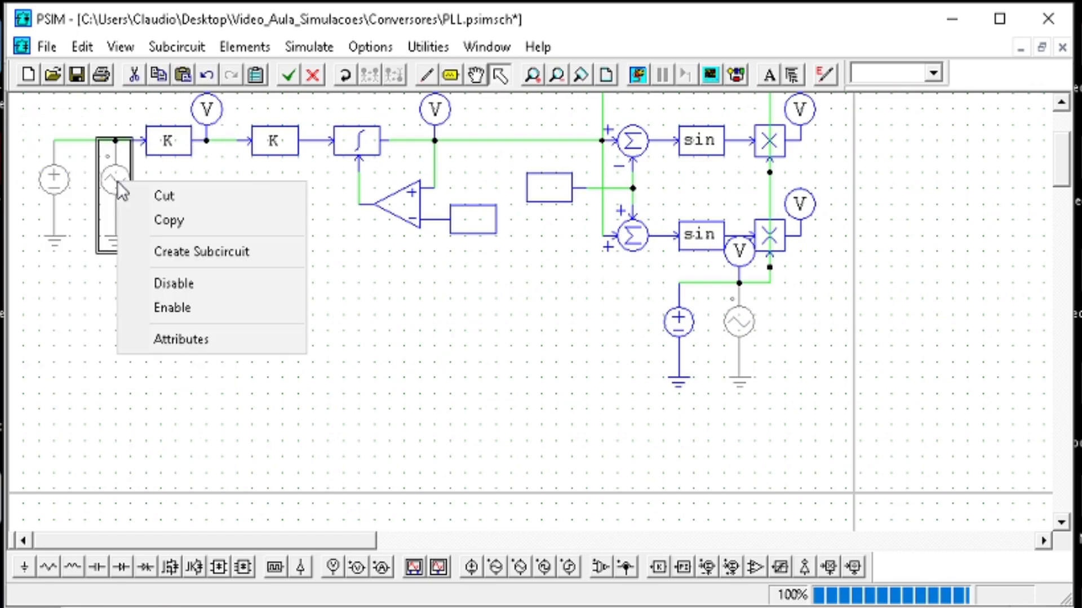
{"action": "left_click", "coordinate": [175, 307]}
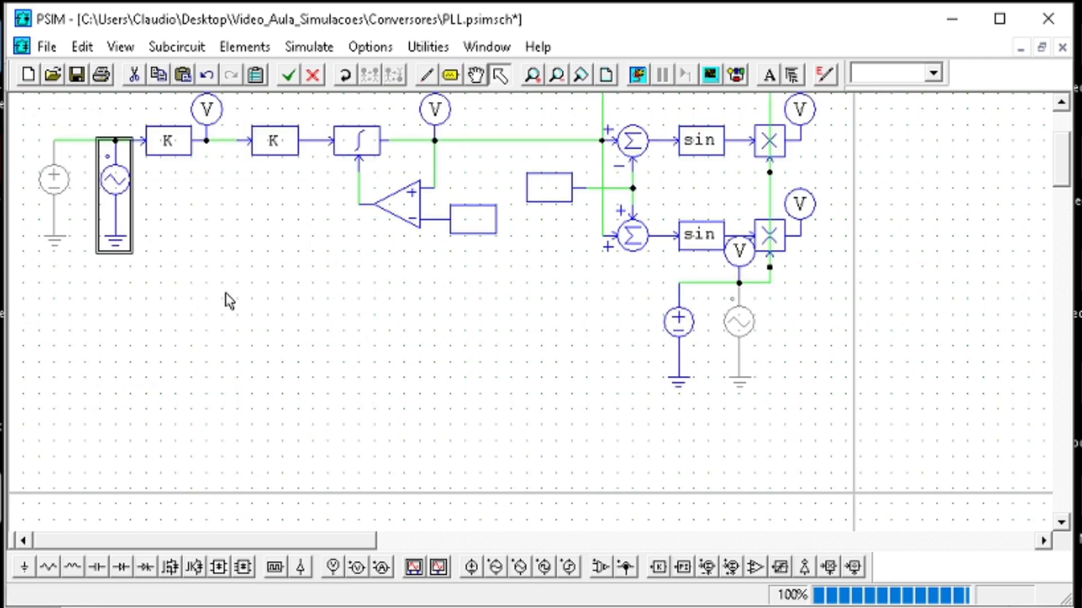
{"action": "left_click", "coordinate": [77, 75]}
- Rerun the simulation to examine Ref_Fase and the phase signals with the triangular frequency reference
{"action": "scroll", "coordinate": [541, 134], "scroll_direction": "up", "scroll_amount": 3}
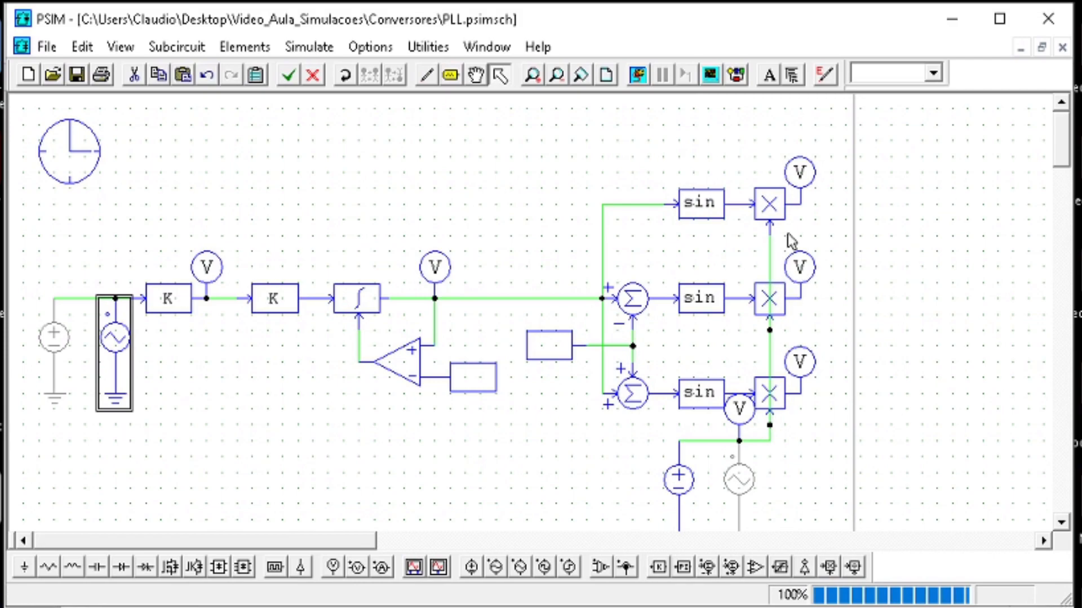
{"action": "left_click", "coordinate": [639, 76]}
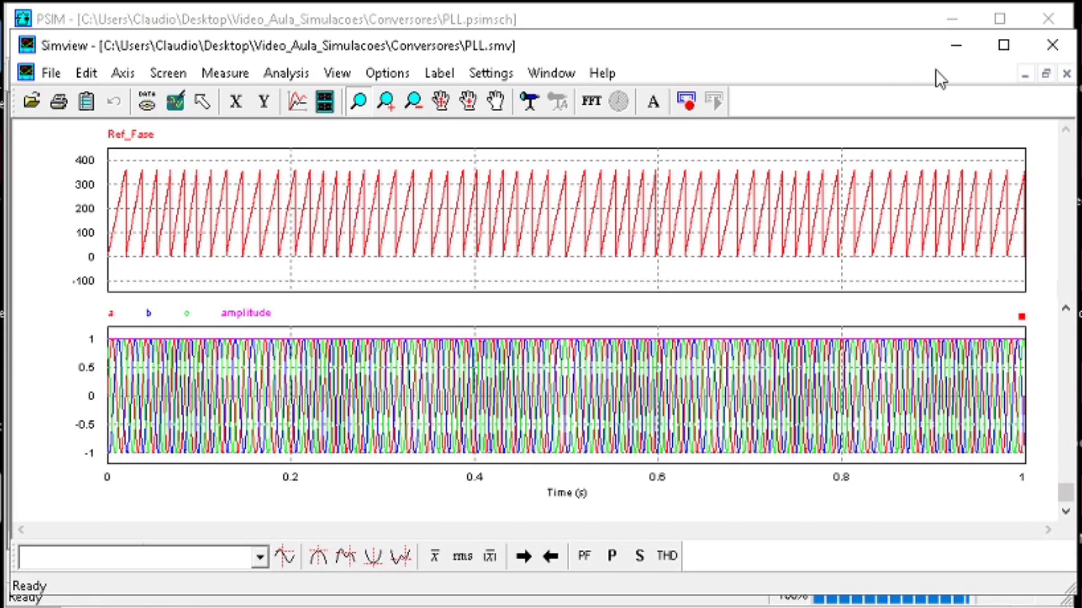
{"action": "left_click", "coordinate": [937, 46]}
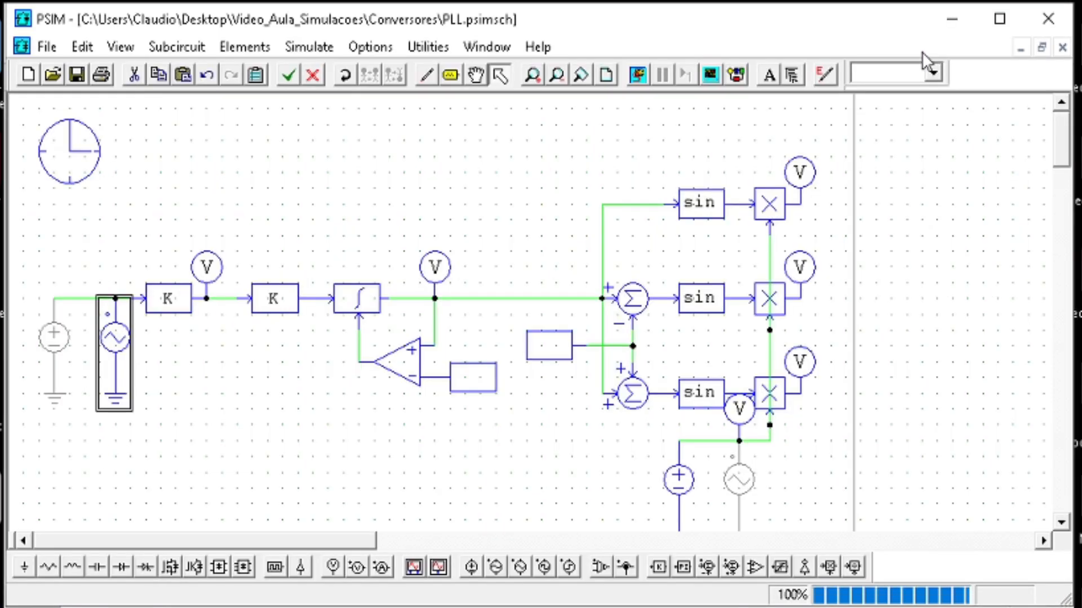
- Change the triangular frequency source's parameters, rerun the simulation to examine signals a, b and c, and save the schematic
{"action": "double_click", "coordinate": [115, 367]}
{"action": "left_click", "coordinate": [279, 209]}
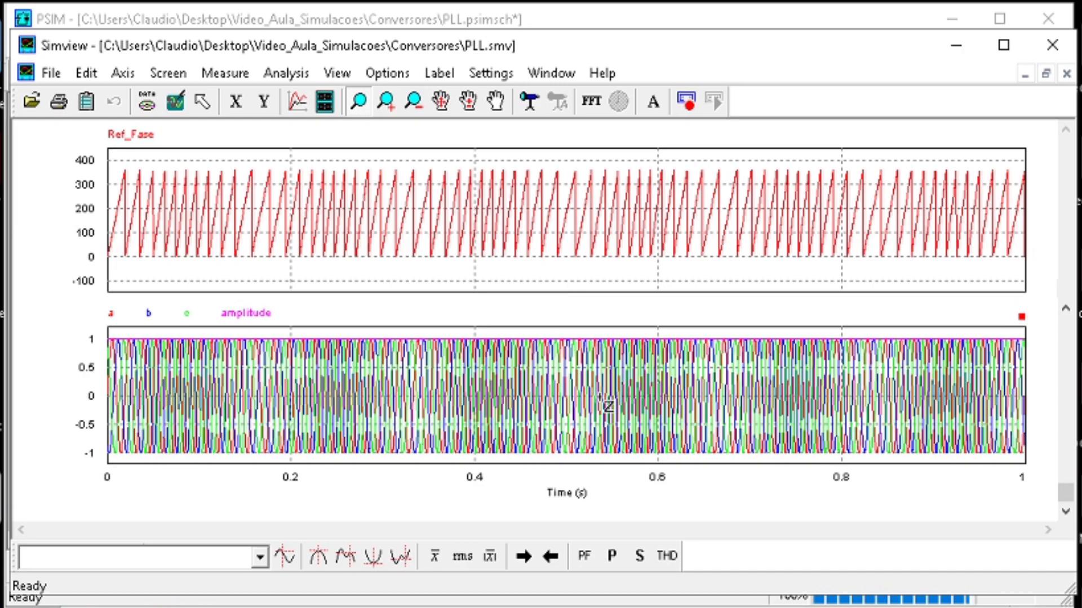
{"action": "left_click_drag", "start_coordinate": [530, 457], "coordinate": [110, 310]}
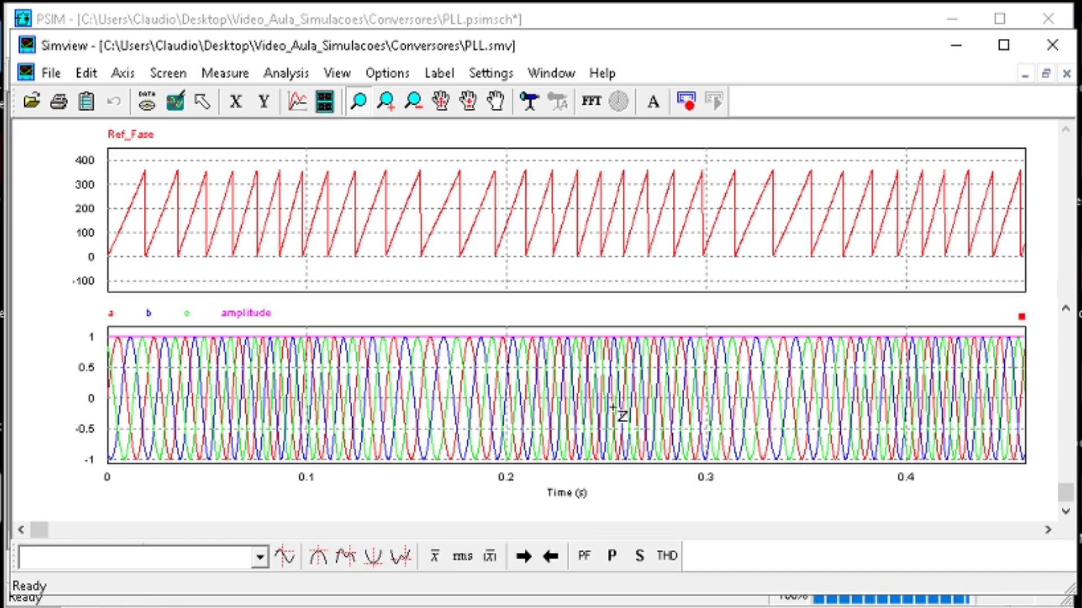
{"action": "left_click", "coordinate": [175, 101]}
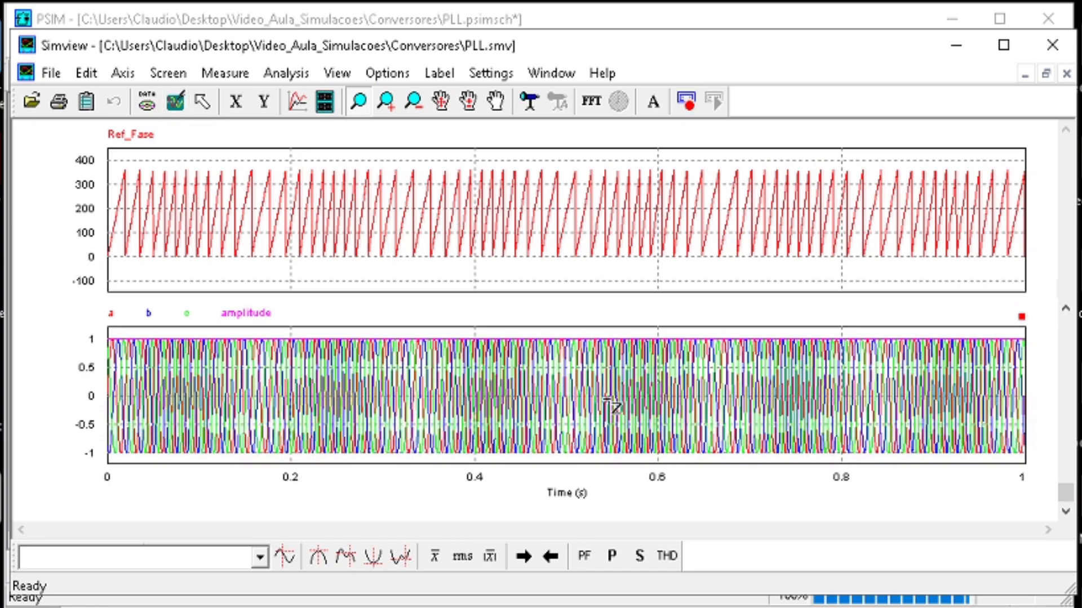
{"action": "left_click", "coordinate": [958, 47]}
{"action": "left_click", "coordinate": [303, 236]}
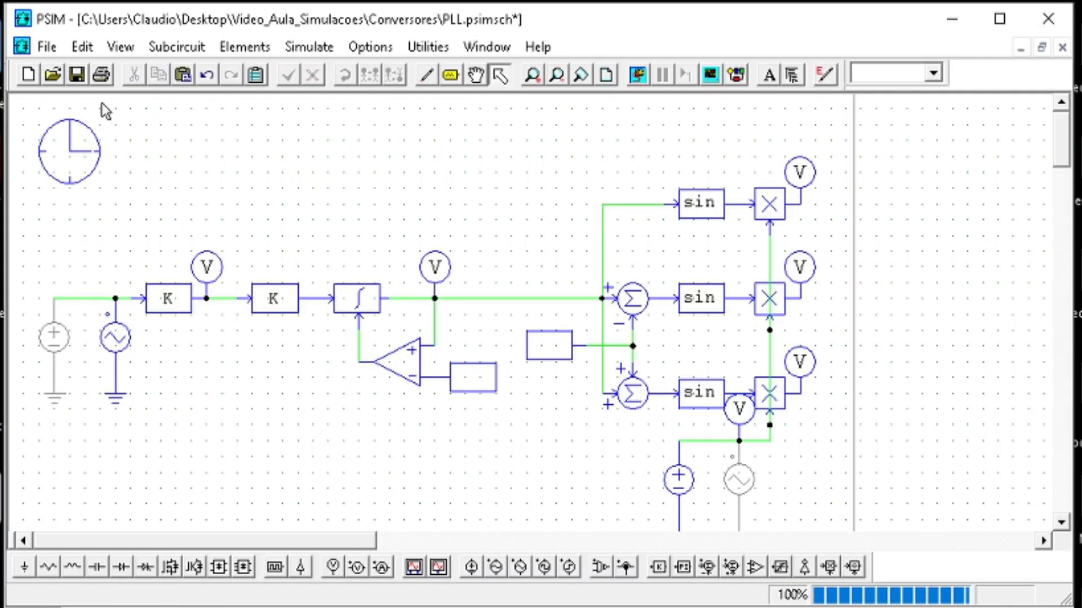
{"action": "left_click", "coordinate": [77, 74]}
- Disable the triangular source at the frequency input, enable the DC source instead, and save the schematic
{"action": "left_click_drag", "start_coordinate": [142, 441], "coordinate": [90, 279]}
{"action": "right_click", "coordinate": [115, 333]}
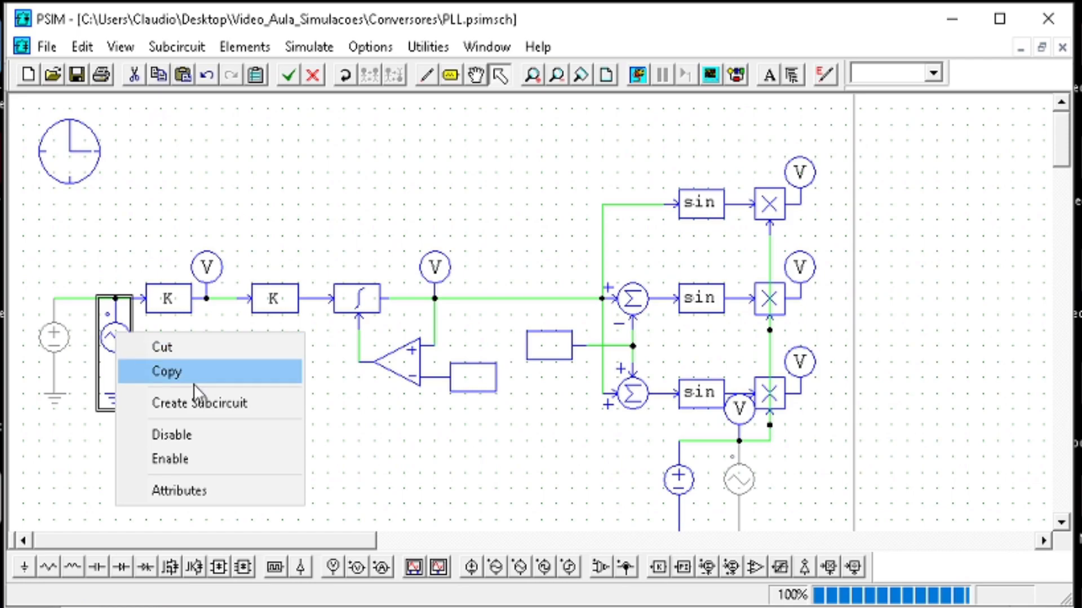
{"action": "left_click", "coordinate": [191, 460]}
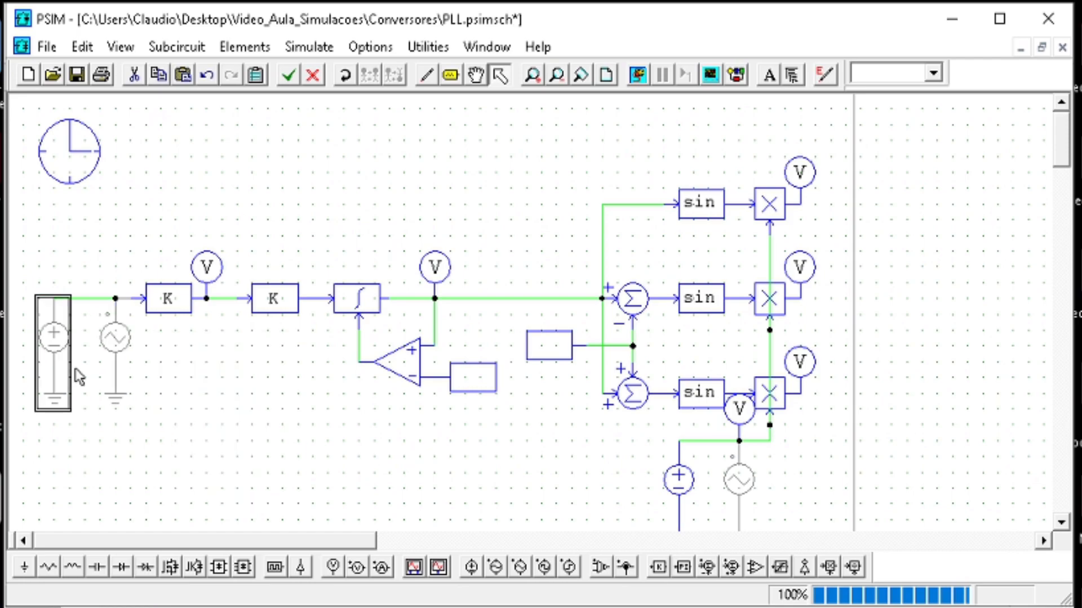
{"action": "right_click", "coordinate": [78, 376]}
{"action": "left_click", "coordinate": [125, 495]}
{"action": "left_click", "coordinate": [329, 497]}
{"action": "scroll", "coordinate": [527, 439], "scroll_direction": "down", "scroll_amount": 3}
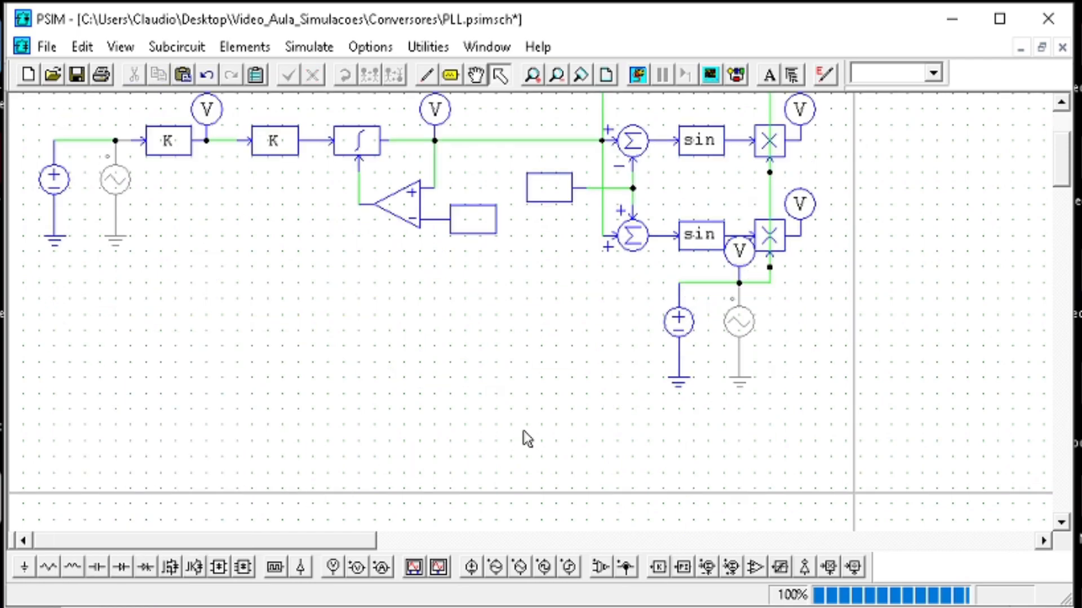
{"action": "left_click_drag", "start_coordinate": [327, 543], "coordinate": [483, 543]}
{"action": "scroll", "coordinate": [544, 395], "scroll_direction": "up", "scroll_amount": 3}
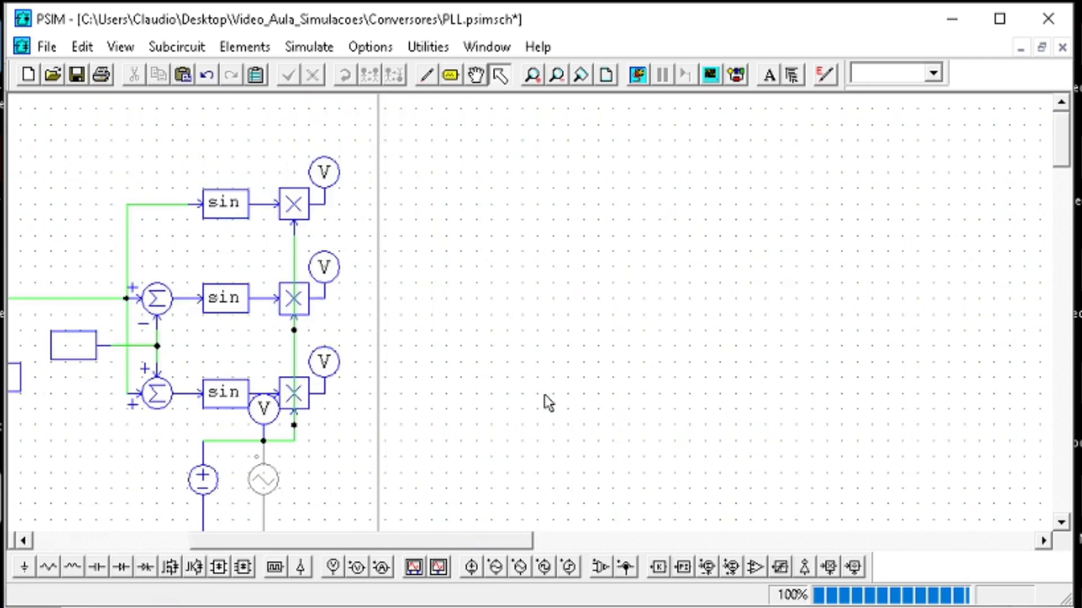
{"action": "left_click", "coordinate": [76, 75]}
- Try to reposition the output section with its three multiplier probes, undo the move, and save
{"action": "scroll", "coordinate": [567, 287], "scroll_direction": "down", "scroll_amount": 3}
{"action": "left_click_drag", "start_coordinate": [502, 538], "coordinate": [317, 535]}
{"action": "scroll", "coordinate": [820, 445], "scroll_direction": "up", "scroll_amount": 3}
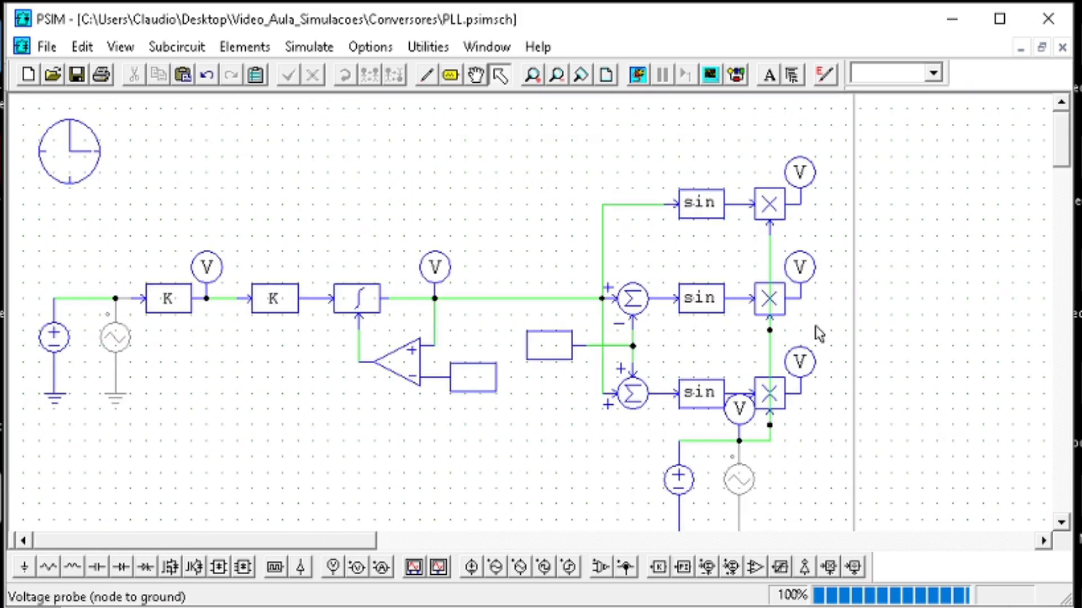
{"action": "left_click_drag", "start_coordinate": [1062, 148], "coordinate": [1061, 152]}
{"action": "scroll", "coordinate": [706, 364], "scroll_direction": "down", "scroll_amount": 1}
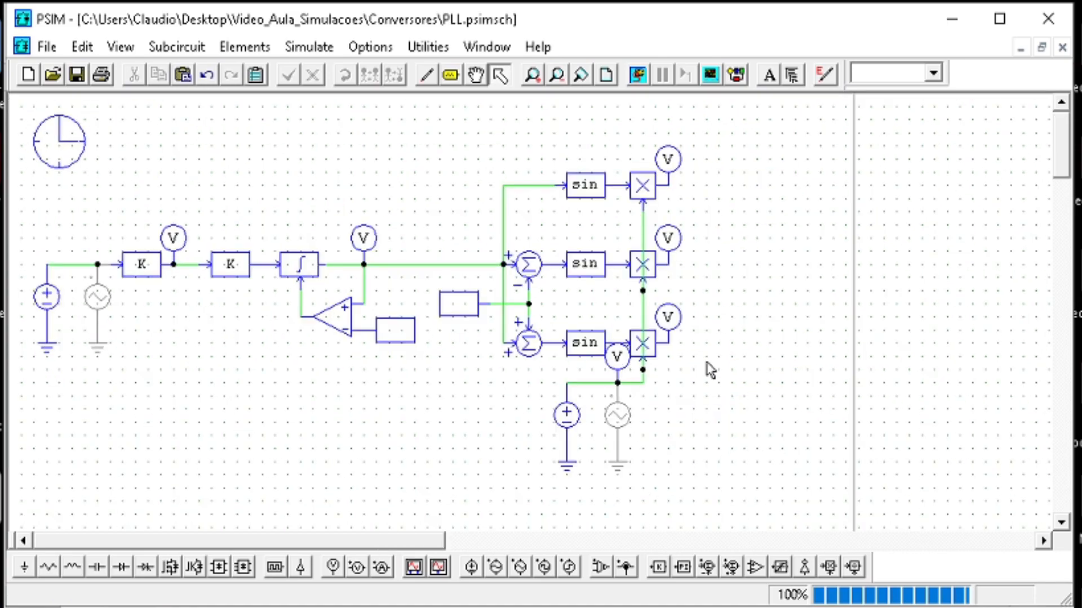
{"action": "left_click_drag", "start_coordinate": [735, 380], "coordinate": [657, 106]}
{"action": "mouse_move", "coordinate": [667, 148]}
{"action": "left_mouse_down"}
{"action": "mouse_move", "coordinate": [787, 140]}
{"action": "mouse_move", "coordinate": [675, 135]}
{"action": "mouse_move", "coordinate": [669, 150]}
{"action": "left_mouse_up"}
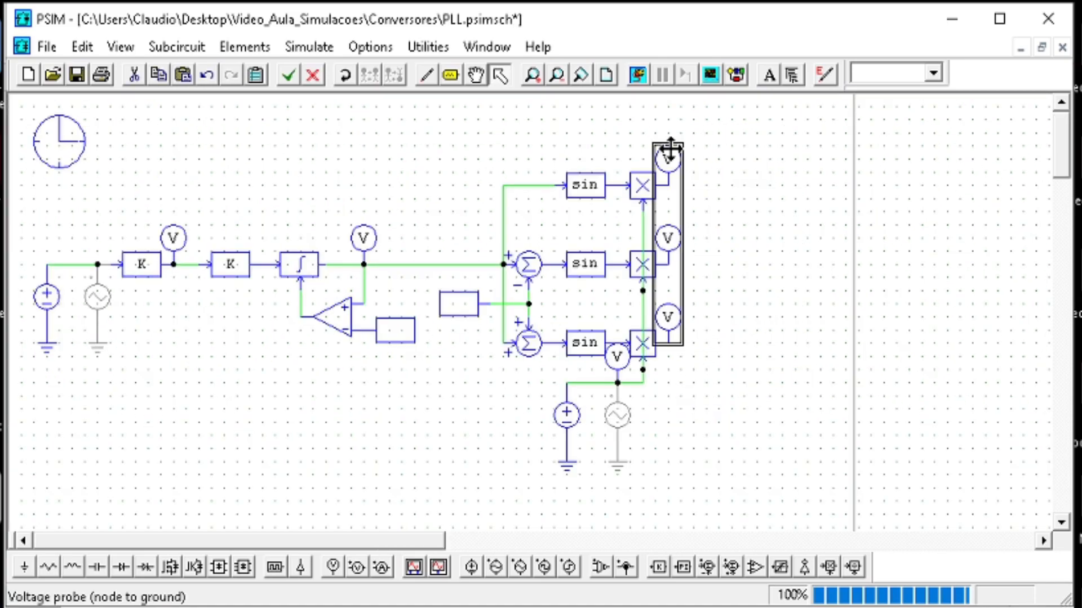
{"action": "left_click", "coordinate": [829, 350]}
{"action": "key", "text": "ctrl+z"}
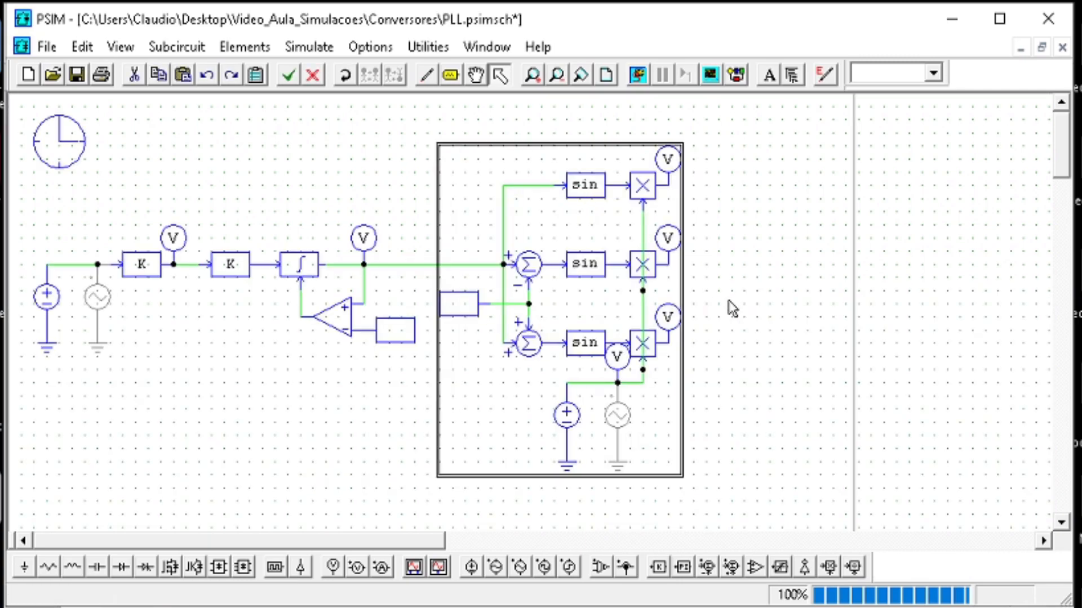
{"action": "left_click", "coordinate": [782, 390]}
{"action": "left_click", "coordinate": [76, 74]}
{"action": "left_click_drag", "start_coordinate": [390, 540], "coordinate": [595, 534]}
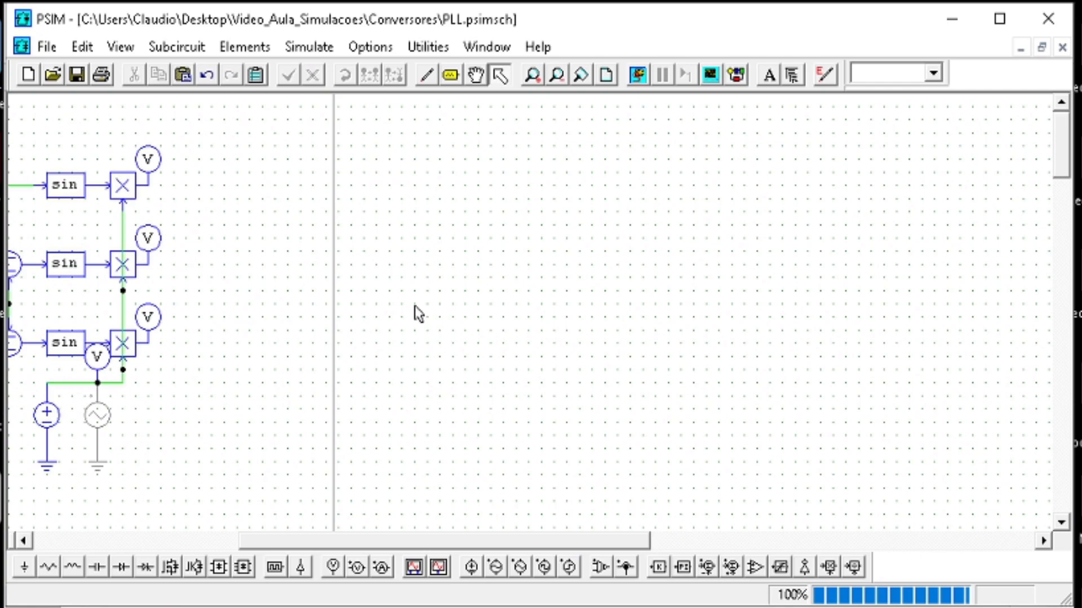
{"action": "left_click_drag", "start_coordinate": [442, 538], "coordinate": [425, 539]}
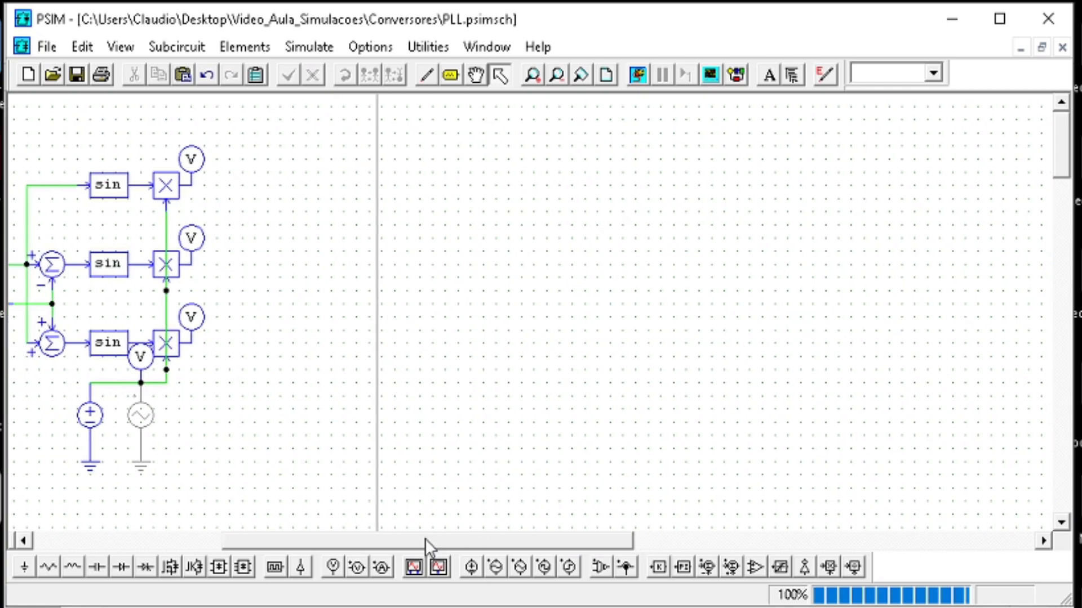
{"action": "left_click", "coordinate": [177, 50]}
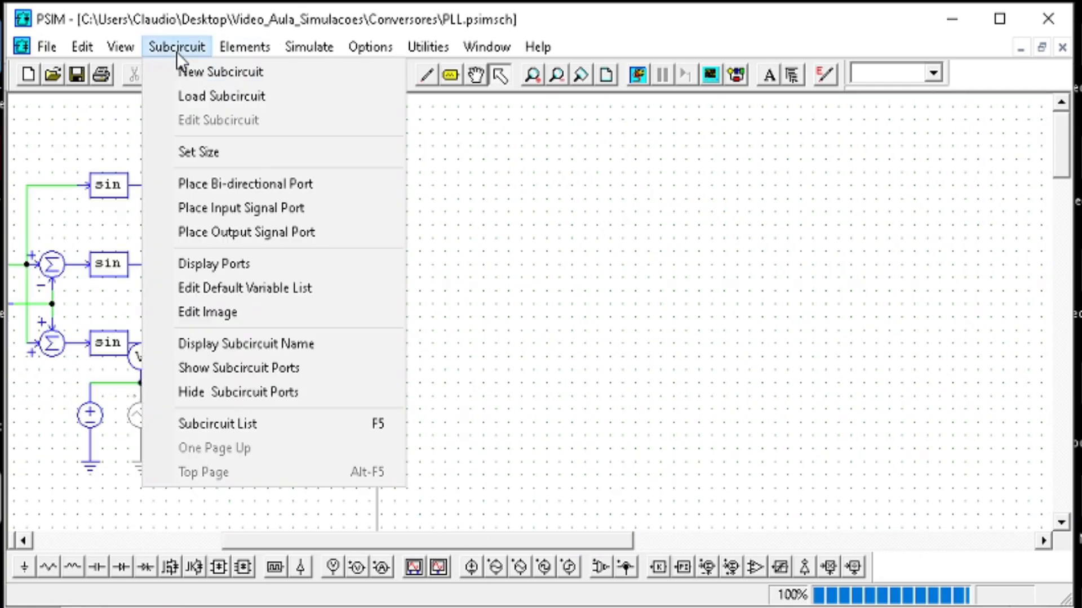
{"action": "mouse_move", "coordinate": [233, 49]}
{"action": "mouse_move", "coordinate": [281, 94]}
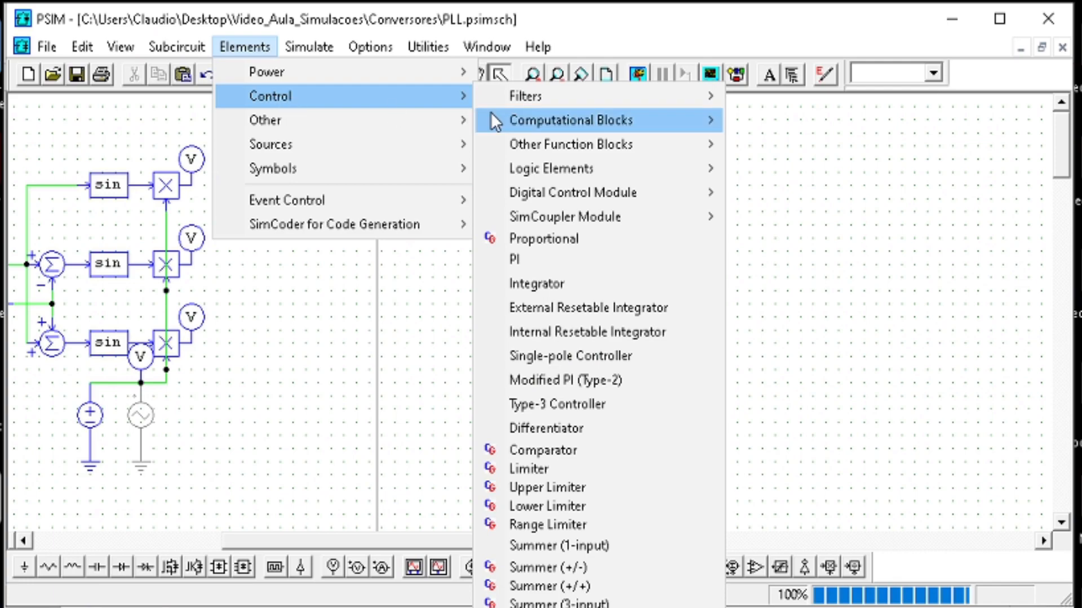
{"action": "left_click", "coordinate": [392, 494]}
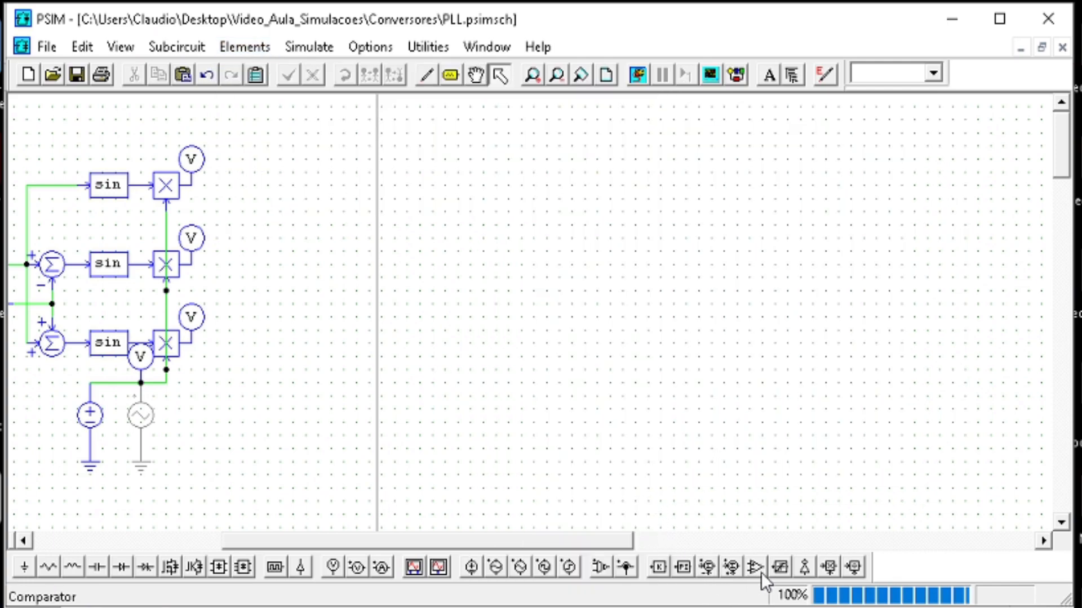
- Place a proportional block and two Summer (+/+) blocks beside the PLL circuit, joined in a row from gain to summers
{"action": "left_click", "coordinate": [660, 567]}
{"action": "left_click", "coordinate": [489, 356]}
{"action": "key", "text": "Escape"}
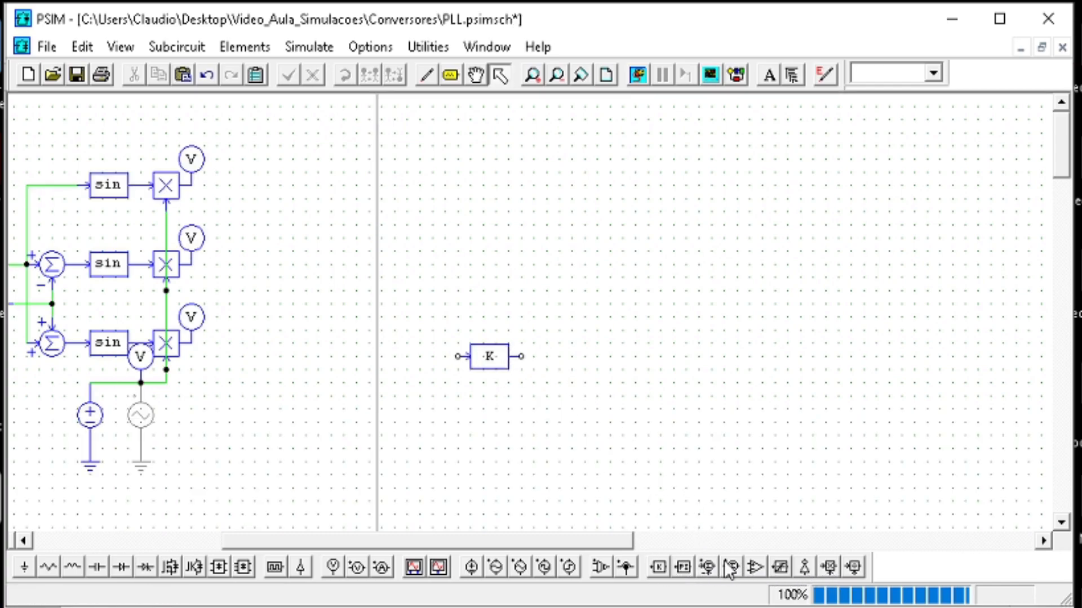
{"action": "left_click", "coordinate": [730, 569]}
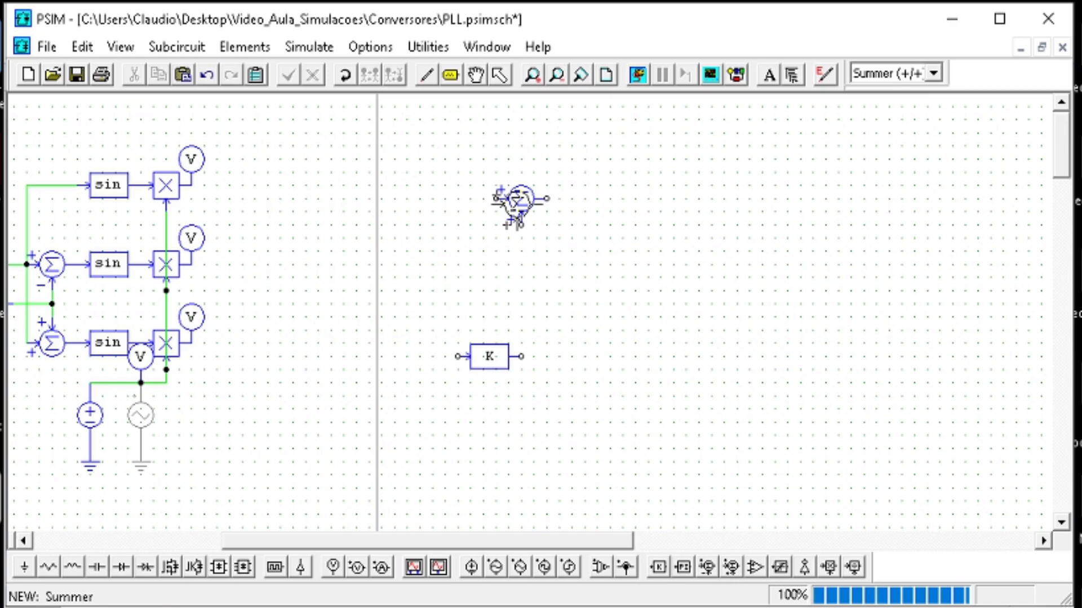
{"action": "left_click", "coordinate": [513, 219]}
{"action": "key", "text": "Escape"}
{"action": "left_click_drag", "start_coordinate": [499, 357], "coordinate": [575, 208]}
{"action": "left_click", "coordinate": [524, 208]}
{"action": "left_click", "coordinate": [698, 323]}
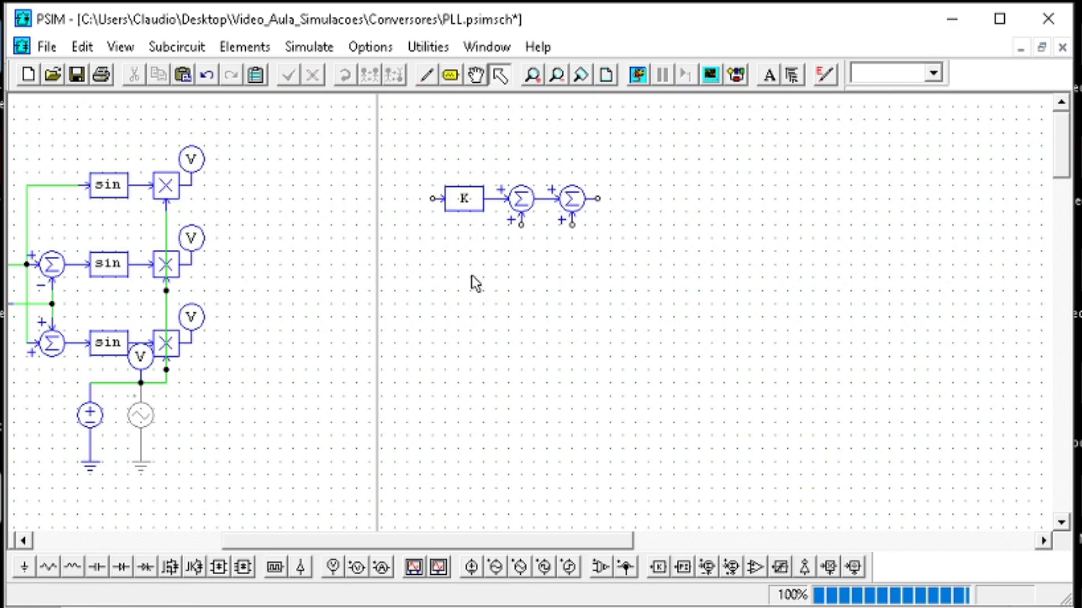
- Reposition the row of gain block and two summers slightly up and to the left, and save the schematic
{"action": "left_click_drag", "start_coordinate": [666, 276], "coordinate": [392, 164]}
{"action": "left_click_drag", "start_coordinate": [470, 198], "coordinate": [443, 186]}
{"action": "left_click_drag", "start_coordinate": [609, 249], "coordinate": [352, 159]}
{"action": "mouse_move", "coordinate": [496, 186]}
{"action": "left_mouse_down"}
{"action": "mouse_move", "coordinate": [280, 179]}
{"action": "mouse_move", "coordinate": [481, 186]}
{"action": "left_mouse_up"}
{"action": "left_click_drag", "start_coordinate": [590, 255], "coordinate": [391, 160]}
{"action": "left_click", "coordinate": [612, 258]}
{"action": "left_click_drag", "start_coordinate": [587, 241], "coordinate": [347, 168]}
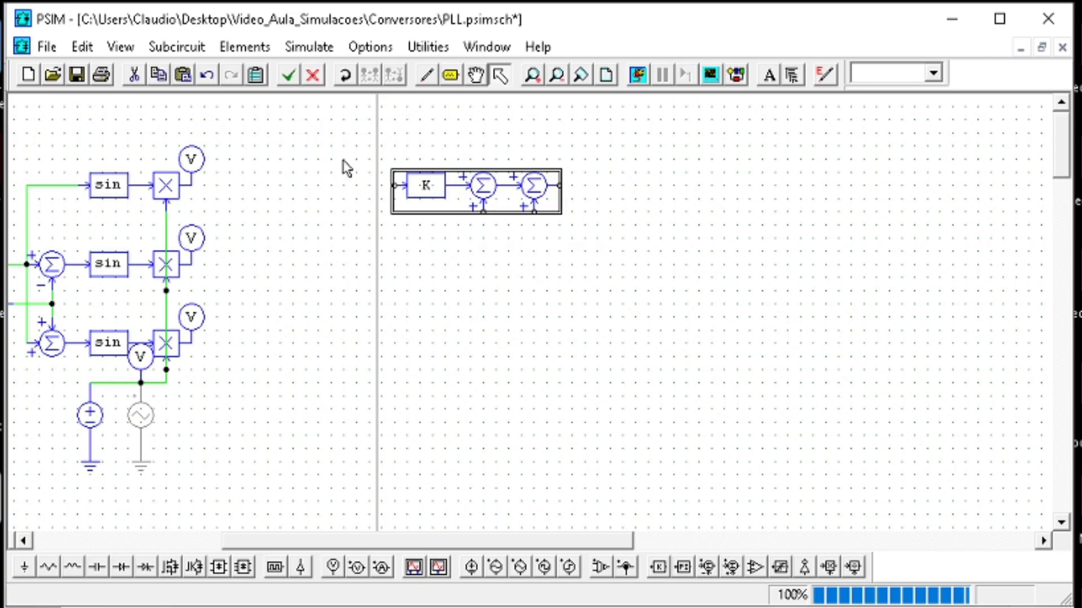
{"action": "left_click", "coordinate": [76, 76]}
{"action": "left_click", "coordinate": [472, 306]}
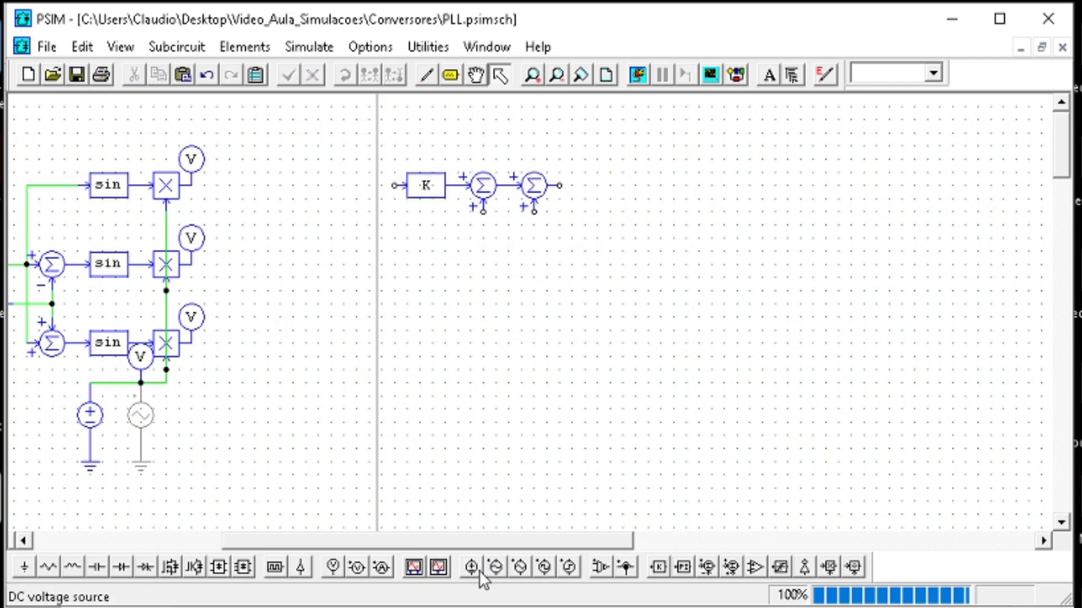
- Add two copies of the proportional block stacked under the summer row, and shift the whole group left
{"action": "left_click_drag", "start_coordinate": [648, 248], "coordinate": [289, 116]}
{"action": "key", "text": "ctrl+v"}
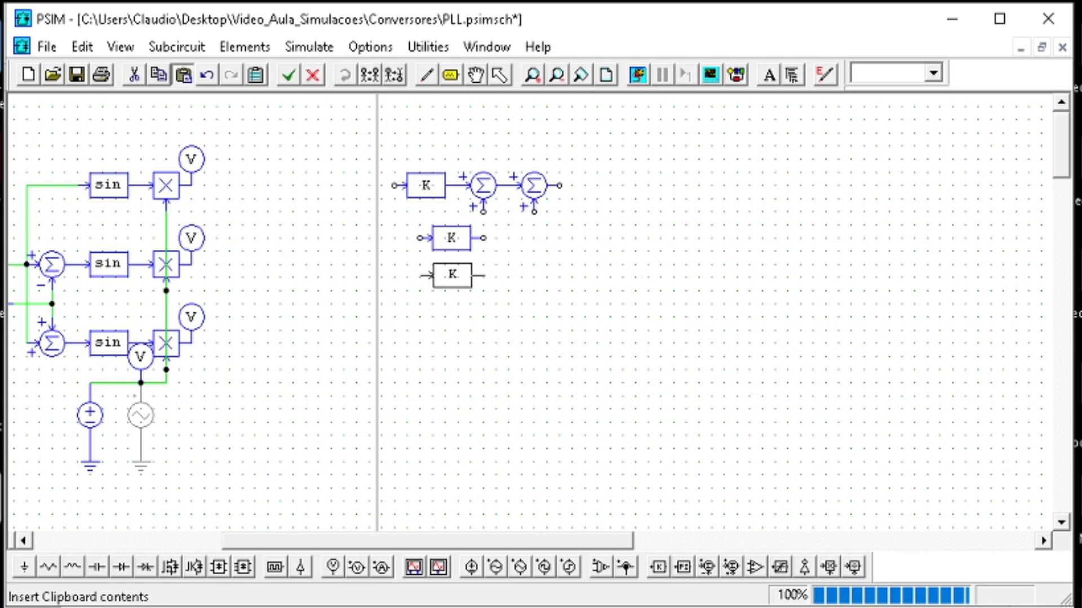
{"action": "left_click", "coordinate": [453, 276]}
{"action": "left_click_drag", "start_coordinate": [624, 338], "coordinate": [380, 168]}
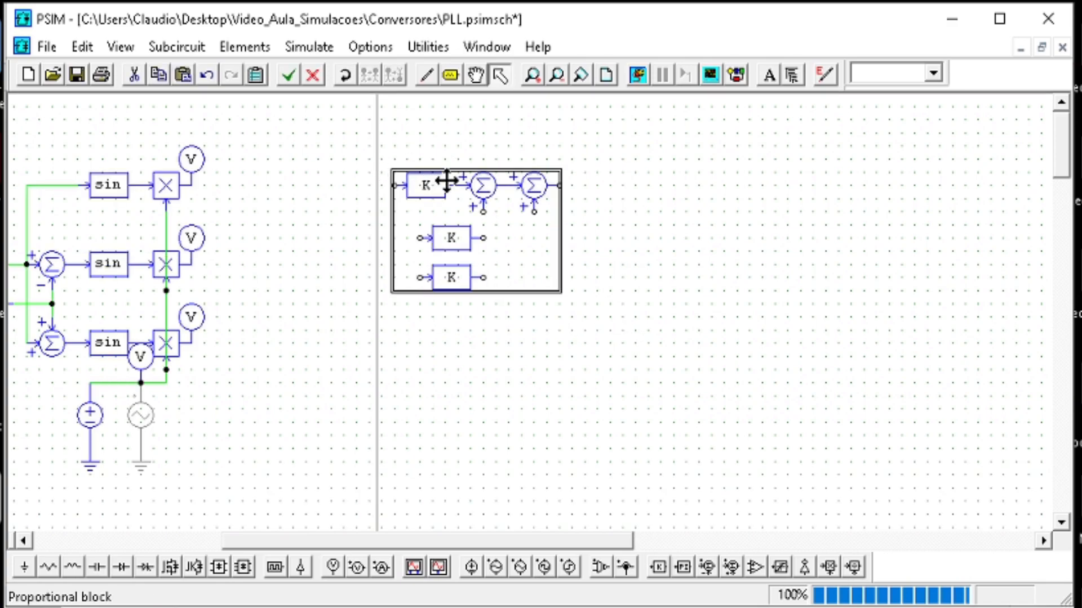
{"action": "key", "text": "ctrl+z"}
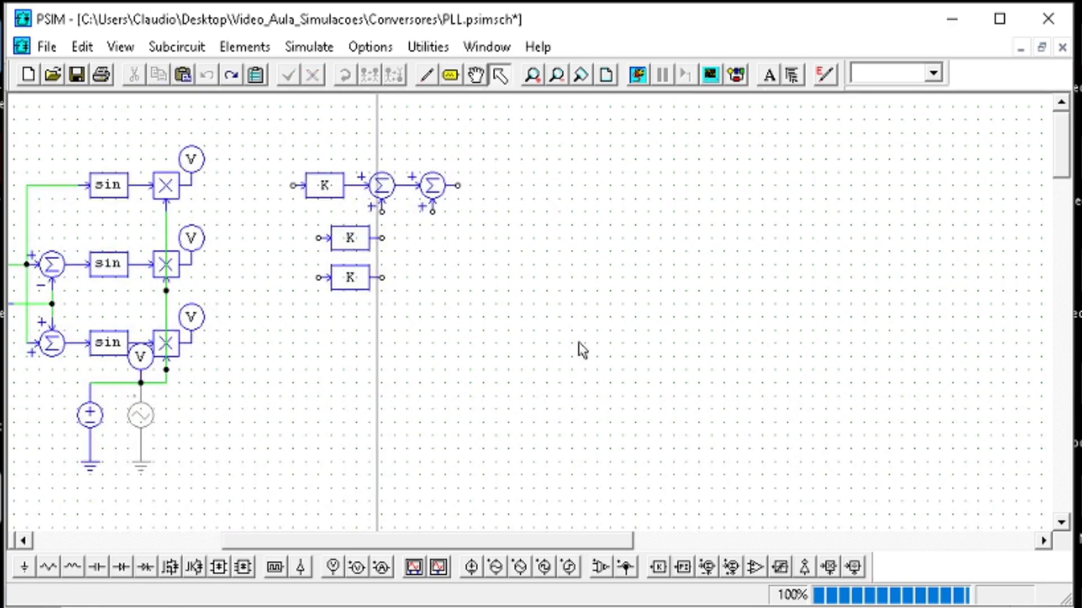
- Wire the upper copied gain block to the first summer's lower input, and shift the group slightly right
{"action": "left_click", "coordinate": [426, 74]}
{"action": "left_click_drag", "start_coordinate": [382, 238], "coordinate": [382, 212]}
{"action": "key", "text": "Escape"}
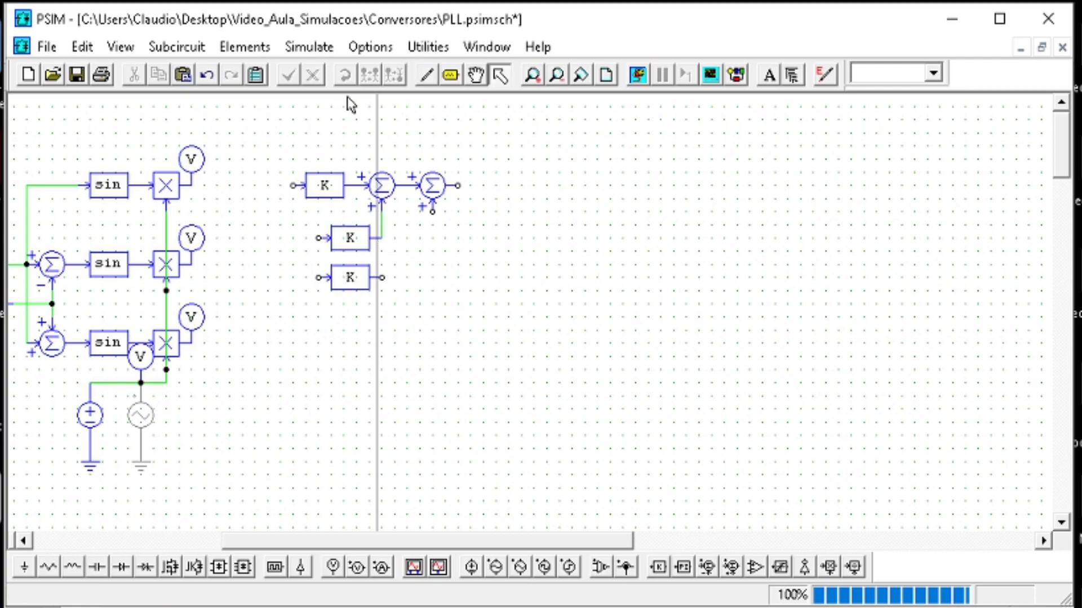
{"action": "left_click_drag", "start_coordinate": [519, 294], "coordinate": [363, 183]}
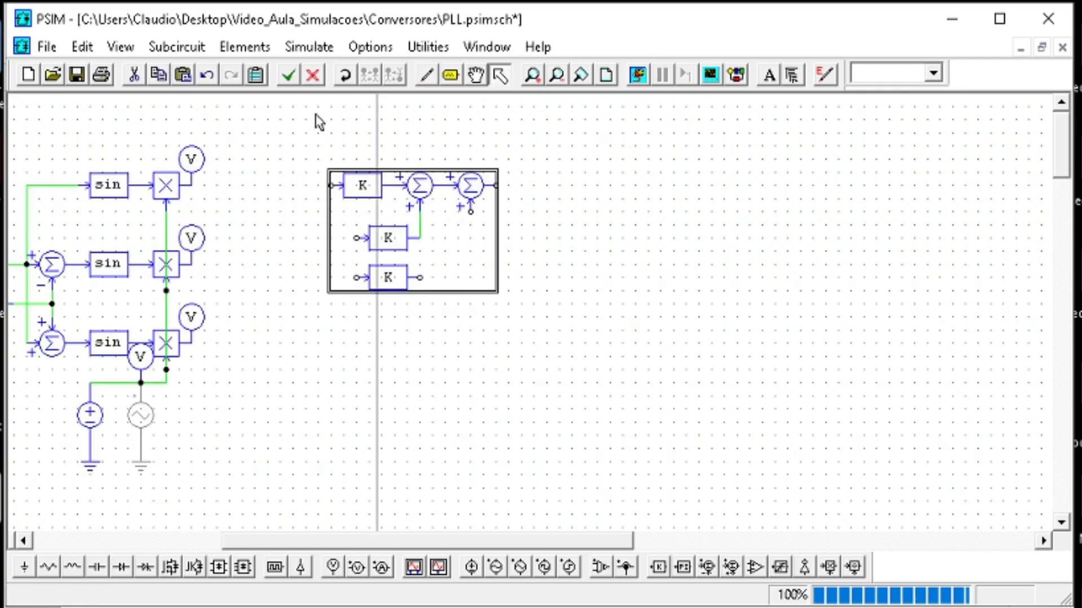
- Attach the labels Va, Vb and Vc to the outputs of the three multipliers
{"action": "left_click", "coordinate": [451, 75]}
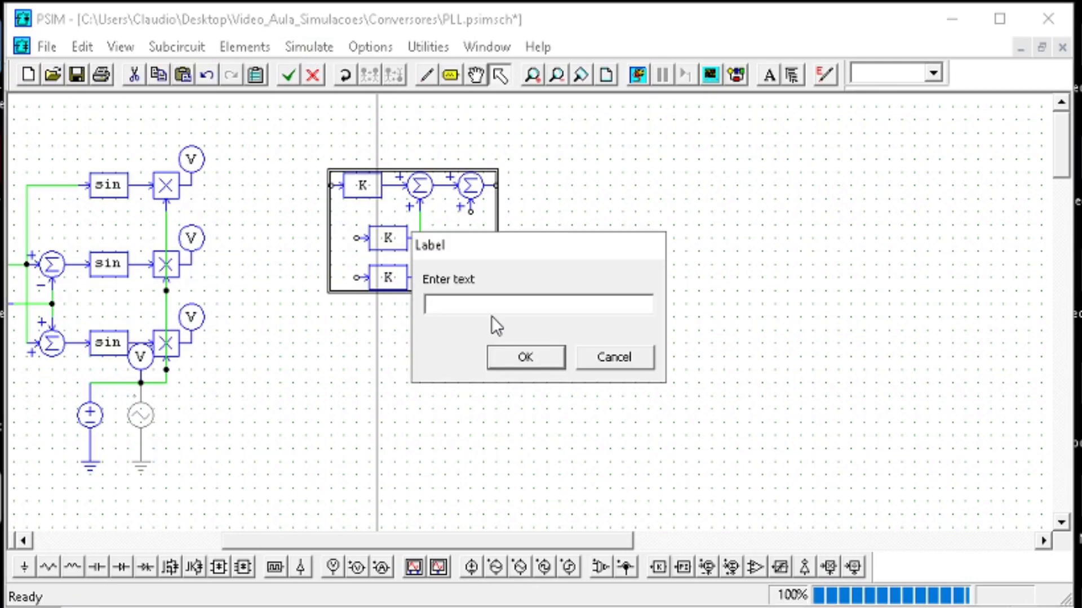
{"action": "type", "text": "Va"}
{"action": "key", "text": "Return"}
{"action": "left_click", "coordinate": [225, 204]}
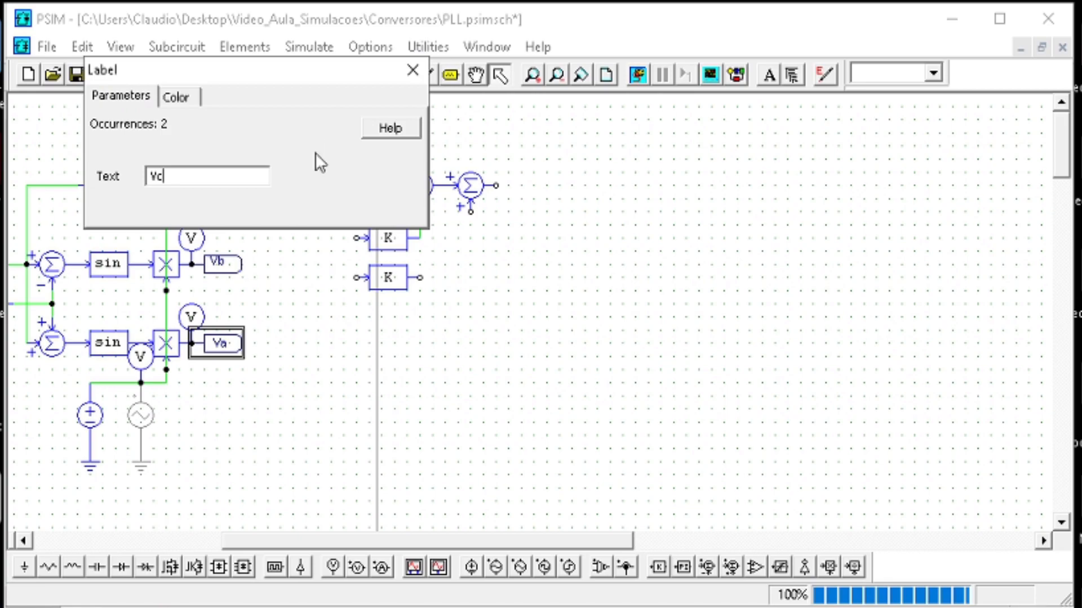
{"action": "key", "text": "Return"}
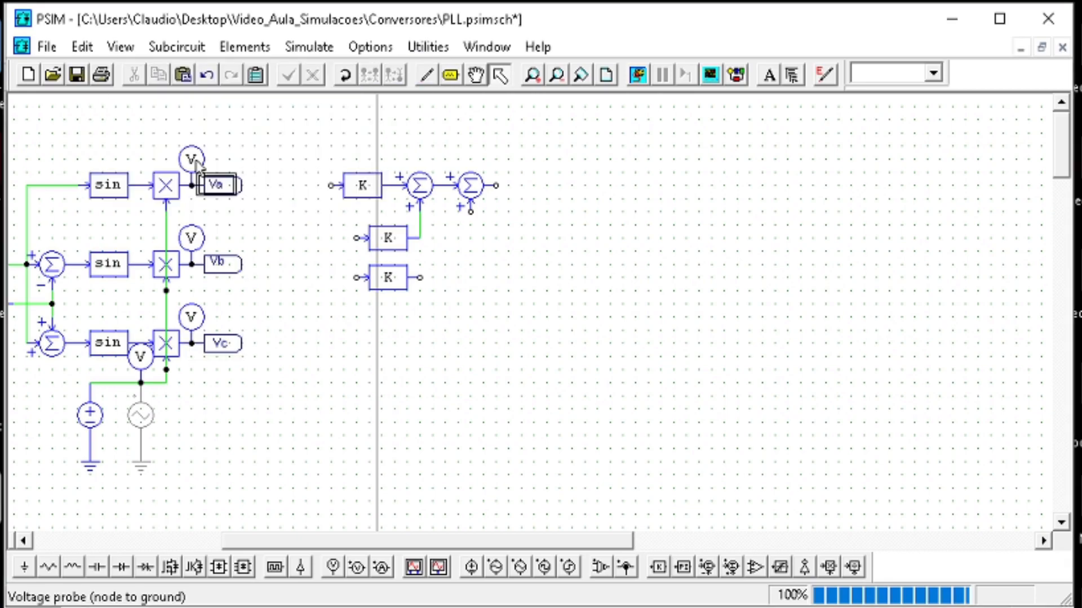
- Duplicate the Va, Vb and Vc labels and attach them to the inputs of the three new proportional blocks
{"action": "left_click_drag", "start_coordinate": [274, 387], "coordinate": [186, 154]}
{"action": "key", "text": "ctrl+v"}
{"action": "left_click_drag", "start_coordinate": [302, 248], "coordinate": [304, 185]}
{"action": "left_click_drag", "start_coordinate": [308, 330], "coordinate": [330, 238]}
{"action": "left_click", "coordinate": [299, 416]}
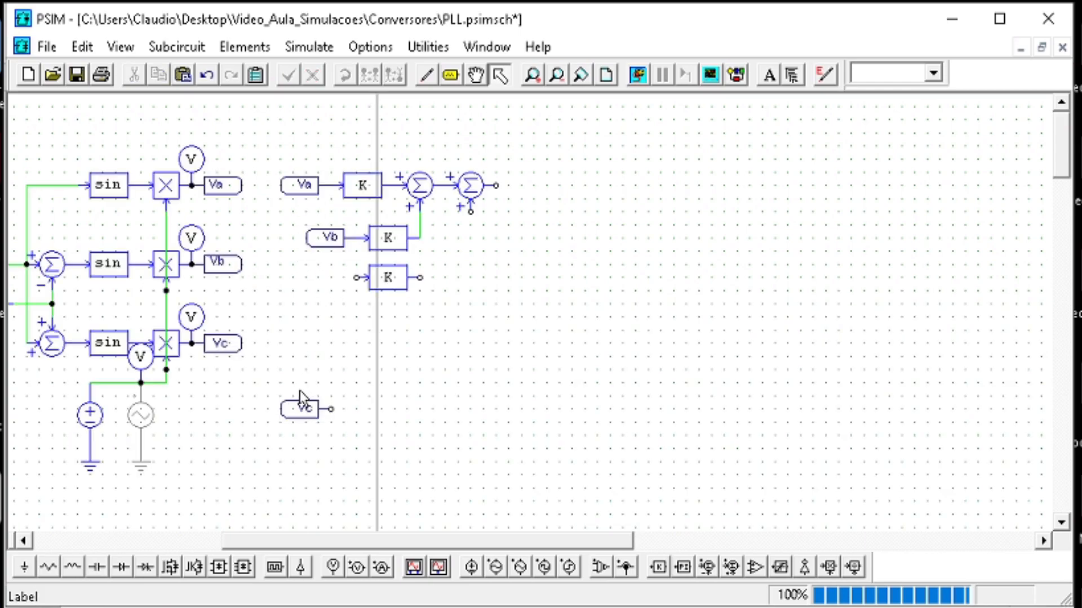
{"action": "left_click", "coordinate": [307, 408]}
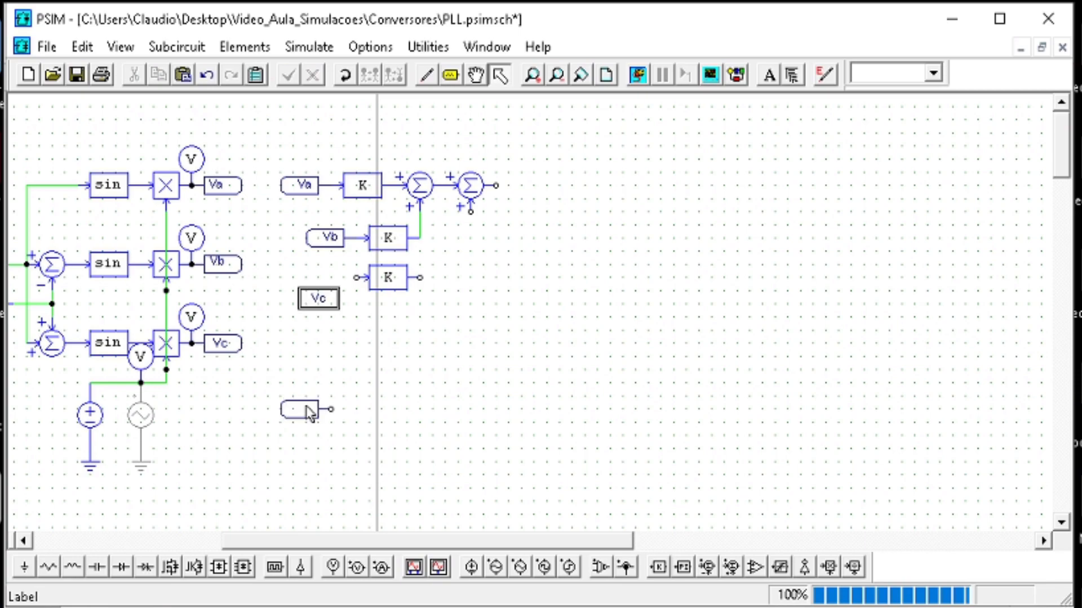
{"action": "key", "text": "ctrl+z"}
{"action": "left_click_drag", "start_coordinate": [311, 412], "coordinate": [332, 277]}
- Wire the Vc gain block to the second summer's lower input, and move the summing network below the PLL circuit
{"action": "left_click", "coordinate": [426, 74]}
{"action": "mouse_move", "coordinate": [419, 277]}
{"action": "left_mouse_down"}
{"action": "mouse_move", "coordinate": [483, 262]}
{"action": "mouse_move", "coordinate": [471, 213]}
{"action": "left_mouse_up"}
{"action": "key", "text": "Escape"}
{"action": "left_click_drag", "start_coordinate": [560, 329], "coordinate": [273, 152]}
{"action": "left_click_drag", "start_coordinate": [392, 197], "coordinate": [419, 448]}
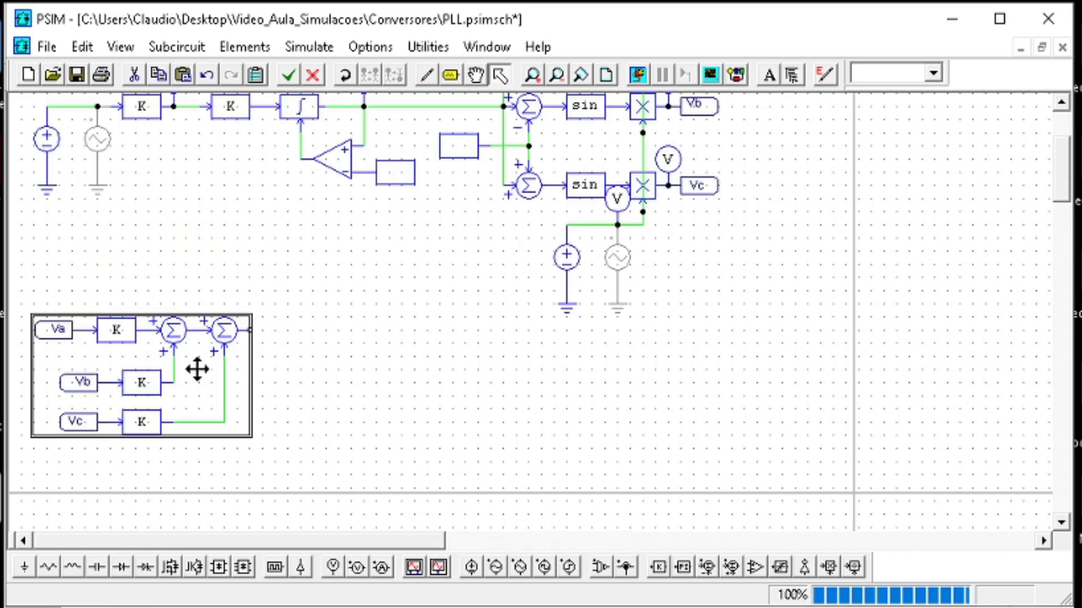
{"action": "left_click_drag", "start_coordinate": [197, 370], "coordinate": [211, 461]}
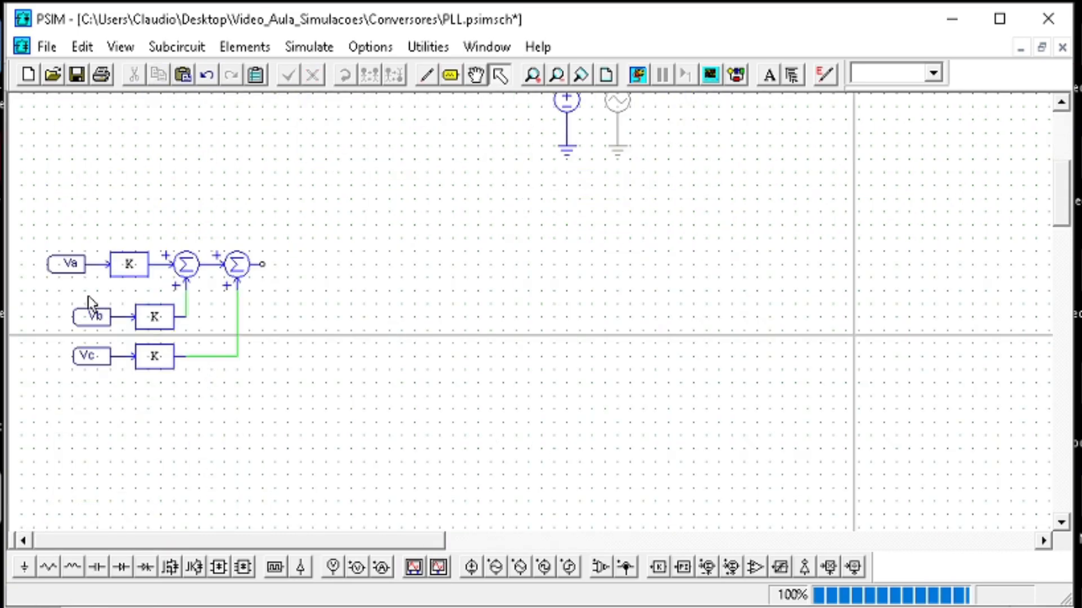
- Check the Va block's gain and set the gains of the Vb and Vc proportional blocks to -1/2
{"action": "left_click_drag", "start_coordinate": [116, 386], "coordinate": [32, 291]}
{"action": "double_click", "coordinate": [126, 266]}
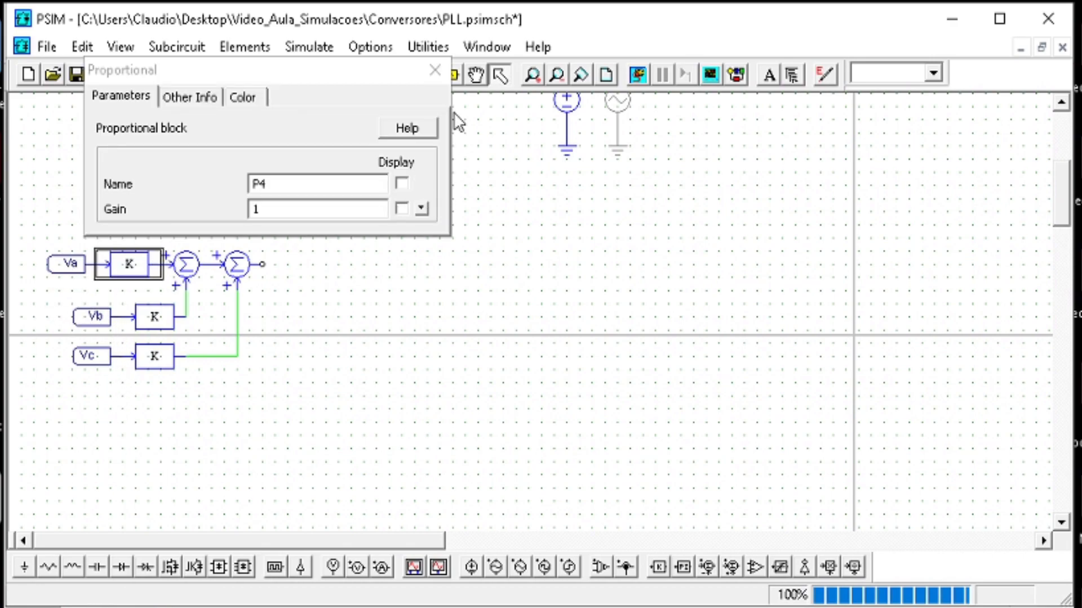
{"action": "left_click", "coordinate": [434, 70]}
{"action": "double_click", "coordinate": [154, 317]}
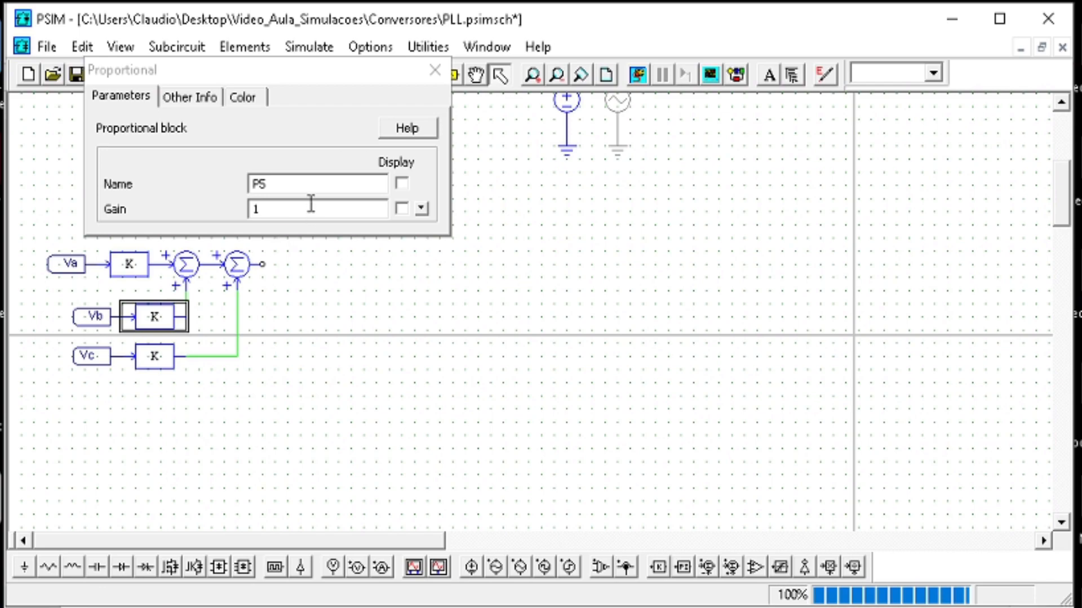
{"action": "double_click", "coordinate": [157, 363]}
- Add a copied proportional block at the second summer's output and set its gain to 3/2
{"action": "key", "text": "ctrl+v"}
{"action": "left_click", "coordinate": [292, 263]}
{"action": "double_click", "coordinate": [295, 263]}
{"action": "left_click", "coordinate": [317, 212]}
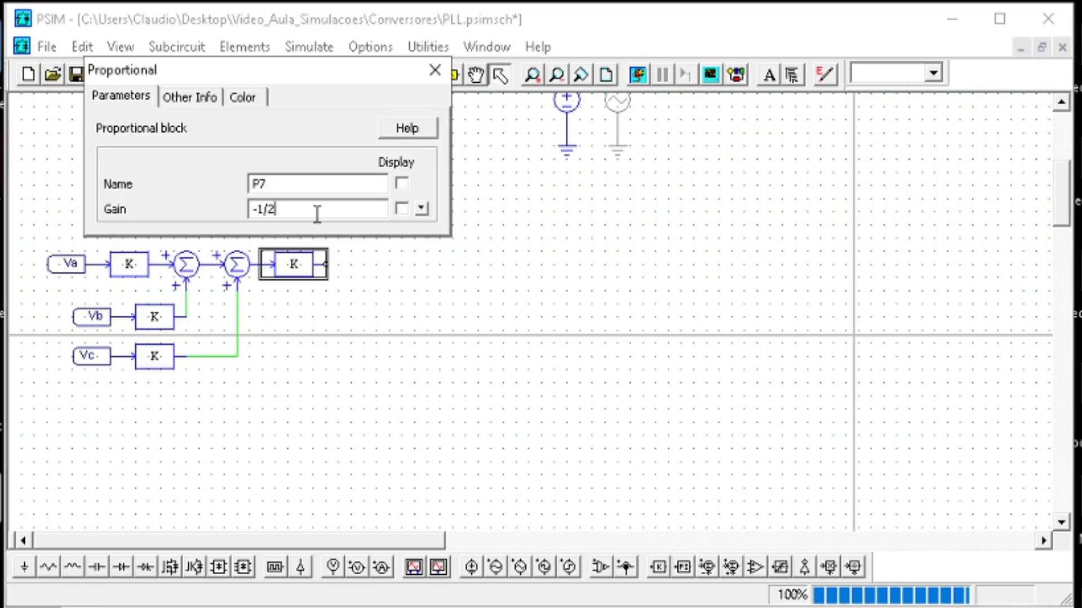
{"action": "type", "text": "3/2"}
{"action": "left_click", "coordinate": [434, 282]}
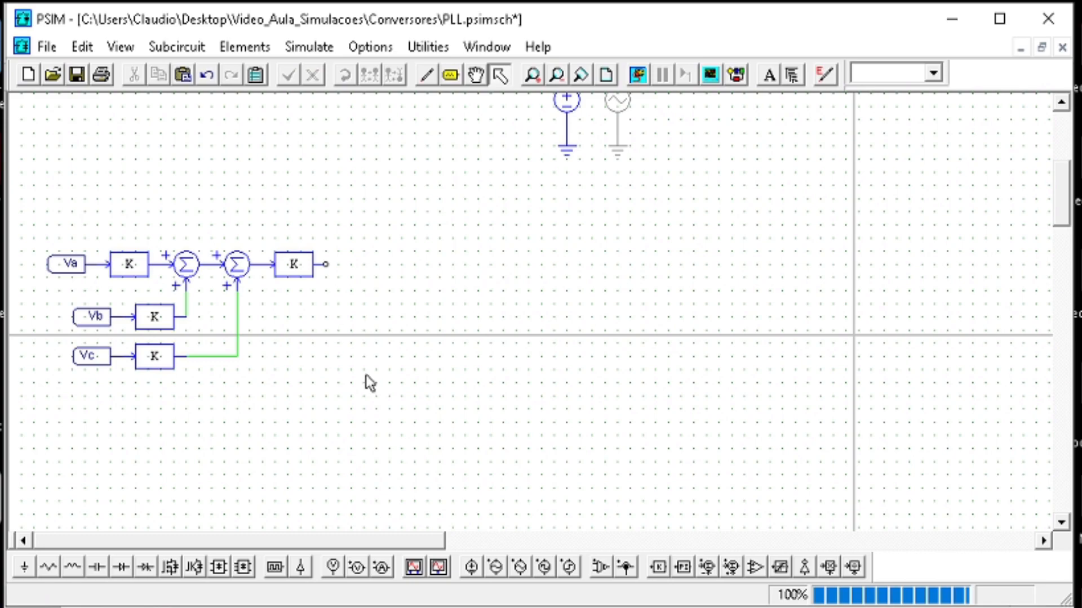
- Copy the complete Va, Vb, Vc summing network and place the duplicate directly beneath the original
{"action": "left_click_drag", "start_coordinate": [409, 429], "coordinate": [16, 213]}
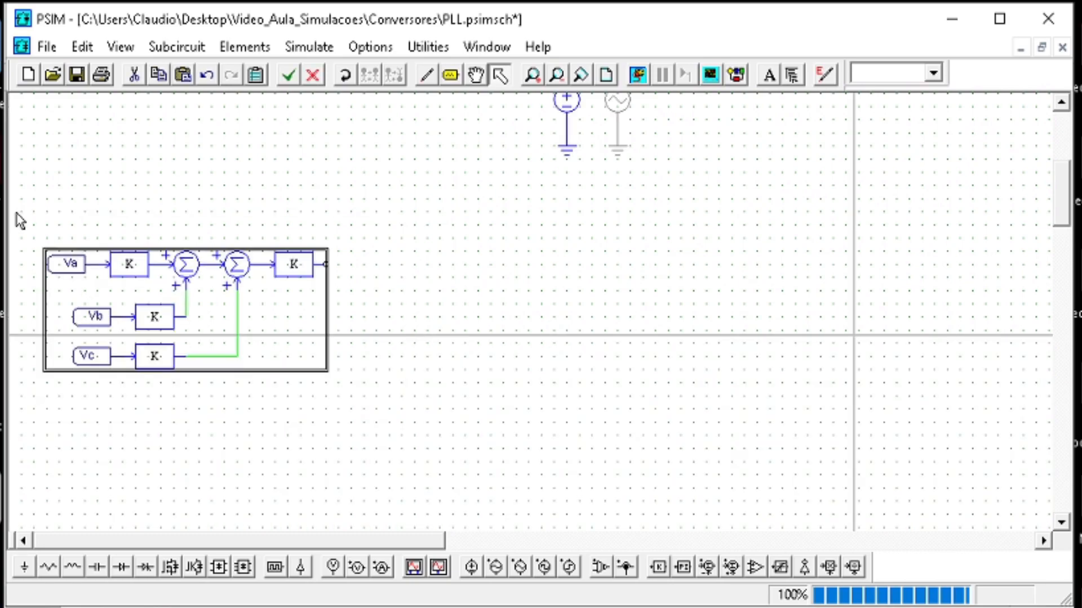
{"action": "key", "text": "ctrl+c"}
{"action": "key", "text": "ctrl+v"}
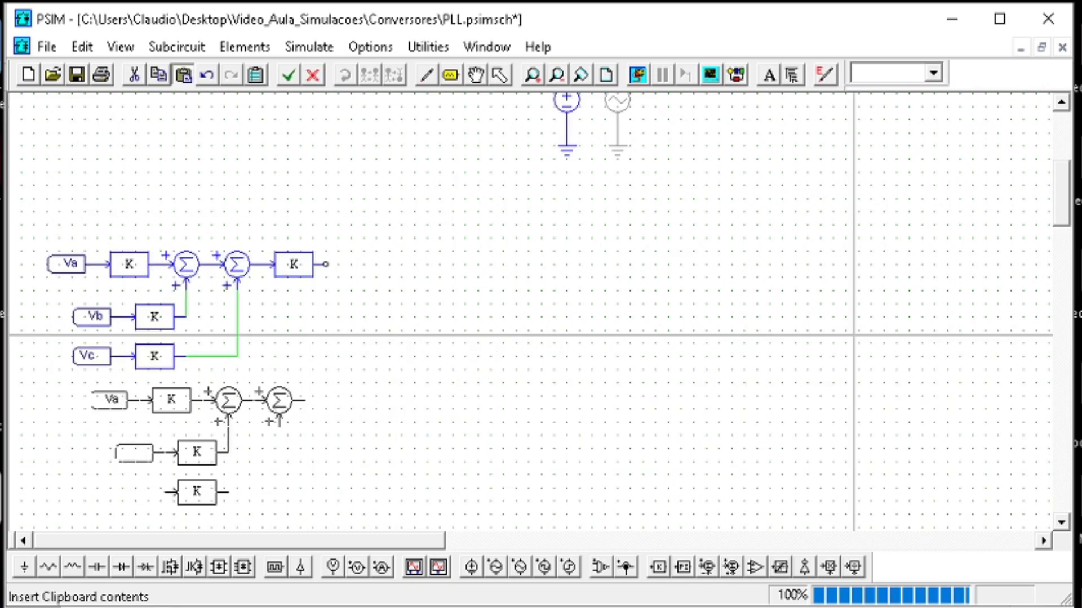
{"action": "left_click", "coordinate": [53, 398]}
- Place voltage probes on the outputs of both summing networks, naming the upper network's probe Valpha
{"action": "key", "text": "v"}
{"action": "left_click", "coordinate": [313, 231]}
{"action": "key", "text": "Escape"}
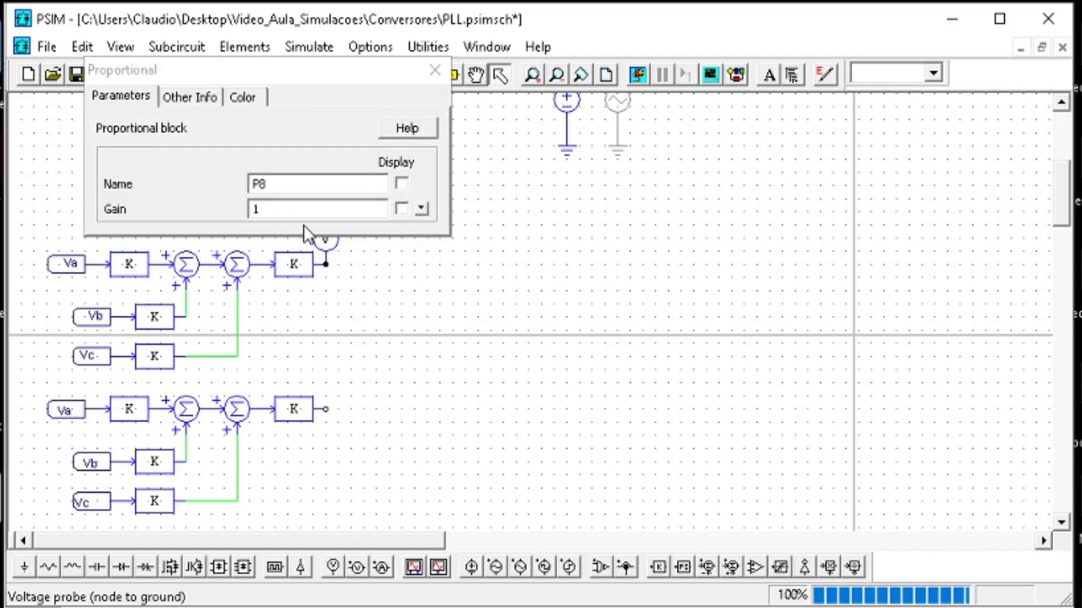
{"action": "type", "text": "Vbet"}
{"action": "left_click", "coordinate": [325, 241]}
{"action": "scroll", "coordinate": [323, 230], "scroll_direction": "down", "scroll_amount": 2}
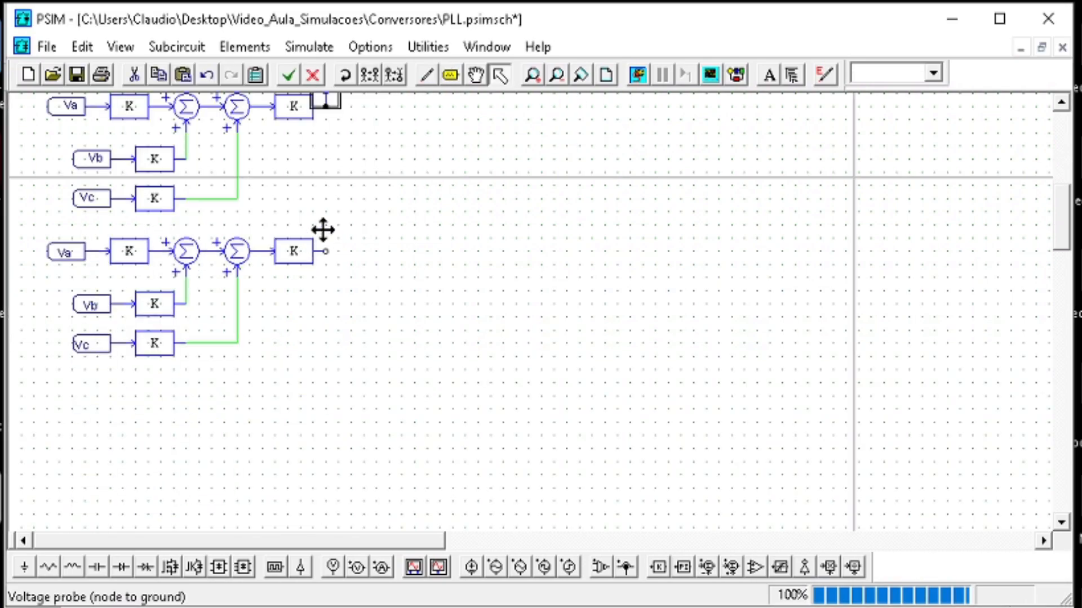
{"action": "double_click", "coordinate": [325, 99]}
{"action": "type", "text": "Valpha"}
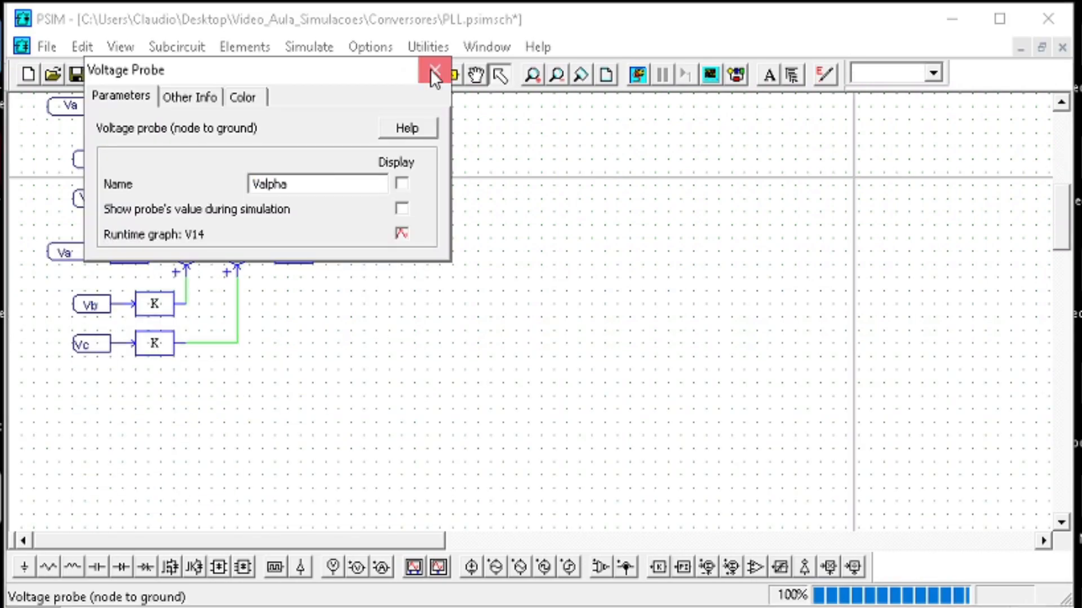
{"action": "left_click", "coordinate": [435, 70]}
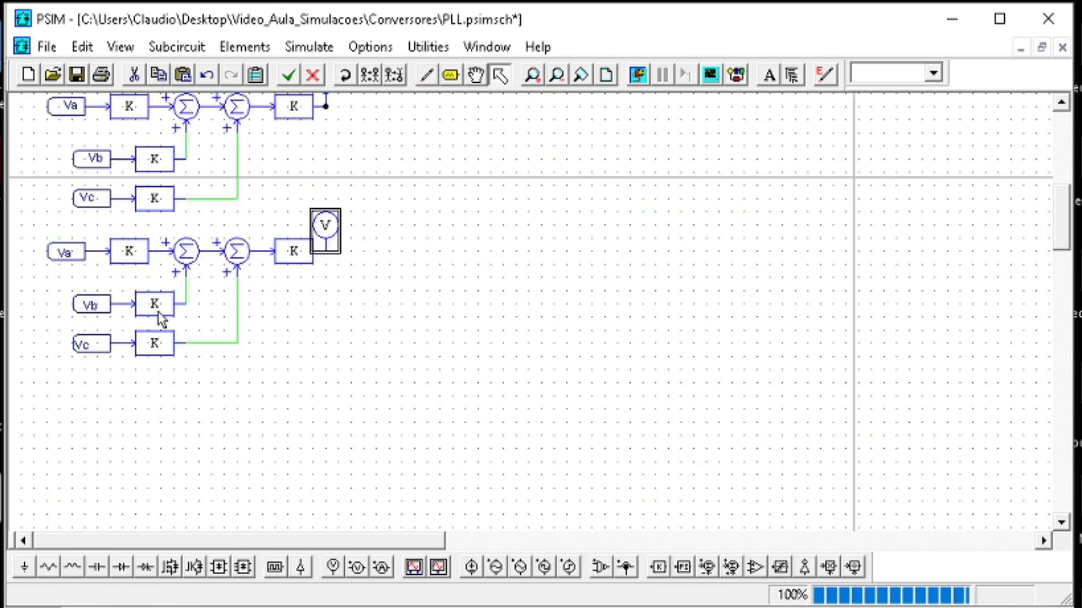
- Delete the first summer, the Va gain block, the Va label and the leftover Vb wire from the lower network
{"action": "left_click", "coordinate": [171, 253]}
{"action": "key", "text": "Delete"}
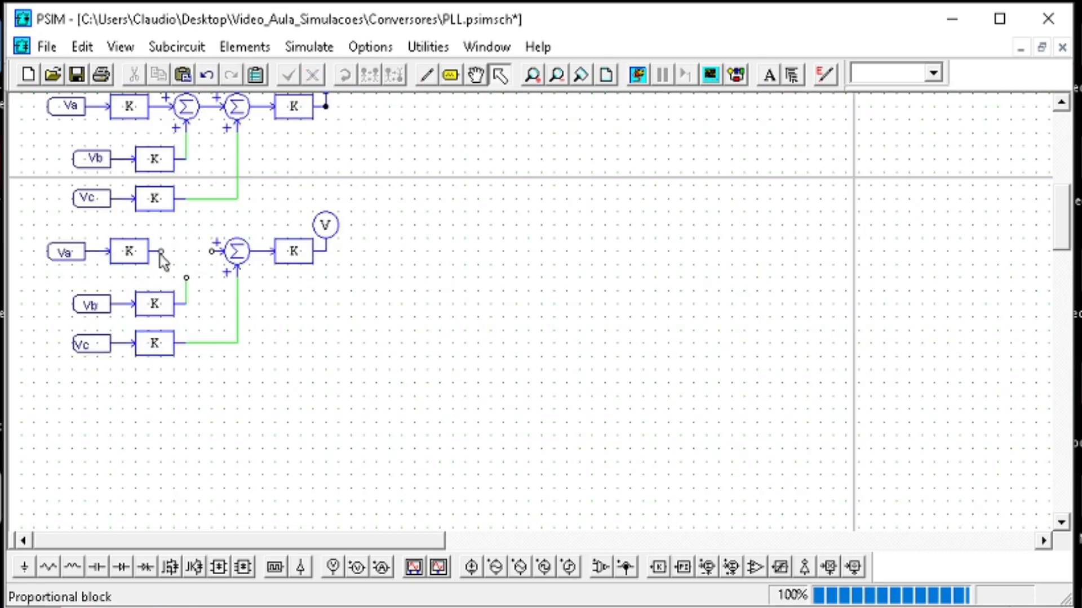
{"action": "left_click", "coordinate": [135, 254]}
{"action": "key", "text": "Delete"}
{"action": "left_click", "coordinate": [84, 255]}
{"action": "key", "text": "Delete"}
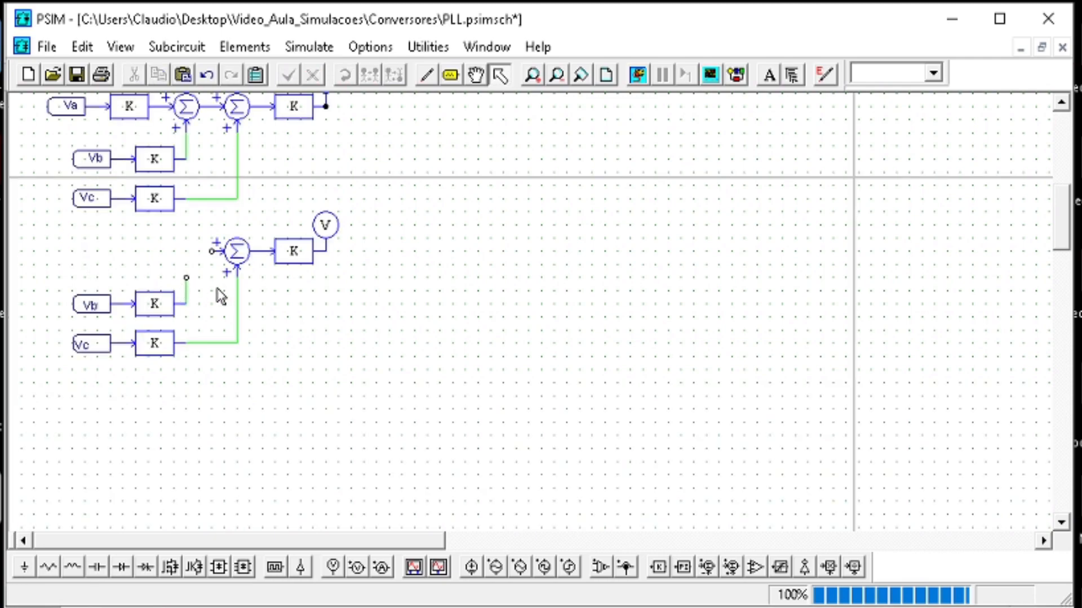
{"action": "left_click", "coordinate": [186, 290]}
{"action": "key", "text": "Delete"}
- Move the lower network's Vb label and gain block onto the remaining summer's input, and shift its Vc branch right
{"action": "left_click_drag", "start_coordinate": [200, 321], "coordinate": [68, 286]}
{"action": "left_click_drag", "start_coordinate": [154, 304], "coordinate": [180, 251]}
{"action": "left_click_drag", "start_coordinate": [212, 382], "coordinate": [69, 309]}
{"action": "left_click_drag", "start_coordinate": [154, 343], "coordinate": [193, 343]}
{"action": "left_click", "coordinate": [319, 367]}
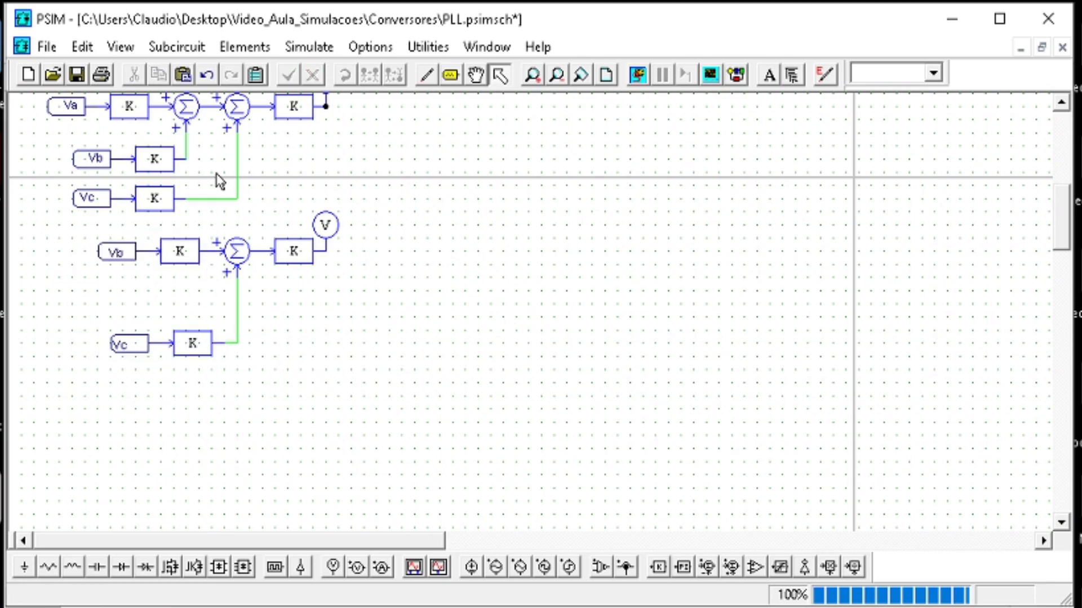
- Save the schematic and examine the gains of the lower network's proportional blocks in the abc_dq2 reference schematic
{"action": "left_click", "coordinate": [76, 74]}
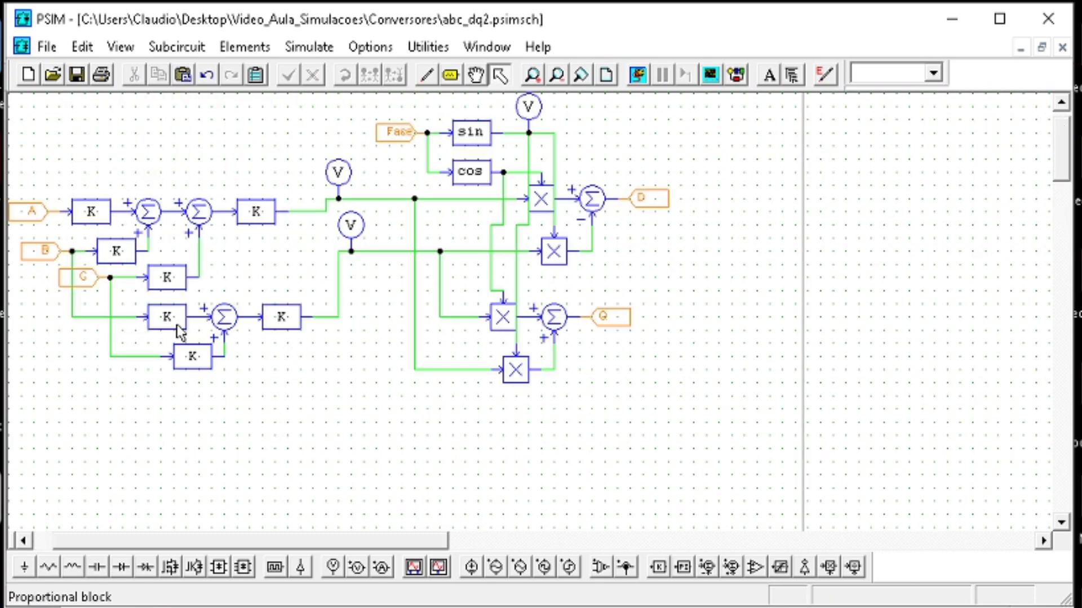
{"action": "double_click", "coordinate": [178, 326]}
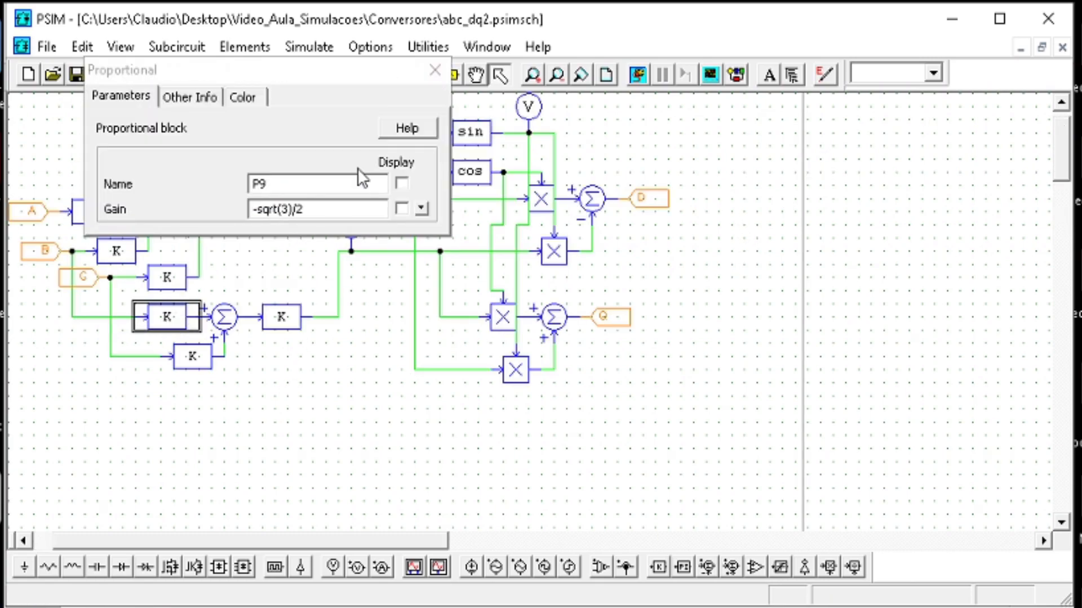
{"action": "left_click", "coordinate": [440, 80]}
{"action": "left_click", "coordinate": [191, 356]}
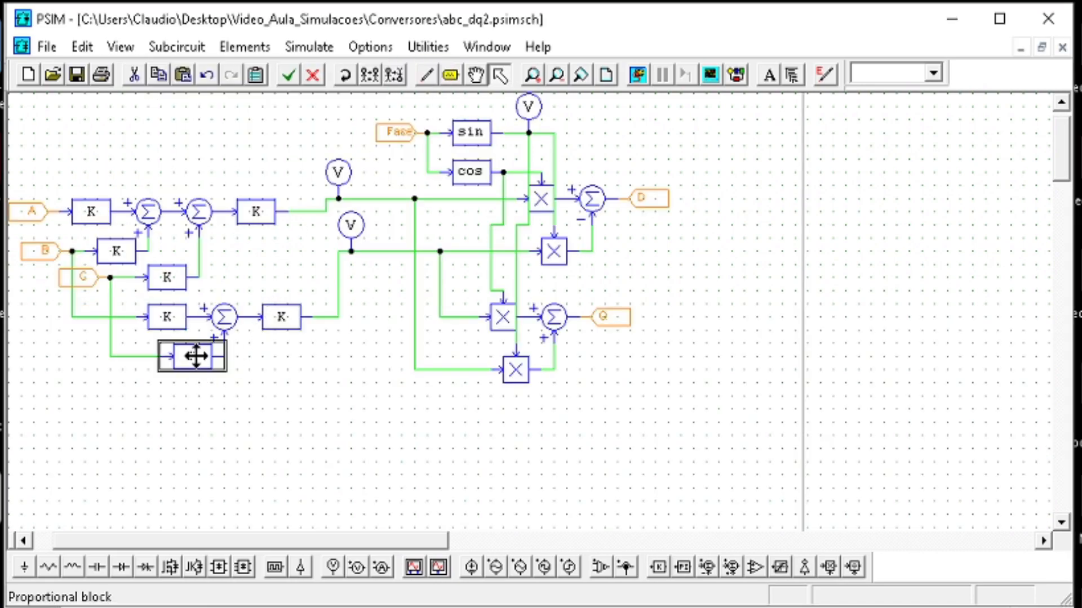
{"action": "double_click", "coordinate": [282, 318]}
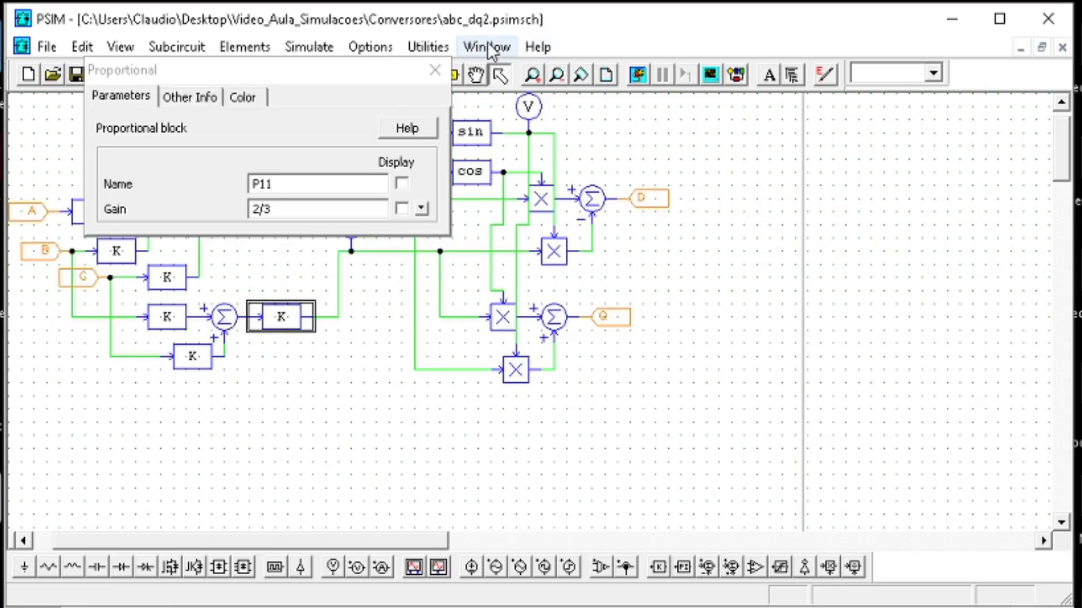
{"action": "left_click", "coordinate": [445, 66]}
{"action": "left_click", "coordinate": [254, 210]}
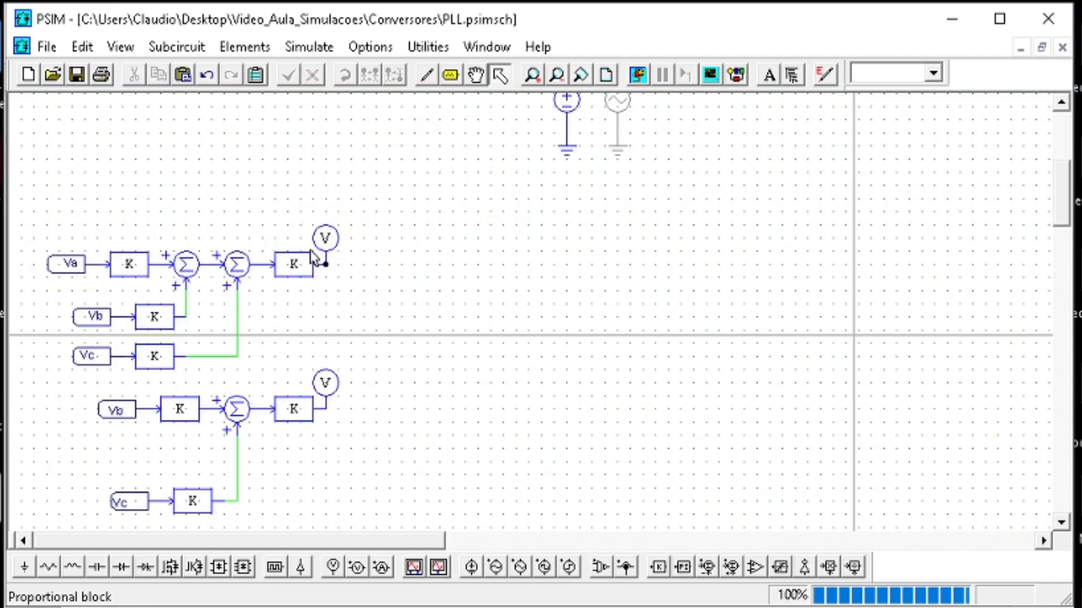
- Set the gain of the output proportional blocks in both summing networks to 2/3
{"action": "double_click", "coordinate": [304, 264]}
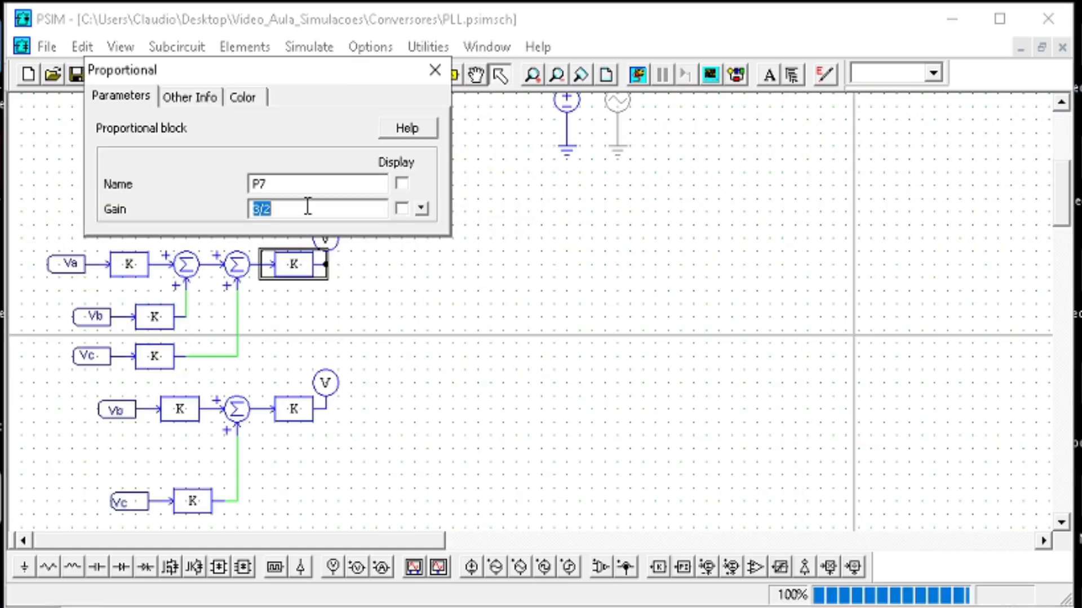
{"action": "type", "text": "2/3"}
{"action": "key", "text": "Return"}
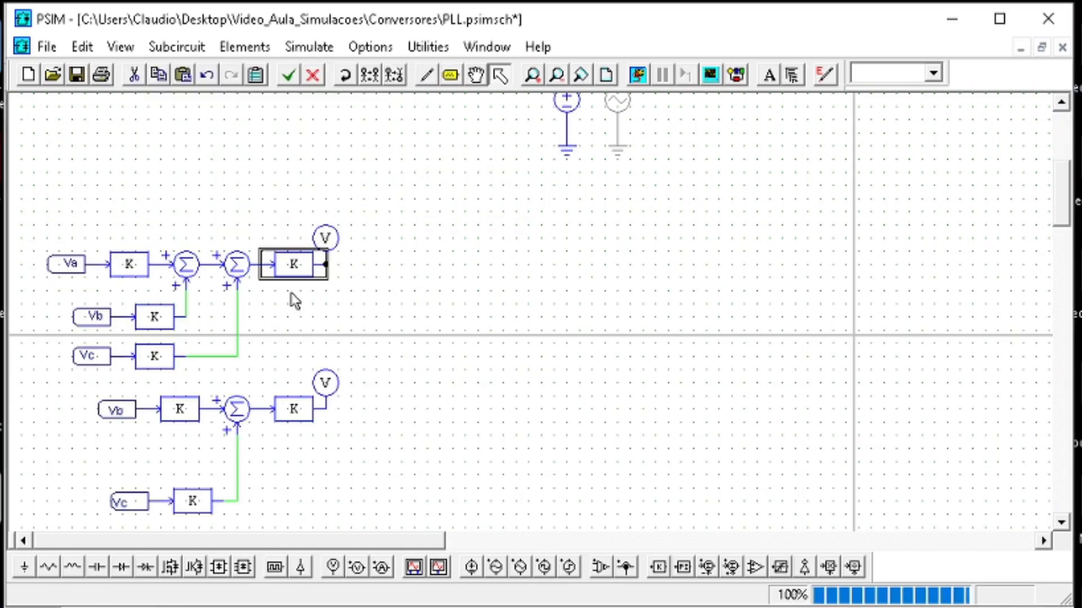
{"action": "double_click", "coordinate": [285, 406]}
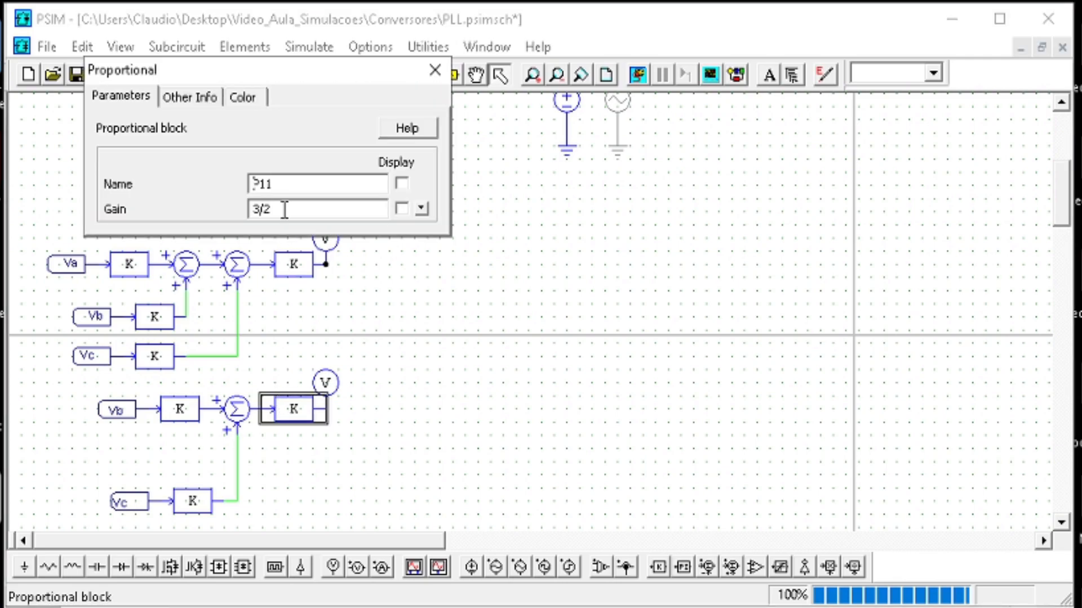
{"action": "left_click", "coordinate": [435, 70]}
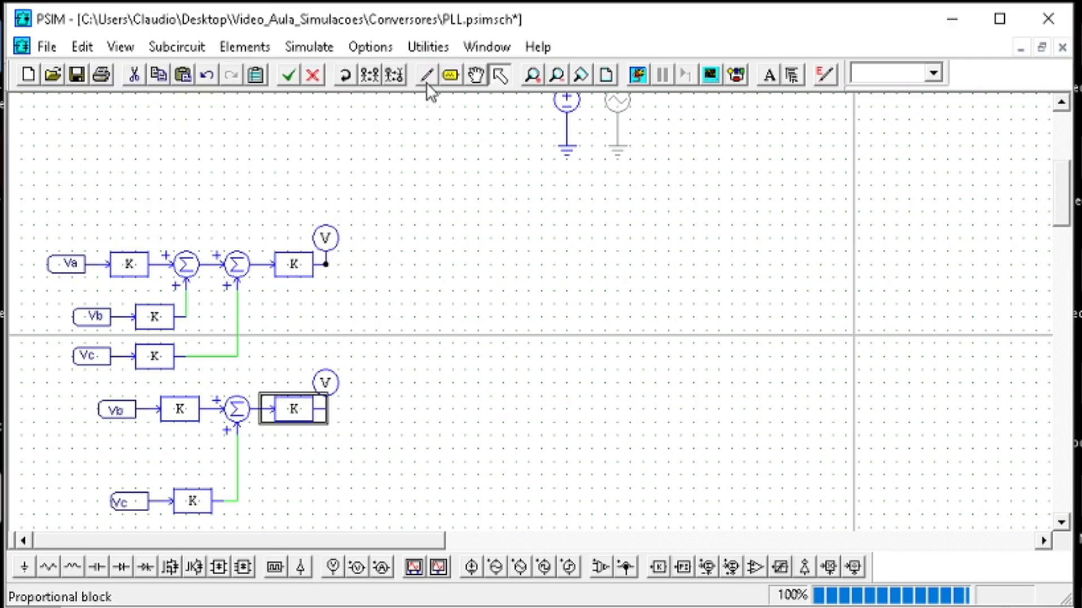
- Set the gain of the lower network's Vb proportional block to -sqrt(3)/2
{"action": "double_click", "coordinate": [178, 410]}
{"action": "left_click", "coordinate": [282, 209]}
{"action": "key", "text": "BackSpace"}
{"action": "key", "text": "BackSpace"}
{"action": "key", "text": "BackSpace"}
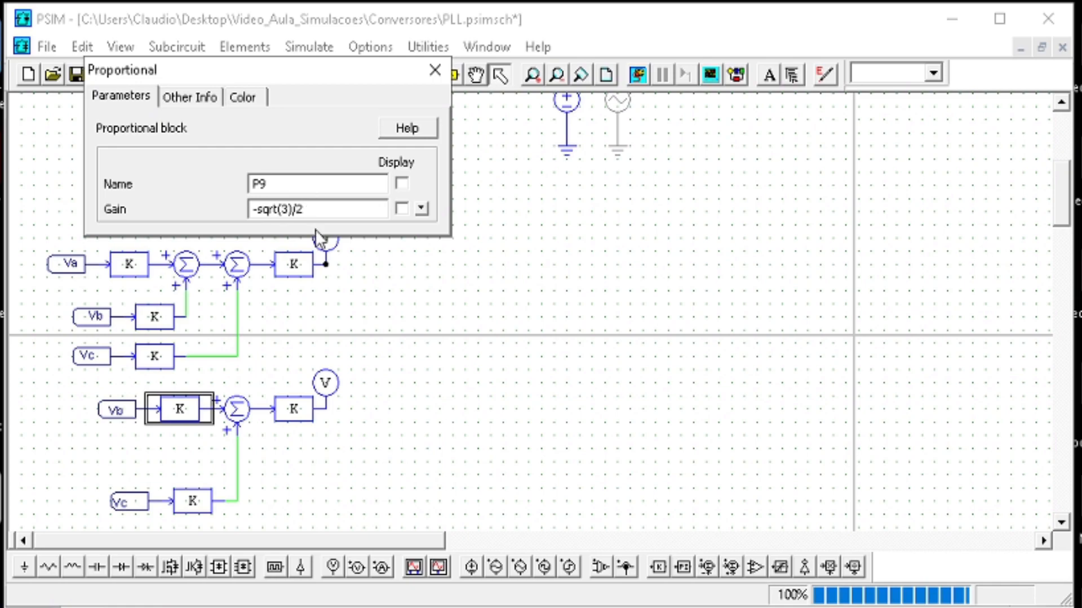
{"action": "key", "text": "Return"}
- Replace the lower network's Vc gain block with a copy of its Vb gain block
{"action": "left_click", "coordinate": [201, 481]}
{"action": "left_click", "coordinate": [192, 501]}
{"action": "key", "text": "Delete"}
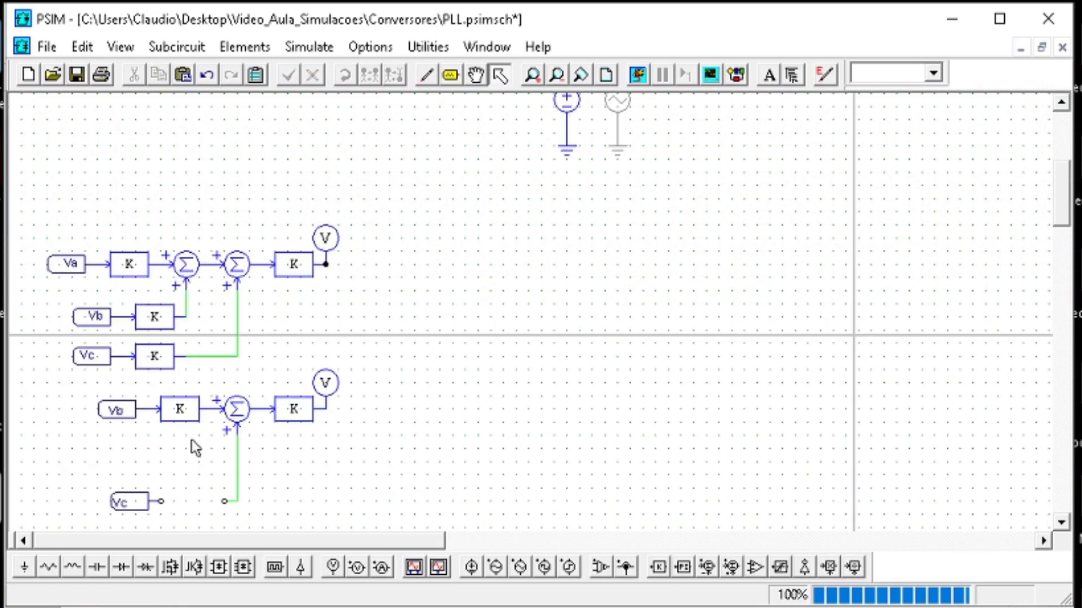
{"action": "left_click", "coordinate": [178, 420]}
{"action": "key", "text": "ctrl+c"}
{"action": "key", "text": "ctrl+v"}
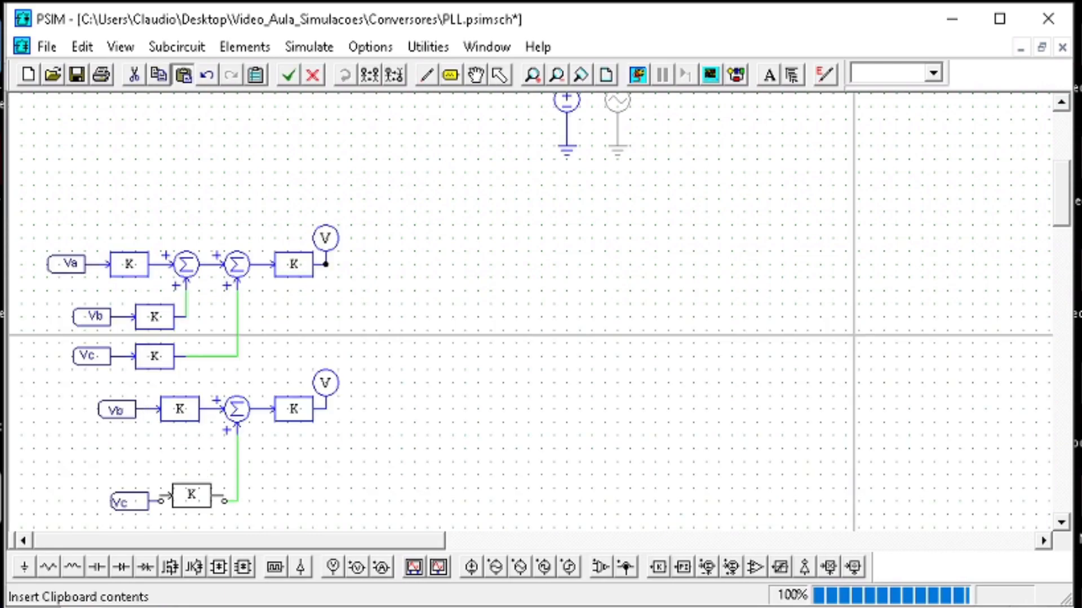
{"action": "left_click", "coordinate": [192, 499]}
- Change the lower network's Vc gain to sqrt(3)/2 by removing the minus sign
{"action": "double_click", "coordinate": [192, 500]}
{"action": "left_click", "coordinate": [259, 208]}
{"action": "key", "text": "BackSpace"}
{"action": "left_click", "coordinate": [434, 70]}
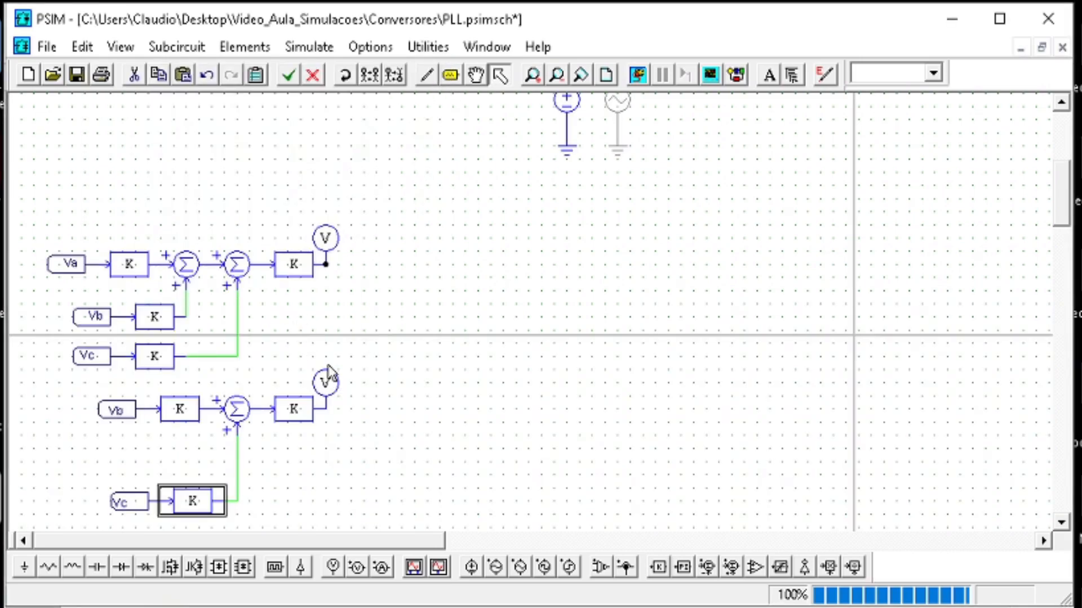
- Save the schematic and run the simulation
{"action": "left_click", "coordinate": [402, 344]}
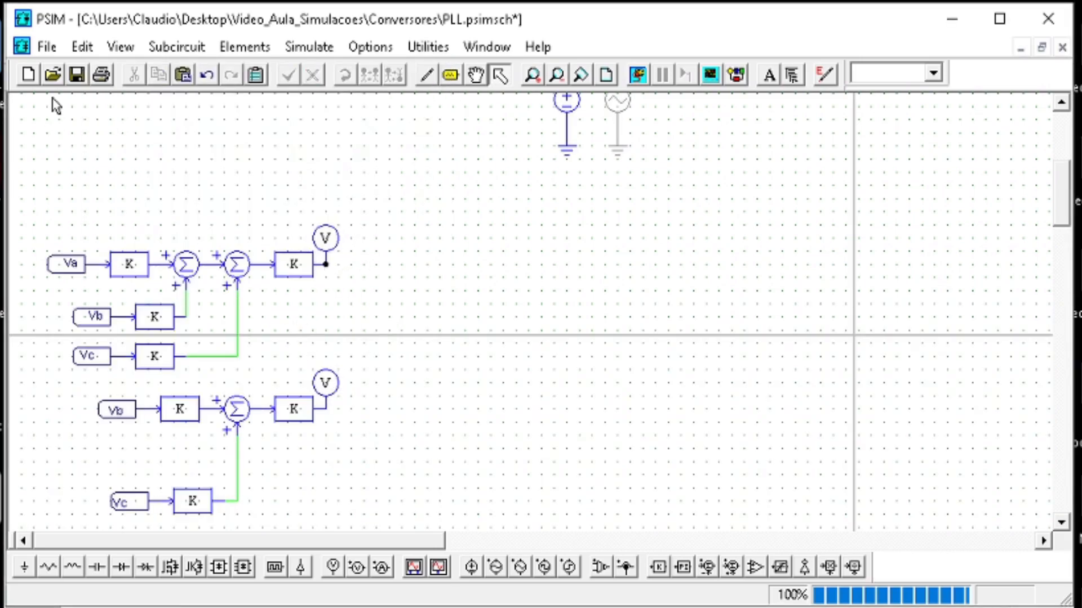
{"action": "left_click", "coordinate": [76, 74]}
{"action": "left_click", "coordinate": [634, 73]}
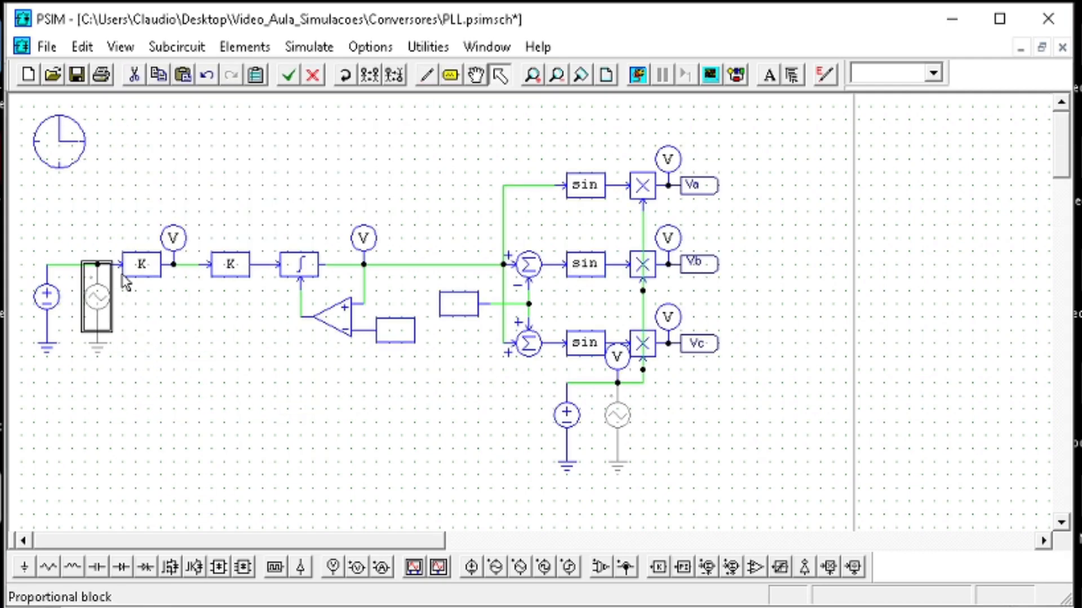
- Disable the sinusoidal source and its ground at the input of the first gain block
{"action": "left_click_drag", "start_coordinate": [141, 392], "coordinate": [81, 256]}
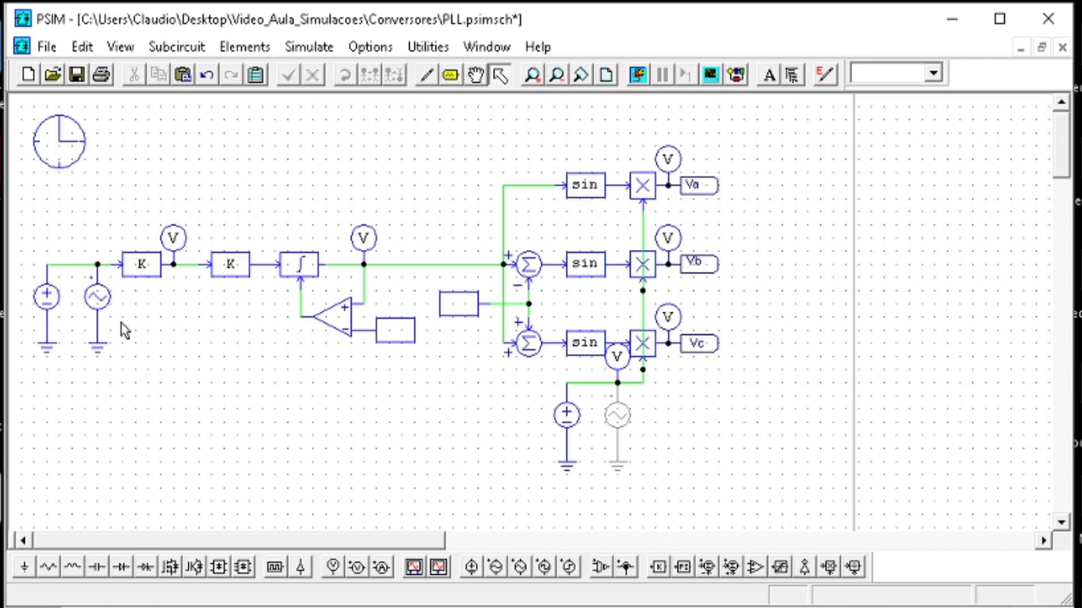
{"action": "right_click", "coordinate": [97, 290]}
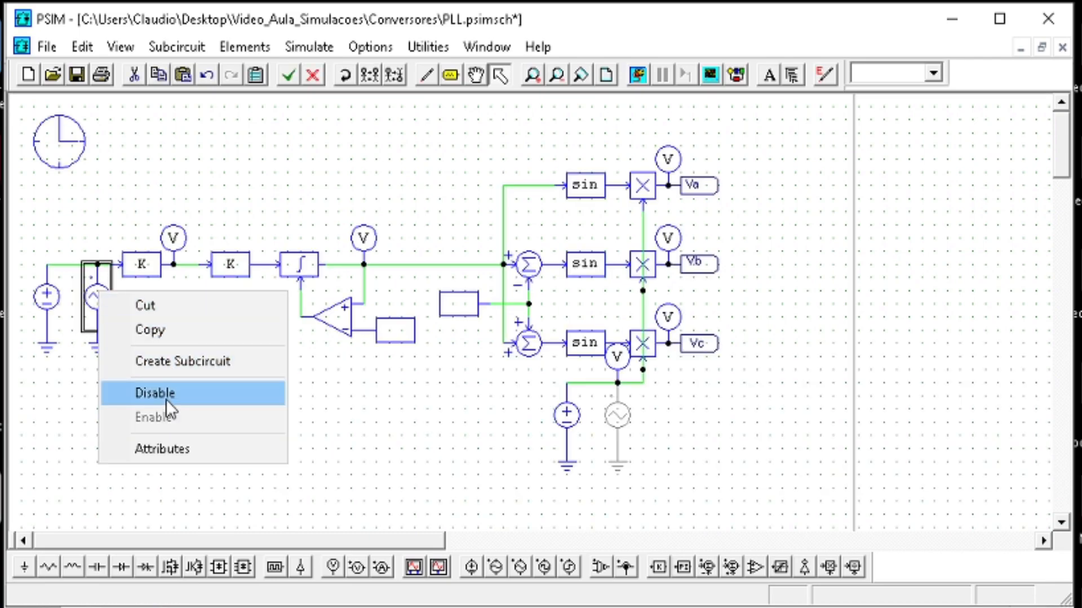
{"action": "left_click", "coordinate": [166, 398]}
{"action": "left_click", "coordinate": [105, 357]}
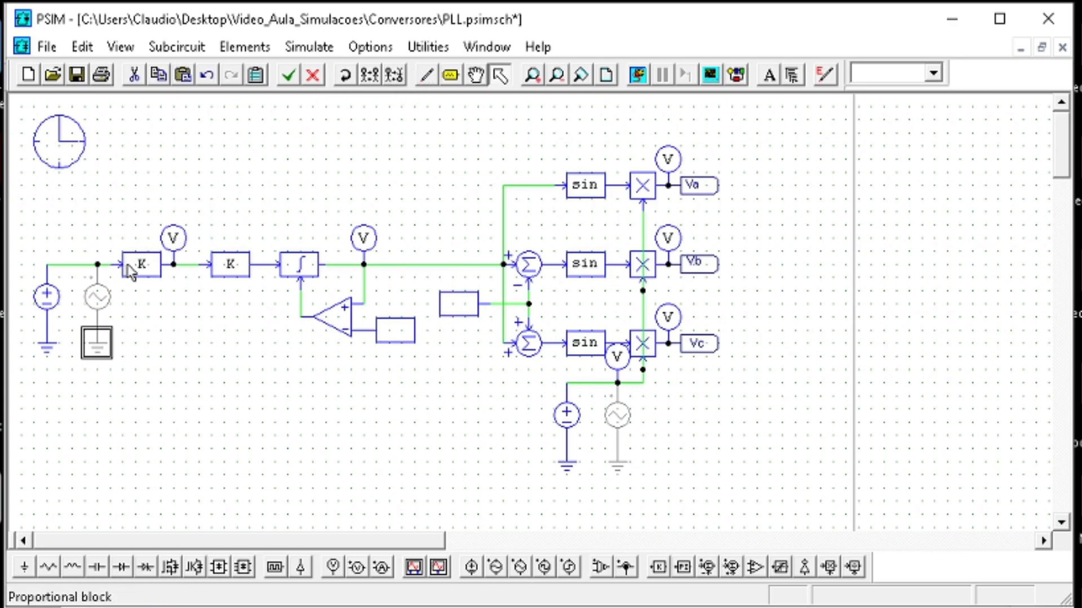
{"action": "left_click_drag", "start_coordinate": [139, 377], "coordinate": [85, 248]}
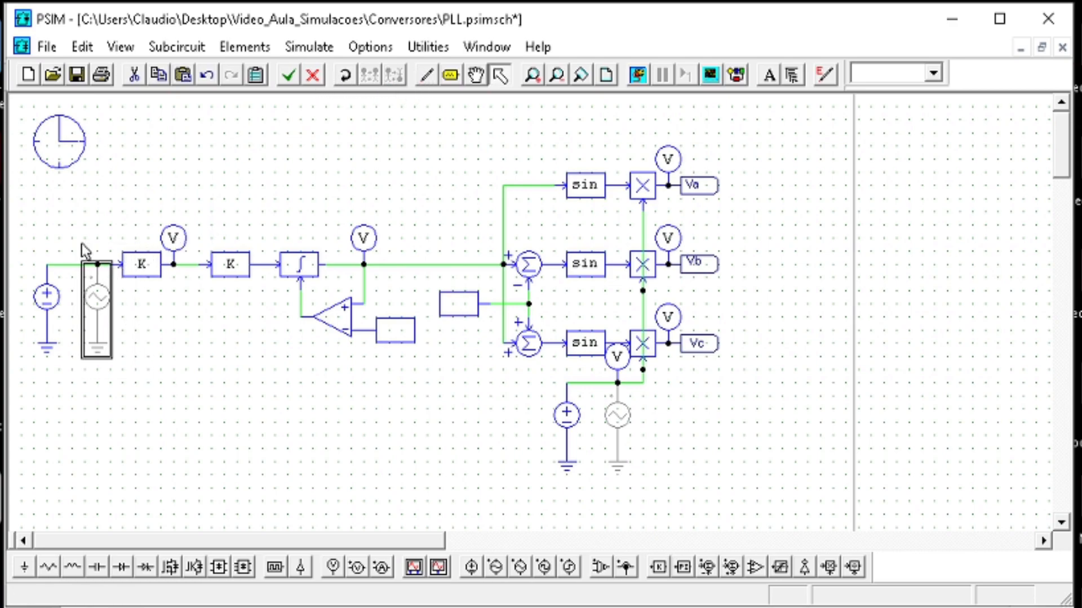
{"action": "left_click", "coordinate": [164, 188]}
- Save the schematic with the source disabled and rerun the simulation
{"action": "left_click", "coordinate": [77, 73]}
{"action": "left_click", "coordinate": [630, 75]}
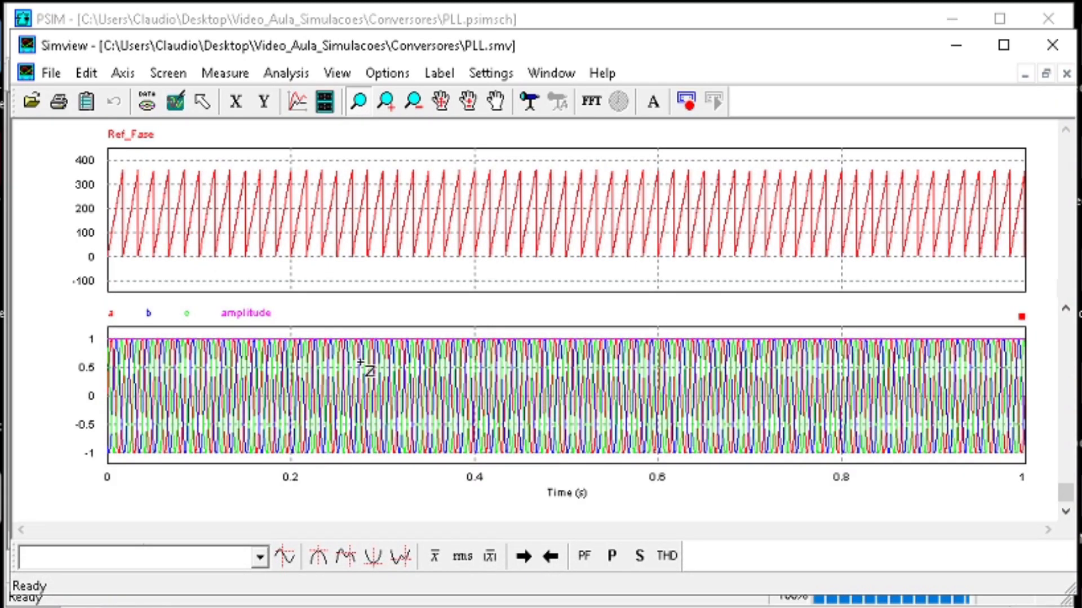
{"action": "double_click", "coordinate": [363, 369]}
{"action": "left_click", "coordinate": [789, 498]}
- Replace the Ref_Fase curve in the upper plot with Valpha and Vbeta, and examine the first 0.1 s of the waveforms
{"action": "double_click", "coordinate": [641, 213]}
{"action": "left_click", "coordinate": [641, 213]}
{"action": "left_click", "coordinate": [553, 293]}
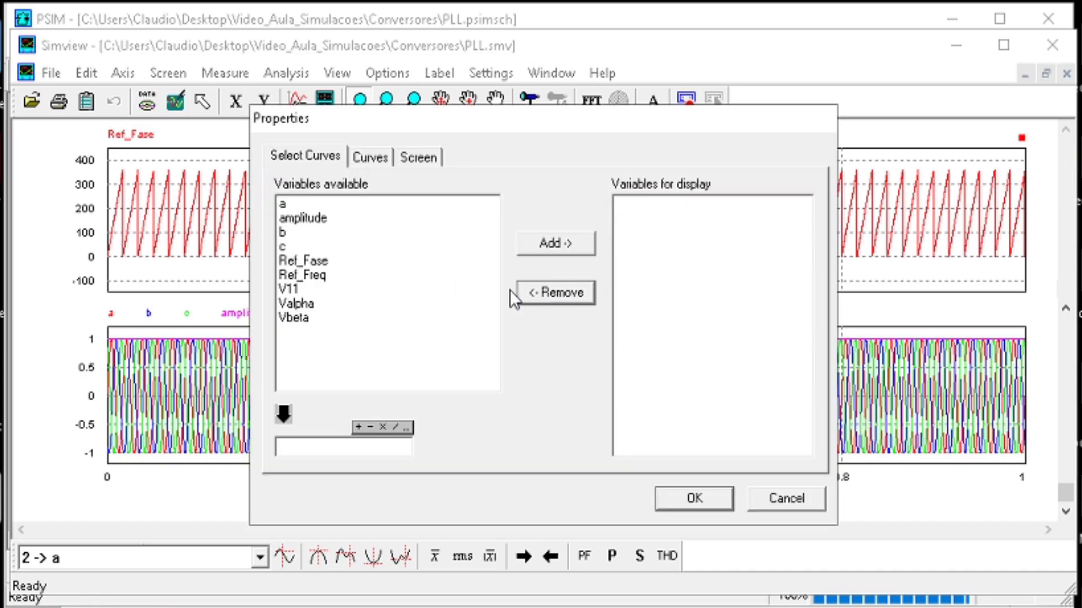
{"action": "left_click", "coordinate": [298, 303]}
{"action": "left_click", "coordinate": [309, 318], "text": "shift"}
{"action": "left_click", "coordinate": [580, 246]}
{"action": "left_click", "coordinate": [692, 499]}
{"action": "left_click_drag", "start_coordinate": [199, 270], "coordinate": [74, 140]}
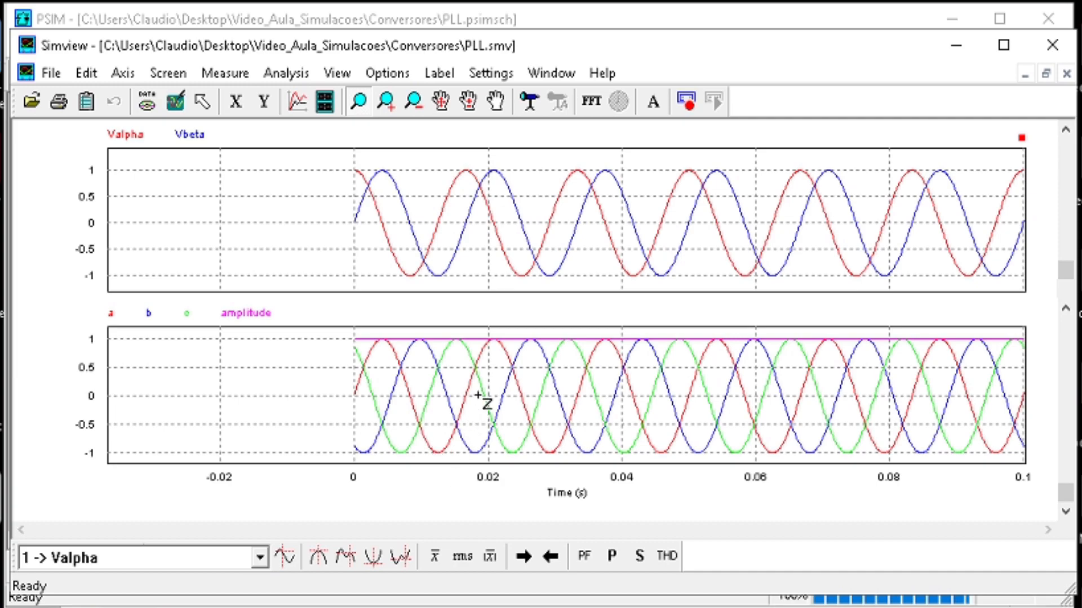
{"action": "left_click", "coordinate": [956, 45]}
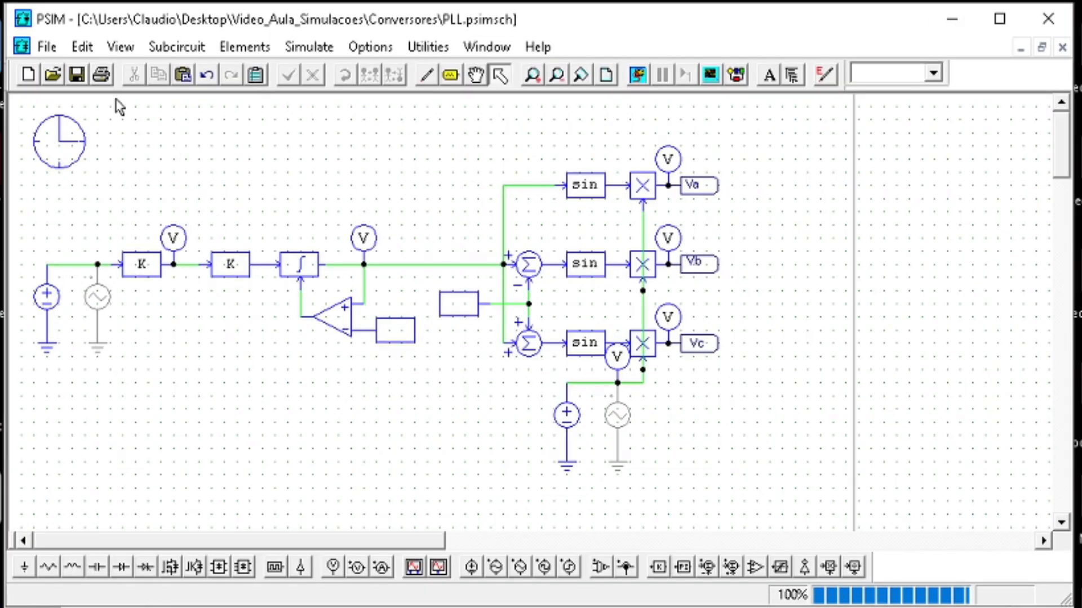
- Reposition the voltage probe at the lower summing network's output and save the schematic
{"action": "scroll", "coordinate": [320, 443], "scroll_direction": "down", "scroll_amount": 5}
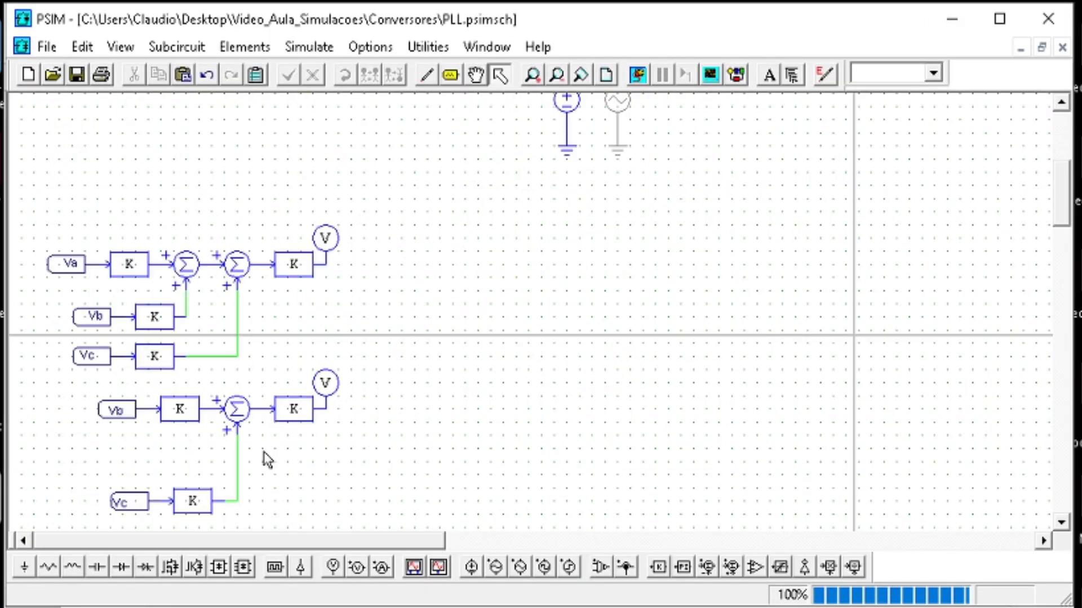
{"action": "scroll", "coordinate": [357, 459], "scroll_direction": "down", "scroll_amount": 5}
{"action": "scroll", "coordinate": [366, 380], "scroll_direction": "up", "scroll_amount": 5}
{"action": "left_click_drag", "start_coordinate": [347, 399], "coordinate": [325, 383]}
{"action": "left_click", "coordinate": [338, 237]}
{"action": "left_click", "coordinate": [394, 400]}
{"action": "left_click", "coordinate": [376, 383]}
{"action": "left_click", "coordinate": [443, 357]}
{"action": "left_click", "coordinate": [77, 74]}
- Place a Sine block and a Cosine block in the empty area beside the summing networks
{"action": "left_click", "coordinate": [245, 45]}
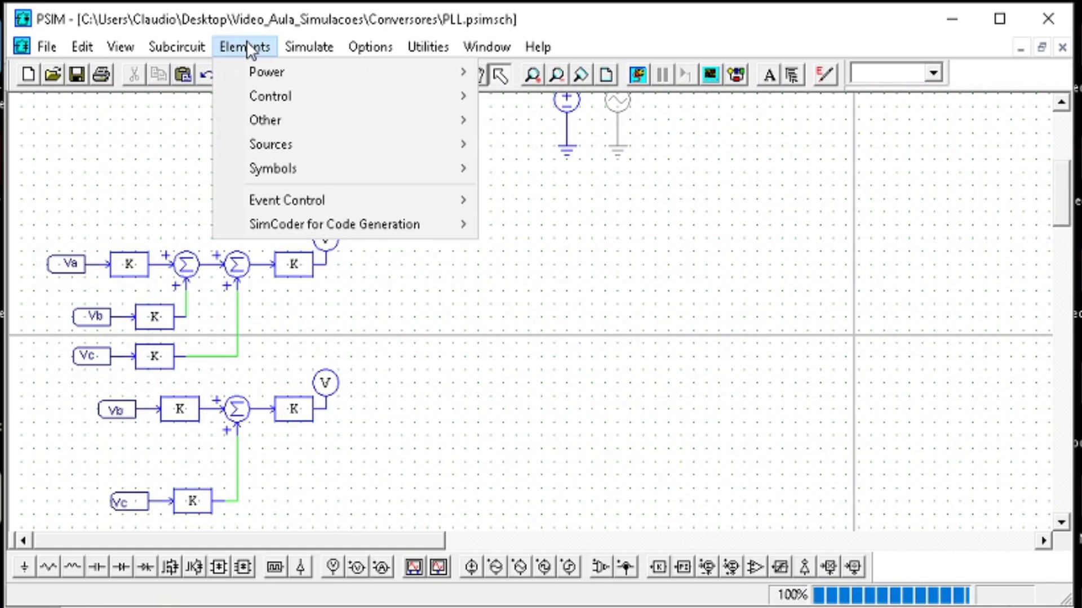
{"action": "mouse_move", "coordinate": [261, 96]}
{"action": "mouse_move", "coordinate": [664, 124]}
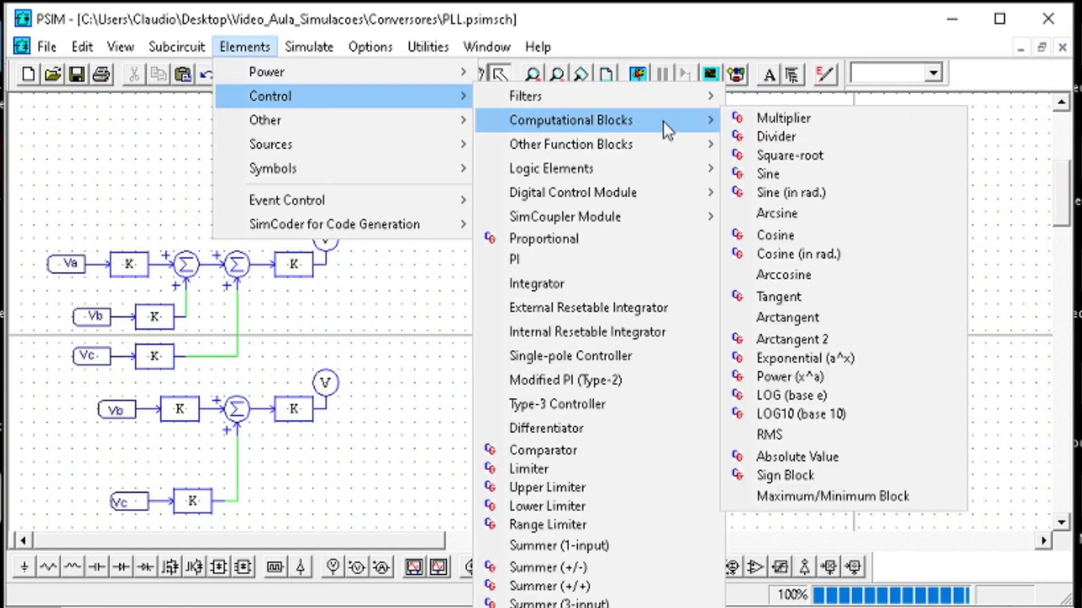
{"action": "left_click", "coordinate": [792, 175]}
{"action": "left_click", "coordinate": [483, 290]}
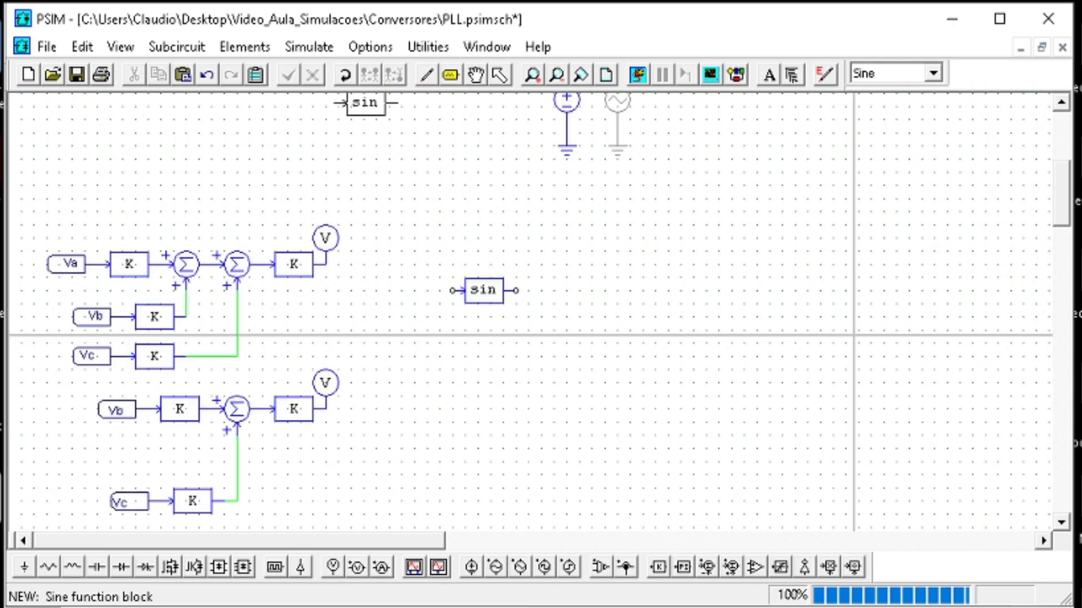
{"action": "left_click", "coordinate": [246, 46]}
{"action": "mouse_move", "coordinate": [271, 96]}
{"action": "mouse_move", "coordinate": [612, 120]}
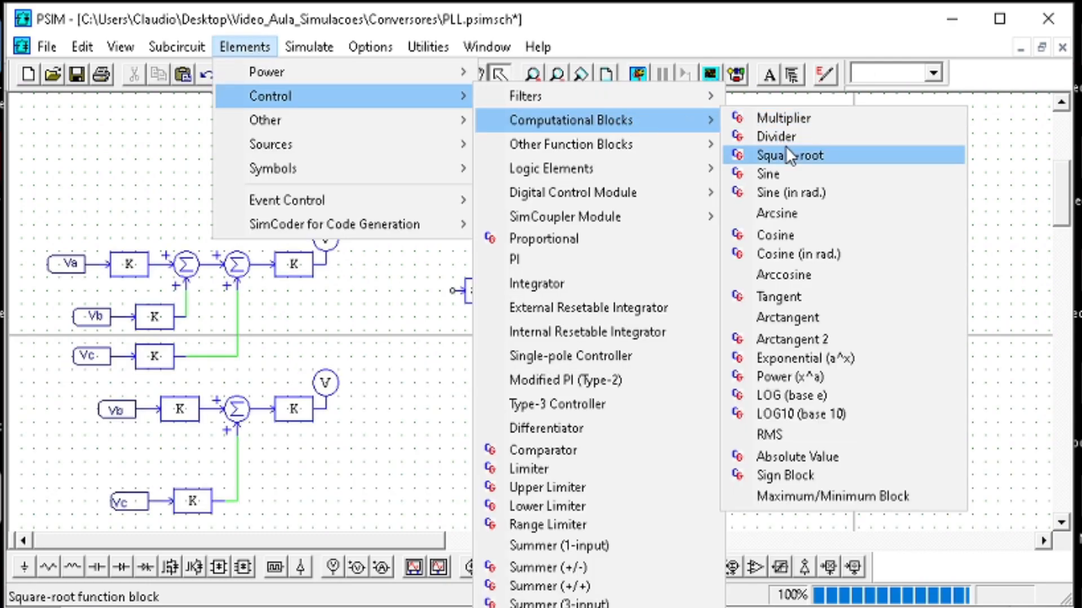
{"action": "left_click", "coordinate": [786, 236]}
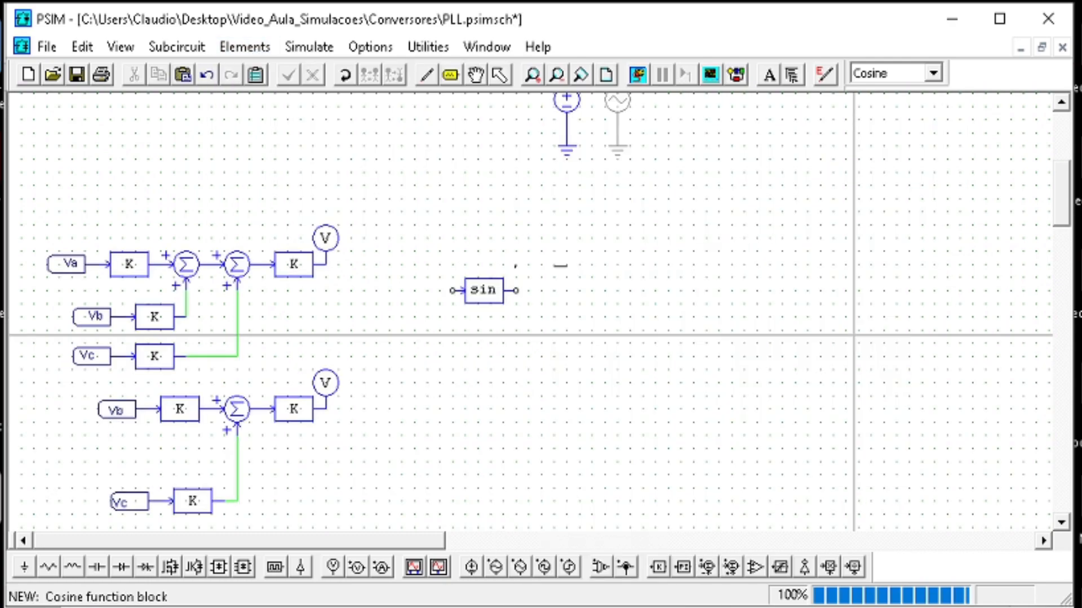
{"action": "left_click", "coordinate": [484, 239]}
- Stack the sin block directly above the cos block with their terminals aligned, and save the schematic
{"action": "left_click_drag", "start_coordinate": [484, 290], "coordinate": [486, 211]}
{"action": "left_click_drag", "start_coordinate": [536, 271], "coordinate": [494, 224]}
{"action": "left_click", "coordinate": [519, 267]}
{"action": "left_click", "coordinate": [490, 248]}
{"action": "left_click", "coordinate": [551, 301]}
{"action": "left_click_drag", "start_coordinate": [505, 252], "coordinate": [488, 263]}
{"action": "left_click", "coordinate": [76, 74]}
{"action": "left_click", "coordinate": [619, 324]}
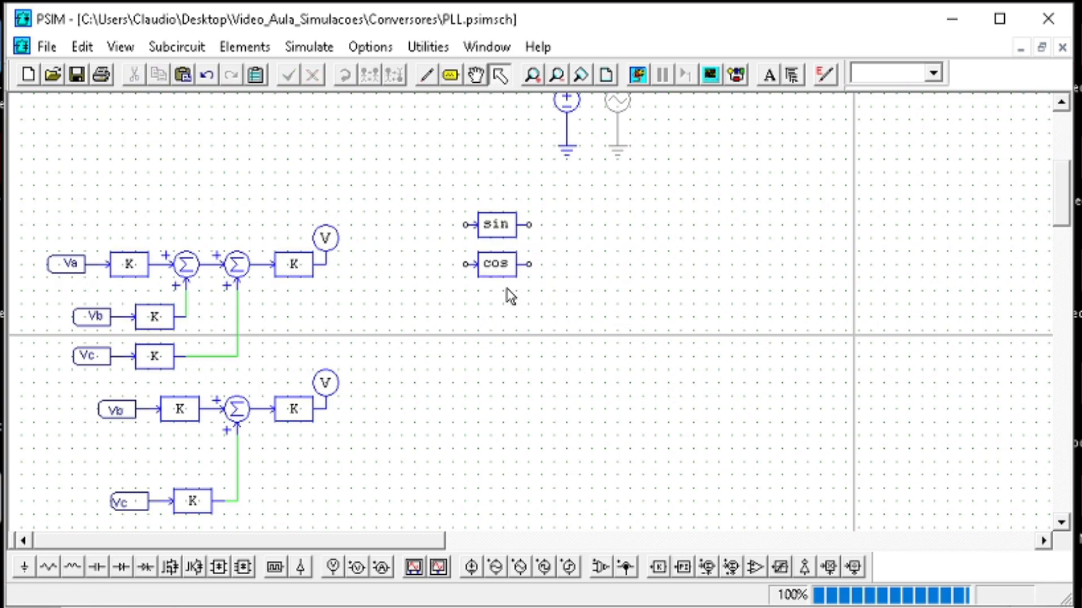
- Place a label named Fase above the integrator's output line and wire it to that line
{"action": "scroll", "coordinate": [517, 272], "scroll_direction": "up", "scroll_amount": 3}
{"action": "scroll", "coordinate": [405, 261], "scroll_direction": "up", "scroll_amount": 2}
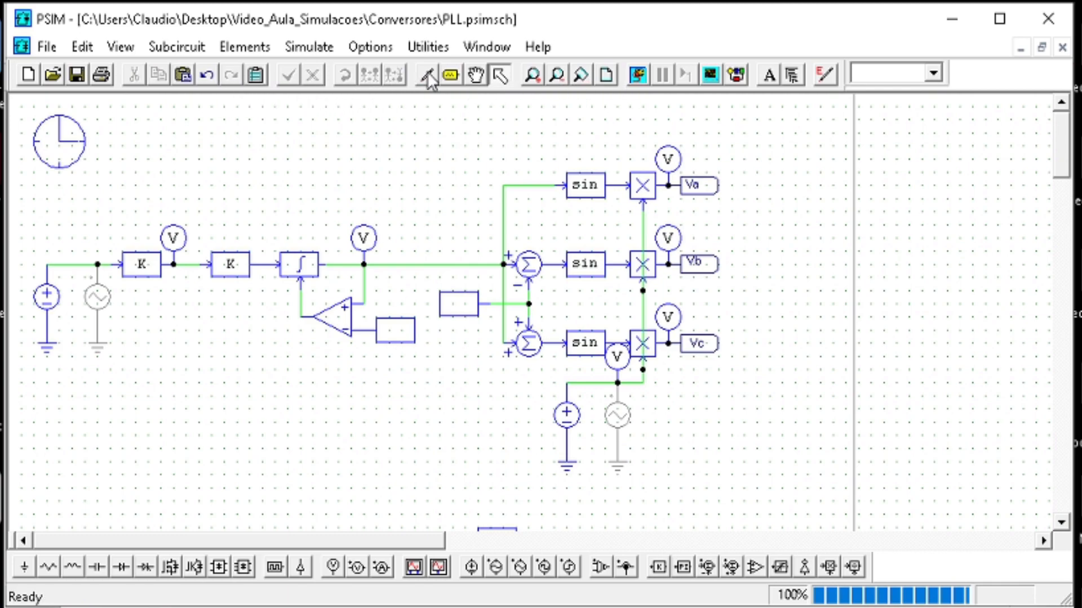
{"action": "left_click", "coordinate": [450, 74]}
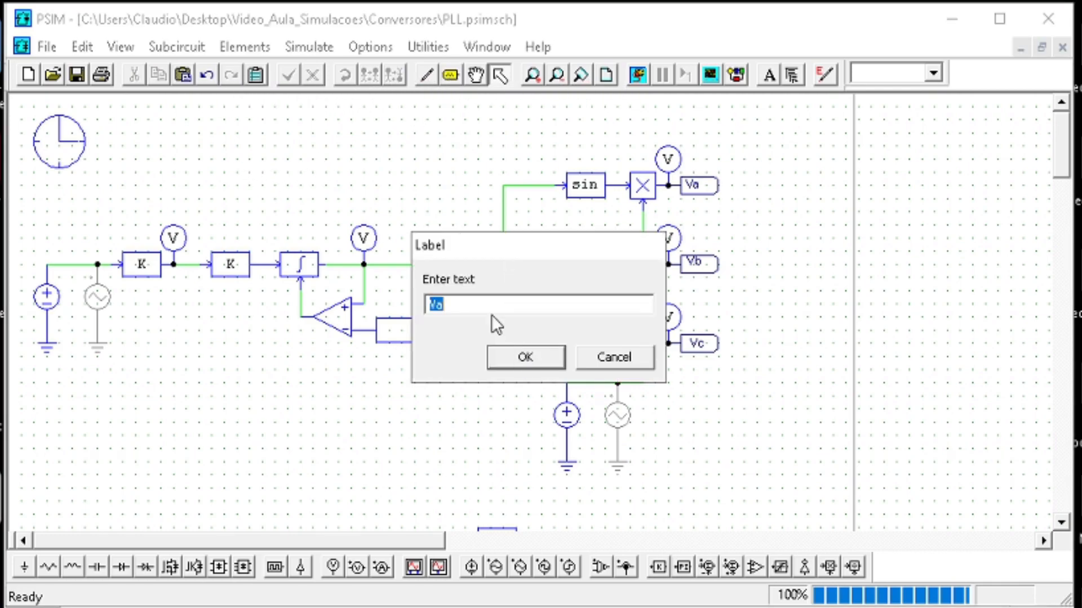
{"action": "type", "text": "Fase"}
{"action": "left_click", "coordinate": [524, 357]}
{"action": "left_click", "coordinate": [440, 171]}
{"action": "mouse_move", "coordinate": [432, 182]}
{"action": "left_mouse_down"}
{"action": "mouse_move", "coordinate": [409, 234]}
{"action": "mouse_move", "coordinate": [441, 267]}
{"action": "left_mouse_up"}
{"action": "key", "text": "Escape"}
- Move both summing networks together slightly down and to the right
{"action": "scroll", "coordinate": [501, 349], "scroll_direction": "down", "scroll_amount": 10}
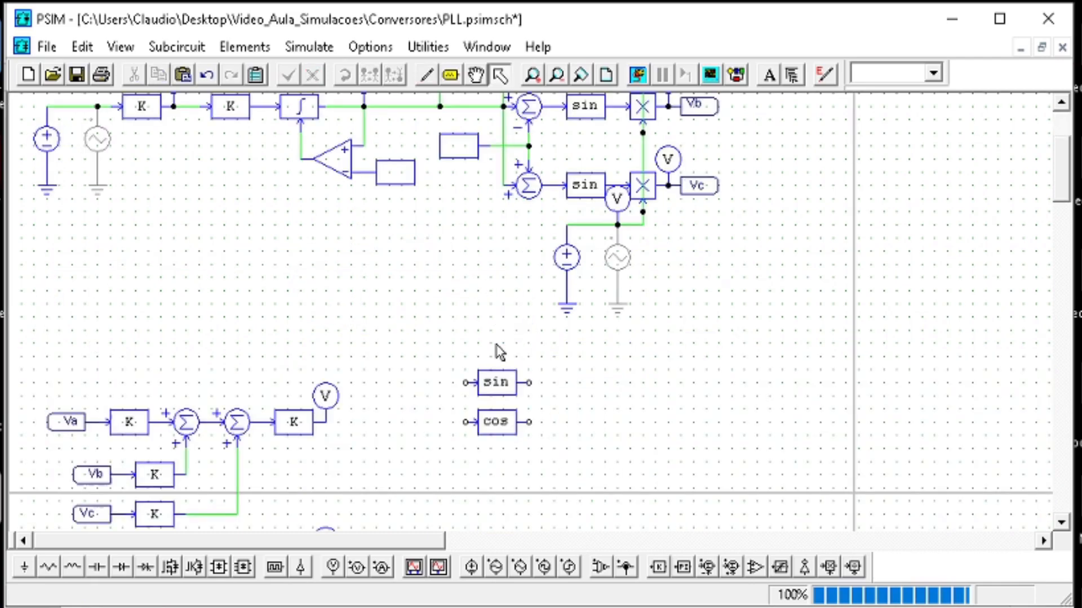
{"action": "left_click_drag", "start_coordinate": [583, 341], "coordinate": [430, 210]}
{"action": "left_click", "coordinate": [390, 459]}
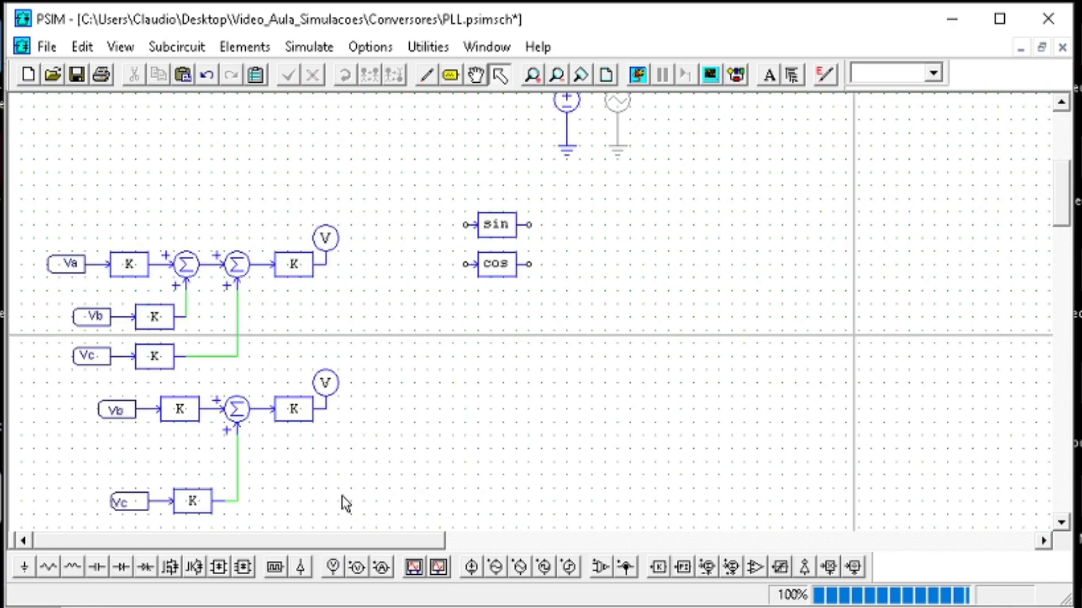
{"action": "left_click_drag", "start_coordinate": [389, 523], "coordinate": [39, 217]}
{"action": "left_click_drag", "start_coordinate": [226, 266], "coordinate": [238, 319]}
{"action": "scroll", "coordinate": [472, 425], "scroll_direction": "down", "scroll_amount": 3}
{"action": "left_click", "coordinate": [141, 315]}
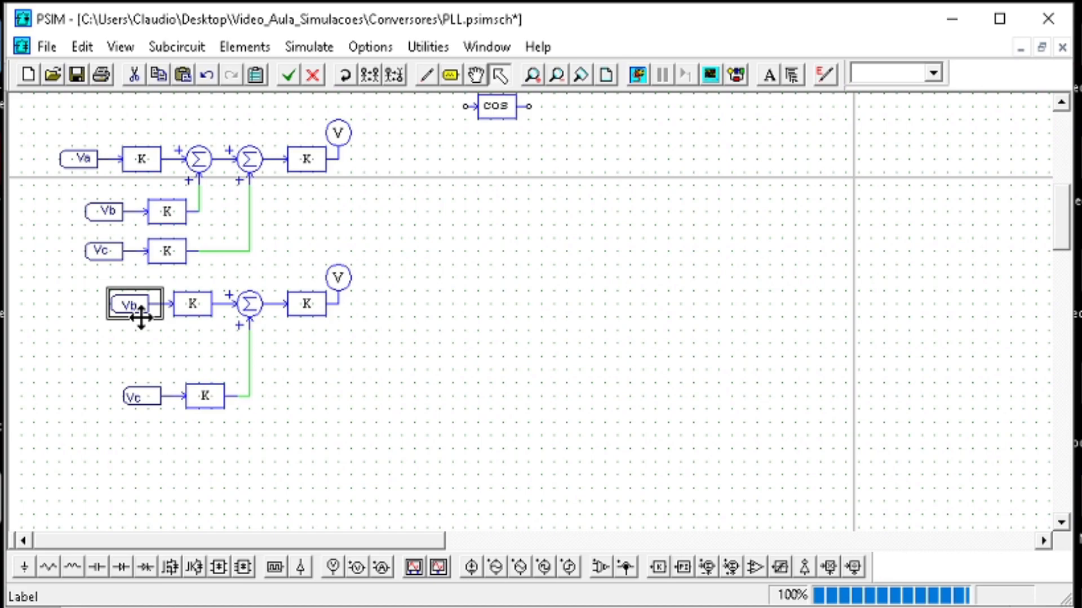
- Replace the lower summing network's Vb and Vc labels with wires from the upper network's Vb and Vc labels
{"action": "key", "text": "Delete"}
{"action": "left_click", "coordinate": [155, 403]}
{"action": "key", "text": "Delete"}
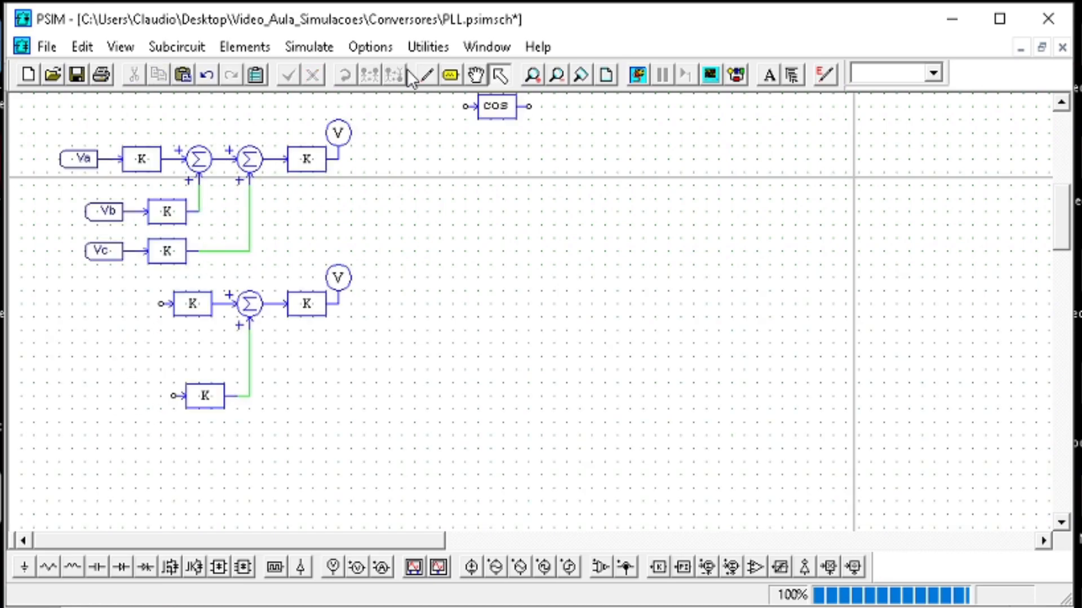
{"action": "left_click", "coordinate": [432, 73]}
{"action": "mouse_move", "coordinate": [160, 304]}
{"action": "left_mouse_down"}
{"action": "mouse_move", "coordinate": [162, 218]}
{"action": "mouse_move", "coordinate": [135, 211]}
{"action": "left_mouse_up"}
{"action": "left_click_drag", "start_coordinate": [174, 396], "coordinate": [135, 252]}
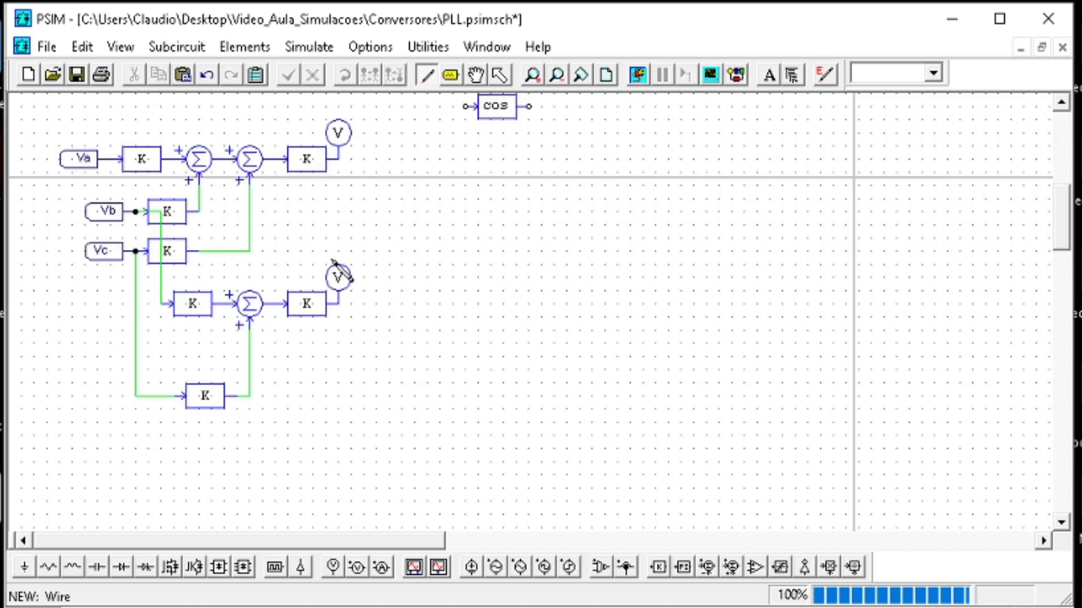
{"action": "key", "text": "Escape"}
- Move the lower network's Vc gain block directly beneath its Vb gain block and save the schematic
{"action": "scroll", "coordinate": [497, 344], "scroll_direction": "up", "scroll_amount": 1}
{"action": "scroll", "coordinate": [497, 344], "scroll_direction": "down", "scroll_amount": 1}
{"action": "left_click_drag", "start_coordinate": [199, 405], "coordinate": [186, 345]}
{"action": "left_click", "coordinate": [454, 379]}
{"action": "scroll", "coordinate": [454, 379], "scroll_direction": "up", "scroll_amount": 2}
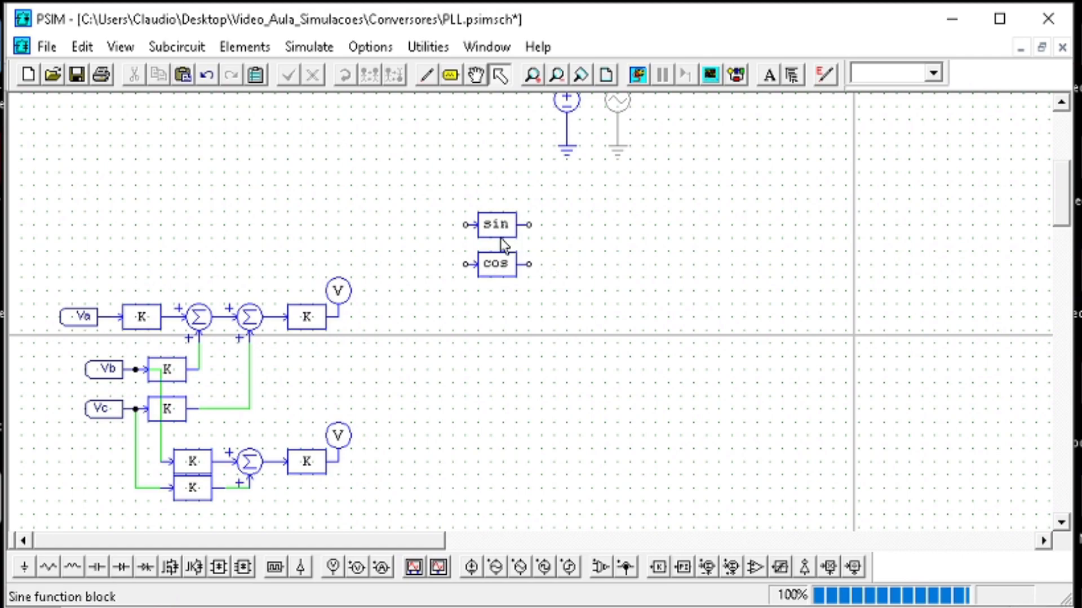
{"action": "left_click", "coordinate": [76, 76]}
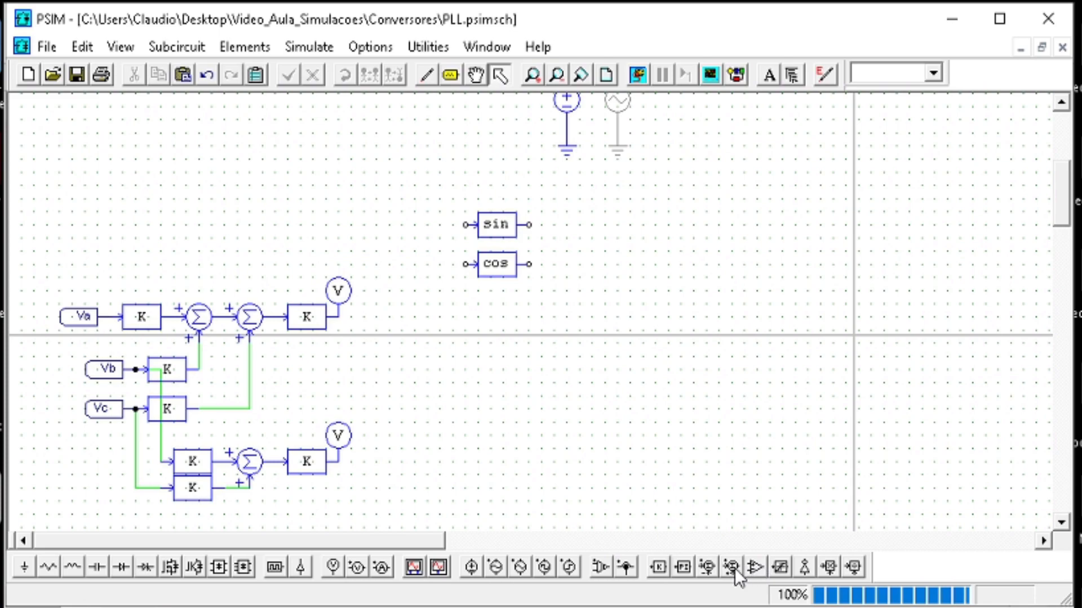
- Place a multiplier below the cos block, flip it so its second input faces up, and paste a copy beneath it
{"action": "left_click", "coordinate": [828, 567]}
{"action": "left_click", "coordinate": [587, 299]}
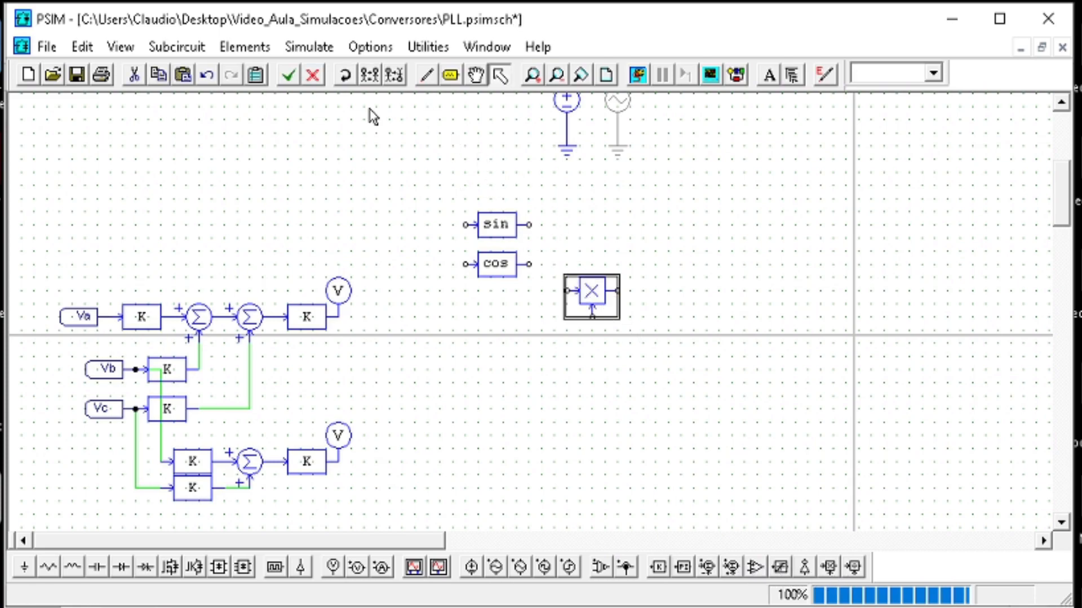
{"action": "left_click", "coordinate": [373, 80]}
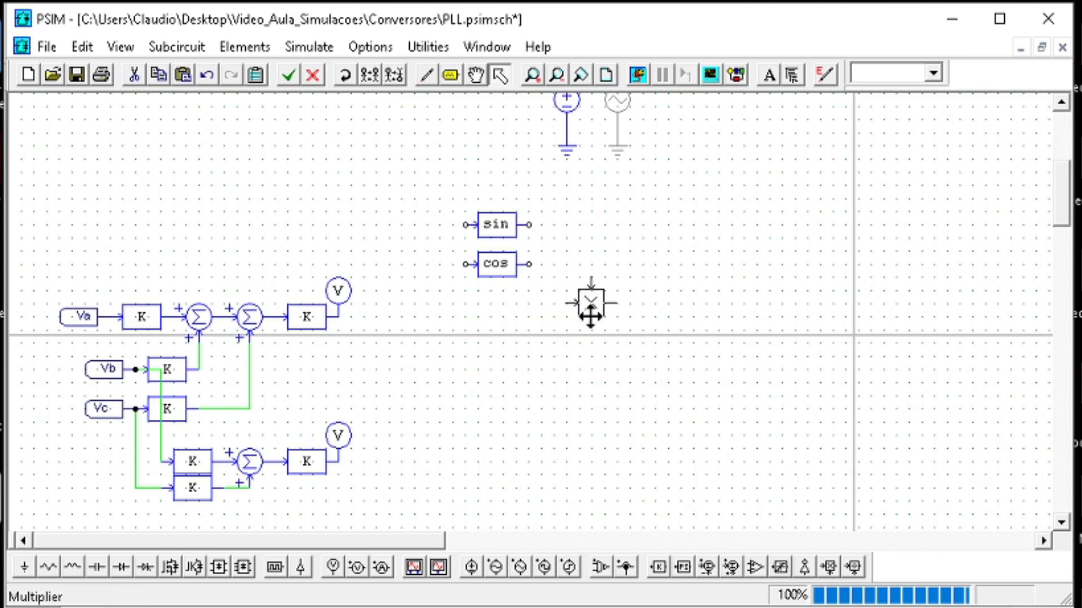
{"action": "key", "text": "ctrl+v"}
{"action": "left_click", "coordinate": [606, 369]}
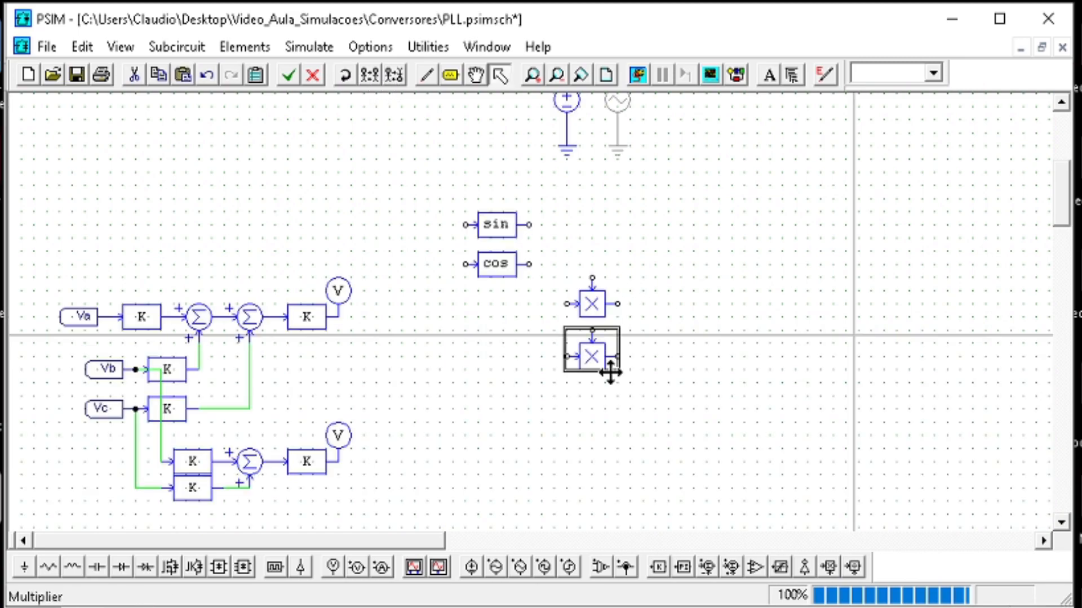
- Attach a two-input summer to the upper multiplier, wire the lower multiplier to its second input, and shift the lower multiplier left
{"action": "left_click", "coordinate": [732, 567]}
{"action": "left_click", "coordinate": [643, 304]}
{"action": "left_click", "coordinate": [426, 75]}
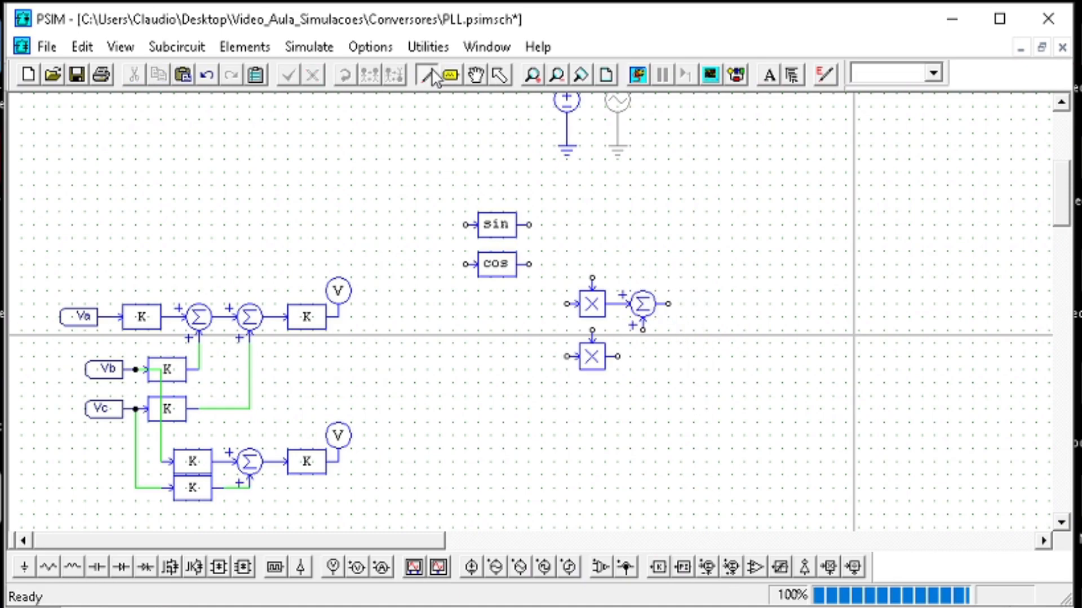
{"action": "left_click_drag", "start_coordinate": [618, 356], "coordinate": [643, 330]}
{"action": "key", "text": "Escape"}
{"action": "left_click", "coordinate": [588, 358]}
{"action": "left_click_drag", "start_coordinate": [591, 357], "coordinate": [553, 355]}
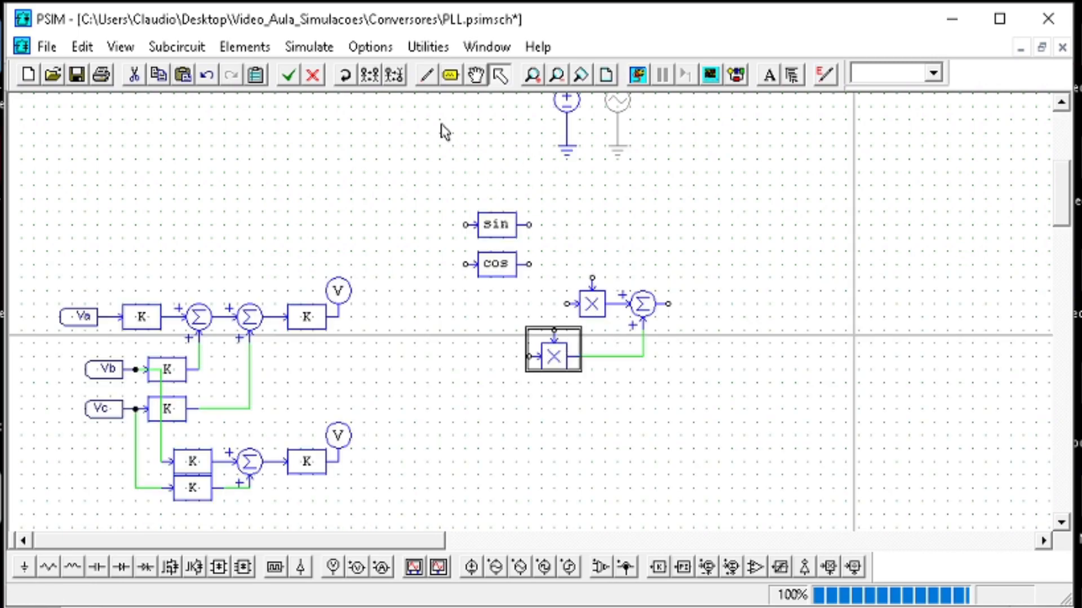
- Wire the sin output to the upper multiplier's vertical input and the cos output to the lower multiplier's
{"action": "left_click", "coordinate": [427, 74]}
{"action": "left_click_drag", "start_coordinate": [530, 264], "coordinate": [553, 331]}
{"action": "left_click_drag", "start_coordinate": [591, 279], "coordinate": [529, 225]}
{"action": "key", "text": "Escape"}
- Duplicate the sin, cos, multiplier and summer group directly below the original and save the schematic
{"action": "left_click_drag", "start_coordinate": [719, 430], "coordinate": [440, 200]}
{"action": "key", "text": "ctrl+c"}
{"action": "key", "text": "ctrl+v"}
{"action": "left_click", "coordinate": [584, 476]}
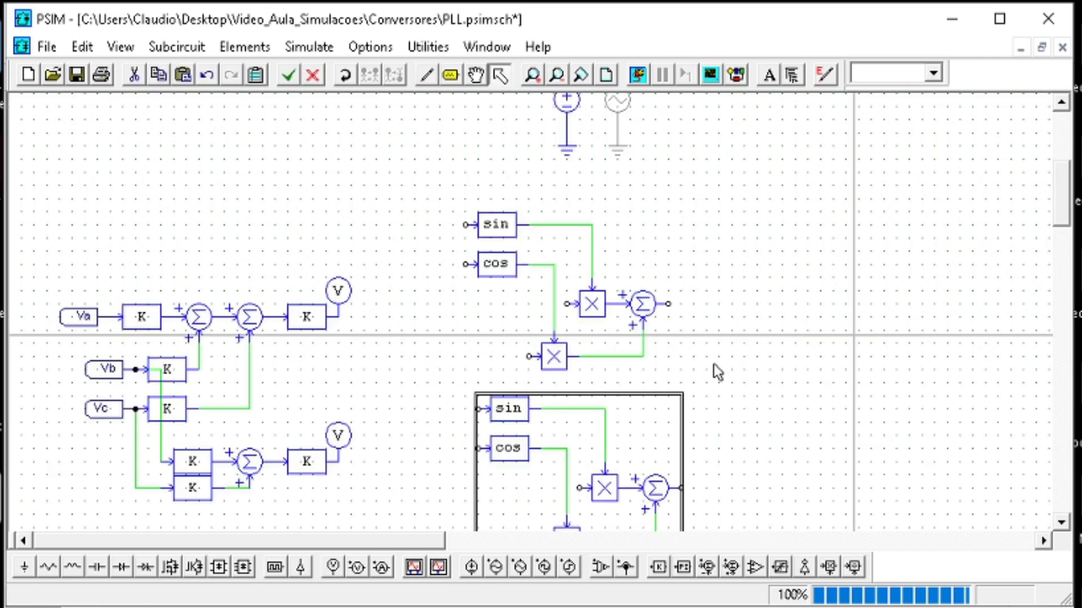
{"action": "scroll", "coordinate": [713, 364], "scroll_direction": "down", "scroll_amount": 2}
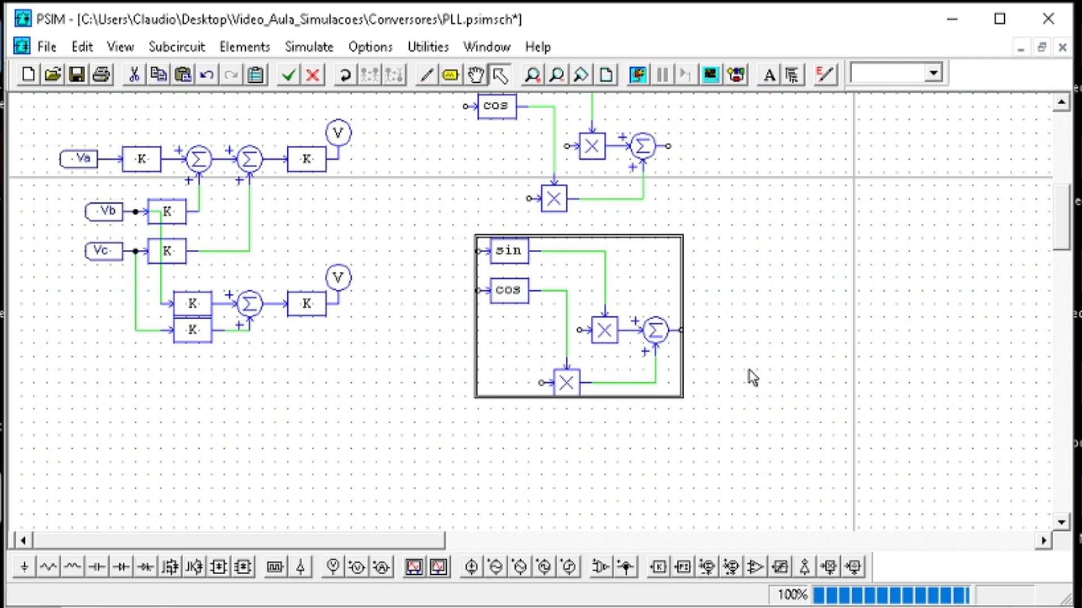
{"action": "left_click", "coordinate": [86, 78]}
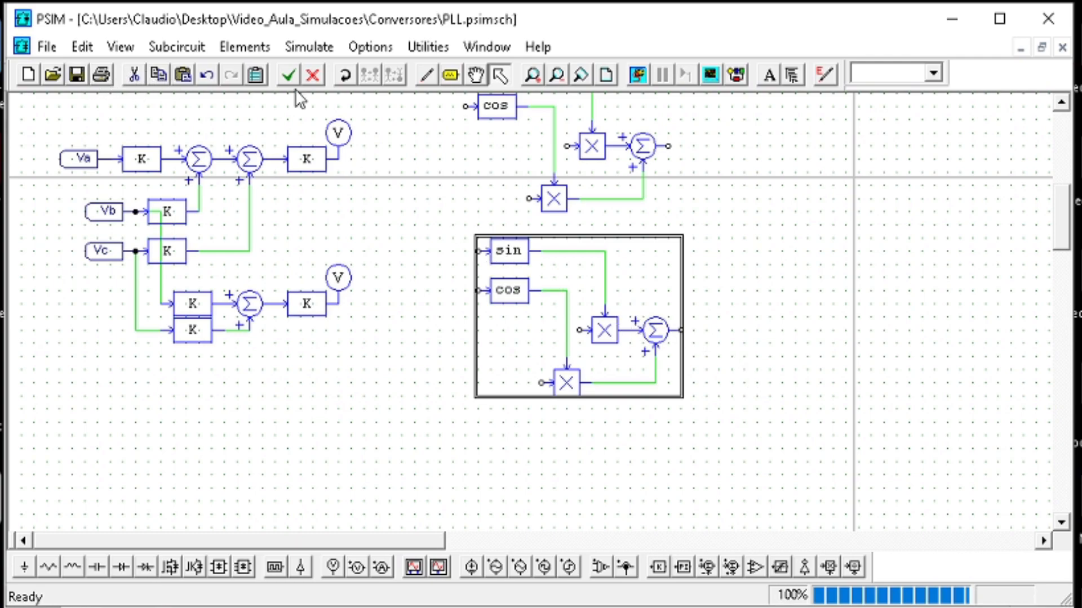
{"action": "left_click", "coordinate": [834, 254]}
- Open abc_dq2.psimsch to examine its abc-to-dq wiring, and close it to return to the PLL schematic
{"action": "scroll", "coordinate": [691, 350], "scroll_direction": "up", "scroll_amount": 5}
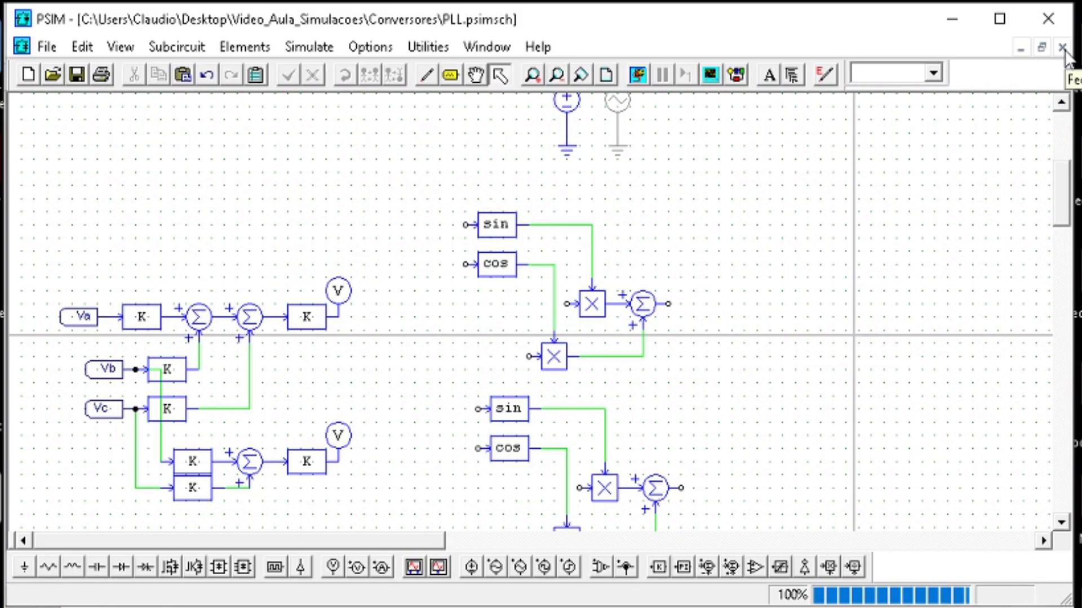
{"action": "left_click", "coordinate": [54, 75]}
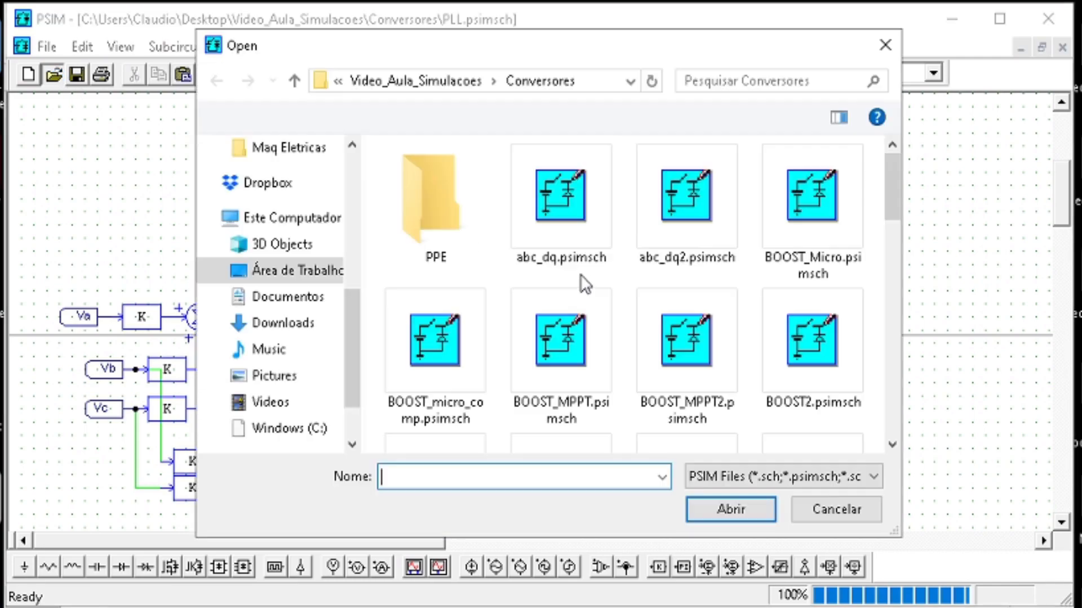
{"action": "double_click", "coordinate": [669, 194]}
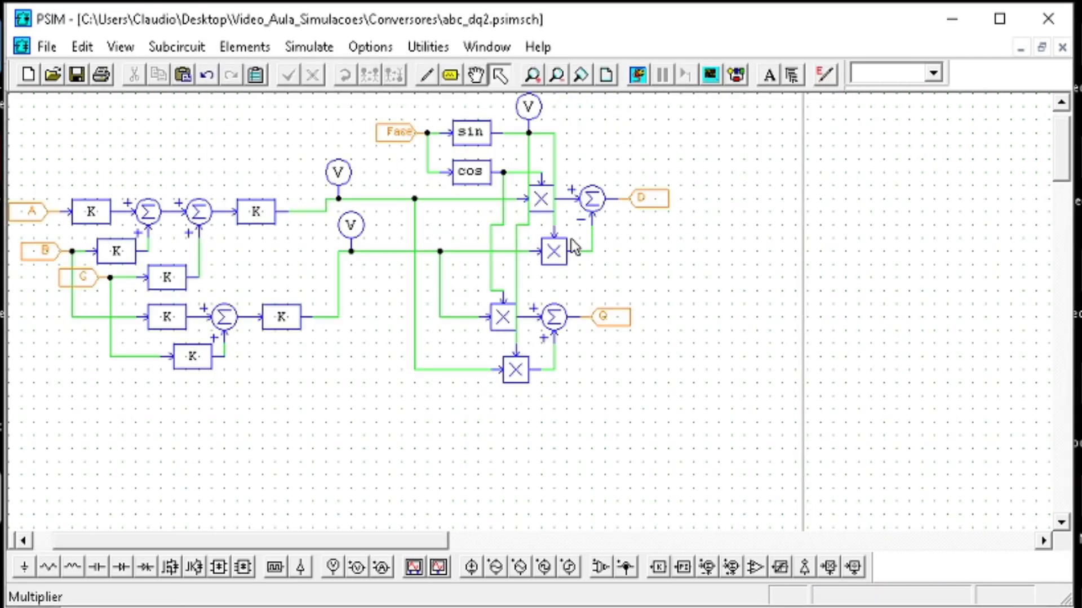
{"action": "left_click", "coordinate": [1064, 48]}
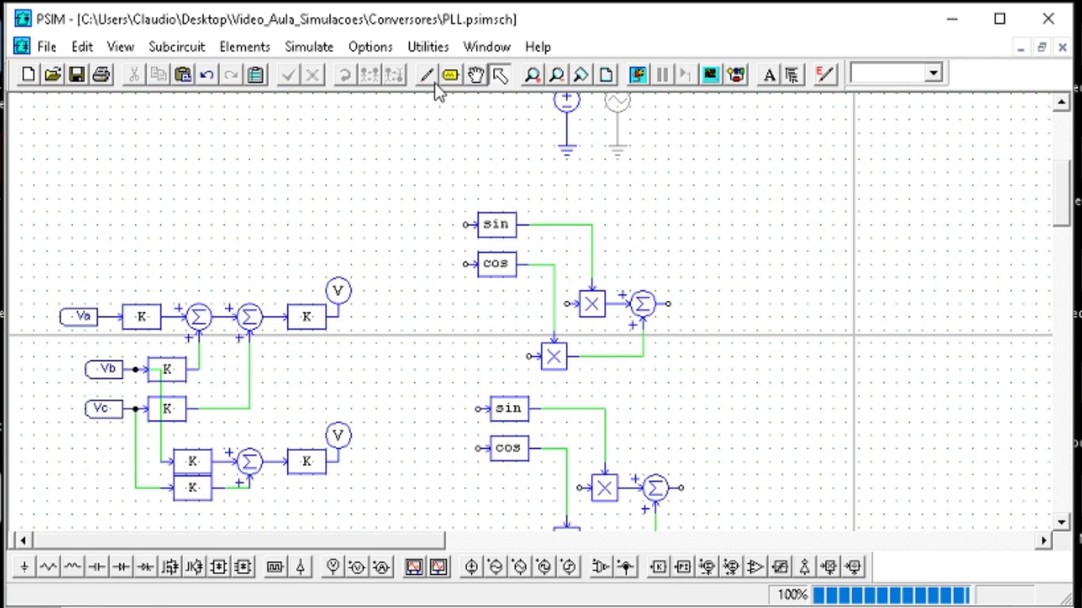
- Move the upper group's cos and sin blocks down, closer to their multipliers
{"action": "left_click", "coordinate": [492, 262]}
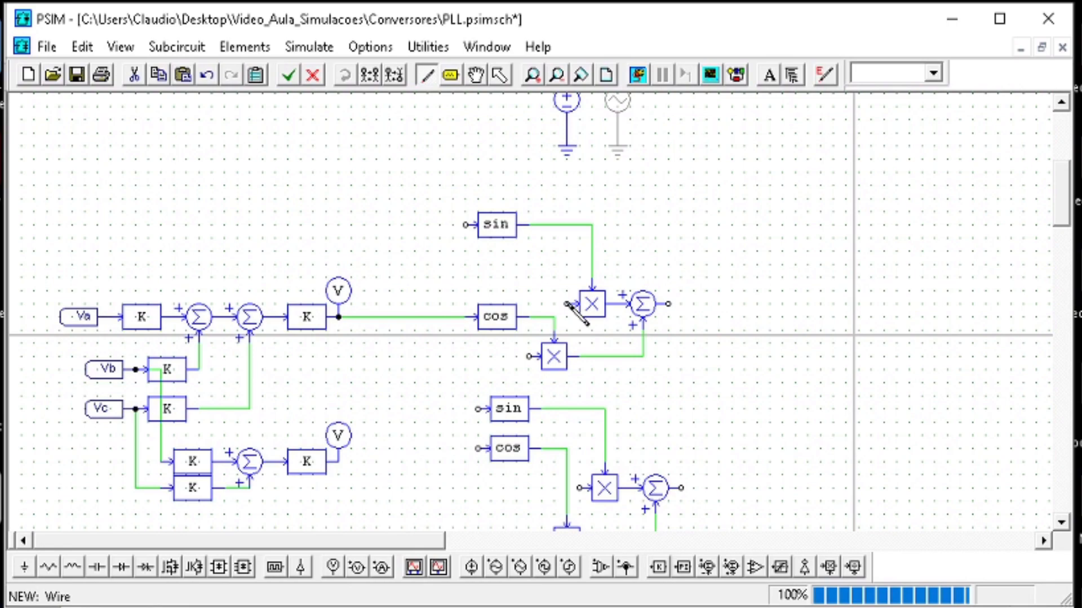
{"action": "key", "text": "Escape"}
{"action": "left_click_drag", "start_coordinate": [495, 225], "coordinate": [503, 274]}
{"action": "key", "text": "w"}
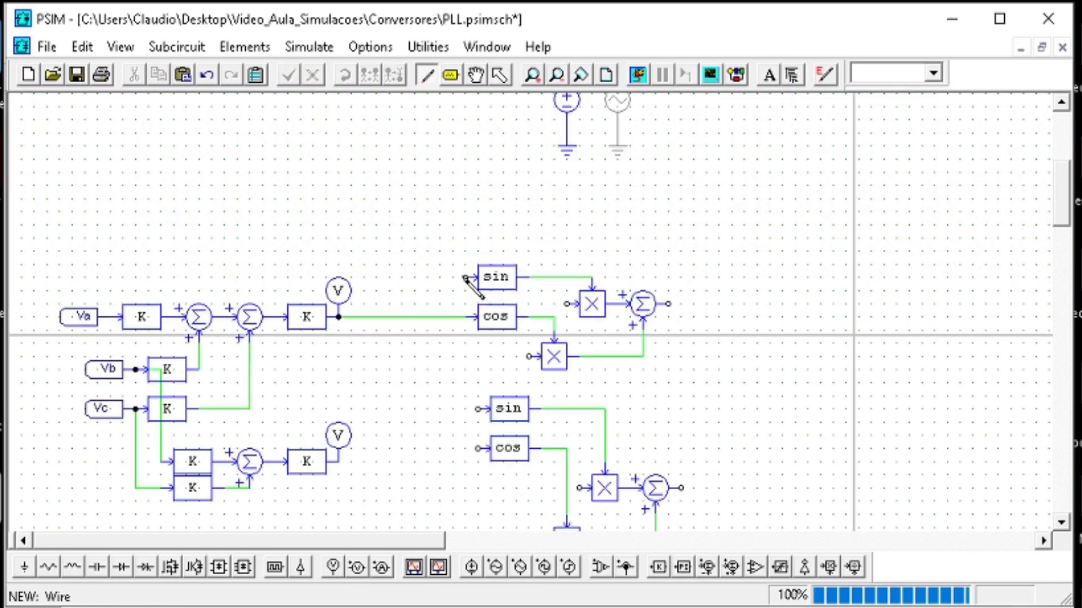
- Delete the wire running from the upper summing network's output to the cos block
{"action": "key", "text": "Escape"}
{"action": "left_click", "coordinate": [421, 319]}
{"action": "key", "text": "Delete"}
{"action": "mouse_move", "coordinate": [501, 277]}
{"action": "left_mouse_down"}
{"action": "mouse_move", "coordinate": [498, 252]}
{"action": "mouse_move", "coordinate": [501, 277]}
{"action": "left_mouse_up"}
{"action": "left_click", "coordinate": [496, 316]}
{"action": "left_click", "coordinate": [472, 238]}
- Place a copy of the Fase label at the upper sin block's input and wire the cos input to it
{"action": "scroll", "coordinate": [471, 240], "scroll_direction": "up", "scroll_amount": 5}
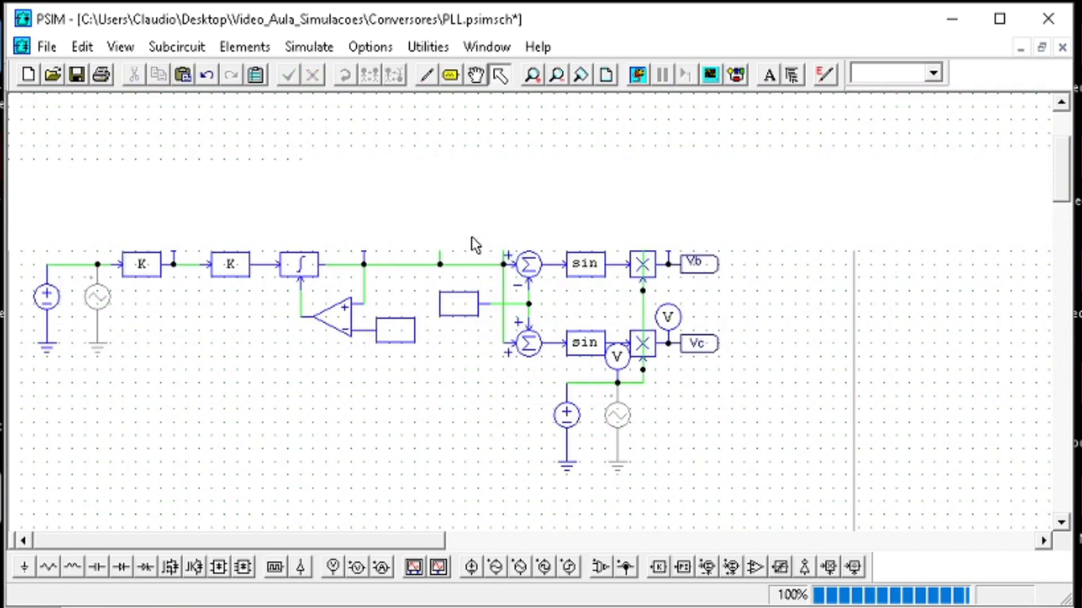
{"action": "scroll", "coordinate": [428, 282], "scroll_direction": "down", "scroll_amount": 5}
{"action": "scroll", "coordinate": [433, 315], "scroll_direction": "up", "scroll_amount": 5}
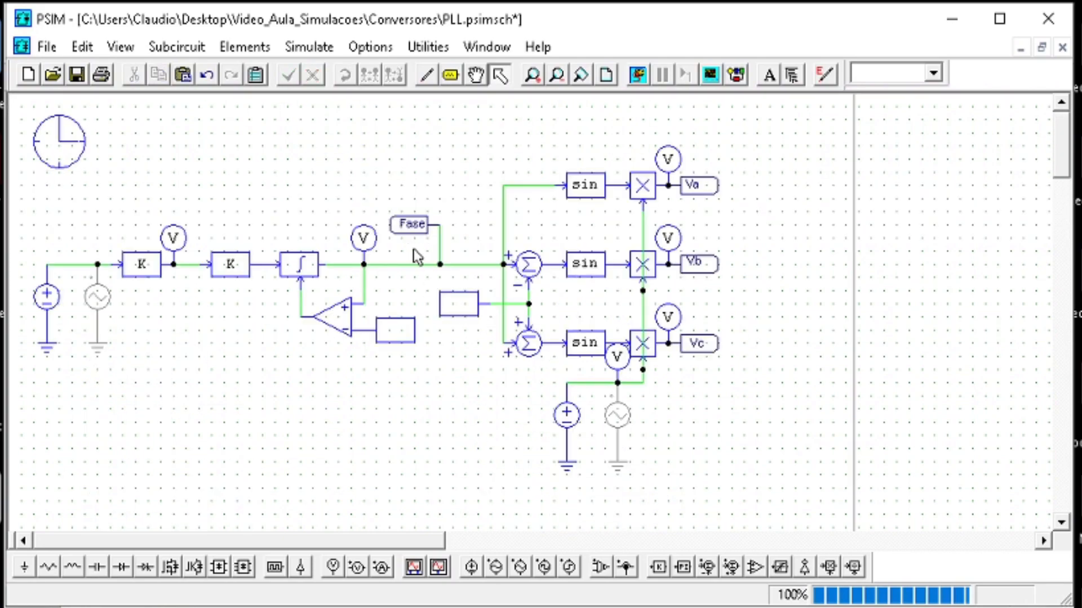
{"action": "left_click", "coordinate": [411, 224]}
{"action": "key", "text": "ctrl+c"}
{"action": "scroll", "coordinate": [428, 276], "scroll_direction": "down", "scroll_amount": 5}
{"action": "key", "text": "ctrl+v"}
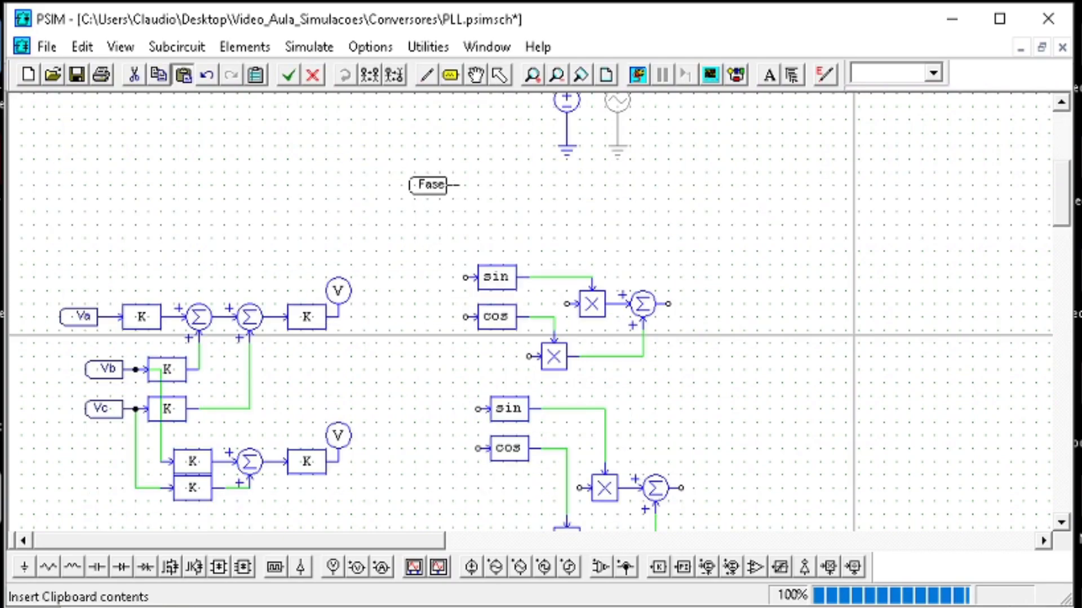
{"action": "left_click", "coordinate": [450, 251]}
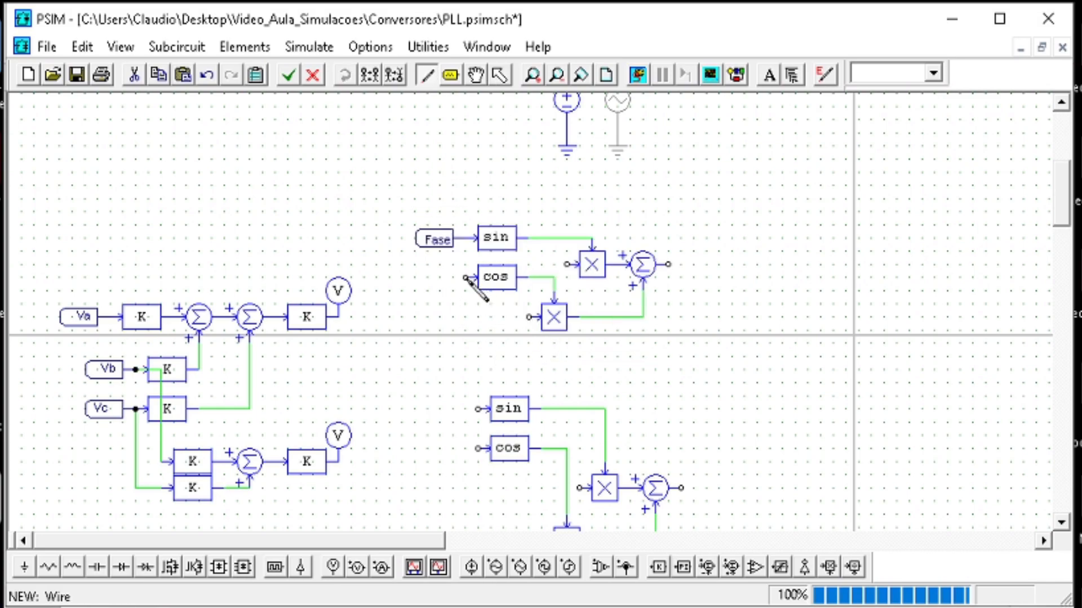
{"action": "left_click_drag", "start_coordinate": [465, 277], "coordinate": [466, 243]}
{"action": "key", "text": "Escape"}
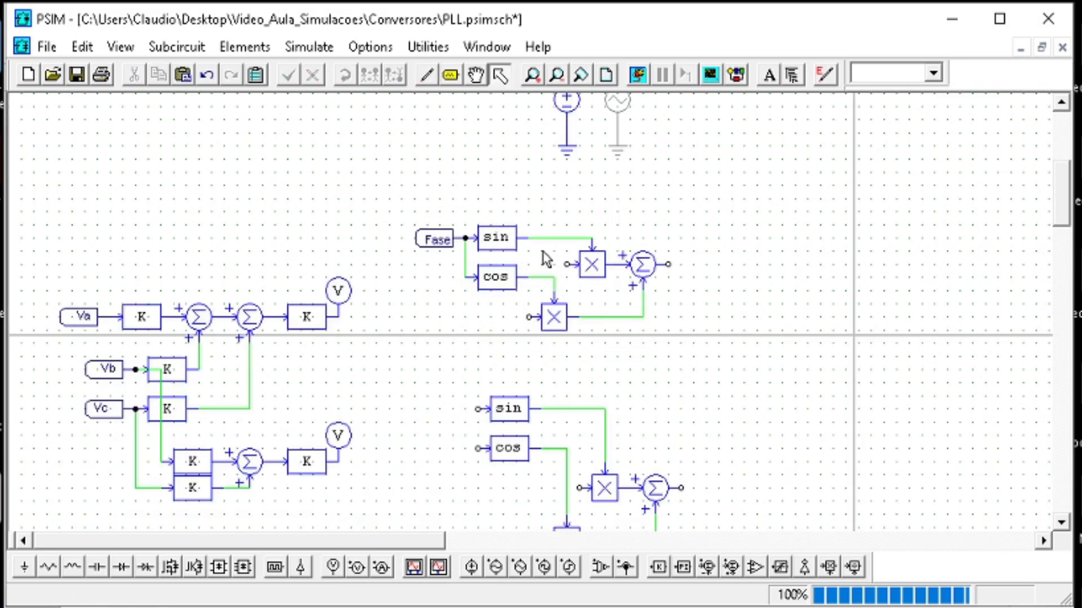
- Wire the upper summing network's output to the free input of the multiplier fed by cos
{"action": "left_click", "coordinate": [427, 77]}
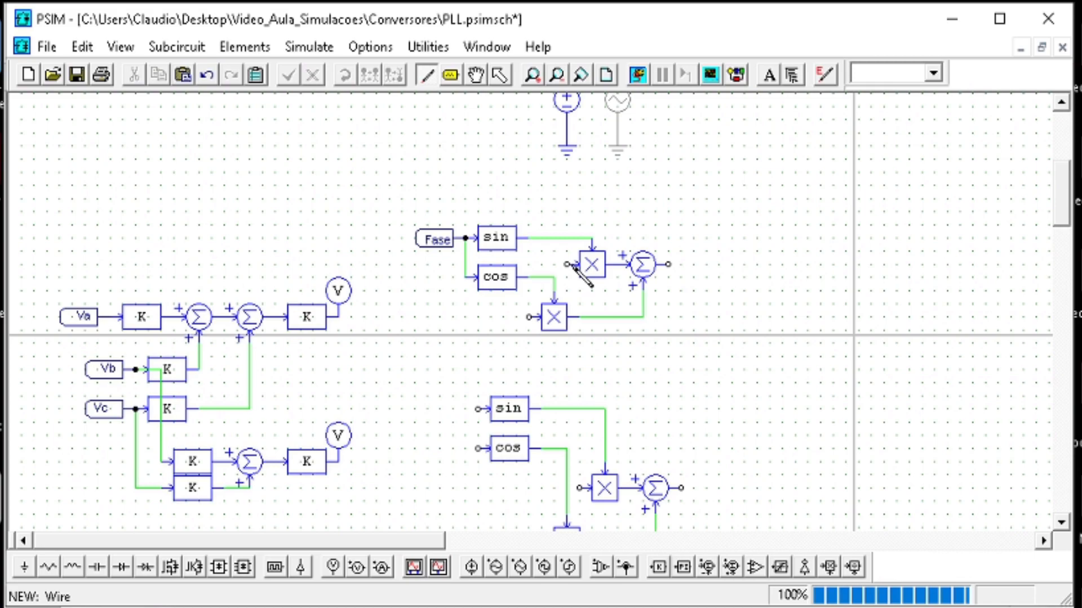
{"action": "mouse_move", "coordinate": [567, 263]}
{"action": "left_mouse_down"}
{"action": "mouse_move", "coordinate": [423, 263]}
{"action": "mouse_move", "coordinate": [386, 295]}
{"action": "mouse_move", "coordinate": [576, 264]}
{"action": "left_mouse_up"}
{"action": "left_click_drag", "start_coordinate": [529, 317], "coordinate": [339, 319]}
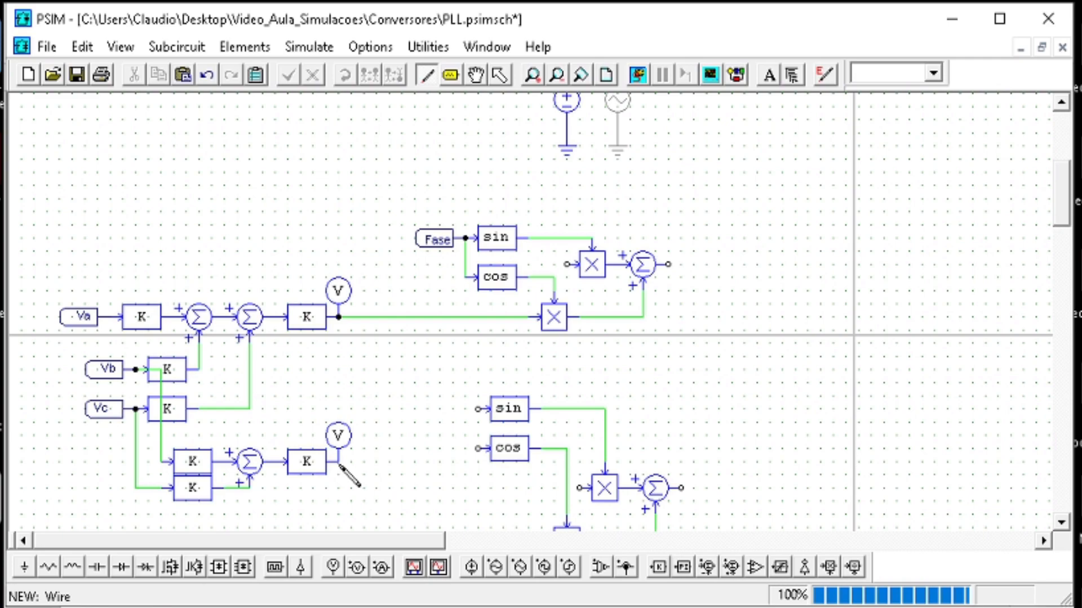
{"action": "key", "text": "Escape"}
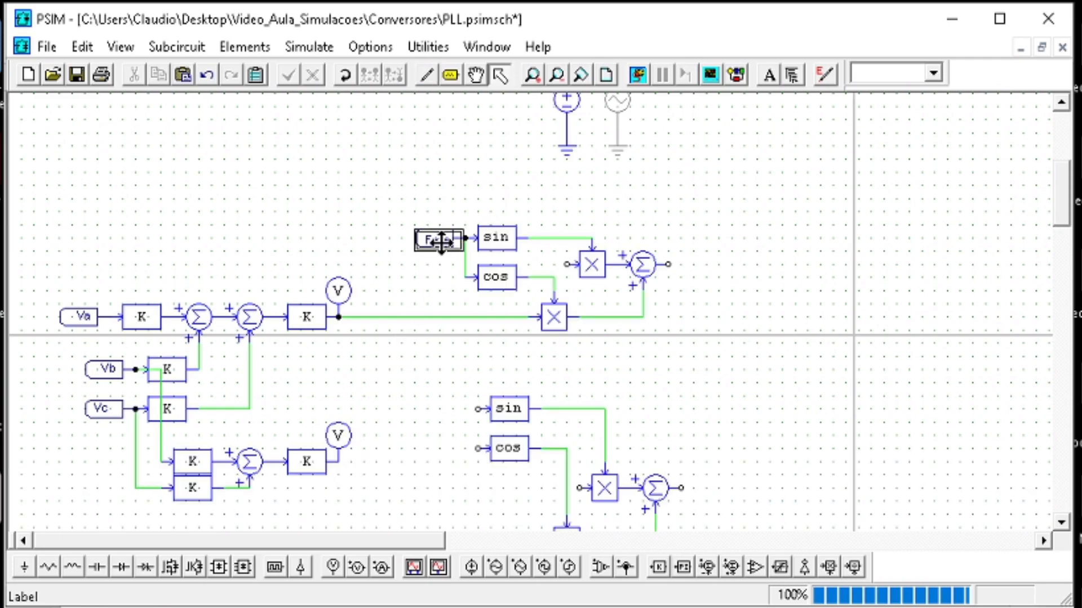
{"action": "key", "text": "ctrl+c"}
{"action": "key", "text": "ctrl+v"}
{"action": "left_click", "coordinate": [401, 277]}
{"action": "left_click", "coordinate": [369, 75]}
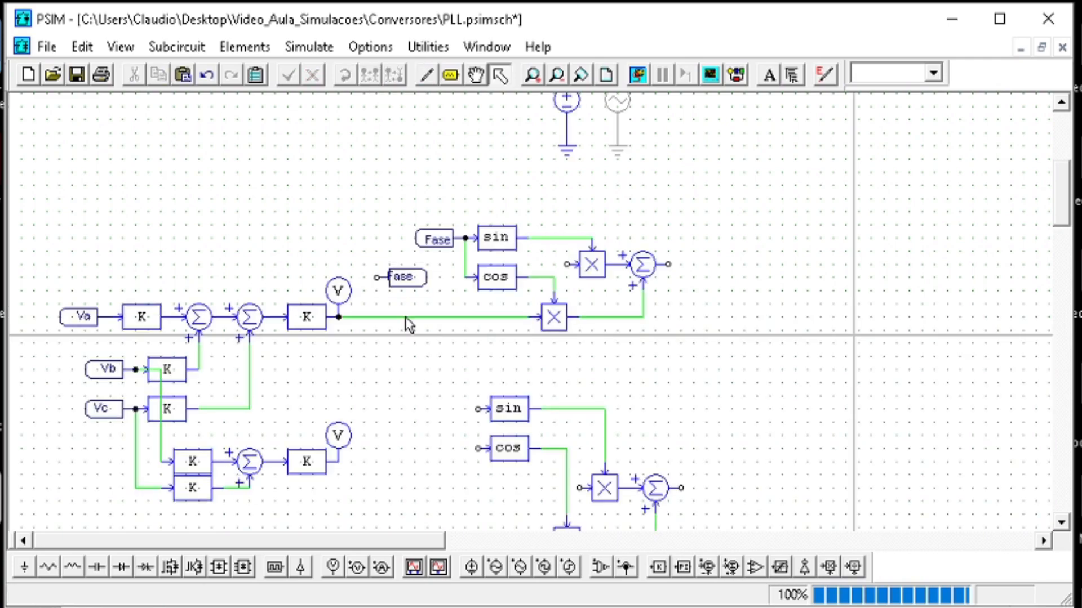
{"action": "key", "text": "Delete"}
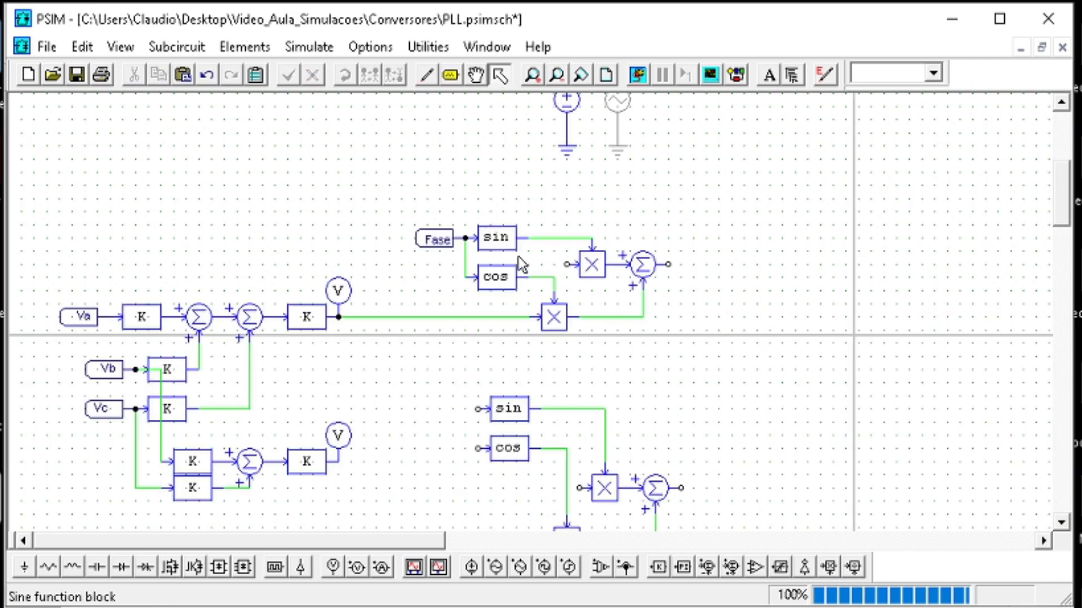
- Wire the lower summing network's output to the free input of the multiplier fed by sin
{"action": "left_click", "coordinate": [426, 75]}
{"action": "left_click_drag", "start_coordinate": [338, 462], "coordinate": [566, 264]}
{"action": "key", "text": "Escape"}
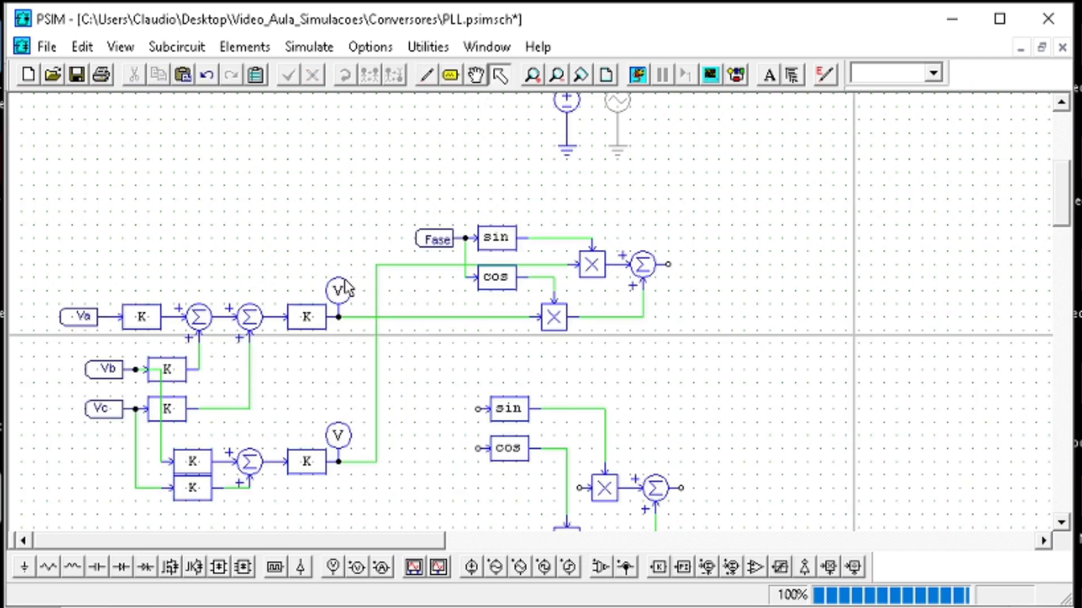
- Place a copy of the voltage probe on the upper dq summer's output and name it Vq
{"action": "left_click", "coordinate": [332, 293]}
{"action": "key", "text": "ctrl+c"}
{"action": "key", "text": "ctrl+v"}
{"action": "left_click", "coordinate": [668, 243]}
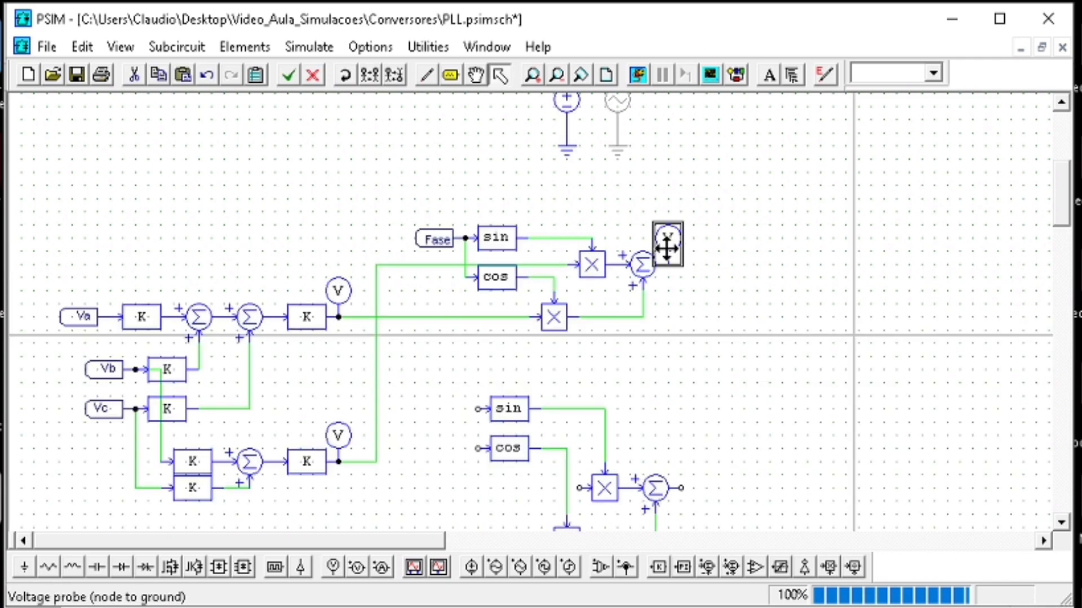
{"action": "double_click", "coordinate": [668, 242]}
{"action": "type", "text": "Vq"}
{"action": "left_click", "coordinate": [435, 70]}
{"action": "left_click", "coordinate": [669, 314]}
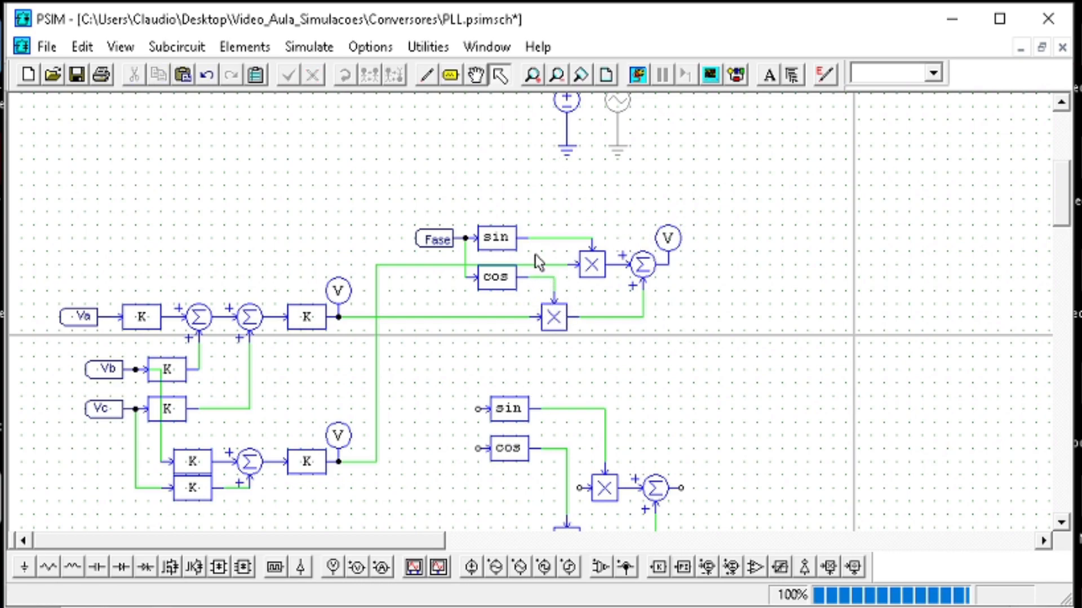
{"action": "left_click", "coordinate": [514, 240]}
{"action": "left_click", "coordinate": [579, 243]}
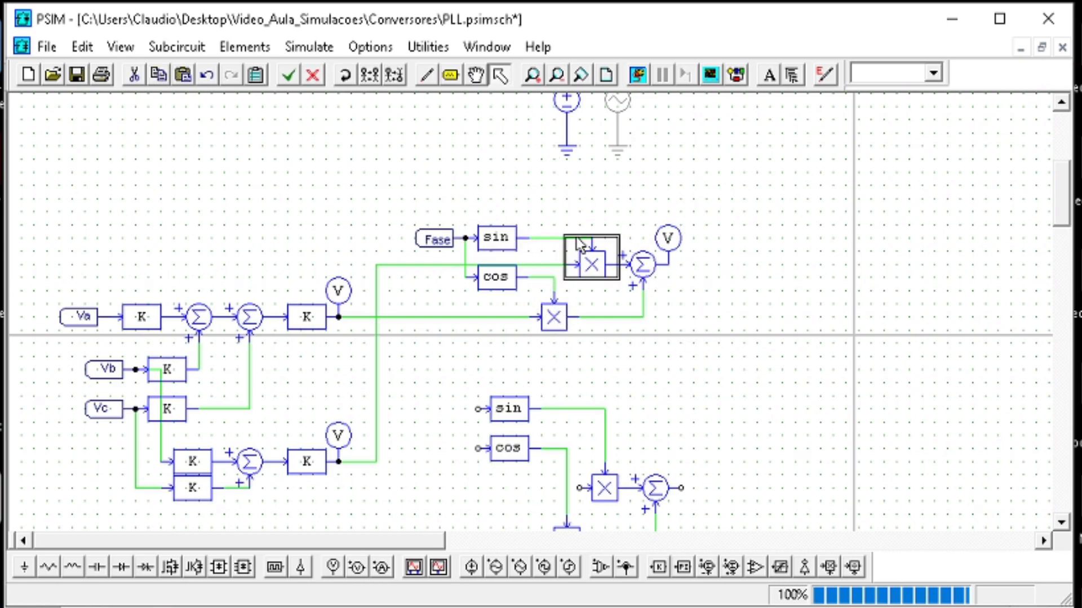
{"action": "left_click", "coordinate": [629, 263]}
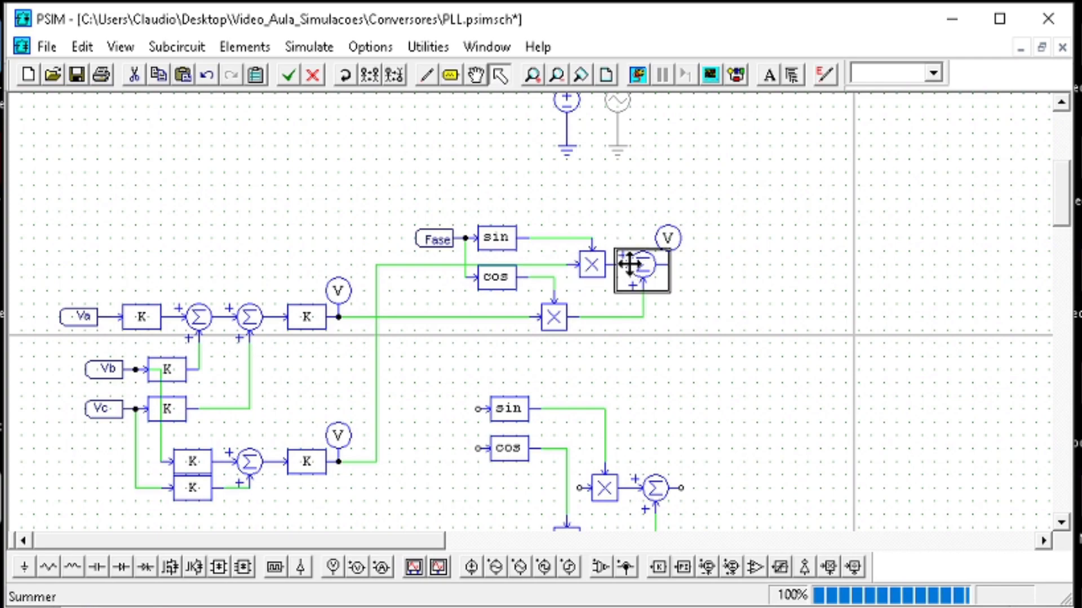
{"action": "key", "text": "Delete"}
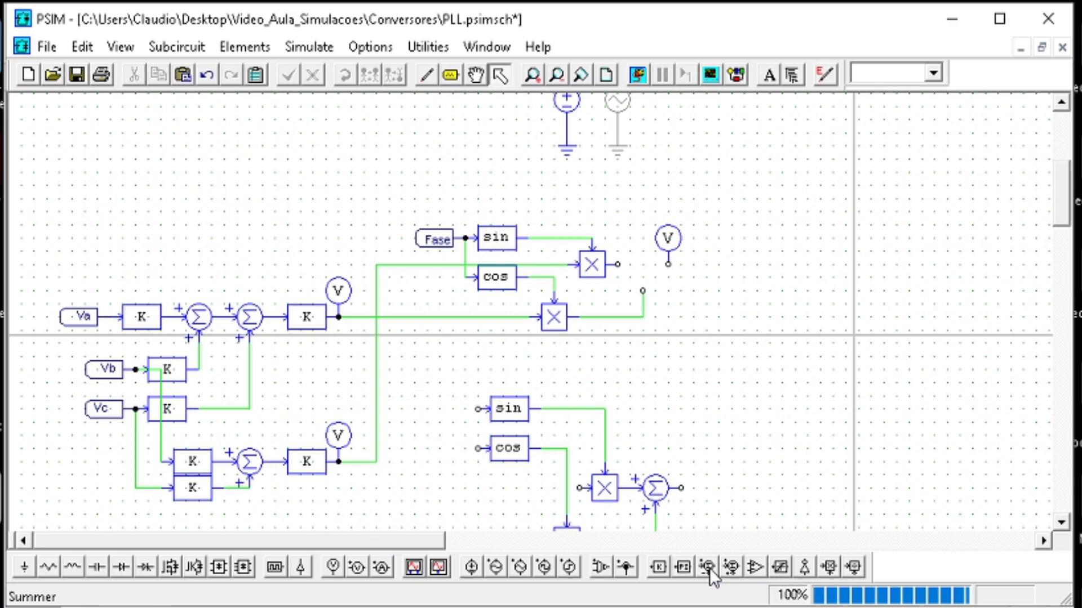
{"action": "key", "text": "ctrl+z"}
{"action": "key", "text": "ctrl+z"}
- Shift the upper dq summer and its probe to the right and disconnect the summer from the sin-fed multiplier
{"action": "key", "text": "Delete"}
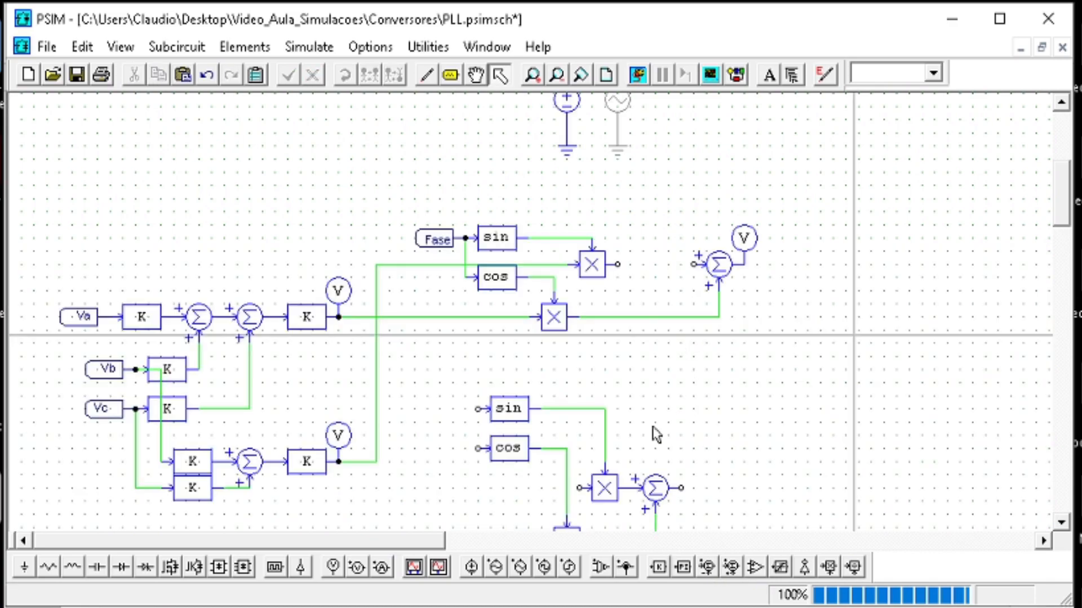
- Insert a proportional block with gain -1 between the sin-fed multiplier and the upper dq summer
{"action": "left_click", "coordinate": [658, 566]}
{"action": "left_click", "coordinate": [648, 264]}
{"action": "double_click", "coordinate": [648, 264]}
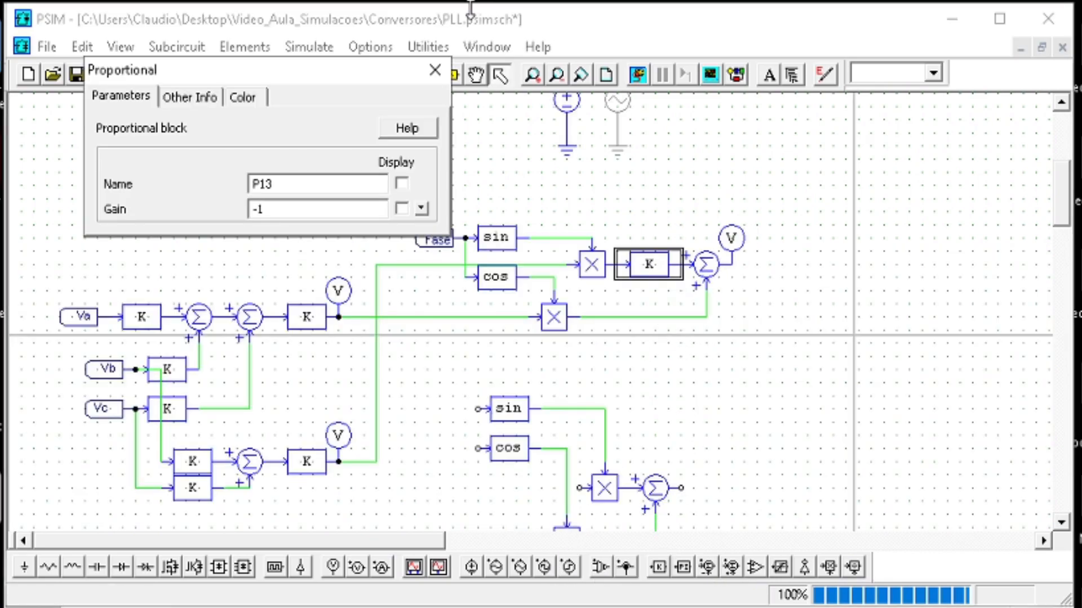
{"action": "left_click", "coordinate": [442, 71]}
{"action": "left_click", "coordinate": [607, 218]}
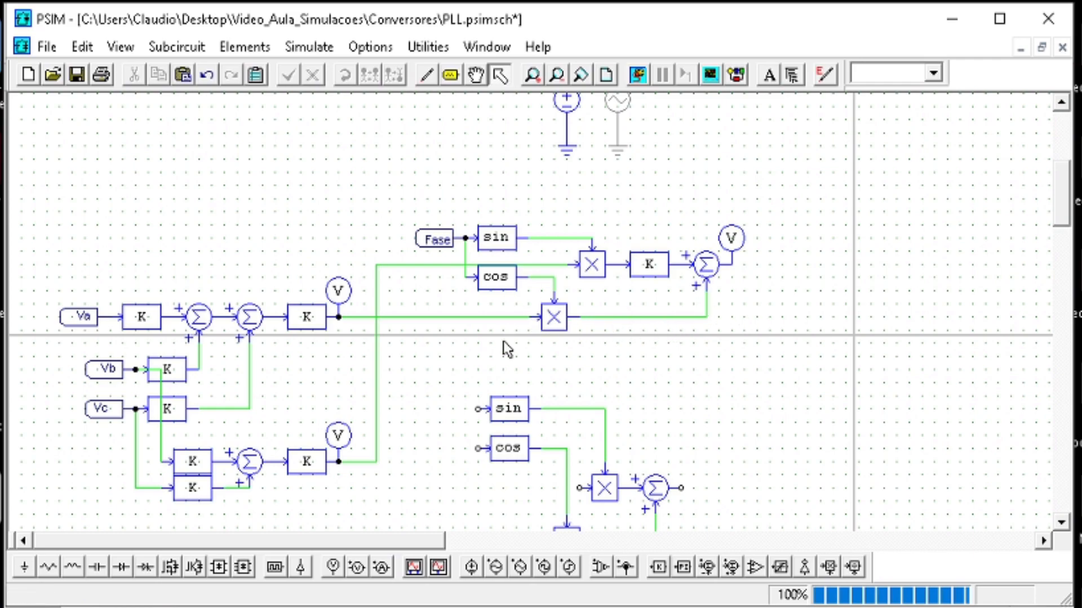
- Arrange the copied sin, cos, multiplier and summer blocks beneath the upper dq network, aligning the sin block above cos
{"action": "scroll", "coordinate": [624, 434], "scroll_direction": "down", "scroll_amount": 3}
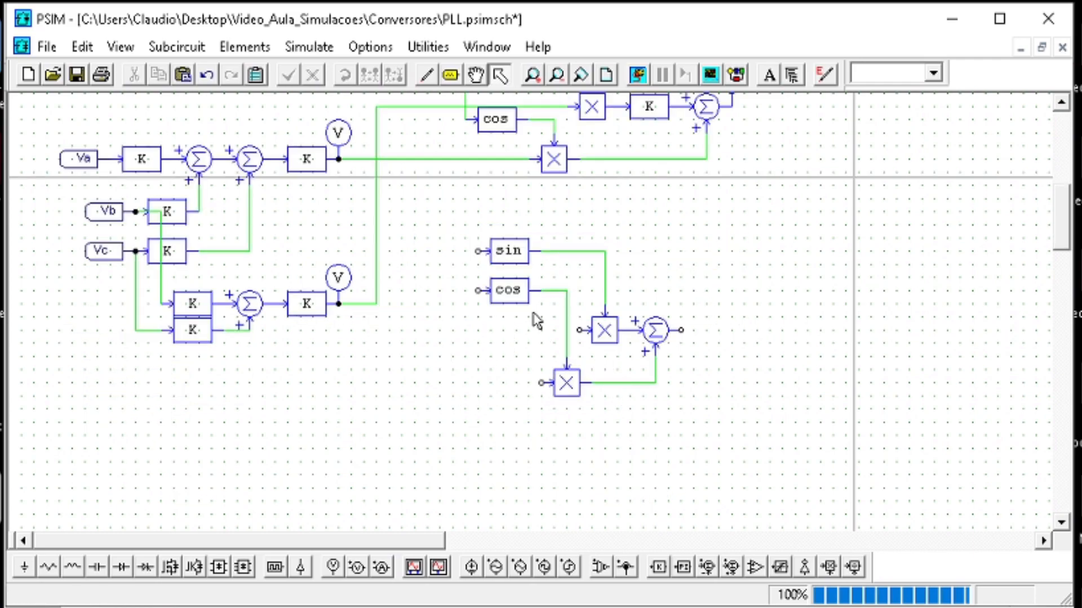
{"action": "left_click_drag", "start_coordinate": [513, 293], "coordinate": [512, 359]}
{"action": "left_click_drag", "start_coordinate": [514, 251], "coordinate": [545, 305]}
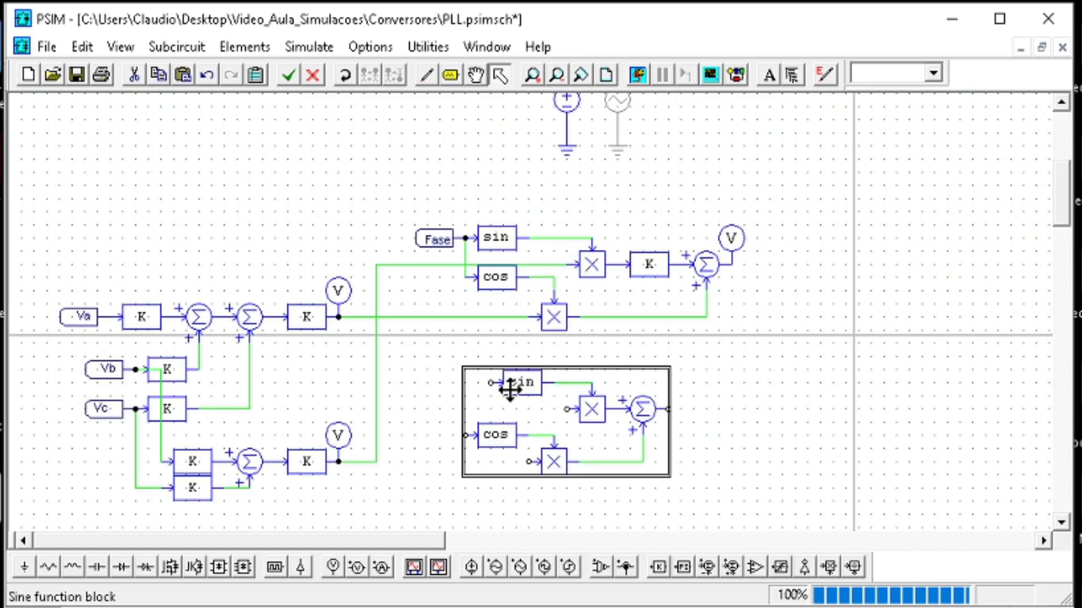
{"action": "left_click_drag", "start_coordinate": [510, 382], "coordinate": [486, 382]}
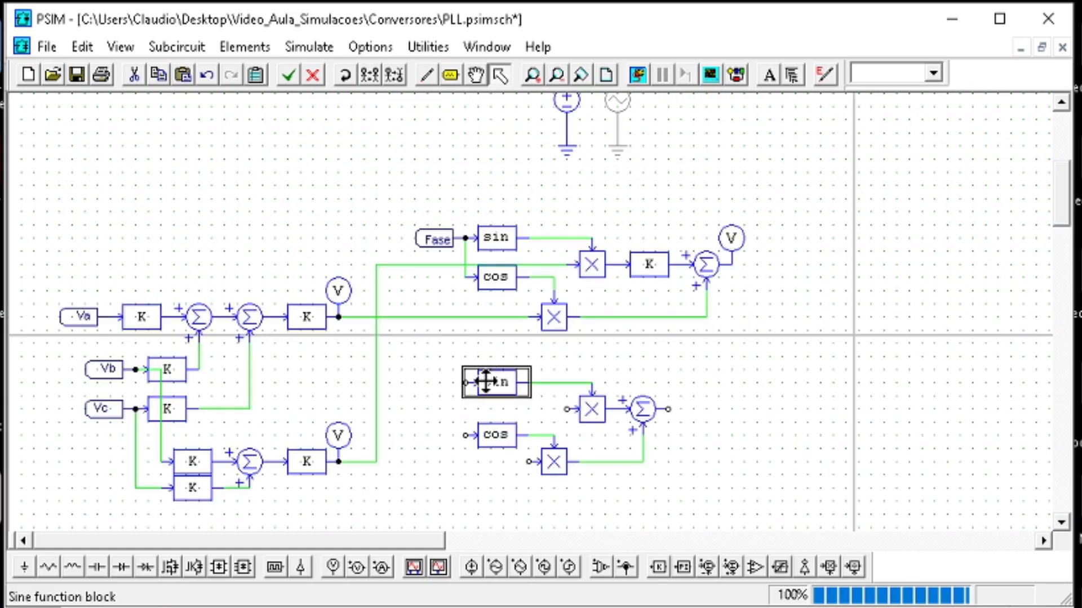
- Wire Fase to the lower sin and cos blocks, the alpha signal to the sin-fed multiplier and the beta signal to the cos-fed one
{"action": "left_click_drag", "start_coordinate": [465, 277], "coordinate": [466, 435]}
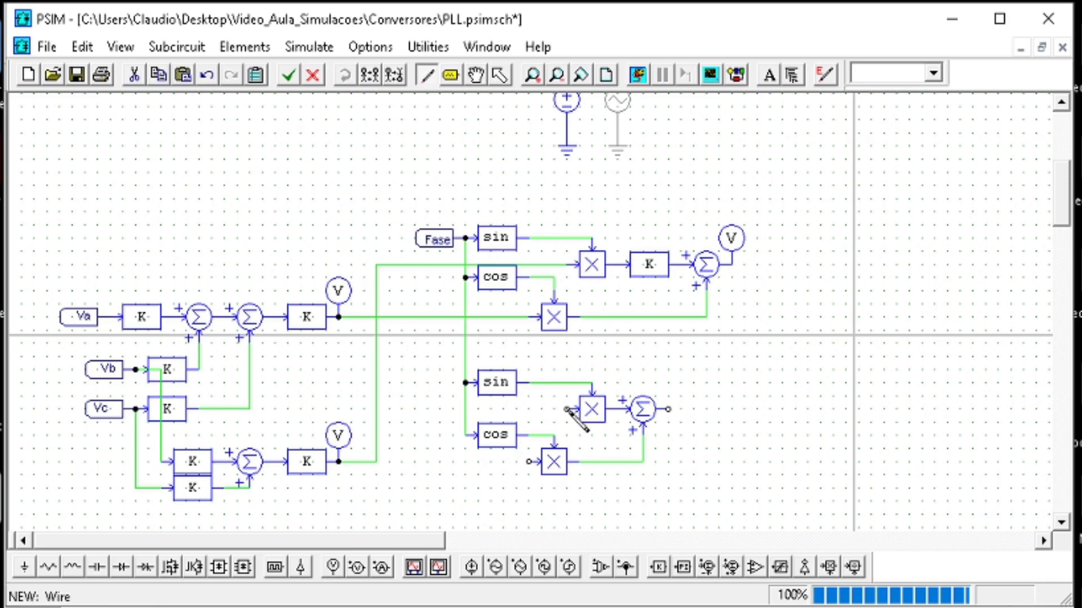
{"action": "left_click_drag", "start_coordinate": [567, 409], "coordinate": [414, 318]}
{"action": "left_click_drag", "start_coordinate": [530, 462], "coordinate": [377, 462]}
{"action": "key", "text": "Escape"}
- Place a copy of the voltage probe on the lower dq summer's output and name it Vd
{"action": "left_click", "coordinate": [731, 250]}
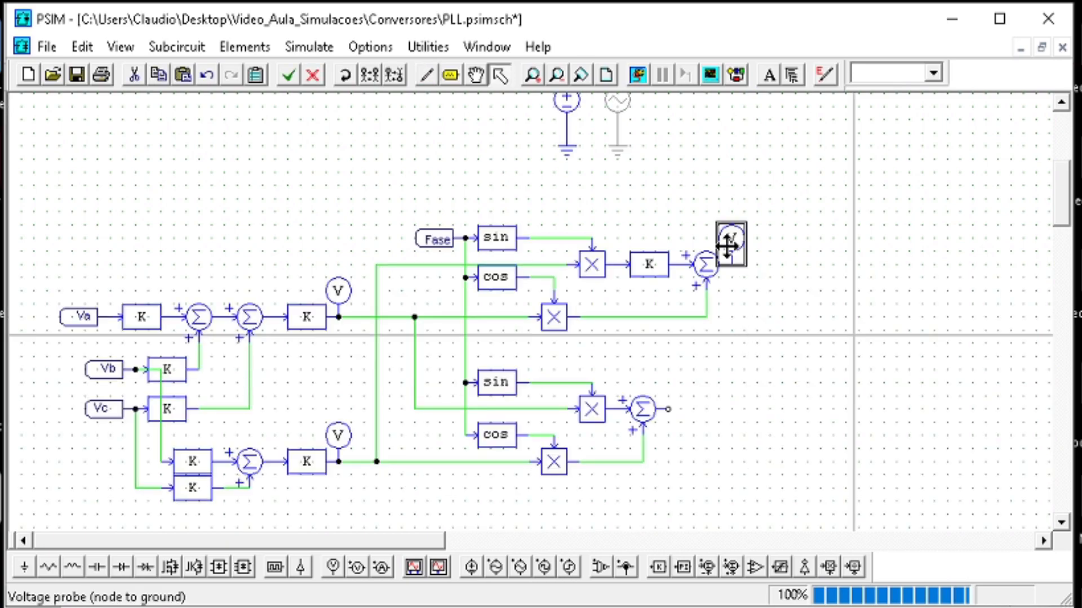
{"action": "key", "text": "ctrl+c"}
{"action": "key", "text": "ctrl+v"}
{"action": "double_click", "coordinate": [667, 388]}
{"action": "left_click", "coordinate": [336, 185]}
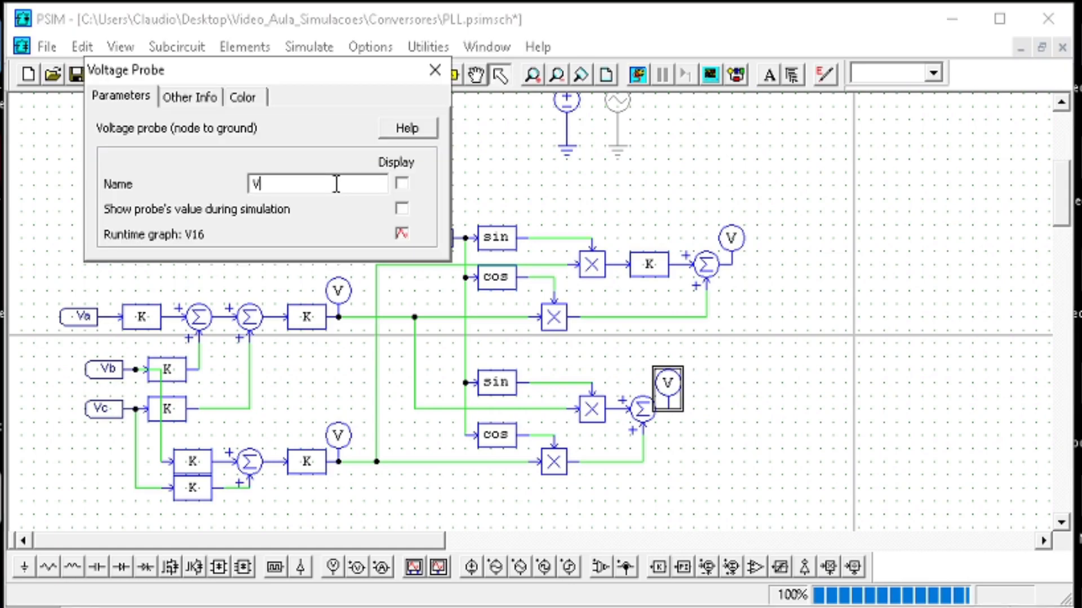
{"action": "type", "text": "d"}
{"action": "key", "text": "Return"}
- Simulate the saved schematic and open the curve selection of the Valpha and Vbeta plot
{"action": "left_click", "coordinate": [76, 74]}
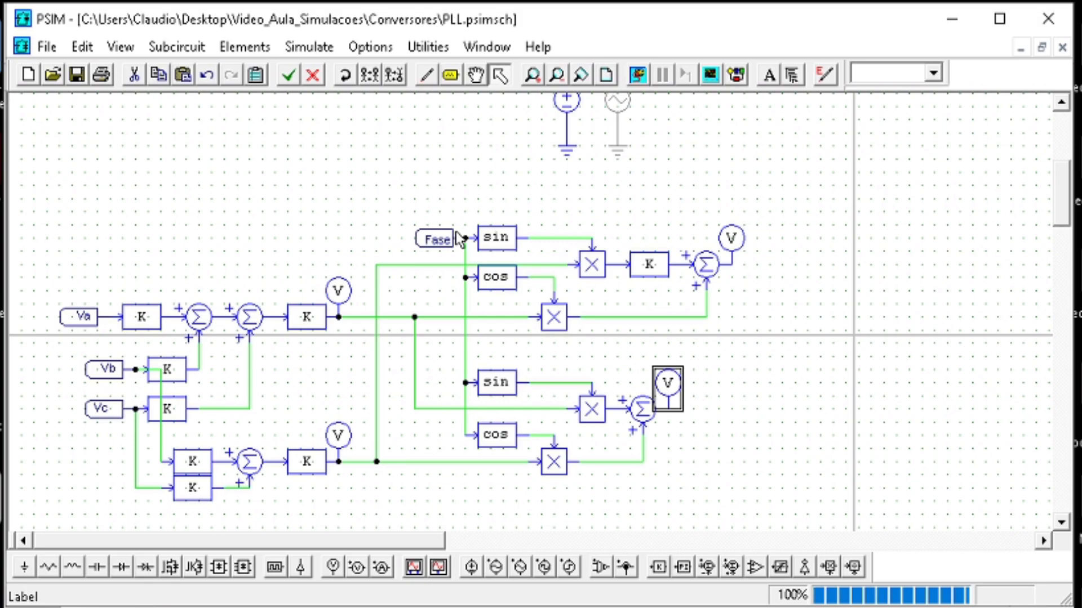
{"action": "left_click", "coordinate": [638, 75]}
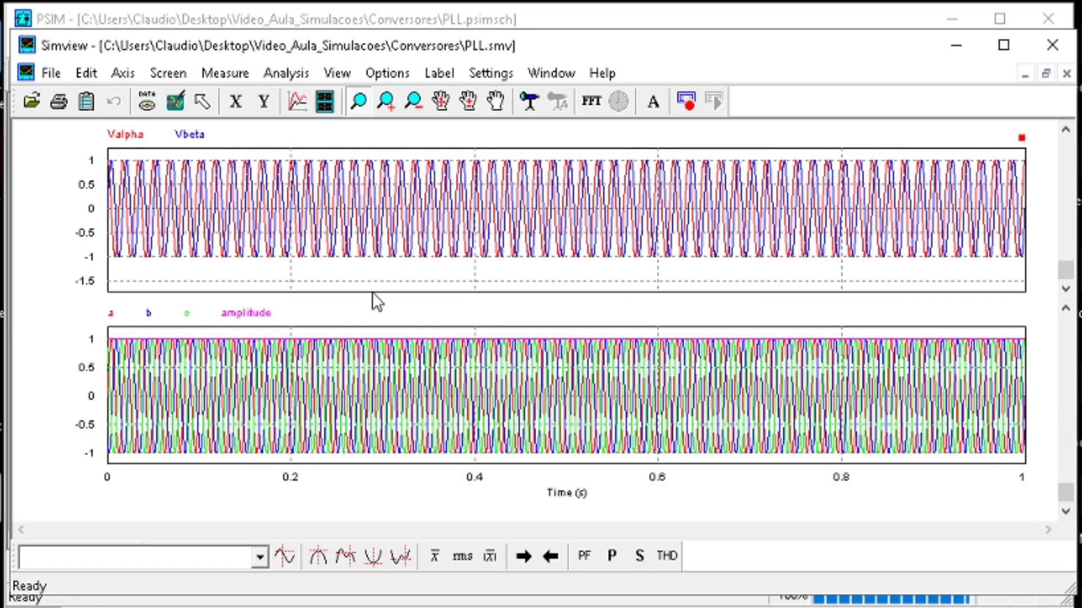
{"action": "double_click", "coordinate": [369, 251]}
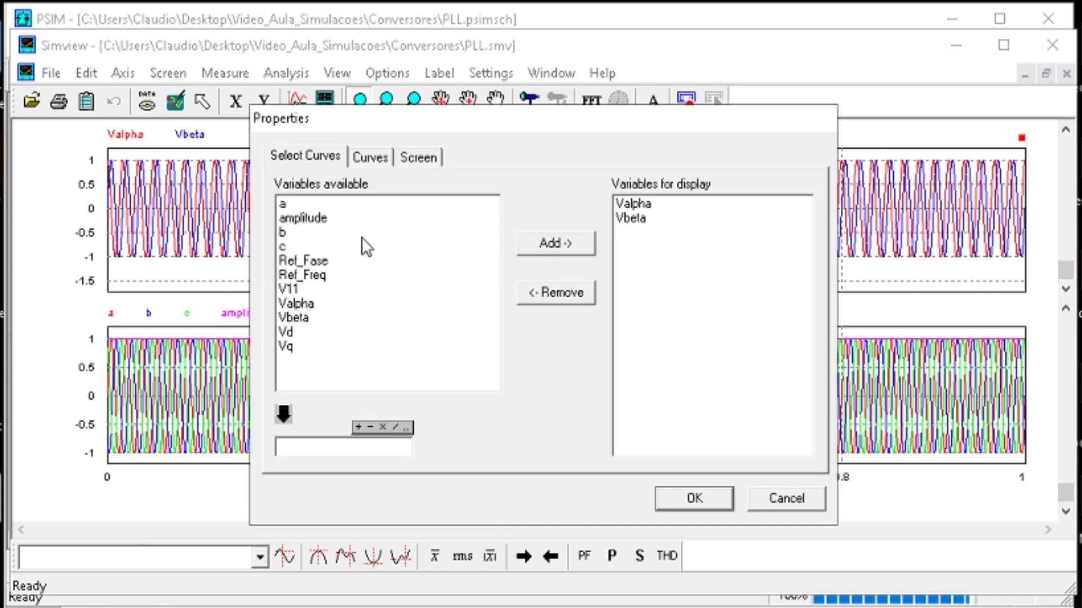
- Add Vd and Vq to the Valpha and Vbeta plot, and magnify roughly the first 0.37 s of the waveforms
{"action": "left_click", "coordinate": [303, 334]}
{"action": "left_click", "coordinate": [296, 347], "text": "shift"}
{"action": "key", "text": "Return"}
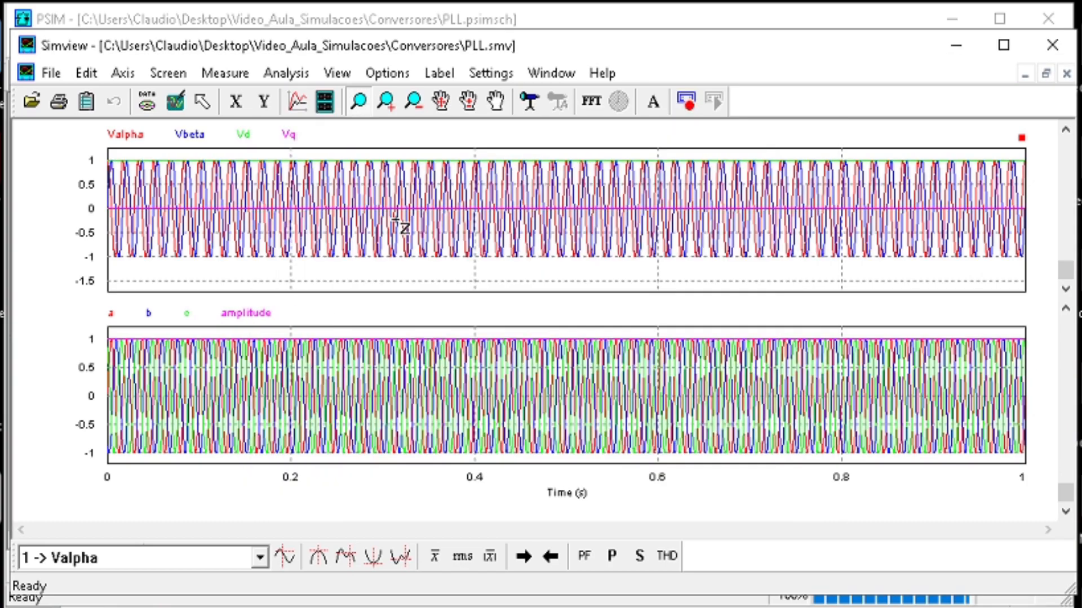
{"action": "left_click_drag", "start_coordinate": [445, 230], "coordinate": [108, 148]}
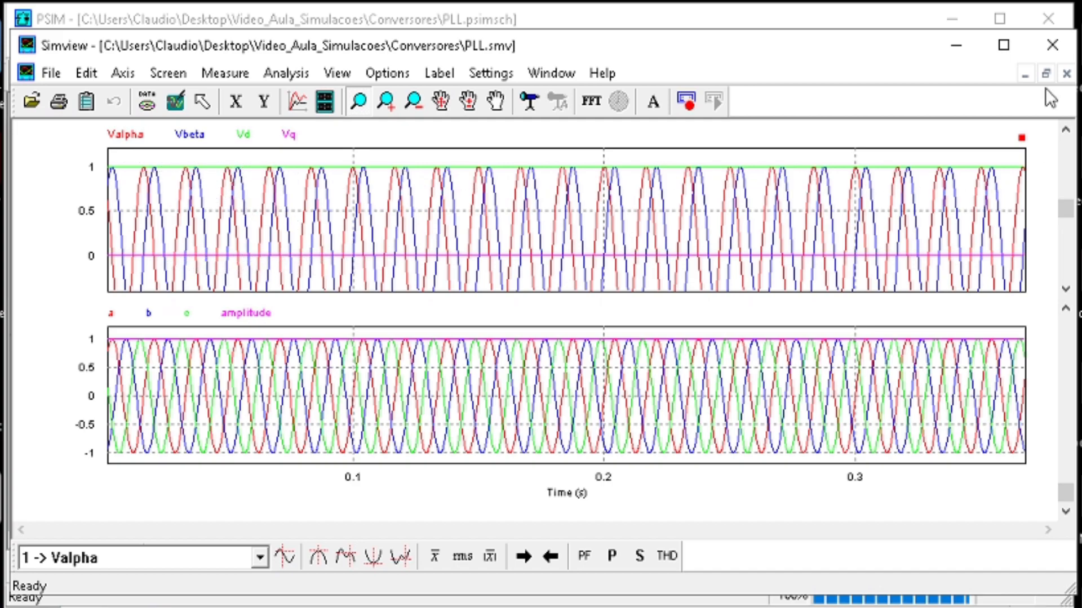
- Compare the output voltage probes of the dq transformation in the schematic with the Vd and Vq curves in Simview
{"action": "left_click", "coordinate": [968, 45]}
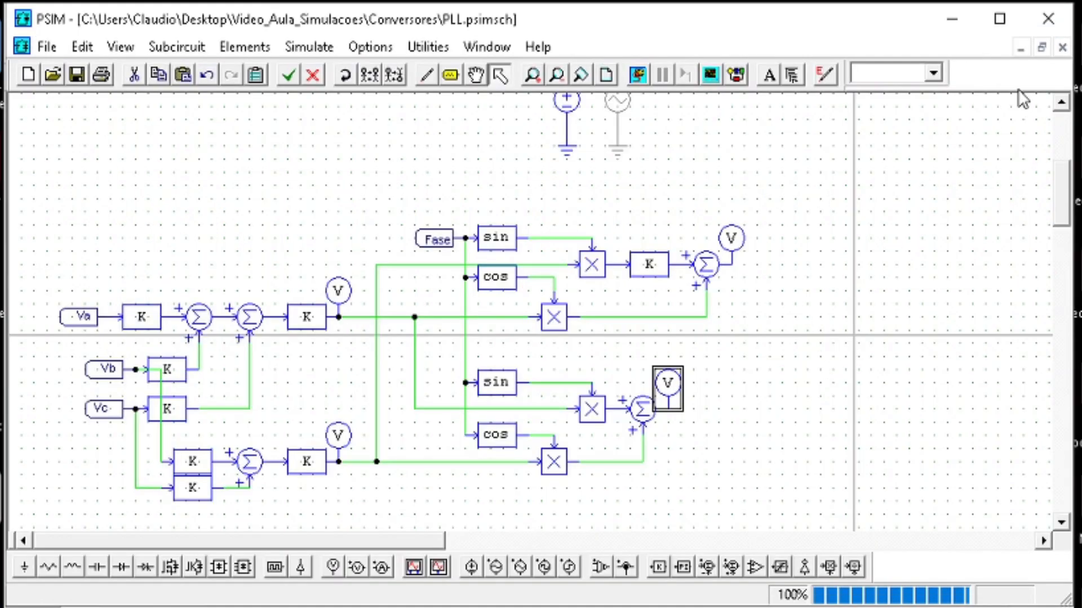
{"action": "left_click", "coordinate": [1019, 49]}
{"action": "left_click", "coordinate": [729, 236]}
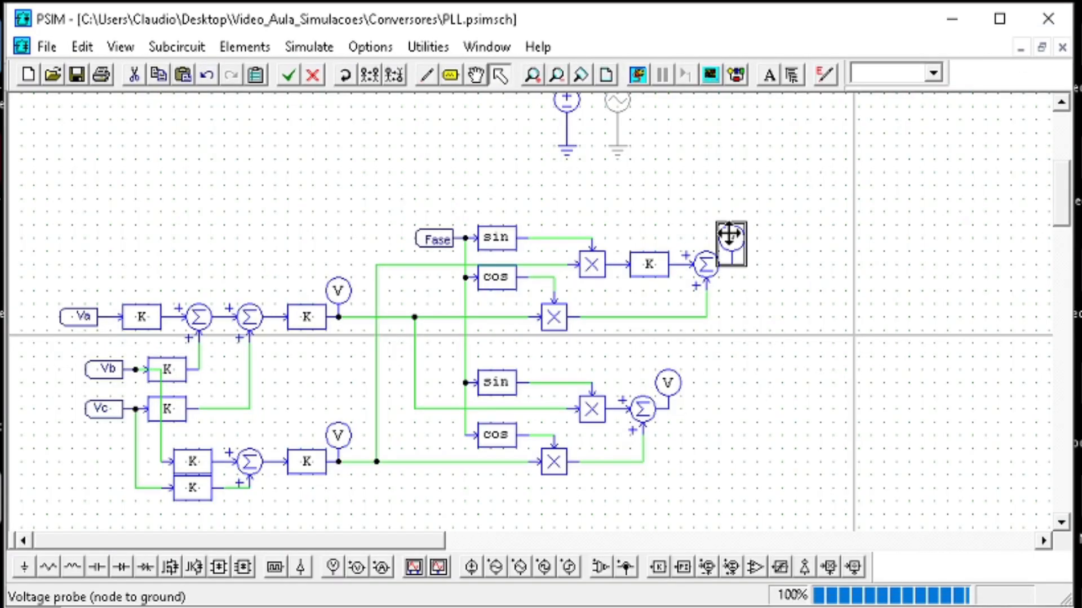
{"action": "left_click", "coordinate": [602, 160]}
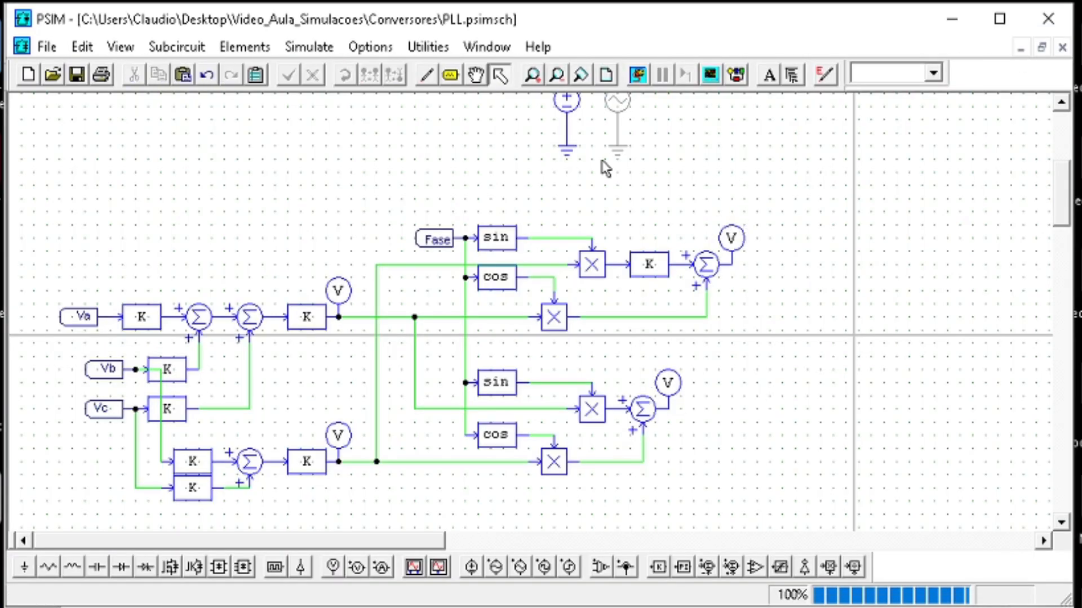
{"action": "key", "text": "alt+Tab"}
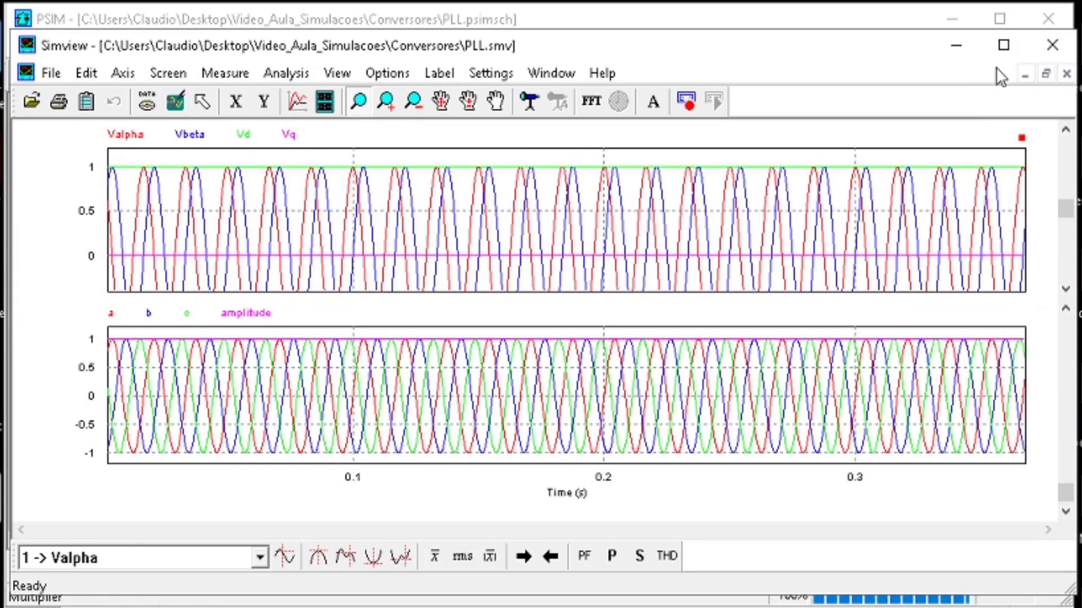
{"action": "left_click", "coordinate": [1024, 74]}
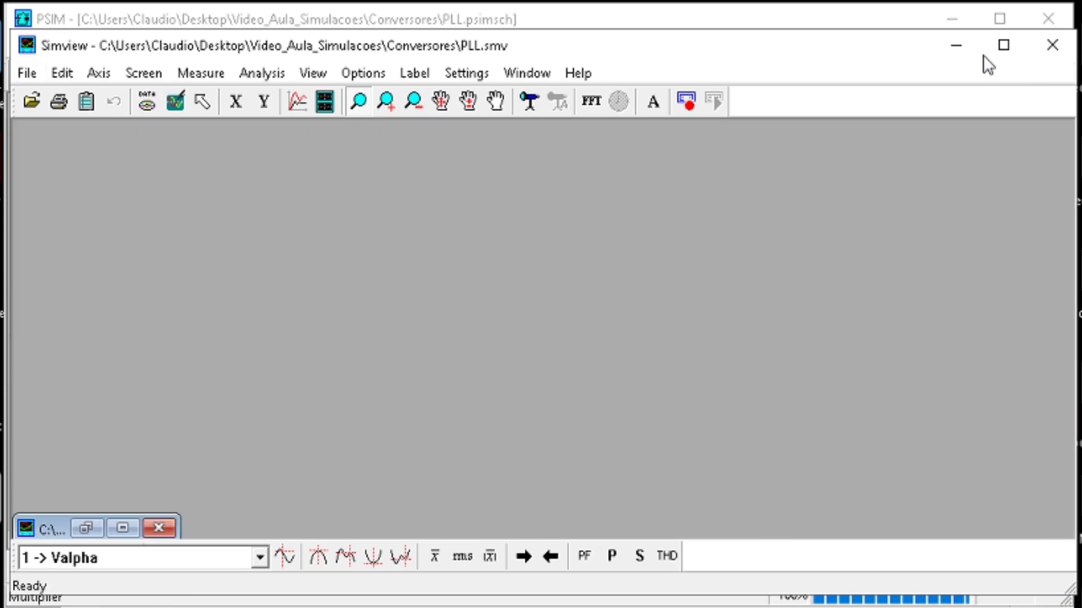
{"action": "left_click", "coordinate": [122, 528]}
{"action": "left_click", "coordinate": [956, 46]}
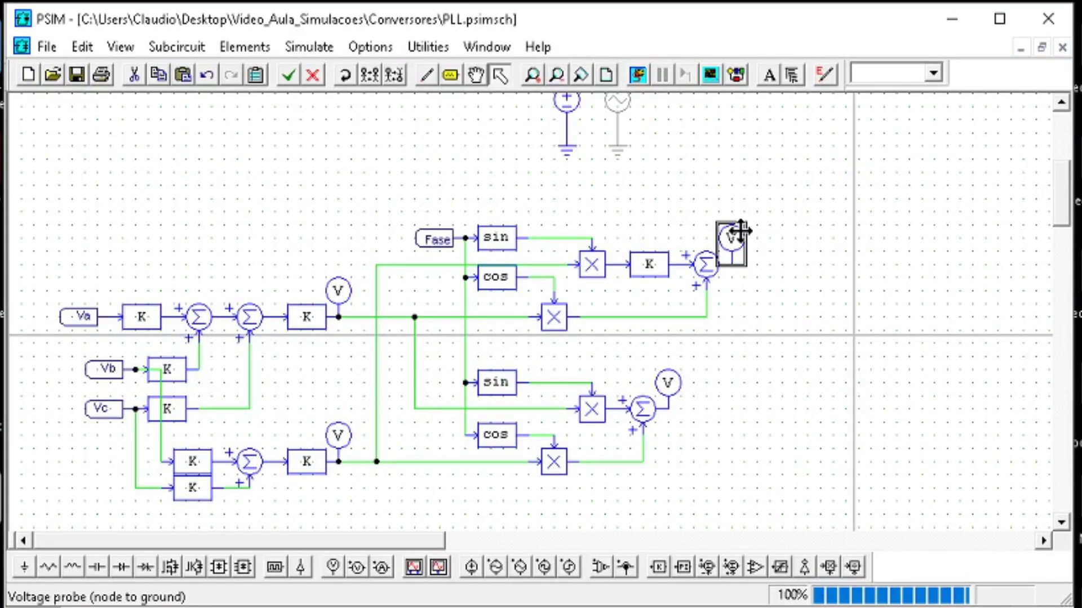
- Swap the output probe names in the PSIM schematic: name the upper summing output's probe Vd and the lower one Vq
{"action": "double_click", "coordinate": [733, 234]}
{"action": "left_click", "coordinate": [284, 185]}
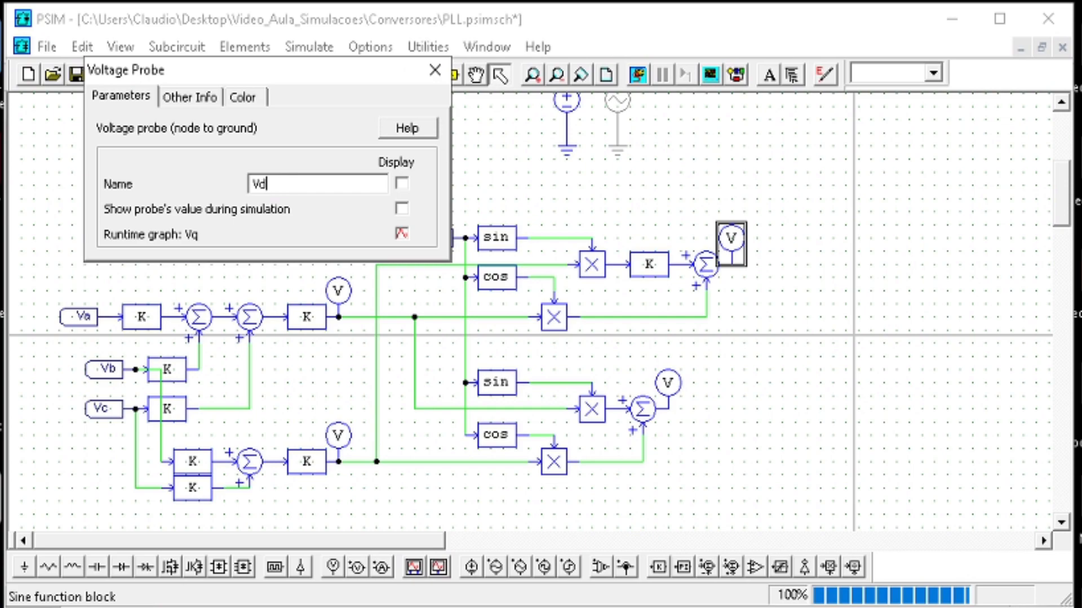
{"action": "left_click", "coordinate": [435, 70]}
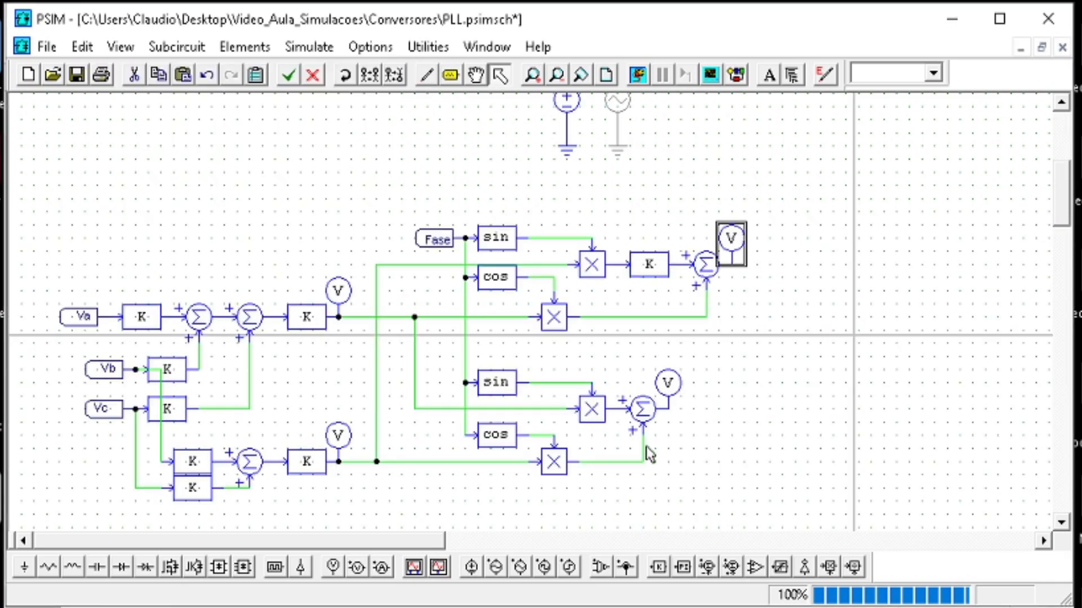
{"action": "double_click", "coordinate": [667, 386]}
{"action": "left_click", "coordinate": [290, 176]}
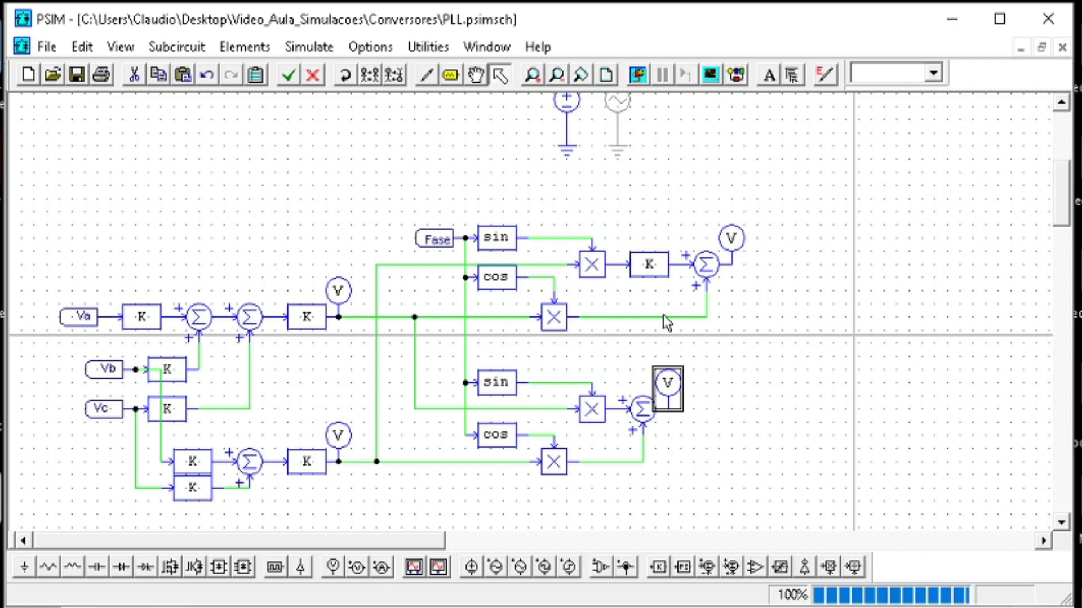
{"action": "left_click", "coordinate": [776, 476]}
- Run the simulation and magnify the first 0.2 s of the Valpha, Vbeta, Vd and Vq waveforms
{"action": "left_click", "coordinate": [732, 240]}
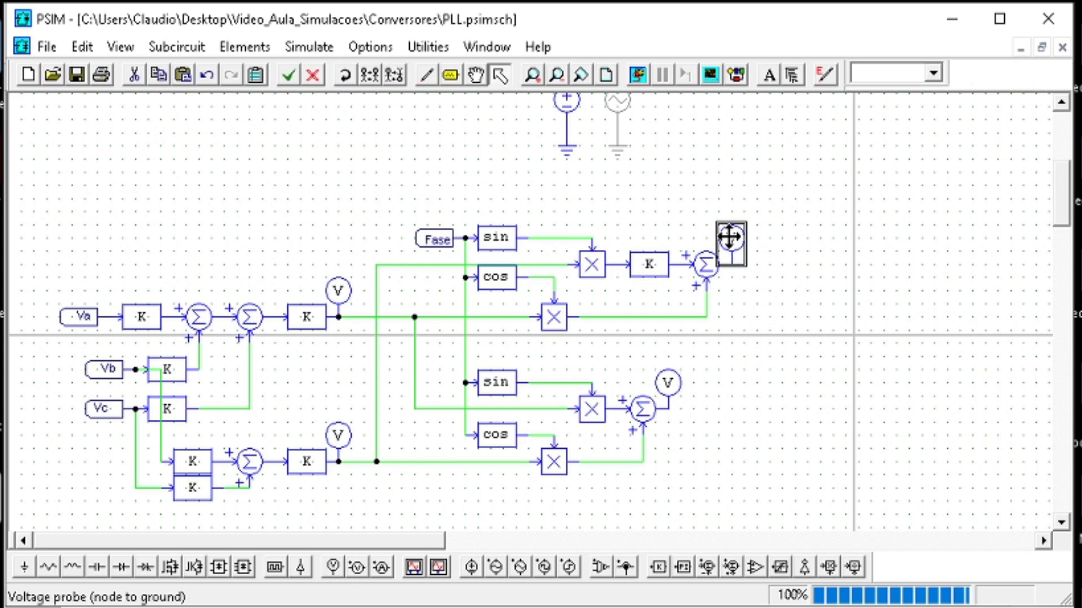
{"action": "left_click", "coordinate": [645, 82]}
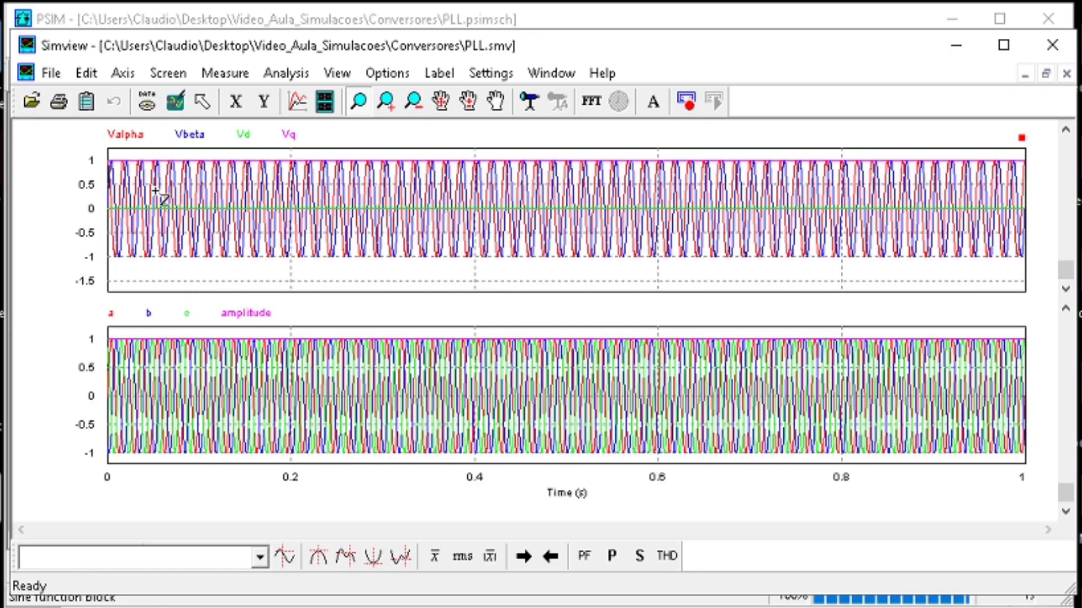
{"action": "left_click_drag", "start_coordinate": [292, 266], "coordinate": [110, 144]}
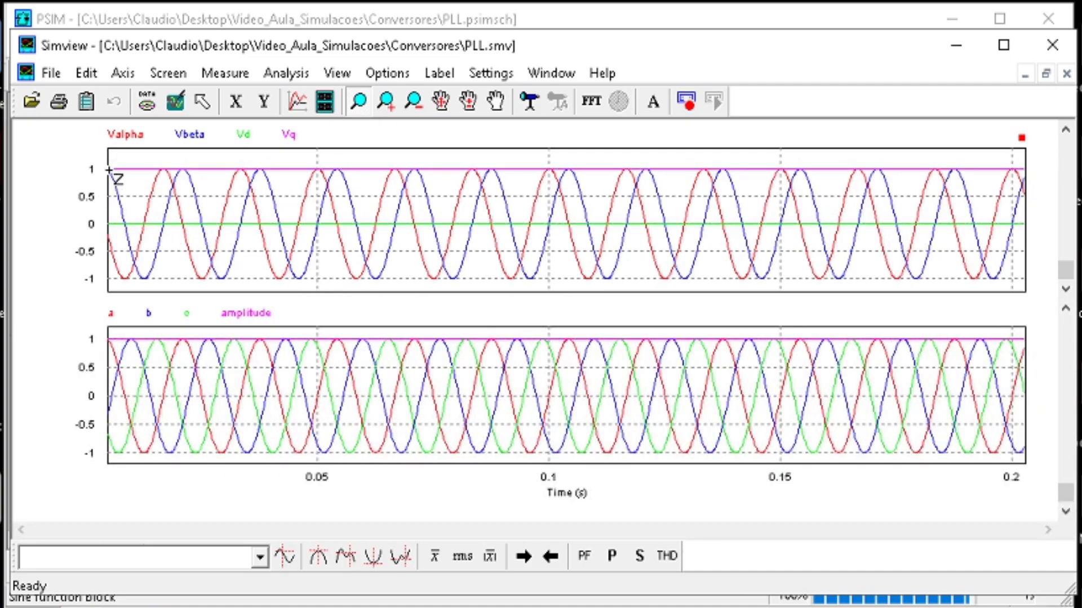
- Enable the AC amplitude source with its ground, disable the DC source beside it, and save the PLL schematic
{"action": "left_click", "coordinate": [941, 55]}
{"action": "scroll", "coordinate": [693, 226], "scroll_direction": "up", "scroll_amount": 3}
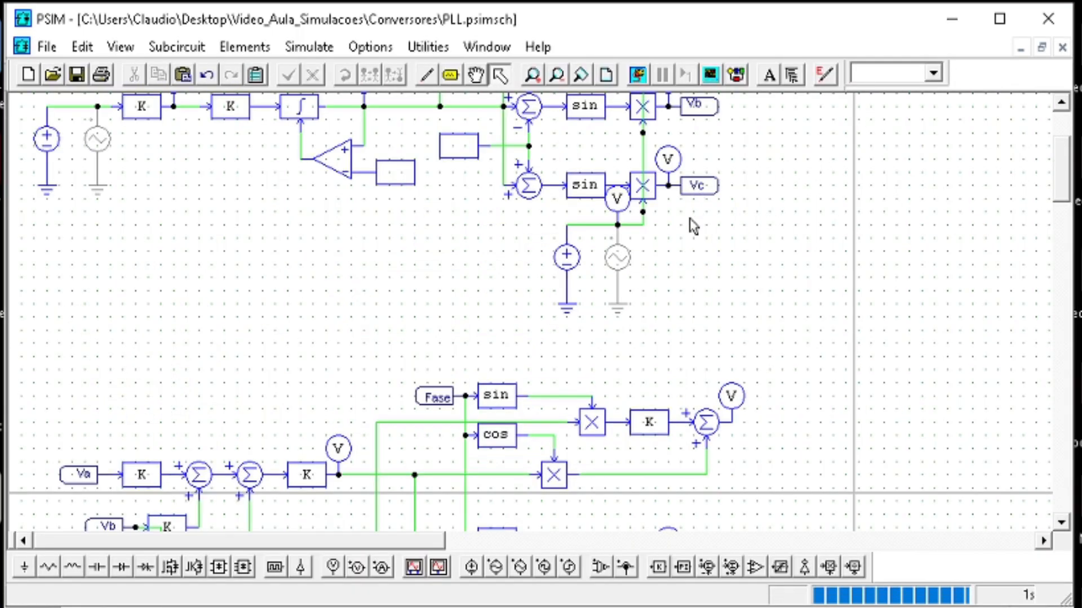
{"action": "left_click_drag", "start_coordinate": [673, 329], "coordinate": [593, 226]}
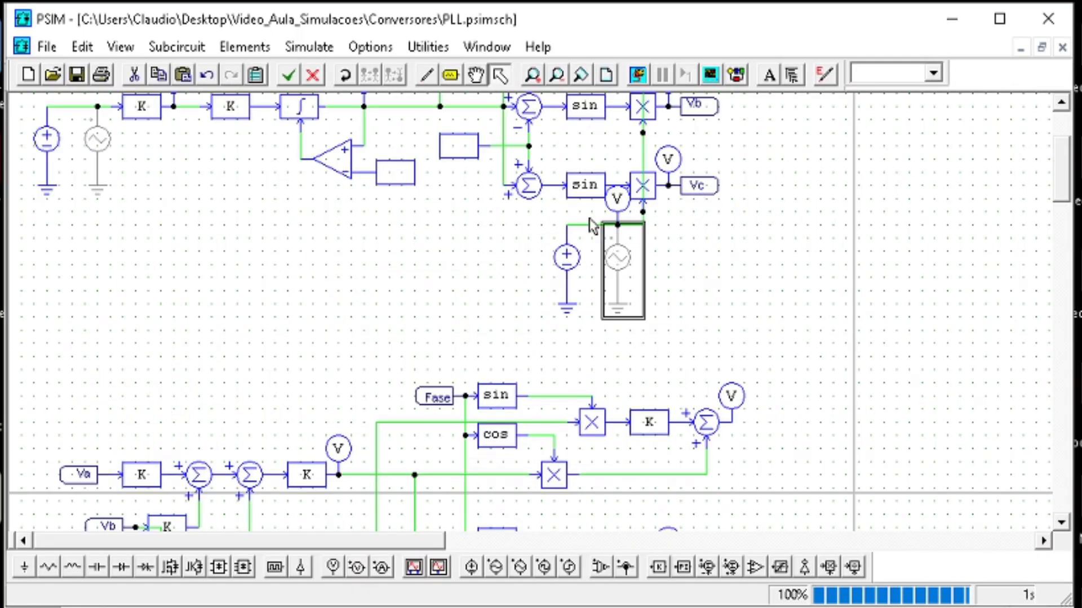
{"action": "right_click", "coordinate": [621, 254]}
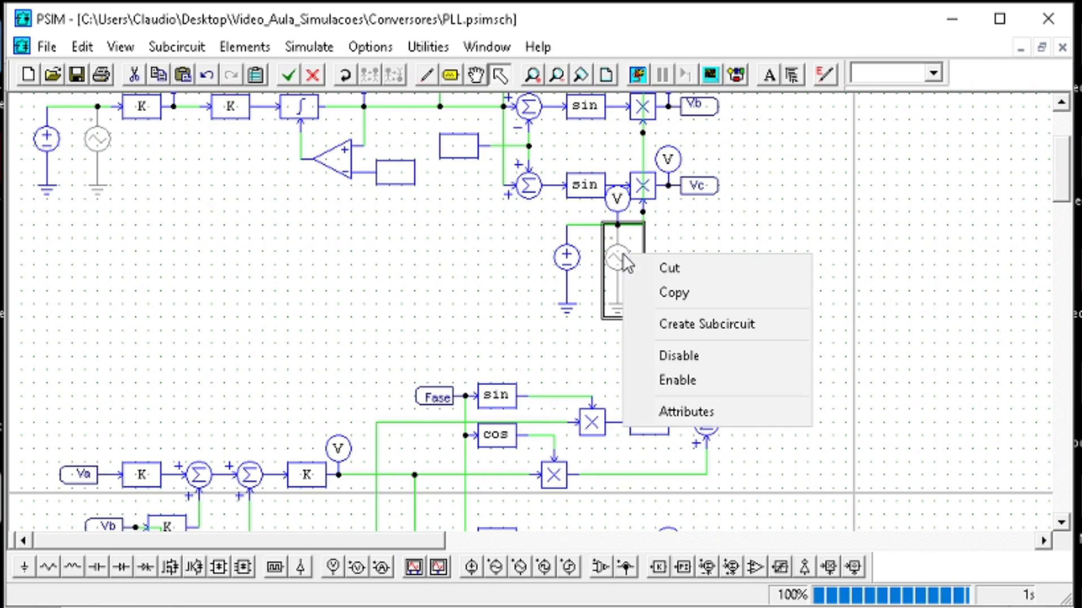
{"action": "left_click", "coordinate": [676, 380]}
{"action": "left_click_drag", "start_coordinate": [587, 341], "coordinate": [535, 218]}
{"action": "right_click", "coordinate": [563, 252]}
{"action": "left_click", "coordinate": [601, 359]}
{"action": "left_click", "coordinate": [79, 76]}
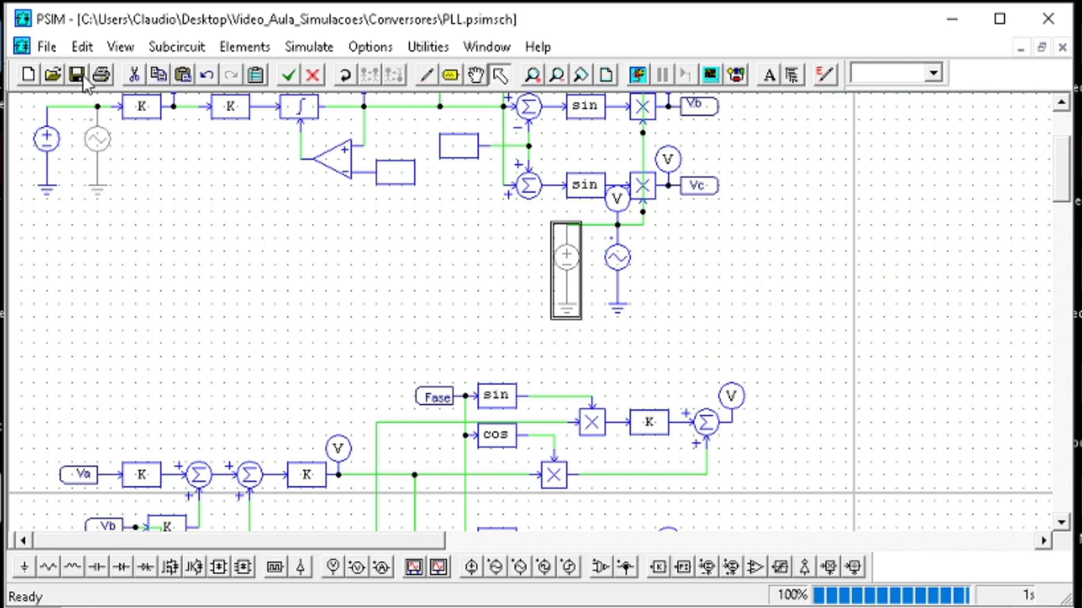
- Run the simulation with the varying amplitude and examine roughly the first 0.3 s before restoring the full time range
{"action": "left_click", "coordinate": [637, 74]}
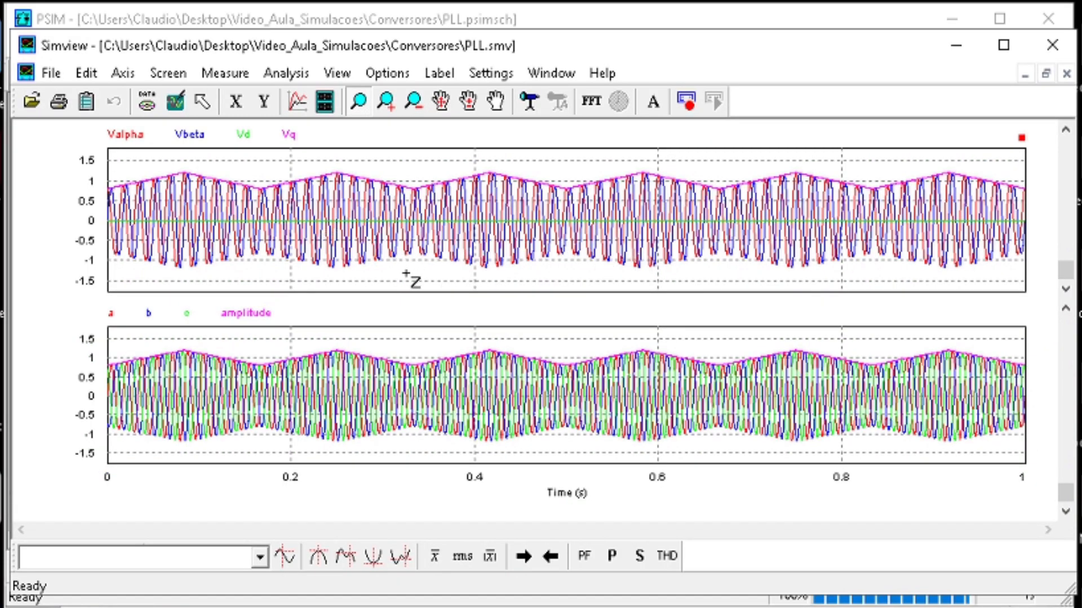
{"action": "left_click_drag", "start_coordinate": [401, 275], "coordinate": [94, 155]}
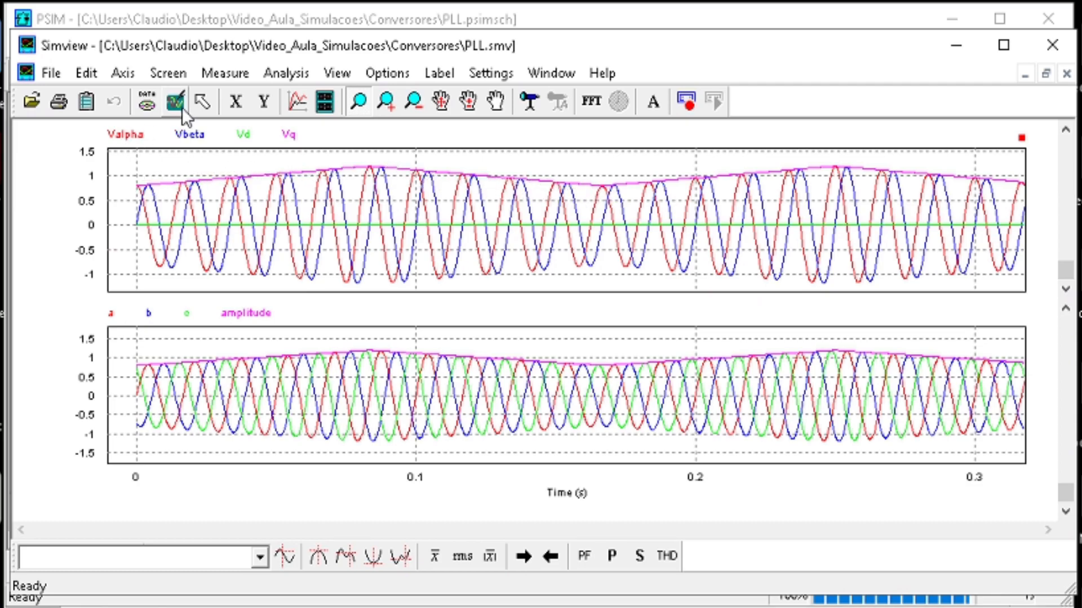
{"action": "left_click", "coordinate": [200, 104]}
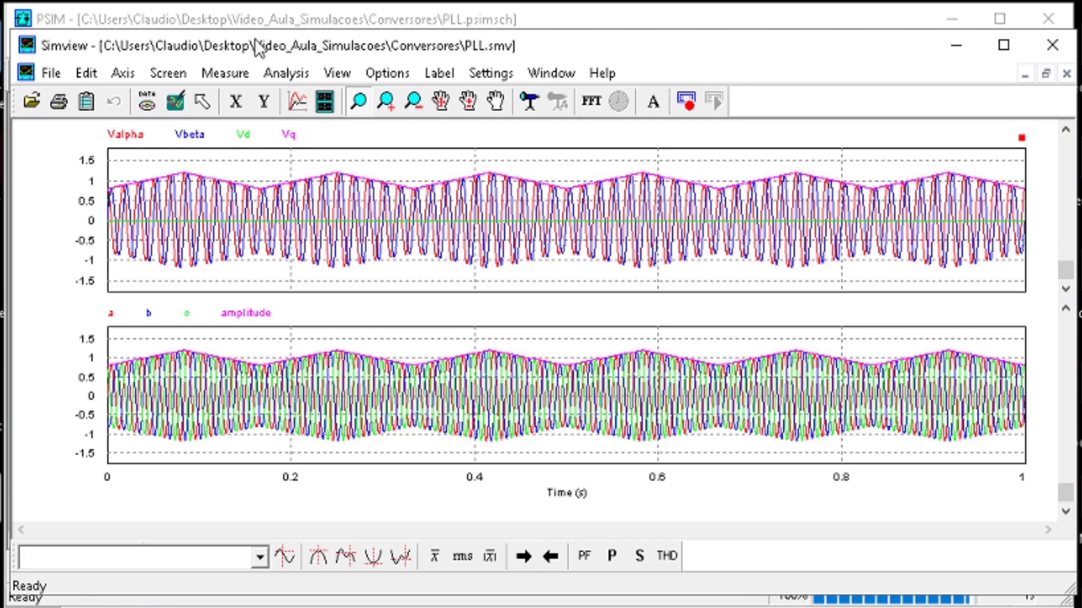
{"action": "left_click_drag", "start_coordinate": [257, 47], "coordinate": [255, 40]}
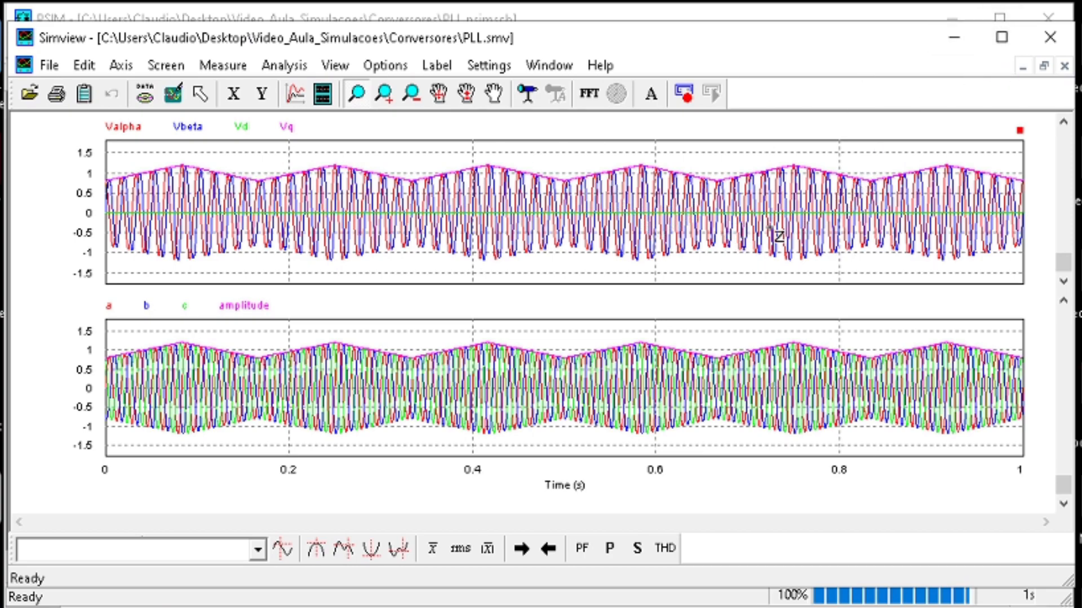
- Disable the AC amplitude source and its ground, re-enable the DC source with its ground, and save the schematic
{"action": "left_click", "coordinate": [954, 38]}
{"action": "left_click", "coordinate": [611, 236]}
{"action": "left_click_drag", "start_coordinate": [607, 229], "coordinate": [602, 218]}
{"action": "left_click", "coordinate": [644, 338]}
{"action": "left_click", "coordinate": [617, 257]}
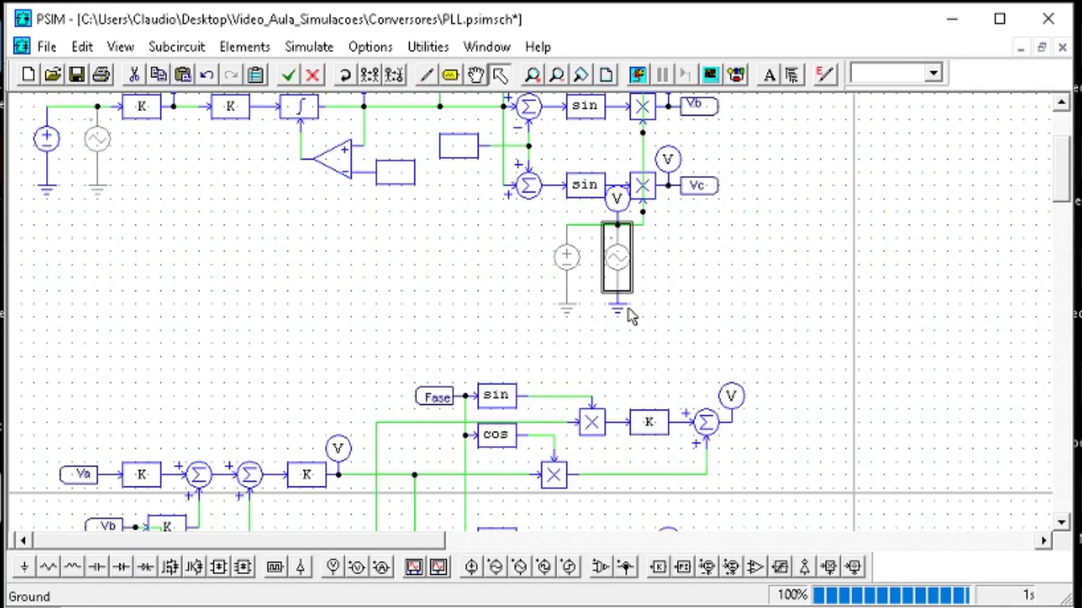
{"action": "left_click", "coordinate": [620, 307]}
{"action": "right_click", "coordinate": [625, 309]}
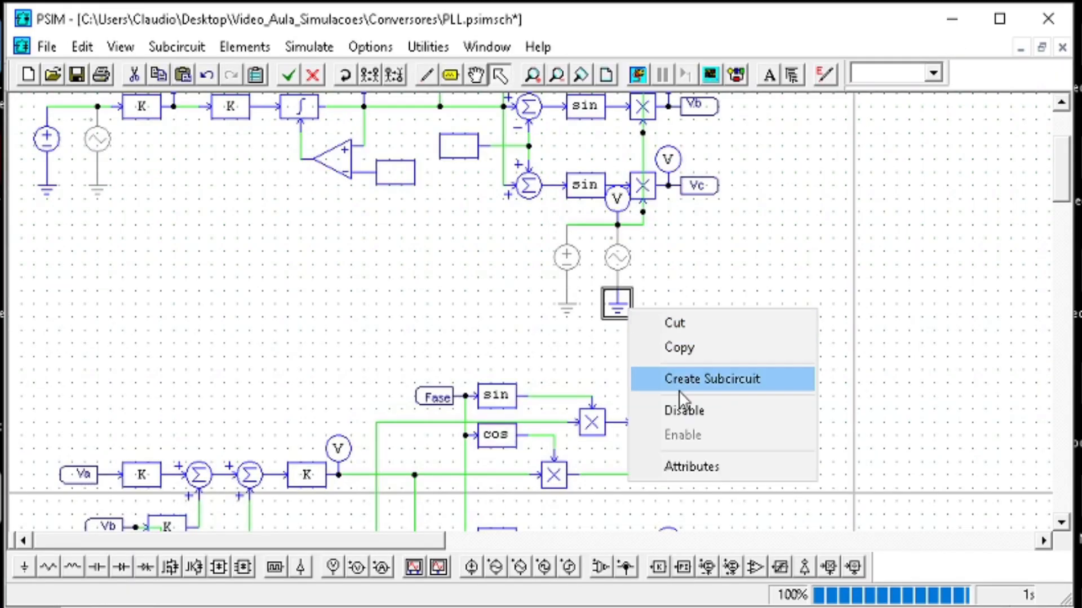
{"action": "left_click", "coordinate": [684, 411]}
{"action": "left_click_drag", "start_coordinate": [586, 315], "coordinate": [548, 211]}
{"action": "left_click", "coordinate": [289, 74]}
{"action": "left_click", "coordinate": [78, 75]}
- Move both output voltage probes right, away from their summing blocks, and shift the whole transformation circuit to the right
{"action": "scroll", "coordinate": [619, 410], "scroll_direction": "down", "scroll_amount": 2}
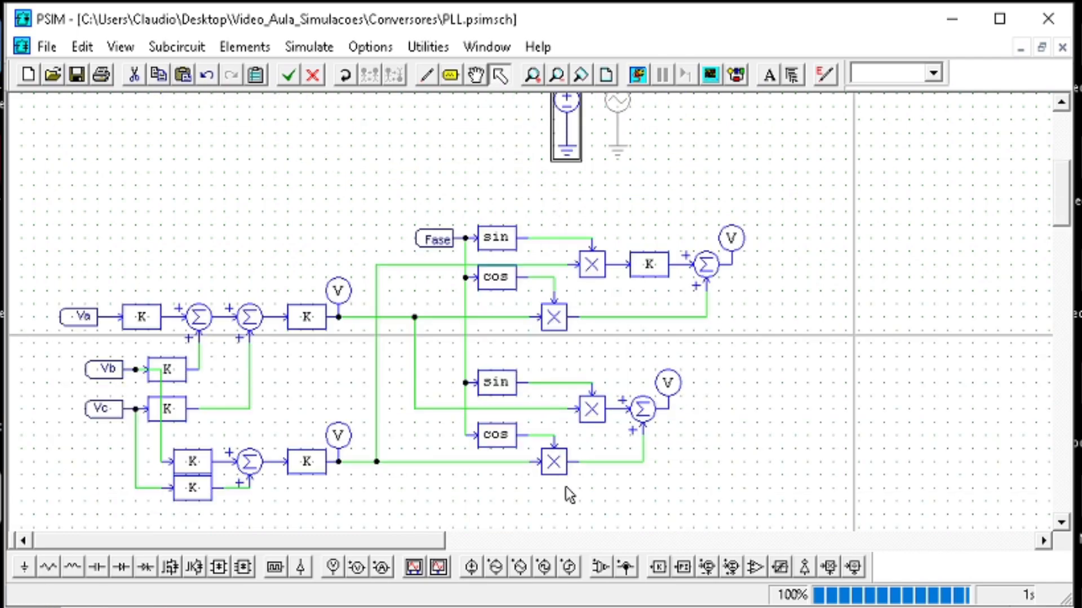
{"action": "left_click_drag", "start_coordinate": [411, 545], "coordinate": [386, 543]}
{"action": "left_click_drag", "start_coordinate": [386, 543], "coordinate": [417, 535]}
{"action": "left_click_drag", "start_coordinate": [668, 383], "coordinate": [870, 383]}
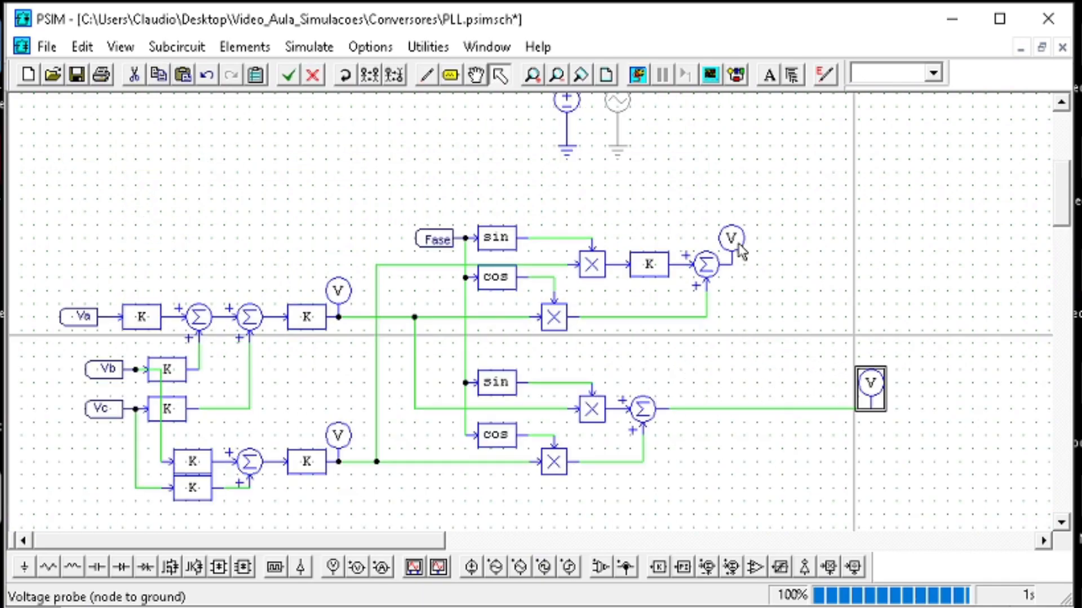
{"action": "left_click_drag", "start_coordinate": [731, 238], "coordinate": [866, 238]}
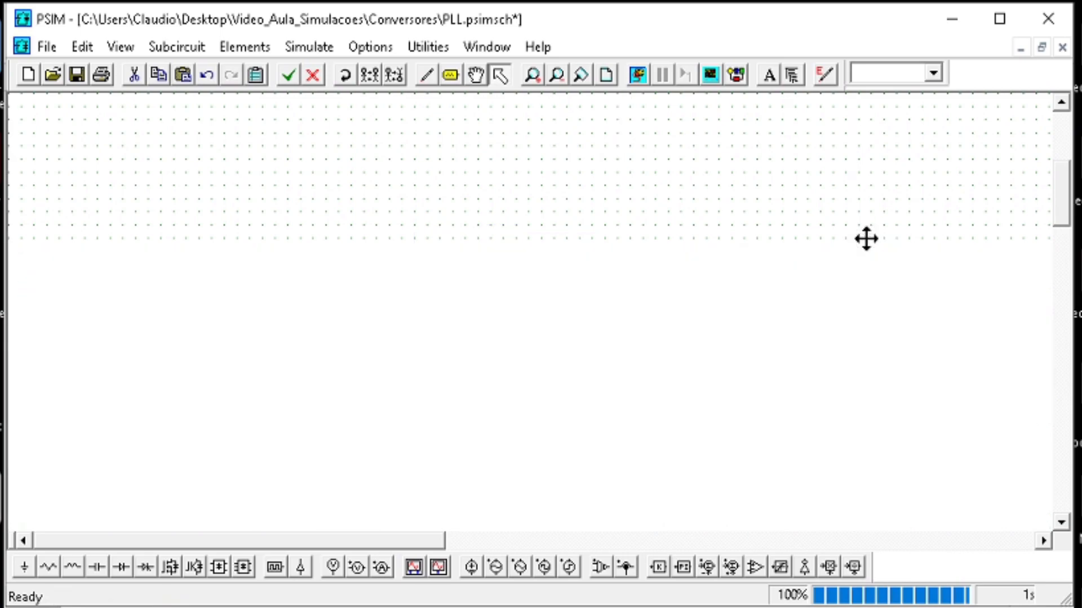
{"action": "left_click_drag", "start_coordinate": [933, 516], "coordinate": [54, 193]}
{"action": "left_click_drag", "start_coordinate": [159, 237], "coordinate": [248, 224]}
- Move the Va, Vb, Vc and Fase input labels left into one aligned column, clear of the transformation blocks
{"action": "left_click_drag", "start_coordinate": [163, 303], "coordinate": [45, 303]}
{"action": "double_click", "coordinate": [193, 354]}
{"action": "left_click", "coordinate": [424, 61]}
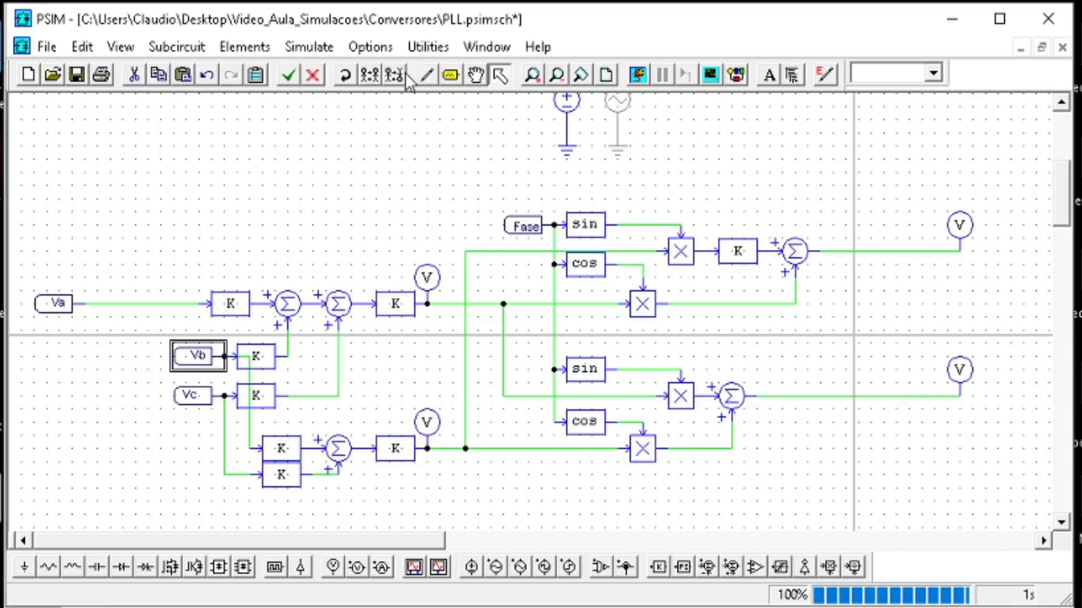
{"action": "left_click_drag", "start_coordinate": [210, 353], "coordinate": [60, 357]}
{"action": "left_click", "coordinate": [205, 413]}
{"action": "left_click", "coordinate": [192, 395]}
{"action": "left_click_drag", "start_coordinate": [197, 395], "coordinate": [58, 396]}
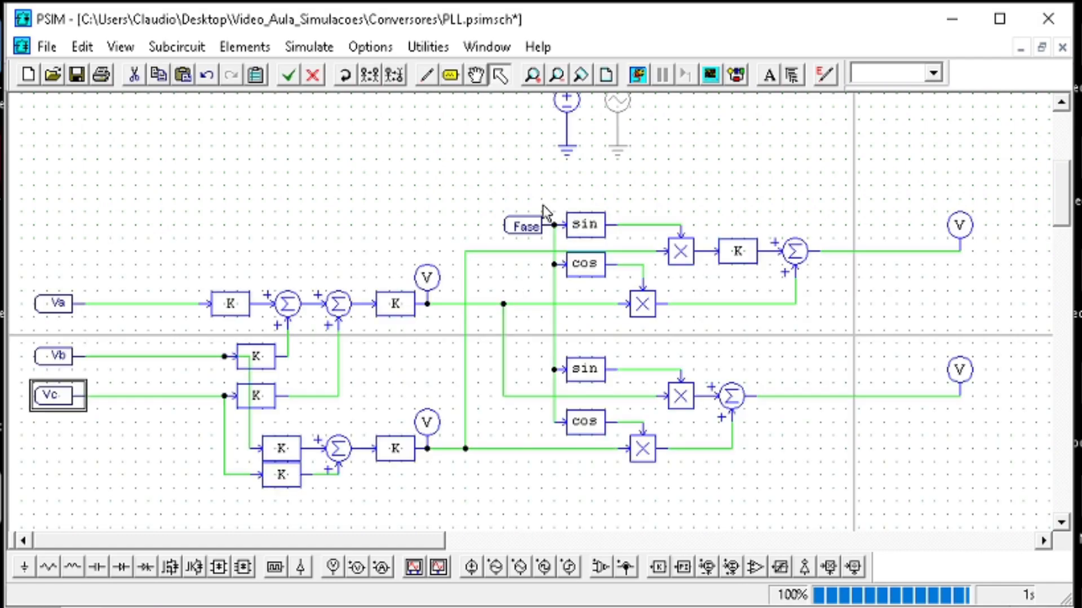
{"action": "left_click", "coordinate": [527, 225]}
{"action": "left_click_drag", "start_coordinate": [529, 225], "coordinate": [58, 226]}
- Create a subcircuit from the transformation blocks between the input labels and output probes, saving it as abc2dq.psimsch
{"action": "left_click_drag", "start_coordinate": [855, 530], "coordinate": [145, 180]}
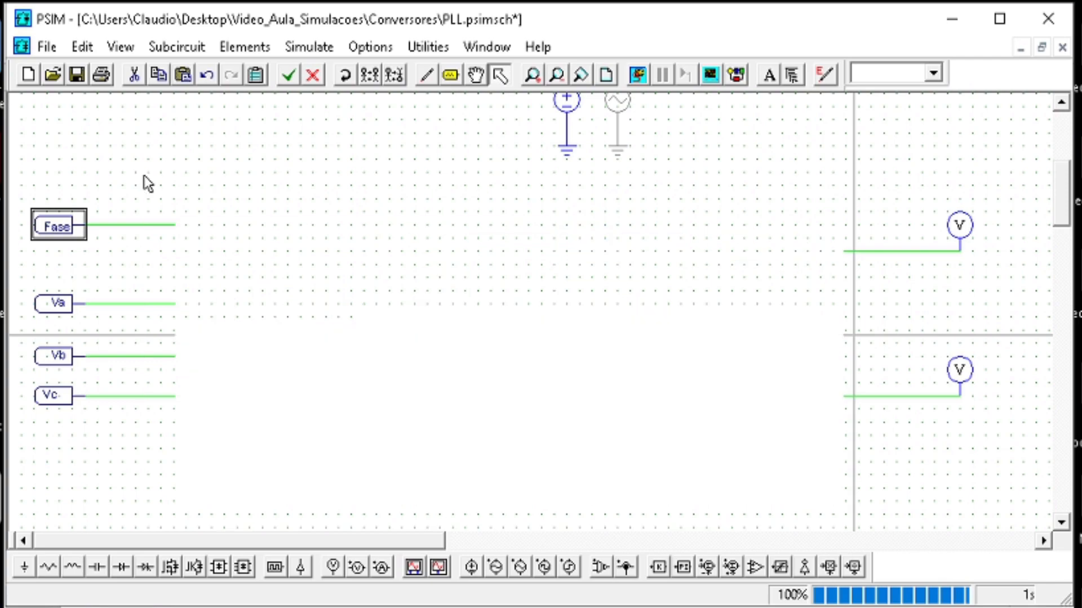
{"action": "right_click", "coordinate": [602, 271]}
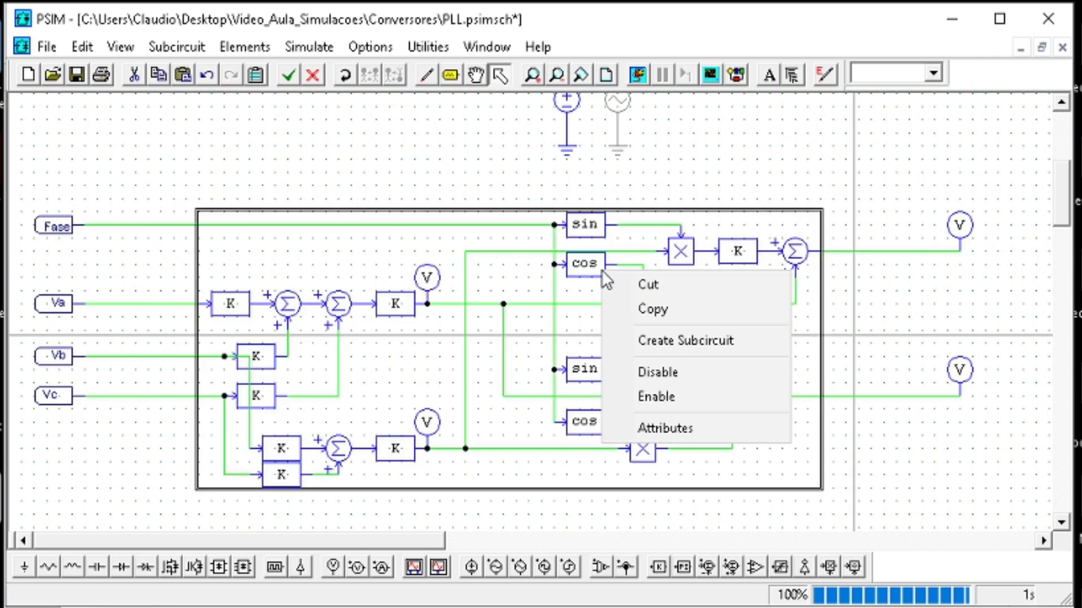
{"action": "left_click", "coordinate": [697, 341]}
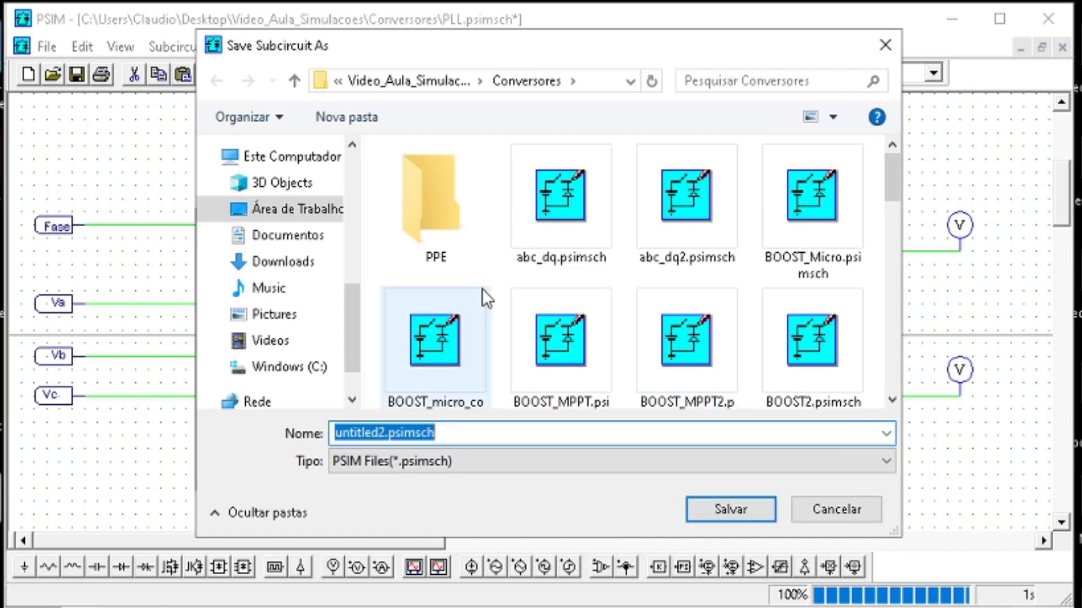
{"action": "left_click", "coordinate": [387, 433]}
{"action": "key", "text": "BackSpace"}
{"action": "key", "text": "BackSpace"}
{"action": "key", "text": "BackSpace"}
{"action": "key", "text": "BackSpace"}
{"action": "key", "text": "BackSpace"}
{"action": "key", "text": "BackSpace"}
{"action": "key", "text": "BackSpace"}
{"action": "key", "text": "BackSpace"}
{"action": "key", "text": "BackSpace"}
{"action": "type", "text": "abc"}
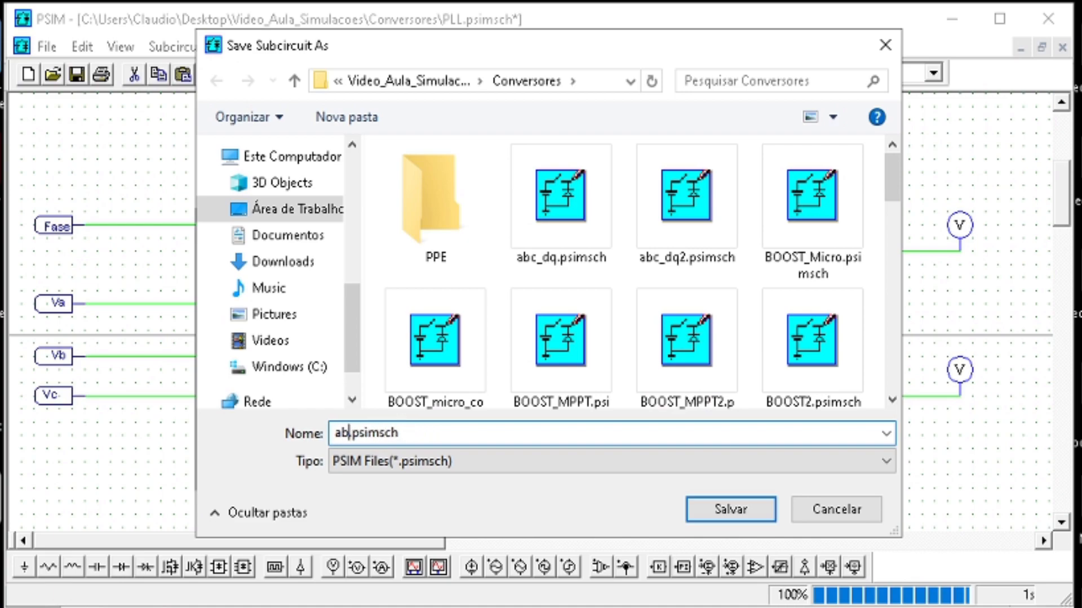
{"action": "type", "text": "dq"}
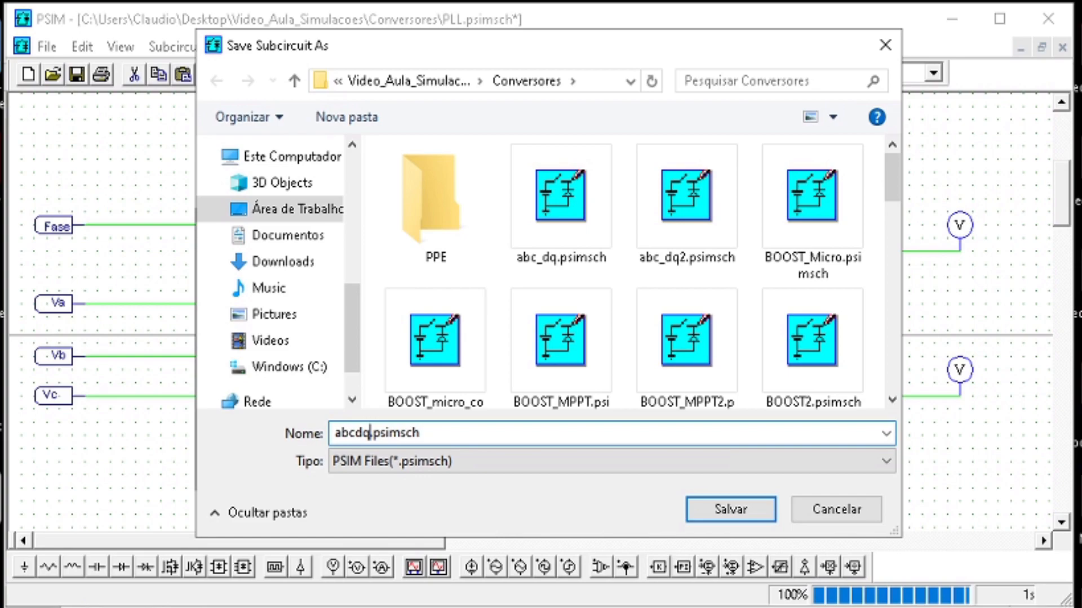
{"action": "key", "text": "Left"}
{"action": "key", "text": "Left"}
{"action": "type", "text": "2"}
{"action": "left_click", "coordinate": [741, 503]}
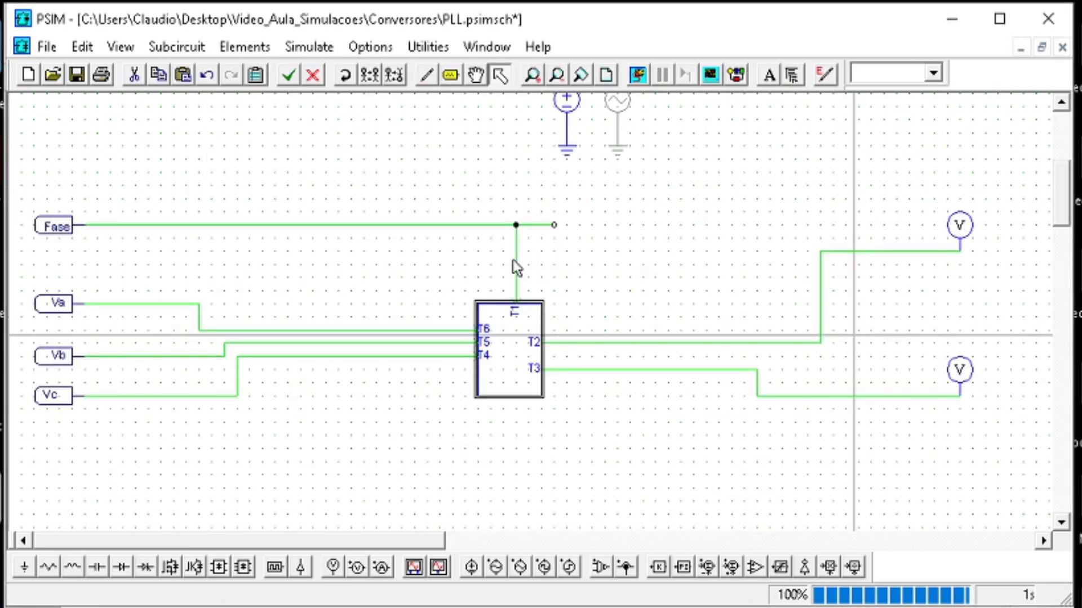
- Open the abc2dq subcircuit and rename its input ports T1, T6, T5 and T4 as Fase, Va, Vb and Vc
{"action": "double_click", "coordinate": [512, 354]}
{"action": "double_click", "coordinate": [395, 108]}
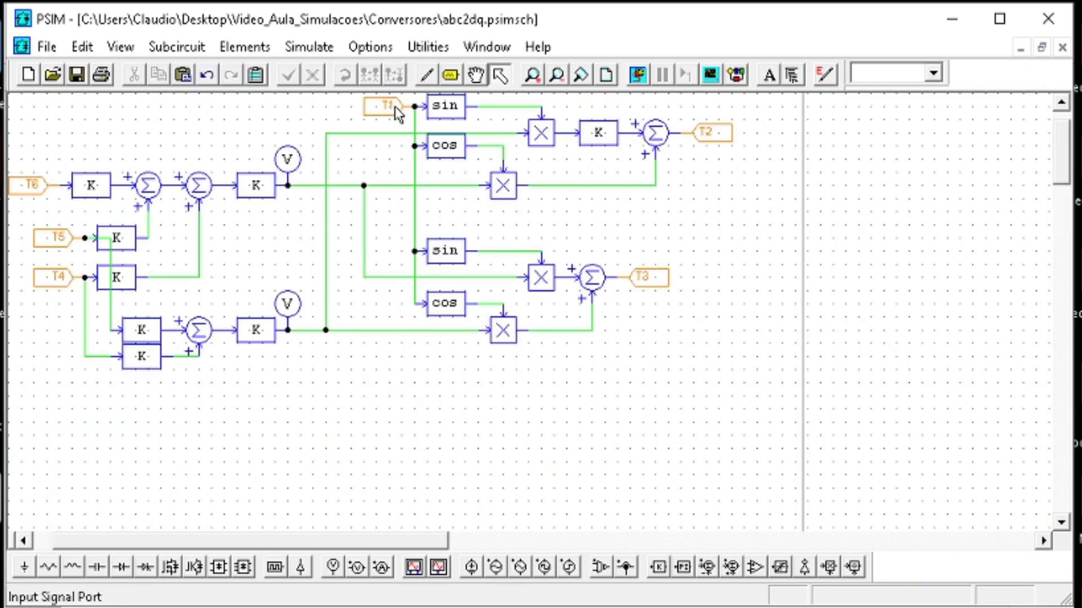
{"action": "type", "text": "Fase"}
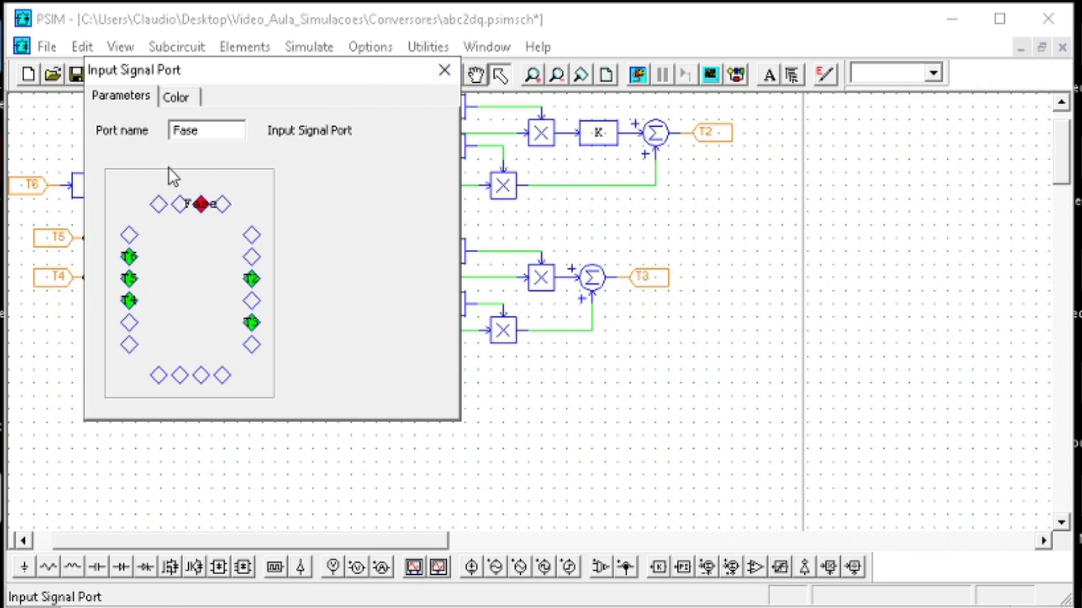
{"action": "left_click", "coordinate": [129, 257]}
{"action": "double_click", "coordinate": [205, 131]}
{"action": "type", "text": "Va"}
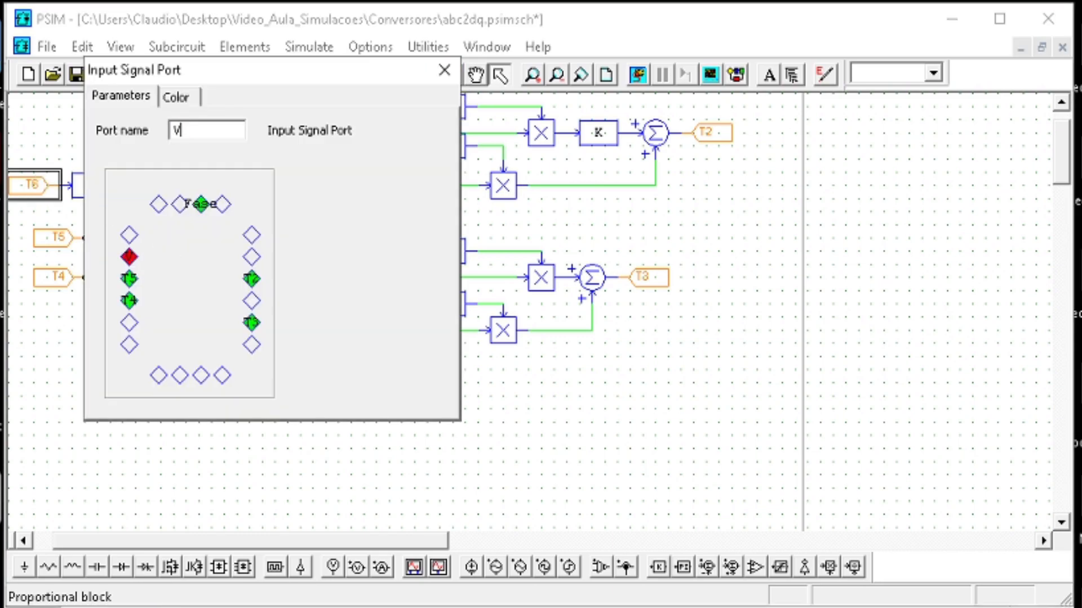
{"action": "left_click", "coordinate": [129, 279]}
{"action": "double_click", "coordinate": [189, 137]}
{"action": "type", "text": "Vb"}
{"action": "key", "text": "Return"}
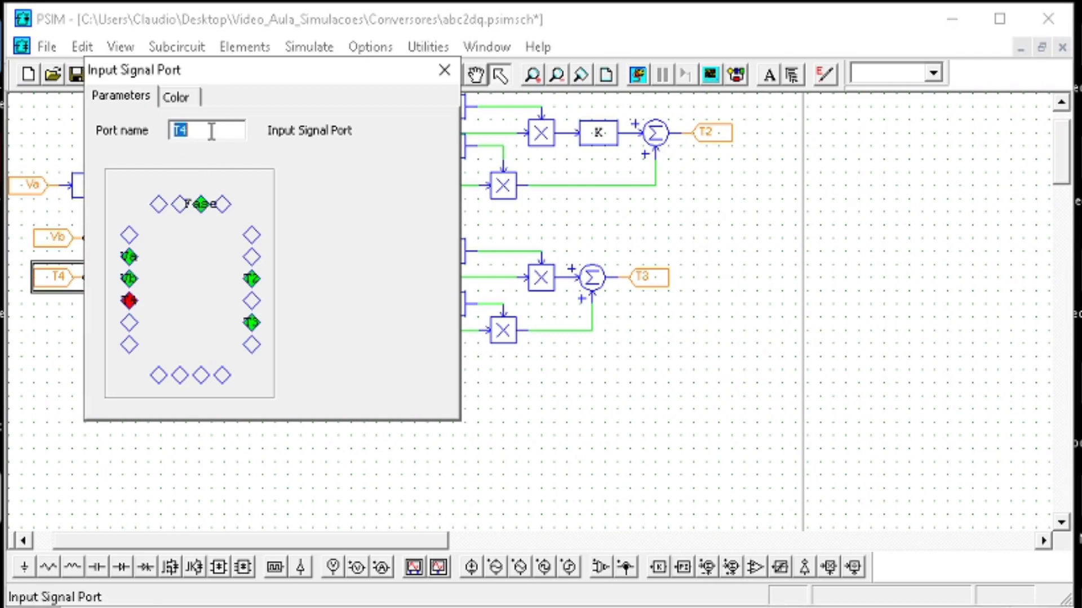
{"action": "type", "text": "Vc"}
{"action": "key", "text": "Return"}
- Rename the subcircuit's upper output port Vd and its lower output port Vq, then close the subcircuit and keep the changes
{"action": "double_click", "coordinate": [704, 133]}
{"action": "type", "text": "V"}
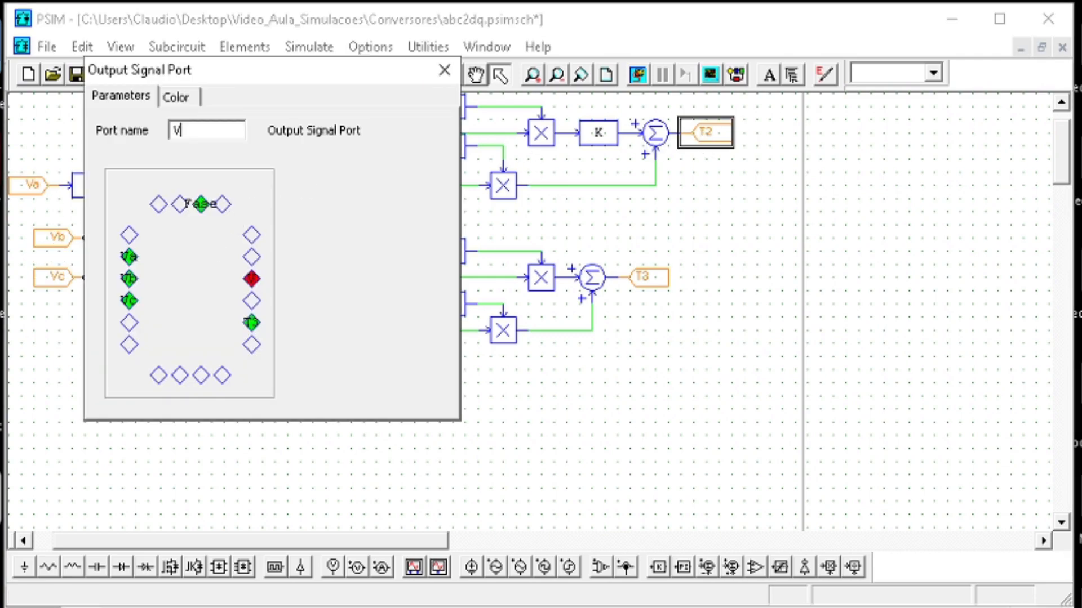
{"action": "type", "text": "q"}
{"action": "key", "text": "Return"}
{"action": "double_click", "coordinate": [727, 134]}
{"action": "type", "text": "Vd"}
{"action": "key", "text": "Return"}
{"action": "double_click", "coordinate": [642, 277]}
{"action": "key", "text": "Return"}
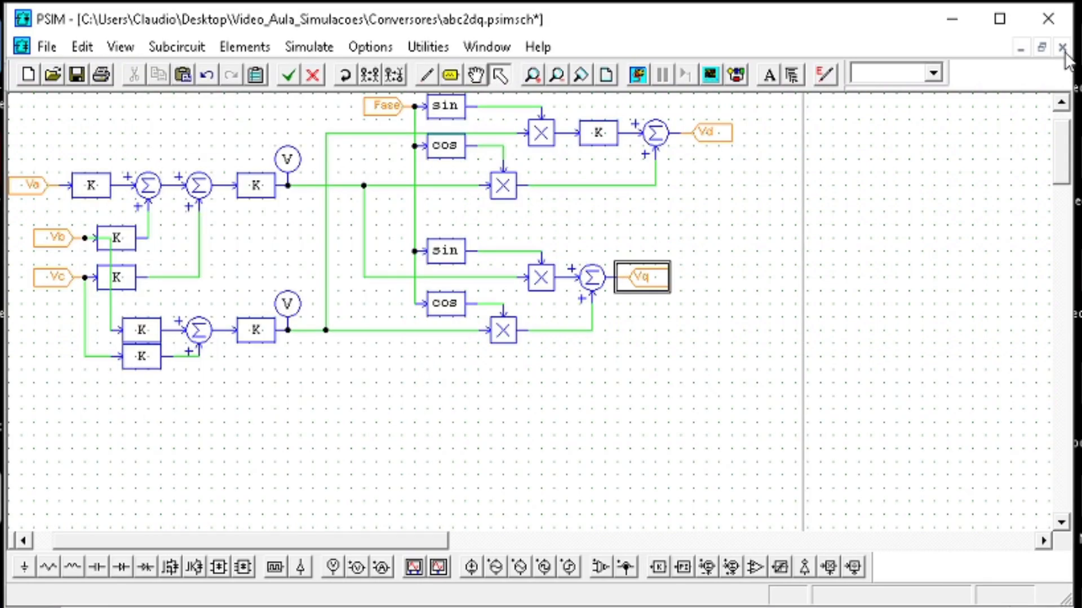
{"action": "left_click", "coordinate": [1063, 47]}
{"action": "left_click", "coordinate": [478, 363]}
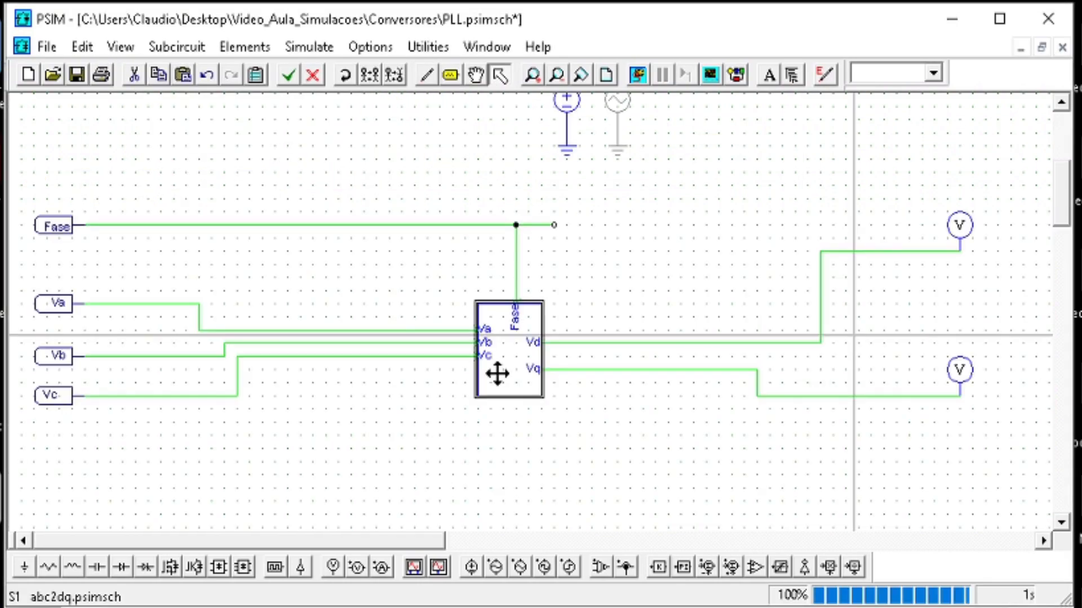
- Run the simulation and view S1.Valpha and S1.Vbeta together with Vd and Vq, then close the waveforms
{"action": "left_click", "coordinate": [962, 366]}
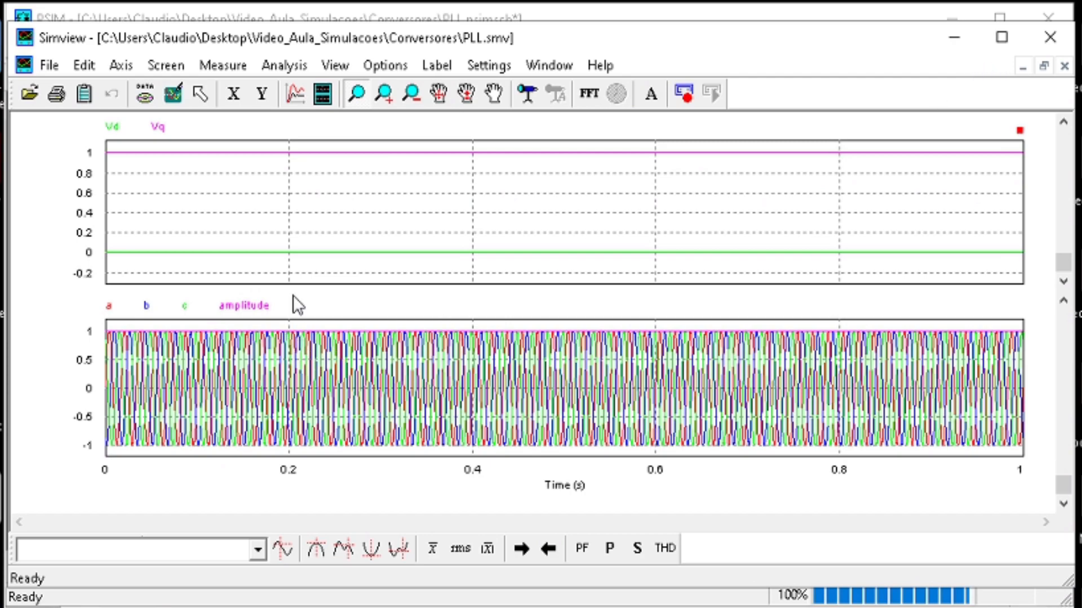
{"action": "double_click", "coordinate": [234, 222]}
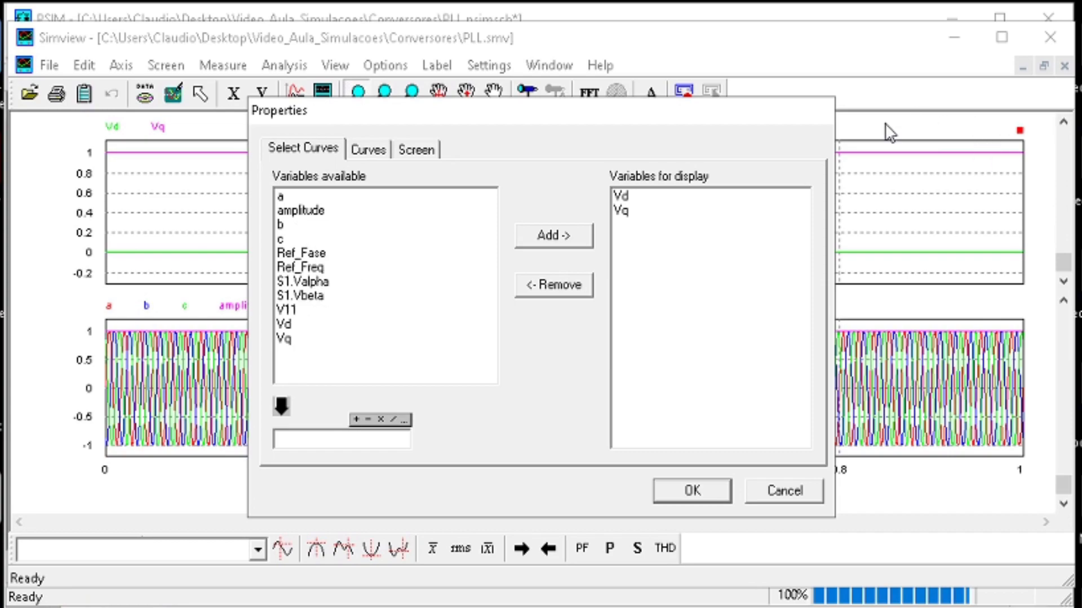
{"action": "left_click", "coordinate": [790, 492]}
{"action": "double_click", "coordinate": [248, 194]}
{"action": "left_click", "coordinate": [303, 281]}
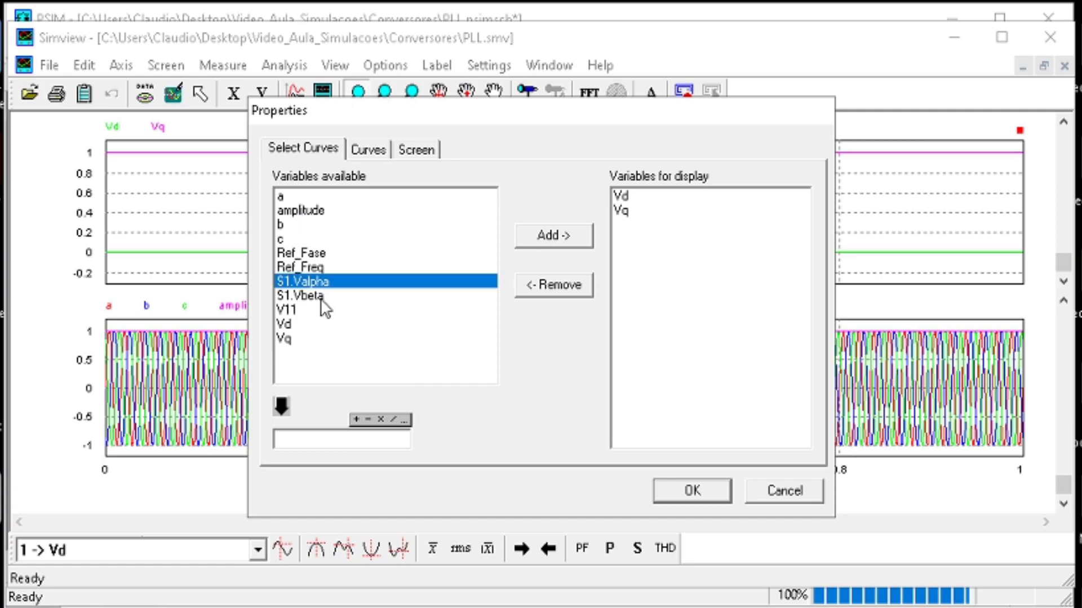
{"action": "left_click", "coordinate": [318, 296], "text": "shift"}
{"action": "left_click", "coordinate": [553, 248]}
{"action": "left_click", "coordinate": [695, 501]}
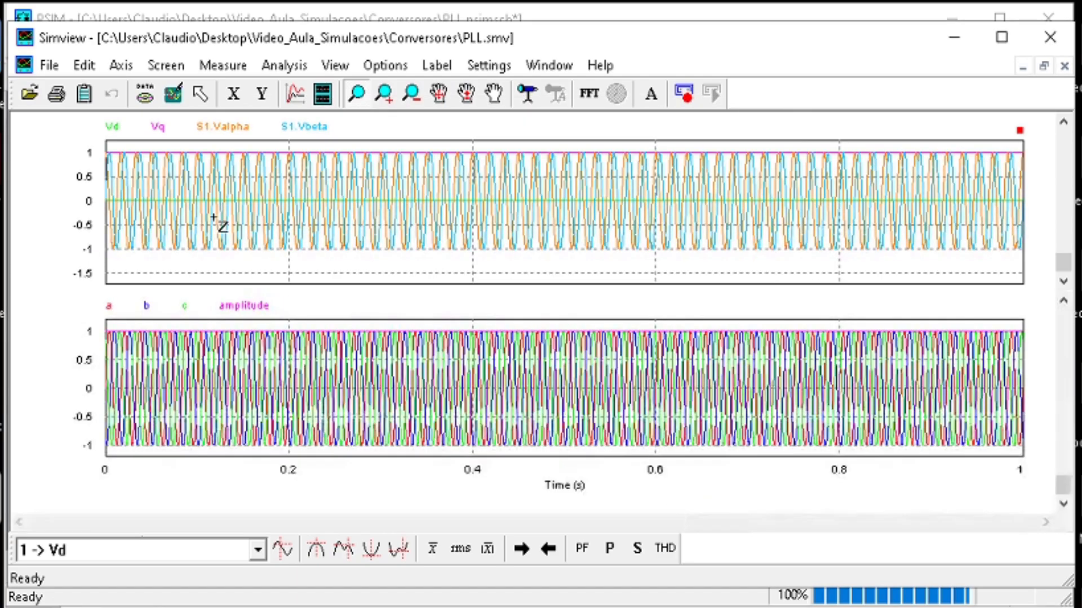
{"action": "left_click", "coordinate": [1048, 39]}
- Delete both output probes and the wires connected to the abc2dq block
{"action": "left_click_drag", "start_coordinate": [1009, 446], "coordinate": [524, 193]}
{"action": "key", "text": "Delete"}
{"action": "left_click_drag", "start_coordinate": [600, 318], "coordinate": [22, 186]}
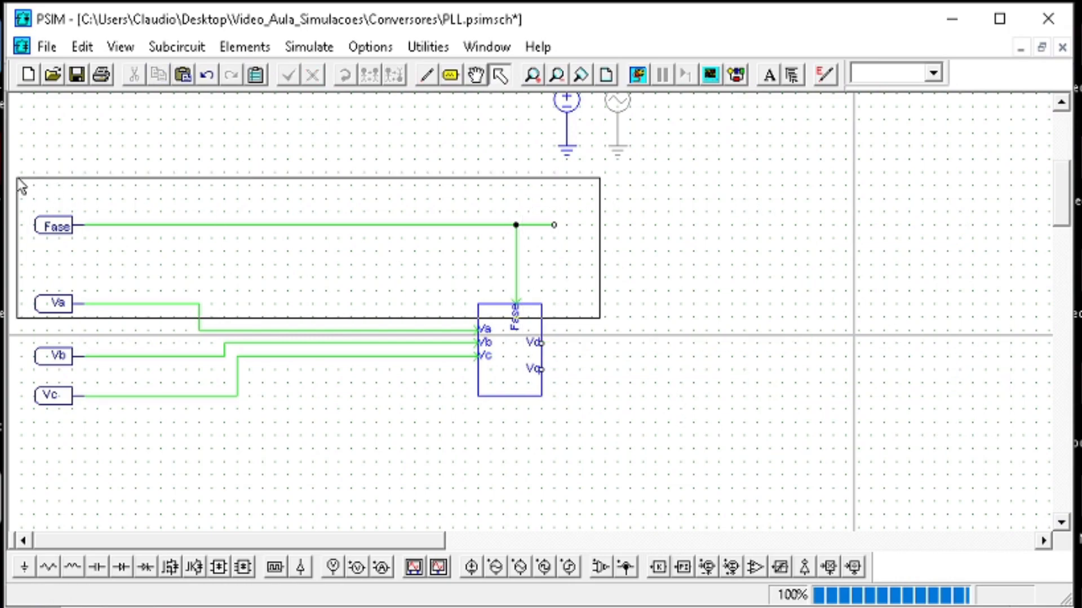
{"action": "left_click", "coordinate": [567, 302]}
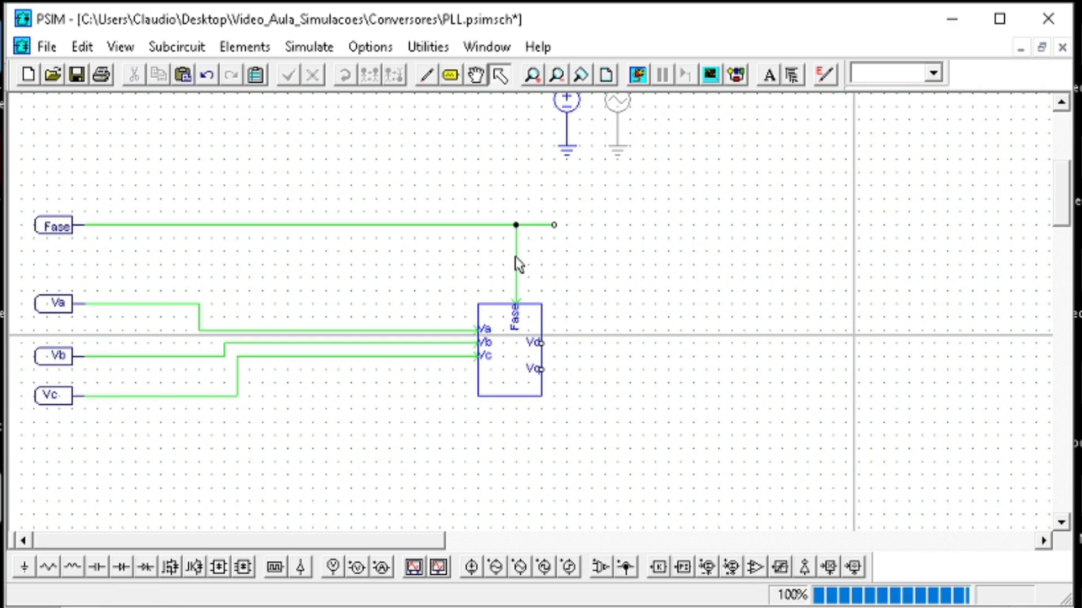
{"action": "left_click", "coordinate": [512, 253]}
{"action": "key", "text": "Delete"}
- Move the abc2dq block left and gather the Va, Vb, Vc and Fase labels close around its inputs
{"action": "left_click_drag", "start_coordinate": [492, 363], "coordinate": [174, 355]}
{"action": "left_click_drag", "start_coordinate": [47, 356], "coordinate": [60, 330]}
{"action": "left_click_drag", "start_coordinate": [59, 394], "coordinate": [63, 352]}
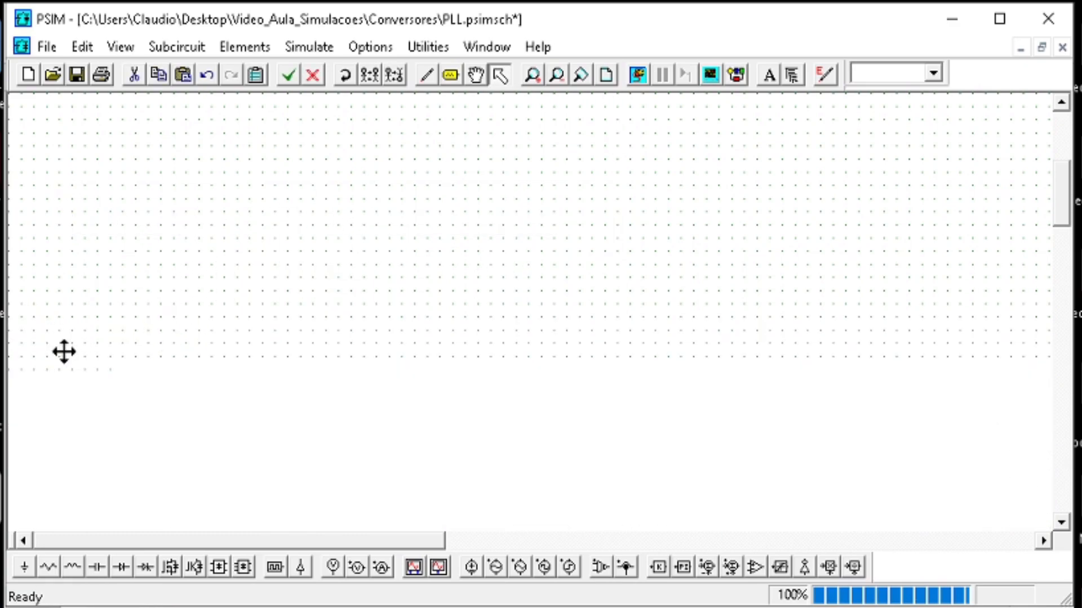
{"action": "left_click_drag", "start_coordinate": [45, 226], "coordinate": [128, 252]}
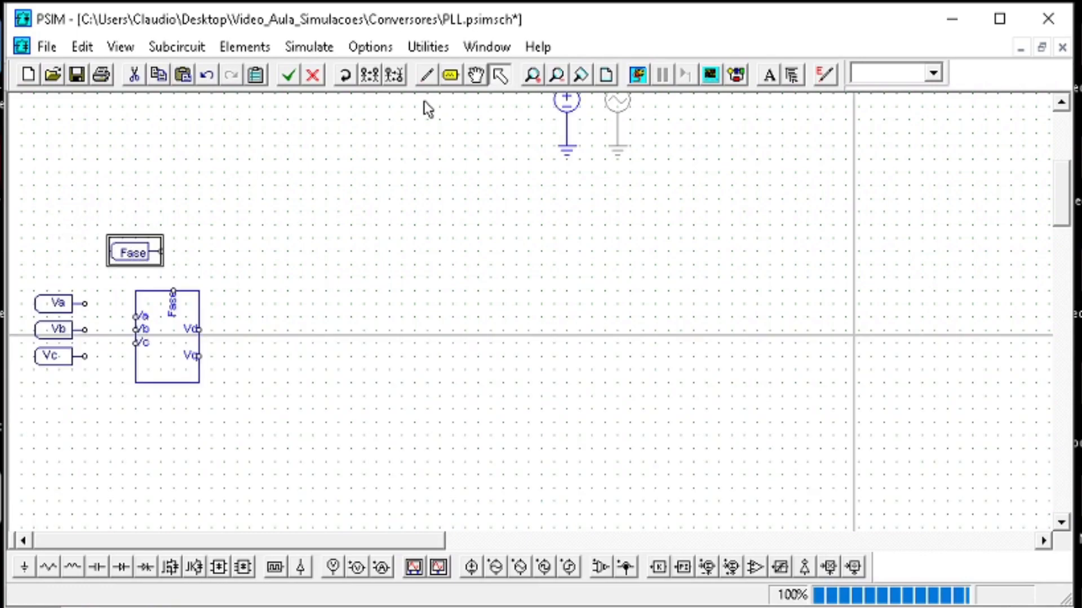
- Wire the Va, Vb and Vc labels to the matching inputs of the abc2dq block
{"action": "left_click", "coordinate": [426, 74]}
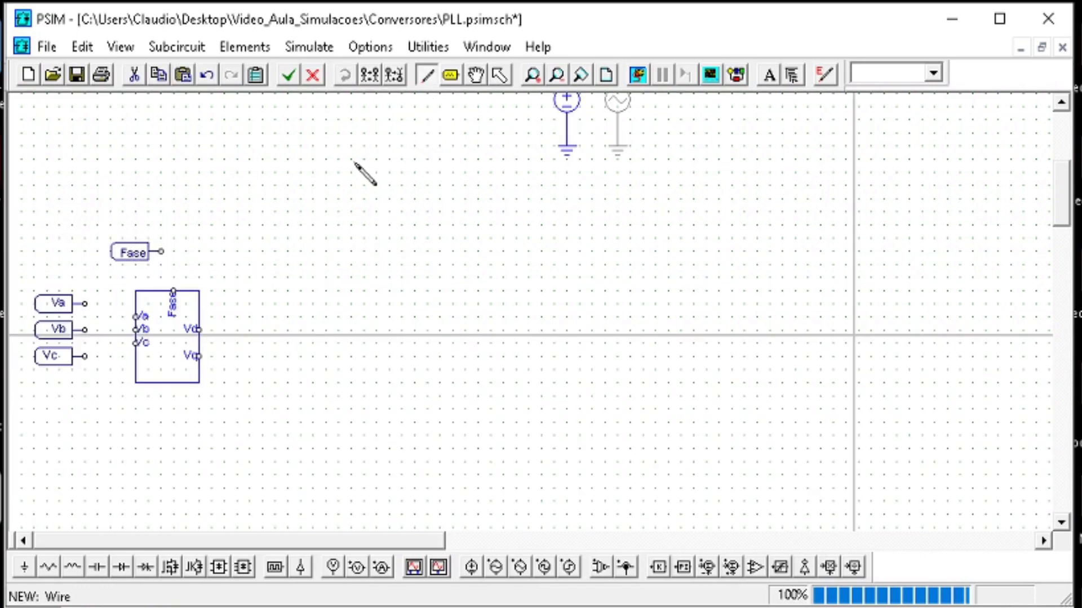
{"action": "mouse_move", "coordinate": [85, 303]}
{"action": "left_mouse_down"}
{"action": "mouse_move", "coordinate": [137, 318]}
{"action": "mouse_move", "coordinate": [102, 330]}
{"action": "mouse_move", "coordinate": [135, 332]}
{"action": "left_mouse_up"}
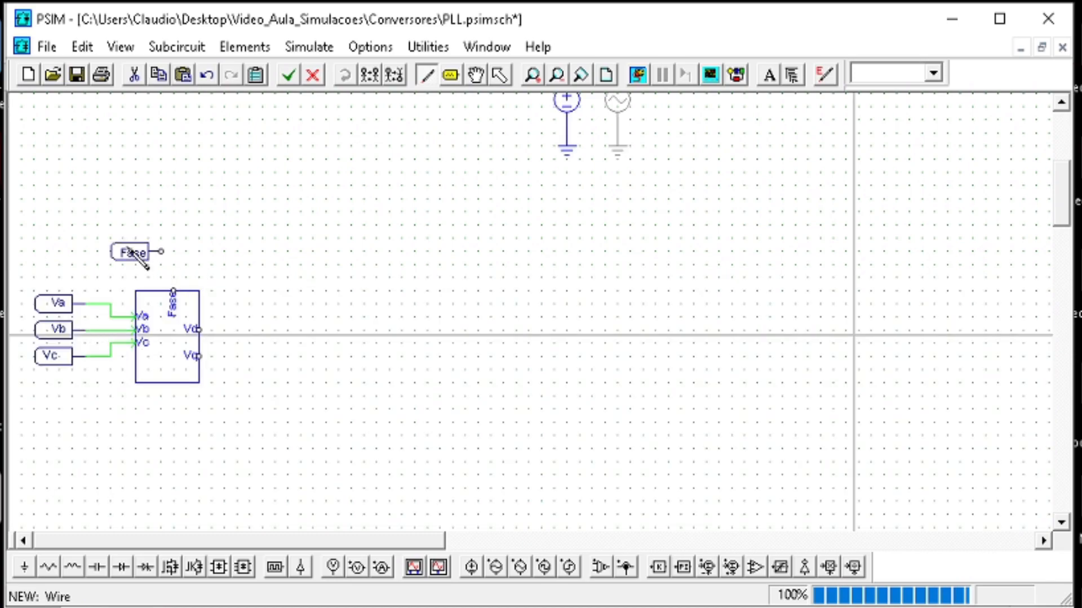
{"action": "key", "text": "Escape"}
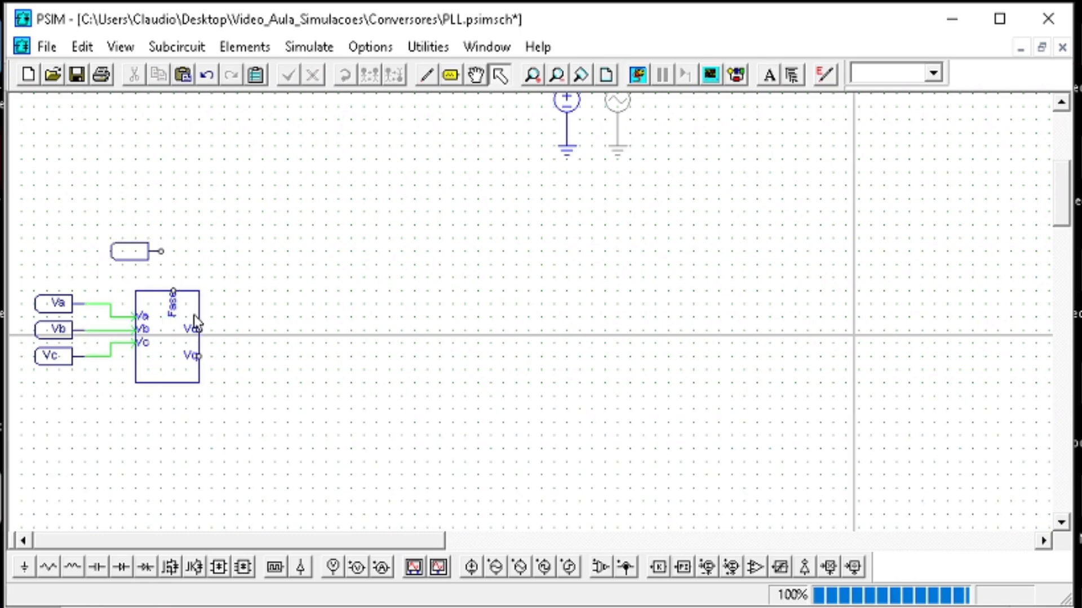
- Delete the Fase label, shift the wired abc2dq block with its labels to the right, and save the schematic
{"action": "left_click", "coordinate": [138, 256]}
{"action": "key", "text": "Delete"}
{"action": "left_click_drag", "start_coordinate": [256, 427], "coordinate": [13, 261]}
{"action": "left_click_drag", "start_coordinate": [145, 316], "coordinate": [312, 278]}
{"action": "left_click", "coordinate": [76, 74]}
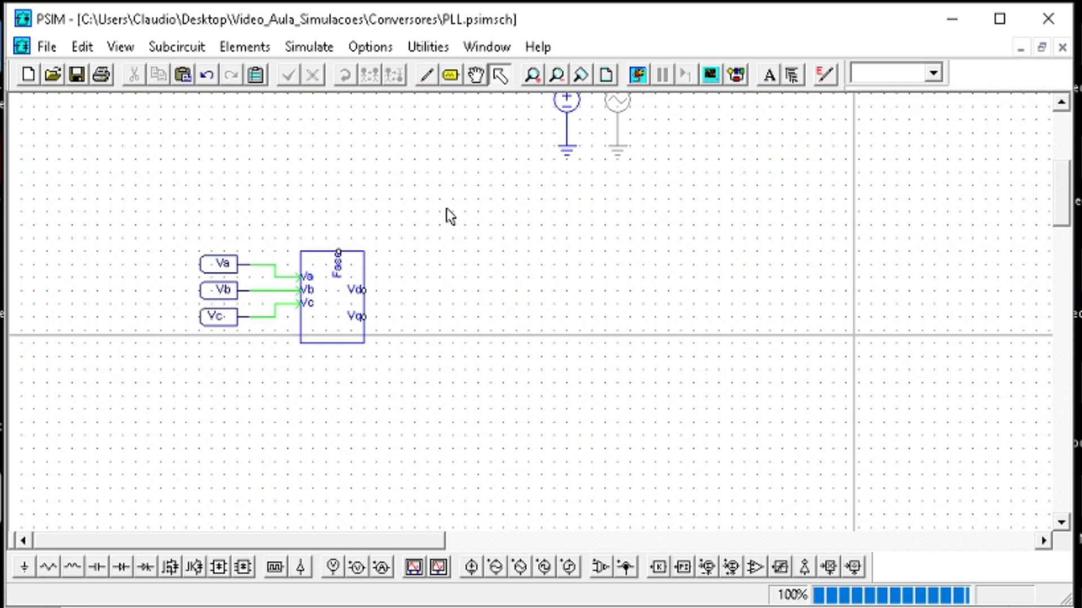
- Place an integrator with a time constant of 1 right of the abc2dq block, and move the block with its labels down
{"action": "left_click", "coordinate": [261, 43]}
{"action": "mouse_move", "coordinate": [260, 94]}
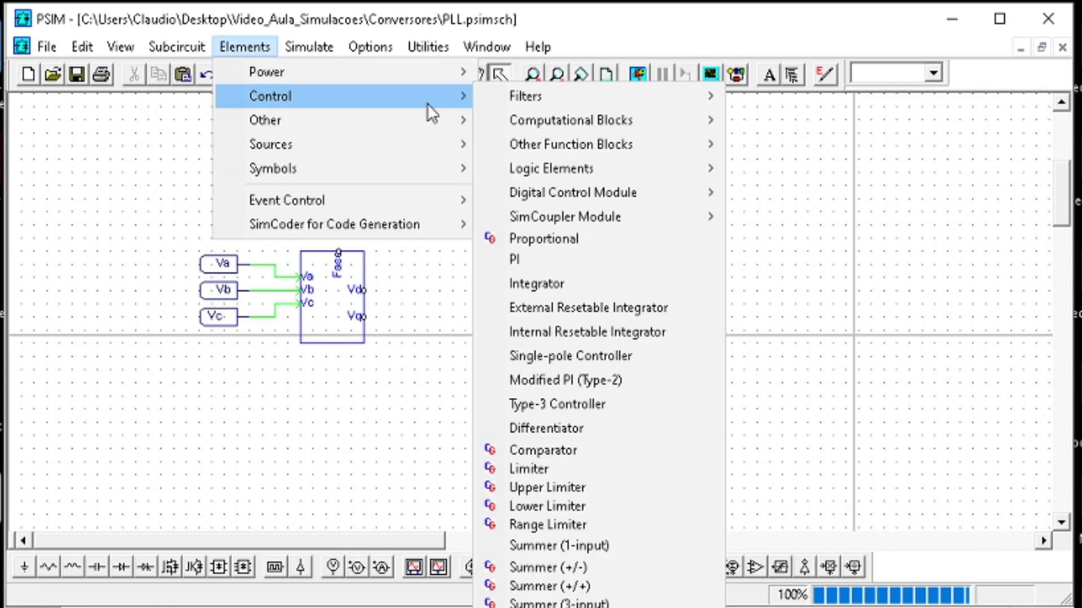
{"action": "left_click", "coordinate": [600, 291]}
{"action": "double_click", "coordinate": [483, 251]}
{"action": "double_click", "coordinate": [291, 208]}
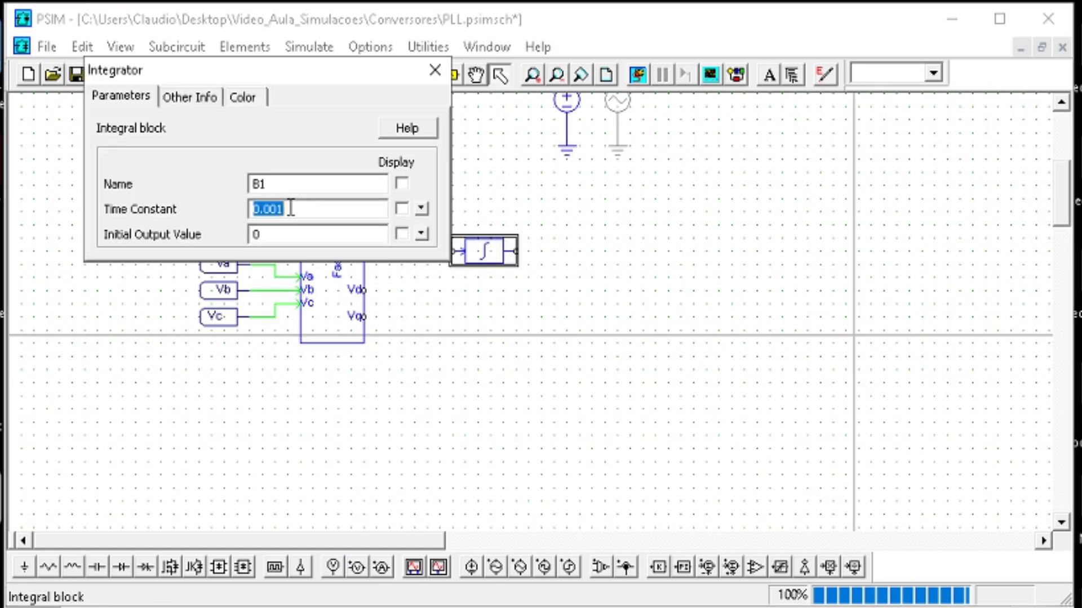
{"action": "type", "text": "1"}
{"action": "left_click", "coordinate": [435, 69]}
{"action": "left_click_drag", "start_coordinate": [316, 322], "coordinate": [348, 446]}
{"action": "left_click", "coordinate": [654, 466]}
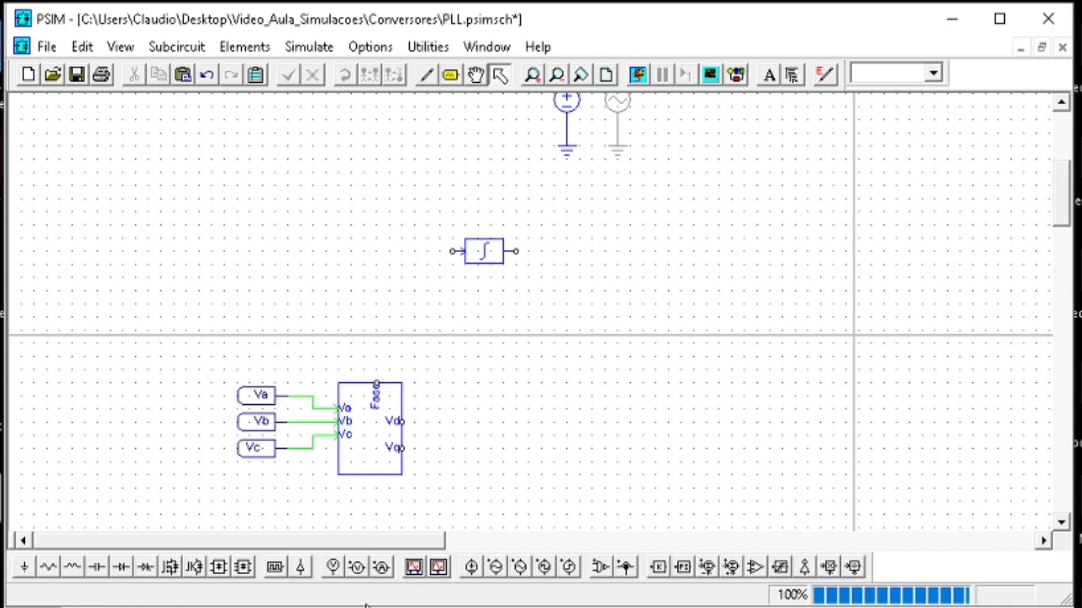
- Place a proportional block before the integrator, another below it, and a +/+ summer at its output, aligning them end to end
{"action": "left_click", "coordinate": [434, 76]}
{"action": "key", "text": "Escape"}
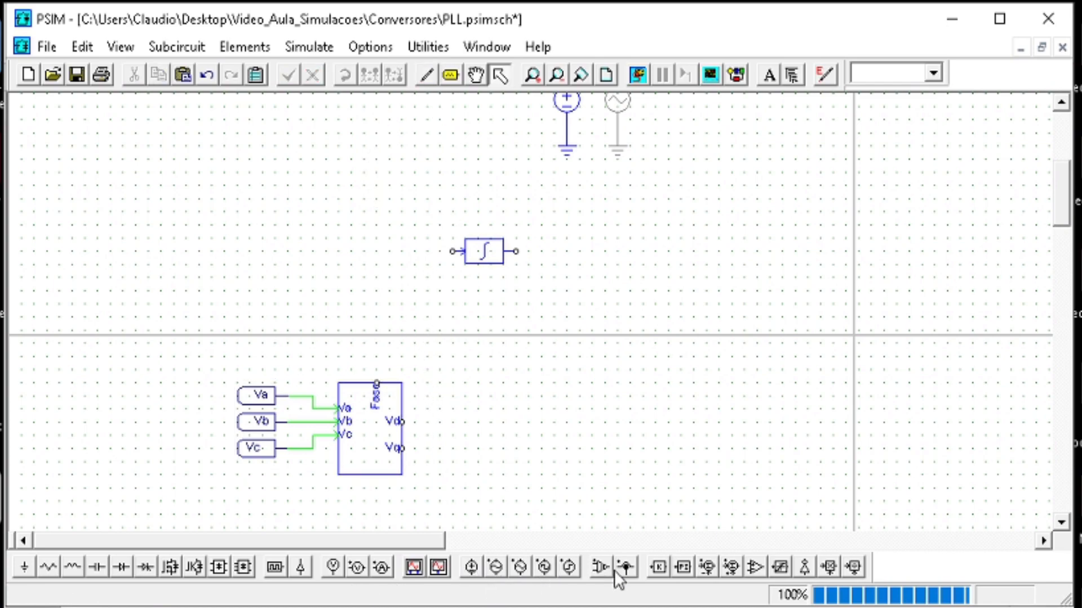
{"action": "left_click", "coordinate": [659, 568]}
{"action": "left_click", "coordinate": [421, 251]}
{"action": "left_click", "coordinate": [729, 568]}
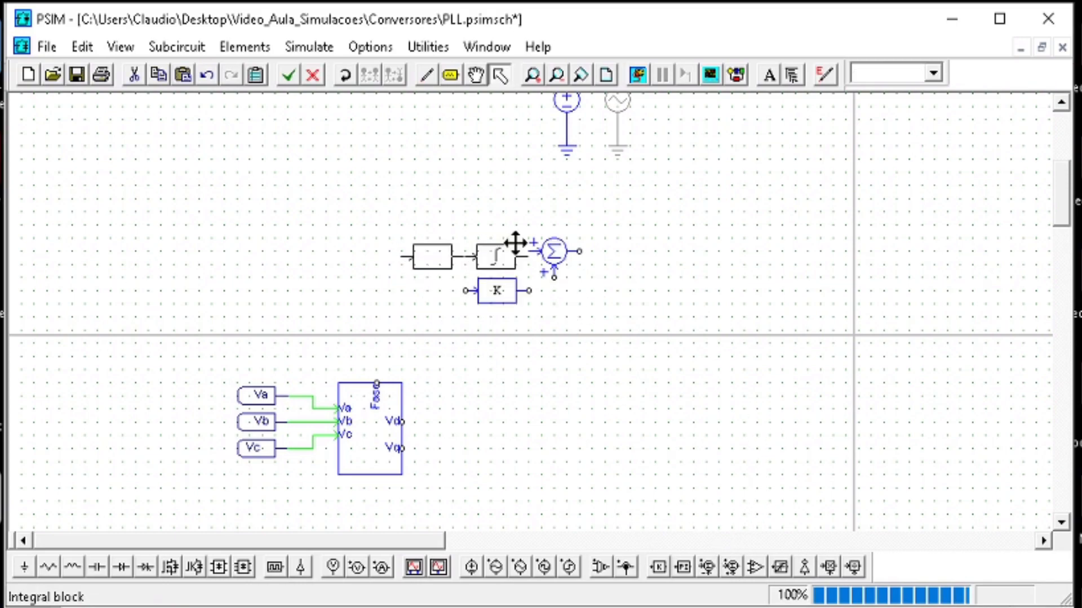
{"action": "left_click_drag", "start_coordinate": [514, 243], "coordinate": [514, 240]}
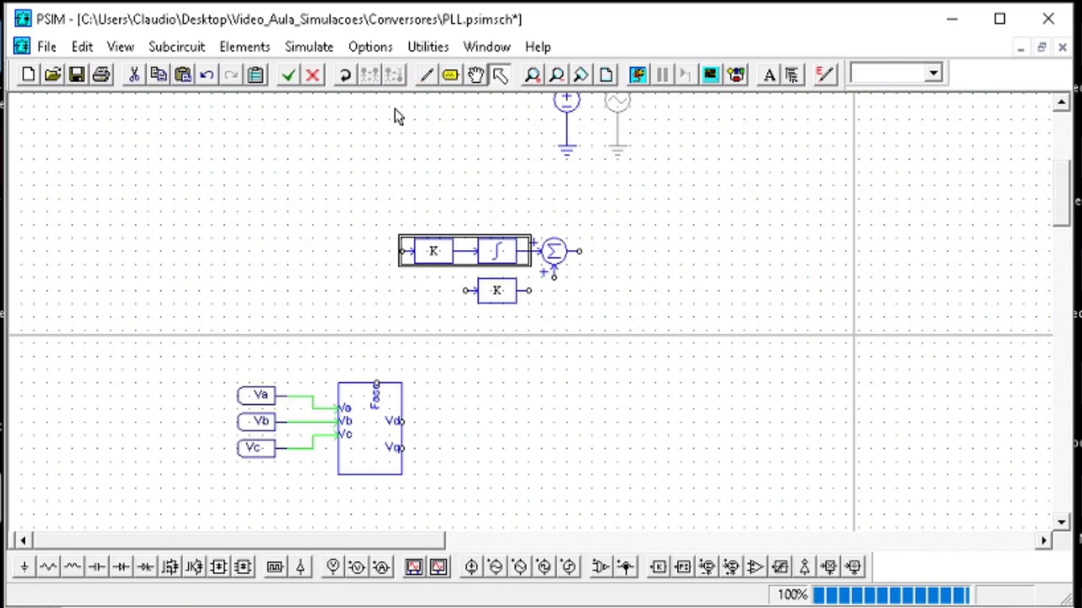
- Wire the lower proportional block's output to the summer and its input to the upper proportional block's input
{"action": "left_click", "coordinate": [430, 72]}
{"action": "left_click_drag", "start_coordinate": [528, 290], "coordinate": [554, 277]}
{"action": "left_click_drag", "start_coordinate": [478, 291], "coordinate": [402, 252]}
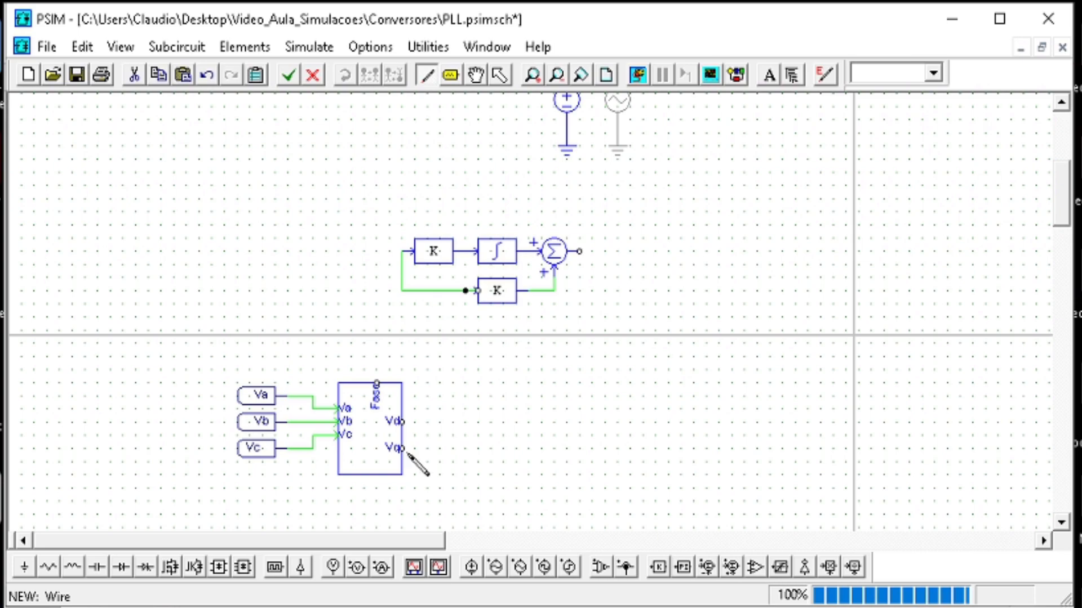
{"action": "key", "text": "Escape"}
- Move the abc2dq block with its labels left and wire its Vd output to the common input of the proportional blocks
{"action": "left_click_drag", "start_coordinate": [431, 497], "coordinate": [203, 356]}
{"action": "left_click_drag", "start_coordinate": [367, 454], "coordinate": [316, 434]}
{"action": "left_click_drag", "start_coordinate": [316, 434], "coordinate": [316, 441]}
{"action": "left_click", "coordinate": [426, 74]}
{"action": "left_click_drag", "start_coordinate": [352, 408], "coordinate": [402, 291]}
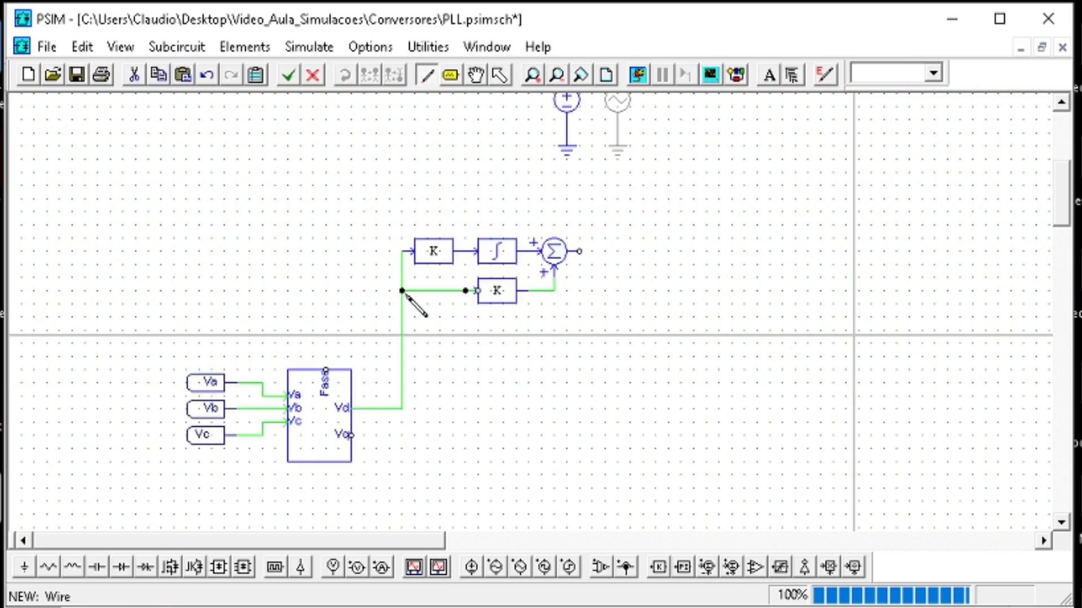
{"action": "key", "text": "Escape"}
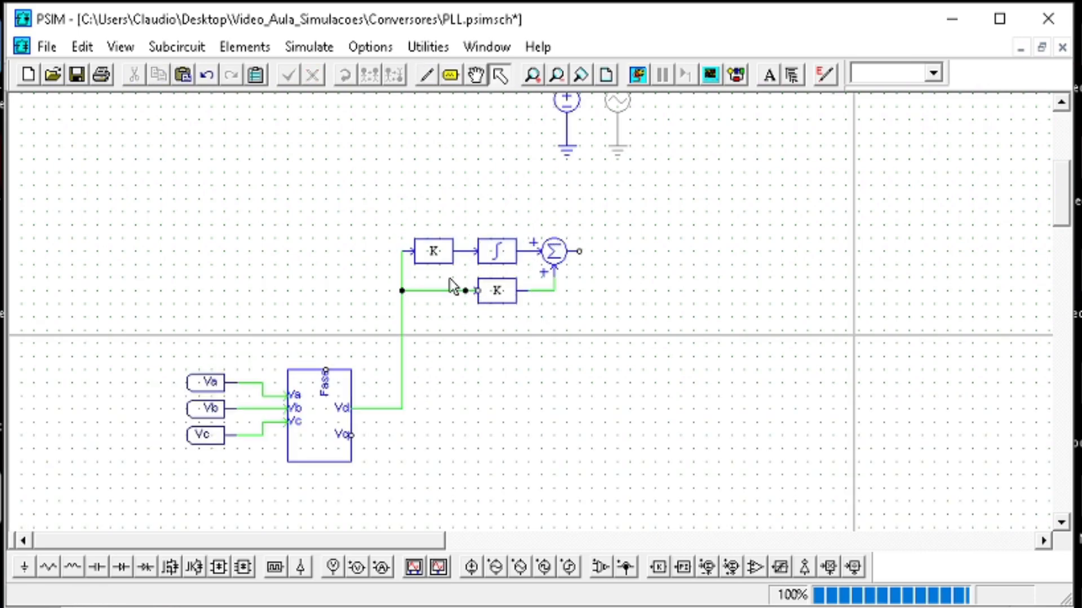
- Clean up the leftover wire stub at the lower proportional block's input
{"action": "left_click", "coordinate": [476, 290]}
{"action": "left_click", "coordinate": [471, 274]}
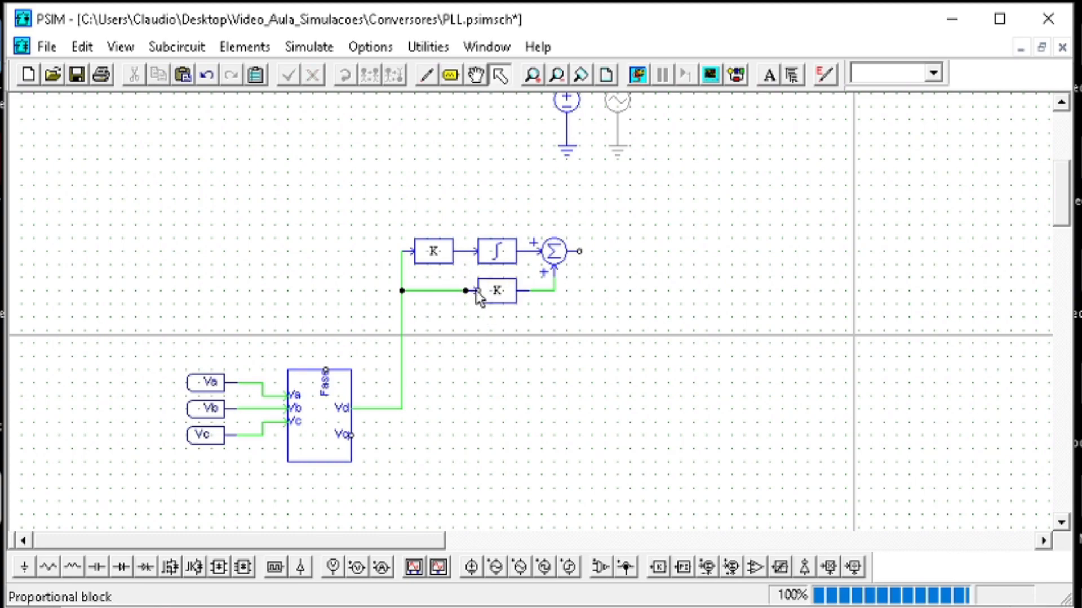
{"action": "left_click", "coordinate": [475, 290]}
{"action": "left_click", "coordinate": [565, 314]}
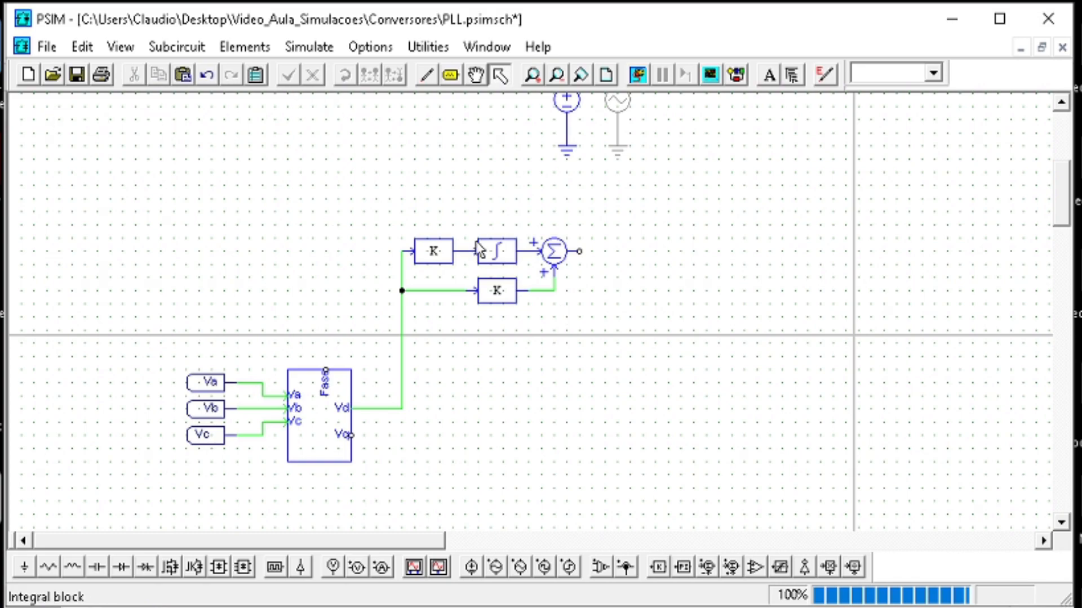
- Add a second +/+ summer at the first summer's output and flip it so its second input faces up
{"action": "left_click", "coordinate": [560, 250]}
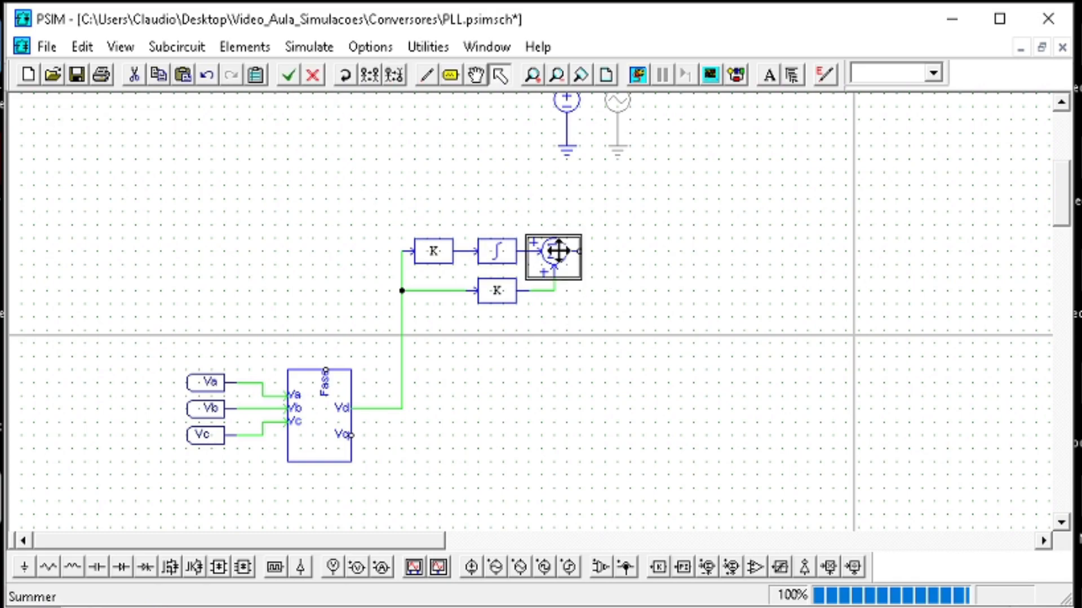
{"action": "left_click", "coordinate": [731, 567]}
{"action": "left_click", "coordinate": [601, 270]}
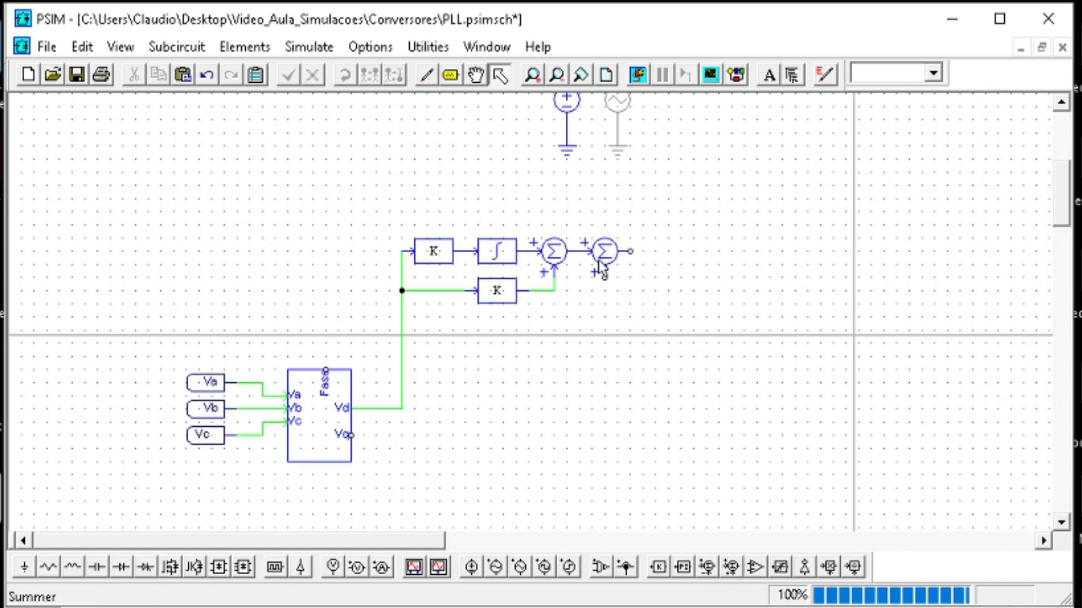
{"action": "left_click", "coordinate": [602, 268]}
{"action": "left_click", "coordinate": [394, 76]}
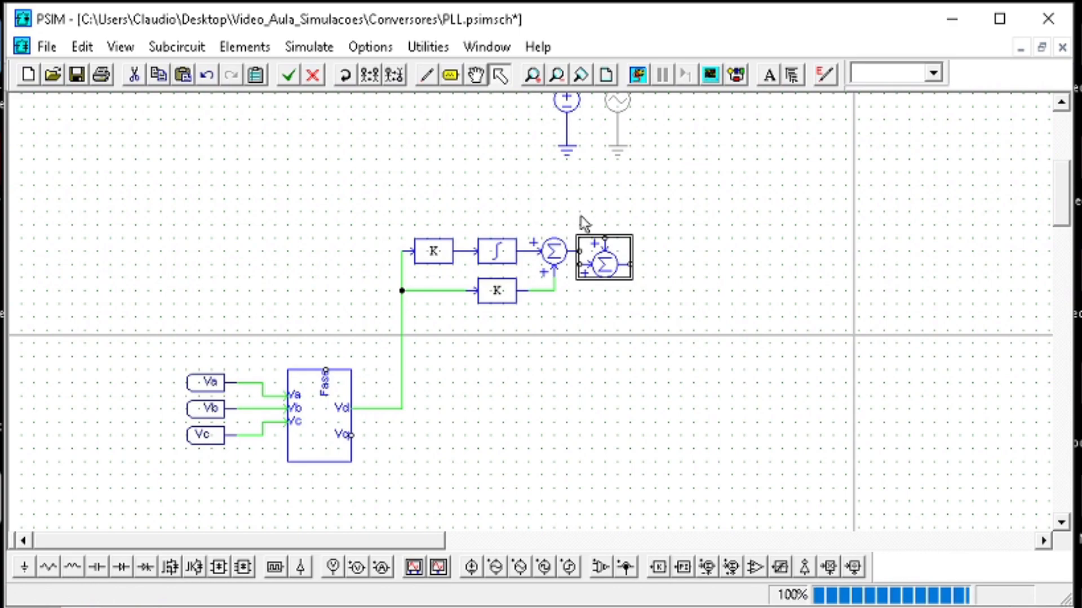
{"action": "left_click_drag", "start_coordinate": [606, 272], "coordinate": [611, 259]}
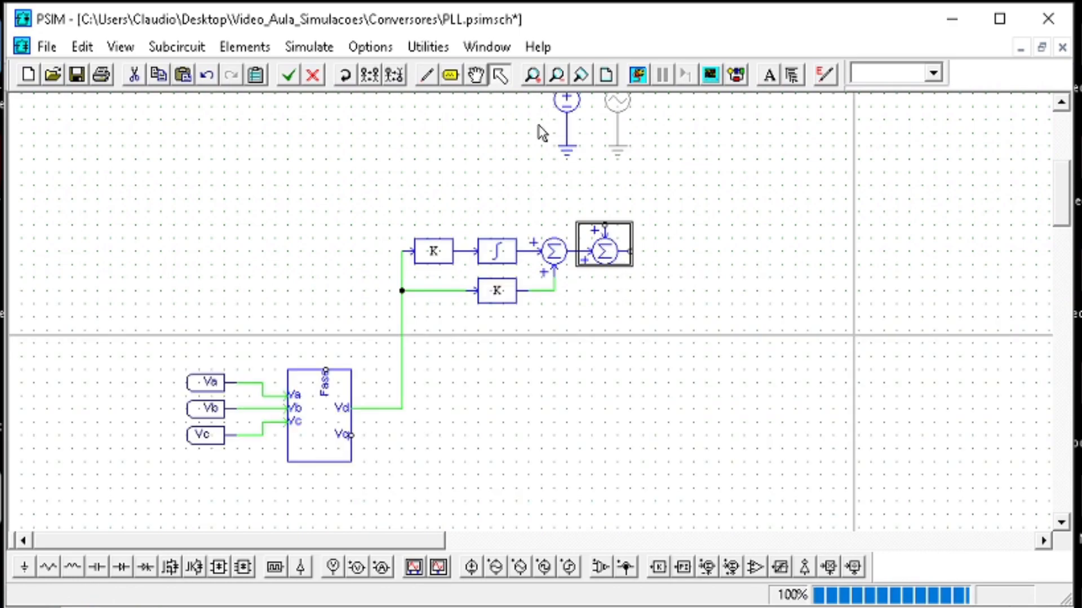
- Place a constant block above the second summer and set its value to 36
{"action": "left_click", "coordinate": [175, 53]}
{"action": "mouse_move", "coordinate": [272, 113]}
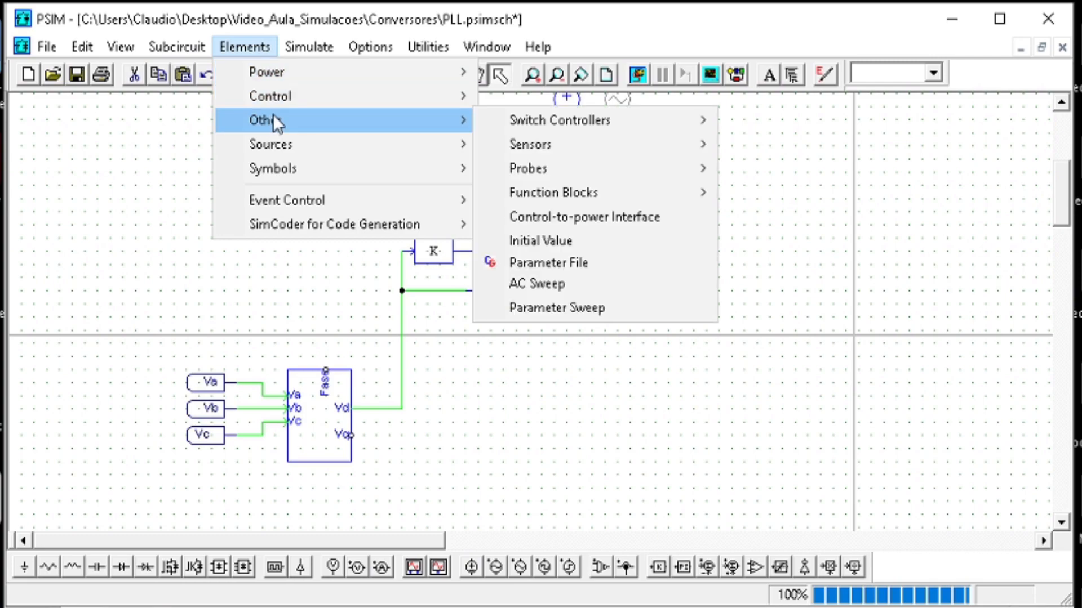
{"action": "mouse_move", "coordinate": [446, 144]}
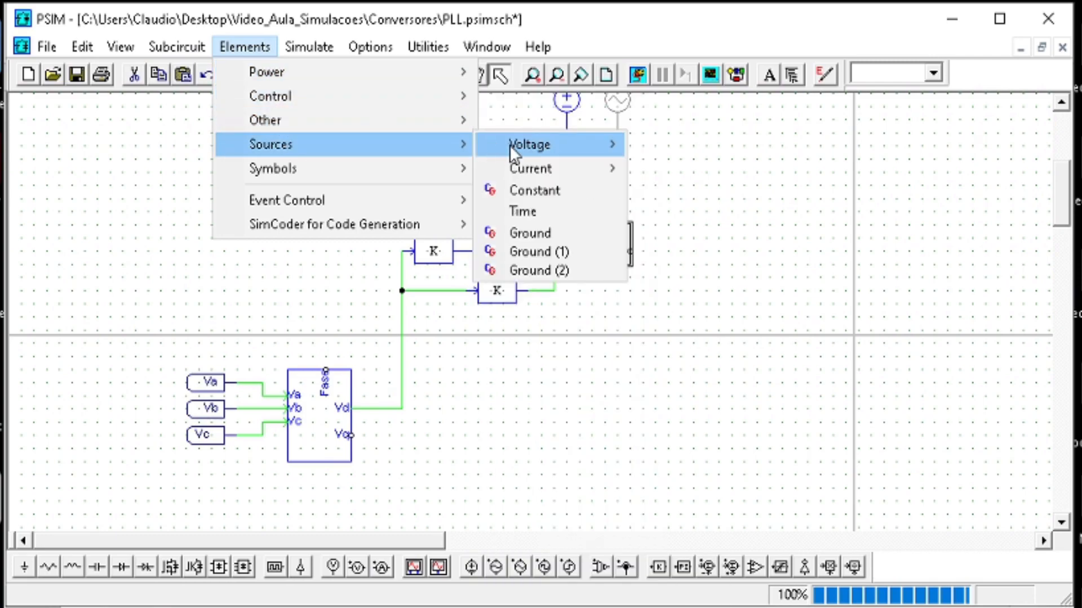
{"action": "left_click", "coordinate": [540, 191]}
{"action": "left_click", "coordinate": [573, 200]}
{"action": "double_click", "coordinate": [573, 199]}
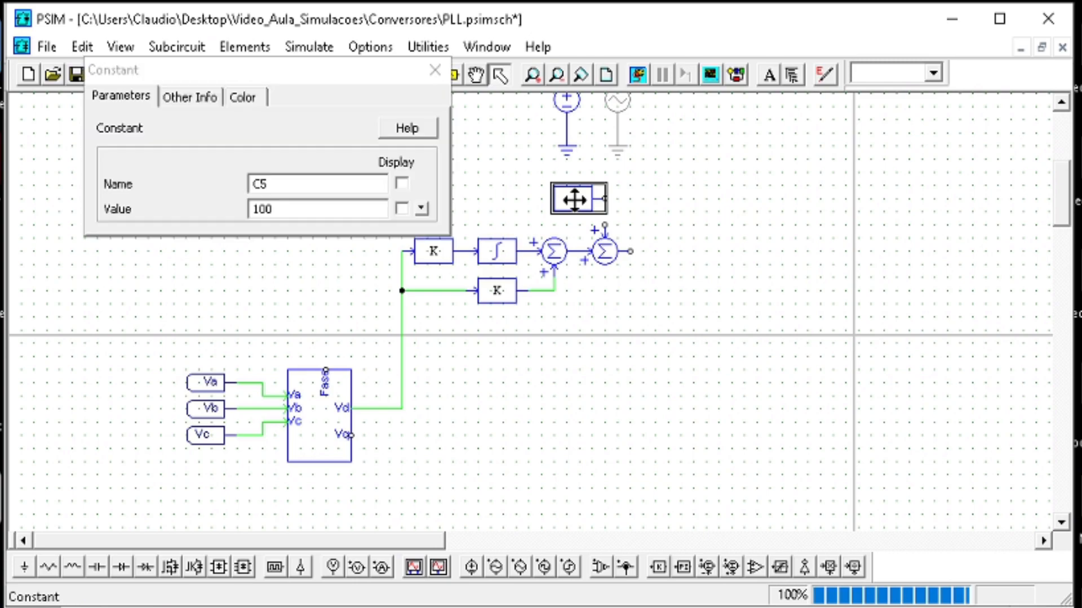
{"action": "double_click", "coordinate": [307, 211]}
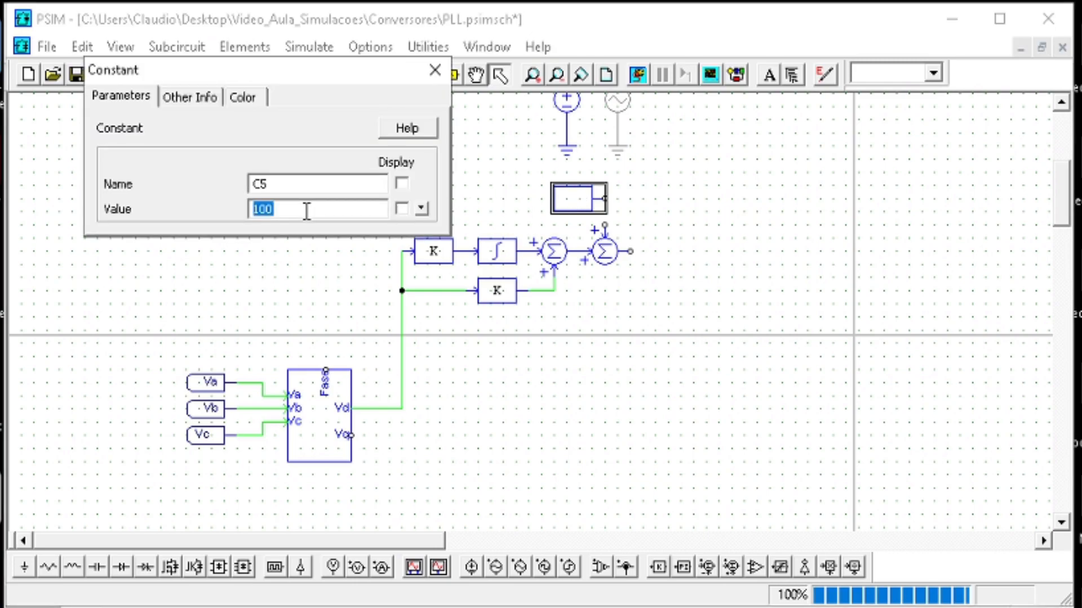
{"action": "type", "text": "36"}
{"action": "left_click", "coordinate": [434, 70]}
{"action": "left_click", "coordinate": [433, 76]}
- Wire the constant's output to the second summer's upper input and remove the excess wire segment at that input
{"action": "left_click_drag", "start_coordinate": [605, 199], "coordinate": [605, 237]}
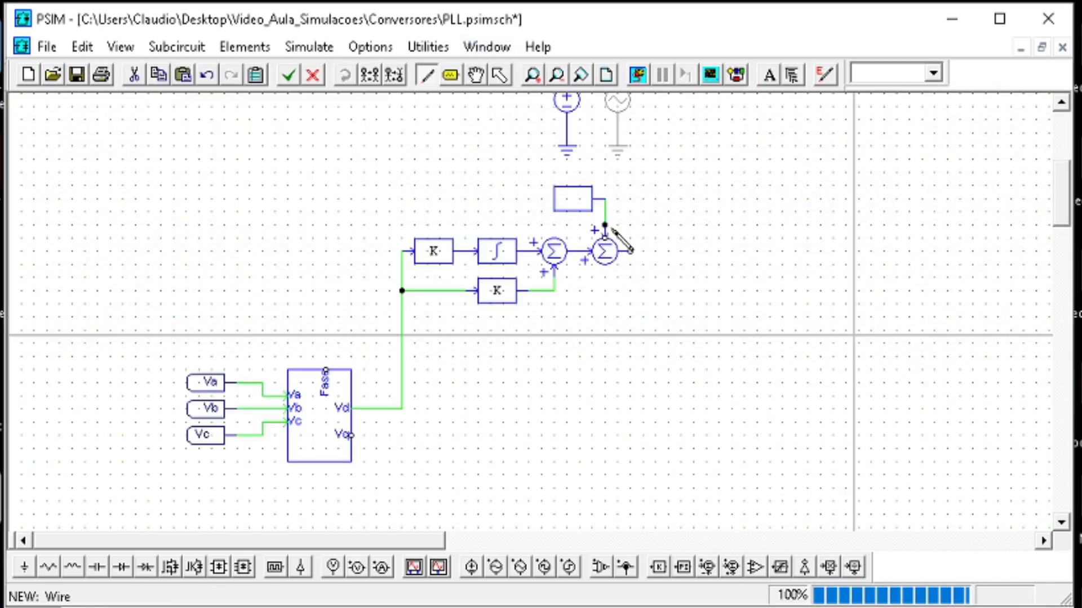
{"action": "key", "text": "Escape"}
{"action": "left_click", "coordinate": [605, 231]}
{"action": "key", "text": "Delete"}
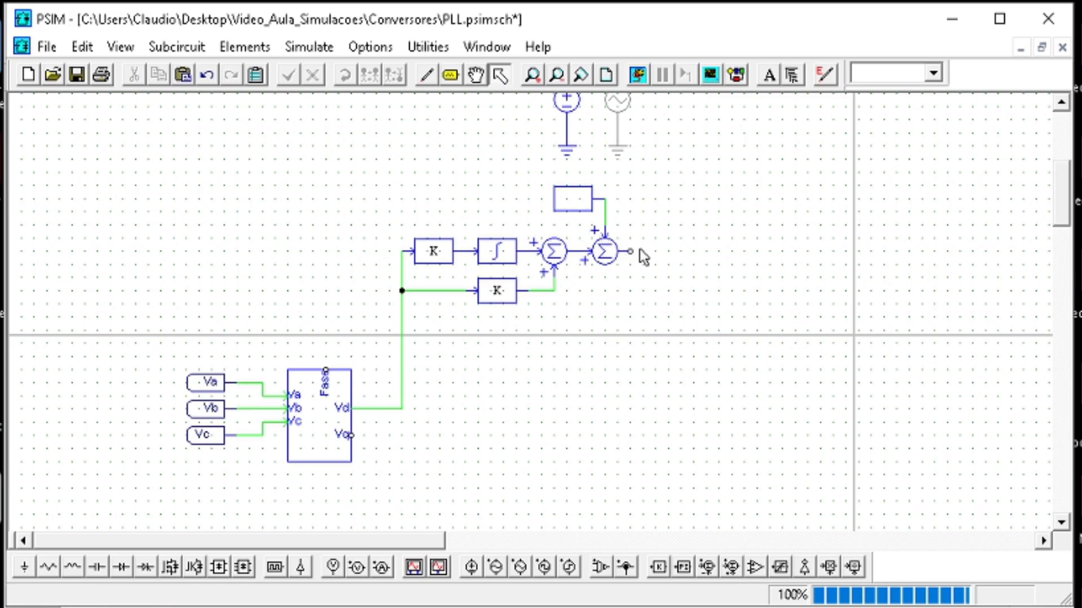
- Add a proportional block with gain 1/360 and wire its input to the second summer's output
{"action": "left_click", "coordinate": [657, 567]}
{"action": "left_click", "coordinate": [680, 217]}
{"action": "double_click", "coordinate": [680, 214]}
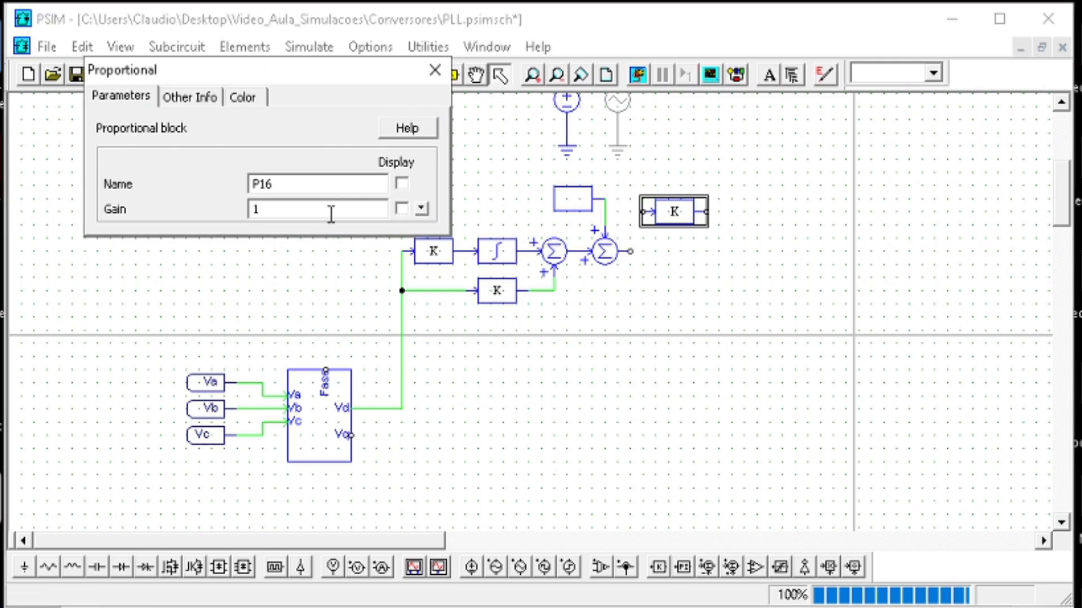
{"action": "type", "text": "/360"}
{"action": "left_click", "coordinate": [435, 70]}
{"action": "key", "text": "ctrl+w"}
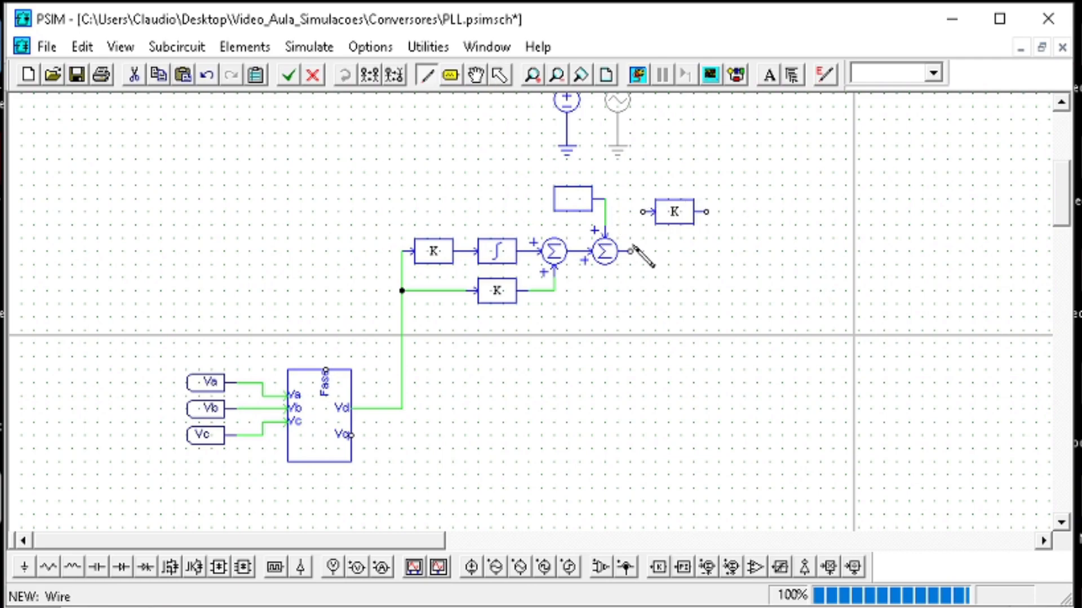
{"action": "left_click_drag", "start_coordinate": [630, 251], "coordinate": [649, 212]}
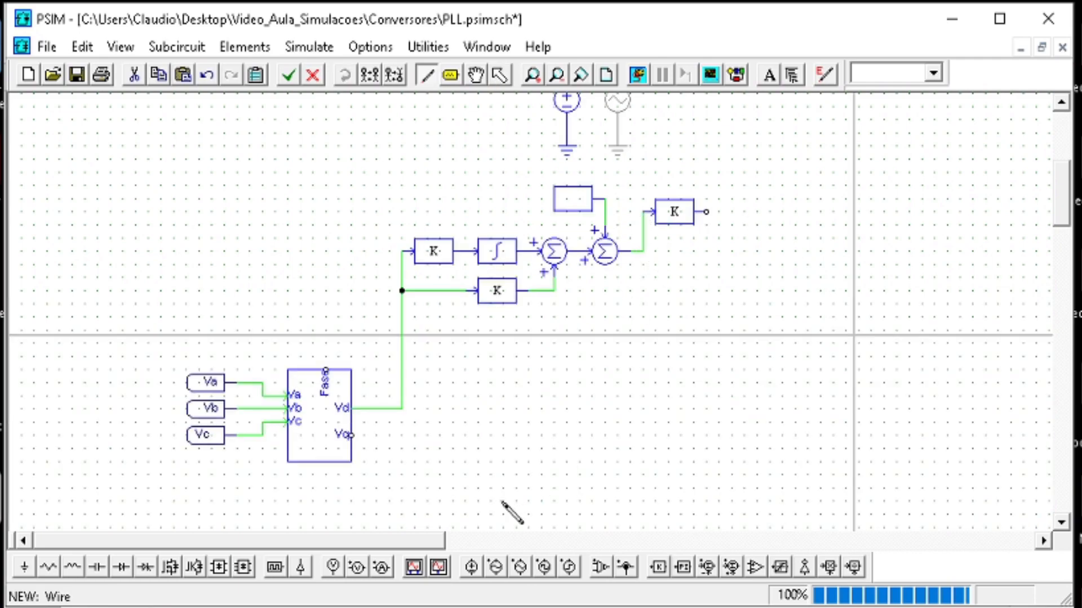
{"action": "key", "text": "Escape"}
- Attach a node-to-ground voltage probe named Est_Freq to the output of the 1/360 proportional block
{"action": "left_click", "coordinate": [357, 567]}
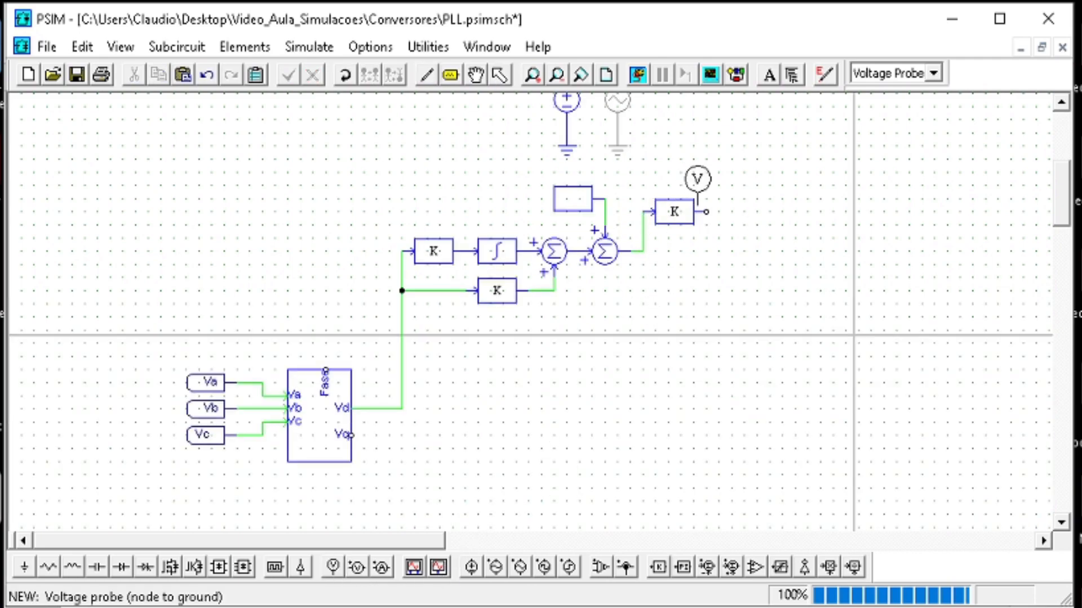
{"action": "left_click", "coordinate": [705, 186]}
{"action": "double_click", "coordinate": [705, 186]}
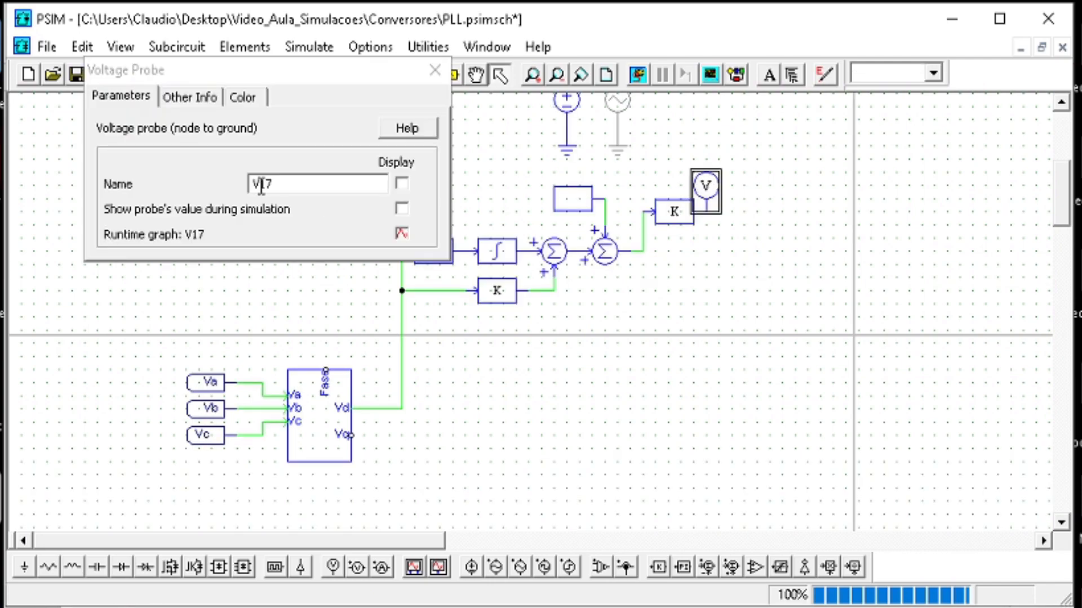
{"action": "left_click", "coordinate": [289, 186]}
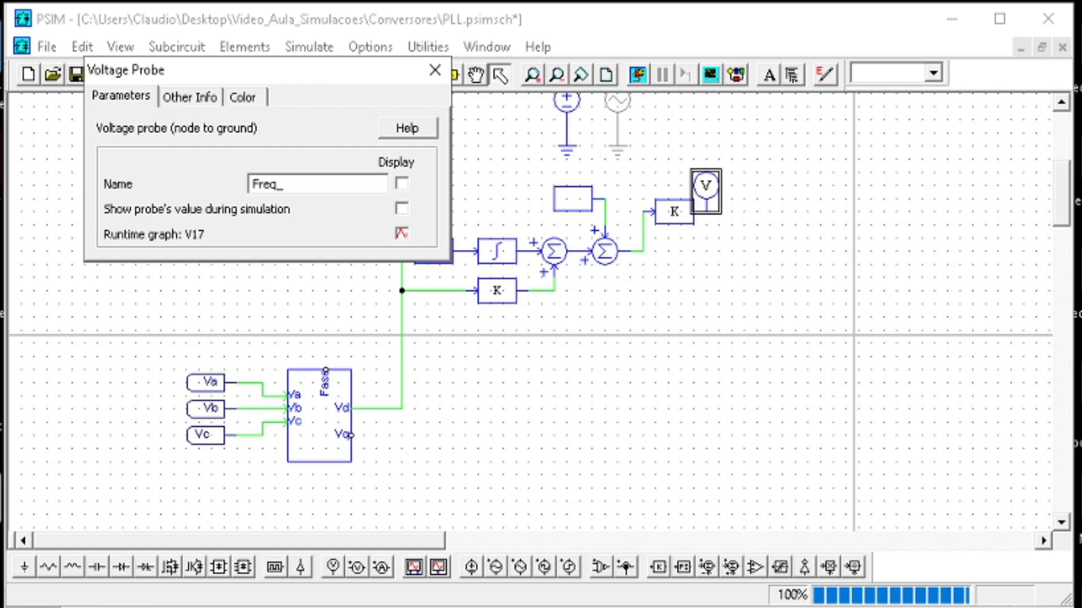
{"action": "key", "text": "Return"}
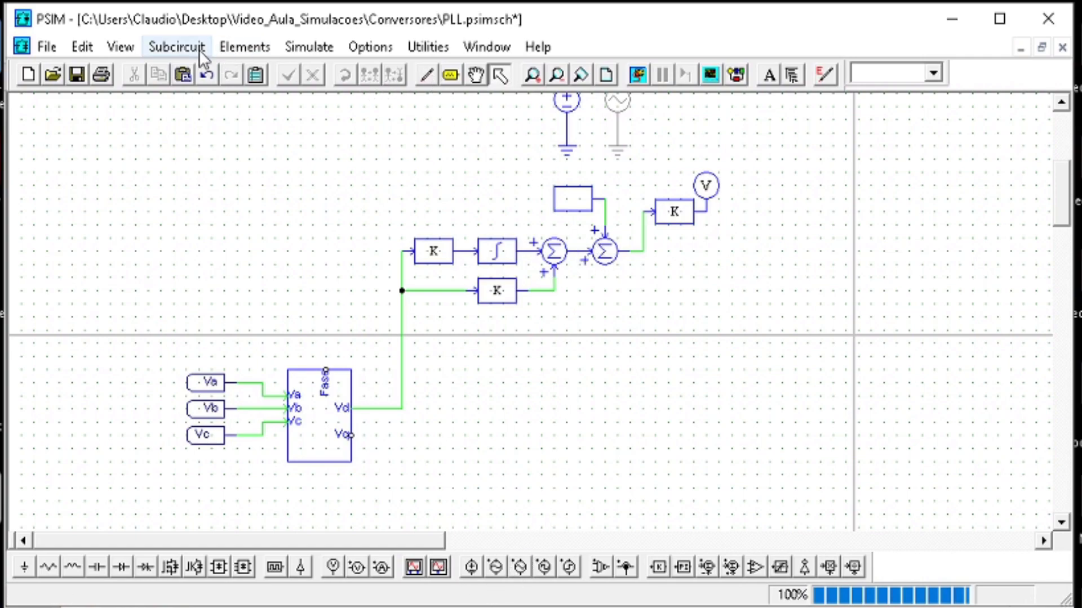
- Place an external resettable integrator with its input at the second summer's output
{"action": "left_click", "coordinate": [250, 45]}
{"action": "mouse_move", "coordinate": [278, 120]}
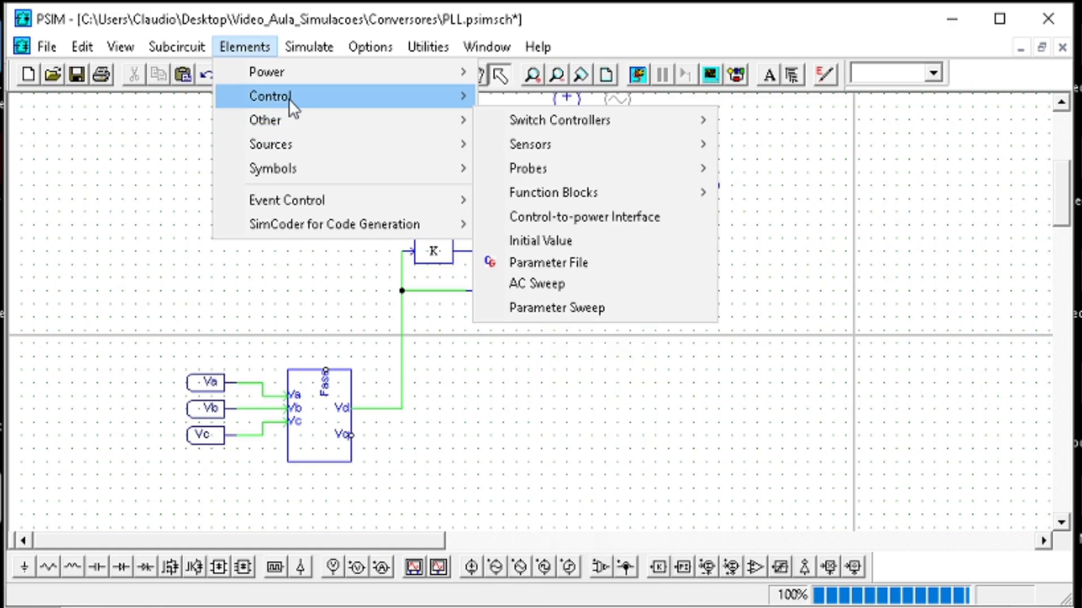
{"action": "mouse_move", "coordinate": [289, 99]}
{"action": "left_click", "coordinate": [583, 315]}
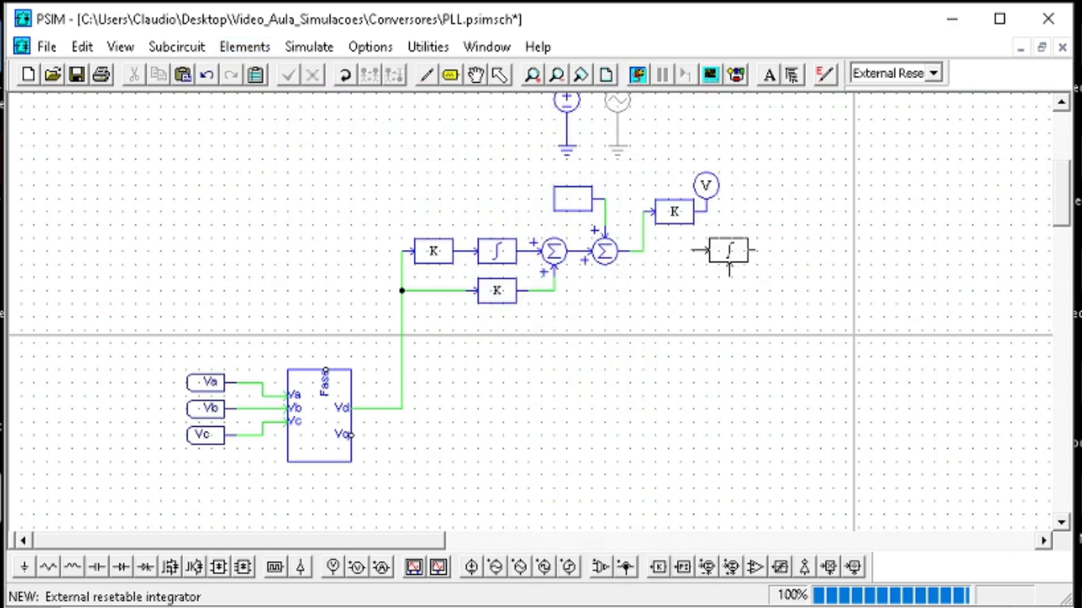
{"action": "left_click", "coordinate": [680, 251]}
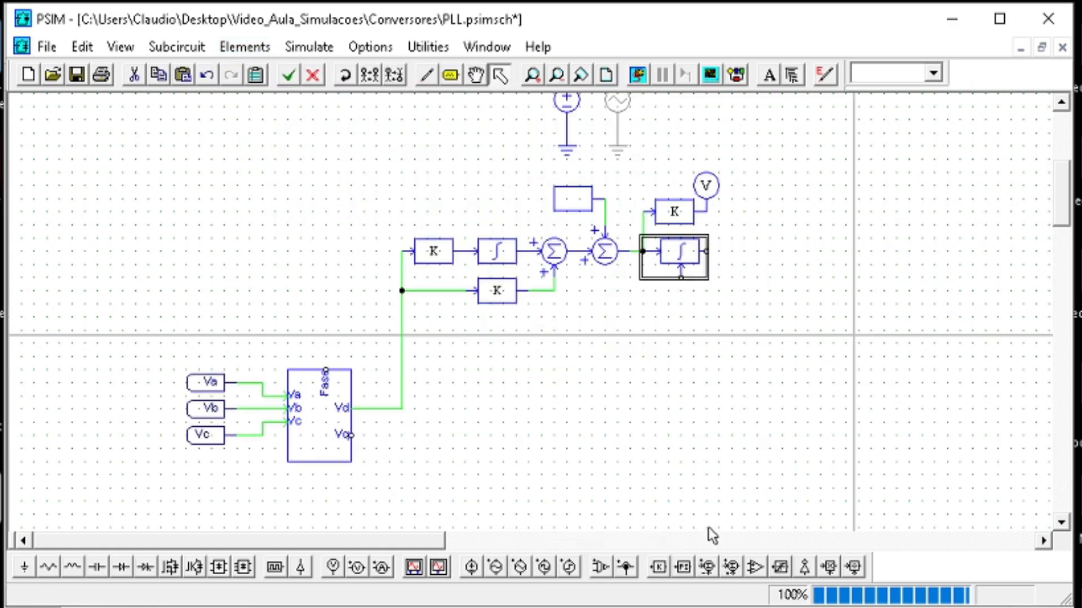
- Add a comparator below the new integrator and flip it so its output faces the integrator side with the + input on top
{"action": "left_click", "coordinate": [755, 566]}
{"action": "left_click", "coordinate": [376, 79]}
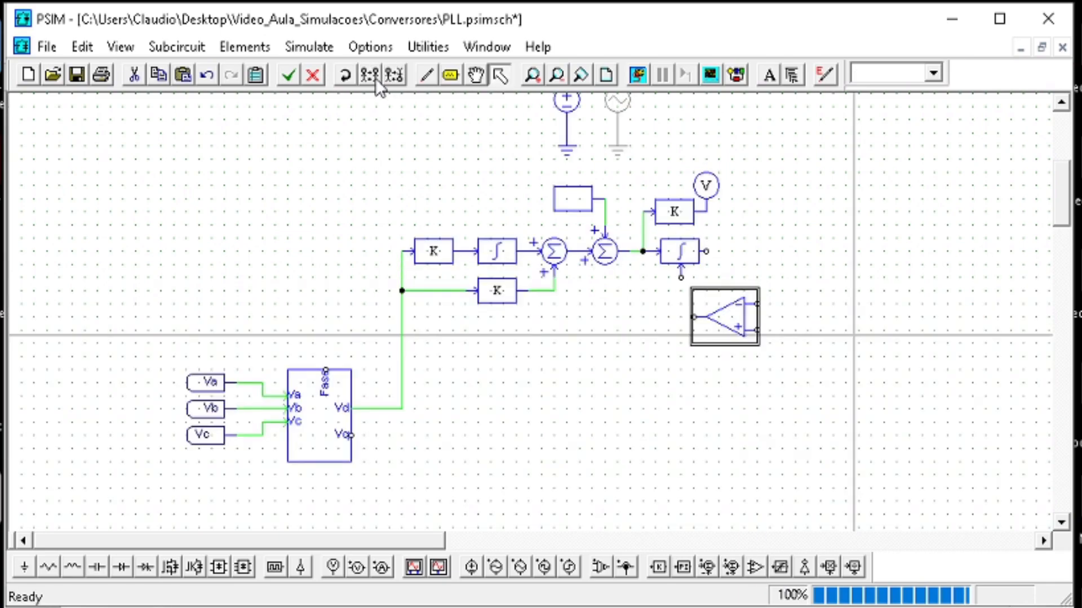
{"action": "left_click", "coordinate": [395, 75]}
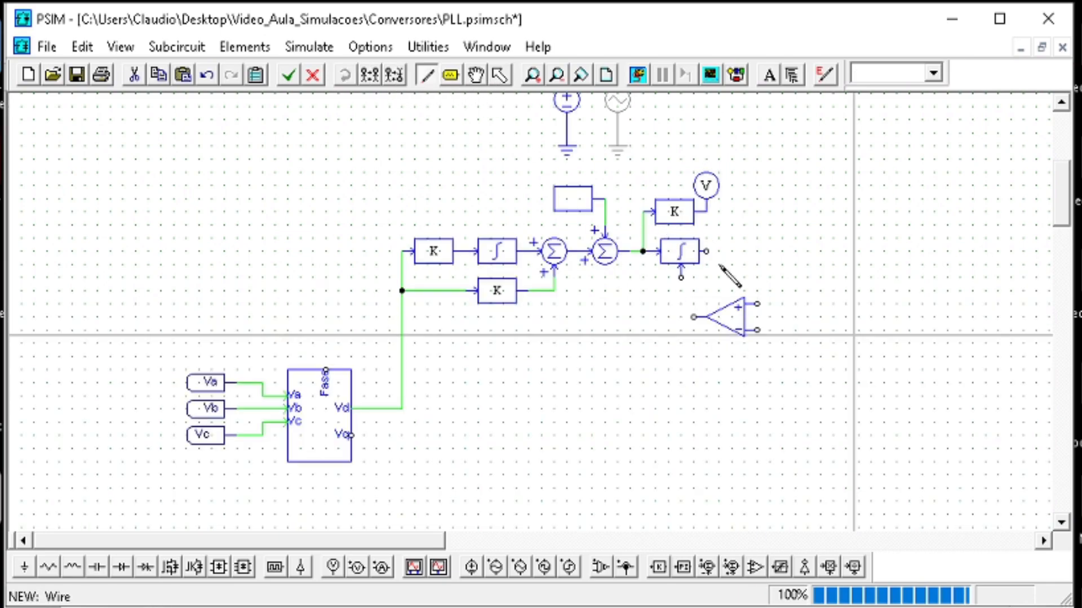
- Move the comparator's output onto the integrator's reset input and wire the integrator's output to the comparator's + input
{"action": "mouse_move", "coordinate": [726, 319]}
{"action": "left_mouse_down"}
{"action": "mouse_move", "coordinate": [713, 280]}
{"action": "mouse_move", "coordinate": [743, 264]}
{"action": "left_mouse_up"}
{"action": "key", "text": "w"}
{"action": "key", "text": "Escape"}
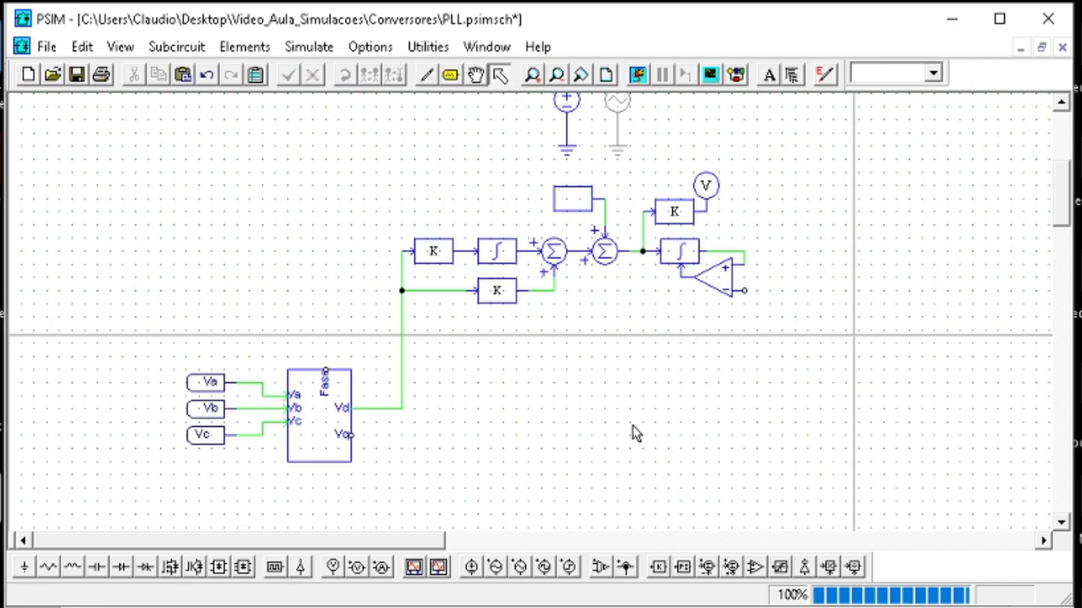
- Duplicate the constant block, attach the flipped copy to the comparator's − input and edit its value
{"action": "left_click", "coordinate": [585, 199]}
{"action": "key", "text": "ctrl+v"}
{"action": "left_click", "coordinate": [767, 282]}
{"action": "left_click_drag", "start_coordinate": [774, 284], "coordinate": [773, 300]}
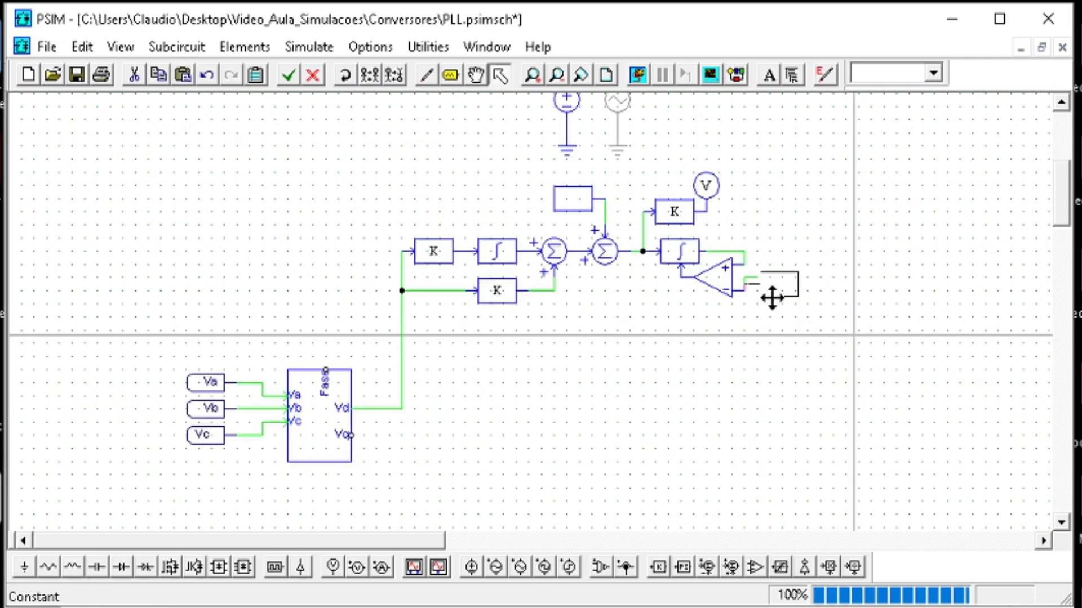
{"action": "double_click", "coordinate": [772, 300]}
{"action": "left_click", "coordinate": [332, 213]}
{"action": "left_click", "coordinate": [433, 70]}
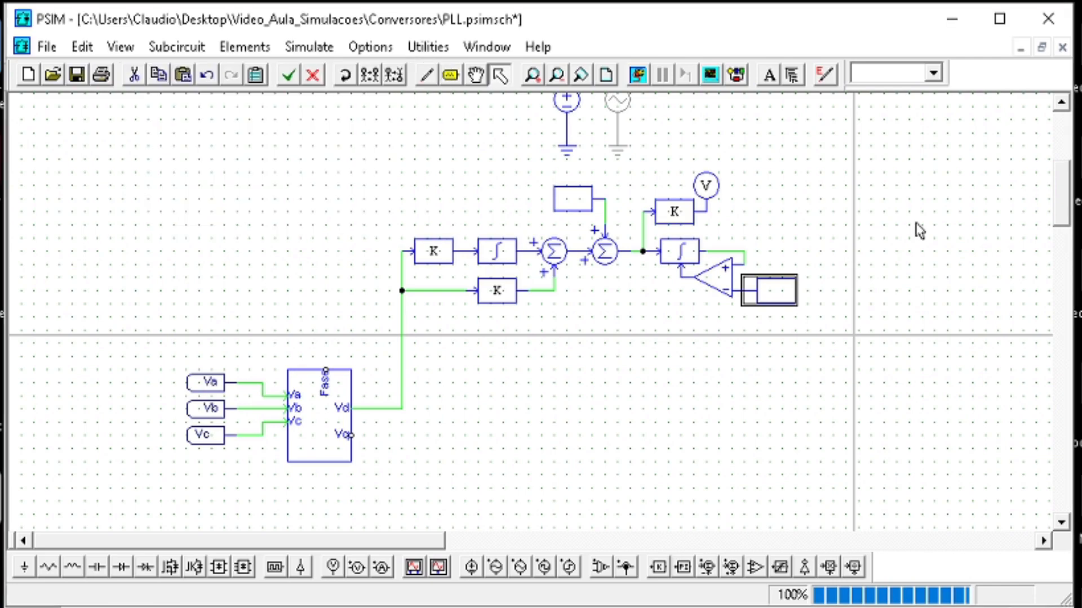
{"action": "left_click", "coordinate": [917, 228]}
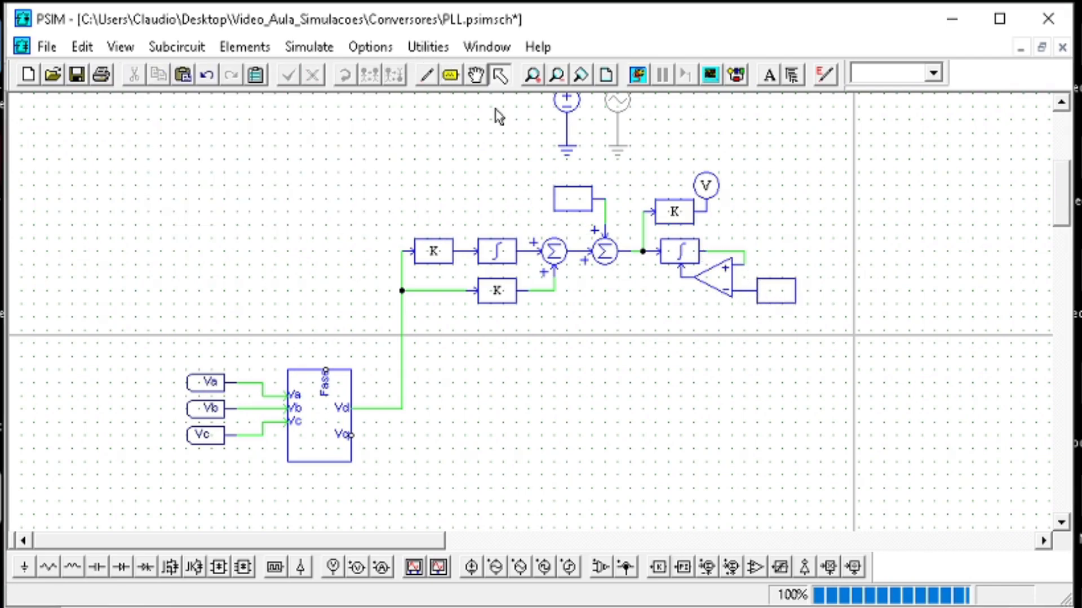
- Attach a voltage probe named Est_Fase to the resettable integrator's output and save the schematic
{"action": "left_click", "coordinate": [332, 566]}
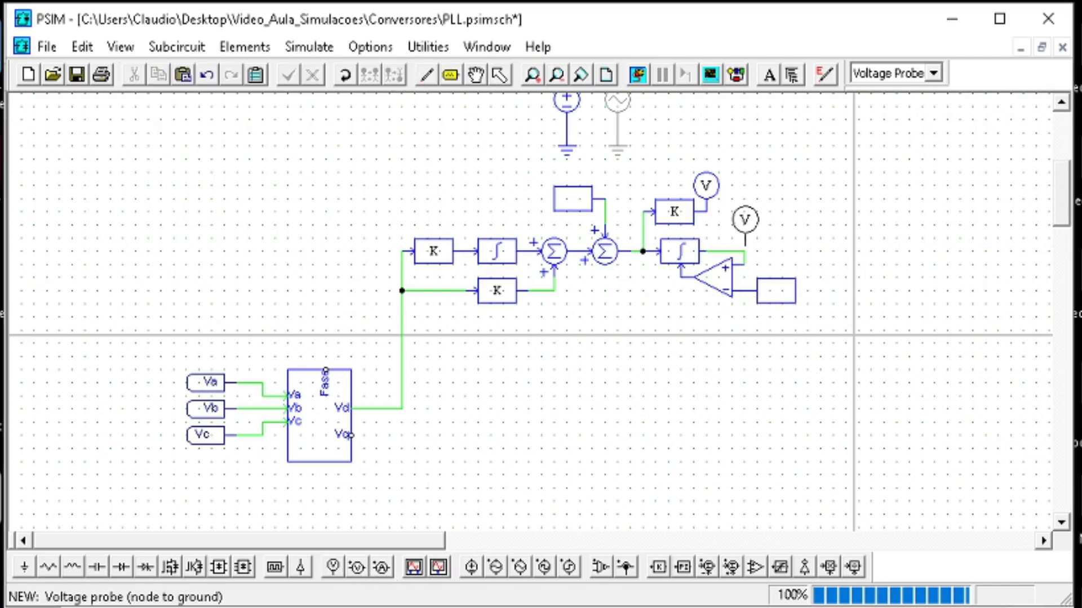
{"action": "left_click", "coordinate": [744, 231]}
{"action": "double_click", "coordinate": [745, 234]}
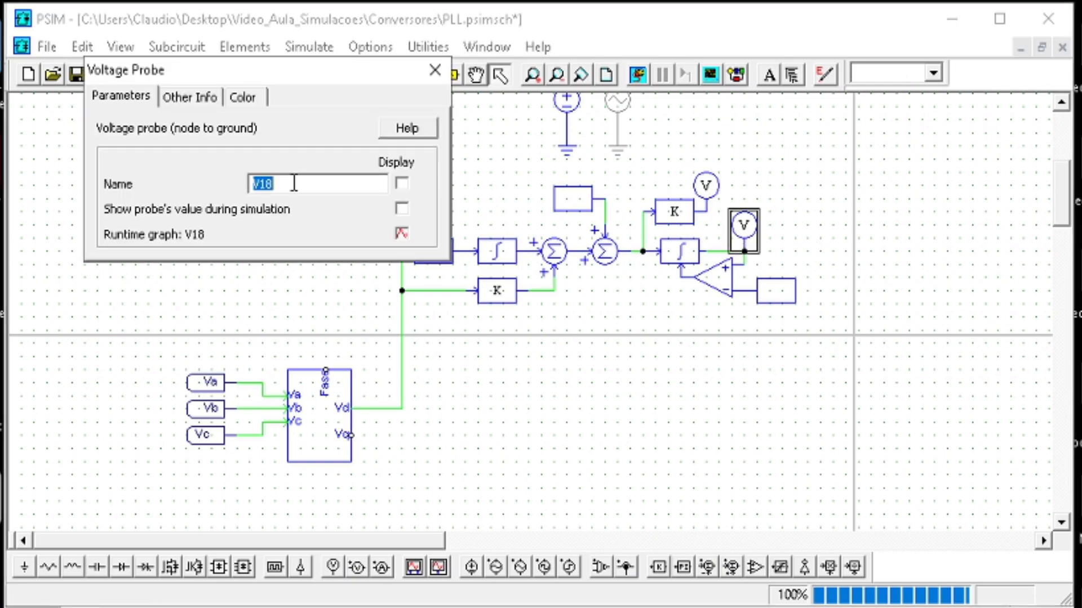
{"action": "type", "text": "EEs"}
{"action": "left_click", "coordinate": [435, 71]}
{"action": "left_click", "coordinate": [76, 74]}
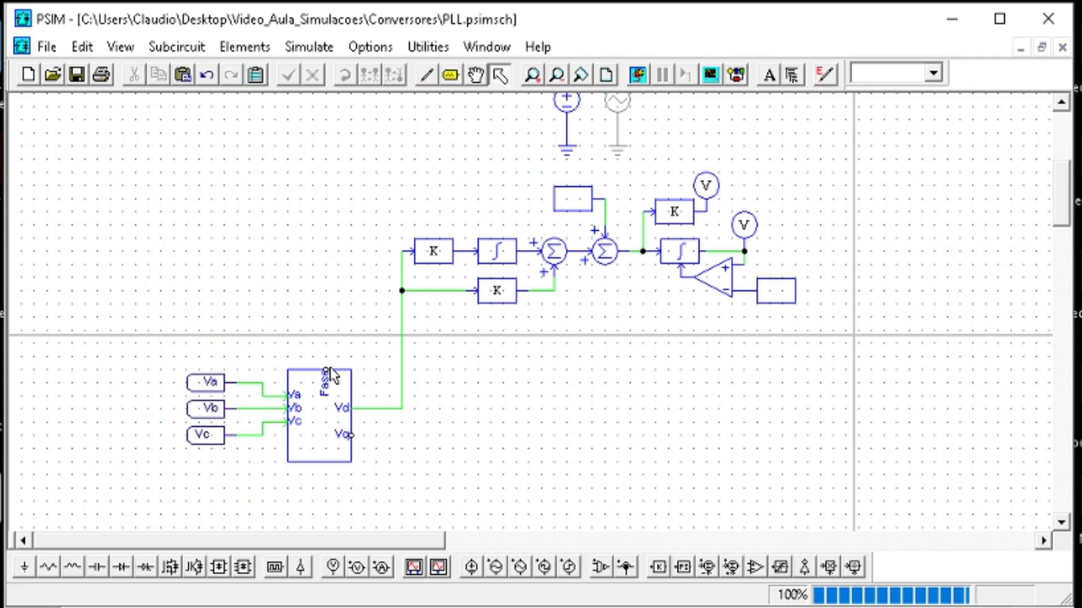
- Wire the resettable integrator's output back to the Fase input of the abc2dq block
{"action": "left_click", "coordinate": [427, 74]}
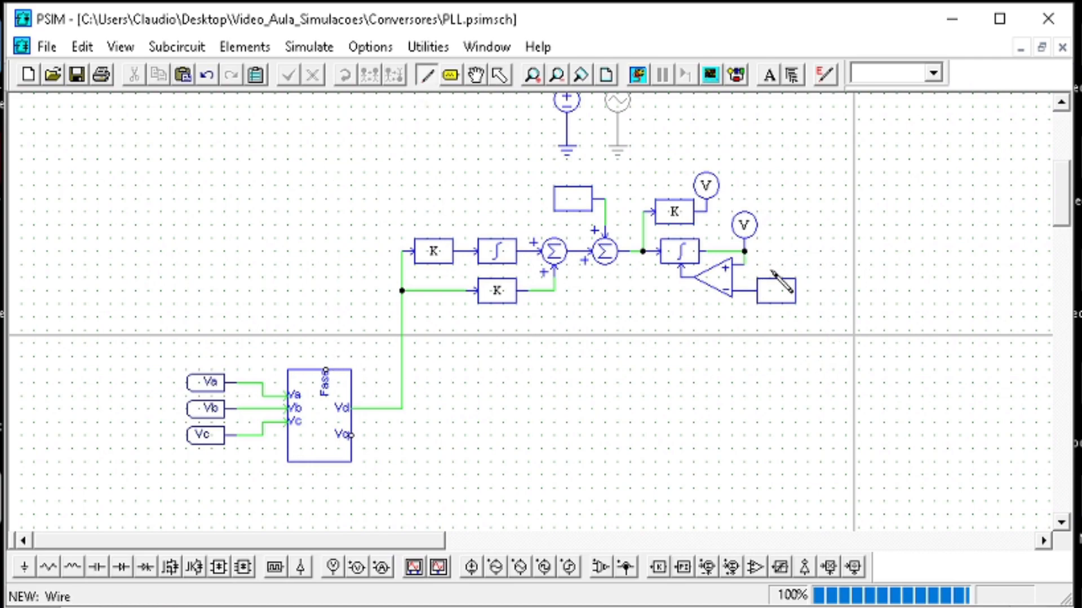
{"action": "left_click", "coordinate": [744, 251]}
{"action": "mouse_move", "coordinate": [743, 251]}
{"action": "left_mouse_down"}
{"action": "mouse_move", "coordinate": [827, 274]}
{"action": "mouse_move", "coordinate": [338, 357]}
{"action": "mouse_move", "coordinate": [337, 391]}
{"action": "left_mouse_up"}
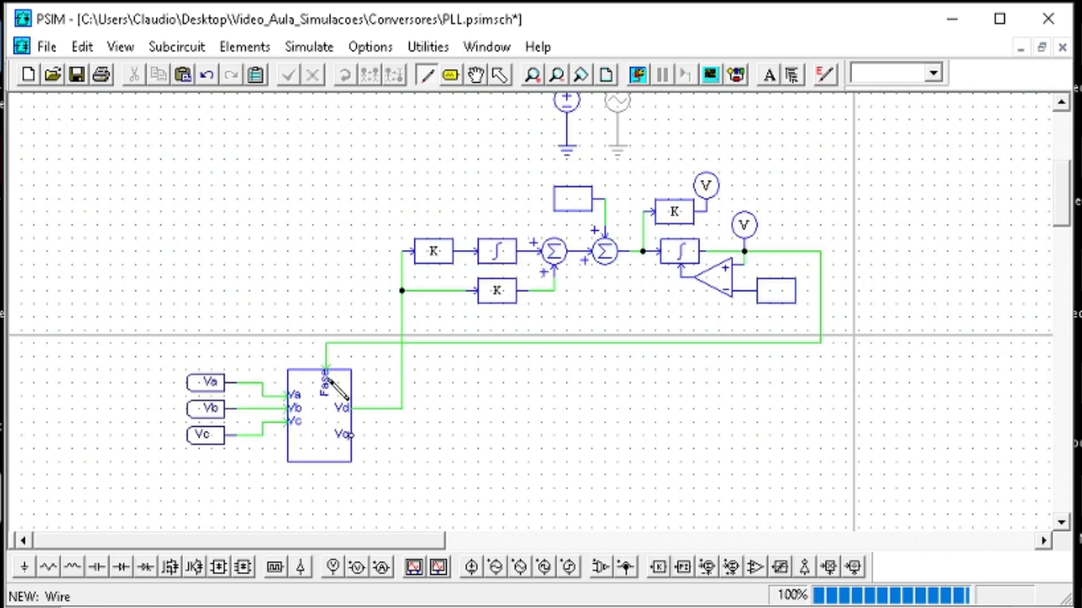
- Set the upper proportional block's gain to 10000 and edit the lower proportional block's gain
{"action": "double_click", "coordinate": [431, 252]}
{"action": "left_click", "coordinate": [357, 212]}
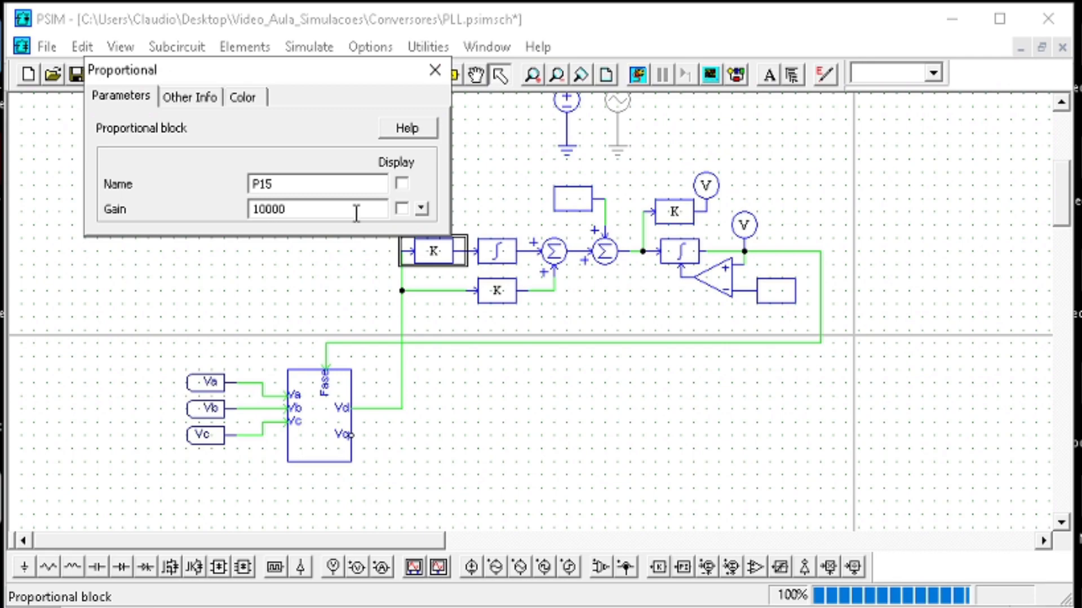
{"action": "left_click", "coordinate": [435, 70]}
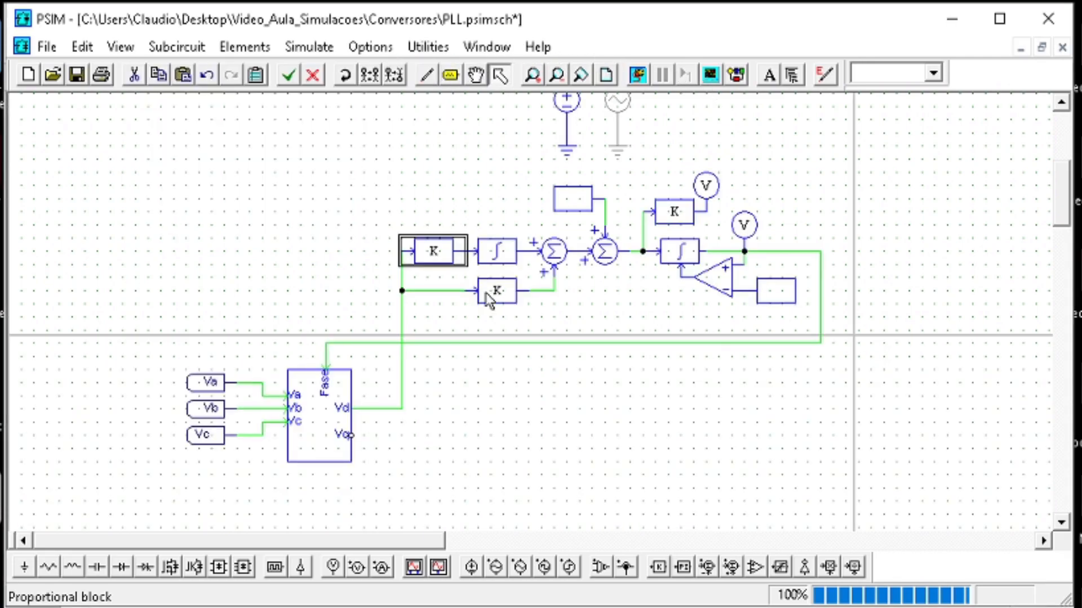
{"action": "double_click", "coordinate": [487, 295]}
{"action": "left_click", "coordinate": [326, 211]}
{"action": "left_click", "coordinate": [434, 70]}
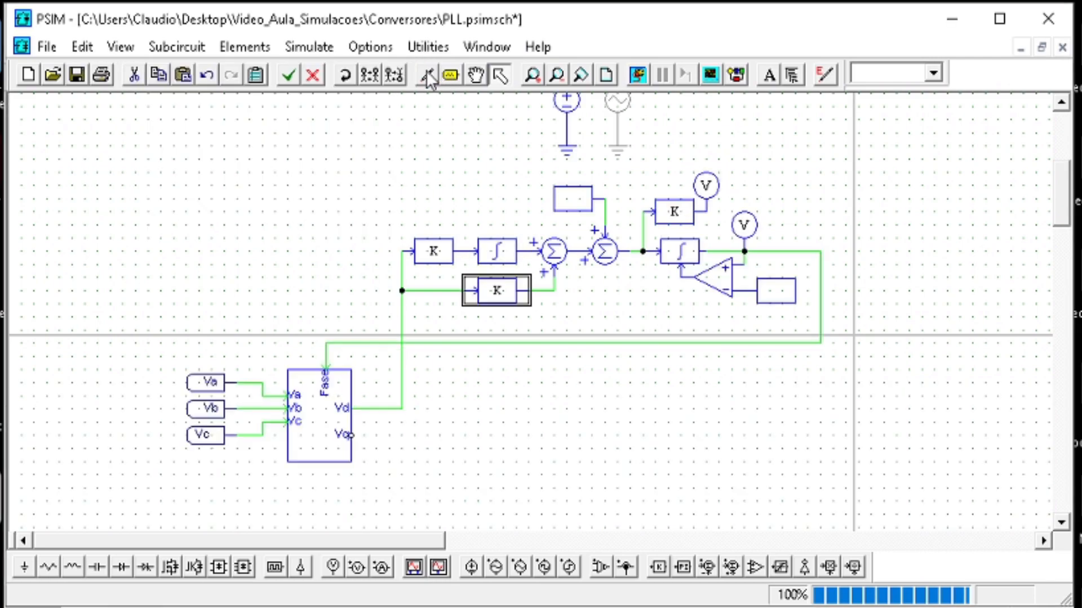
- Run the simulation, dismiss the curve selection without plotting anything and return to the schematic
{"action": "left_click", "coordinate": [638, 74]}
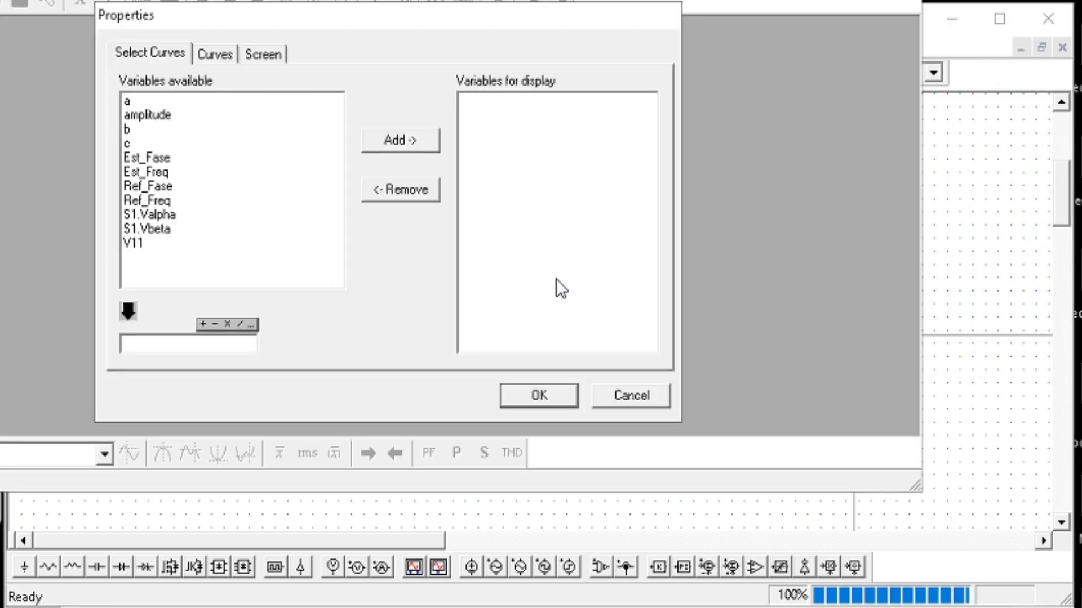
{"action": "left_click", "coordinate": [622, 394]}
{"action": "left_click", "coordinate": [985, 151]}
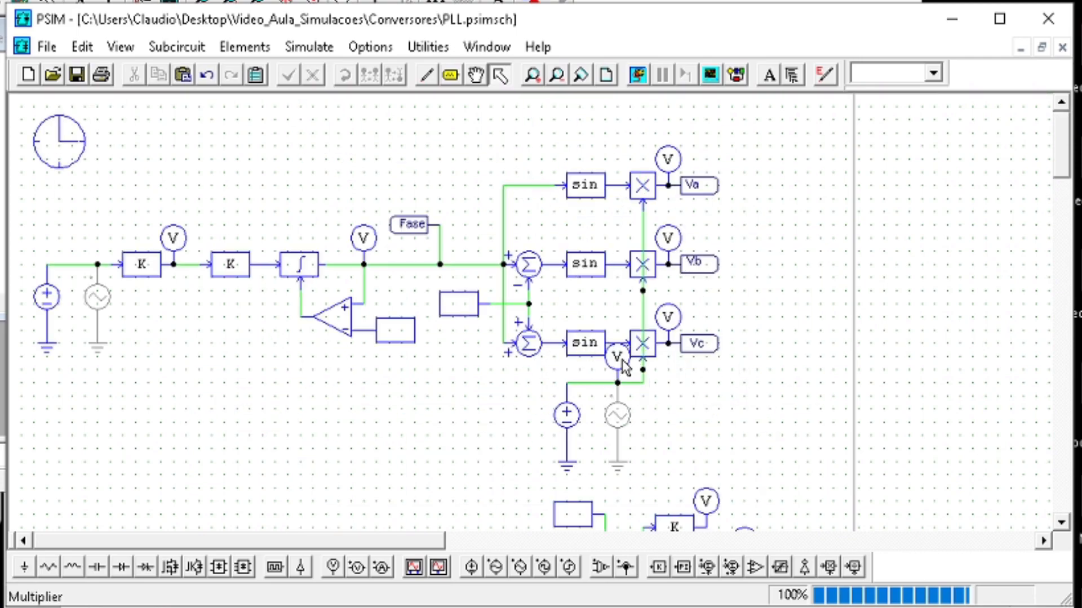
- Move the amplitude voltage probe to the DC source's side of its node and check the phase b probe's properties
{"action": "left_click_drag", "start_coordinate": [620, 361], "coordinate": [555, 360]}
{"action": "double_click", "coordinate": [554, 361]}
{"action": "key", "text": "Escape"}
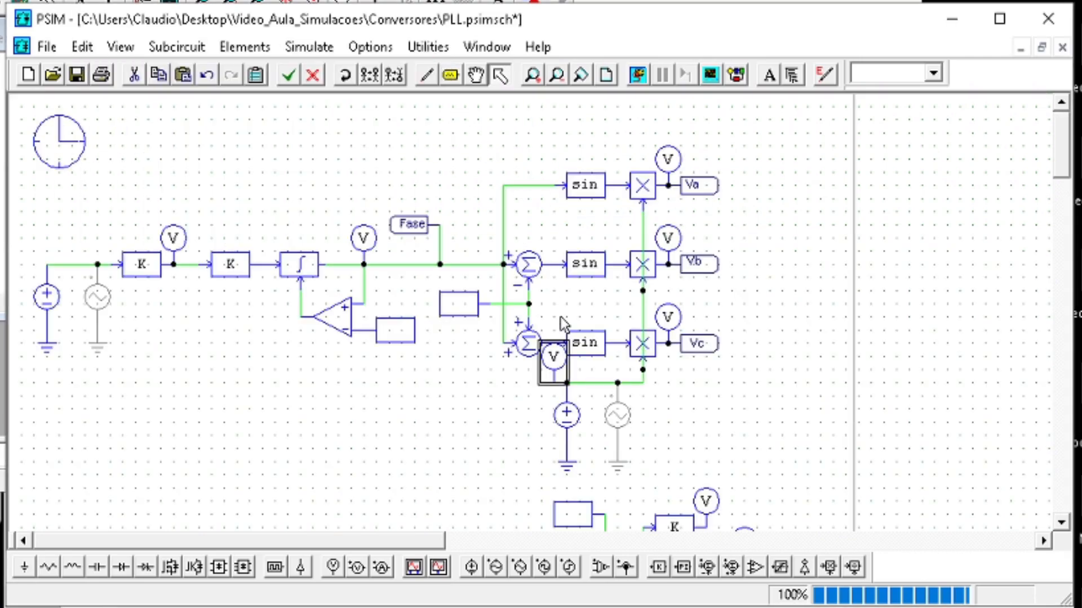
{"action": "double_click", "coordinate": [668, 238]}
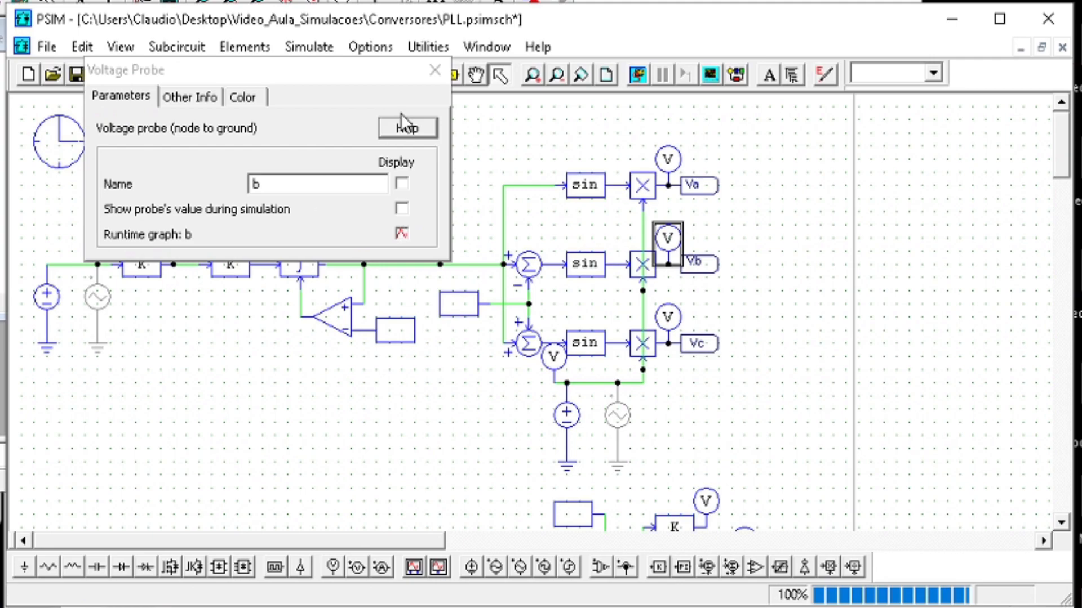
{"action": "left_click", "coordinate": [434, 70]}
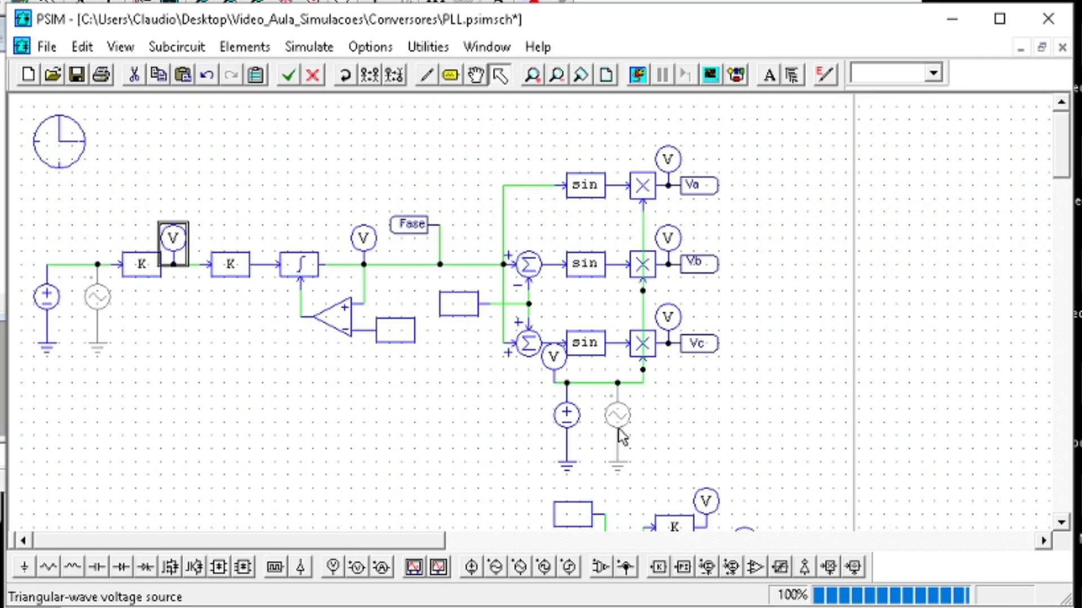
- Place a voltage probe on the node between the two reference proportional blocks, name it Ref_Freq and run the simulation
{"action": "scroll", "coordinate": [710, 389], "scroll_direction": "down", "scroll_amount": 3}
{"action": "scroll", "coordinate": [710, 389], "scroll_direction": "up", "scroll_amount": 3}
{"action": "key", "text": "ctrl+v"}
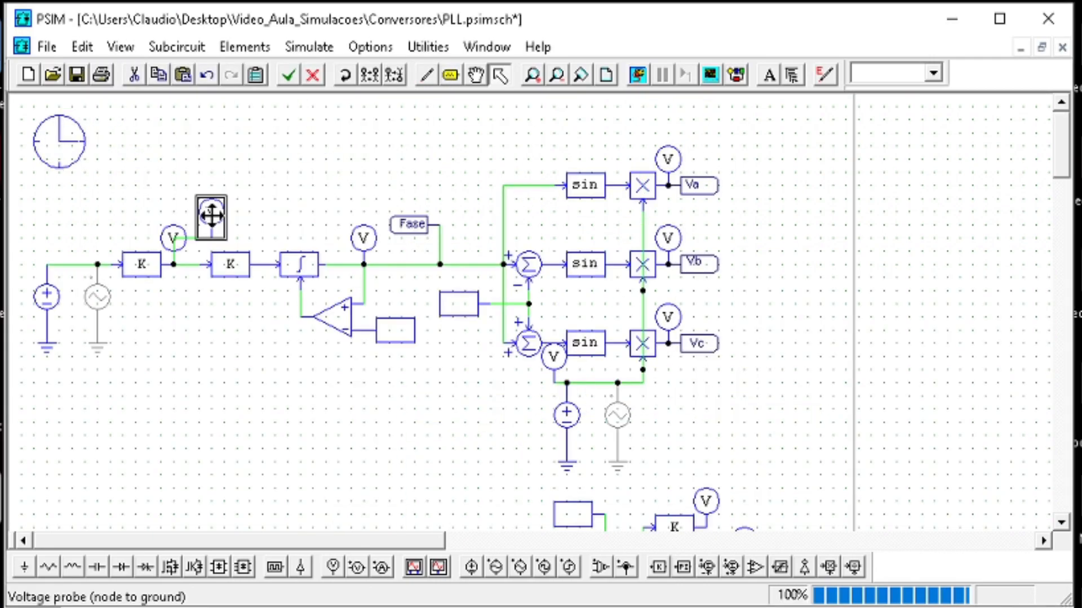
{"action": "double_click", "coordinate": [212, 217]}
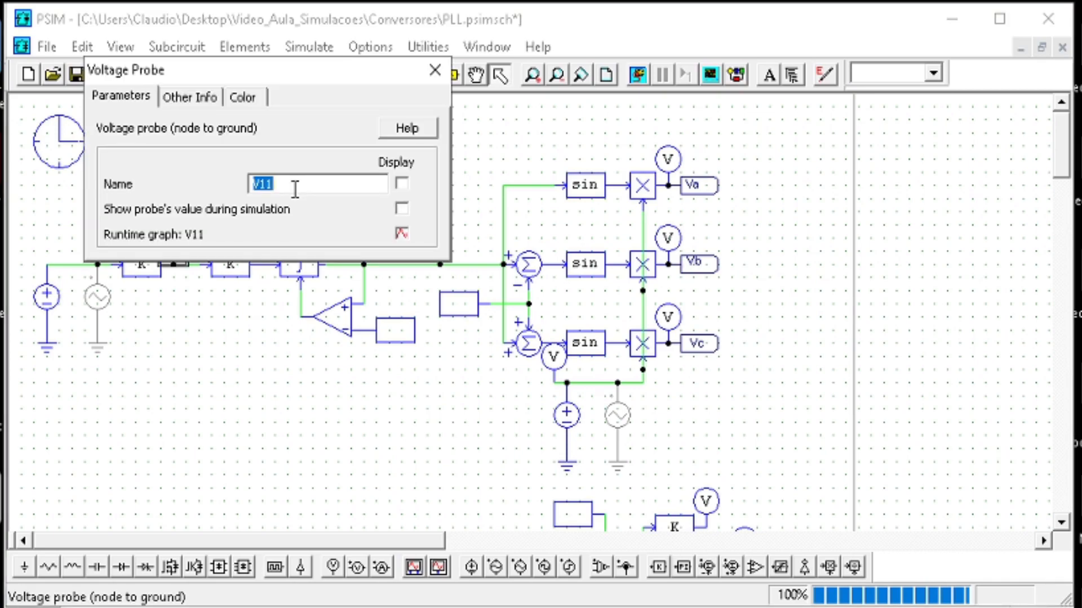
{"action": "type", "text": "Ref"}
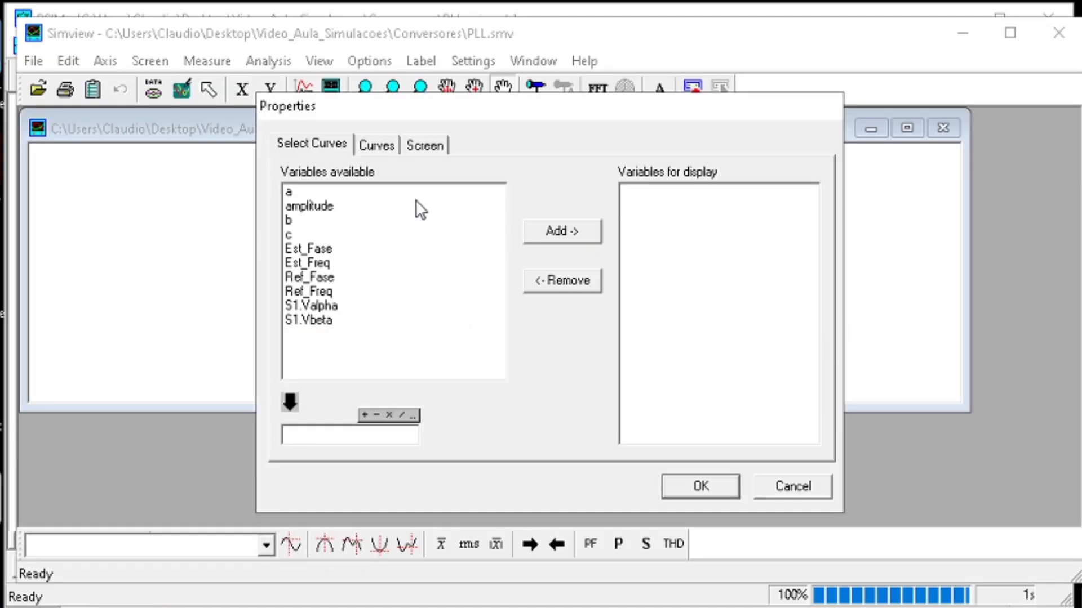
- Plot the a, Est_Freq and Ref_Freq curves together in the simulation results
{"action": "left_click", "coordinate": [287, 190]}
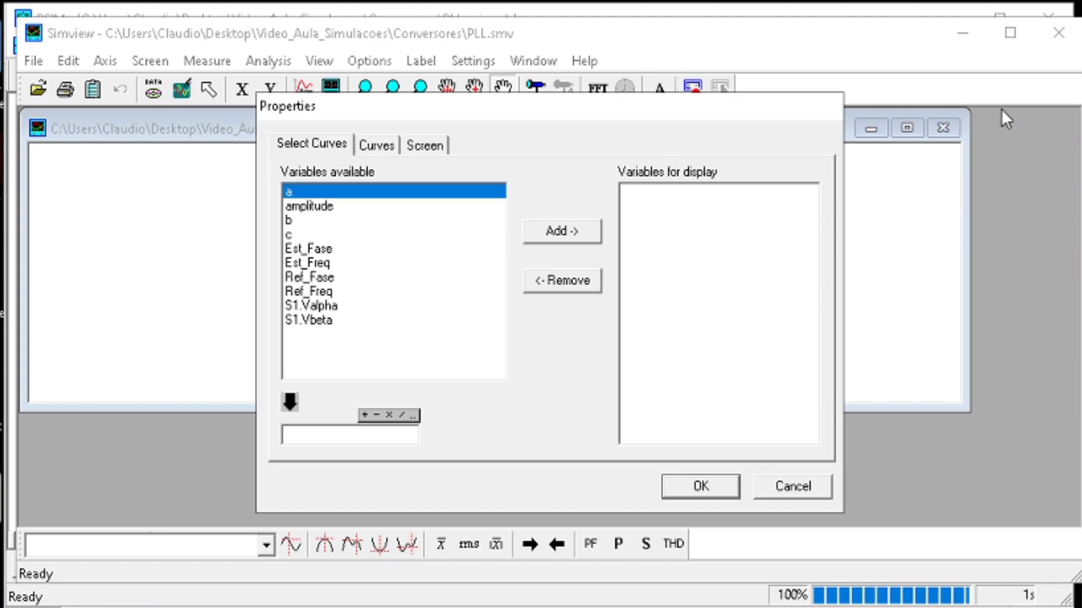
{"action": "left_click", "coordinate": [893, 8]}
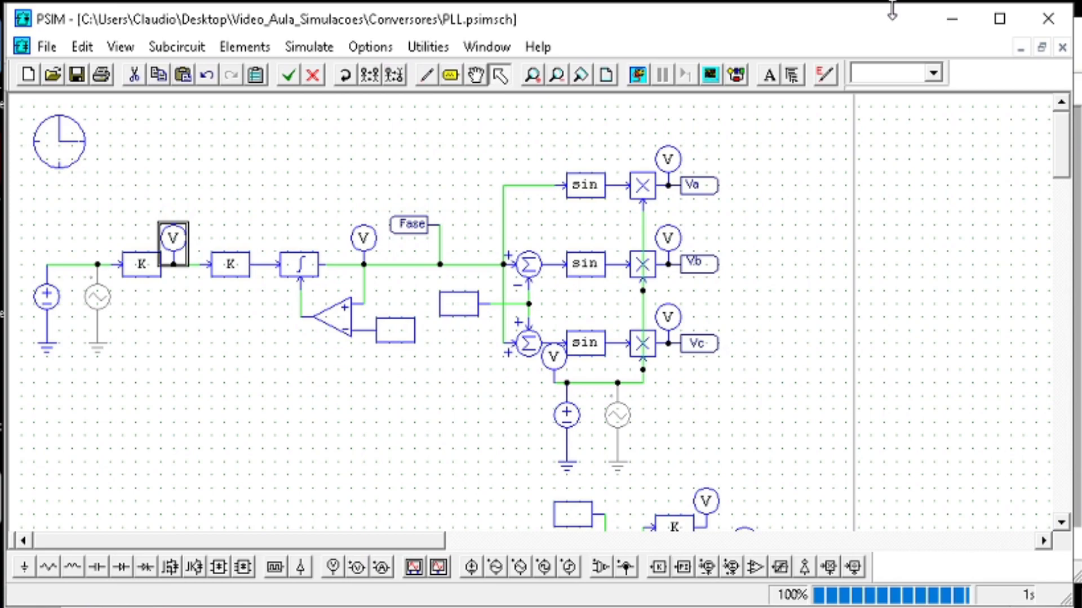
{"action": "scroll", "coordinate": [594, 327], "scroll_direction": "down", "scroll_amount": 8}
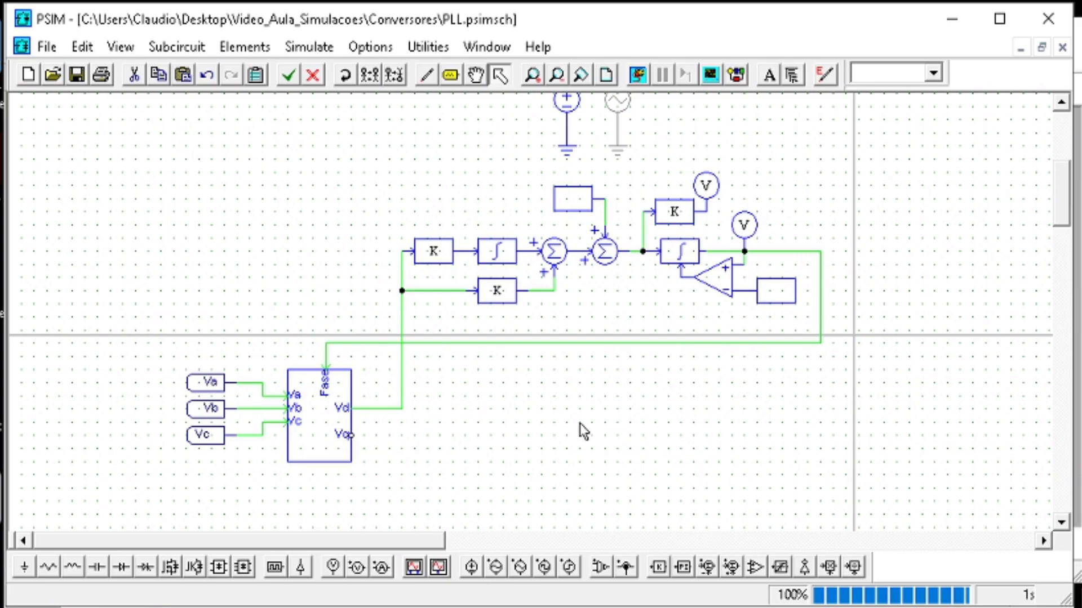
{"action": "left_click", "coordinate": [728, 603]}
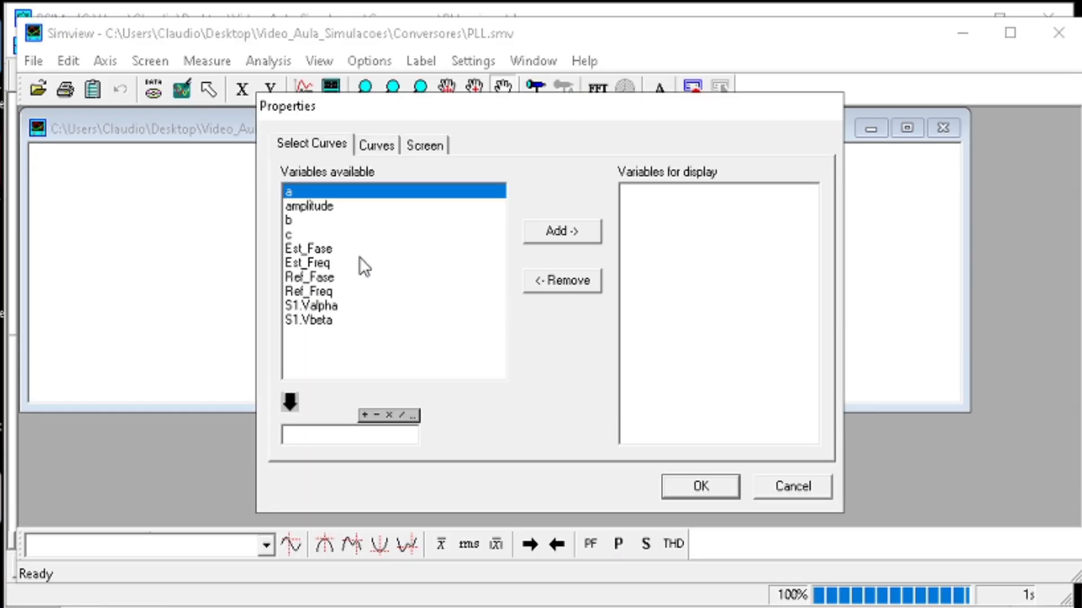
{"action": "left_click", "coordinate": [332, 262]}
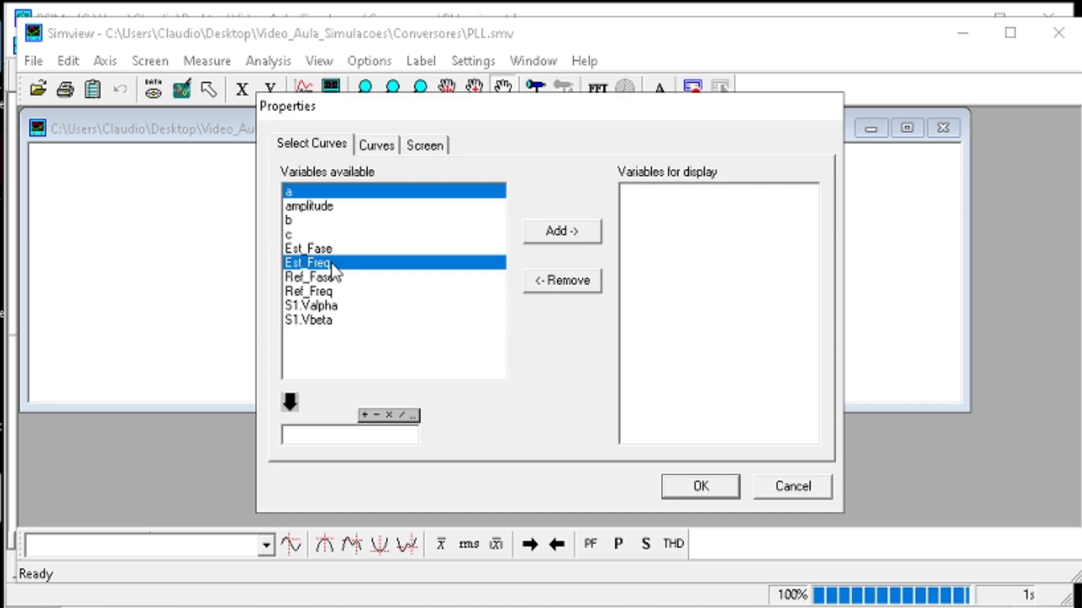
{"action": "left_click", "coordinate": [382, 292]}
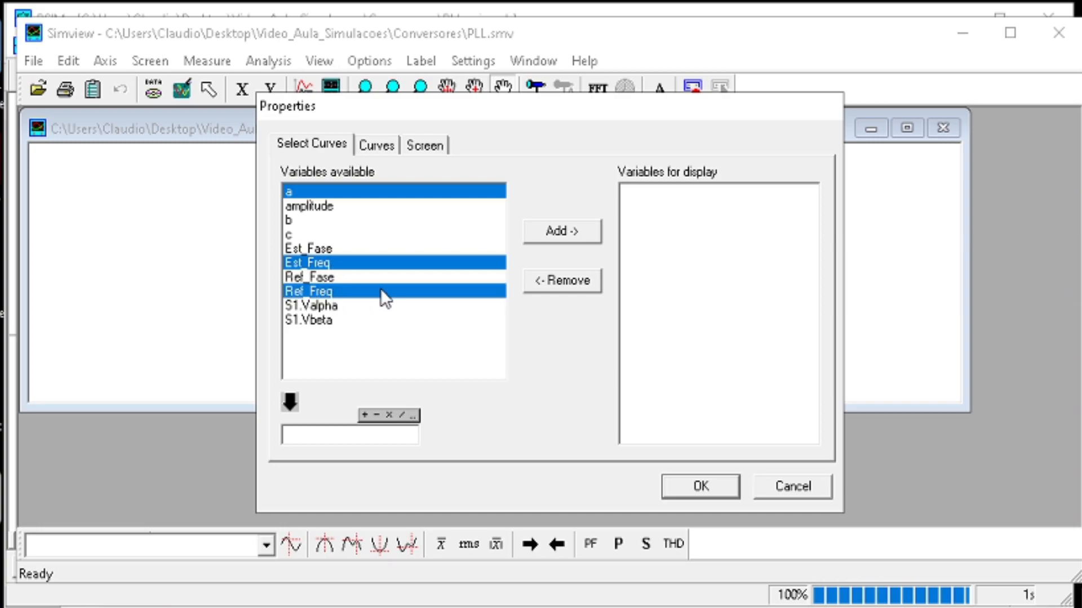
{"action": "left_click", "coordinate": [552, 237]}
{"action": "left_click", "coordinate": [699, 499]}
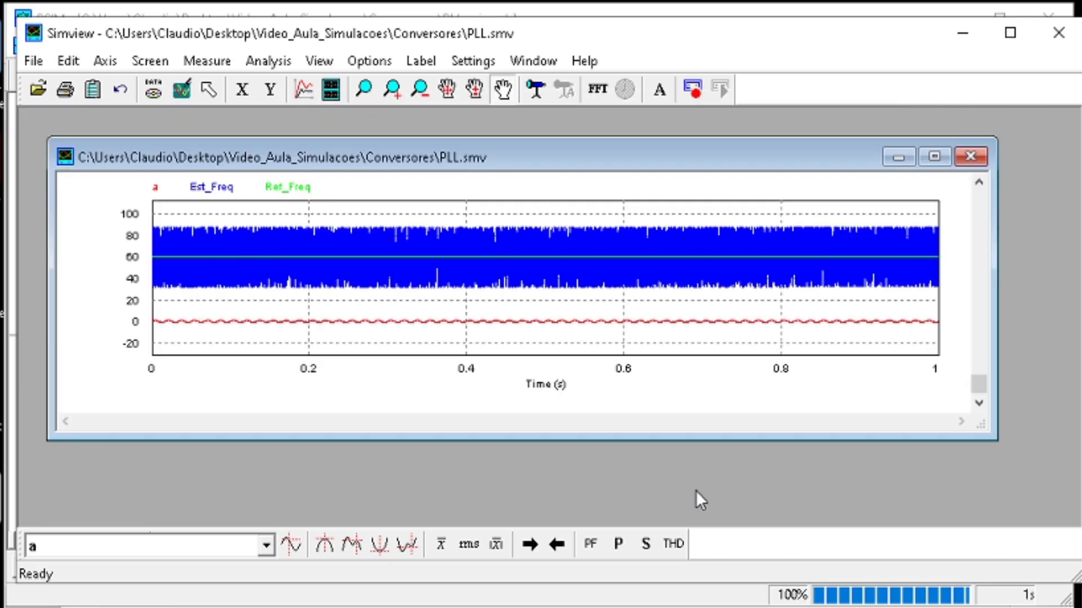
- Maximize the plot window and remove curve a, keeping only Est_Freq and Ref_Freq
{"action": "left_click", "coordinate": [928, 159]}
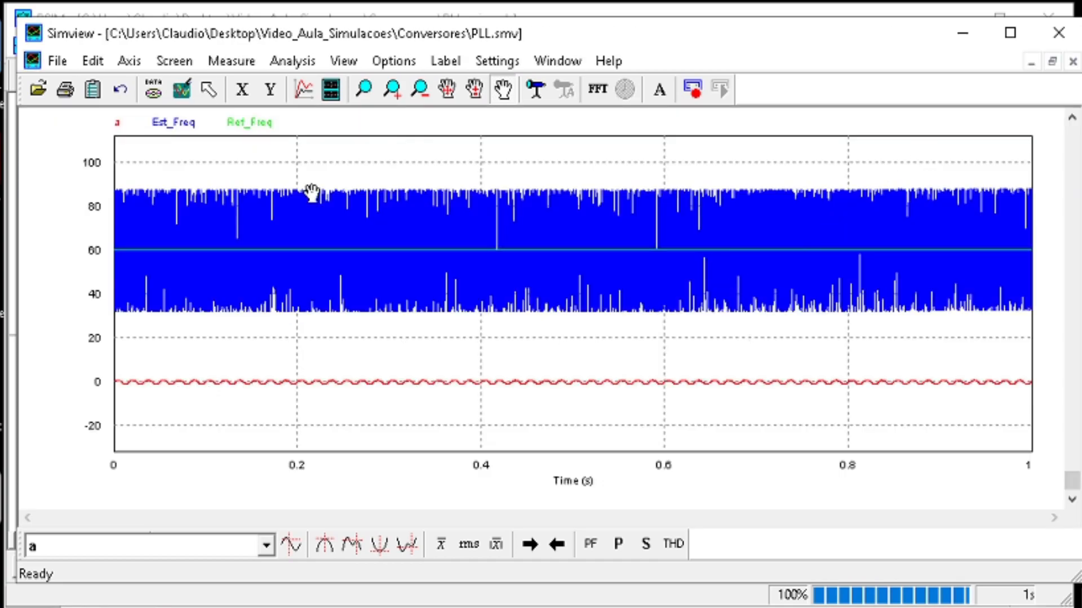
{"action": "double_click", "coordinate": [279, 341]}
{"action": "left_click", "coordinate": [715, 190]}
{"action": "left_click", "coordinate": [586, 282]}
{"action": "left_click", "coordinate": [698, 485]}
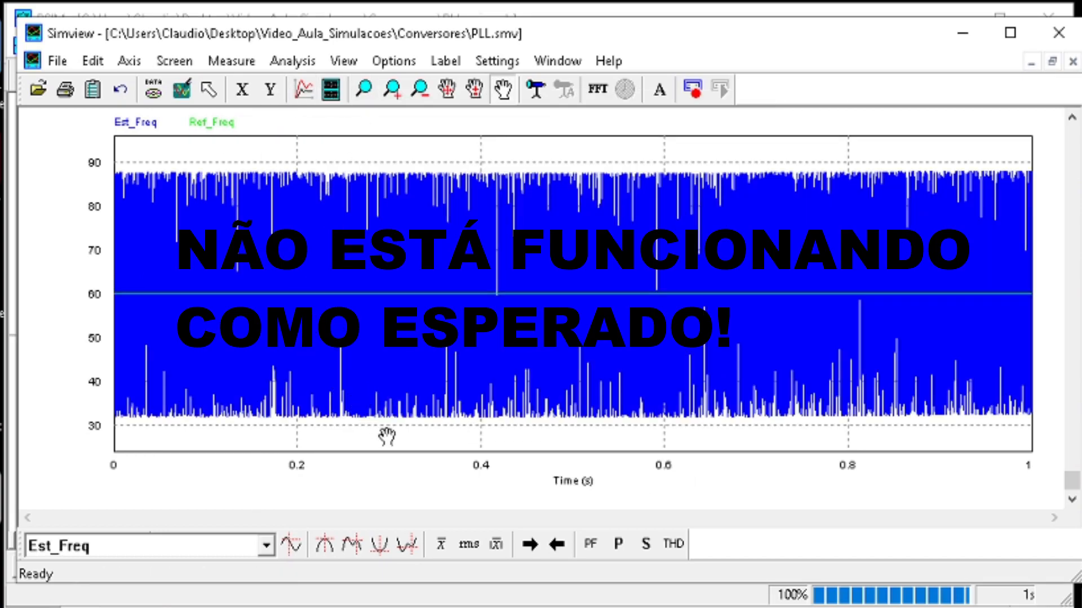
- Examine the frequency curves between about 0.34 and 0.42 s, restore the full plot and return to the schematic
{"action": "left_click", "coordinate": [364, 88]}
{"action": "left_click_drag", "start_coordinate": [499, 151], "coordinate": [425, 424]}
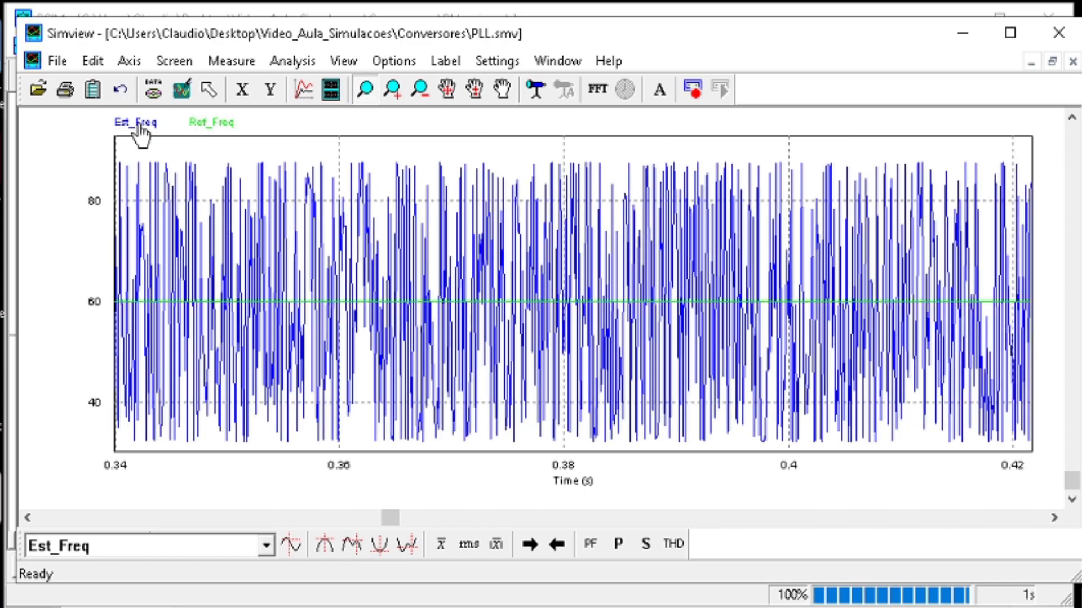
{"action": "left_click", "coordinate": [183, 89]}
{"action": "left_click", "coordinate": [961, 38]}
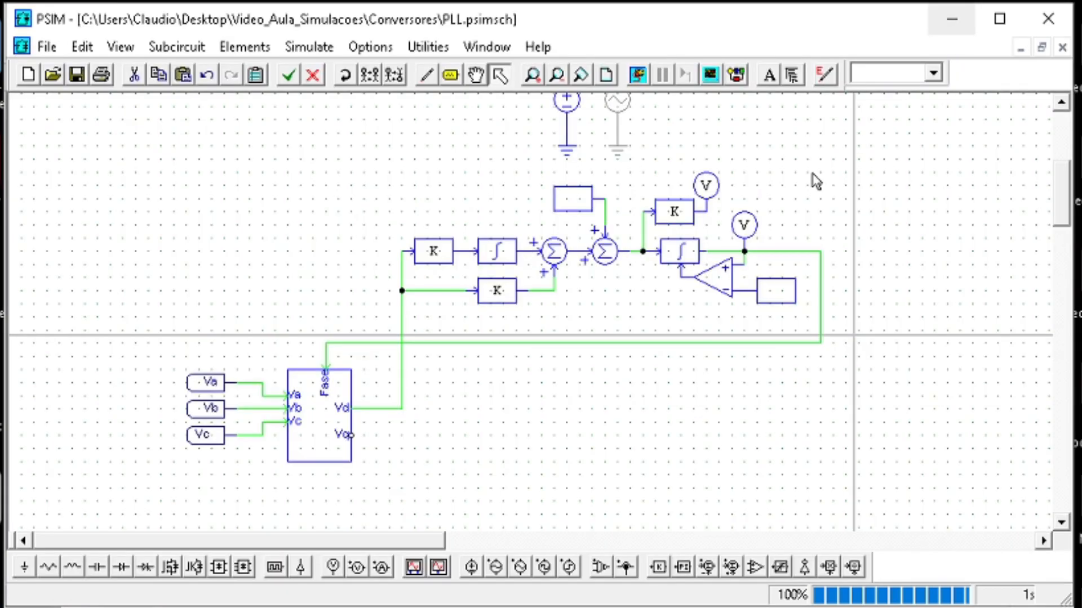
- Edit the gains of the upper and lower proportional blocks in the PI loop and rerun the simulation
{"action": "double_click", "coordinate": [433, 252]}
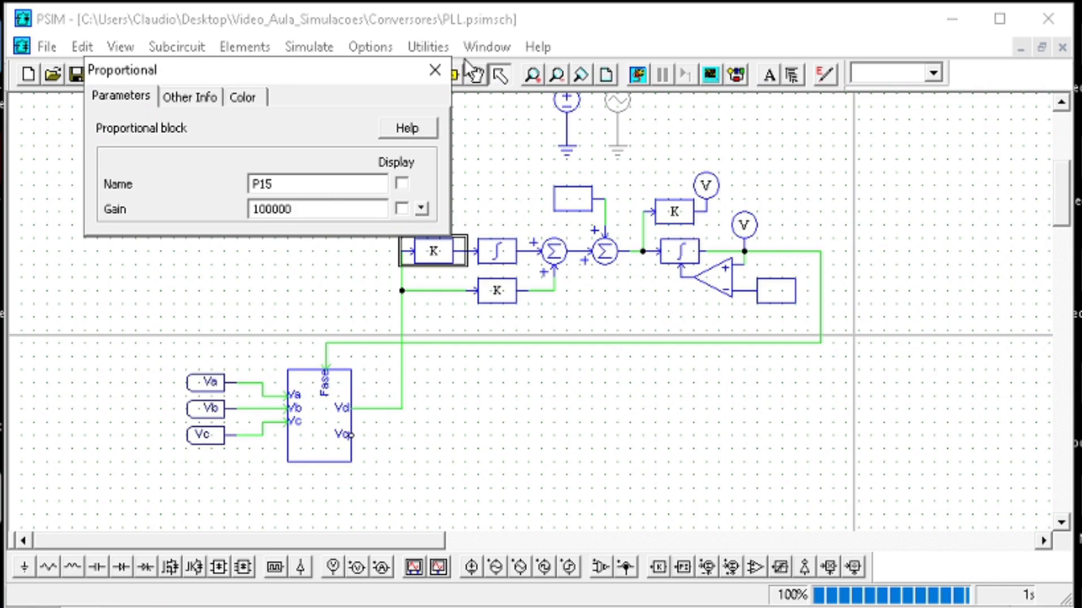
{"action": "left_click", "coordinate": [435, 70]}
{"action": "double_click", "coordinate": [497, 291]}
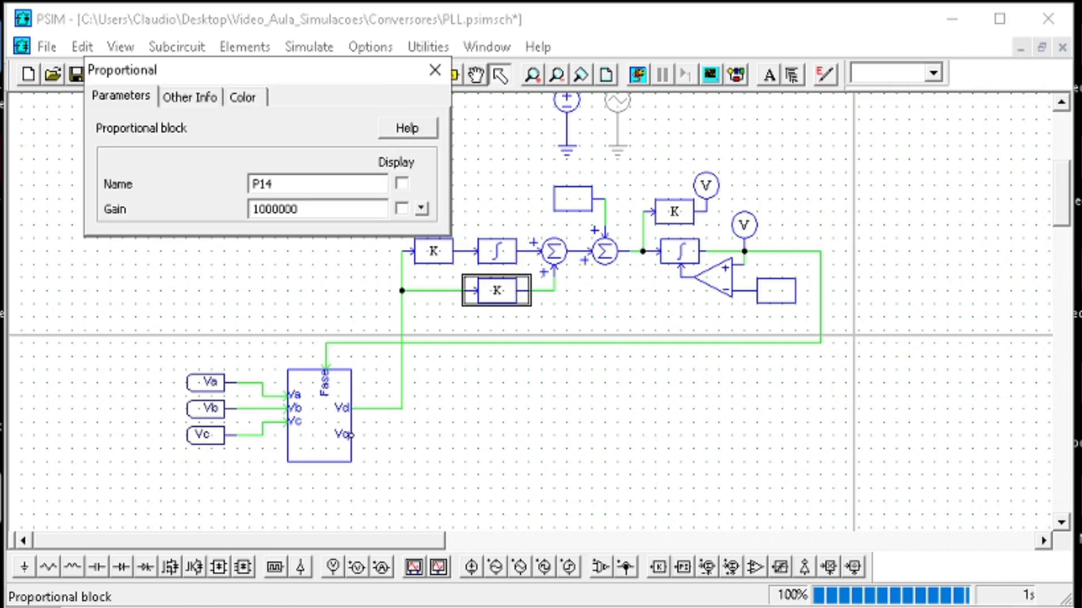
{"action": "left_click", "coordinate": [443, 73]}
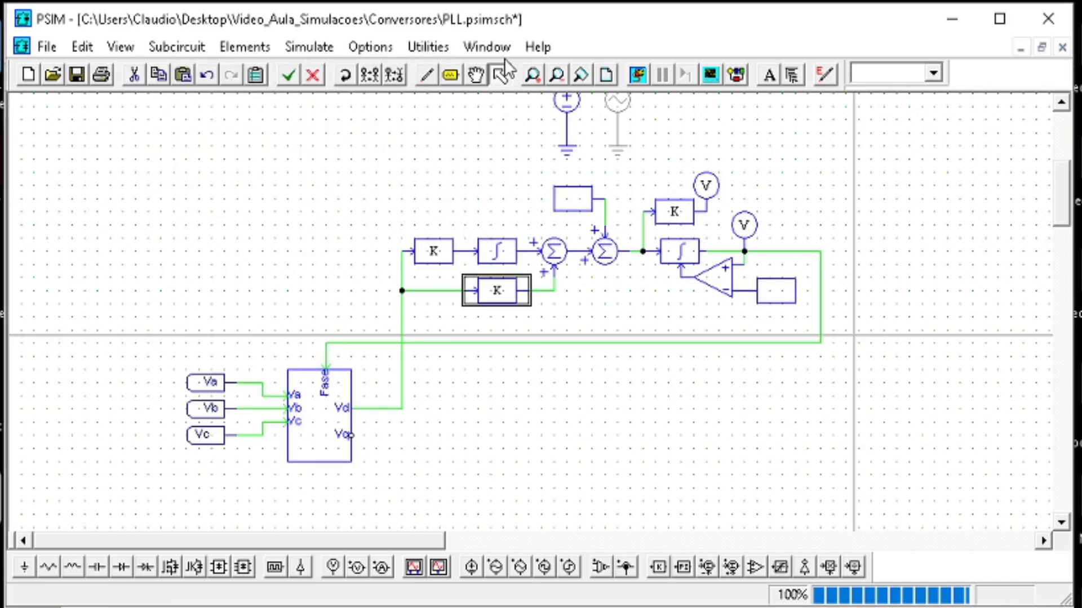
{"action": "left_click", "coordinate": [637, 75]}
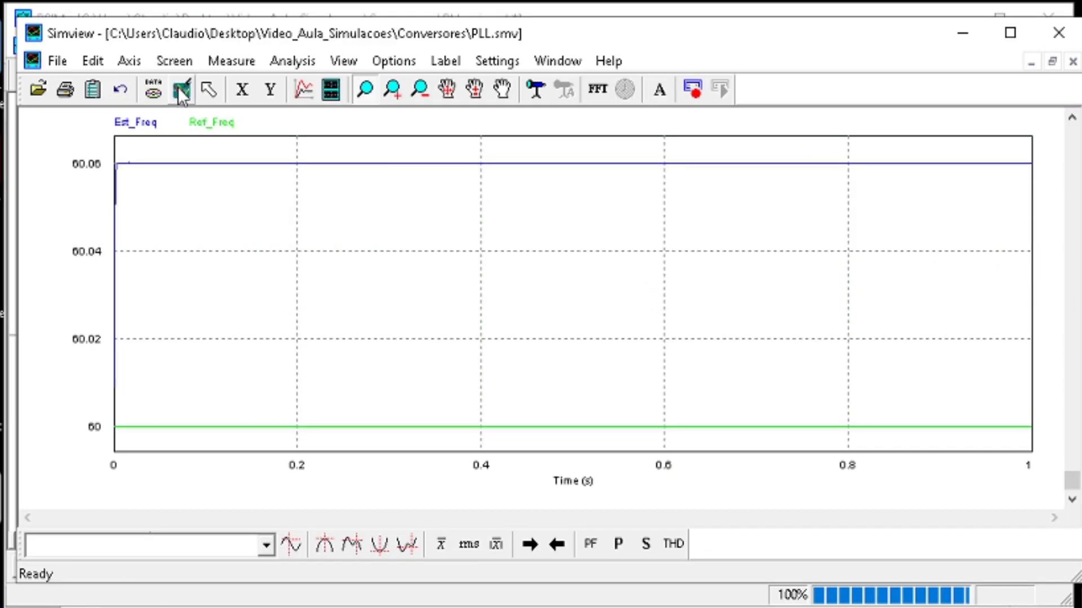
- Examine the initial rise of Est_Freq up close, restore the full plot and return to the schematic
{"action": "left_click_drag", "start_coordinate": [217, 183], "coordinate": [100, 160]}
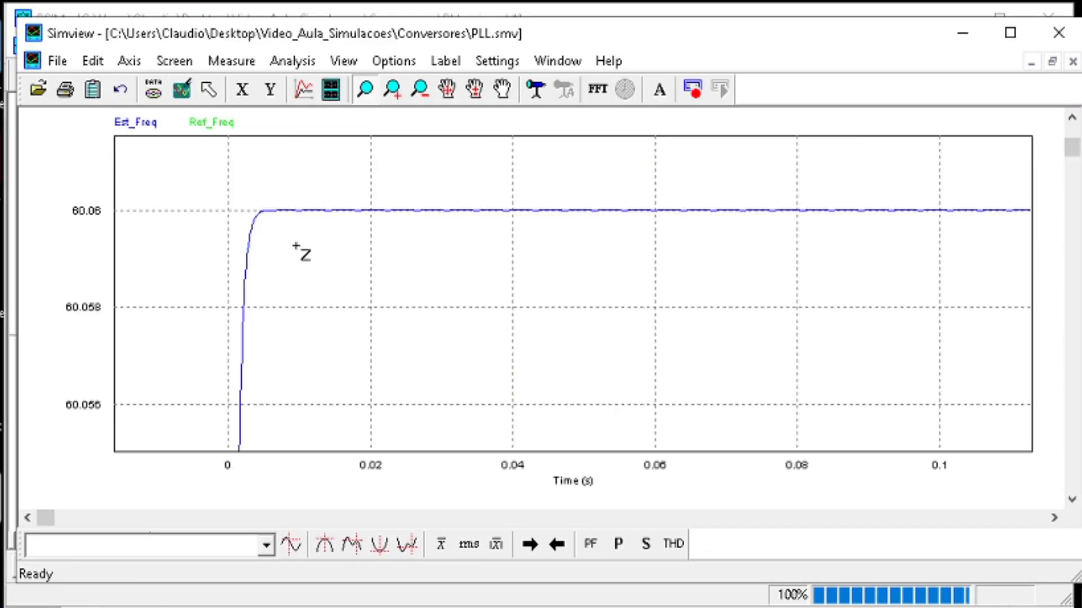
{"action": "left_click", "coordinate": [182, 89]}
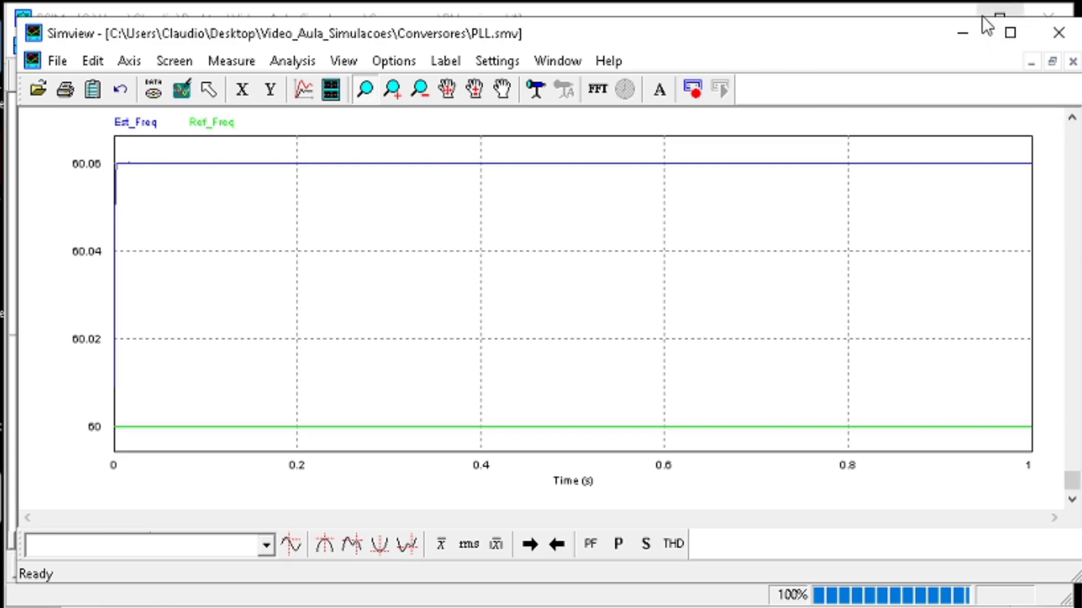
{"action": "left_click", "coordinate": [962, 32]}
- Set the 360*60 constant feeding the second summer to 0, save the schematic and check the rerun simulation
{"action": "double_click", "coordinate": [565, 196]}
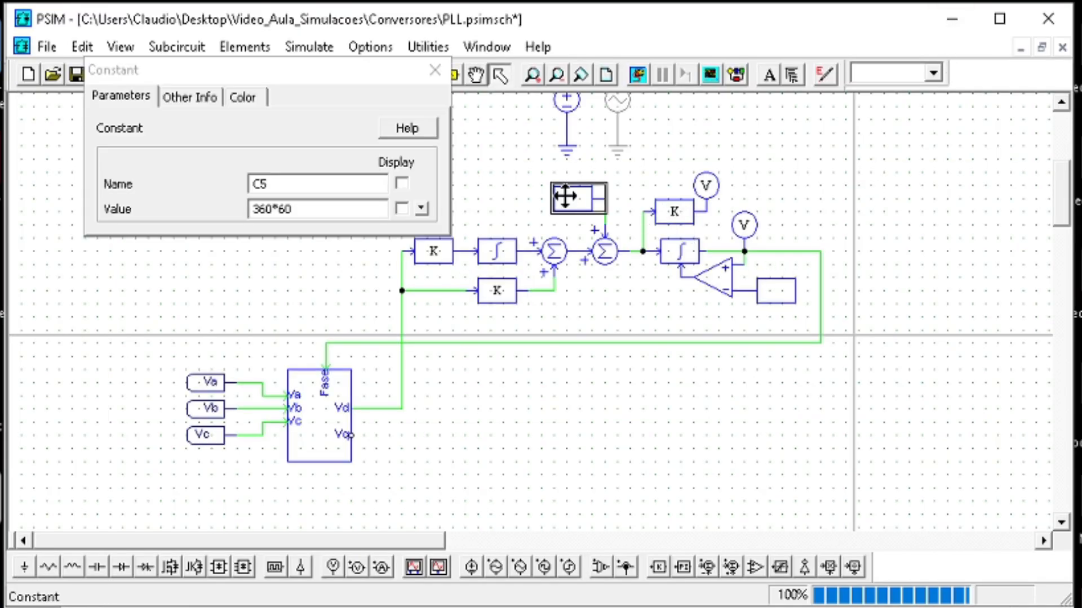
{"action": "left_click", "coordinate": [290, 226]}
{"action": "left_click_drag", "start_coordinate": [298, 211], "coordinate": [188, 215]}
{"action": "type", "text": "0"}
{"action": "left_click", "coordinate": [433, 69]}
{"action": "left_click", "coordinate": [77, 74]}
{"action": "left_click", "coordinate": [637, 74]}
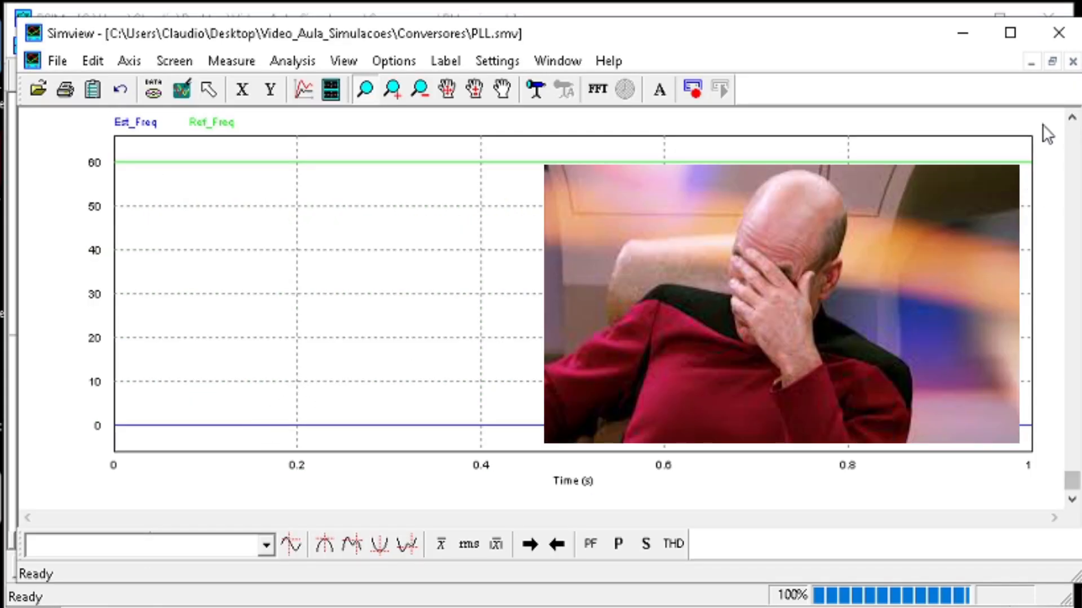
{"action": "left_click", "coordinate": [964, 37]}
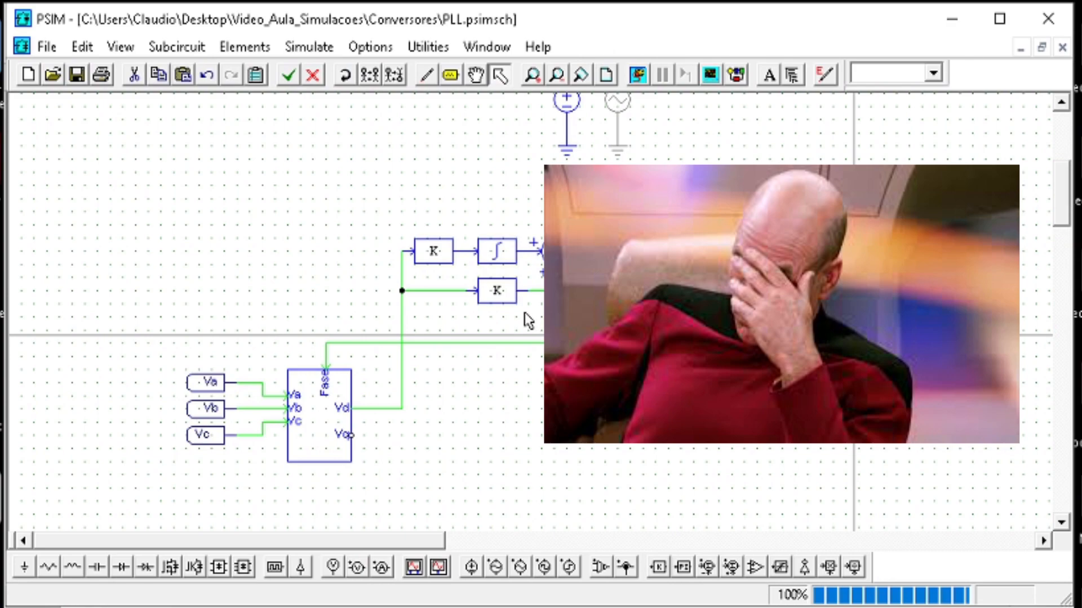
- Set the upper proportional block's gain to 100 and rerun the simulation
{"action": "double_click", "coordinate": [451, 247]}
{"action": "left_click", "coordinate": [357, 208]}
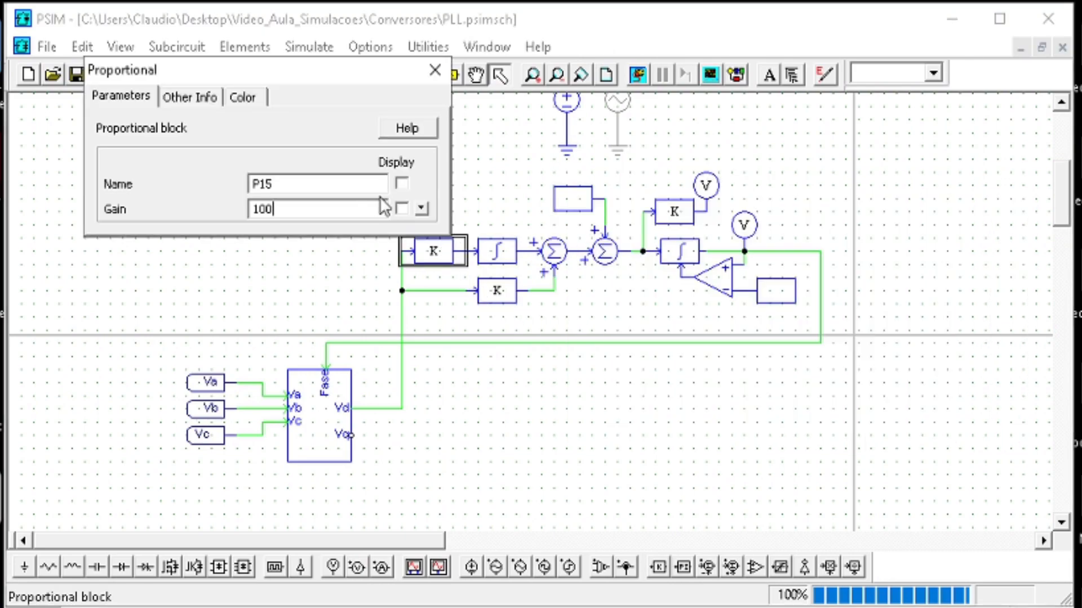
{"action": "left_click", "coordinate": [435, 69]}
{"action": "left_click", "coordinate": [637, 74]}
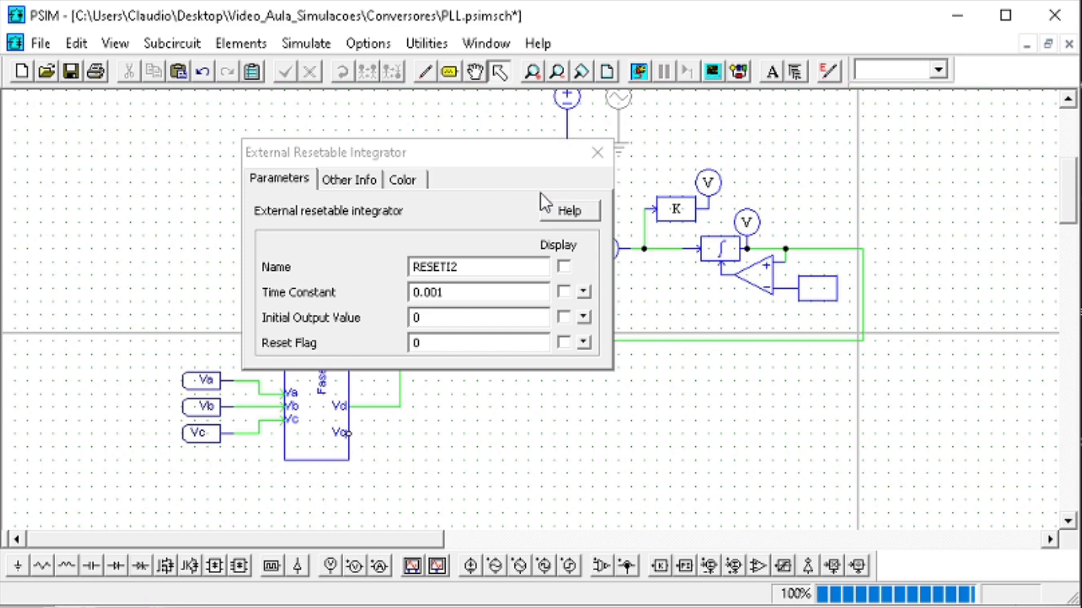
- Set the time constant of the PLL's external resettable integrator to 1 and save the schematic
{"action": "left_click_drag", "start_coordinate": [503, 289], "coordinate": [405, 291]}
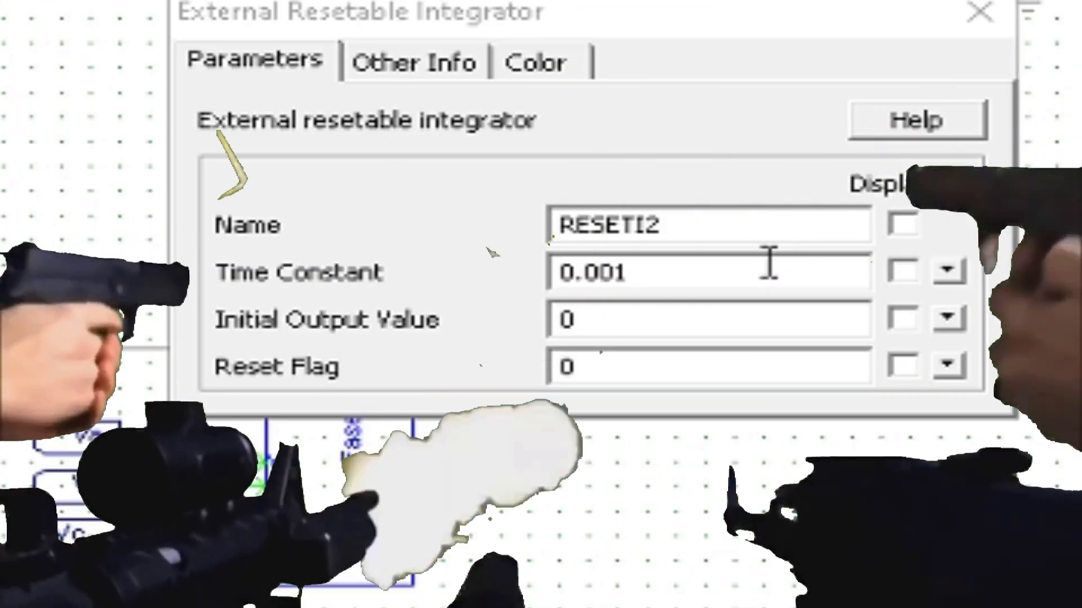
{"action": "left_click_drag", "start_coordinate": [767, 267], "coordinate": [475, 275]}
{"action": "left_click", "coordinate": [749, 273]}
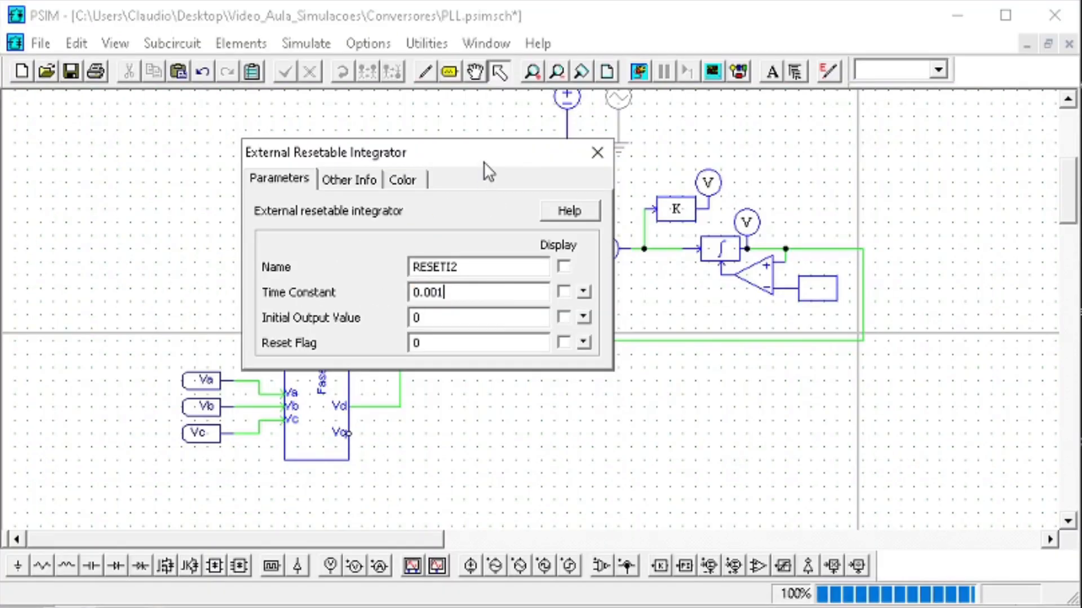
{"action": "left_click", "coordinate": [597, 152]}
{"action": "left_click", "coordinate": [729, 251]}
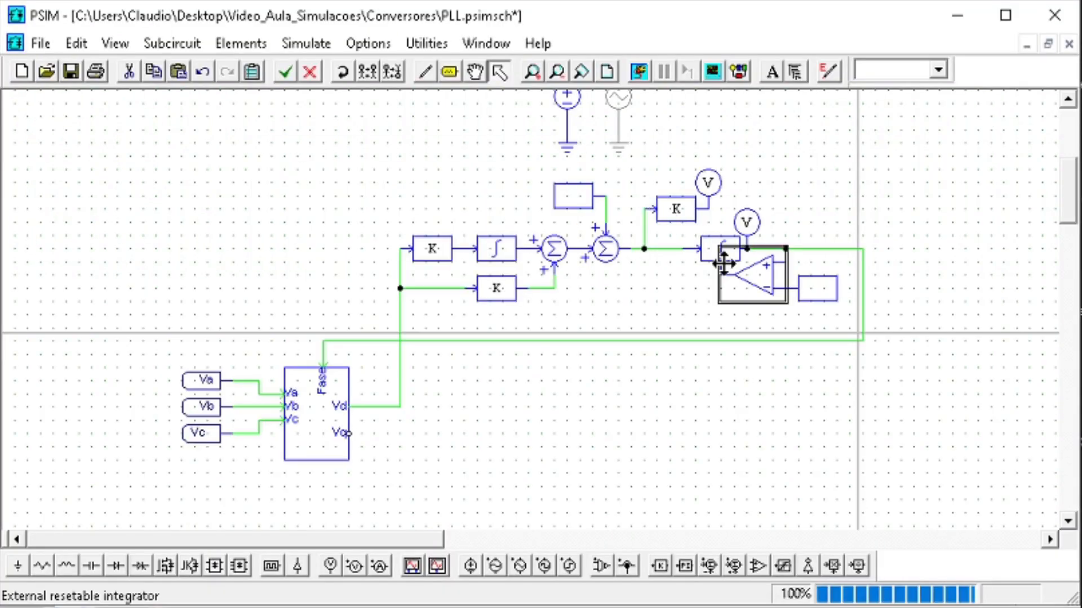
{"action": "double_click", "coordinate": [729, 251]}
{"action": "left_click_drag", "start_coordinate": [512, 295], "coordinate": [364, 299]}
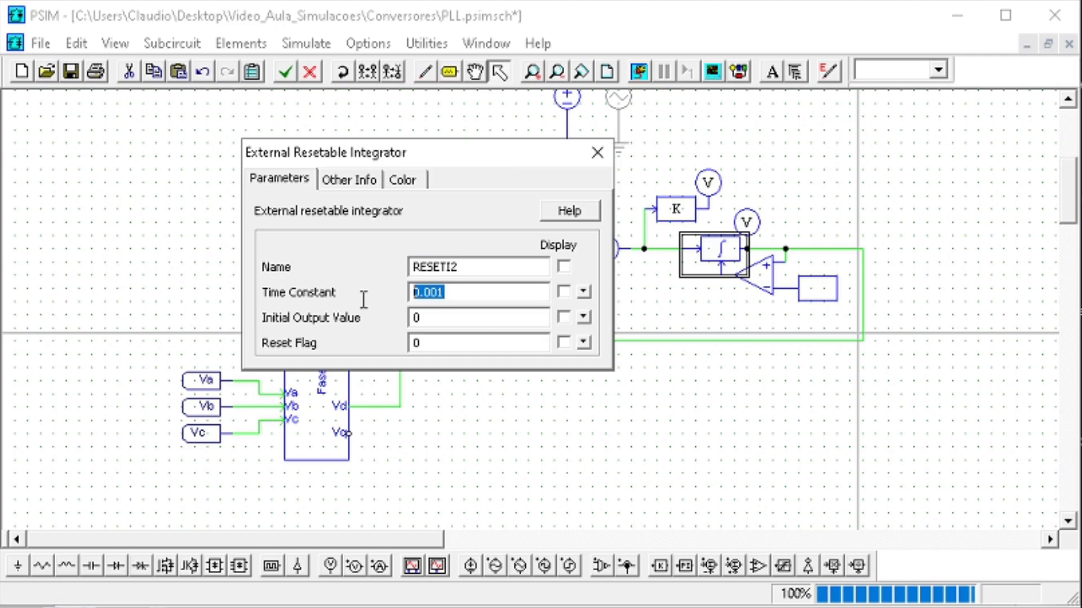
{"action": "type", "text": "1"}
{"action": "left_click", "coordinate": [598, 153]}
{"action": "key", "text": "ctrl+s"}
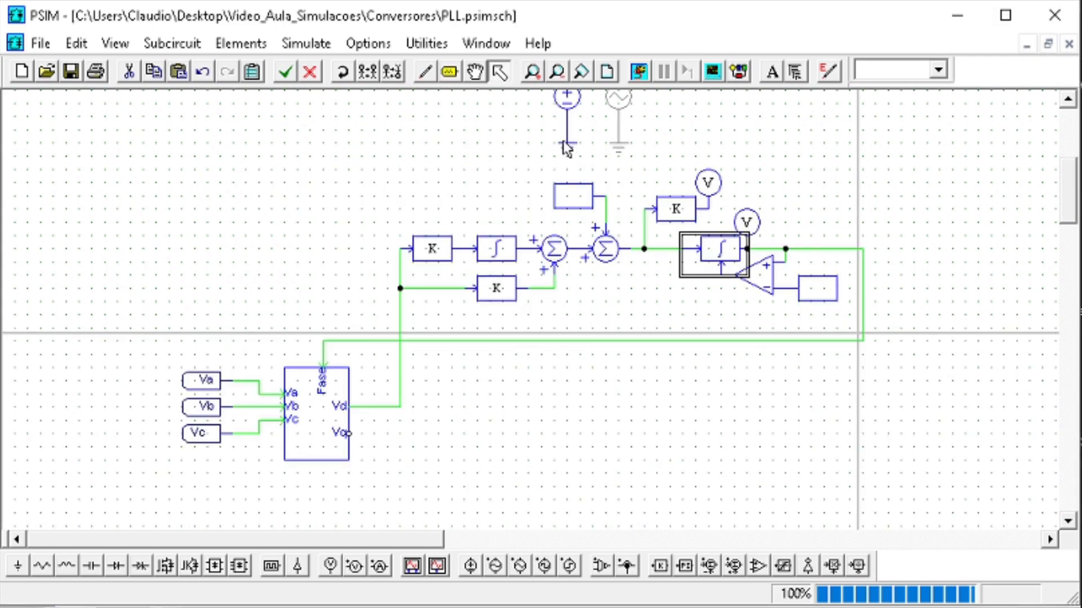
- Run the simulation, compare the estimated and reference frequency and phase curves, and return to the schematic
{"action": "left_click", "coordinate": [682, 153]}
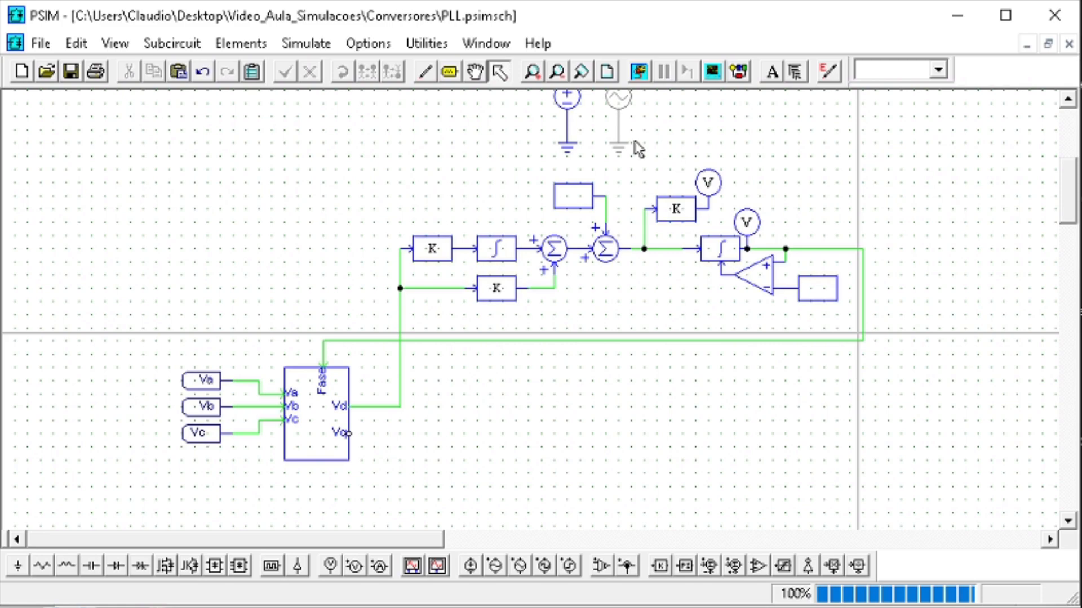
{"action": "left_click", "coordinate": [636, 74]}
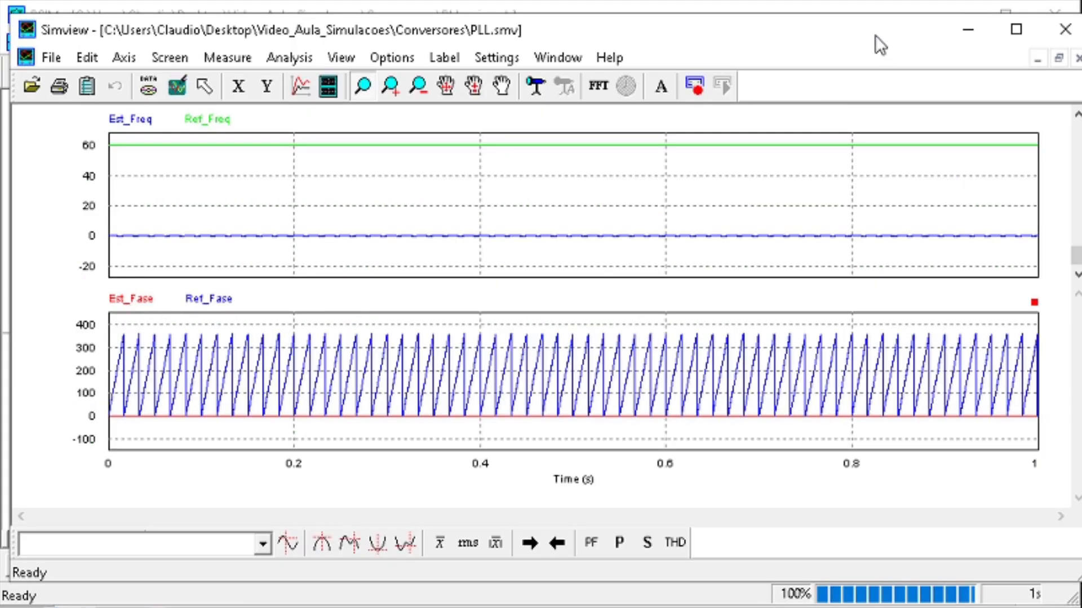
{"action": "left_click", "coordinate": [968, 29]}
- Set the gains of the PI loop's upper and lower proportional blocks to 10000, save the schematic and rerun the simulation
{"action": "double_click", "coordinate": [430, 257]}
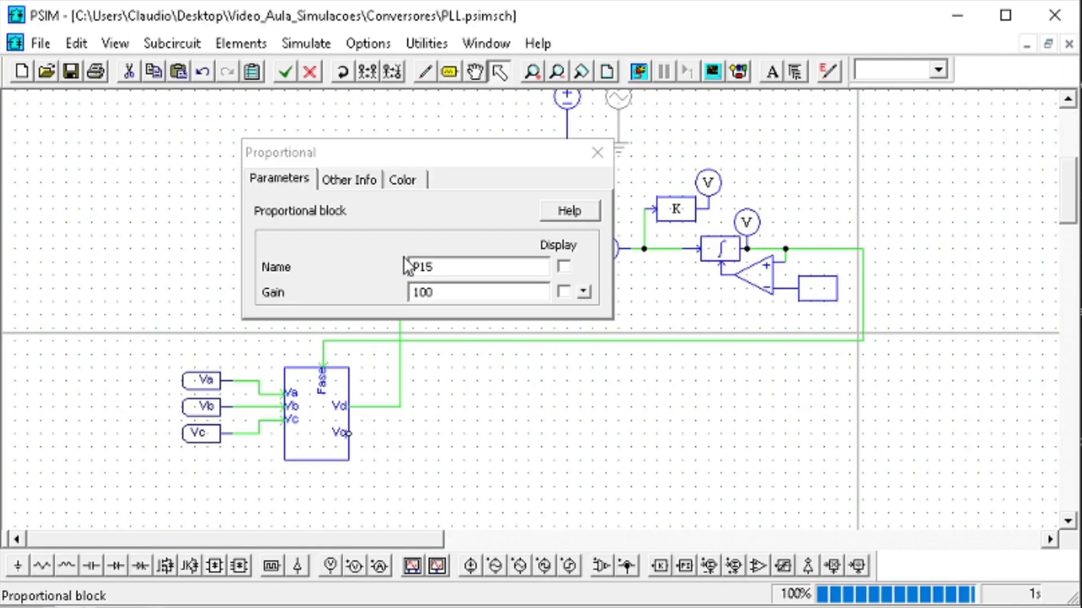
{"action": "left_click", "coordinate": [455, 294]}
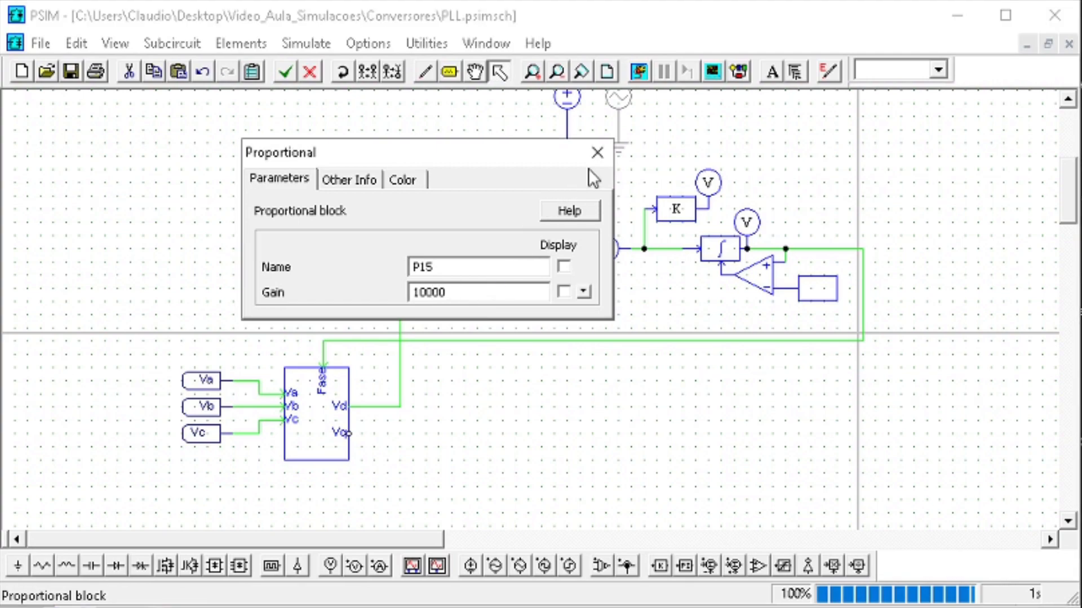
{"action": "left_click", "coordinate": [597, 152]}
{"action": "double_click", "coordinate": [486, 292]}
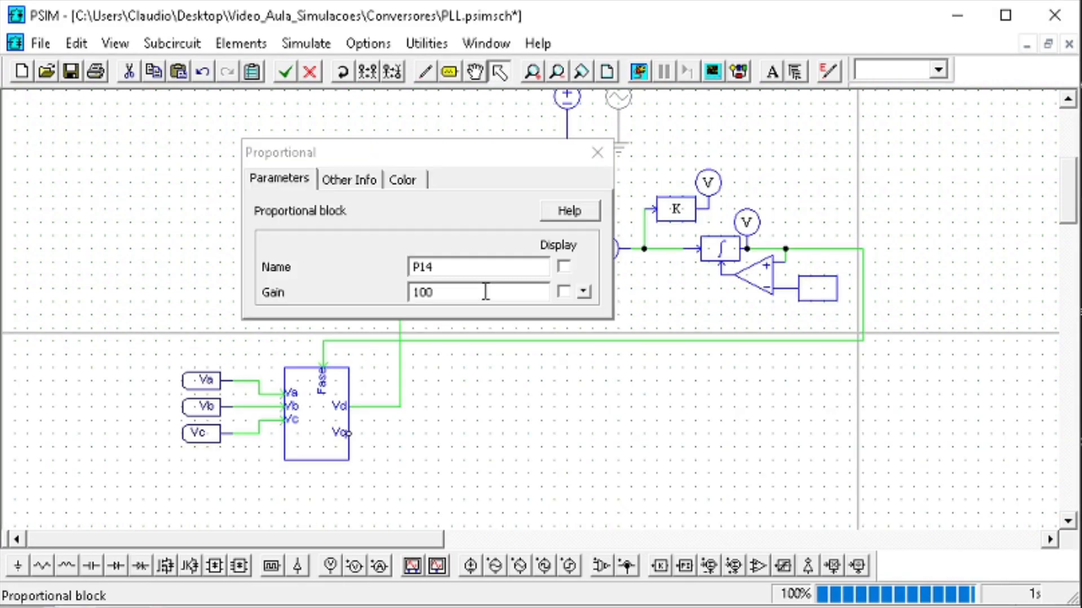
{"action": "left_click", "coordinate": [444, 292]}
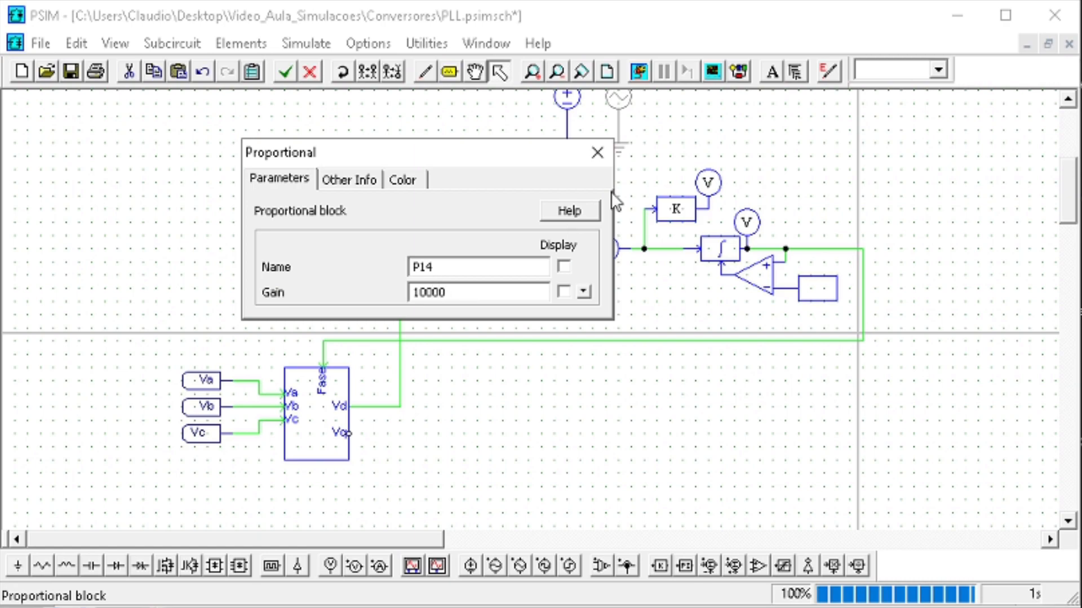
{"action": "left_click", "coordinate": [597, 152]}
{"action": "left_click", "coordinate": [70, 71]}
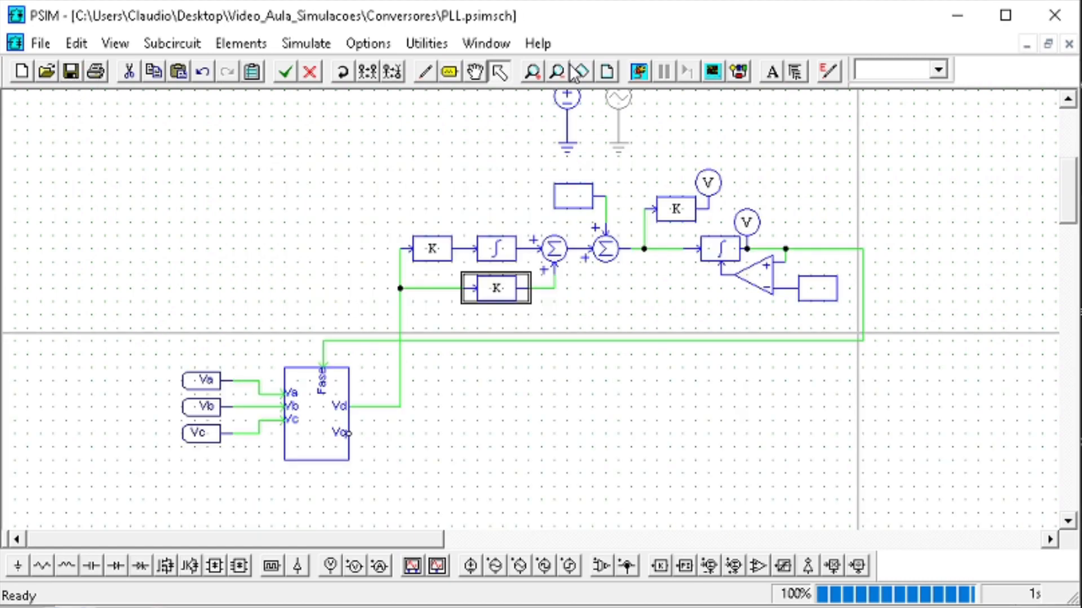
{"action": "left_click", "coordinate": [639, 71]}
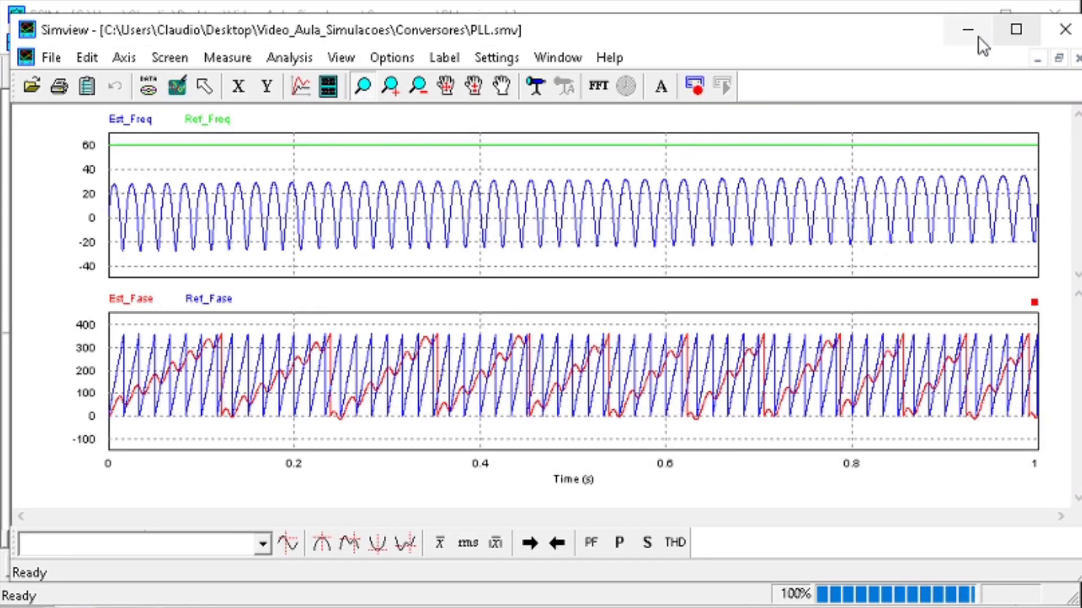
{"action": "left_click", "coordinate": [974, 33]}
- Set the lower proportional block's gain to 100000 and rerun the simulation
{"action": "double_click", "coordinate": [477, 289]}
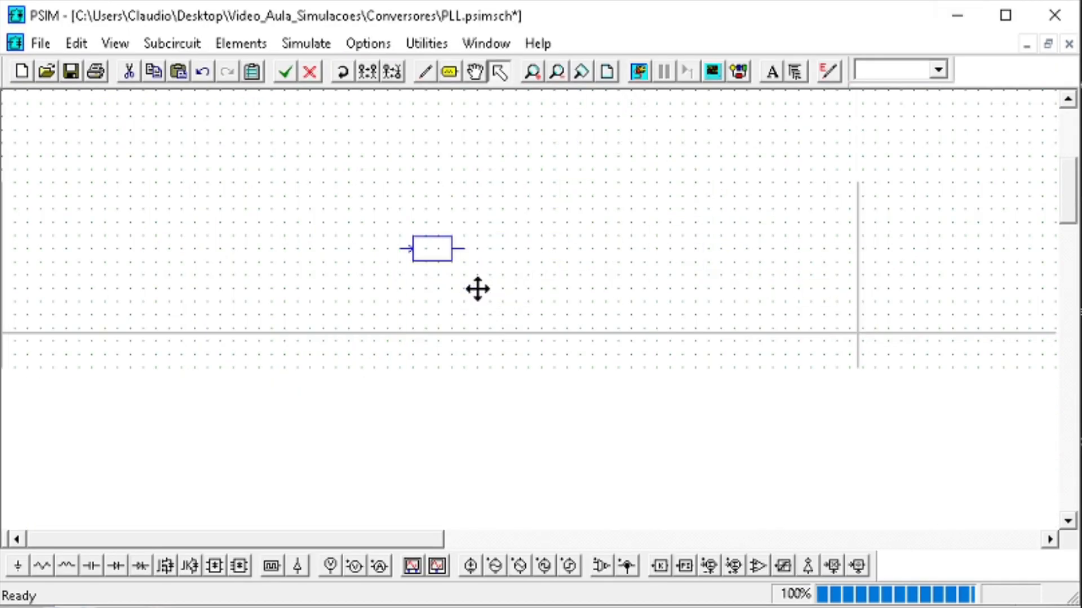
{"action": "left_click", "coordinate": [471, 292]}
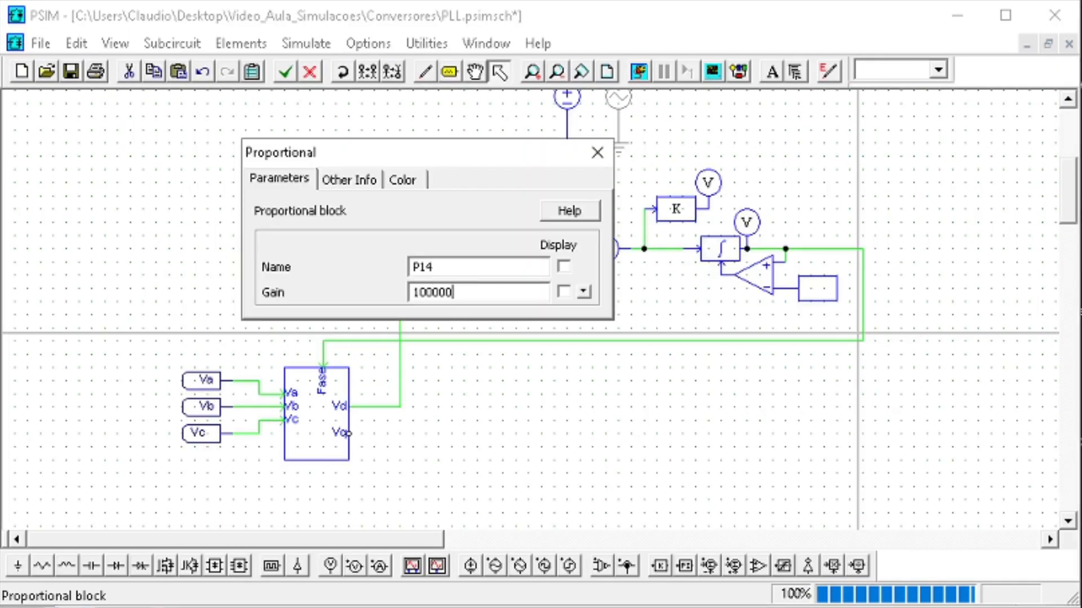
{"action": "type", "text": "0"}
{"action": "left_click", "coordinate": [584, 157]}
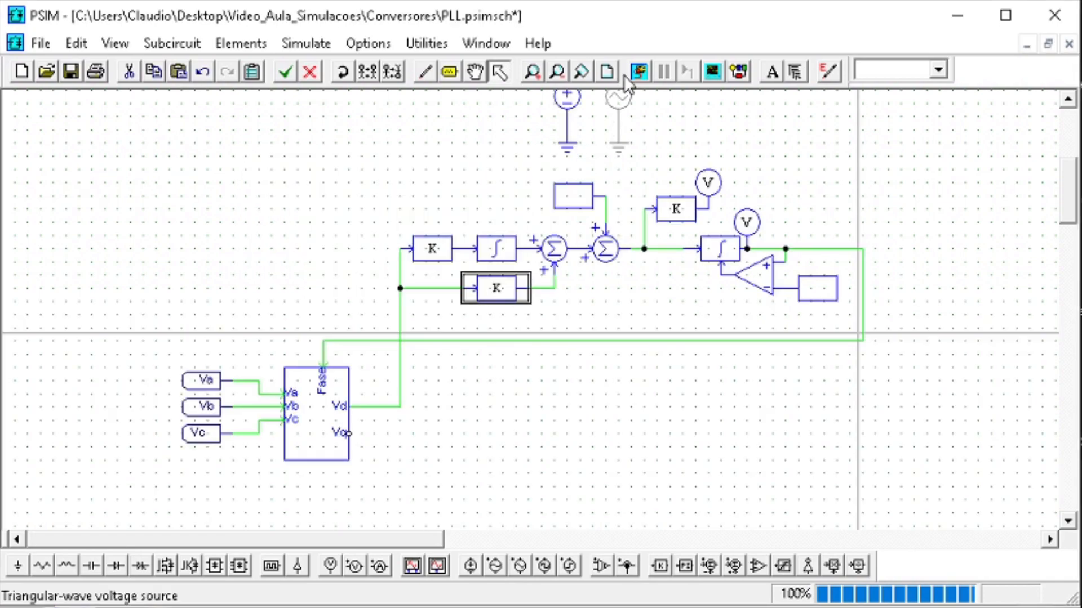
{"action": "left_click", "coordinate": [638, 71]}
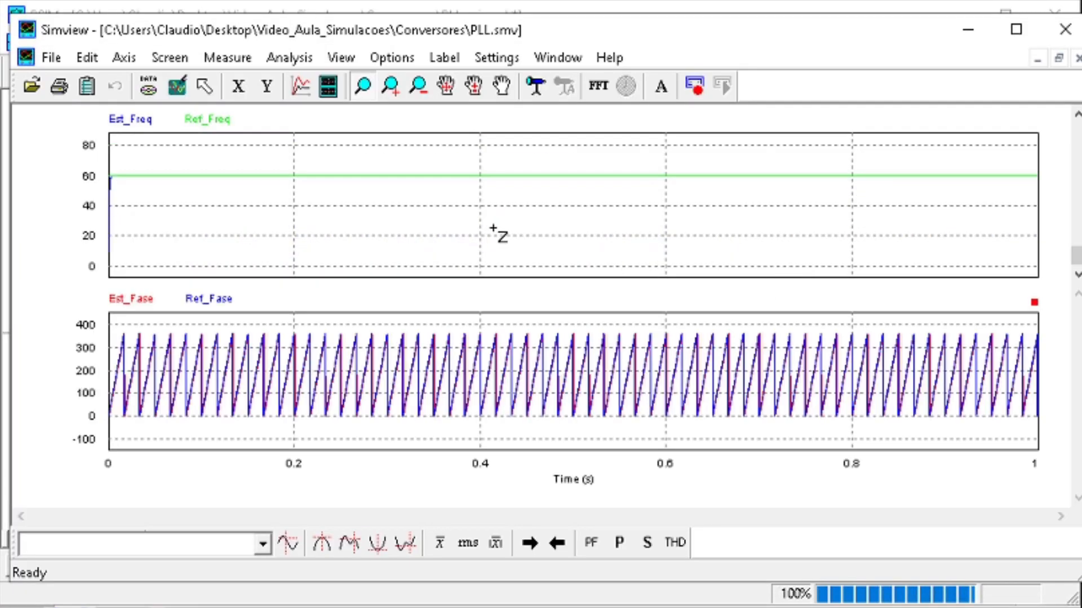
- Examine the frequency start-up transient and the offset between estimated and reference phase up close, and return to the schematic
{"action": "left_click_drag", "start_coordinate": [255, 230], "coordinate": [25, 156]}
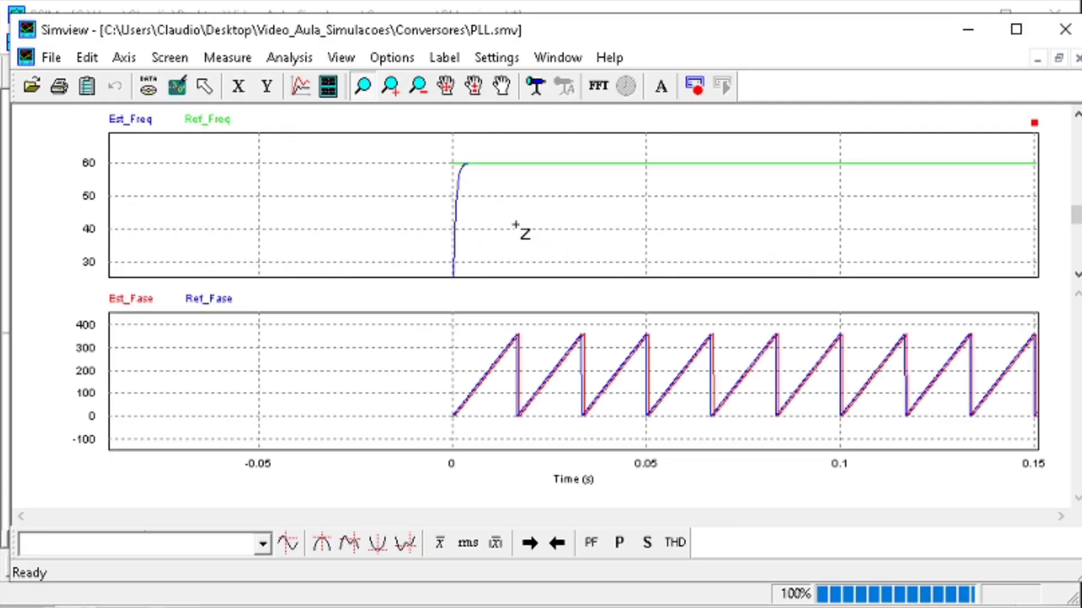
{"action": "left_click", "coordinate": [177, 86]}
{"action": "left_click_drag", "start_coordinate": [544, 436], "coordinate": [96, 319]}
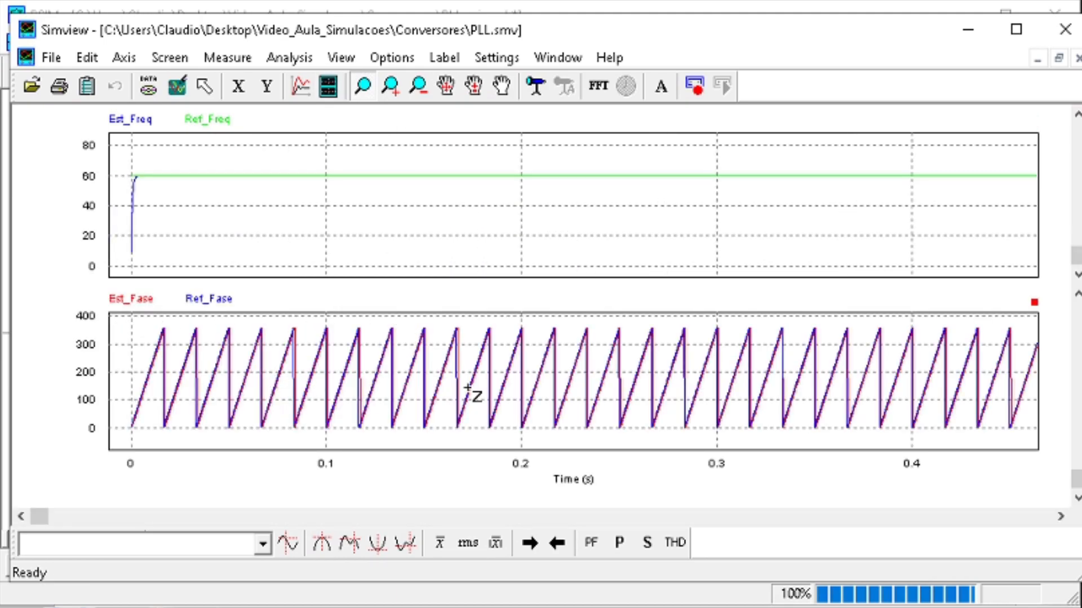
{"action": "left_click_drag", "start_coordinate": [433, 440], "coordinate": [350, 318]}
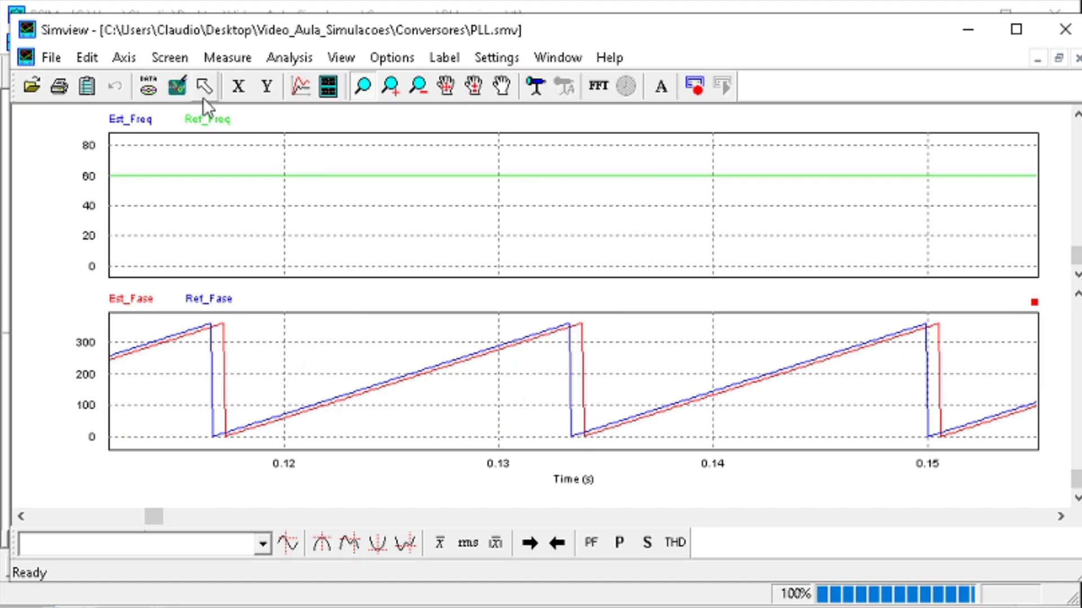
{"action": "left_click", "coordinate": [177, 86]}
{"action": "left_click_drag", "start_coordinate": [928, 194], "coordinate": [106, 169]}
{"action": "left_click_drag", "start_coordinate": [162, 236], "coordinate": [107, 181]}
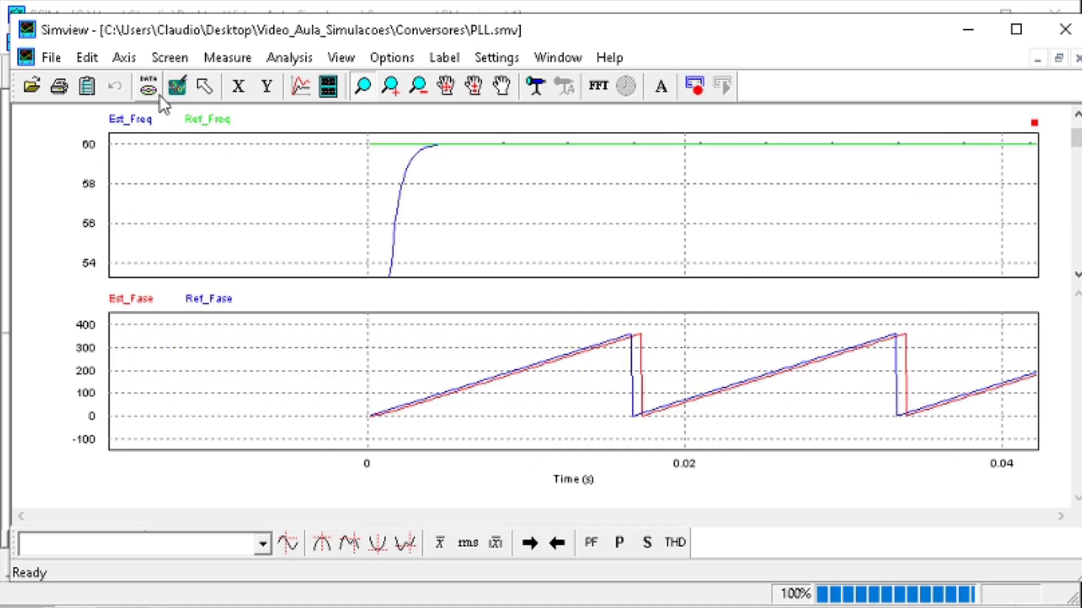
{"action": "left_click", "coordinate": [968, 30]}
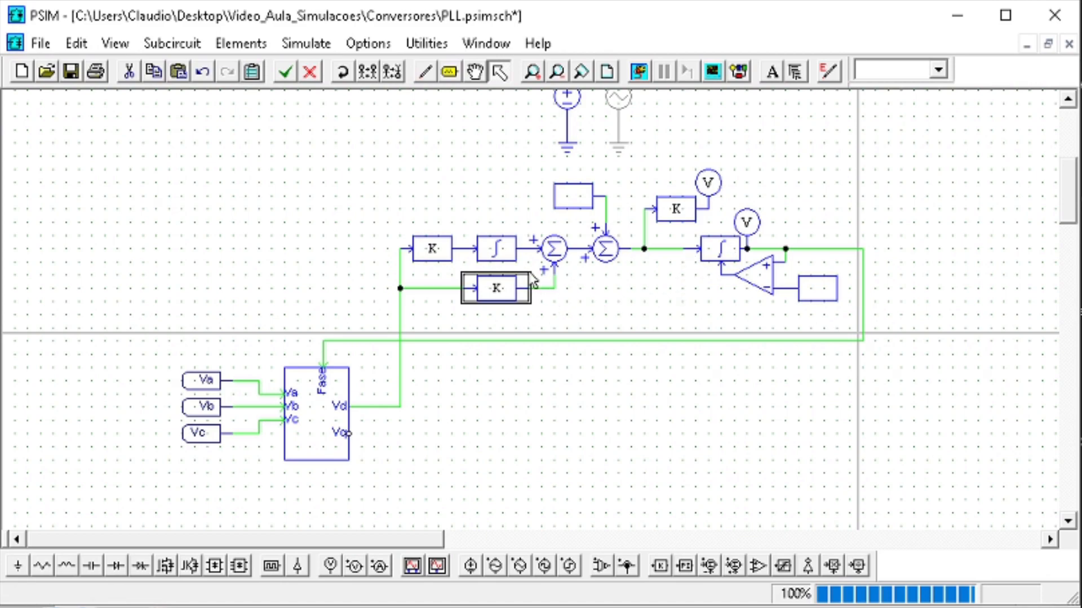
- Set the upper proportional block's gain to 100000 and check the rerun simulation
{"action": "double_click", "coordinate": [428, 244]}
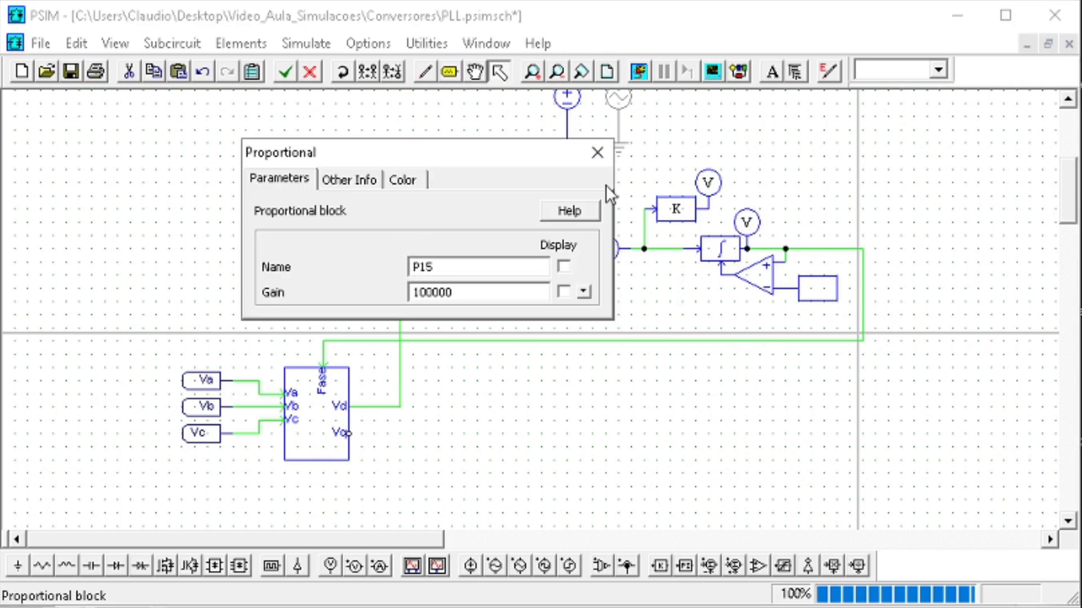
{"action": "left_click", "coordinate": [597, 152]}
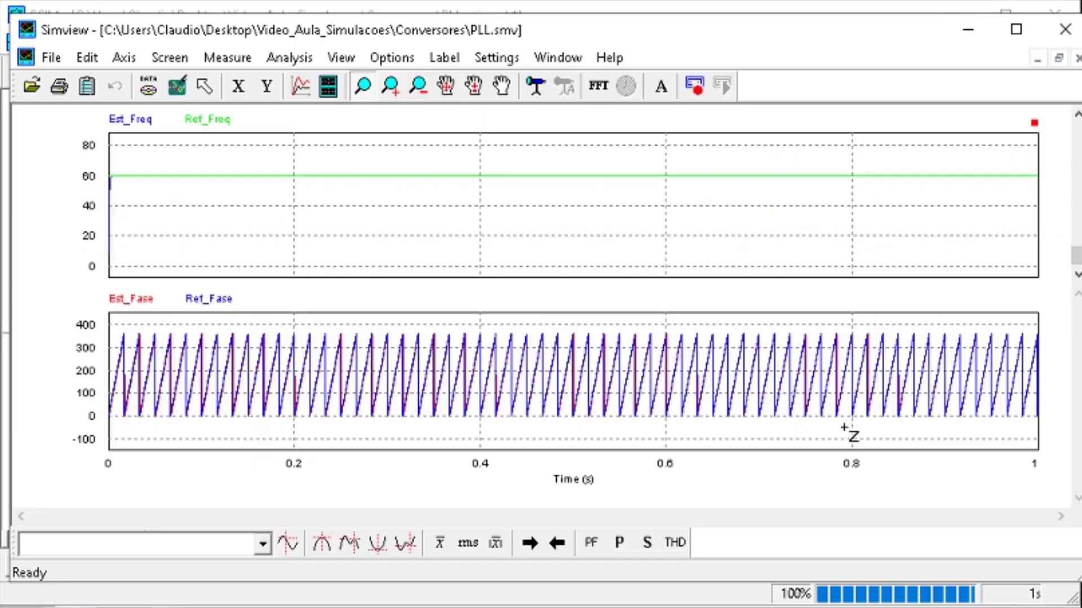
{"action": "left_click", "coordinate": [983, 32]}
- Set the lower proportional block's gain to 1000000 and check the rerun simulation
{"action": "double_click", "coordinate": [496, 289]}
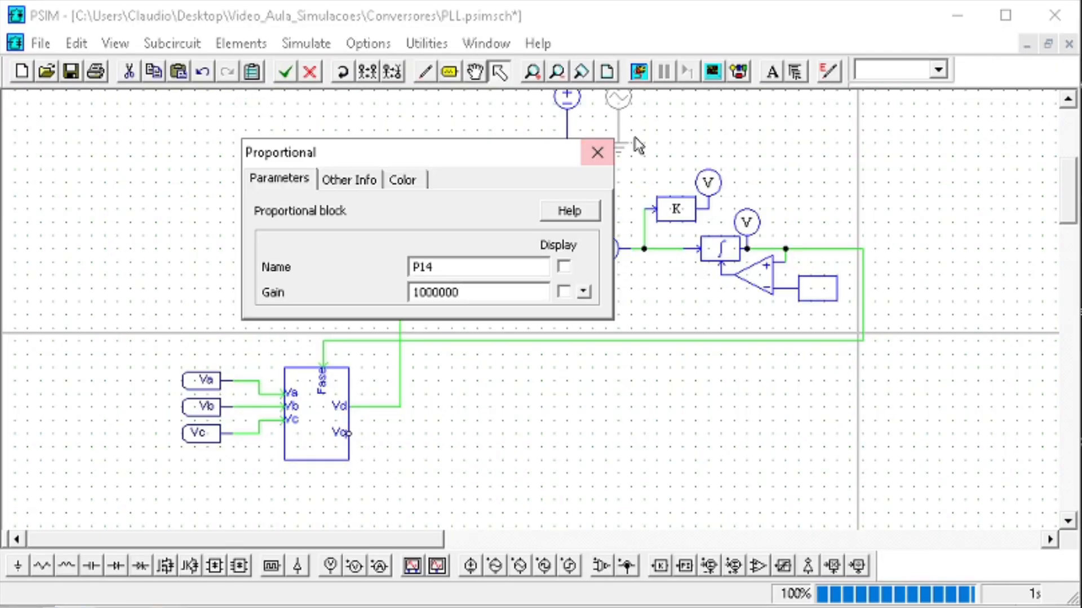
{"action": "left_click", "coordinate": [597, 152]}
{"action": "left_click", "coordinate": [639, 72]}
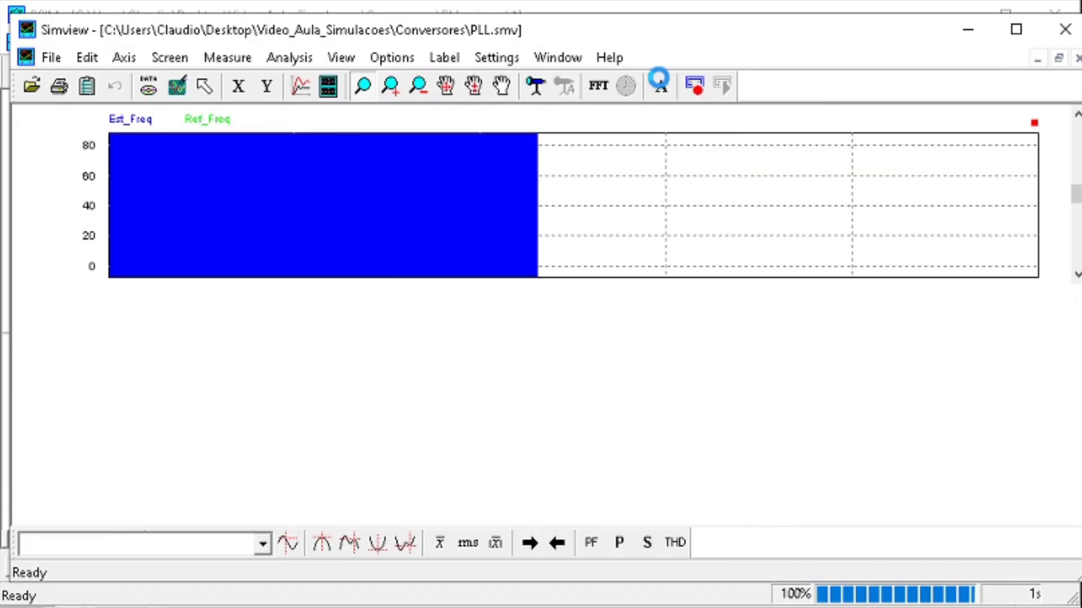
{"action": "left_click", "coordinate": [980, 34]}
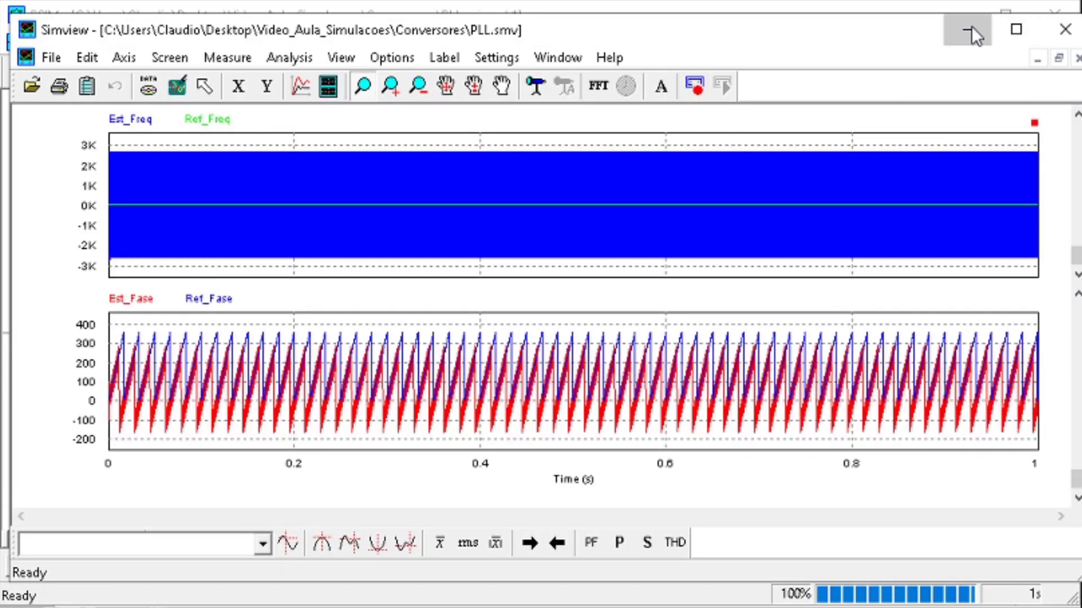
- Set the lower proportional block's gain to 10000, reopen the upper proportional block's parameters and check the rerun simulation
{"action": "double_click", "coordinate": [491, 289]}
{"action": "key", "text": "BackSpace"}
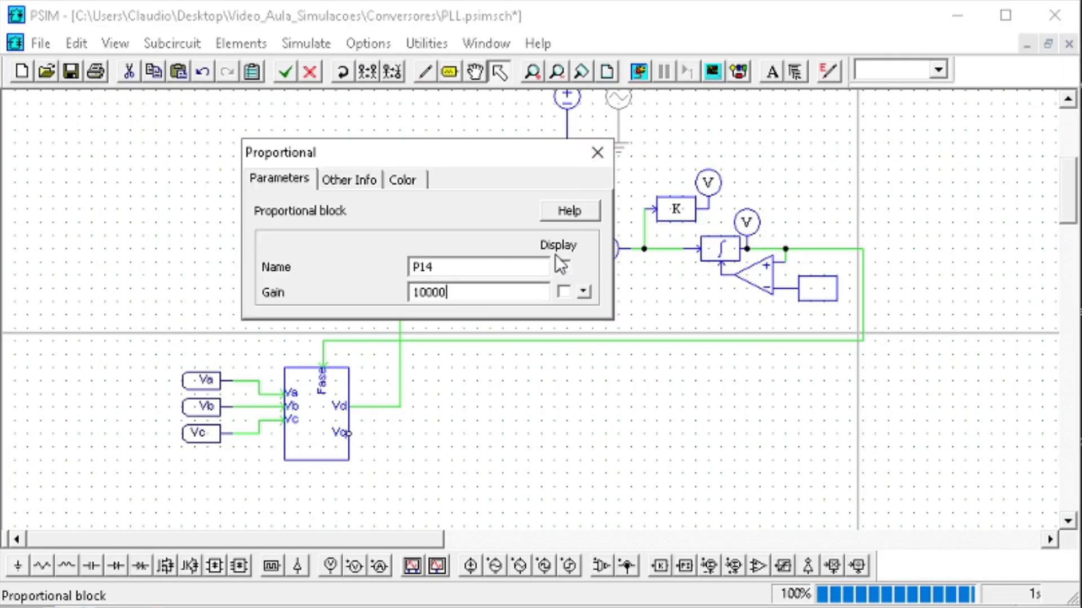
{"action": "left_click", "coordinate": [597, 153]}
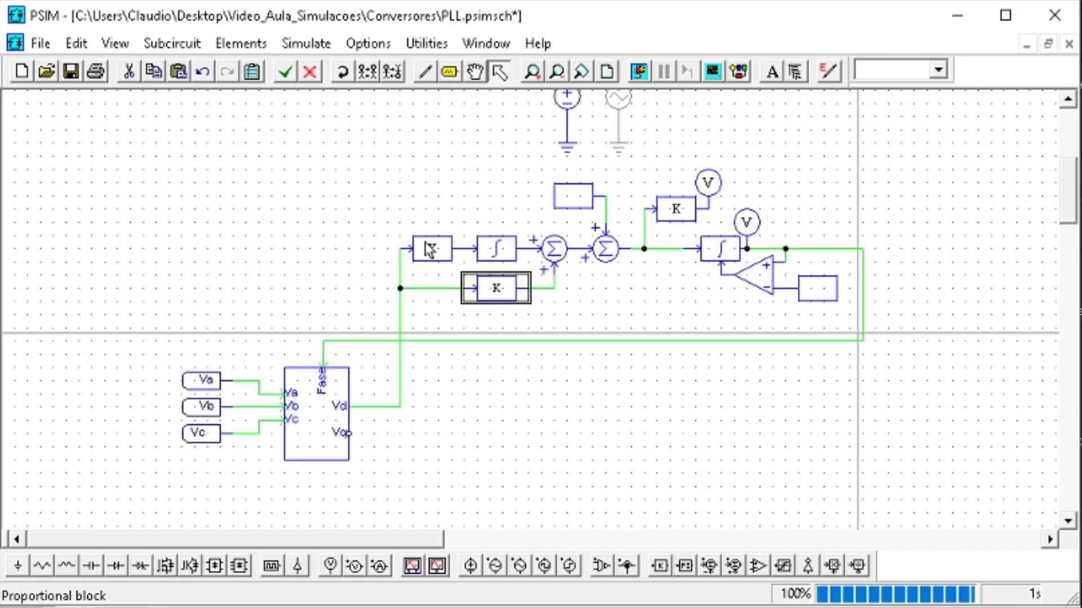
{"action": "double_click", "coordinate": [425, 244]}
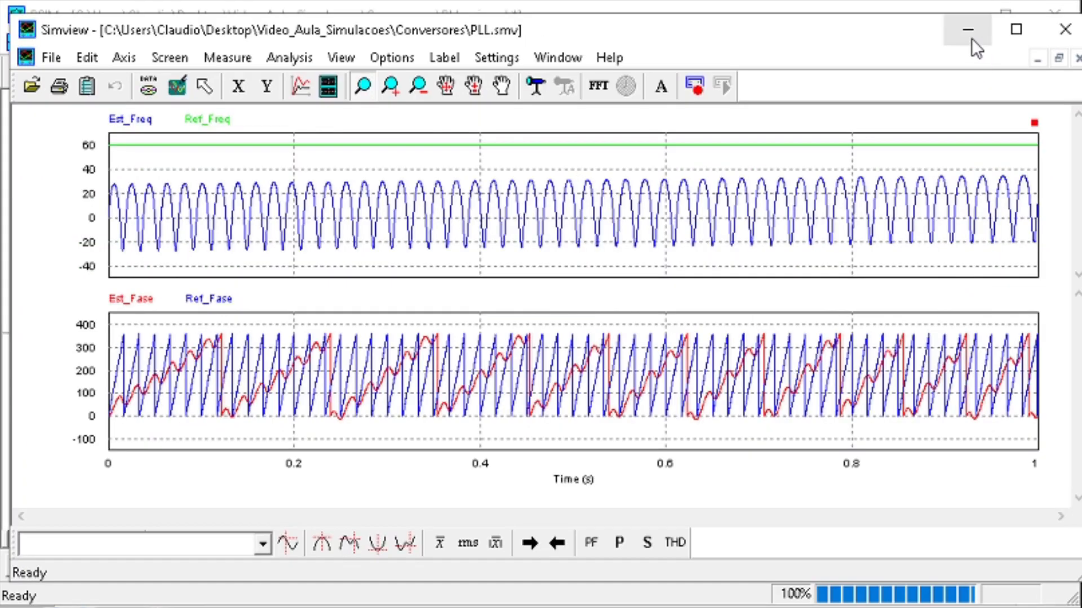
{"action": "left_click", "coordinate": [972, 29]}
- Readjust the lower proportional block's gain, save the schematic and check the rerun simulation
{"action": "double_click", "coordinate": [492, 289]}
{"action": "key", "text": "Escape"}
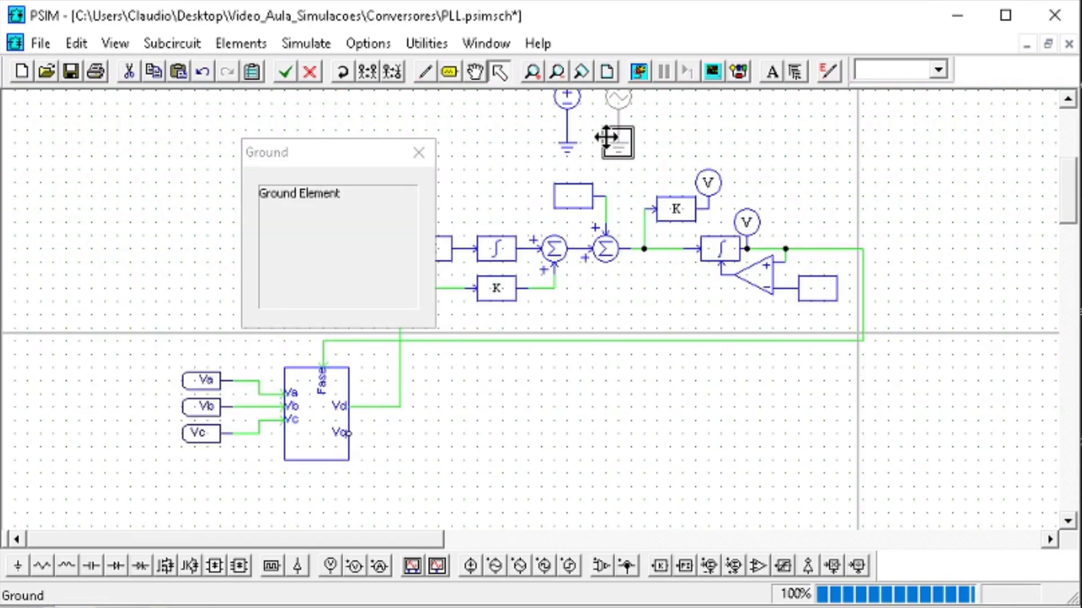
{"action": "key", "text": "Escape"}
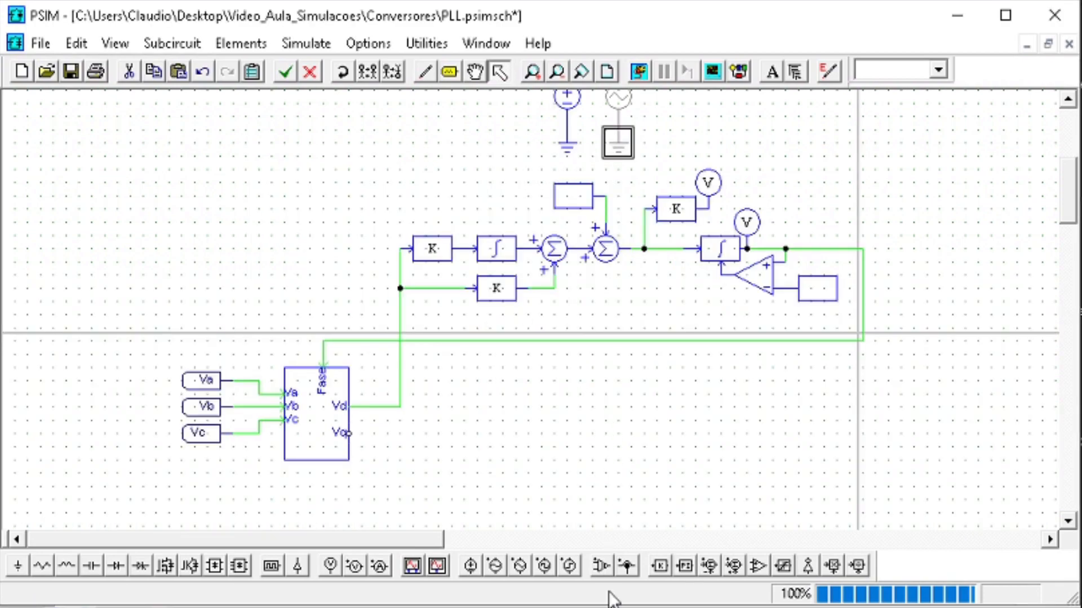
{"action": "left_click", "coordinate": [495, 273]}
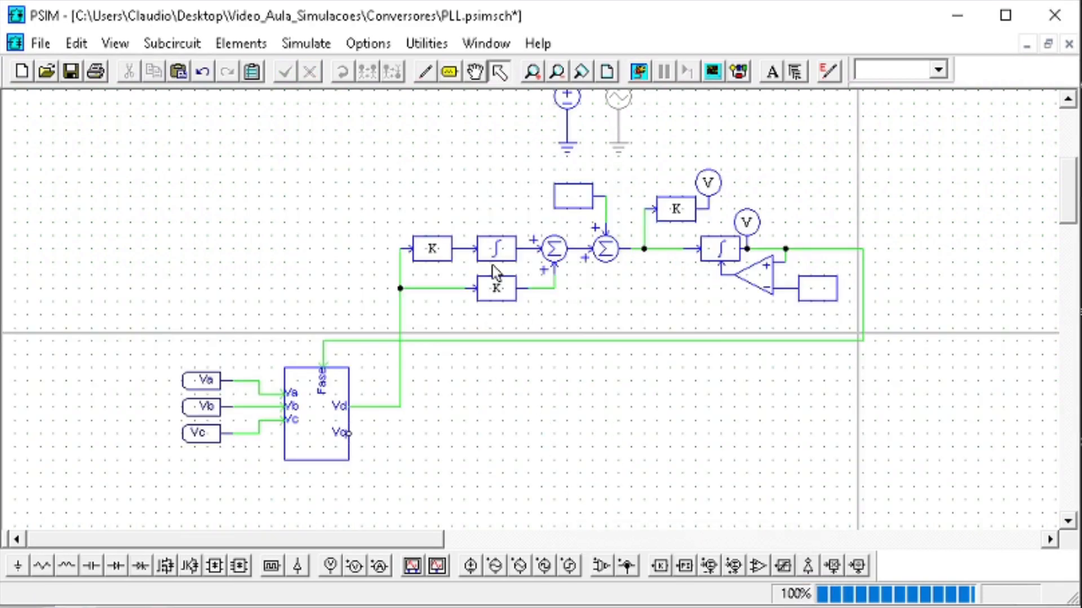
{"action": "left_click", "coordinate": [70, 71]}
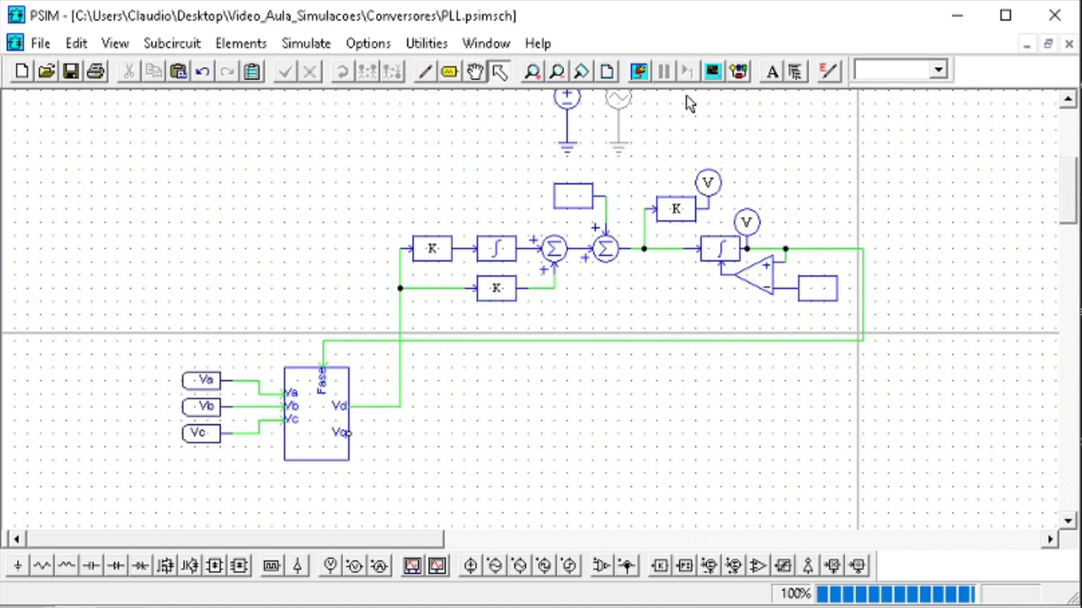
{"action": "left_click", "coordinate": [638, 72]}
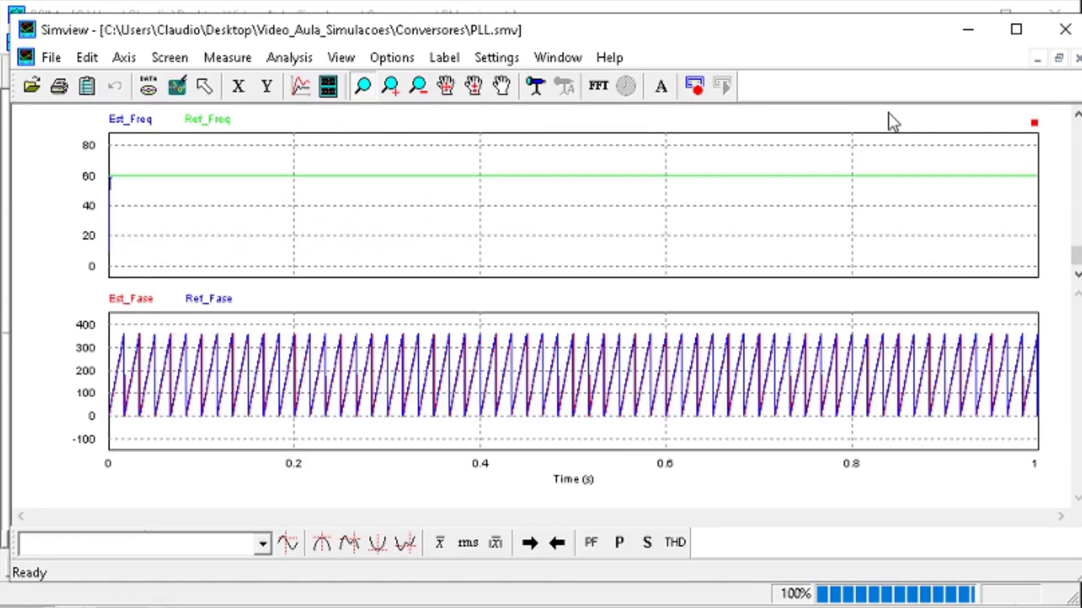
{"action": "left_click", "coordinate": [977, 39]}
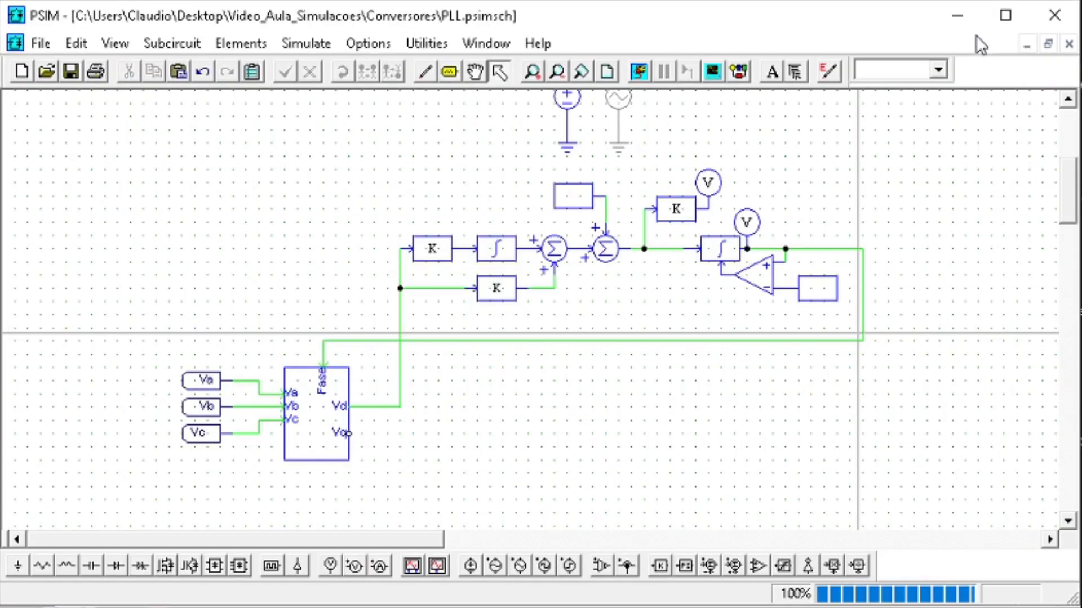
- Open PLL_block2.psimsch and check the gain of the proportional block feeding its PI integrator
{"action": "double_click", "coordinate": [492, 290]}
{"action": "key", "text": "Escape"}
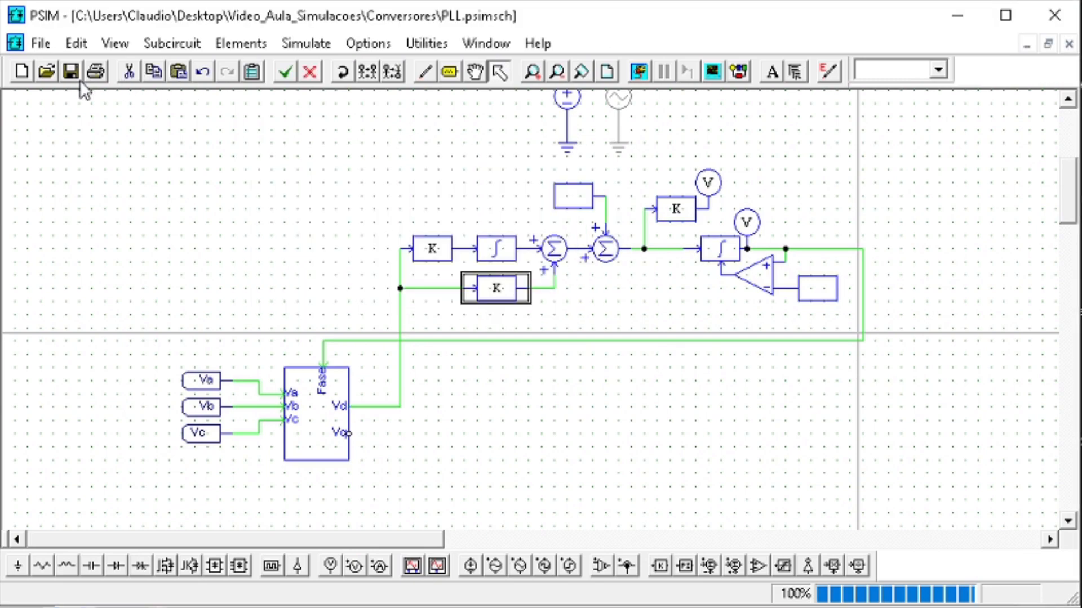
{"action": "left_click", "coordinate": [50, 78]}
{"action": "left_click", "coordinate": [585, 319]}
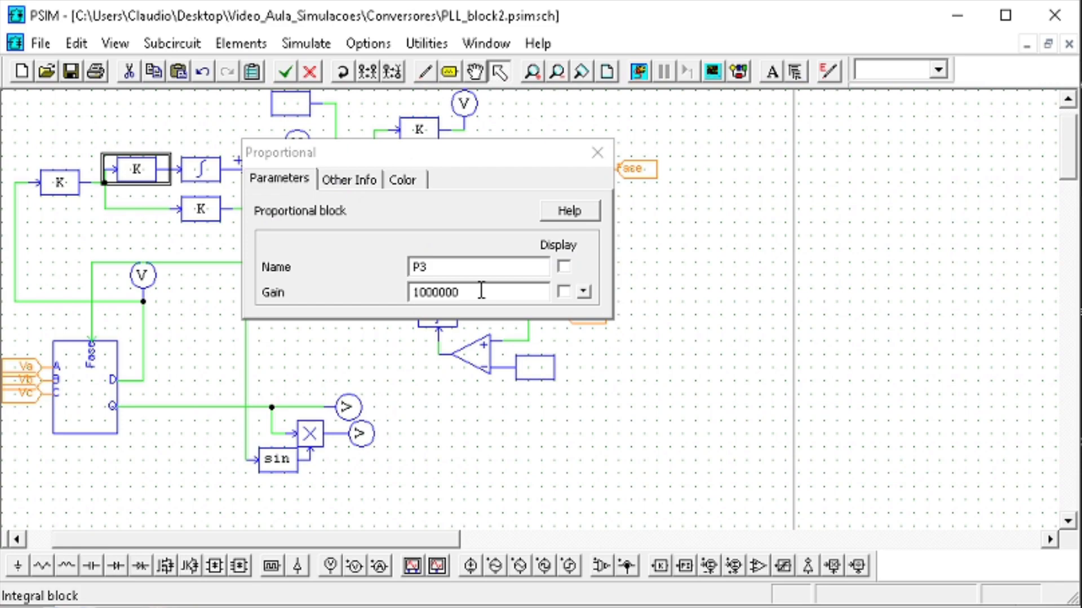
{"action": "left_click_drag", "start_coordinate": [481, 292], "coordinate": [451, 292]}
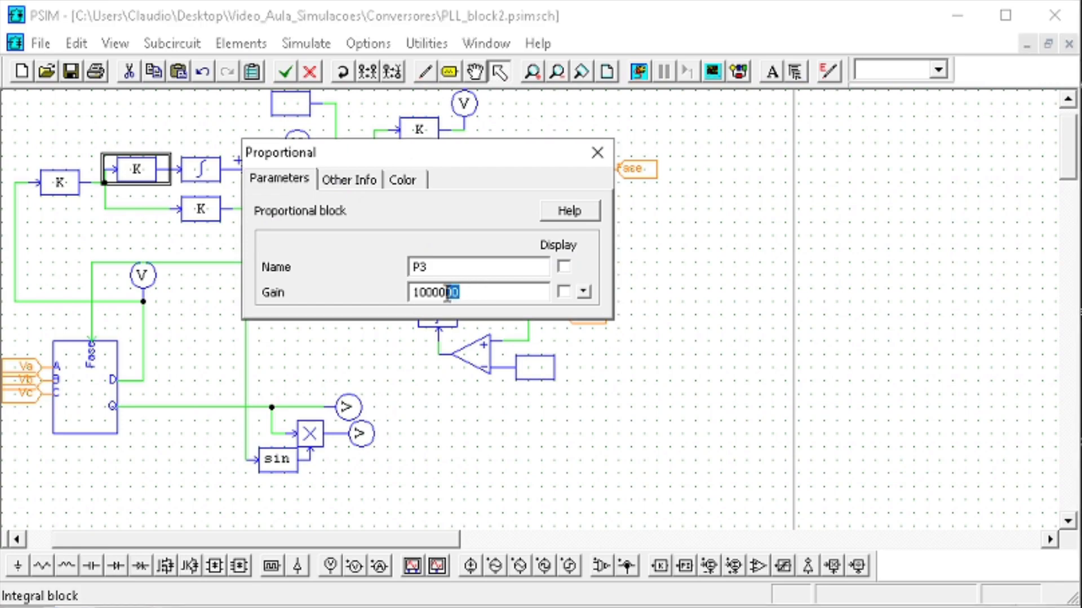
{"action": "left_click", "coordinate": [597, 153]}
- Check the gain of the lower PI proportional block in PLL_block2.psimsch and close that schematic
{"action": "double_click", "coordinate": [201, 209]}
{"action": "key", "text": "shift+Left"}
{"action": "key", "text": "shift+Left"}
{"action": "key", "text": "shift+Left"}
{"action": "left_click", "coordinate": [597, 153]}
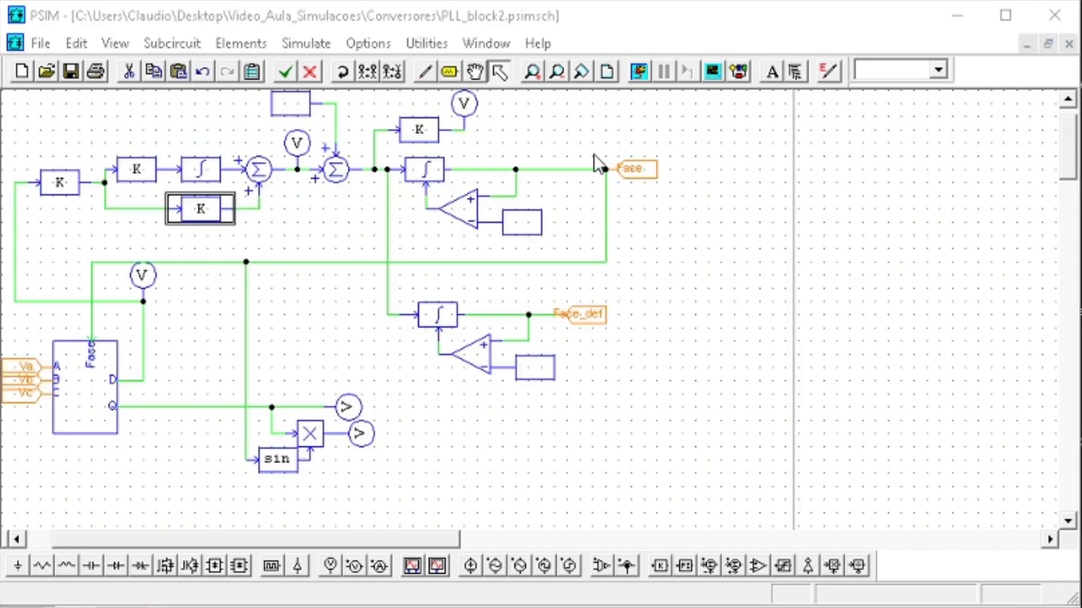
{"action": "left_click", "coordinate": [1068, 44]}
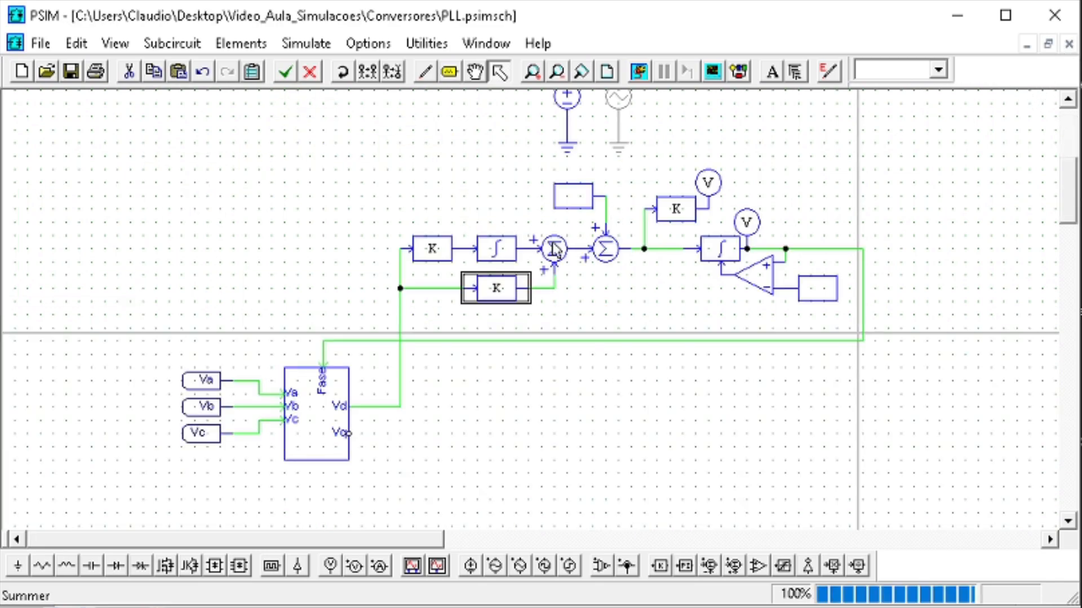
- Set the gain of the lower proportional block in the PI section to 100
{"action": "double_click", "coordinate": [495, 287]}
{"action": "double_click", "coordinate": [479, 293]}
{"action": "key", "text": "BackSpace"}
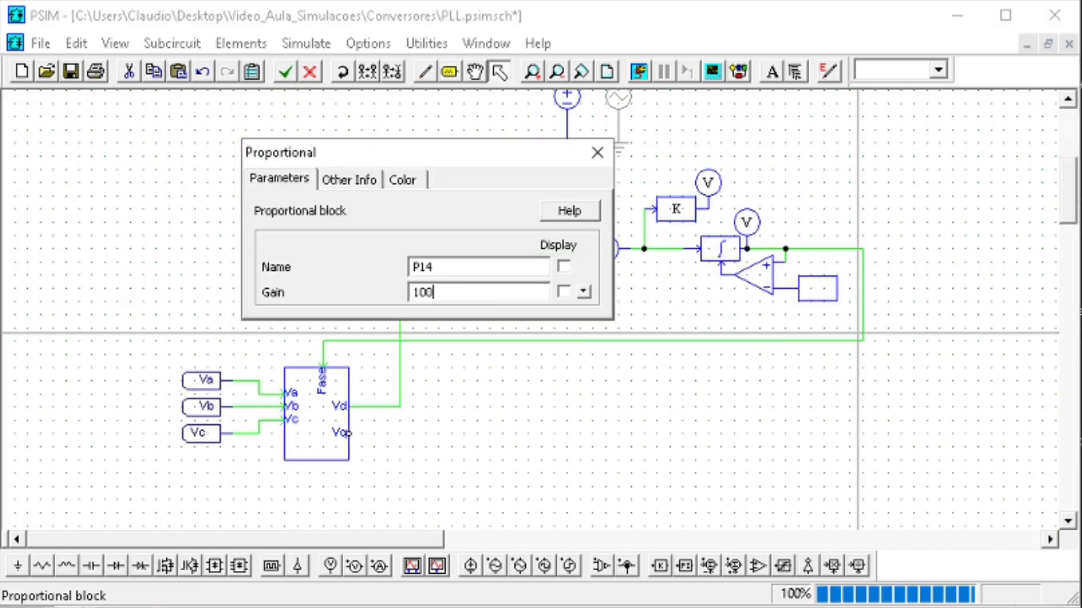
{"action": "left_click", "coordinate": [598, 152]}
- Set the gain of the upper proportional block feeding the PI integrator to 1M and run the simulation
{"action": "double_click", "coordinate": [428, 248]}
{"action": "left_click_drag", "start_coordinate": [447, 292], "coordinate": [367, 299]}
{"action": "type", "text": "1M"}
{"action": "left_click", "coordinate": [597, 152]}
{"action": "left_click", "coordinate": [643, 70]}
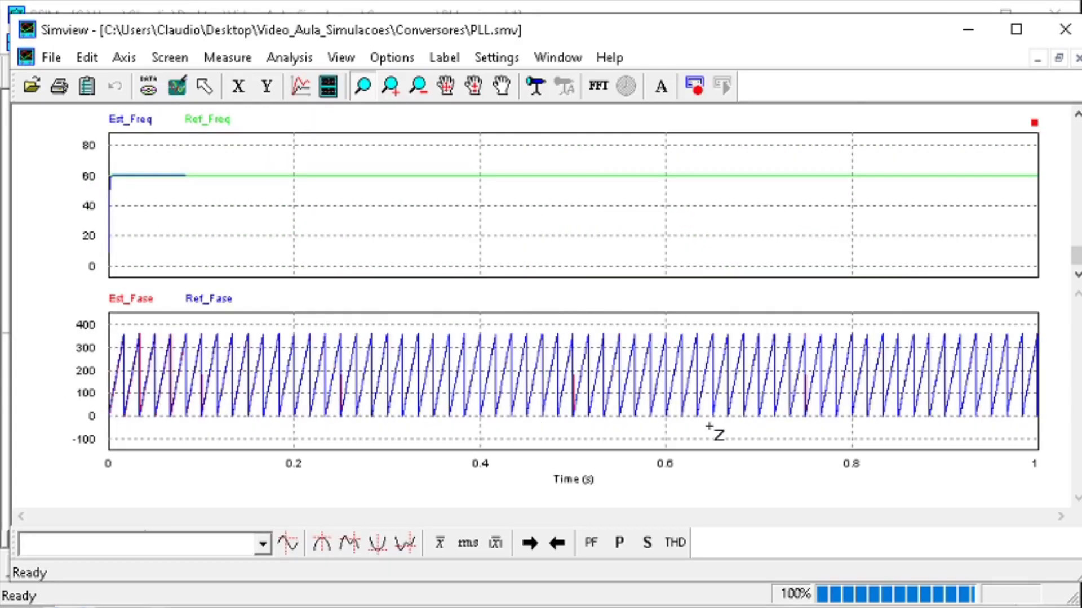
- Zoom into the Est_Fase and Ref_Fase curves, including the stretch around 0.85 to 0.9 s, to compare their tracking
{"action": "left_click_drag", "start_coordinate": [864, 431], "coordinate": [83, 305]}
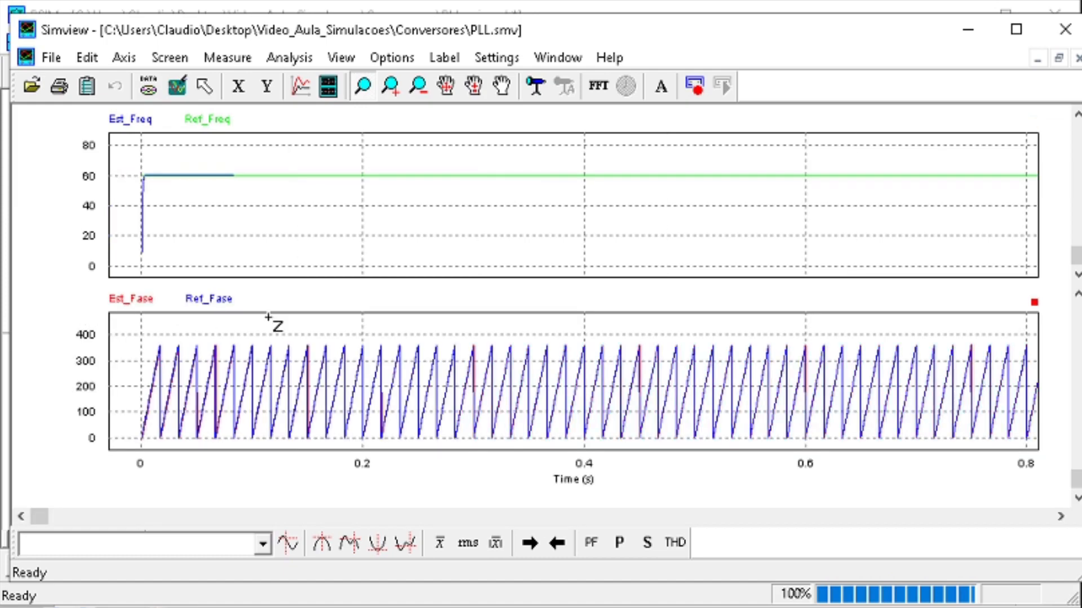
{"action": "left_click", "coordinate": [204, 86]}
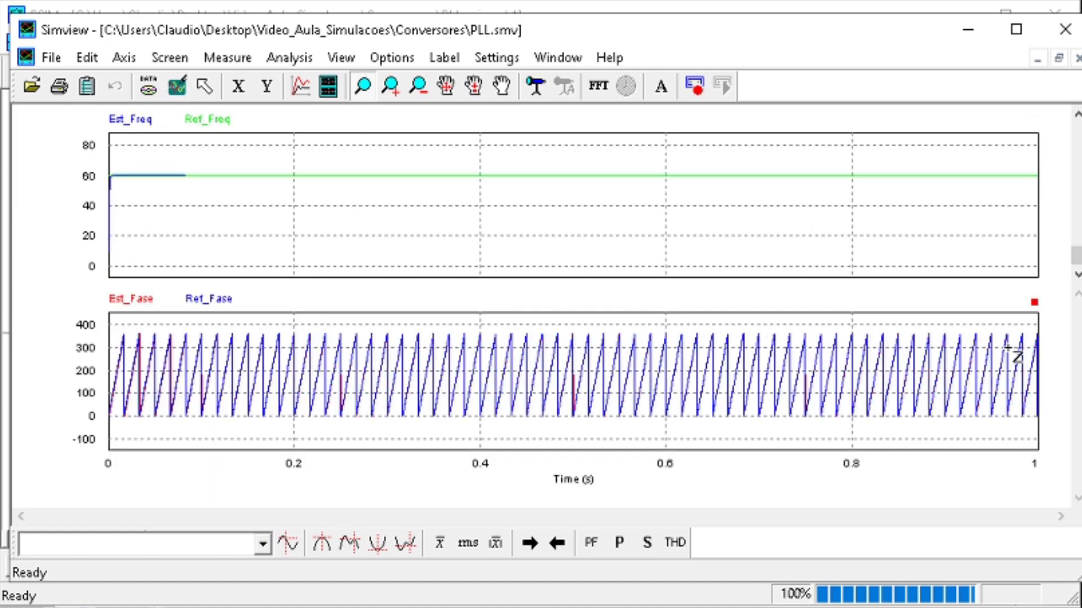
{"action": "left_click_drag", "start_coordinate": [959, 324], "coordinate": [891, 438]}
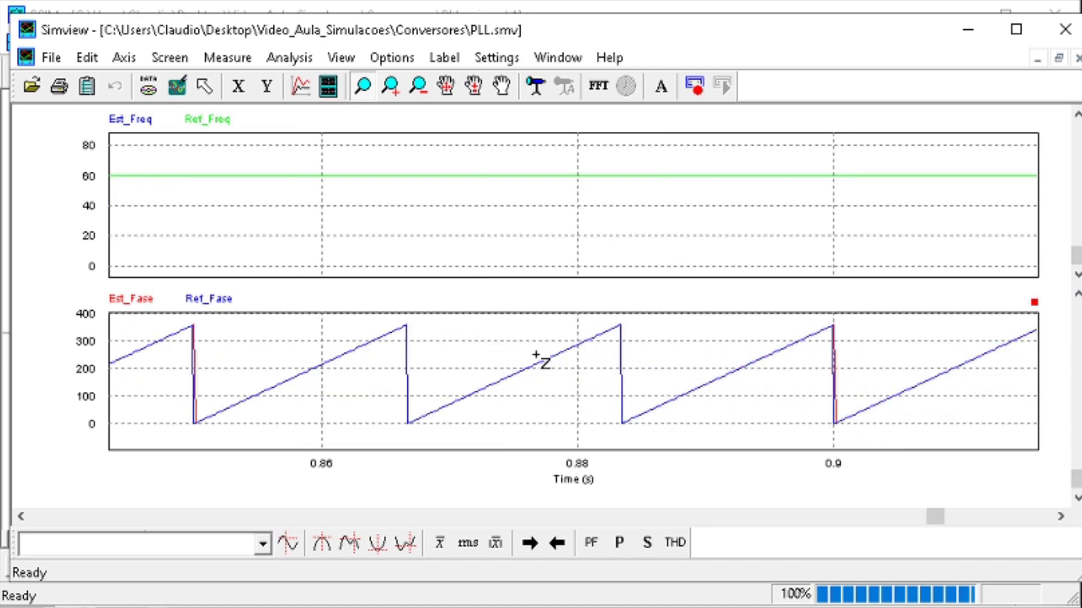
{"action": "left_click", "coordinate": [202, 85]}
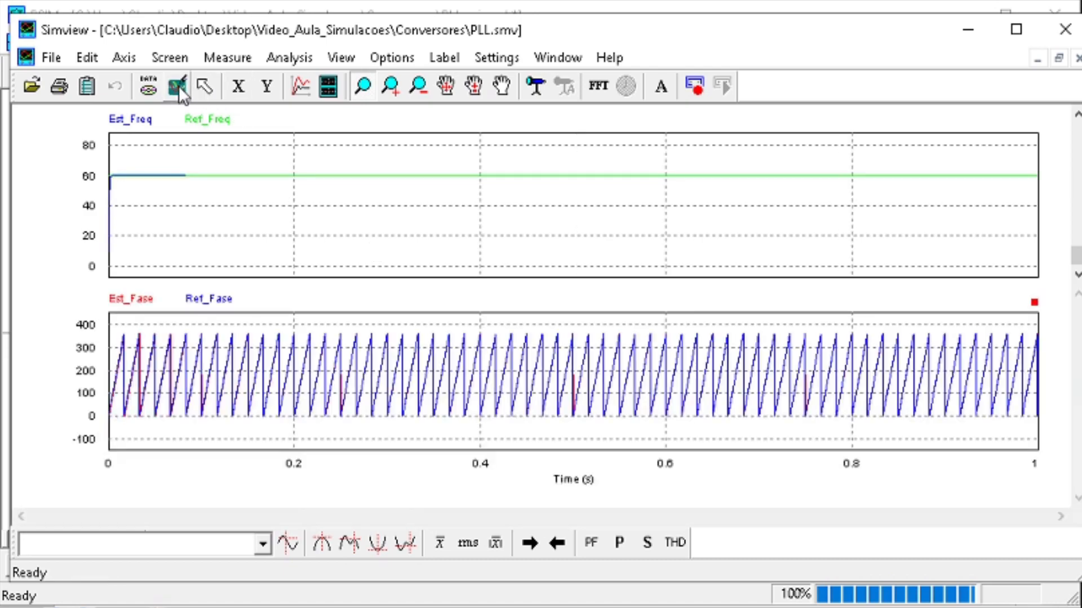
{"action": "left_click", "coordinate": [986, 32]}
- Set the simulation time step to 10u in the Simulation Control and rerun the simulation
{"action": "left_click", "coordinate": [251, 179]}
{"action": "scroll", "coordinate": [252, 179], "scroll_direction": "up", "scroll_amount": 5}
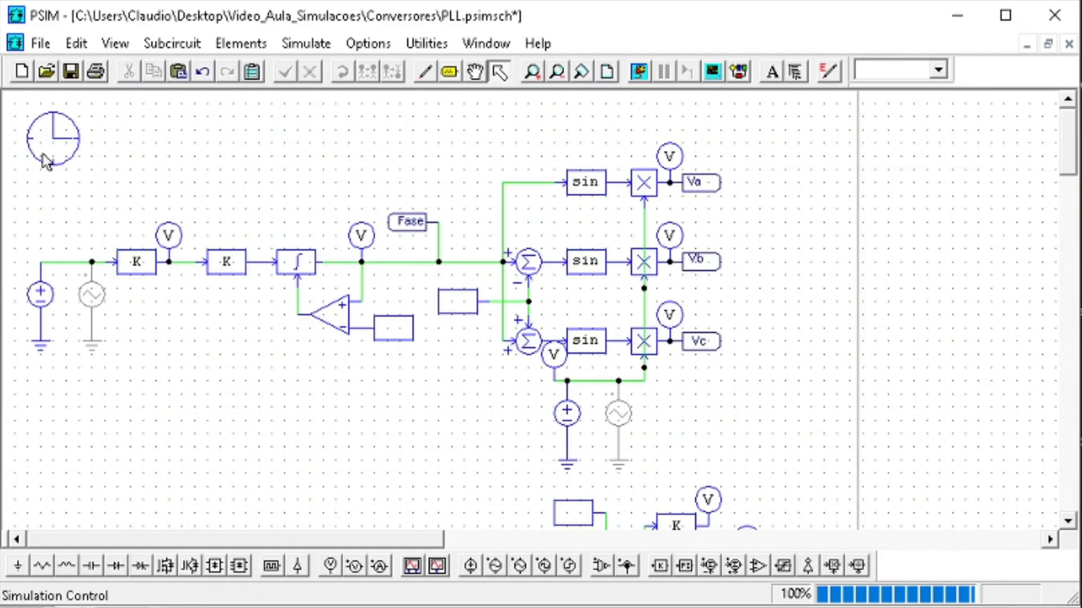
{"action": "double_click", "coordinate": [63, 158]}
{"action": "left_click", "coordinate": [426, 252]}
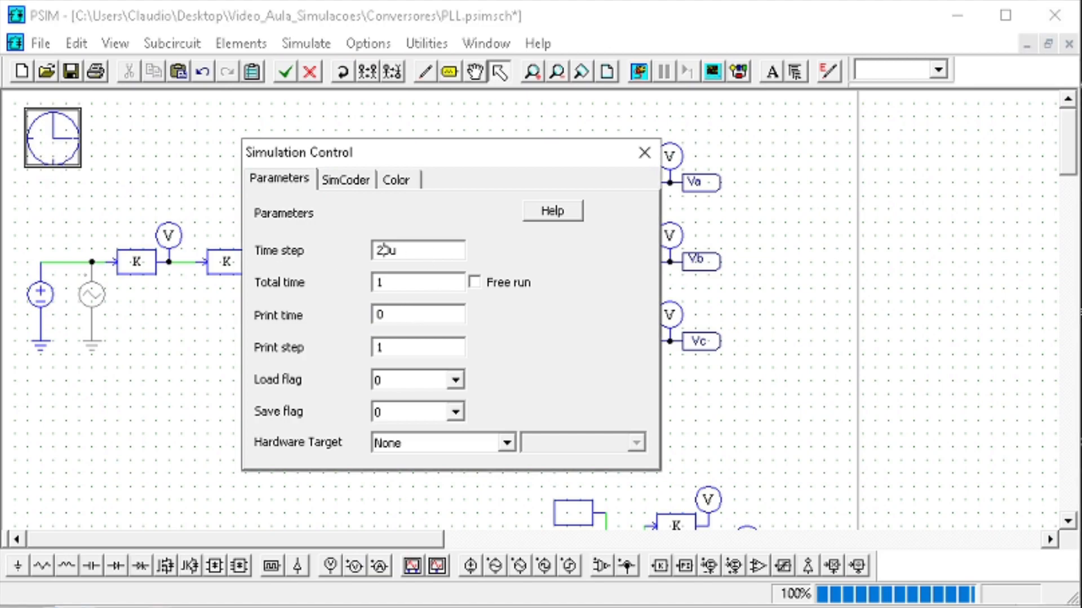
{"action": "key", "text": "F8"}
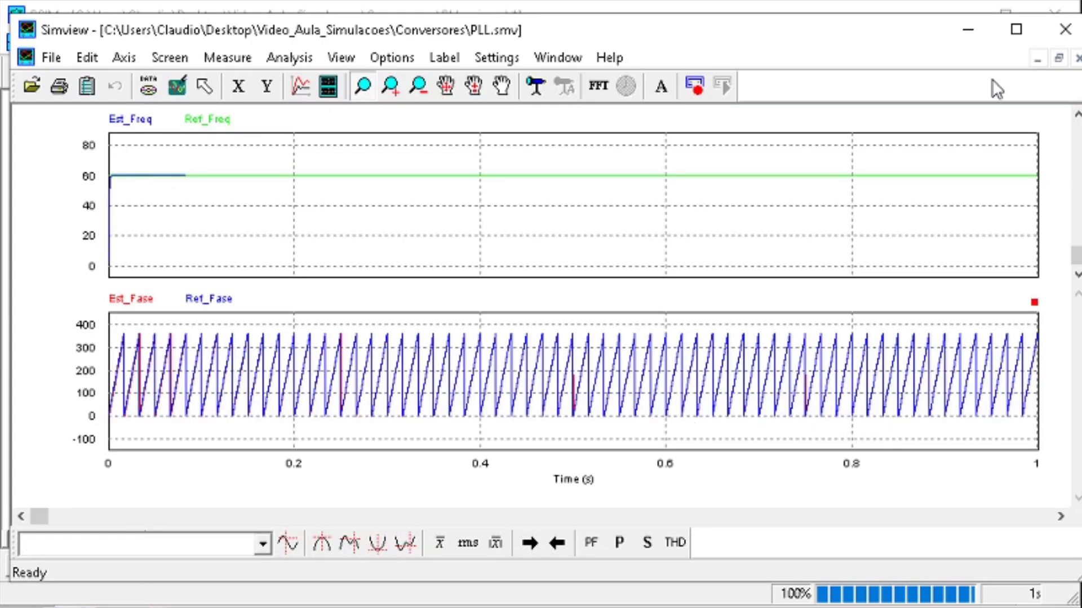
- Readjust the time step in the Simulation Control, rerun the simulation and save the schematic
{"action": "left_click", "coordinate": [967, 28]}
{"action": "double_click", "coordinate": [39, 134]}
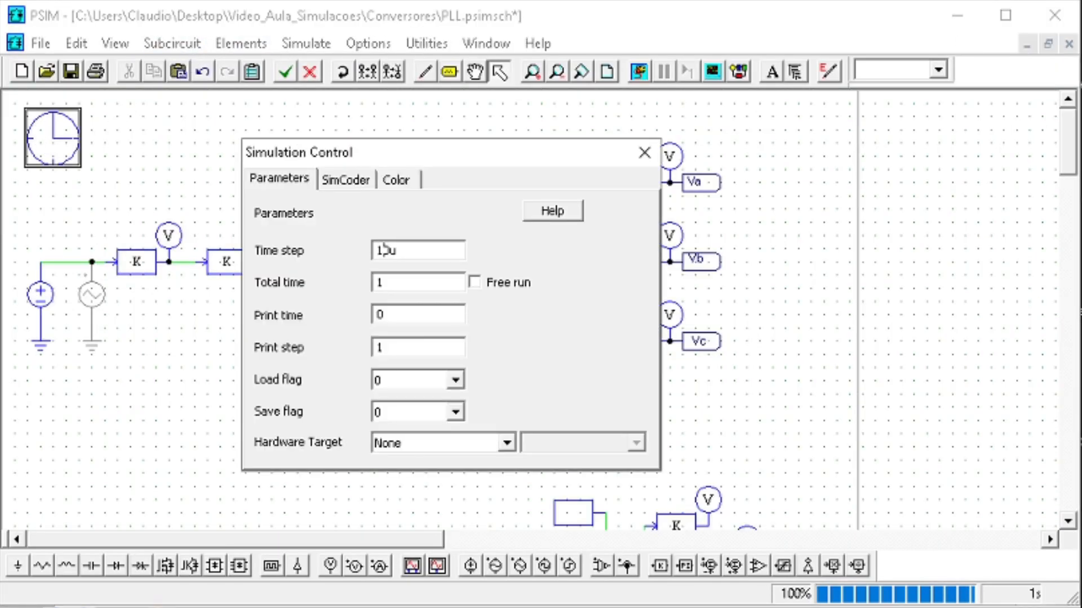
{"action": "key", "text": "F8"}
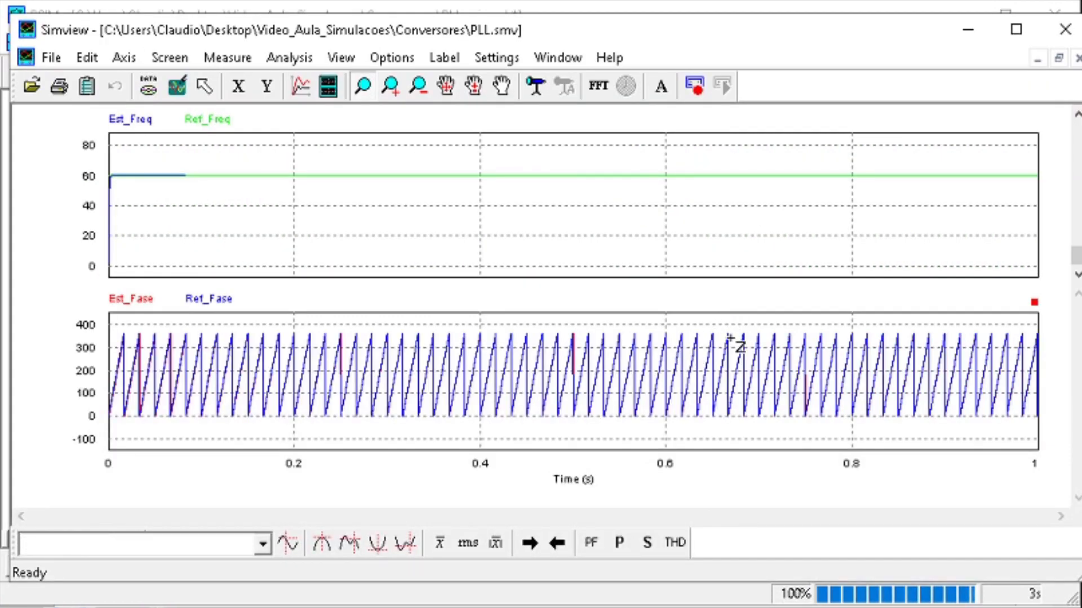
{"action": "left_click", "coordinate": [983, 37]}
{"action": "left_click", "coordinate": [71, 71]}
- Disable the DC source of the frequency reference, enable the alternating source beside it and check the rerun simulation
{"action": "scroll", "coordinate": [555, 414], "scroll_direction": "down", "scroll_amount": 3}
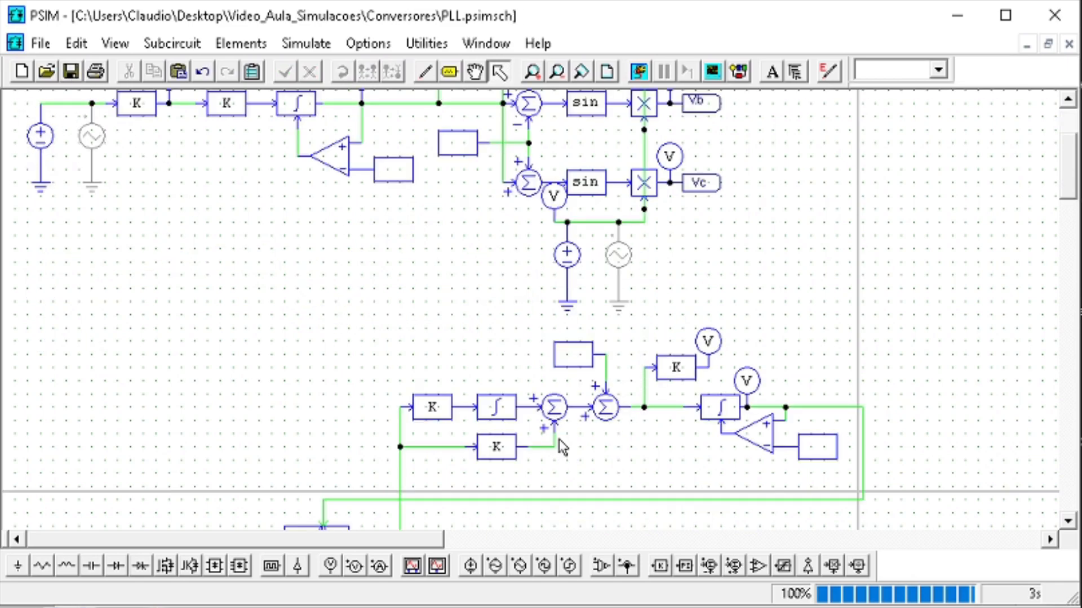
{"action": "scroll", "coordinate": [562, 448], "scroll_direction": "down", "scroll_amount": 3}
{"action": "scroll", "coordinate": [603, 359], "scroll_direction": "up", "scroll_amount": 6}
{"action": "left_click_drag", "start_coordinate": [64, 359], "coordinate": [38, 259]}
{"action": "right_click", "coordinate": [38, 298]}
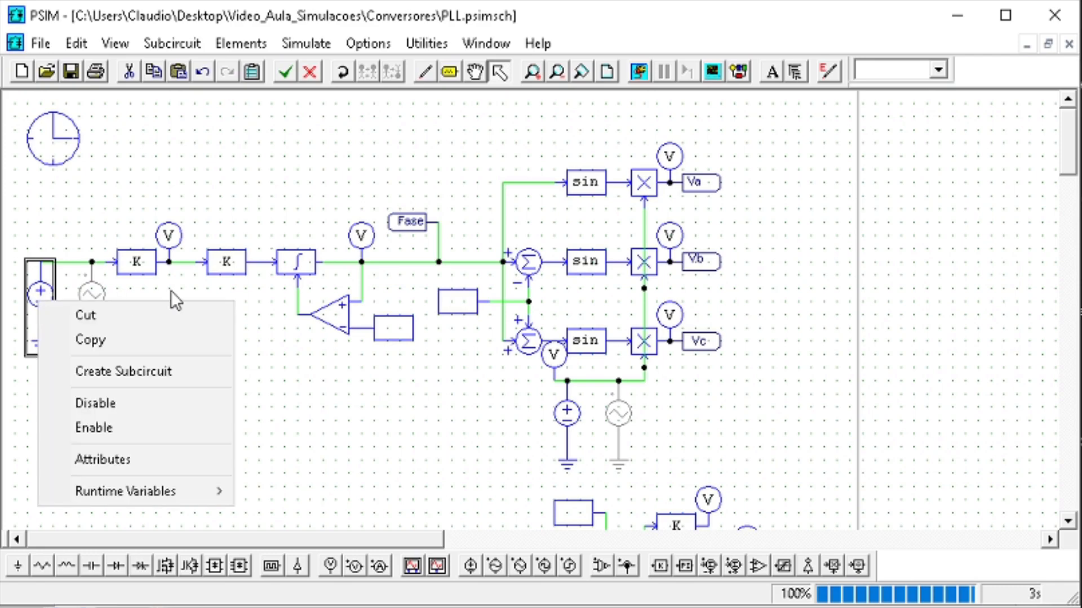
{"action": "left_click", "coordinate": [150, 398]}
{"action": "left_click_drag", "start_coordinate": [119, 376], "coordinate": [68, 251]}
{"action": "right_click", "coordinate": [84, 280]}
{"action": "left_click", "coordinate": [144, 407]}
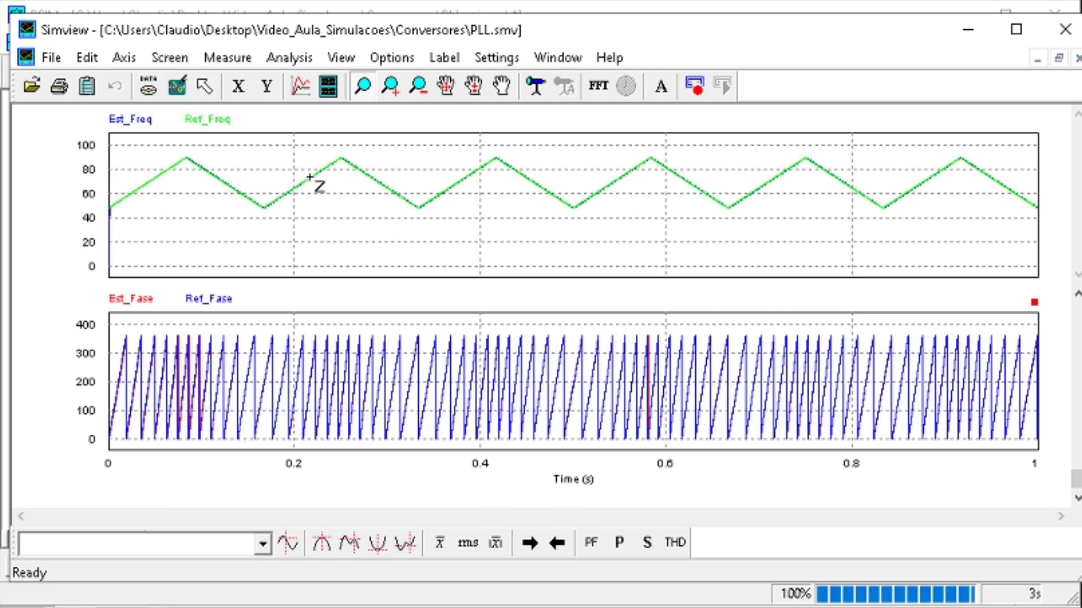
{"action": "left_click", "coordinate": [979, 36]}
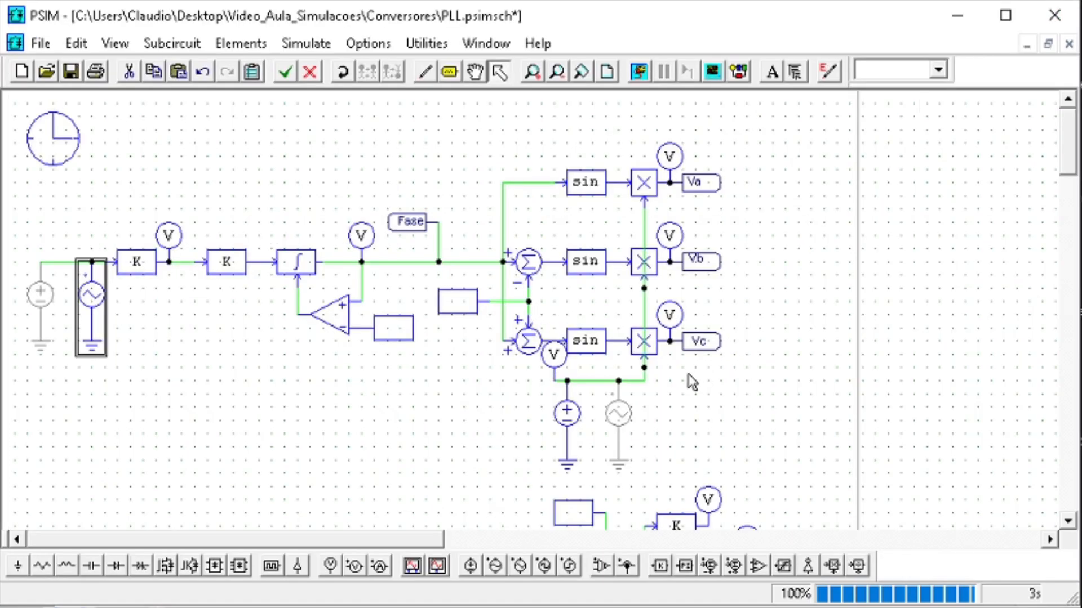
- Copy the three-phase sine generator circuit and paste it below the PLL loop, beside the Vd/Vq transformation block
{"action": "scroll", "coordinate": [739, 366], "scroll_direction": "down", "scroll_amount": 5}
{"action": "scroll", "coordinate": [739, 367], "scroll_direction": "up", "scroll_amount": 5}
{"action": "left_click_drag", "start_coordinate": [774, 388], "coordinate": [442, 145]}
{"action": "left_click", "coordinate": [470, 184]}
{"action": "left_click_drag", "start_coordinate": [811, 397], "coordinate": [434, 151]}
{"action": "scroll", "coordinate": [740, 370], "scroll_direction": "down", "scroll_amount": 5}
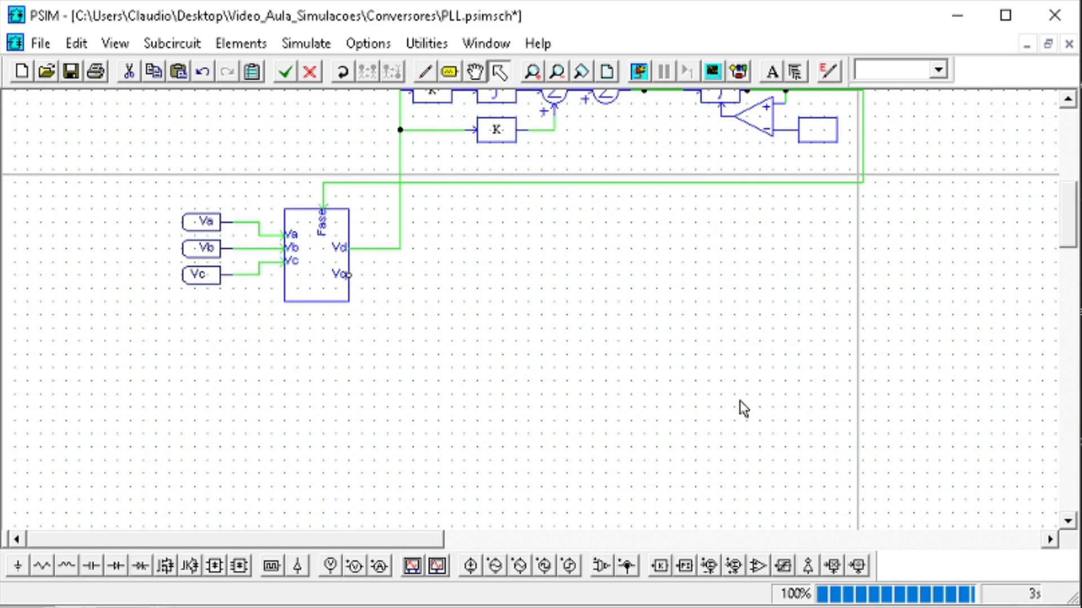
{"action": "key", "text": "ctrl+v"}
{"action": "left_click", "coordinate": [619, 376]}
{"action": "left_click", "coordinate": [837, 384]}
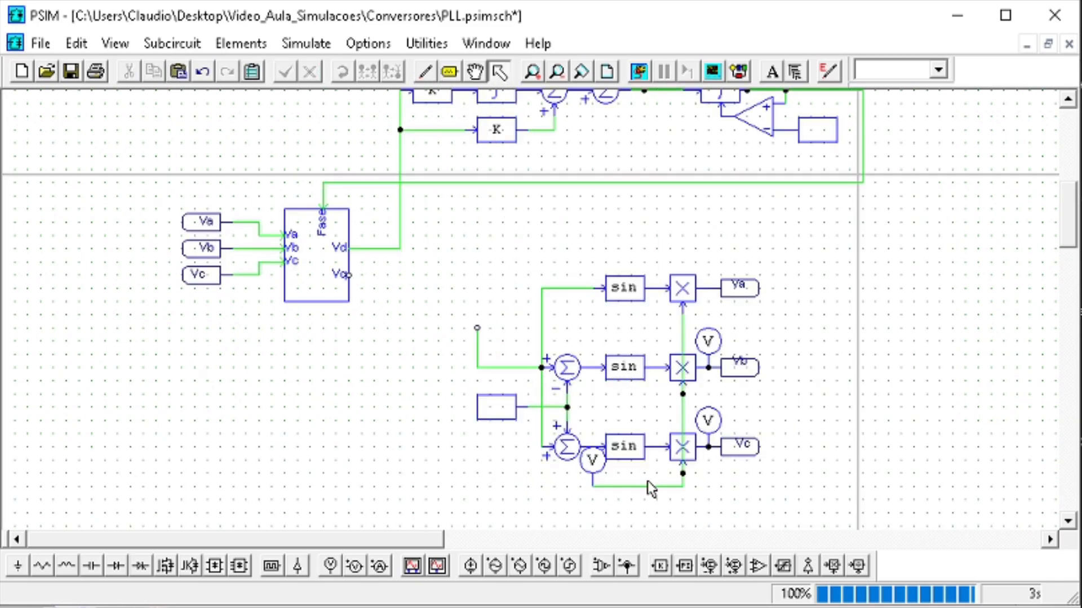
- Wire the copied generator's amplitude line to the Vq output and its phase input to the Fase feedback line
{"action": "left_click", "coordinate": [425, 71]}
{"action": "mouse_move", "coordinate": [593, 485]}
{"action": "left_mouse_down"}
{"action": "mouse_move", "coordinate": [469, 390]}
{"action": "mouse_move", "coordinate": [350, 275]}
{"action": "left_mouse_up"}
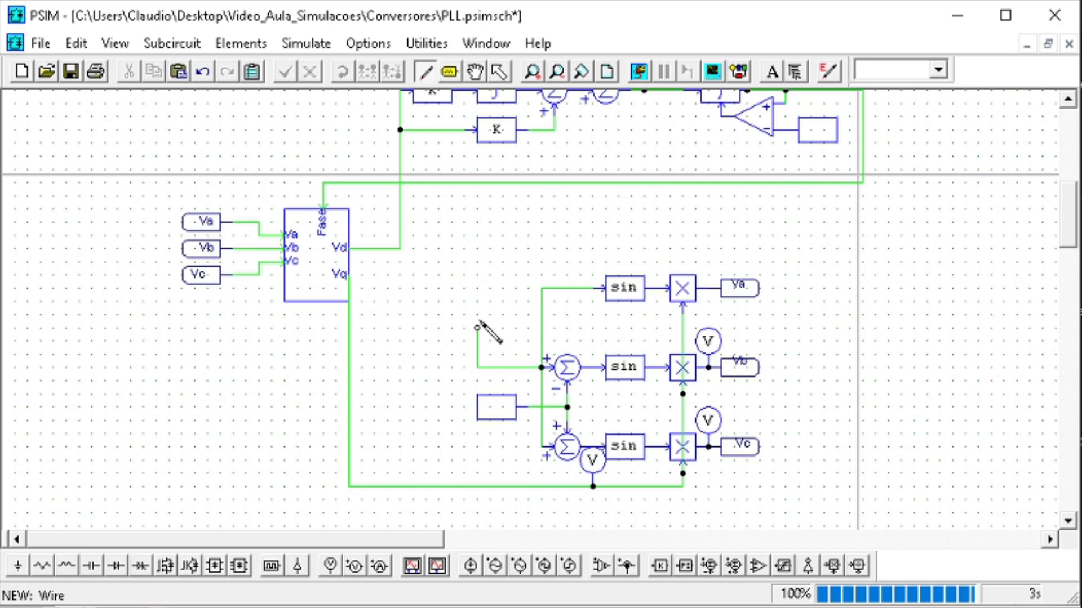
{"action": "left_click_drag", "start_coordinate": [477, 328], "coordinate": [477, 183]}
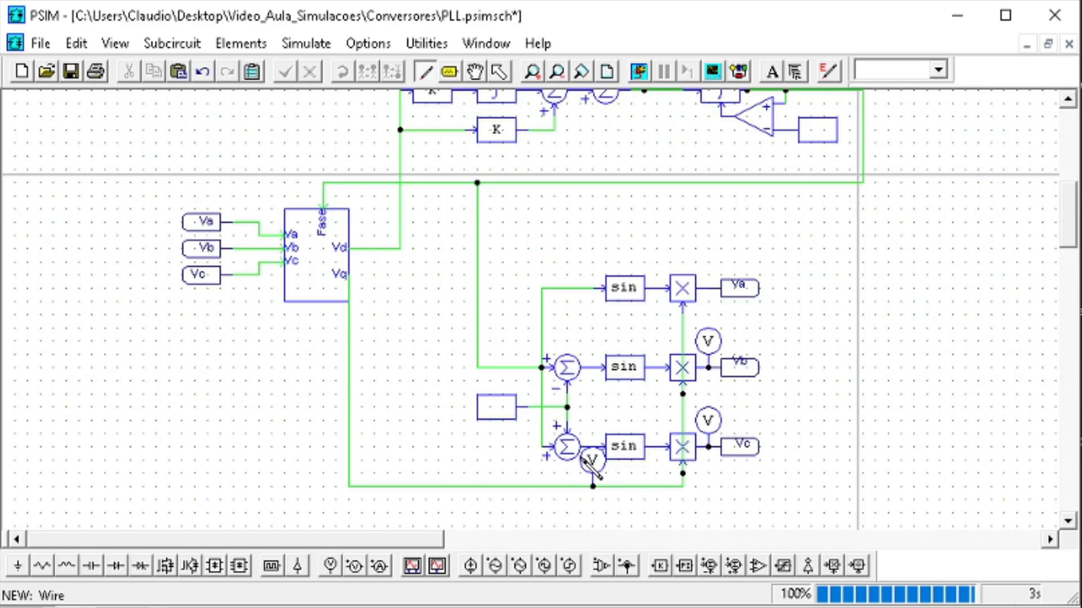
{"action": "key", "text": "Escape"}
- Try to rename the copied generator's Va label as Va_est
{"action": "double_click", "coordinate": [739, 290]}
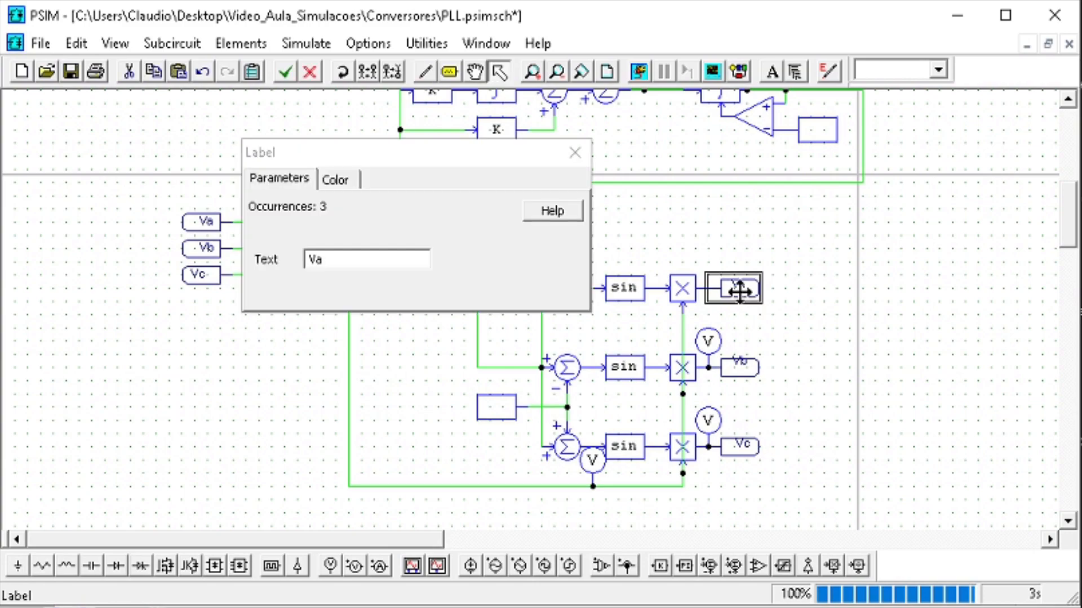
{"action": "left_click", "coordinate": [349, 259]}
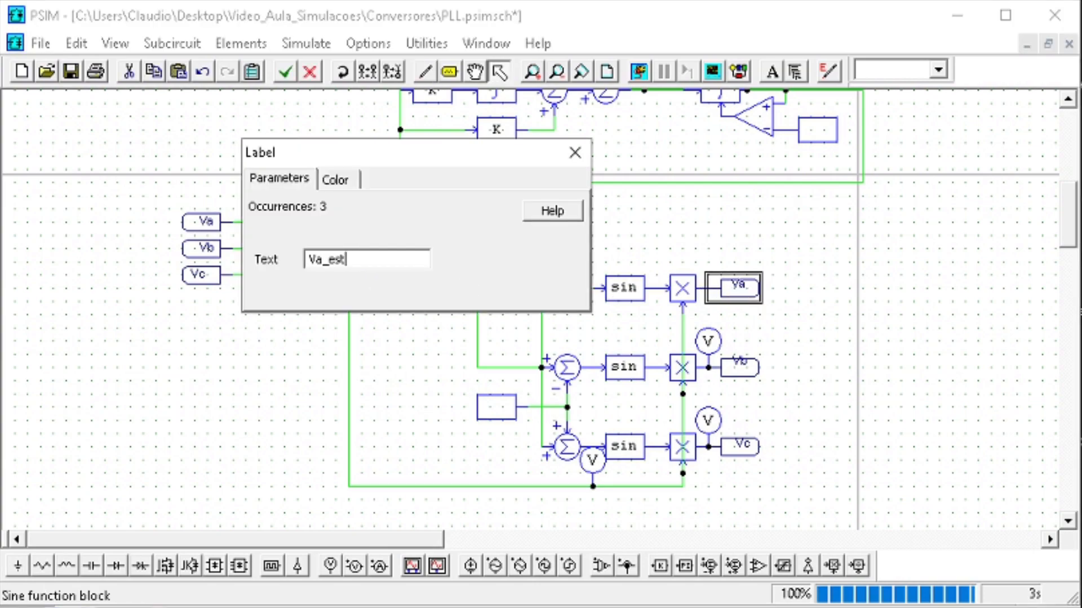
{"action": "type", "text": "_est"}
{"action": "key", "text": "Return"}
- Delete the Va, Vb and Vc labels from the multiplier outputs of the copied generator
{"action": "key", "text": "Delete"}
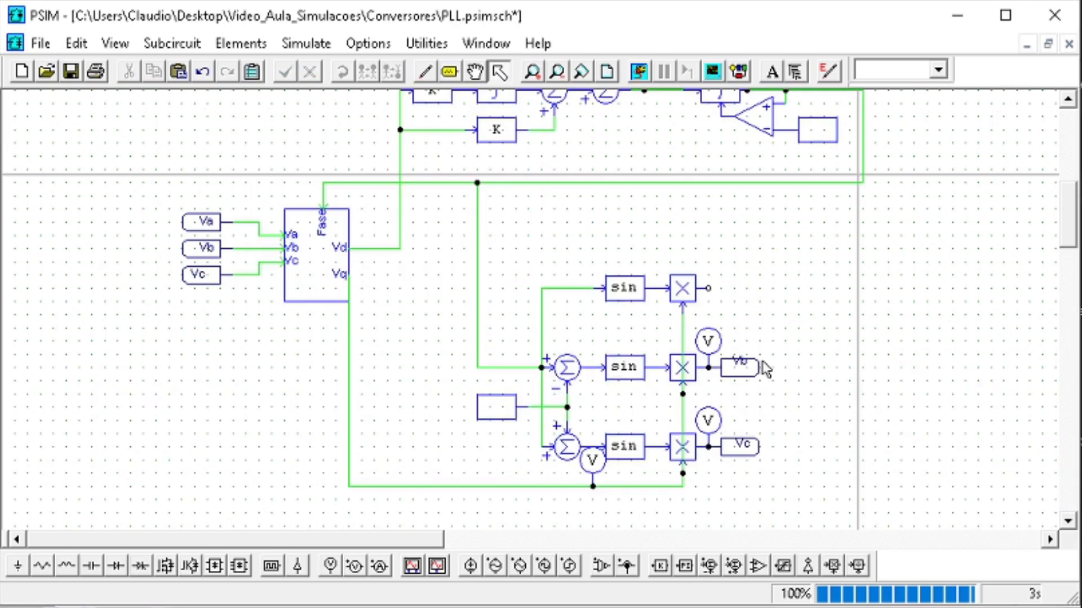
{"action": "left_click", "coordinate": [738, 368]}
{"action": "key", "text": "Delete"}
{"action": "left_click", "coordinate": [747, 446]}
{"action": "key", "text": "Delete"}
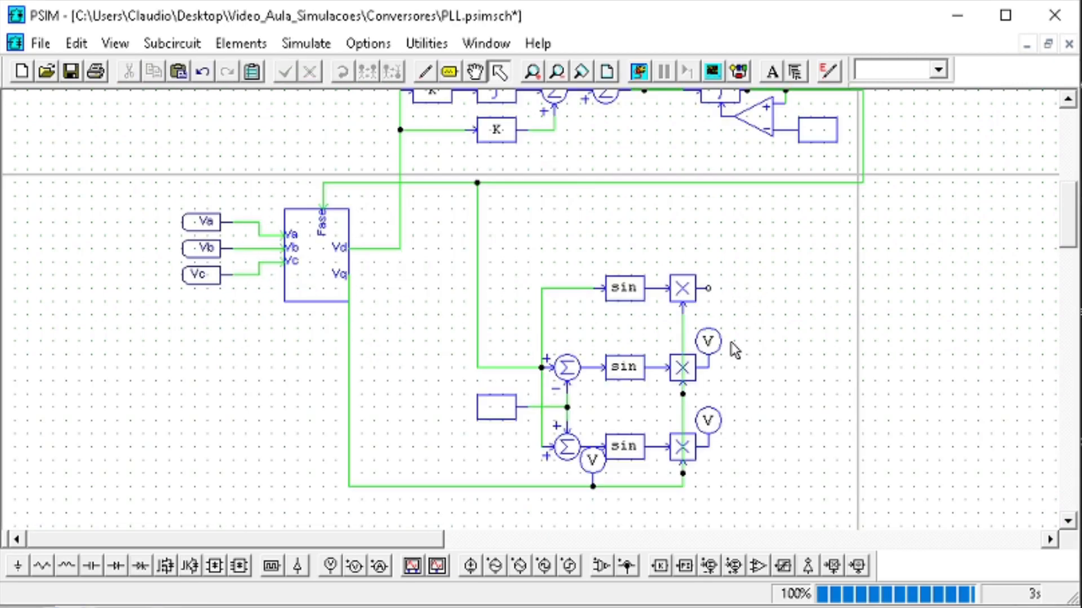
- Copy the middle voltage probe onto the upper multiplier output of the copied generator and name it Va_est
{"action": "left_click", "coordinate": [711, 344]}
{"action": "key", "text": "ctrl+c"}
{"action": "key", "text": "ctrl+v"}
{"action": "left_click", "coordinate": [708, 264]}
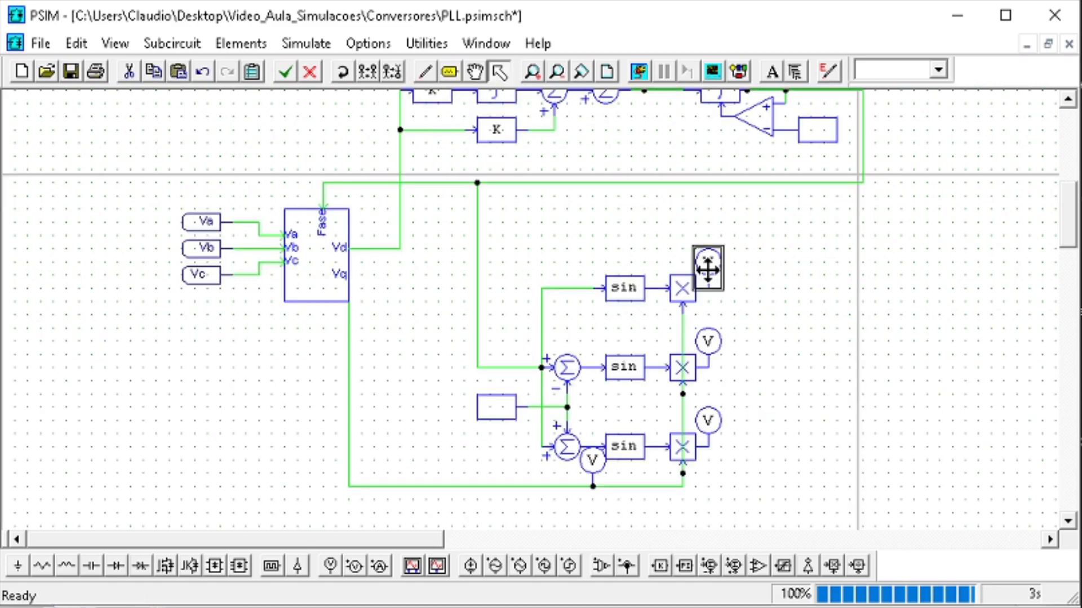
{"action": "double_click", "coordinate": [709, 262]}
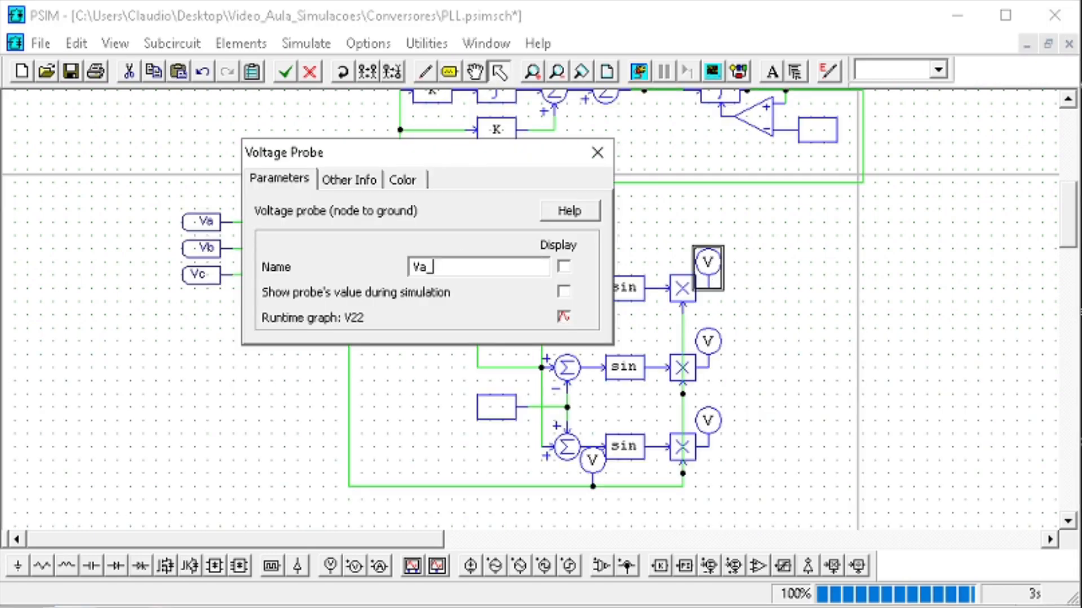
- Rename the voltage probes on the middle and lower multiplier outputs as Vb_est and Vc_est
{"action": "left_click", "coordinate": [707, 342]}
{"action": "left_click", "coordinate": [511, 256]}
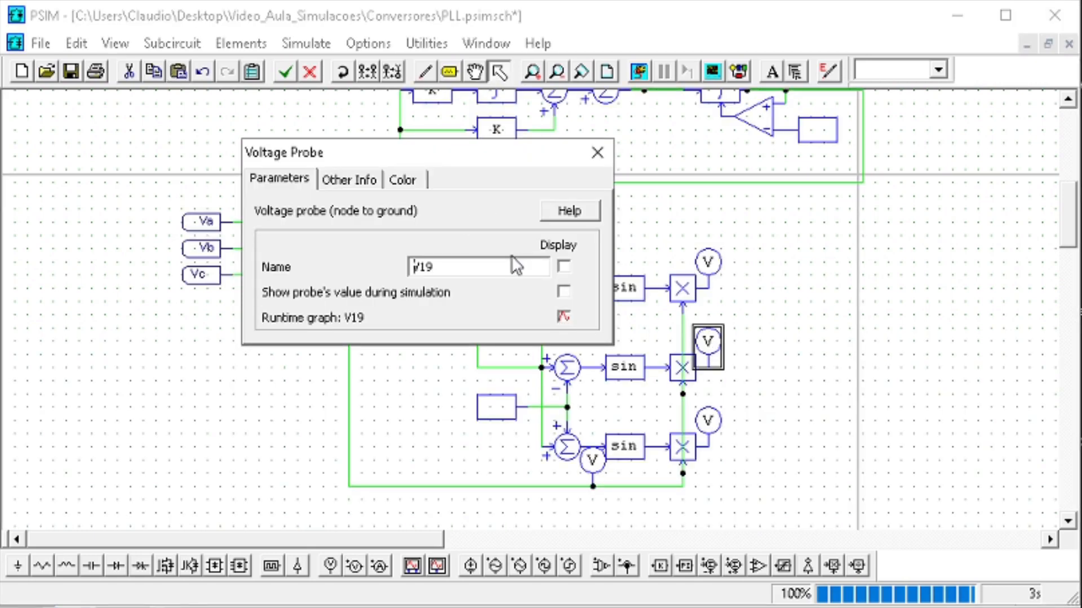
{"action": "key", "text": "BackSpace"}
{"action": "key", "text": "BackSpace"}
{"action": "key", "text": "BackSpace"}
{"action": "type", "text": "Vb_est"}
{"action": "left_click", "coordinate": [597, 152]}
{"action": "left_click", "coordinate": [720, 429]}
{"action": "double_click", "coordinate": [718, 424]}
{"action": "key", "text": "Escape"}
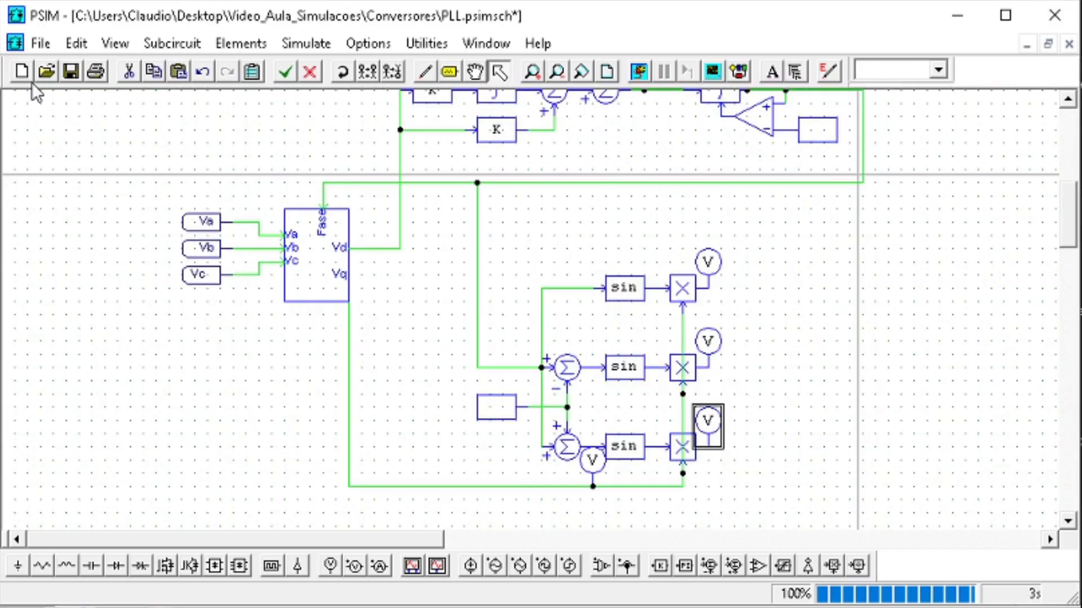
- Save the schematic, rerun the simulation and remove Est_Fase and Ref_Fase from the lower plot's displayed variables
{"action": "left_click", "coordinate": [77, 75]}
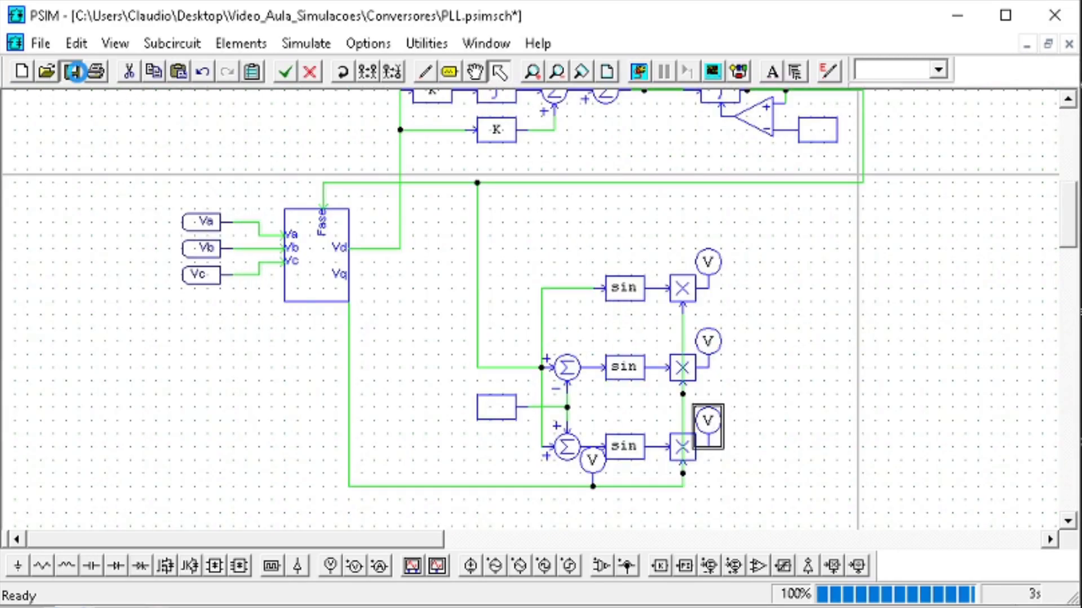
{"action": "left_click", "coordinate": [638, 78]}
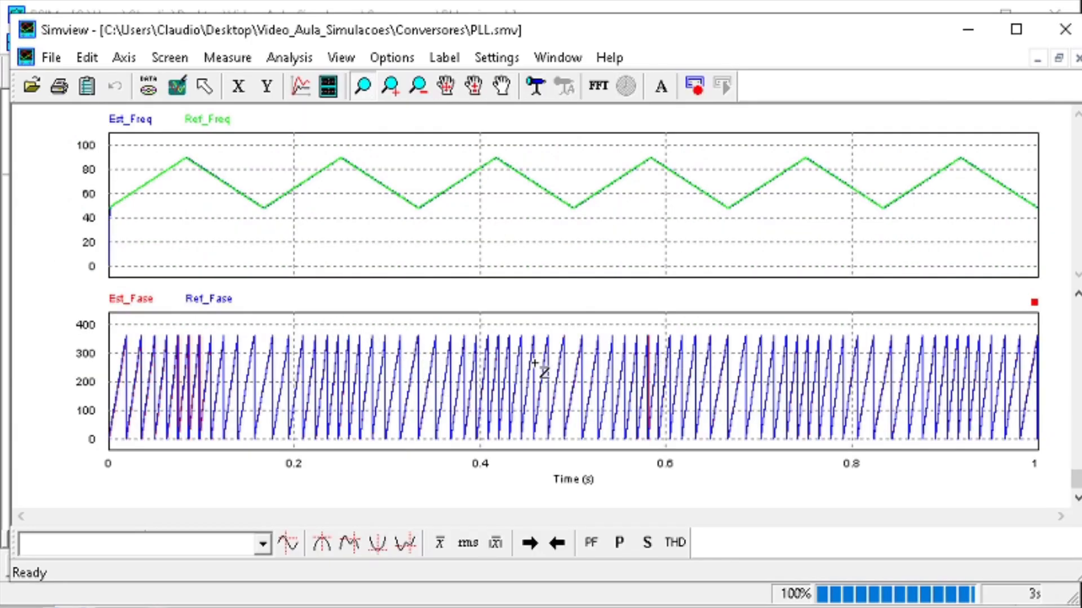
{"action": "double_click", "coordinate": [411, 375]}
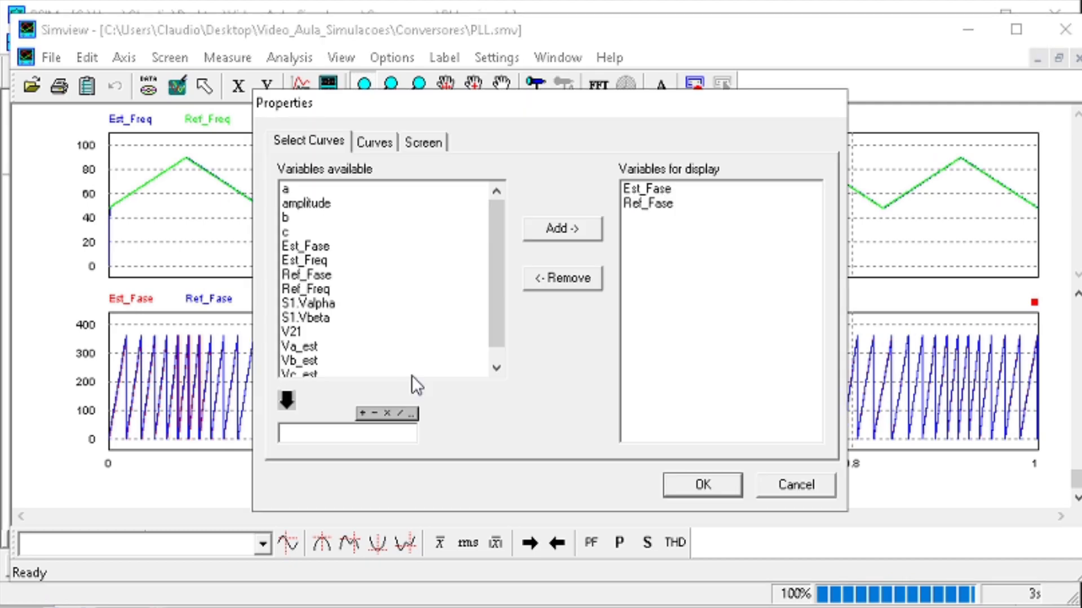
{"action": "left_click", "coordinate": [640, 206]}
{"action": "left_click", "coordinate": [640, 186], "text": "shift"}
{"action": "left_click", "coordinate": [586, 282]}
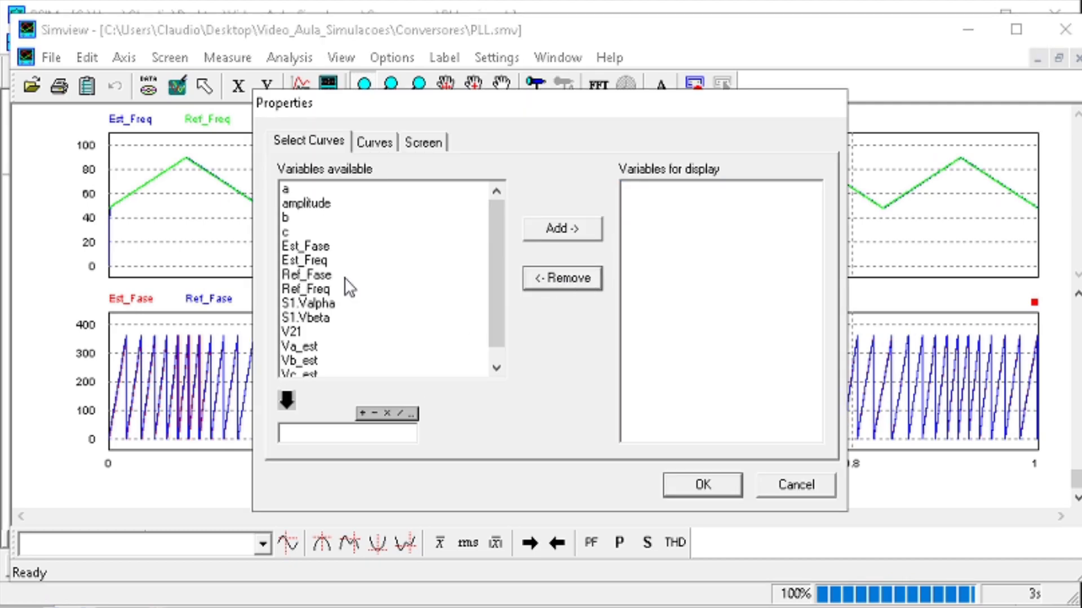
- Add the Va_est, Vb_est and Vc_est curves to the lower plot
{"action": "scroll", "coordinate": [328, 304], "scroll_direction": "down", "scroll_amount": 1}
{"action": "left_click", "coordinate": [314, 332]}
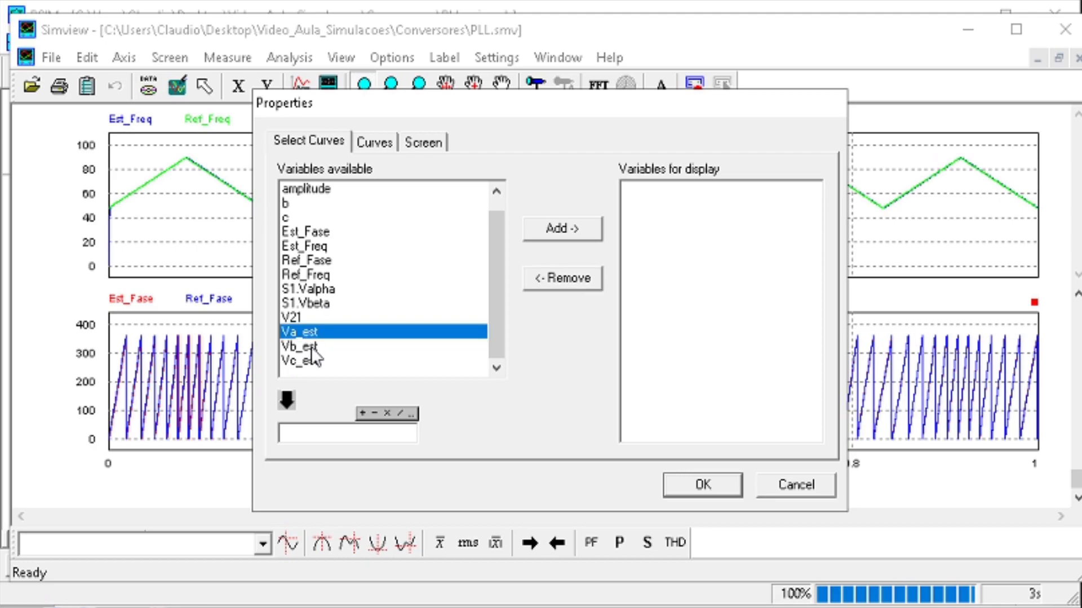
{"action": "left_click", "coordinate": [310, 361], "text": "shift"}
{"action": "left_click", "coordinate": [563, 229]}
{"action": "left_click", "coordinate": [688, 482]}
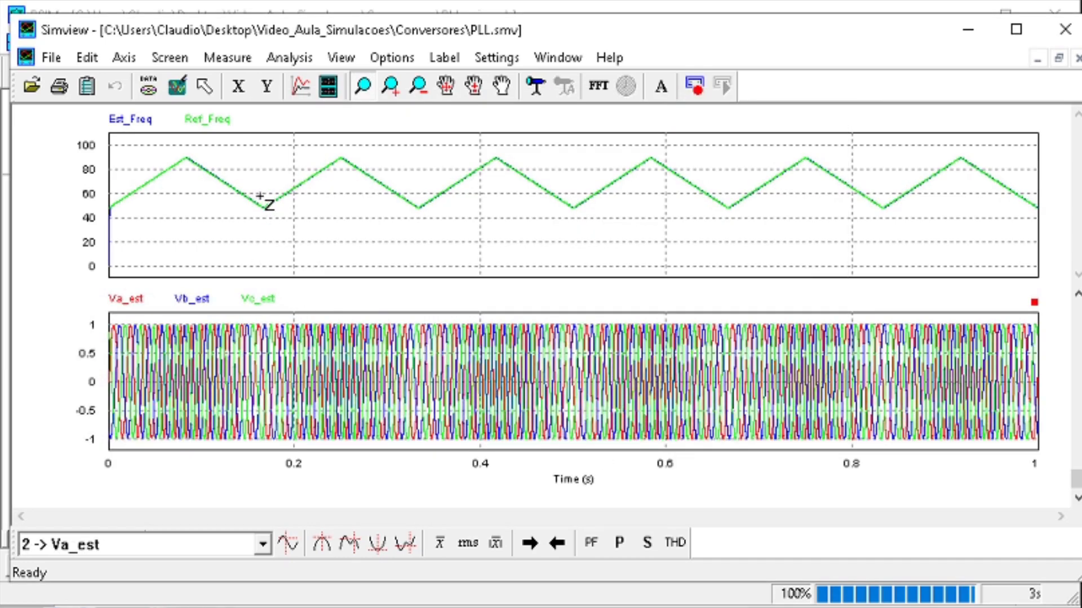
- Reopen the simulation results in a fresh waveform window and choose the reference voltages a, b and c for display
{"action": "left_click", "coordinate": [1065, 30]}
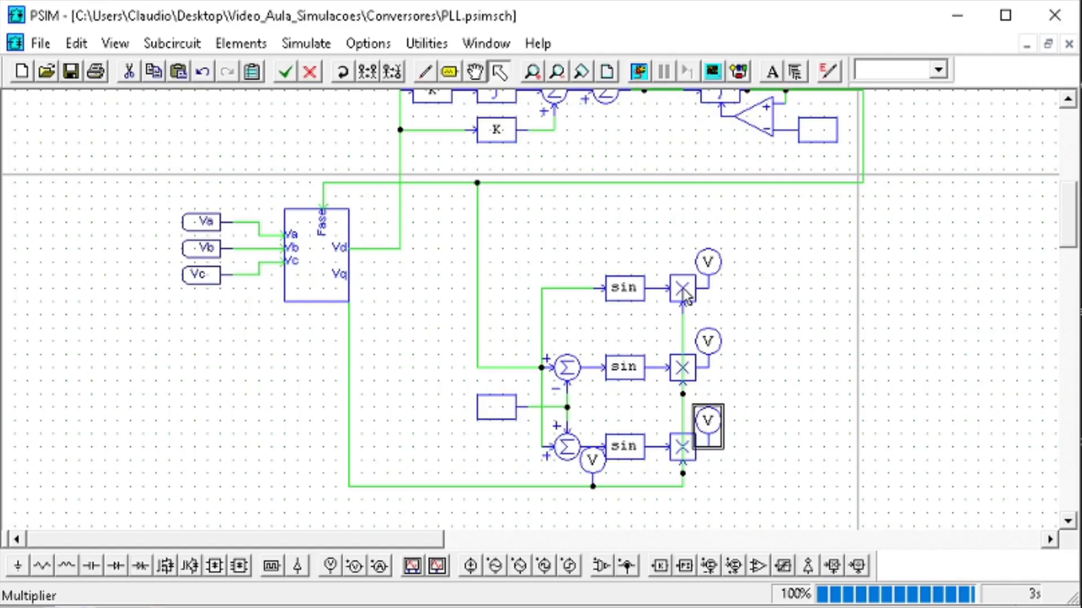
{"action": "left_click", "coordinate": [712, 70]}
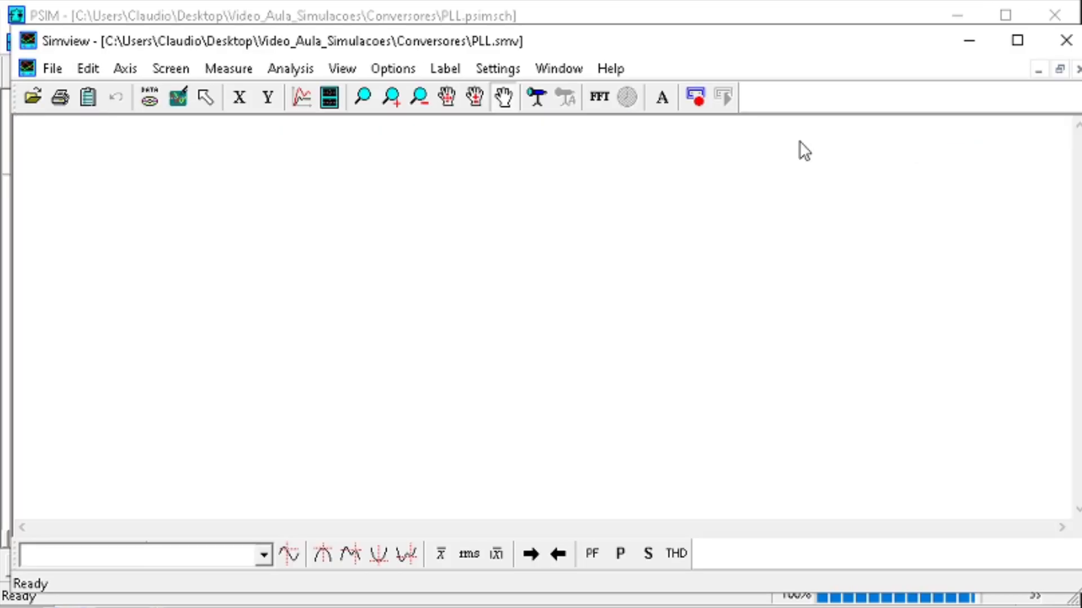
{"action": "left_click", "coordinate": [289, 200]}
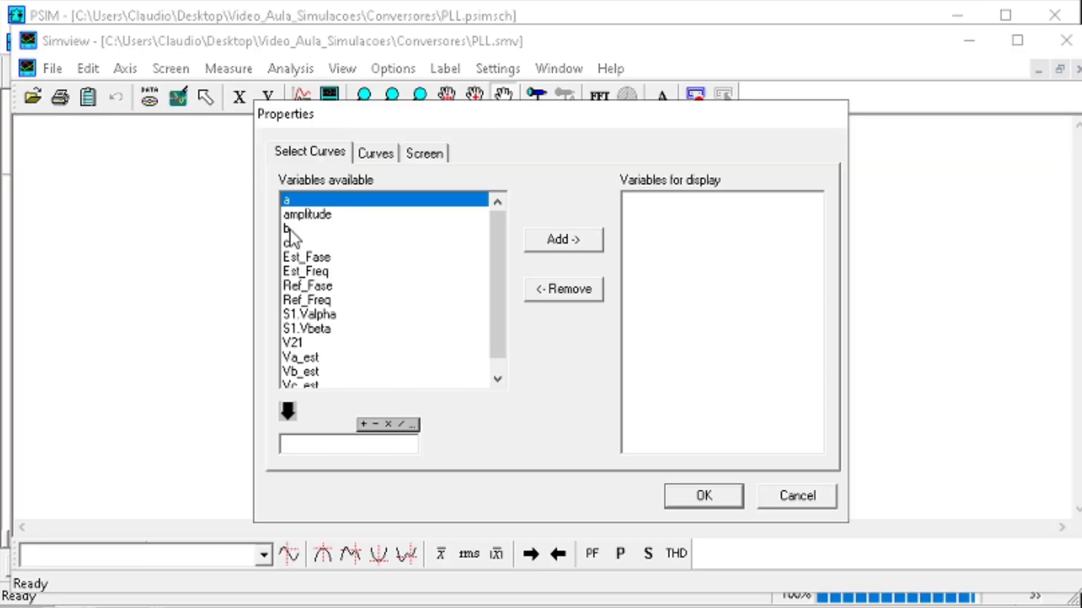
{"action": "left_click", "coordinate": [290, 229], "text": "ctrl"}
{"action": "left_click", "coordinate": [289, 242], "text": "ctrl"}
{"action": "left_click", "coordinate": [564, 240]}
- Include Va_est, Vb_est and Vc_est in the same plot and display the curves
{"action": "scroll", "coordinate": [499, 278], "scroll_direction": "down", "scroll_amount": 1}
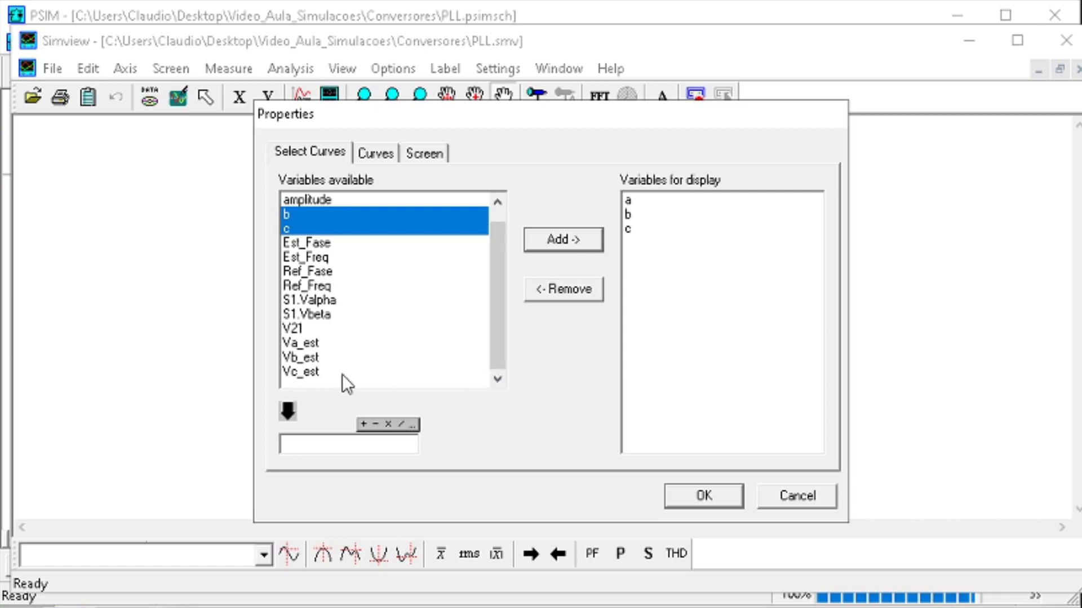
{"action": "left_click", "coordinate": [319, 345], "text": "ctrl"}
{"action": "left_click", "coordinate": [312, 372], "text": "ctrl"}
{"action": "left_click", "coordinate": [309, 357], "text": "ctrl"}
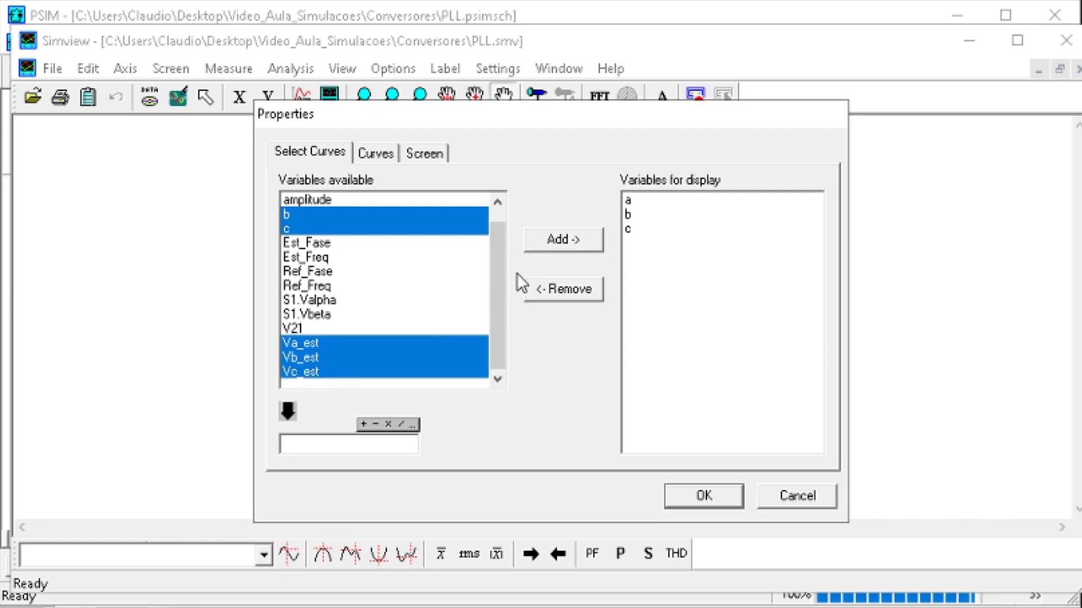
{"action": "left_click", "coordinate": [563, 247]}
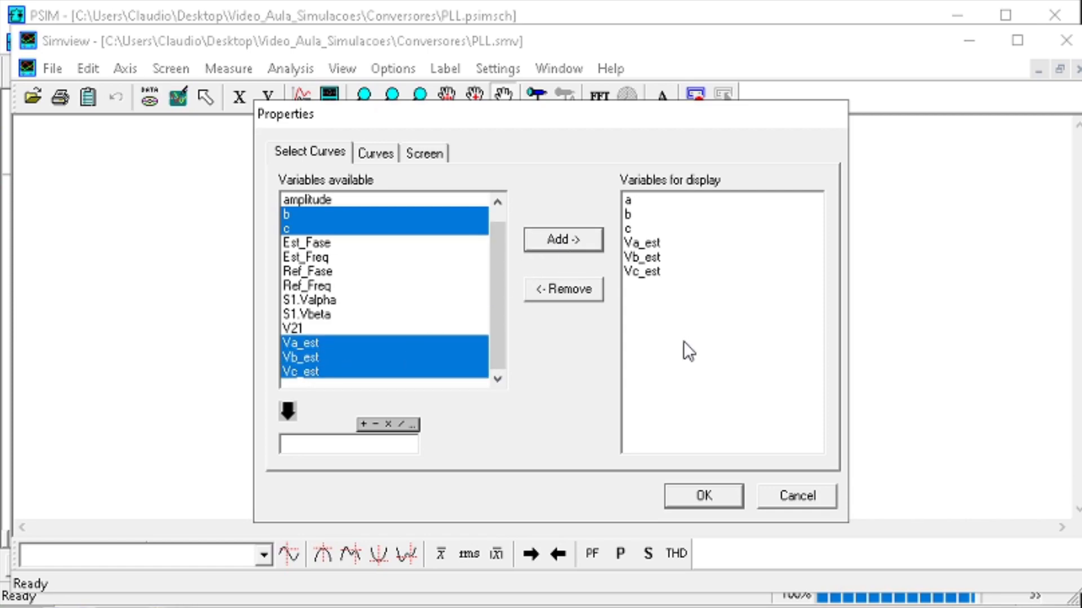
{"action": "left_click", "coordinate": [703, 496]}
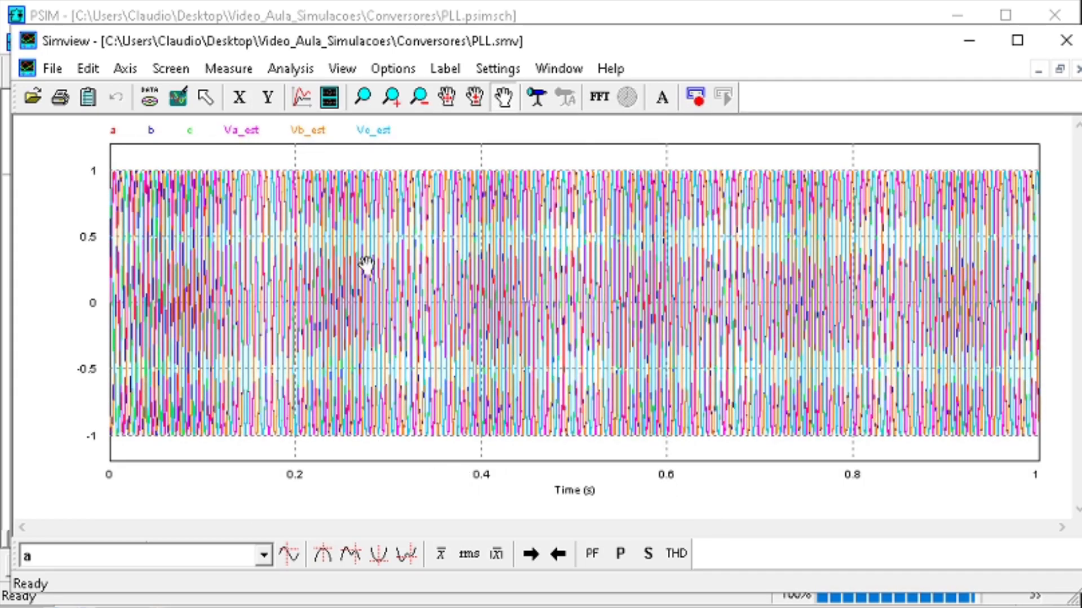
- Compare the reference and estimated voltages over about the first 0.1 s and around 0.5 to 0.525 s, then restore the full time range
{"action": "left_click", "coordinate": [363, 97]}
{"action": "left_click_drag", "start_coordinate": [228, 452], "coordinate": [113, 203]}
{"action": "left_click_drag", "start_coordinate": [409, 451], "coordinate": [903, 167]}
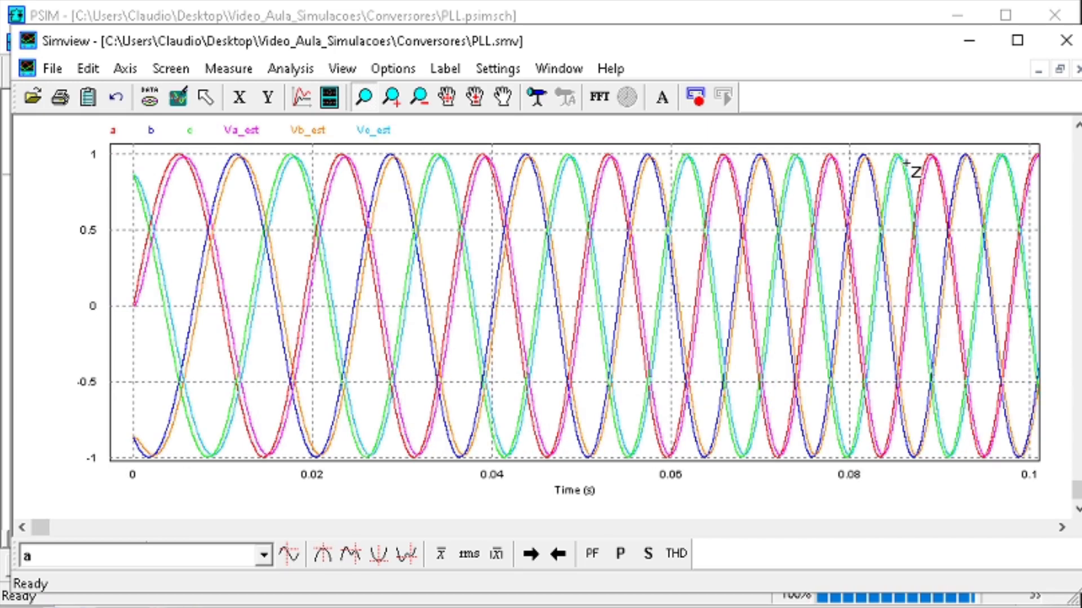
{"action": "left_click", "coordinate": [179, 97]}
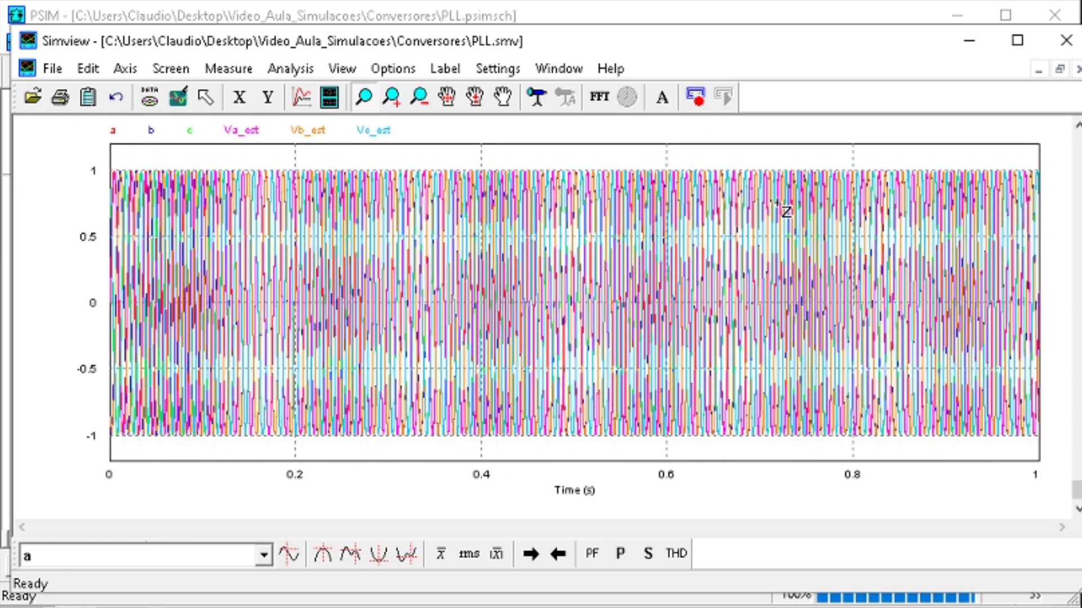
{"action": "left_click_drag", "start_coordinate": [730, 145], "coordinate": [577, 436]}
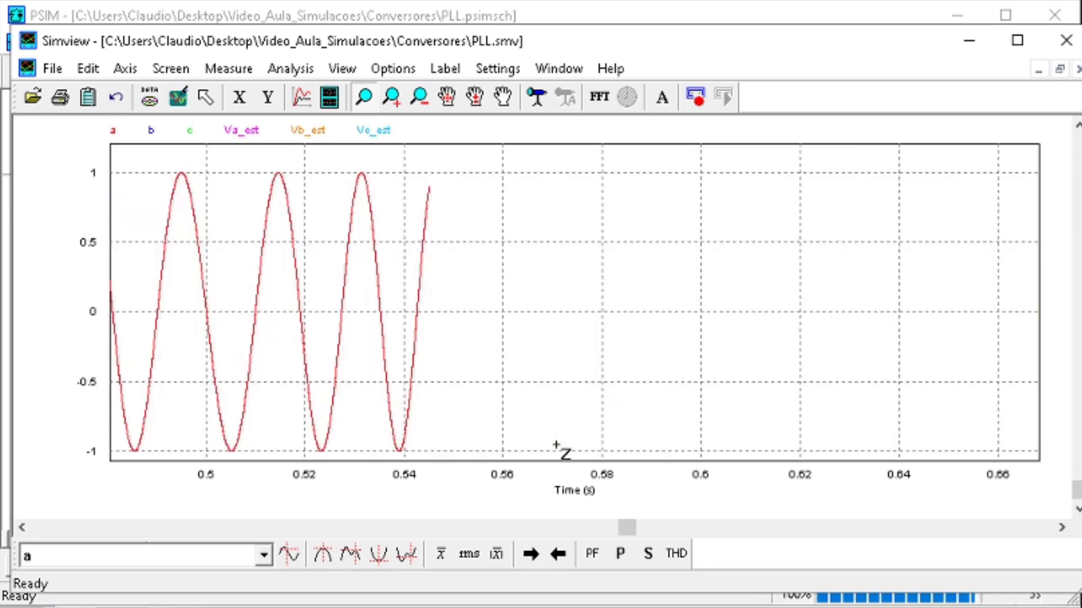
{"action": "left_click_drag", "start_coordinate": [334, 177], "coordinate": [207, 481]}
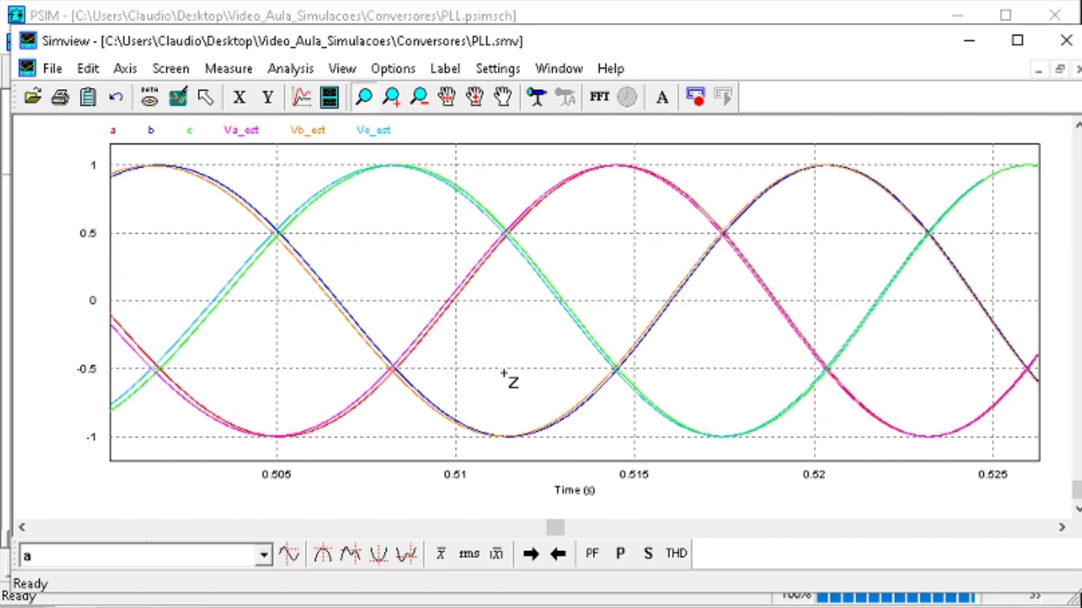
{"action": "left_click", "coordinate": [172, 99]}
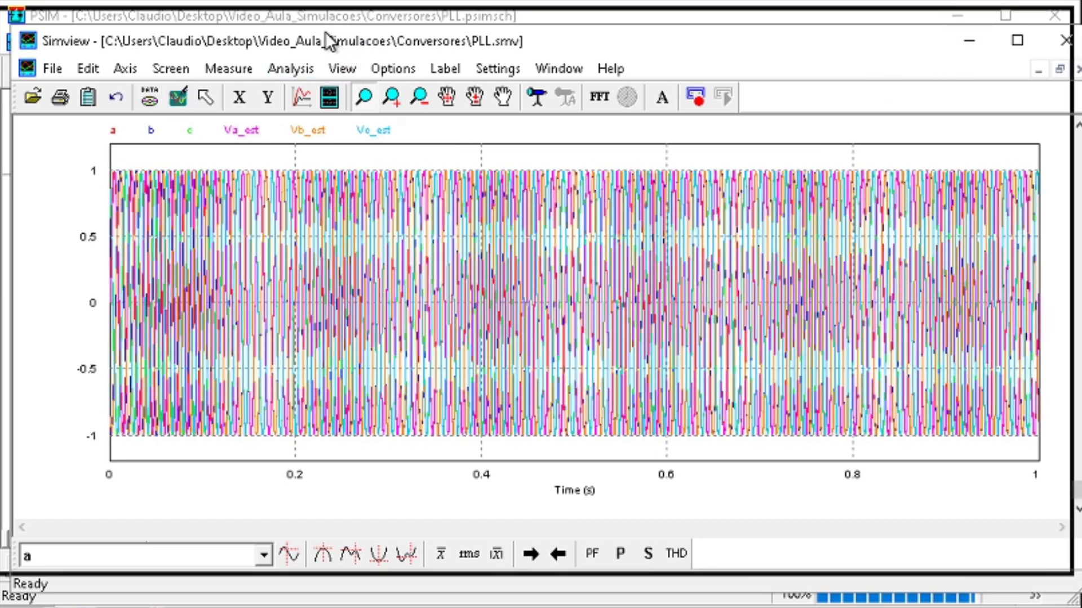
- Add a second plot below the voltage waveforms showing Est_Freq and Ref_Freq
{"action": "left_click_drag", "start_coordinate": [408, 48], "coordinate": [398, 31]}
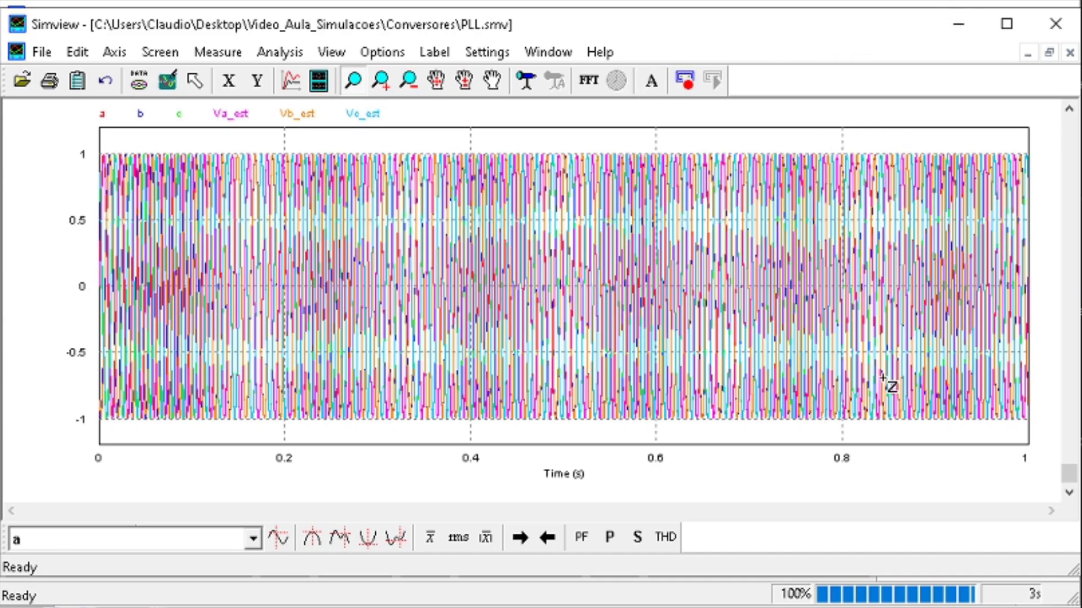
{"action": "left_click", "coordinate": [952, 29]}
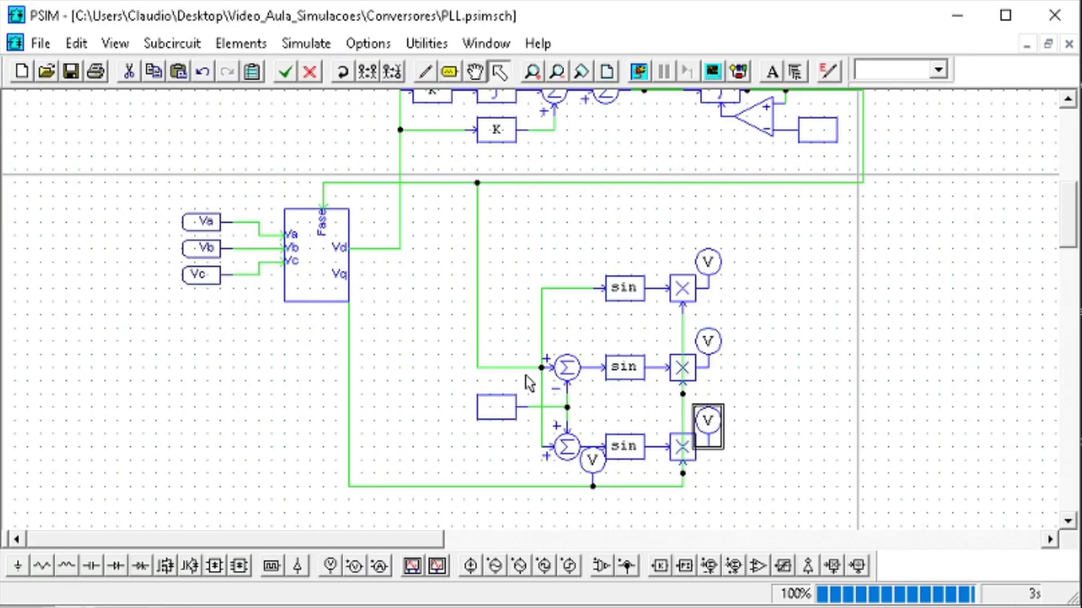
{"action": "left_click", "coordinate": [718, 606]}
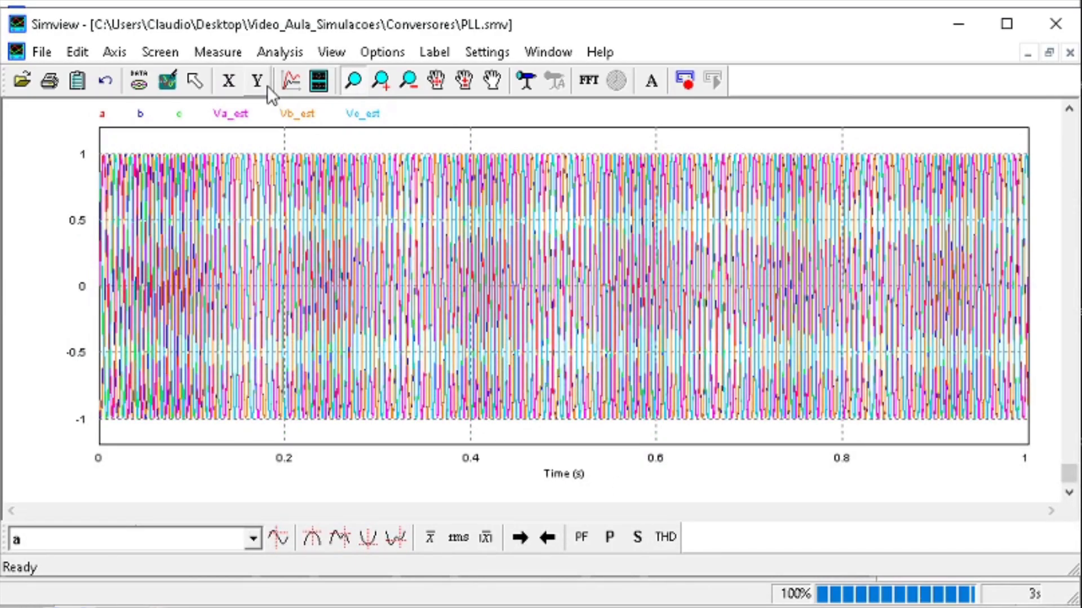
{"action": "left_click", "coordinate": [319, 81]}
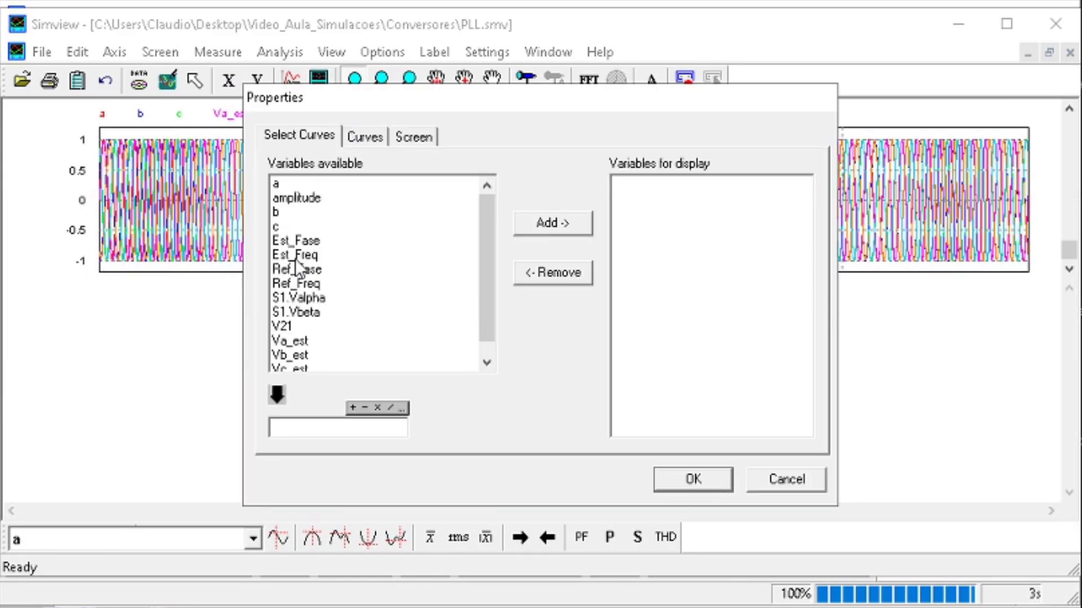
{"action": "left_click", "coordinate": [308, 258]}
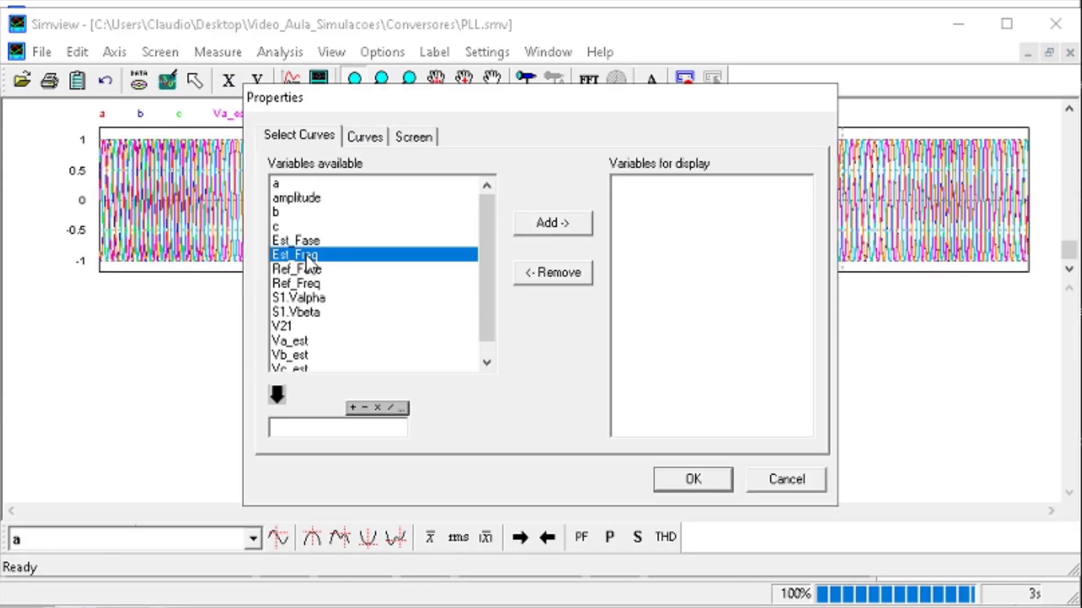
{"action": "left_click", "coordinate": [312, 284], "text": "ctrl"}
{"action": "left_click", "coordinate": [542, 223]}
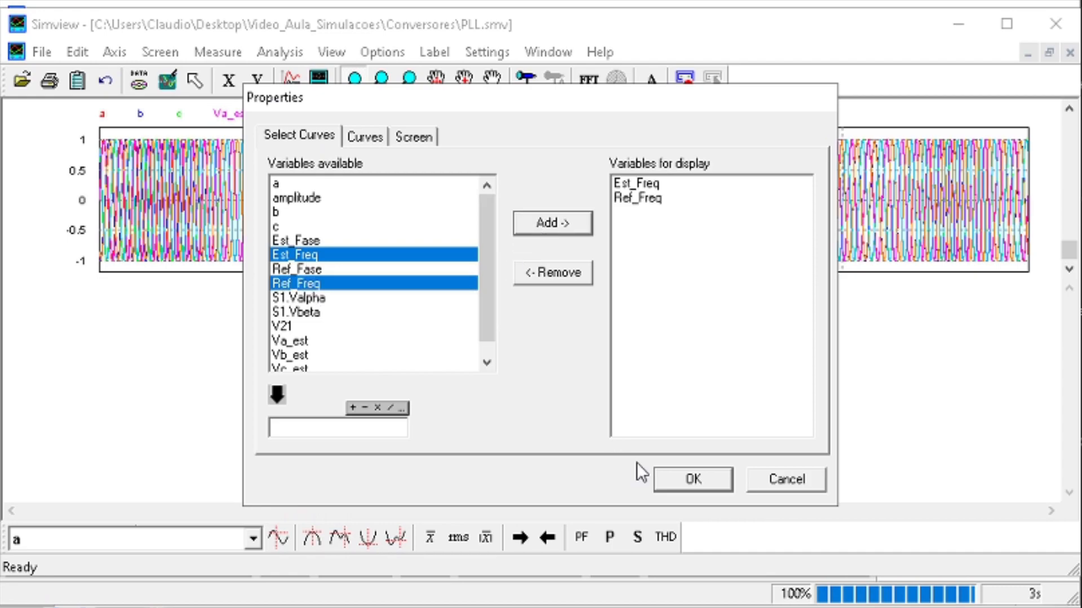
{"action": "left_click", "coordinate": [671, 481]}
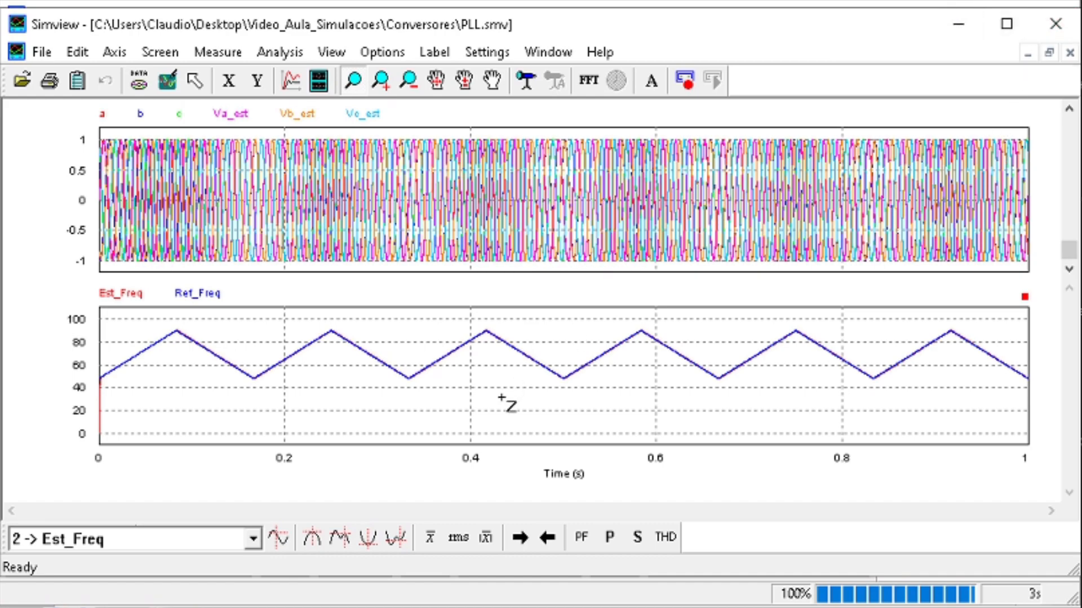
- Return to the schematic and enable the triangular-wave source with its ground on the reference generator's amplitude input
{"action": "left_click", "coordinate": [953, 25]}
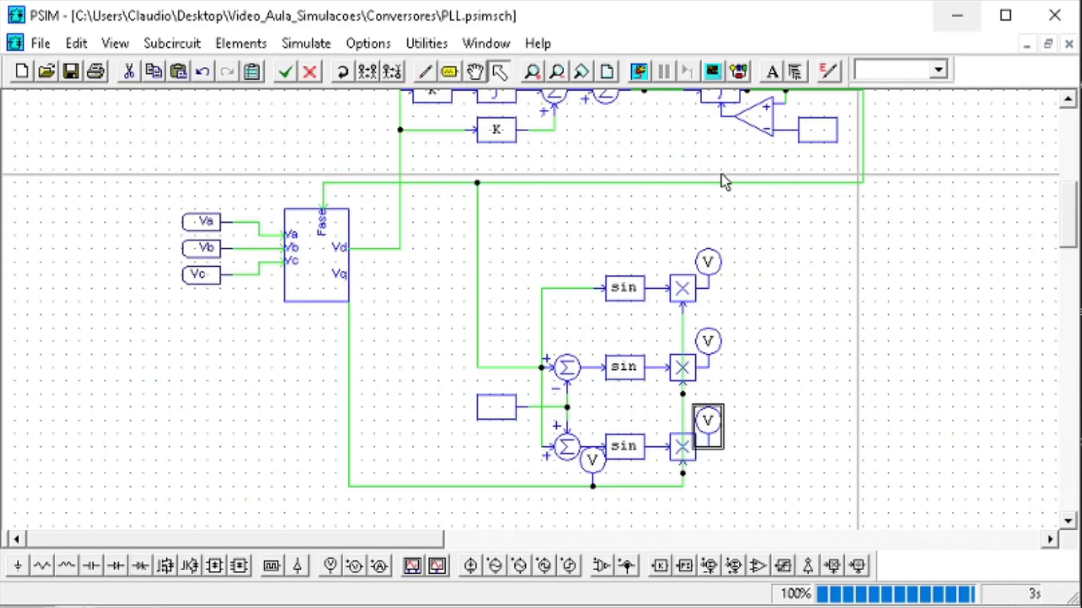
{"action": "scroll", "coordinate": [620, 273], "scroll_direction": "up", "scroll_amount": 3}
{"action": "scroll", "coordinate": [615, 270], "scroll_direction": "up", "scroll_amount": 3}
{"action": "left_click_drag", "start_coordinate": [646, 336], "coordinate": [603, 216]}
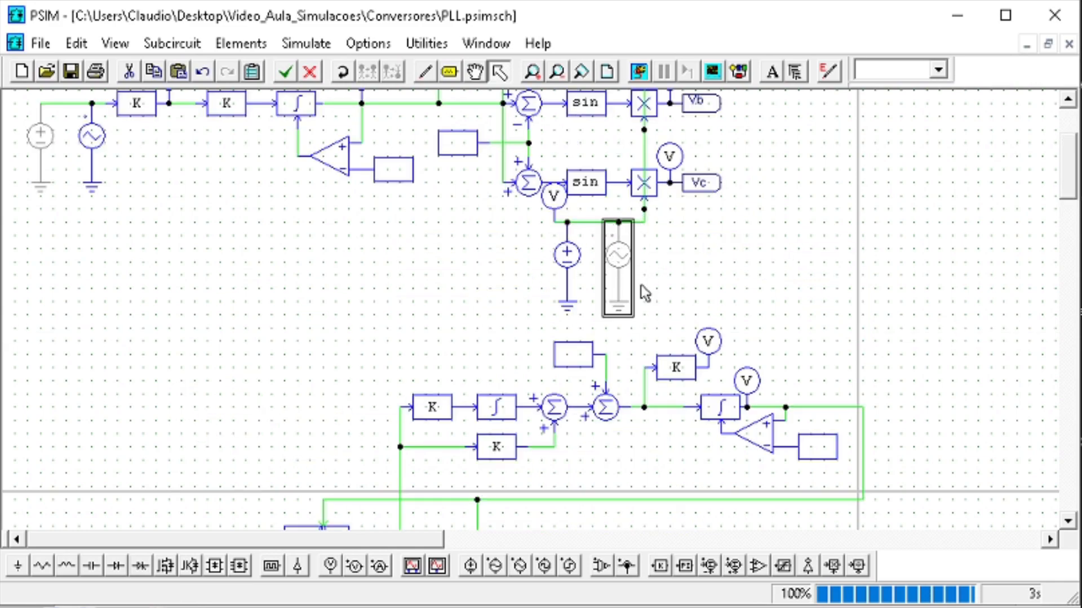
{"action": "right_click", "coordinate": [619, 249]}
{"action": "left_click", "coordinate": [692, 373]}
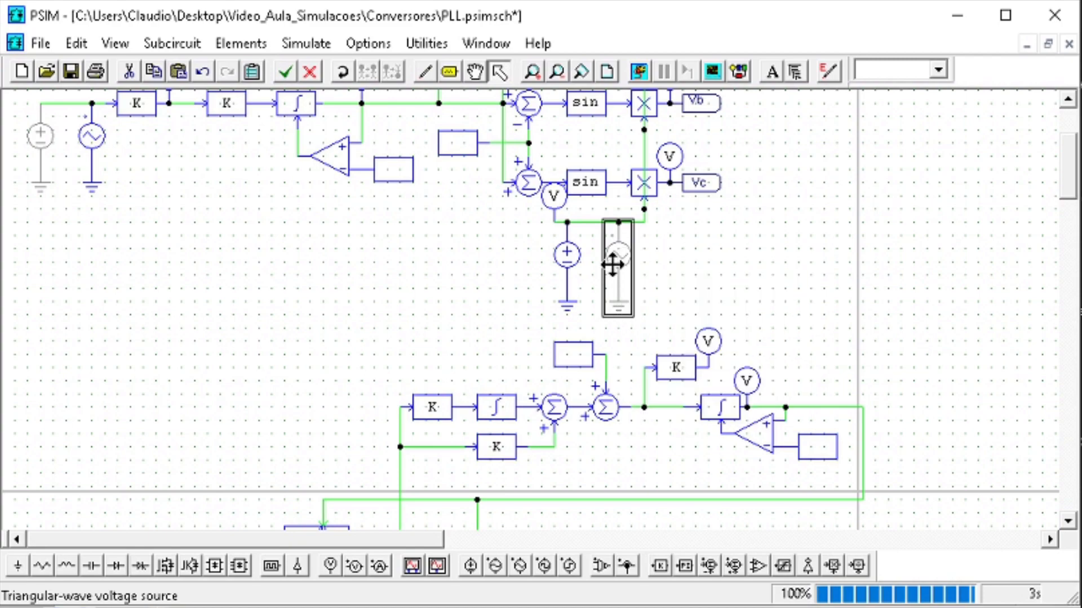
{"action": "right_click", "coordinate": [618, 262]}
{"action": "left_click", "coordinate": [673, 383]}
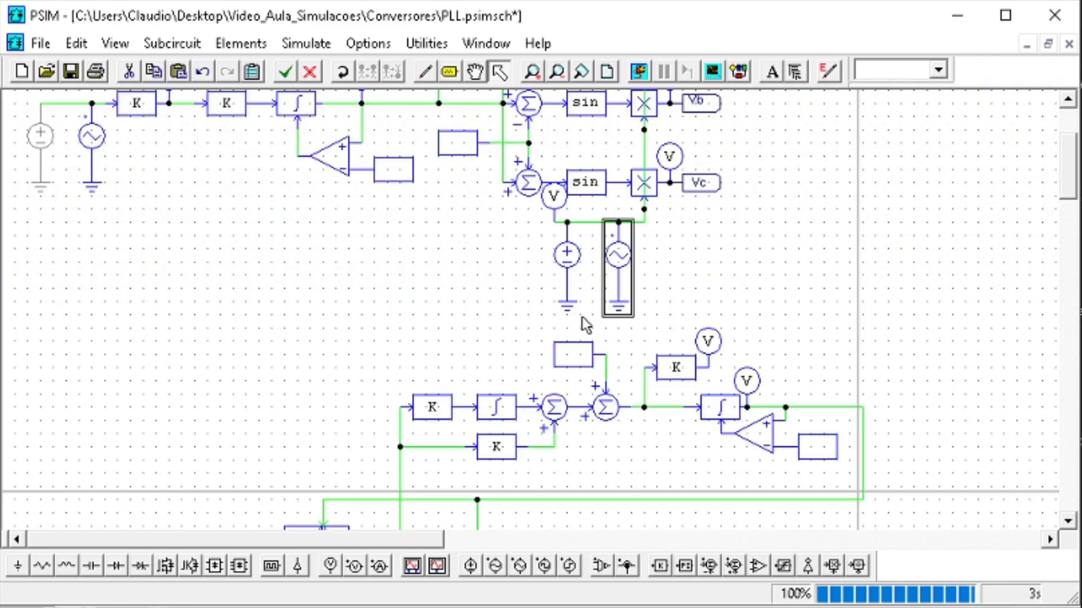
- Disable the DC source and its ground on the amplitude input, and shift the amplitude voltage probe slightly along the wire
{"action": "left_click", "coordinate": [580, 321]}
{"action": "left_click", "coordinate": [600, 325]}
{"action": "left_click_drag", "start_coordinate": [592, 318], "coordinate": [548, 216]}
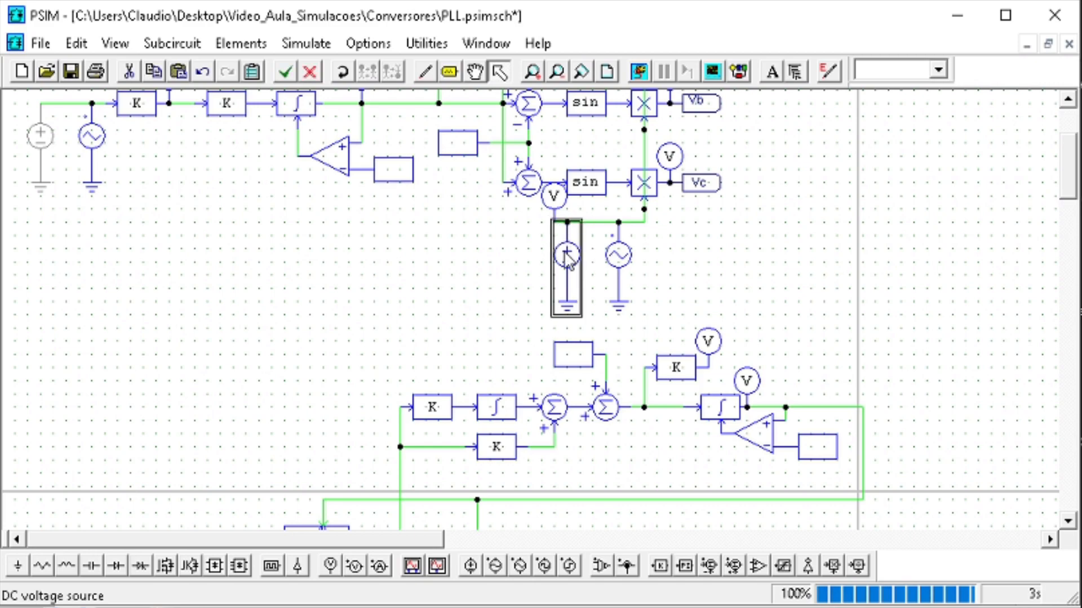
{"action": "right_click", "coordinate": [567, 230]}
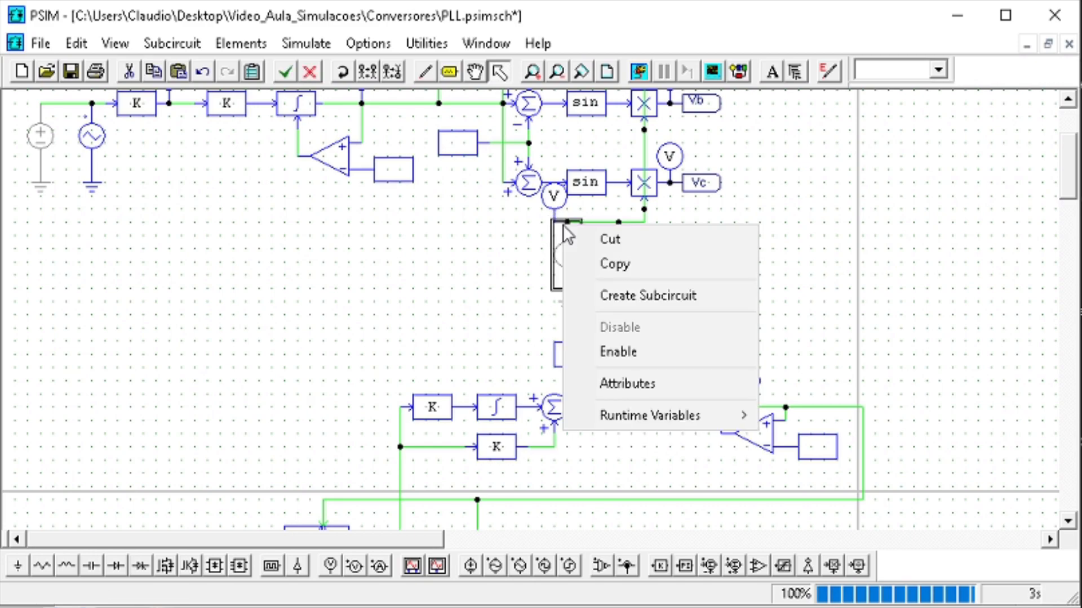
{"action": "left_click", "coordinate": [512, 251]}
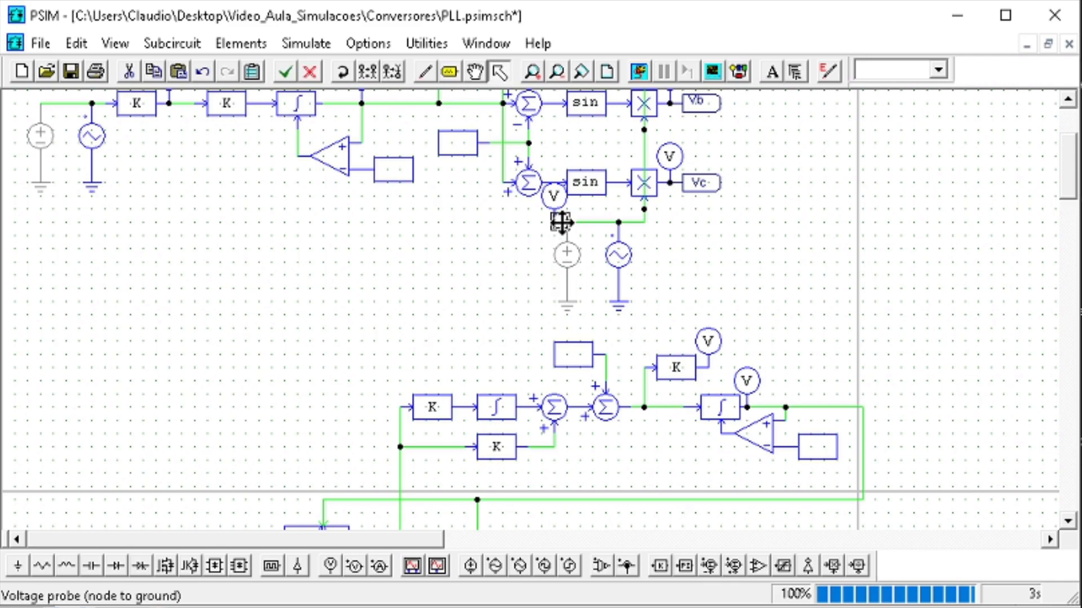
{"action": "left_click", "coordinate": [581, 201]}
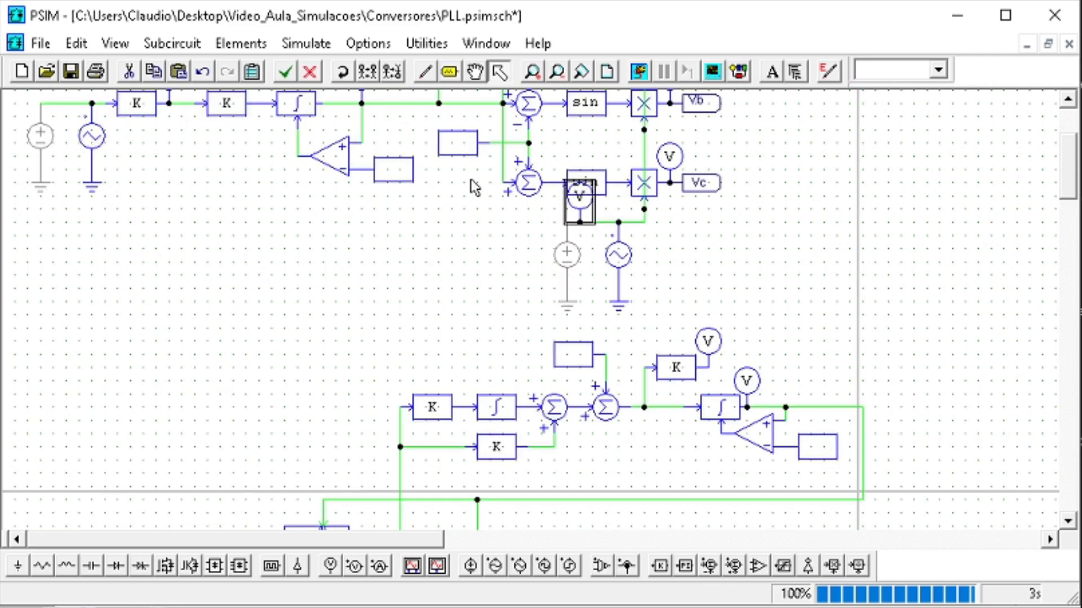
- Enable the DC voltage source feeding the reference generator's frequency input
{"action": "scroll", "coordinate": [201, 175], "scroll_direction": "up", "scroll_amount": 3}
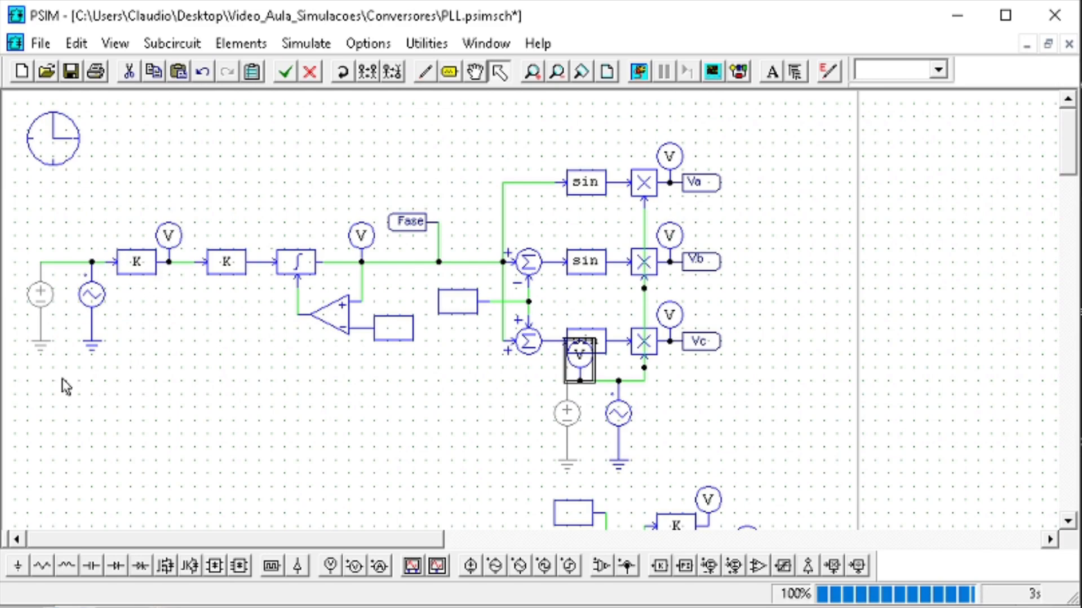
{"action": "left_click", "coordinate": [30, 273]}
{"action": "right_click", "coordinate": [29, 272]}
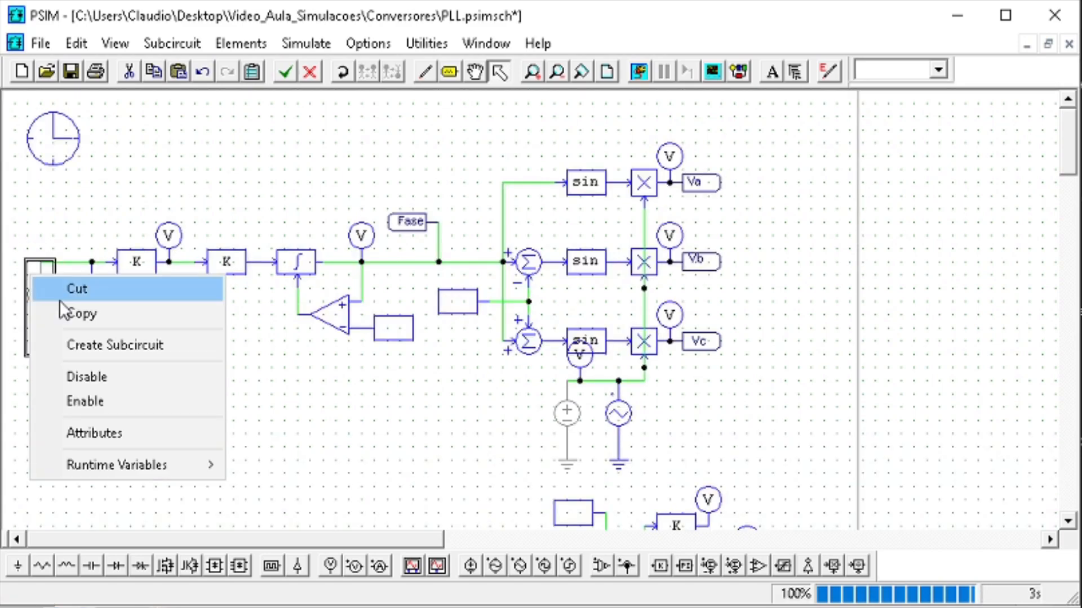
{"action": "left_click", "coordinate": [93, 406]}
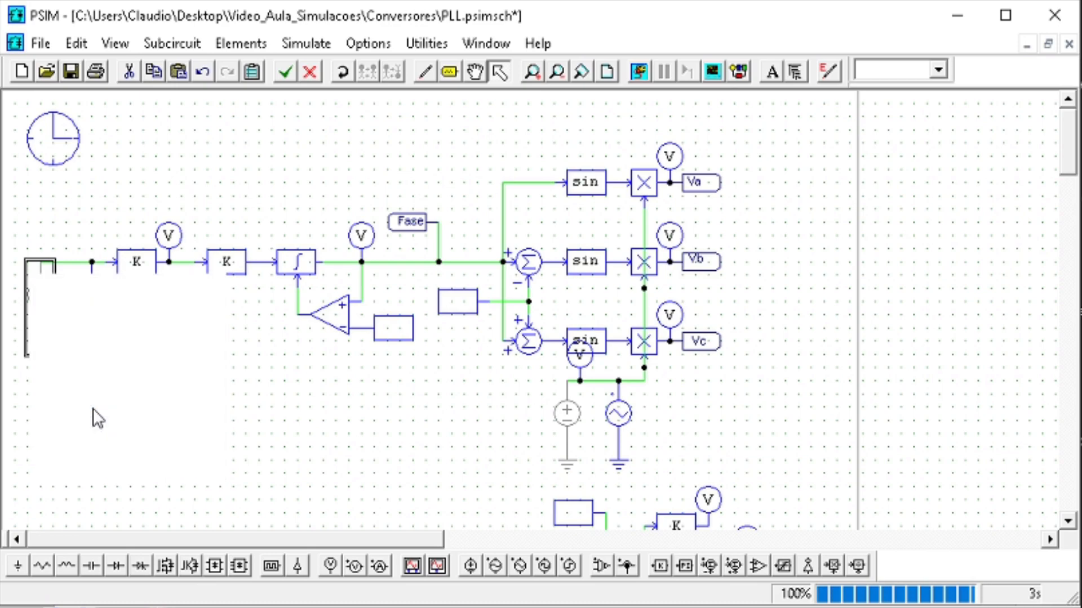
- Disable the wave source and its ground at the frequency input, beside the DC source
{"action": "left_click", "coordinate": [86, 290]}
{"action": "right_click", "coordinate": [85, 290]}
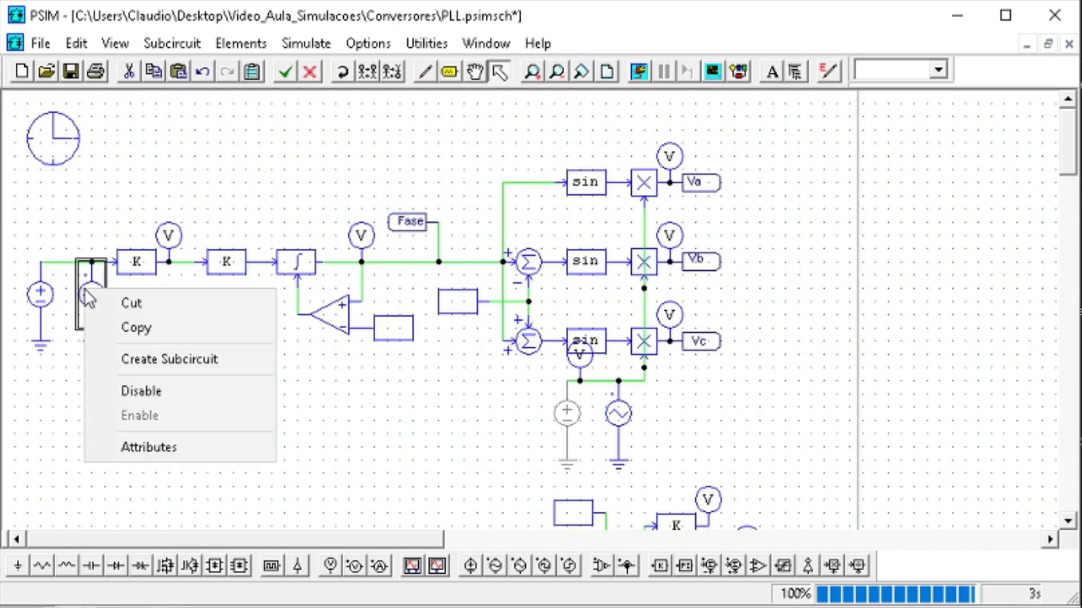
{"action": "left_click", "coordinate": [164, 391]}
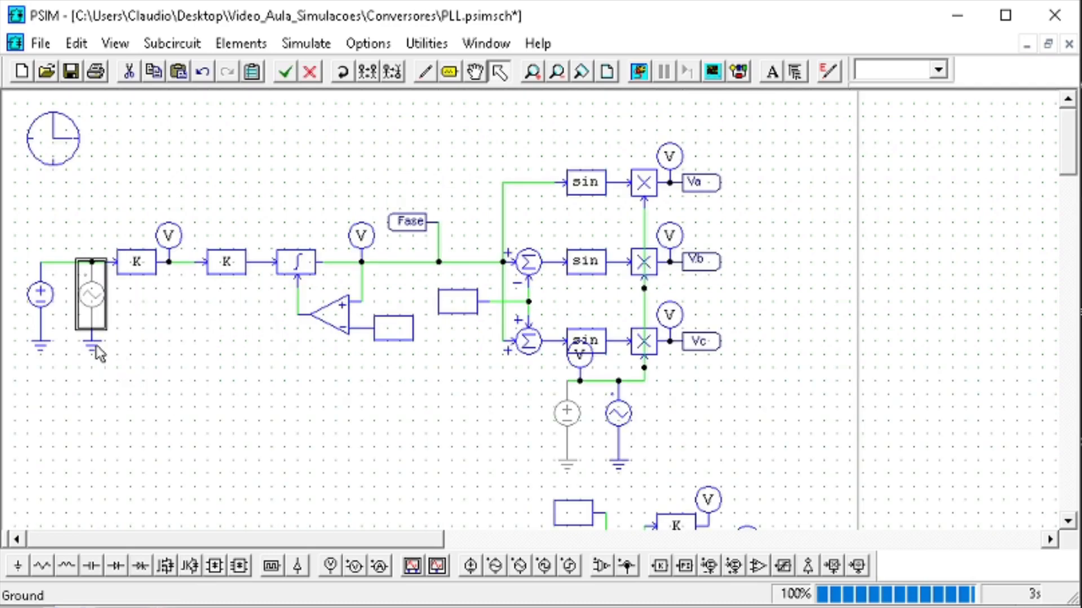
{"action": "right_click", "coordinate": [95, 346]}
{"action": "left_click", "coordinate": [171, 448]}
- Rerun the simulation and zoom in on the voltage waveforms between about 0.33 and 0.55 s
{"action": "scroll", "coordinate": [228, 407], "scroll_direction": "down", "scroll_amount": 5}
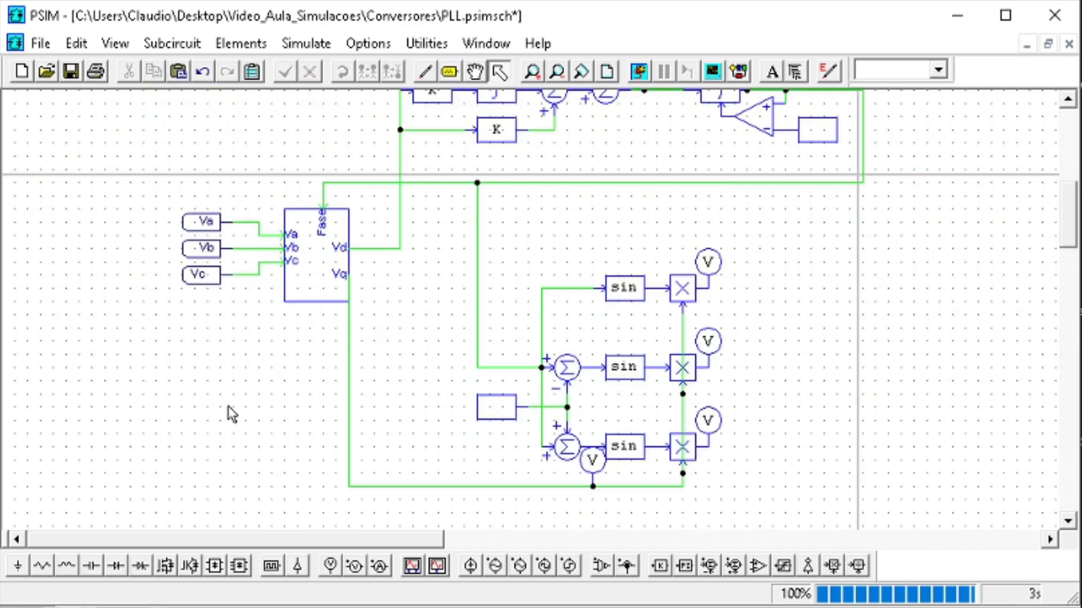
{"action": "left_click", "coordinate": [638, 71]}
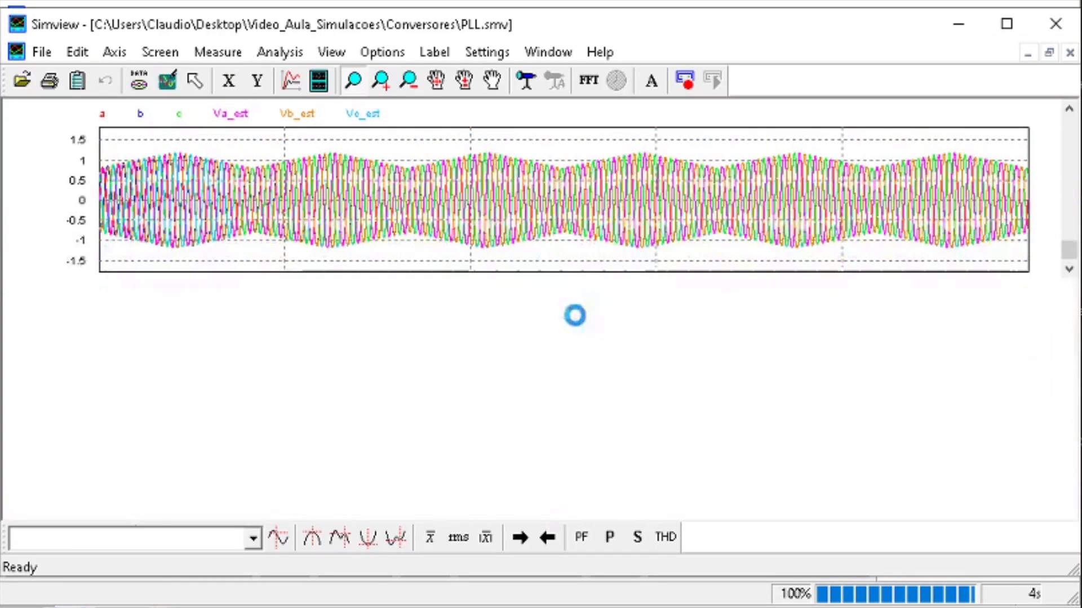
{"action": "left_click_drag", "start_coordinate": [603, 261], "coordinate": [399, 128]}
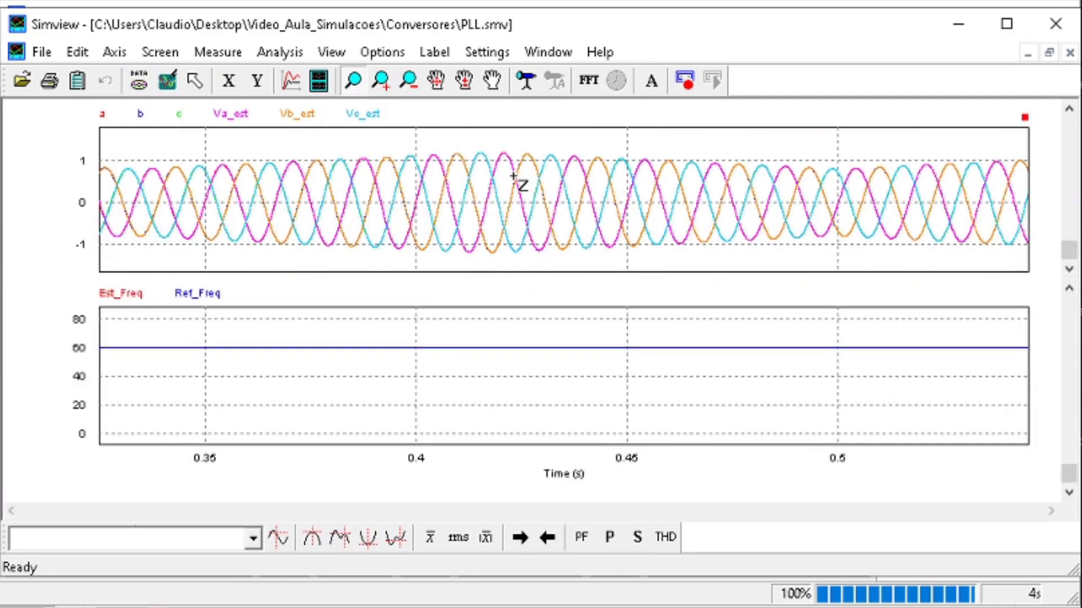
- Restore the full time range, replace Est_Freq and Ref_Freq with amplitude in the second plot, and return to the schematic
{"action": "left_click", "coordinate": [195, 81]}
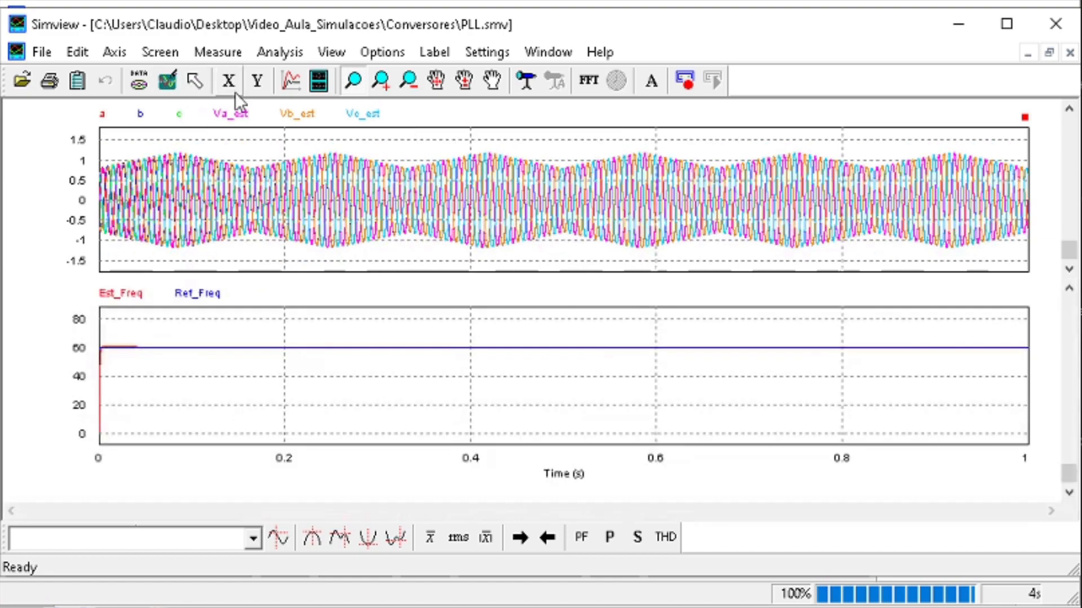
{"action": "double_click", "coordinate": [411, 369]}
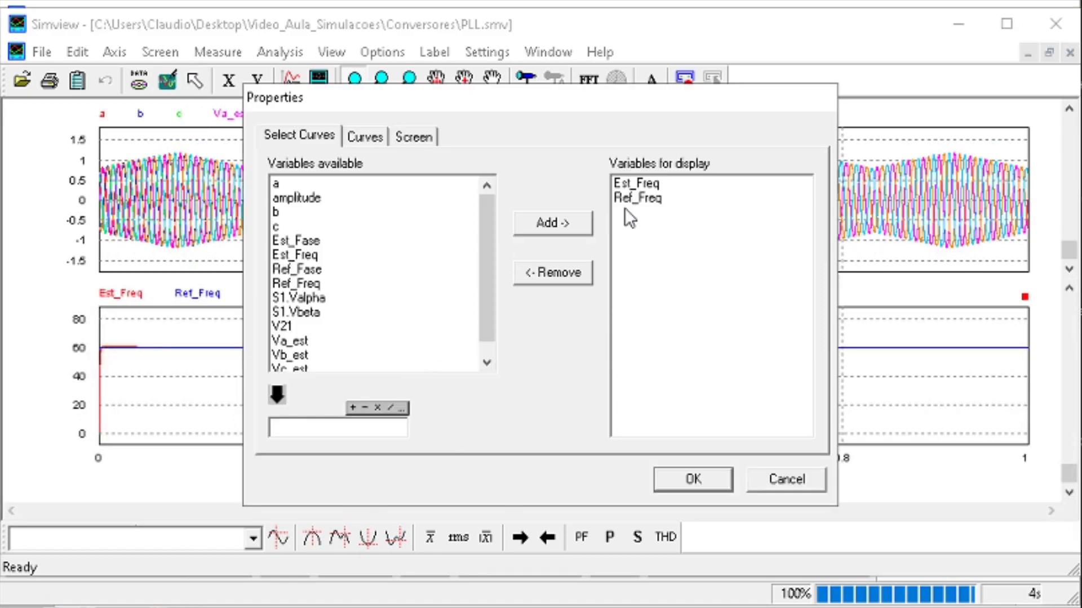
{"action": "left_click", "coordinate": [638, 198]}
{"action": "key", "text": "shift+Up"}
{"action": "left_click", "coordinate": [569, 275]}
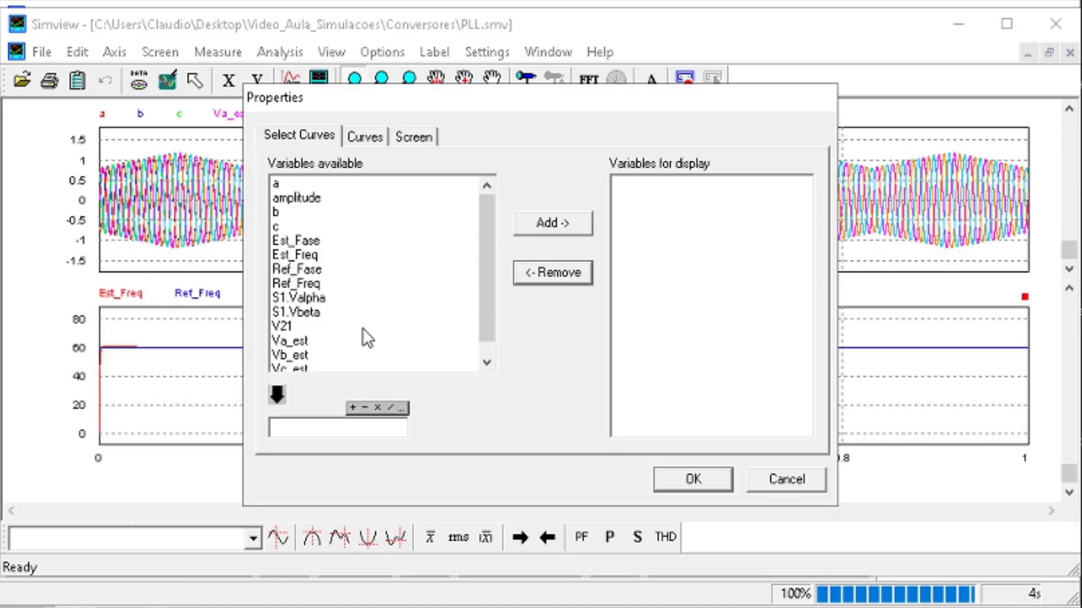
{"action": "scroll", "coordinate": [310, 307], "scroll_direction": "down", "scroll_amount": 1}
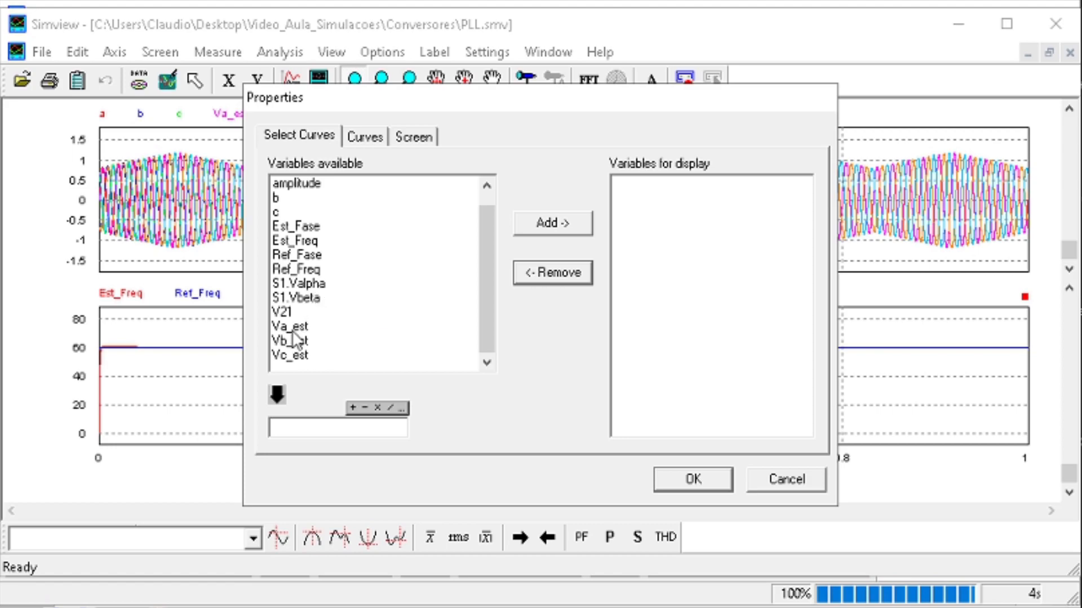
{"action": "scroll", "coordinate": [330, 311], "scroll_direction": "up", "scroll_amount": 1}
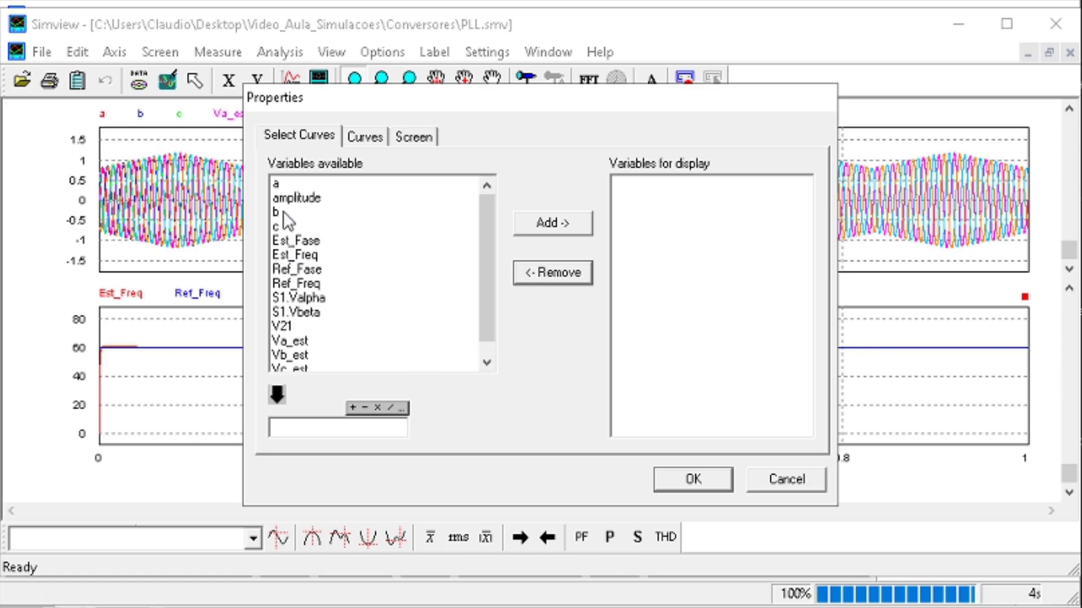
{"action": "left_click", "coordinate": [320, 201]}
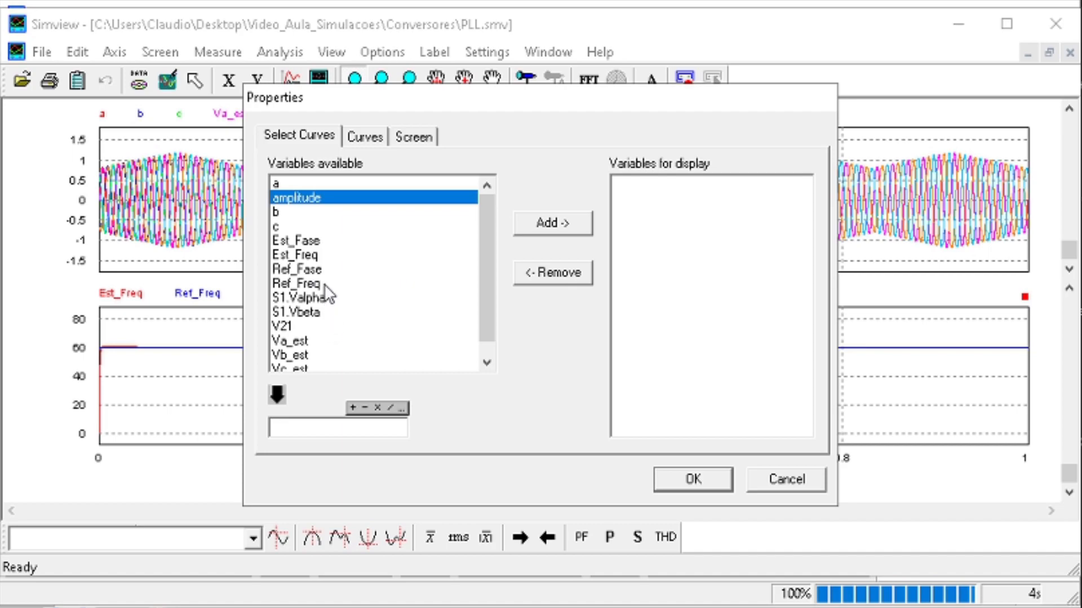
{"action": "scroll", "coordinate": [328, 293], "scroll_direction": "down", "scroll_amount": 1}
{"action": "left_click", "coordinate": [704, 482]}
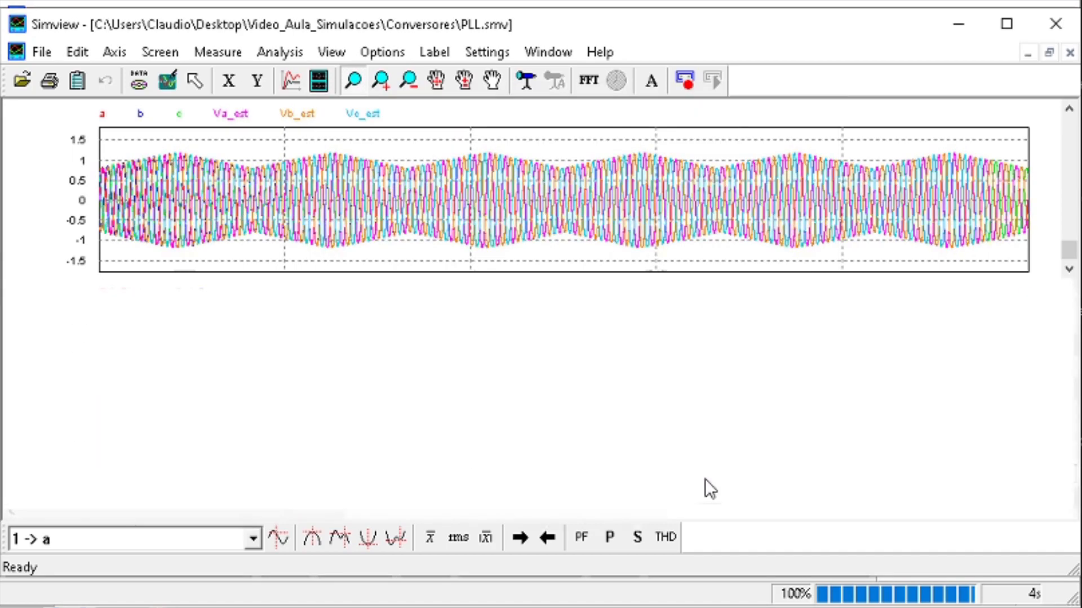
{"action": "left_click", "coordinate": [958, 25]}
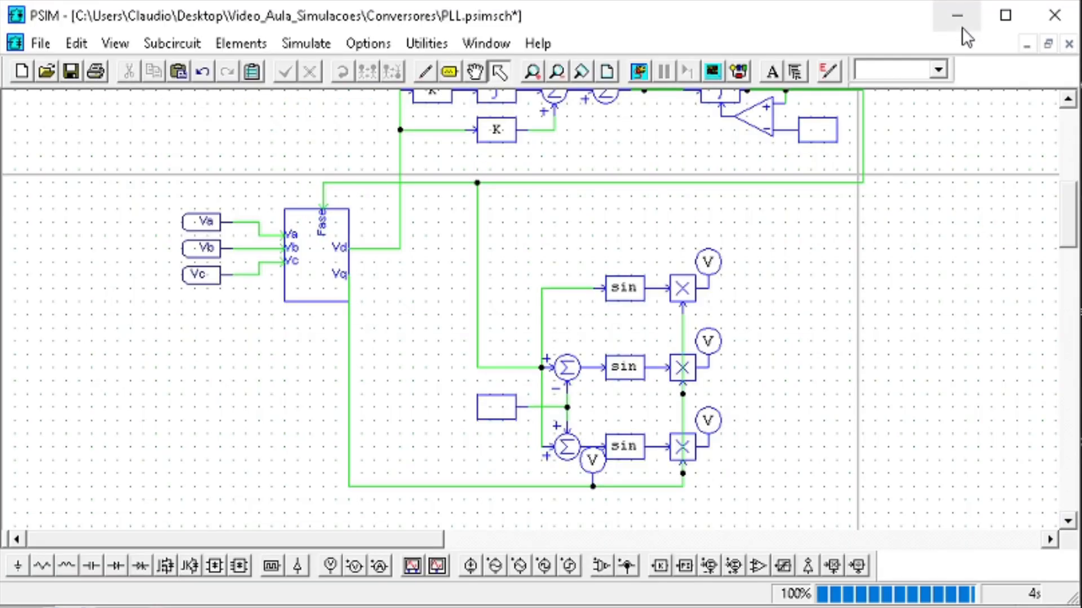
{"action": "left_click", "coordinate": [707, 262]}
{"action": "key", "text": "ctrl+v"}
{"action": "left_click", "coordinate": [426, 469]}
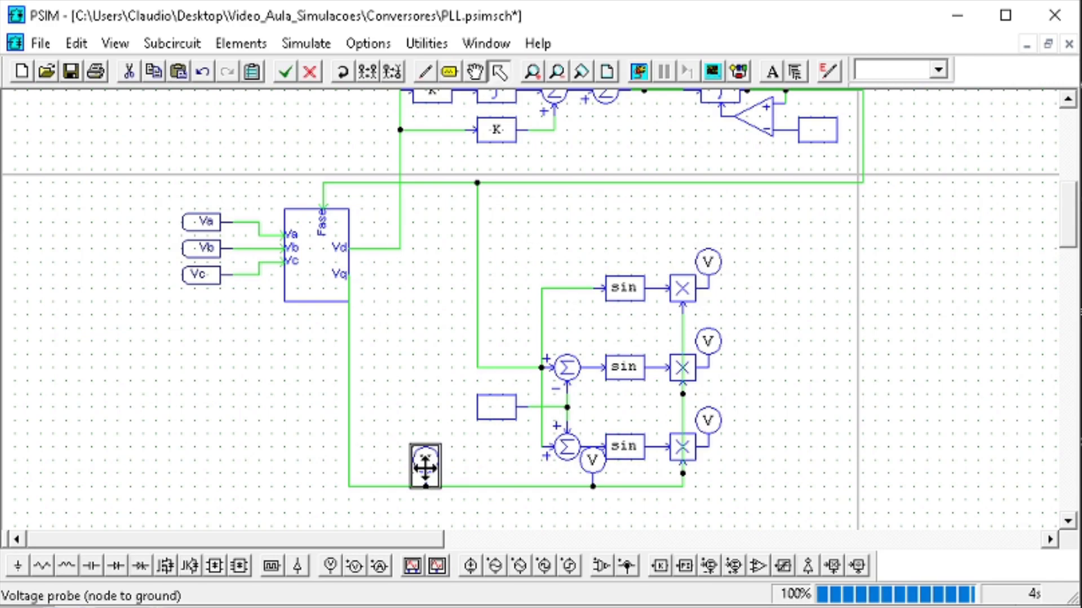
{"action": "left_click", "coordinate": [430, 461]}
{"action": "key", "text": "Delete"}
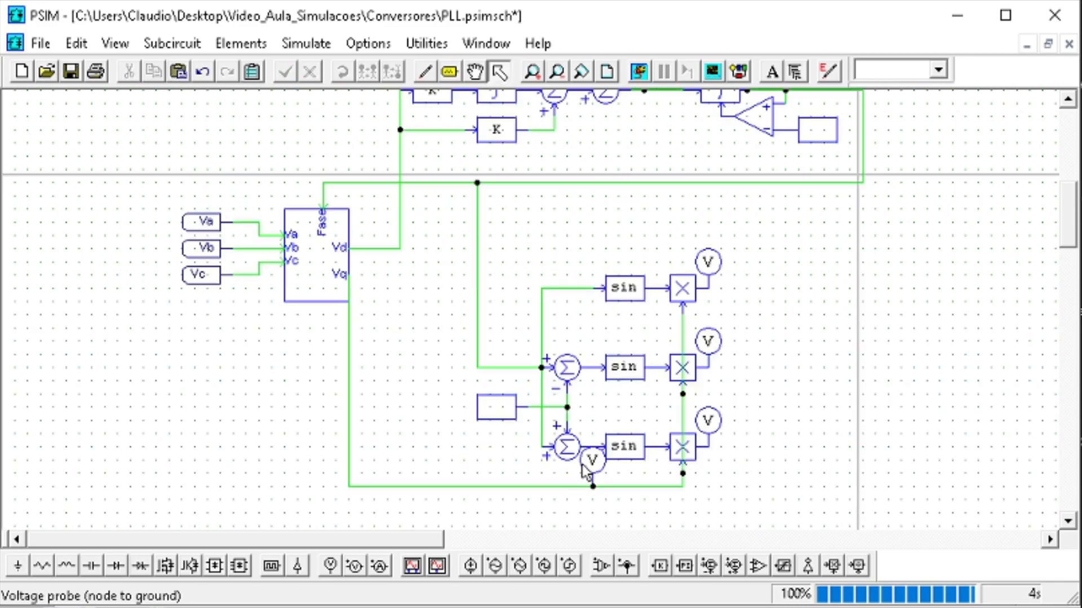
- Name the voltage probe on the transformation block's Vq output wire Vq and rerun the simulation
{"action": "double_click", "coordinate": [586, 470]}
{"action": "type", "text": "Vq"}
{"action": "left_click", "coordinate": [584, 158]}
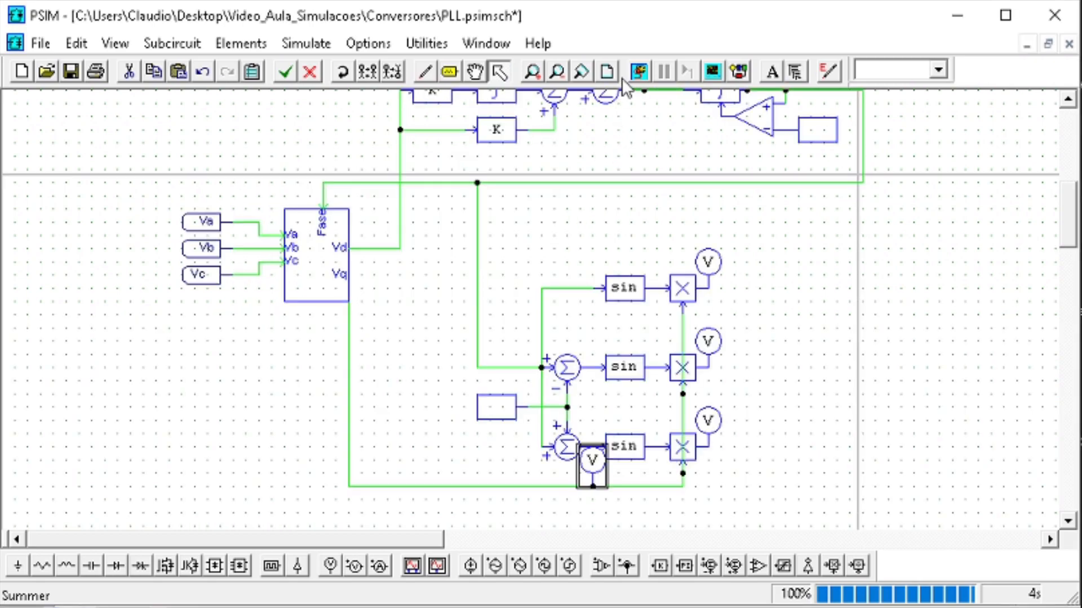
{"action": "left_click", "coordinate": [637, 72]}
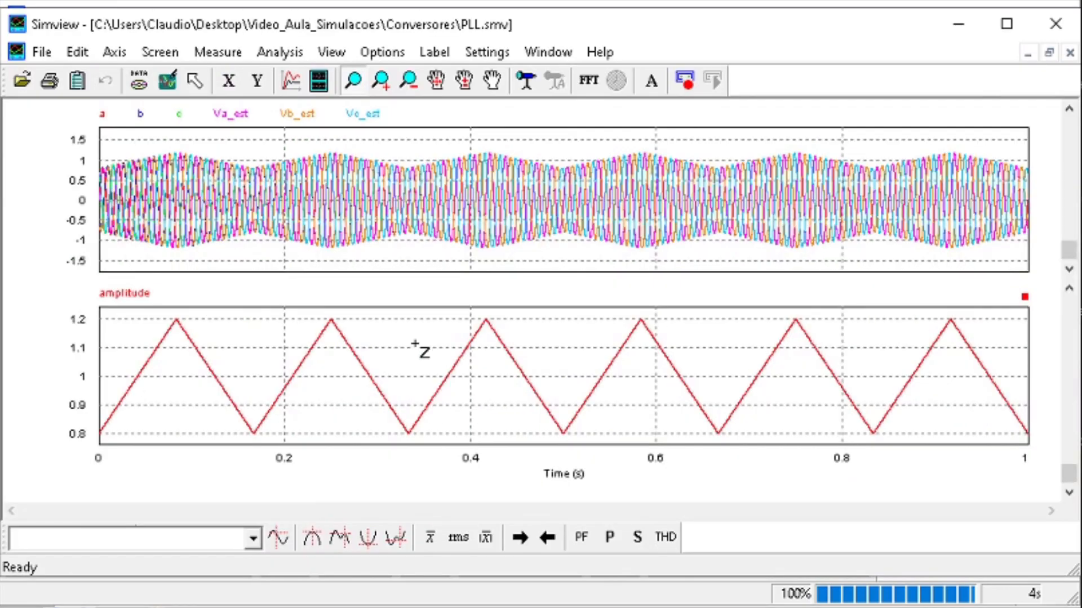
- Add the Vq curve to the plot that displays amplitude
{"action": "double_click", "coordinate": [415, 344]}
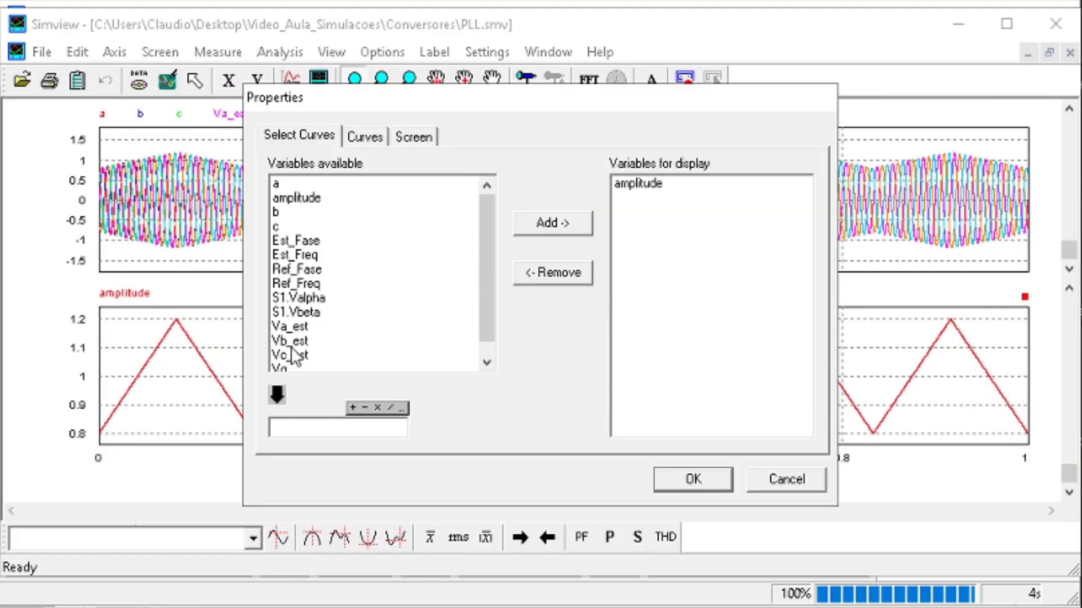
{"action": "left_click", "coordinate": [292, 365]}
{"action": "left_click", "coordinate": [550, 222]}
{"action": "left_click", "coordinate": [703, 480]}
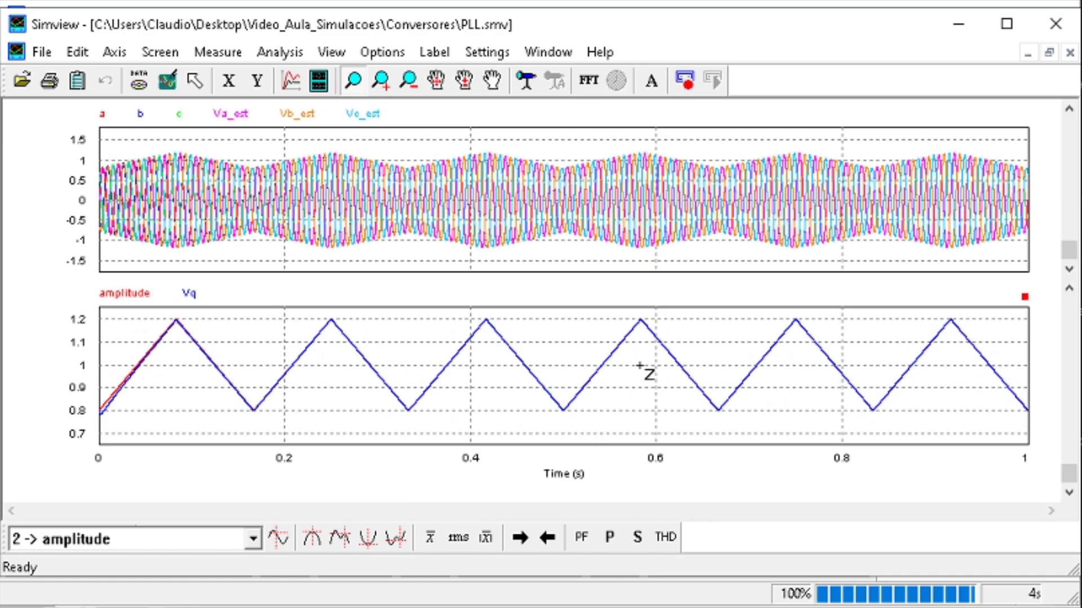
- Compare the envelope of the three-phase voltages with the amplitude and Vq curves, ending at the full time range
{"action": "left_click_drag", "start_coordinate": [959, 192], "coordinate": [147, 140]}
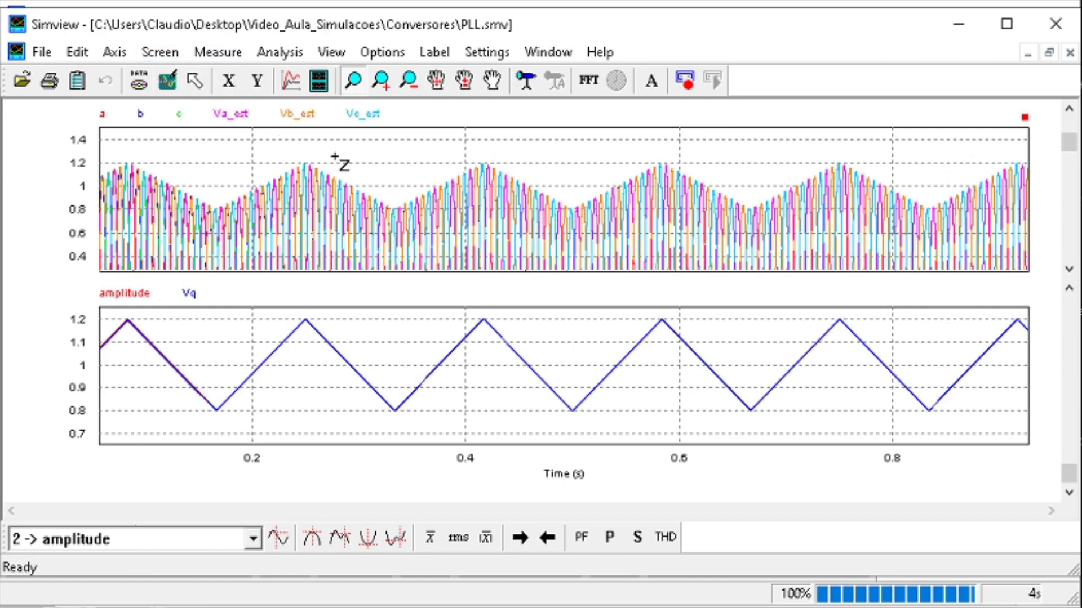
{"action": "left_click_drag", "start_coordinate": [953, 227], "coordinate": [135, 119]}
{"action": "left_click", "coordinate": [194, 81]}
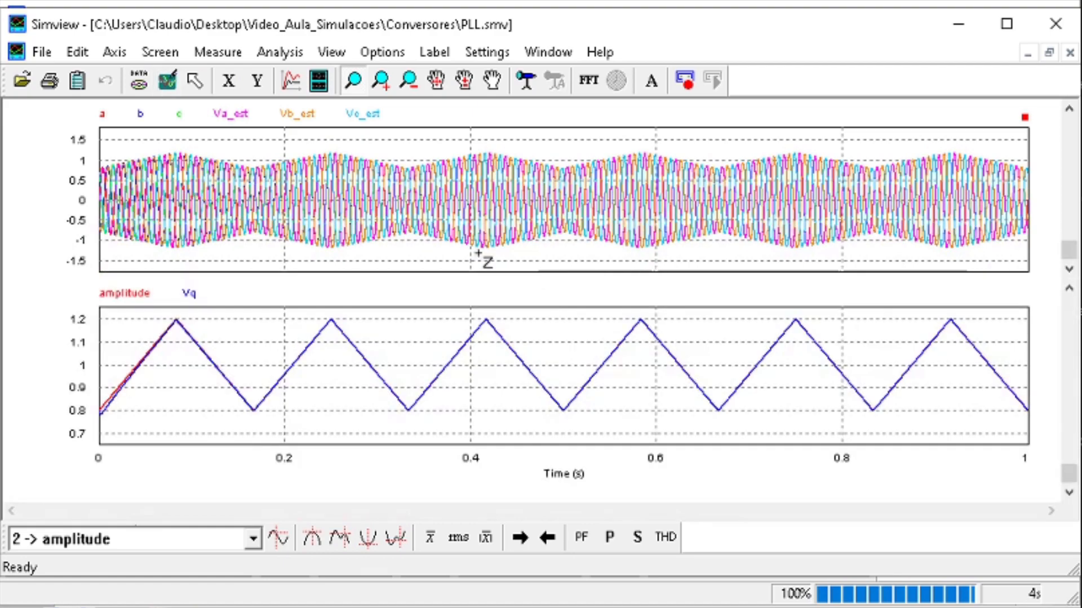
{"action": "mouse_move", "coordinate": [964, 445]}
{"action": "left_mouse_down"}
{"action": "mouse_move", "coordinate": [422, 357]}
{"action": "mouse_move", "coordinate": [52, 318]}
{"action": "left_mouse_up"}
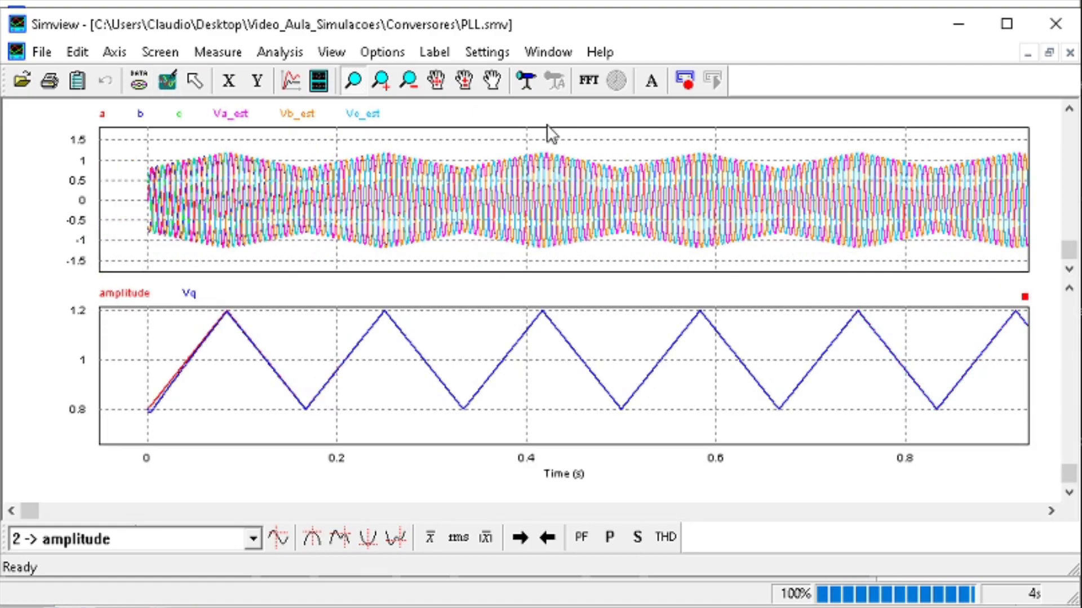
{"action": "left_click", "coordinate": [194, 80]}
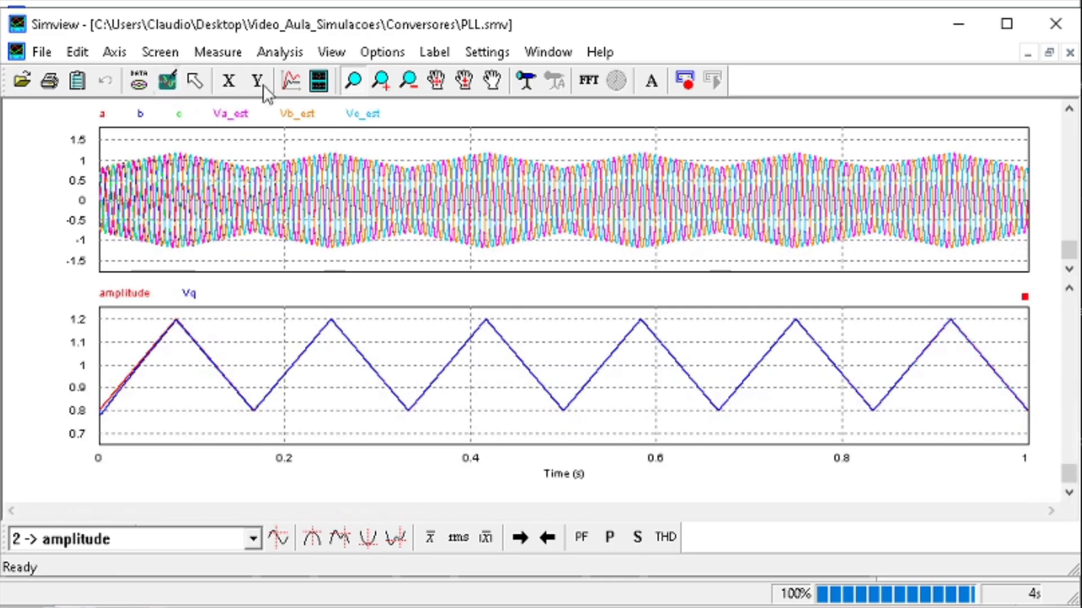
- Narrow the Simview window beside the schematic and shift the schematic so the voltage reconstruction circuit shows next to it
{"action": "left_click", "coordinate": [962, 26]}
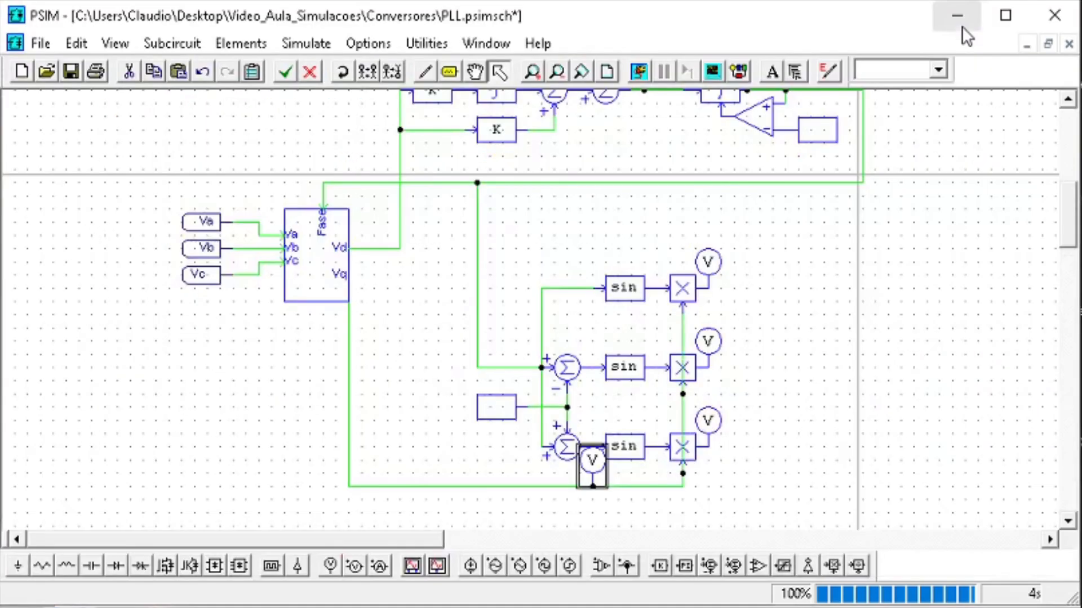
{"action": "left_click", "coordinate": [730, 605]}
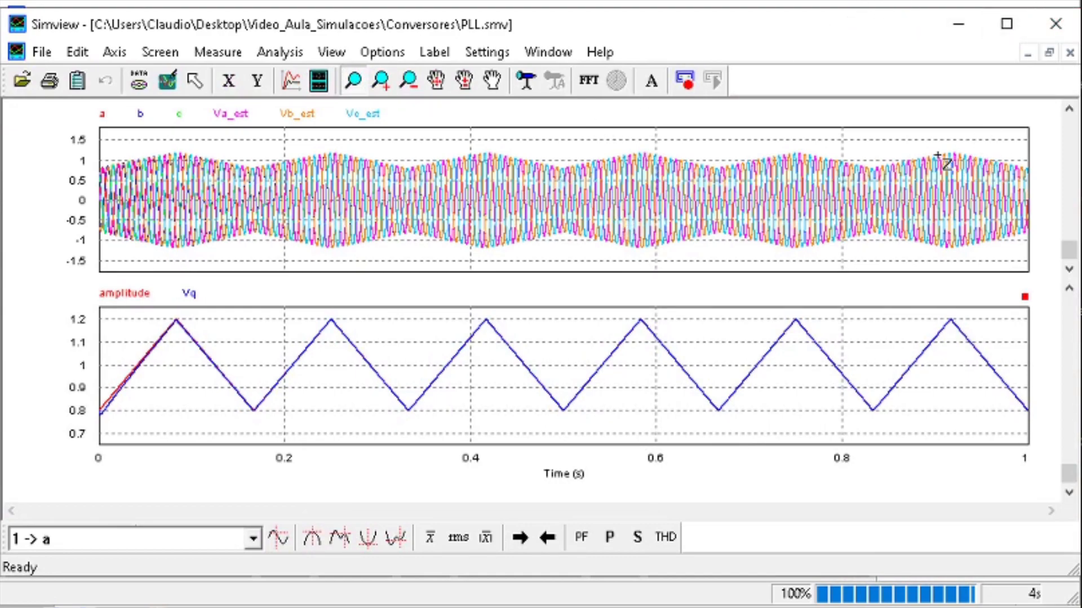
{"action": "left_click_drag", "start_coordinate": [3, 287], "coordinate": [656, 296]}
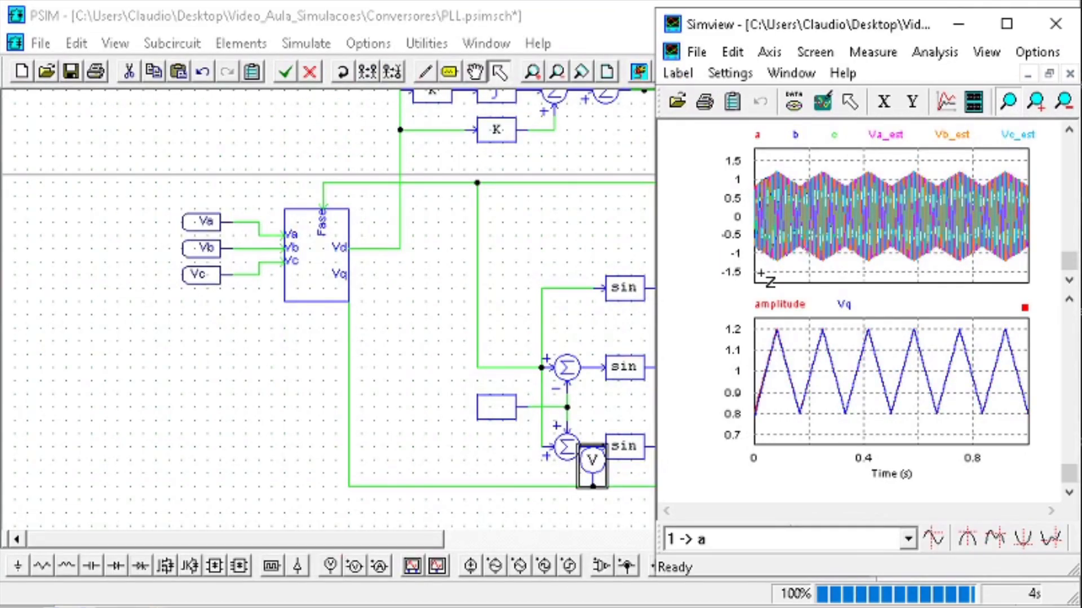
{"action": "left_click", "coordinate": [561, 260]}
{"action": "left_click", "coordinate": [667, 604]}
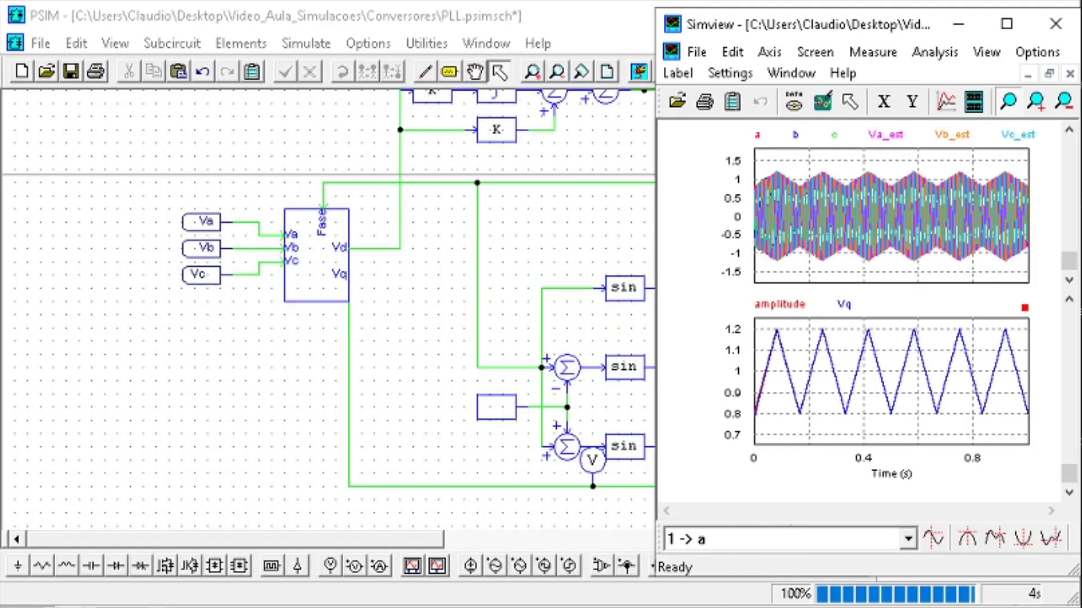
{"action": "left_click_drag", "start_coordinate": [423, 534], "coordinate": [487, 536]}
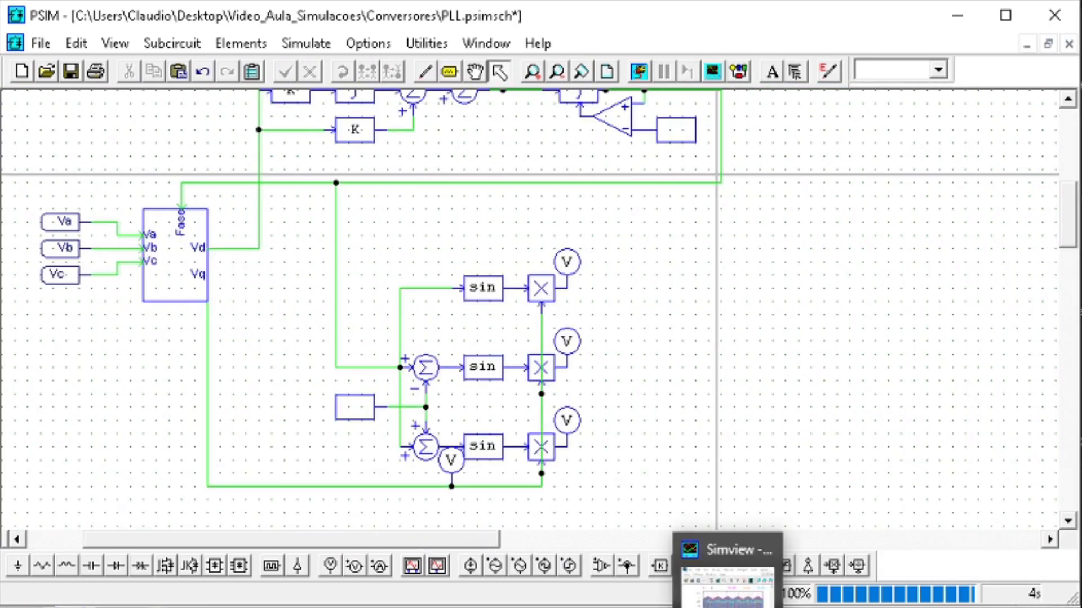
{"action": "left_click", "coordinate": [775, 571]}
{"action": "left_click_drag", "start_coordinate": [850, 32], "coordinate": [846, 34]}
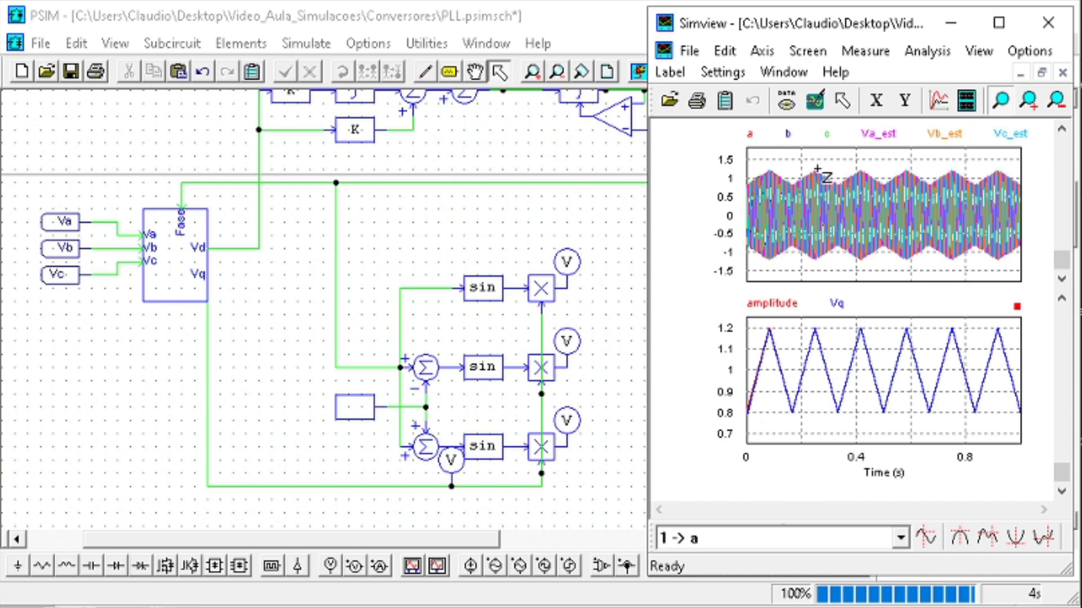
- Add a third plot with Est_Fase and Ref_Fase, and zoom all plots to about 0 to 0.36 s
{"action": "left_click_drag", "start_coordinate": [863, 271], "coordinate": [751, 157]}
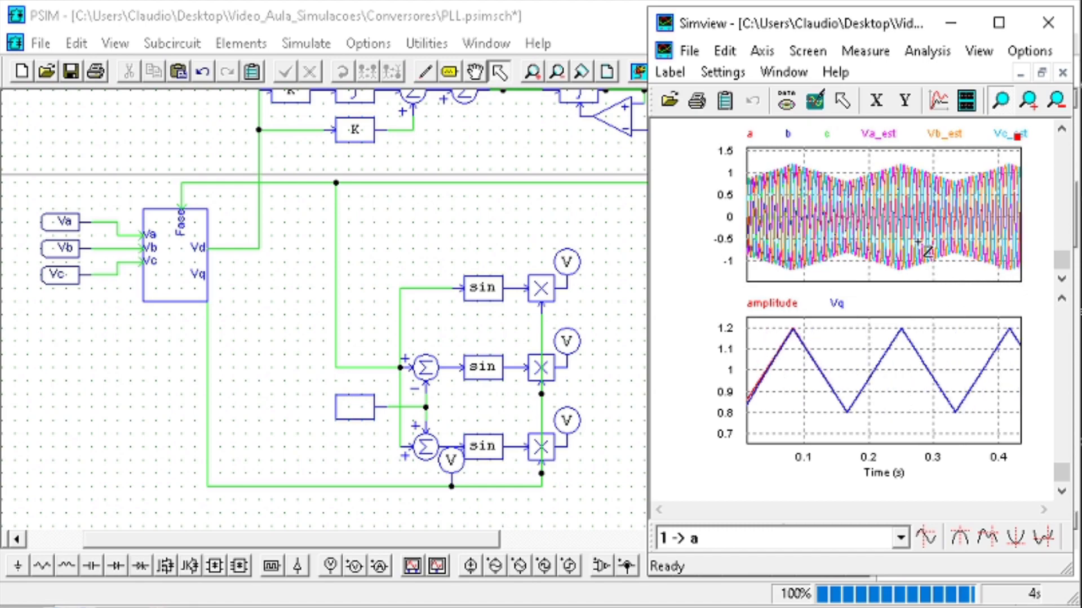
{"action": "left_click", "coordinate": [966, 100]}
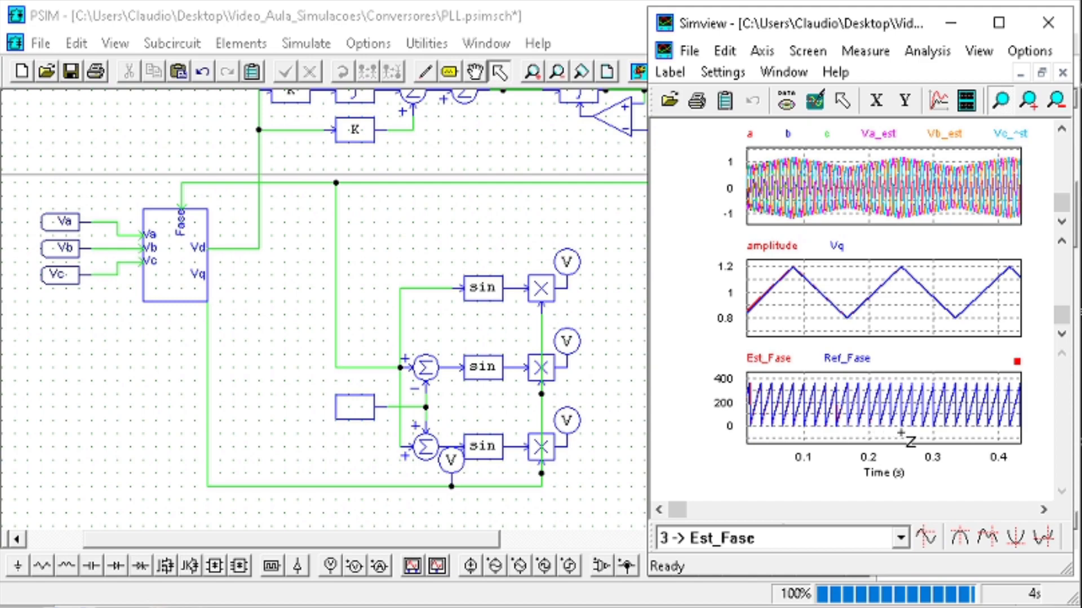
{"action": "left_click_drag", "start_coordinate": [901, 433], "coordinate": [734, 360]}
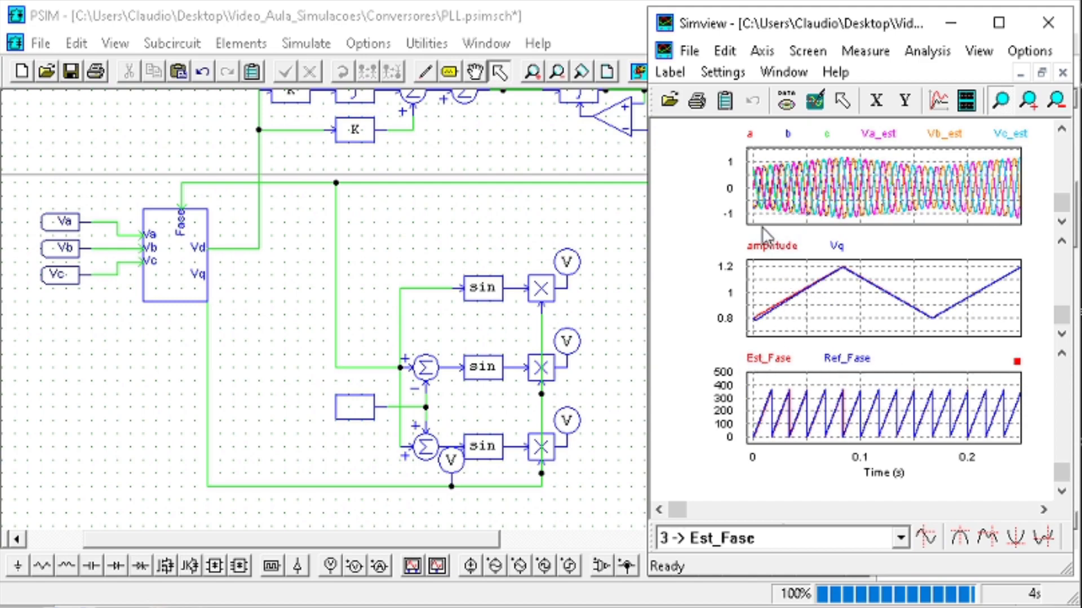
{"action": "left_click_drag", "start_coordinate": [755, 212], "coordinate": [1016, 162]}
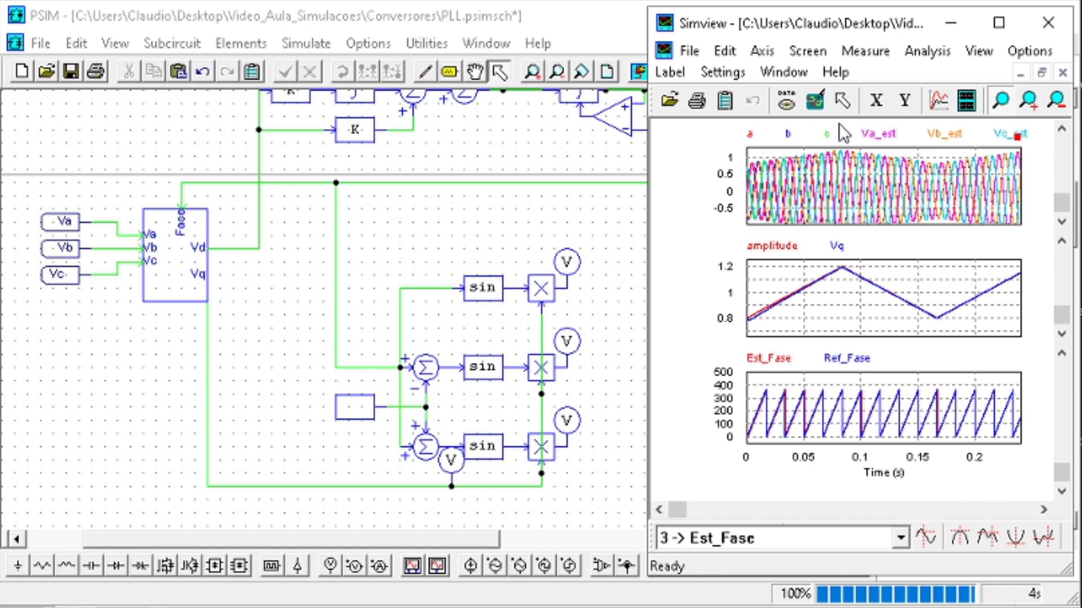
{"action": "left_click", "coordinate": [816, 103]}
{"action": "left_click_drag", "start_coordinate": [846, 220], "coordinate": [745, 152]}
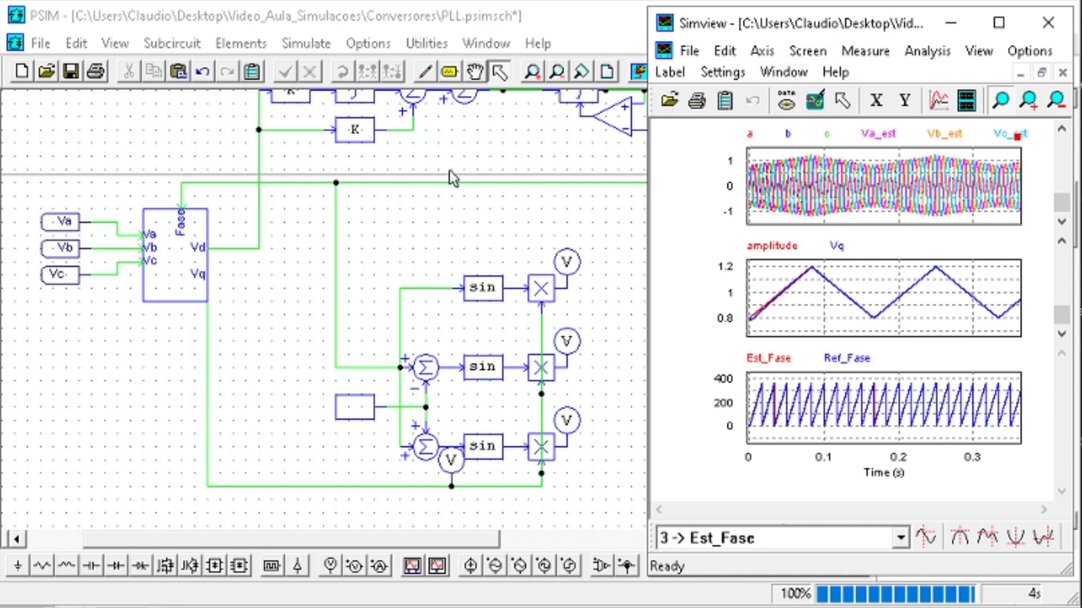
- Zoom out the PSIM schematic to view the PLL loop and the voltage reconstruction circuit together
{"action": "left_click", "coordinate": [75, 43]}
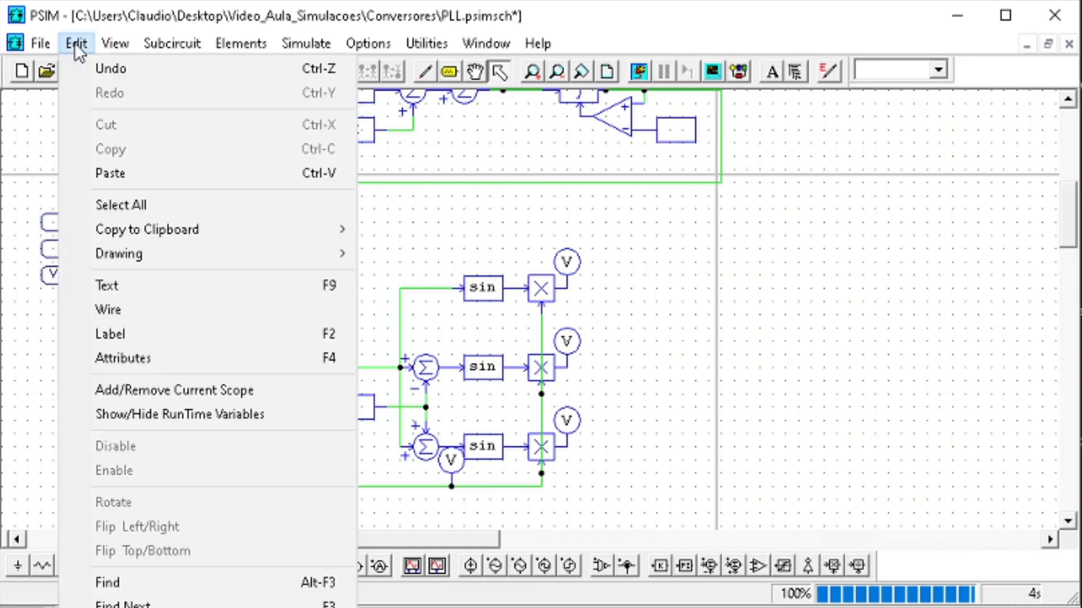
{"action": "left_click", "coordinate": [75, 43]}
{"action": "left_click", "coordinate": [731, 607]}
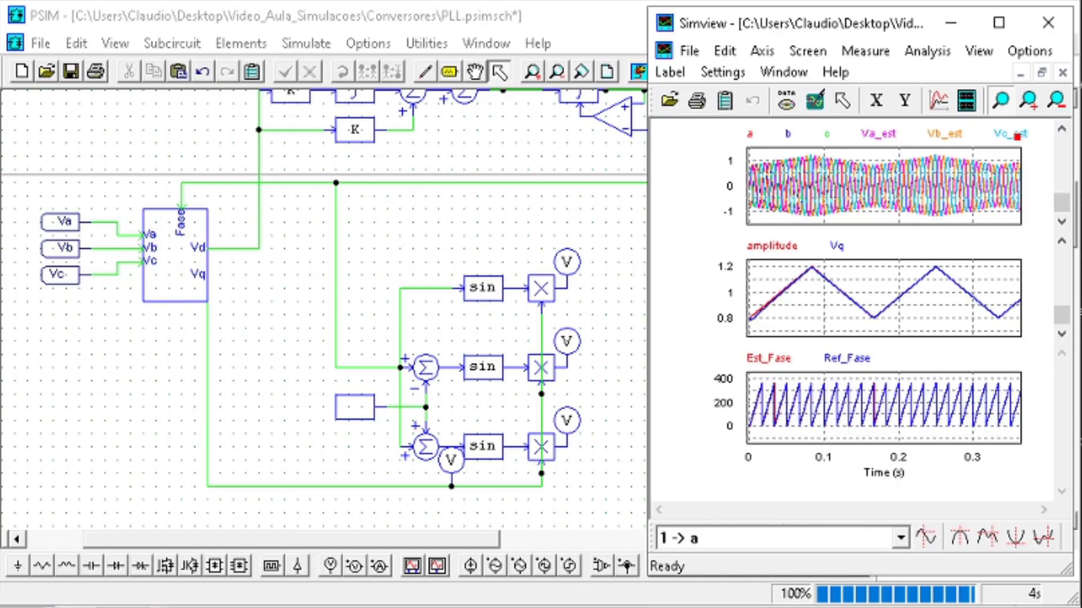
{"action": "left_click", "coordinate": [115, 43]}
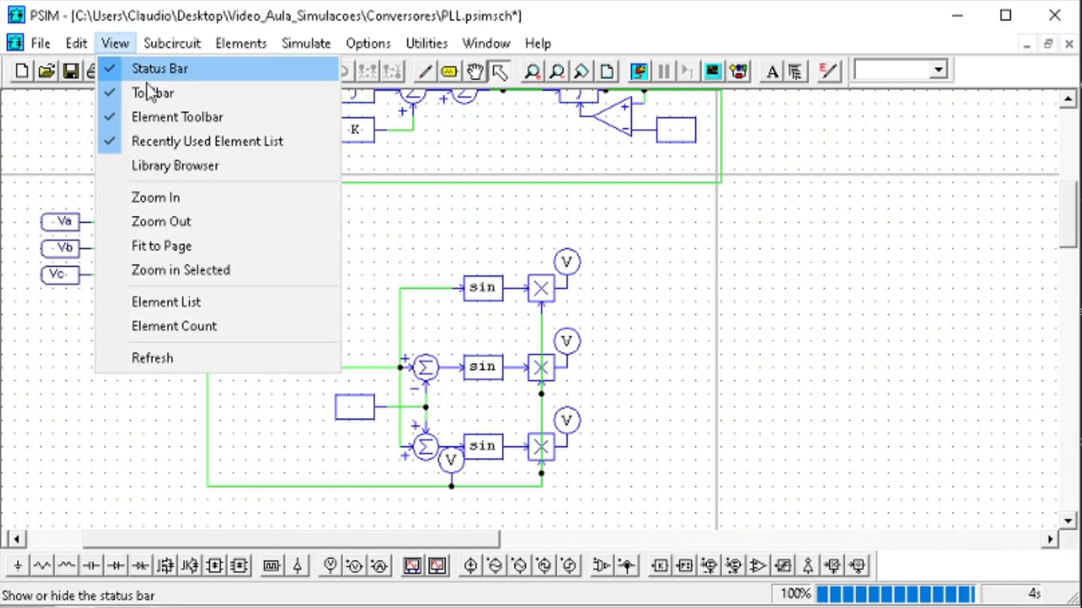
{"action": "left_click", "coordinate": [170, 217]}
{"action": "scroll", "coordinate": [667, 399], "scroll_direction": "up", "scroll_amount": 3}
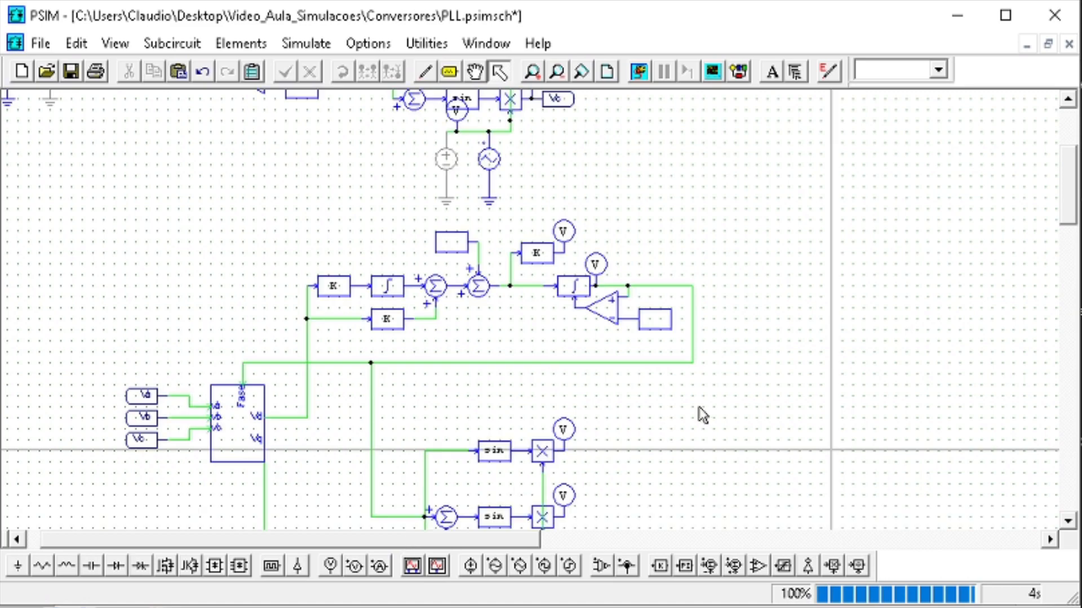
{"action": "scroll", "coordinate": [702, 407], "scroll_direction": "down", "scroll_amount": 3}
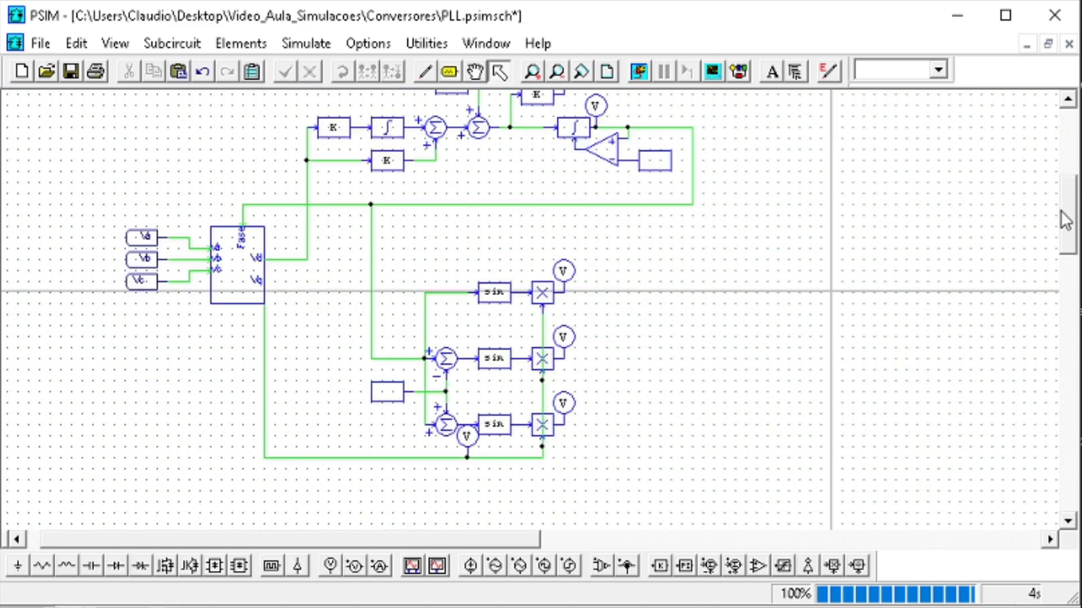
{"action": "left_click_drag", "start_coordinate": [1066, 220], "coordinate": [1064, 207]}
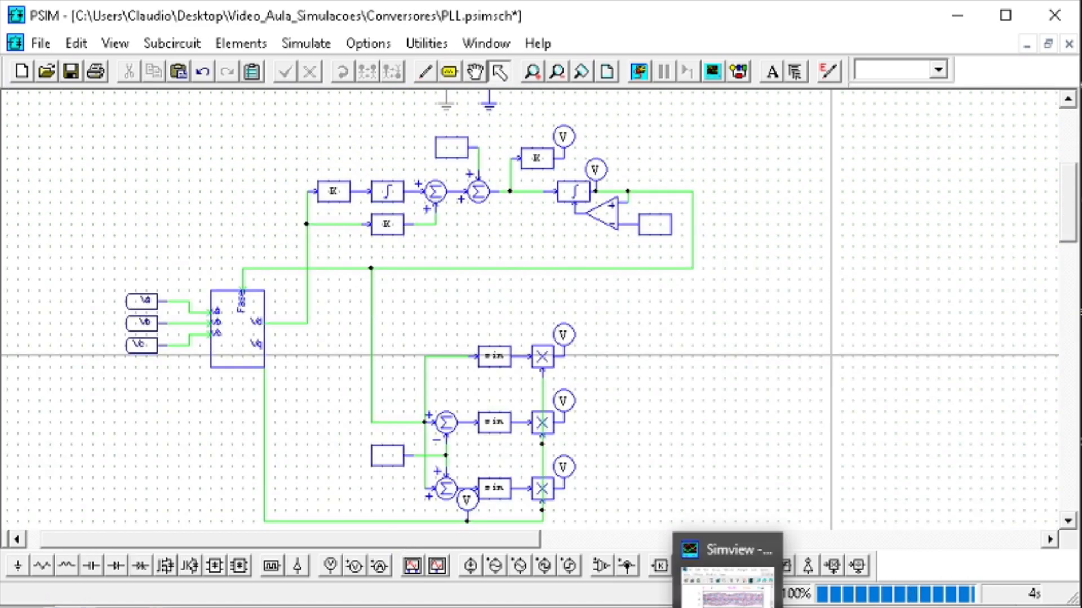
- Shift the whole PLL and voltage reconstruction circuit within the schematic so it fits fully beside the Simview window, and align that window next to it
{"action": "left_click_drag", "start_coordinate": [840, 26], "coordinate": [842, 43]}
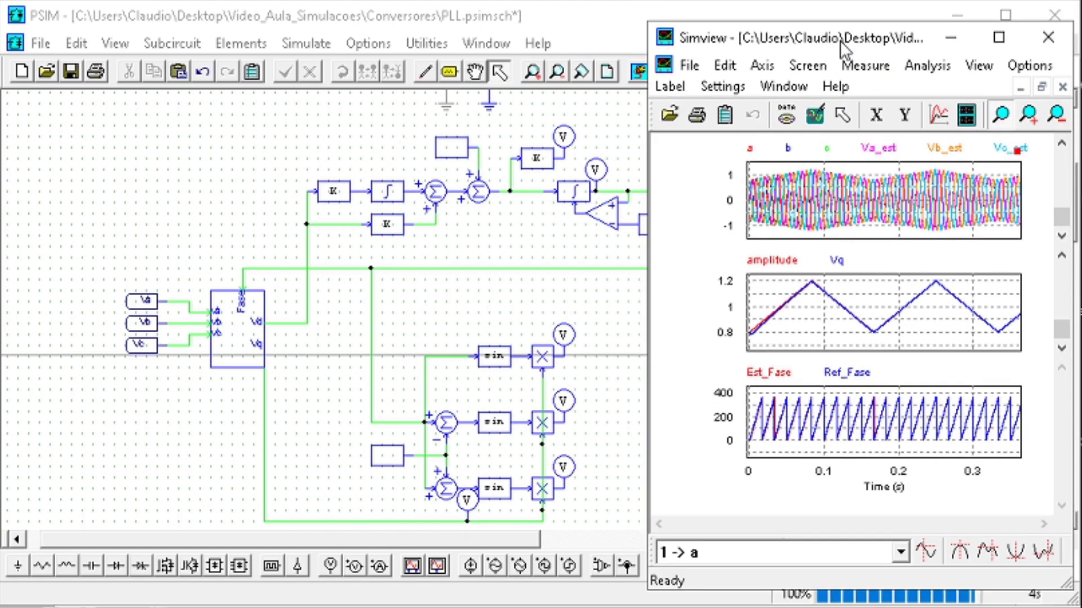
{"action": "left_click", "coordinate": [617, 370]}
{"action": "left_click", "coordinate": [740, 534]}
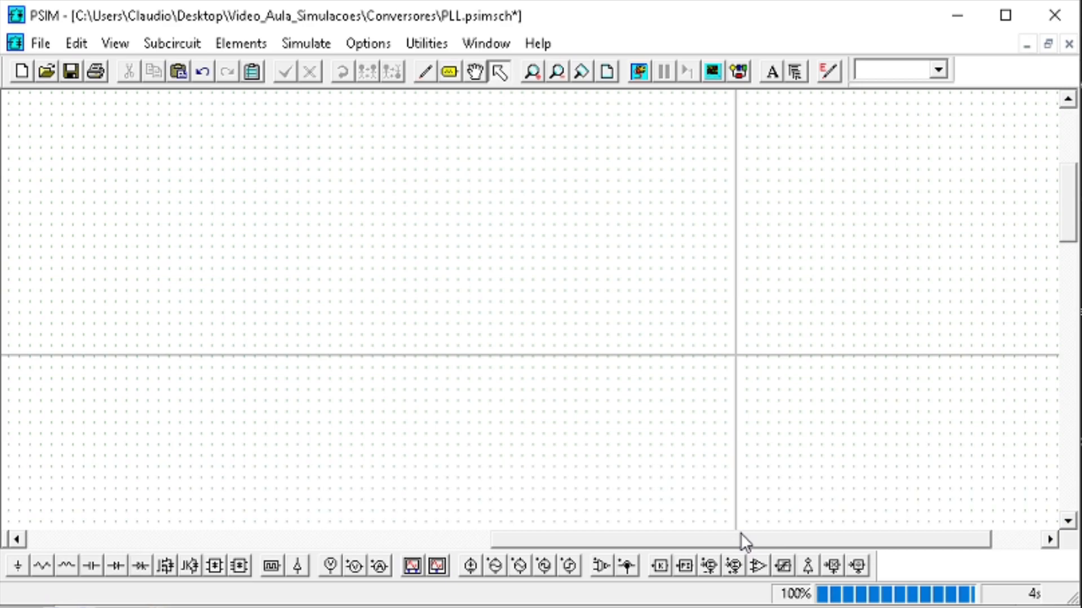
{"action": "left_click_drag", "start_coordinate": [734, 535], "coordinate": [273, 555]}
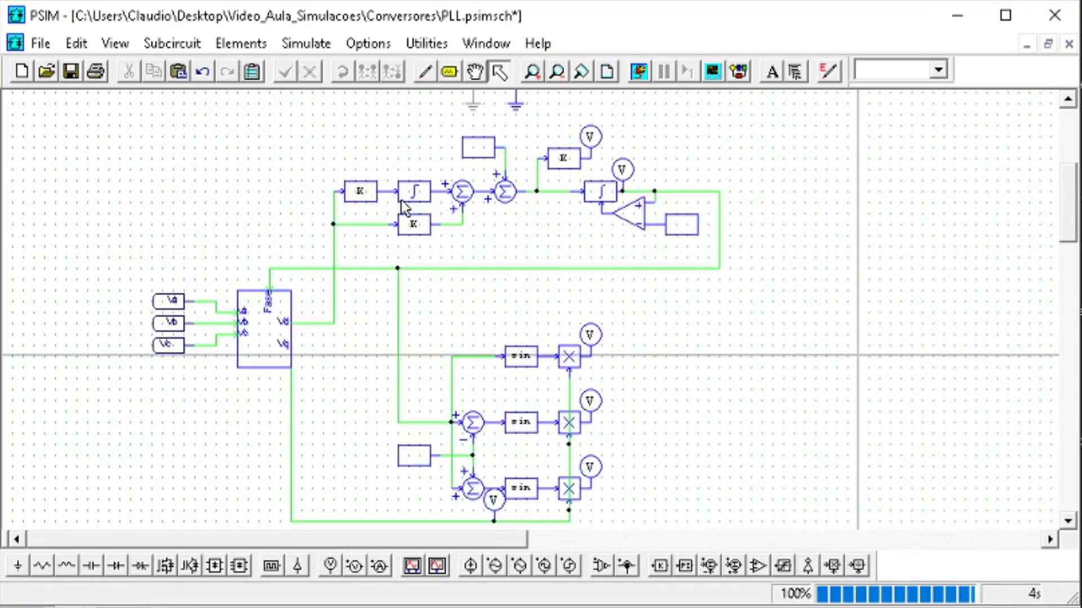
{"action": "left_click_drag", "start_coordinate": [720, 512], "coordinate": [388, 177]}
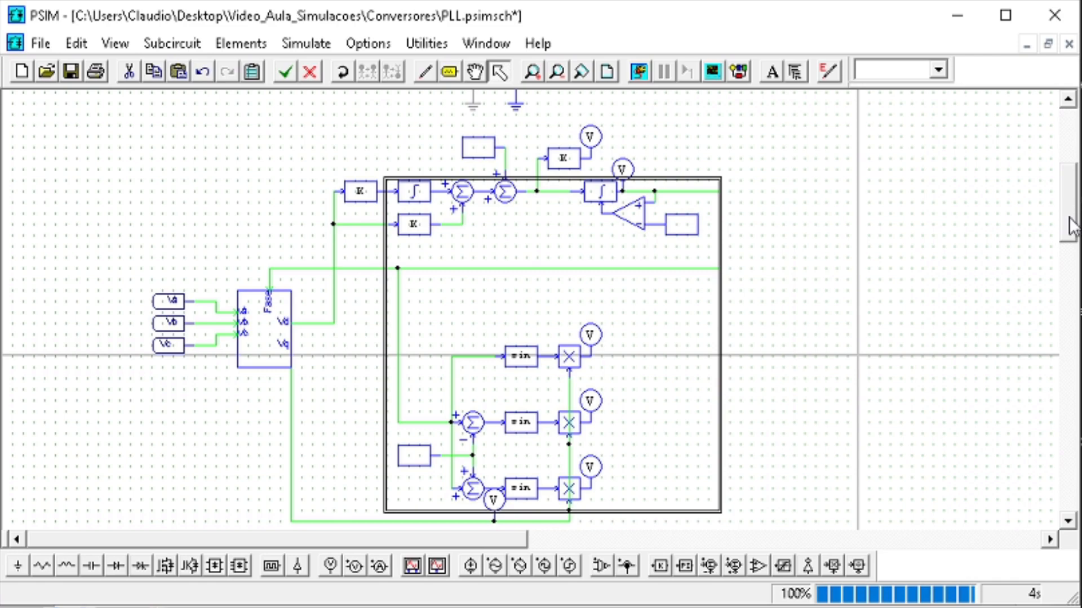
{"action": "left_click_drag", "start_coordinate": [1071, 225], "coordinate": [1070, 234]}
{"action": "left_click_drag", "start_coordinate": [794, 512], "coordinate": [150, 109]}
{"action": "left_click_drag", "start_coordinate": [569, 323], "coordinate": [474, 336]}
{"action": "left_click", "coordinate": [775, 389]}
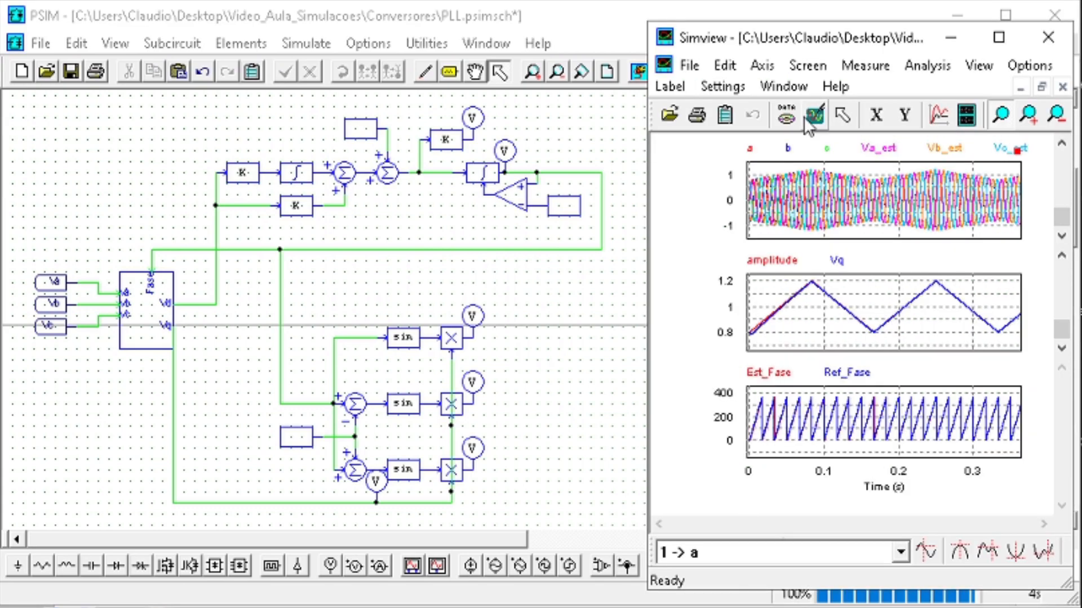
{"action": "left_click_drag", "start_coordinate": [797, 45], "coordinate": [776, 45]}
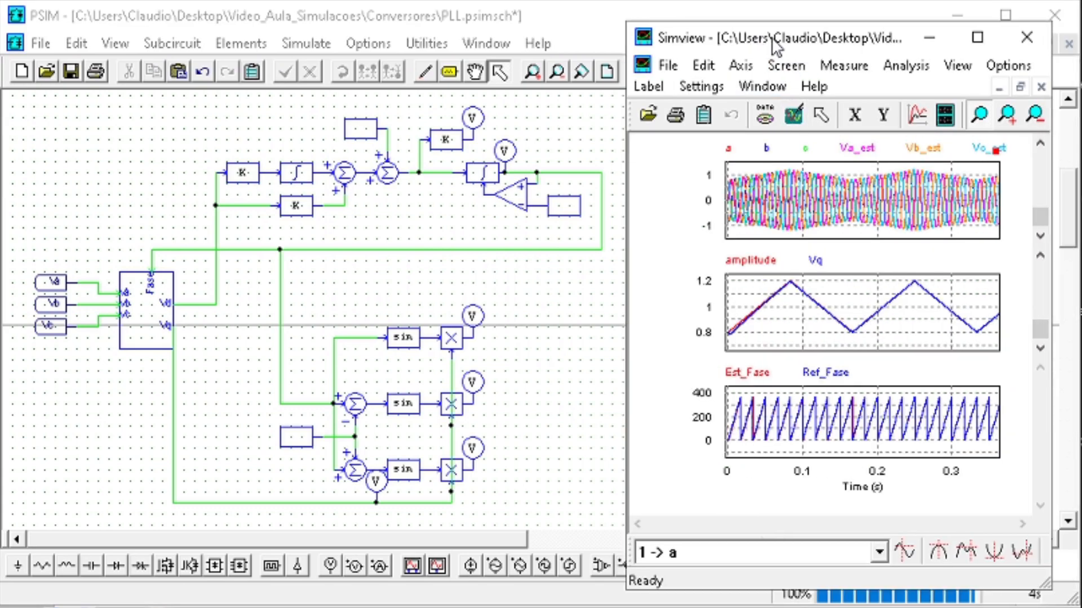
- Save the PLL.psimsch schematic with the repositioned circuit
{"action": "left_click", "coordinate": [76, 76]}
{"action": "left_click", "coordinate": [72, 75]}
{"action": "left_click_drag", "start_coordinate": [485, 381], "coordinate": [387, 304]}
- Enlarge the Simview window to the full screen height and widen it slightly to show the three plots larger beside the schematic
{"action": "left_click", "coordinate": [724, 549]}
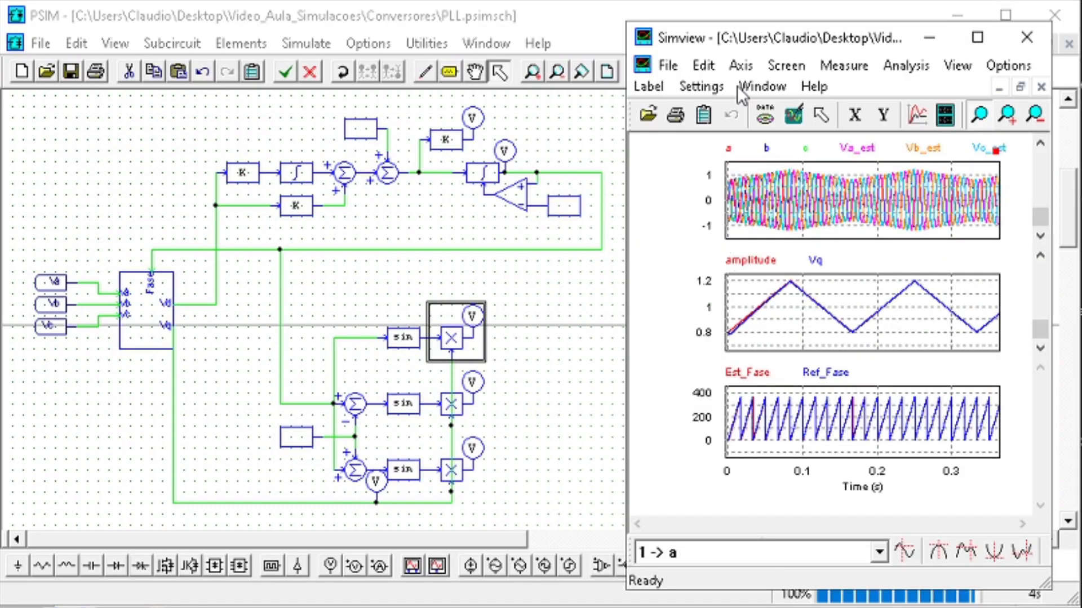
{"action": "left_click_drag", "start_coordinate": [839, 22], "coordinate": [840, 4]}
{"action": "left_click_drag", "start_coordinate": [891, 586], "coordinate": [891, 606]}
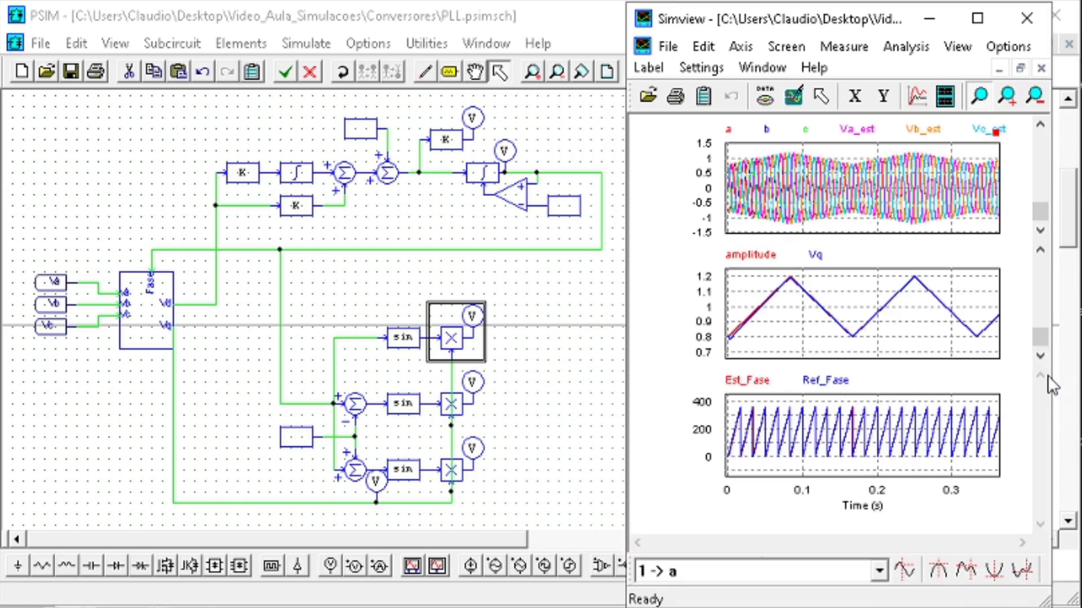
{"action": "left_click_drag", "start_coordinate": [1057, 386], "coordinate": [1069, 386]}
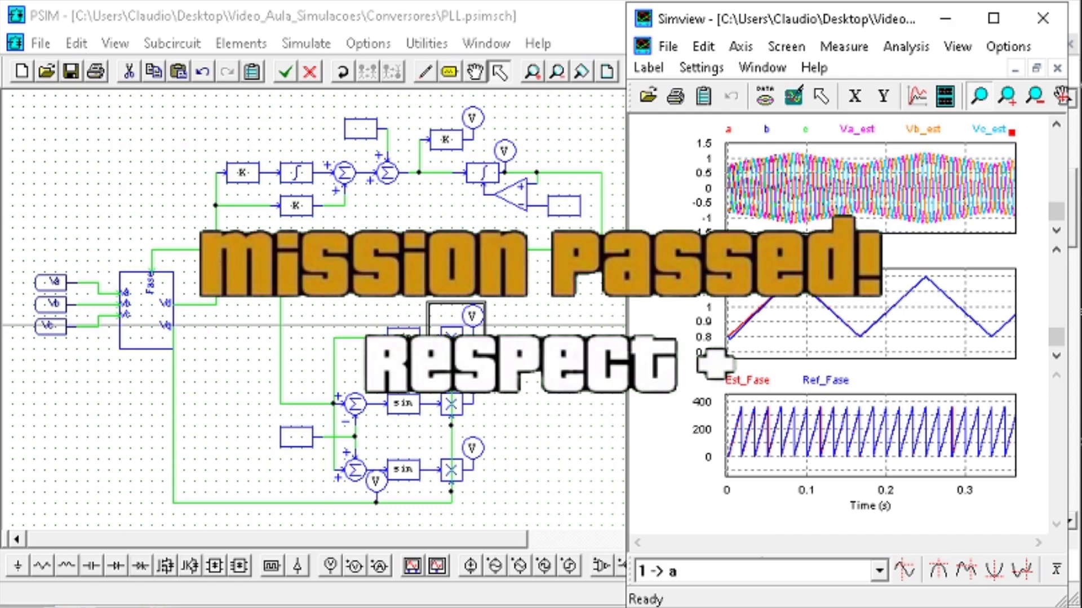
{"action": "mouse_move", "coordinate": [726, 606]}
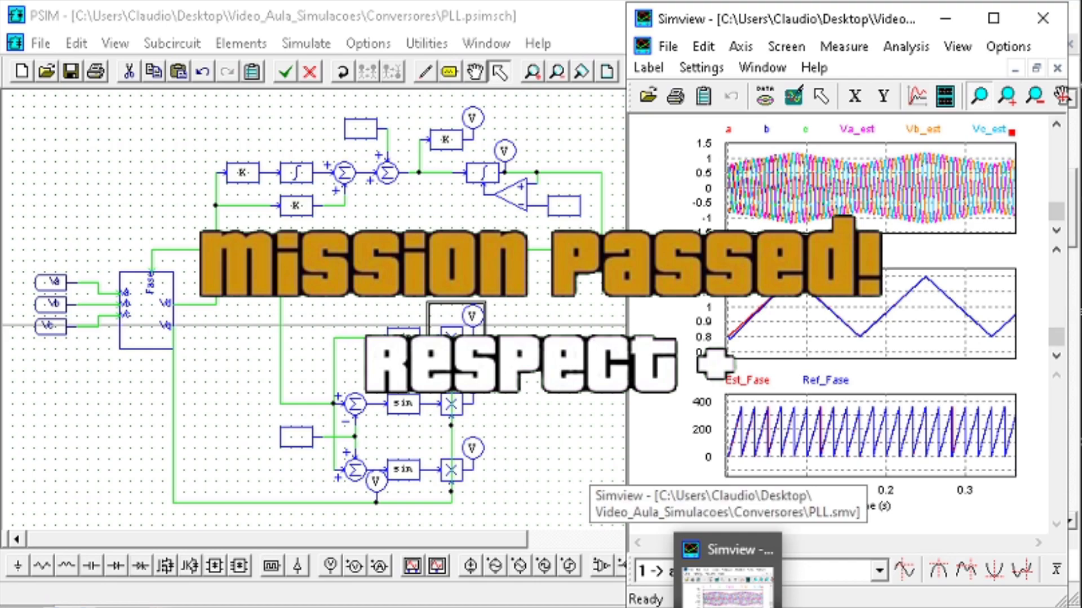